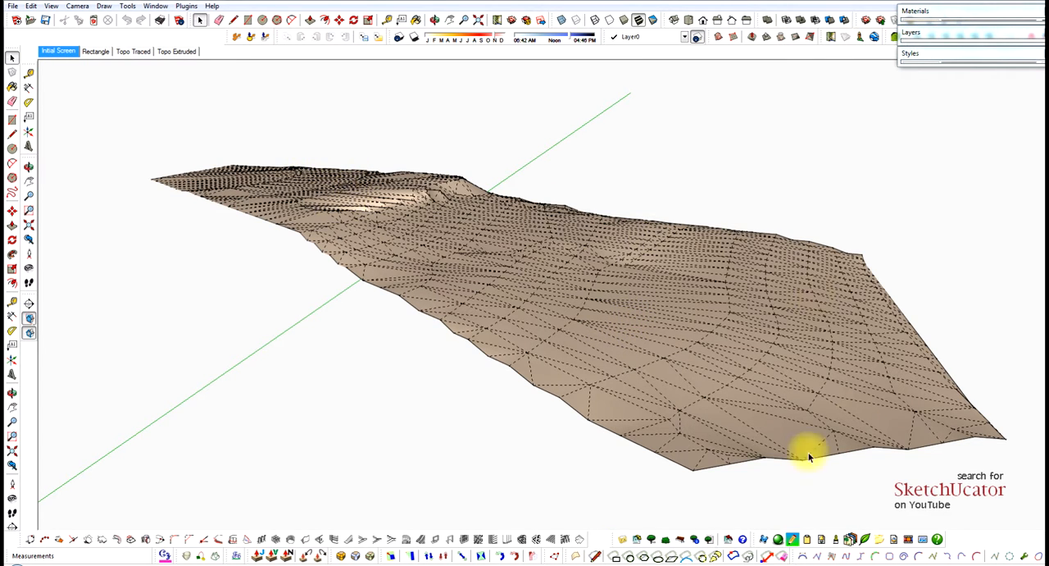
Turn on the visibility of the house layer in the terrain model.
{"action": "middle_click_drag", "start_coordinate": [723, 439], "coordinate": [724, 370]}
{"action": "key", "text": "space"}
{"action": "middle_click_drag", "start_coordinate": [711, 332], "coordinate": [712, 345], "text": "shift"}
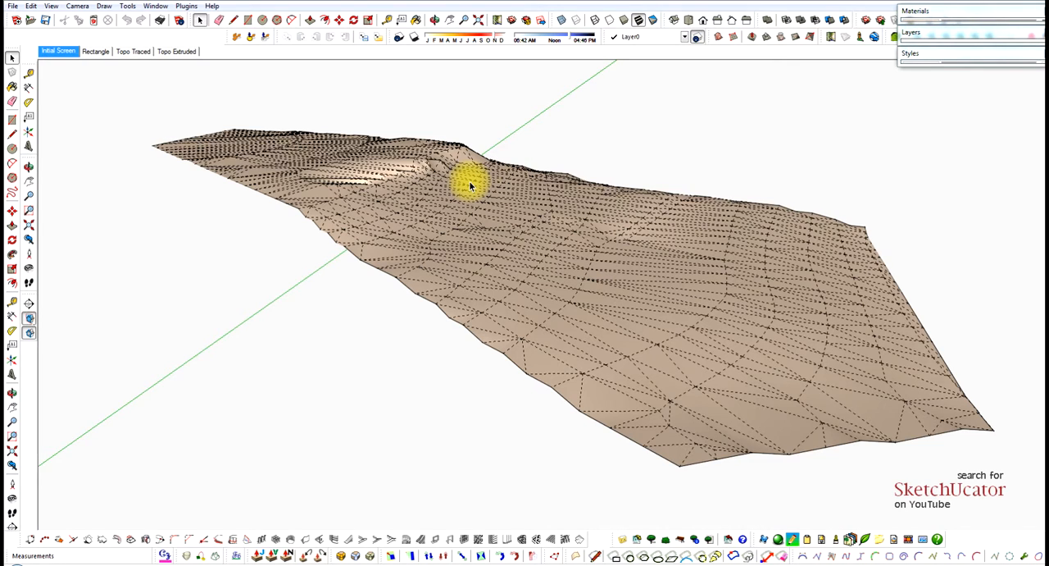
{"action": "left_click", "coordinate": [943, 31]}
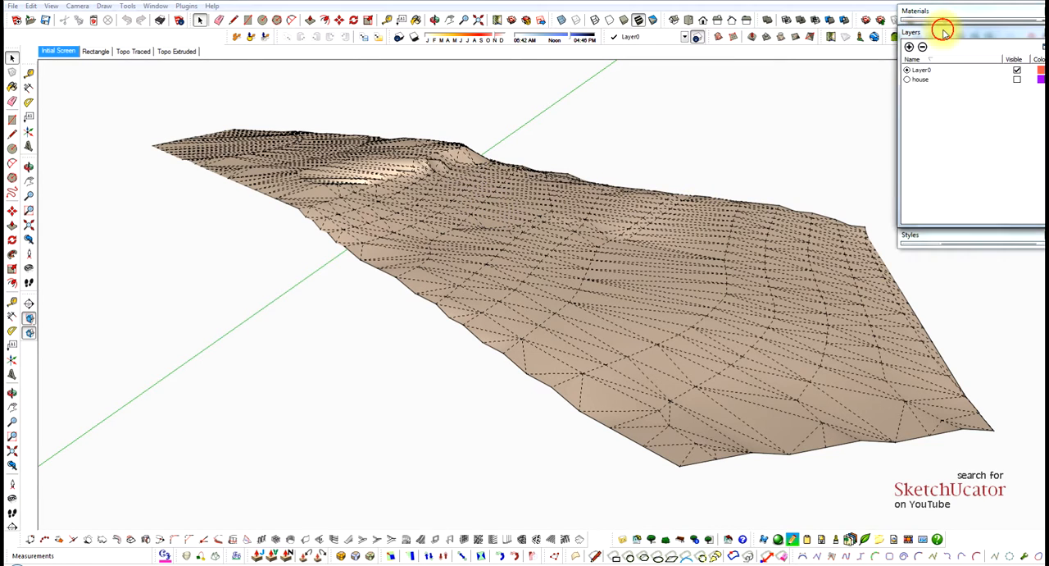
{"action": "left_click", "coordinate": [1017, 79]}
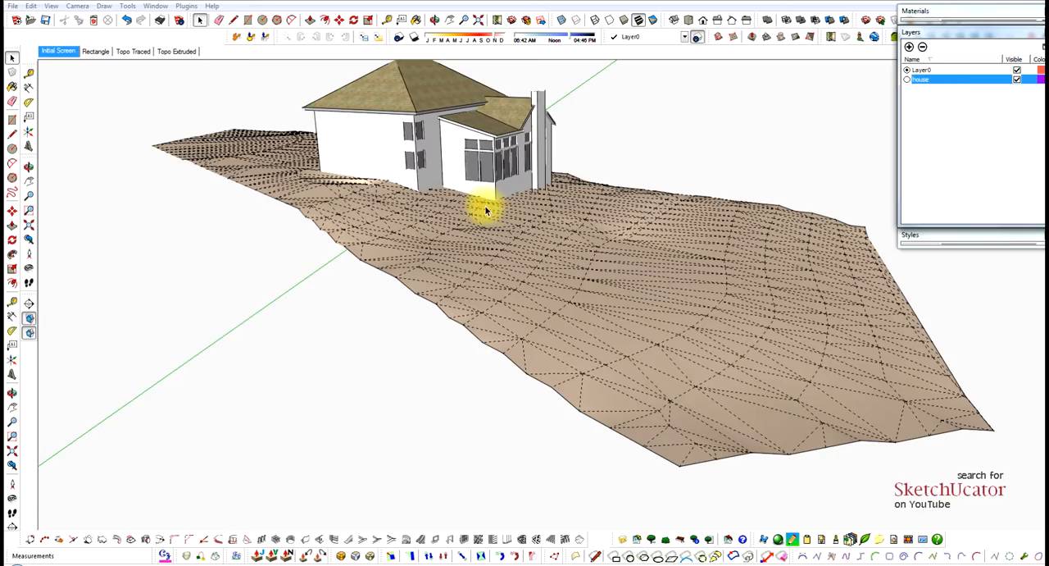
Examine how the house sits on the sloping terrain from several angles and distances.
{"action": "middle_click_drag", "start_coordinate": [485, 206], "coordinate": [440, 192]}
{"action": "scroll", "coordinate": [497, 174], "scroll_direction": "up", "scroll_amount": 3}
{"action": "scroll", "coordinate": [498, 174], "scroll_direction": "up", "scroll_amount": 2}
{"action": "middle_click_drag", "start_coordinate": [514, 190], "coordinate": [238, 178]}
{"action": "middle_click_drag", "start_coordinate": [525, 170], "coordinate": [624, 190]}
{"action": "scroll", "coordinate": [380, 217], "scroll_direction": "down", "scroll_amount": 2}
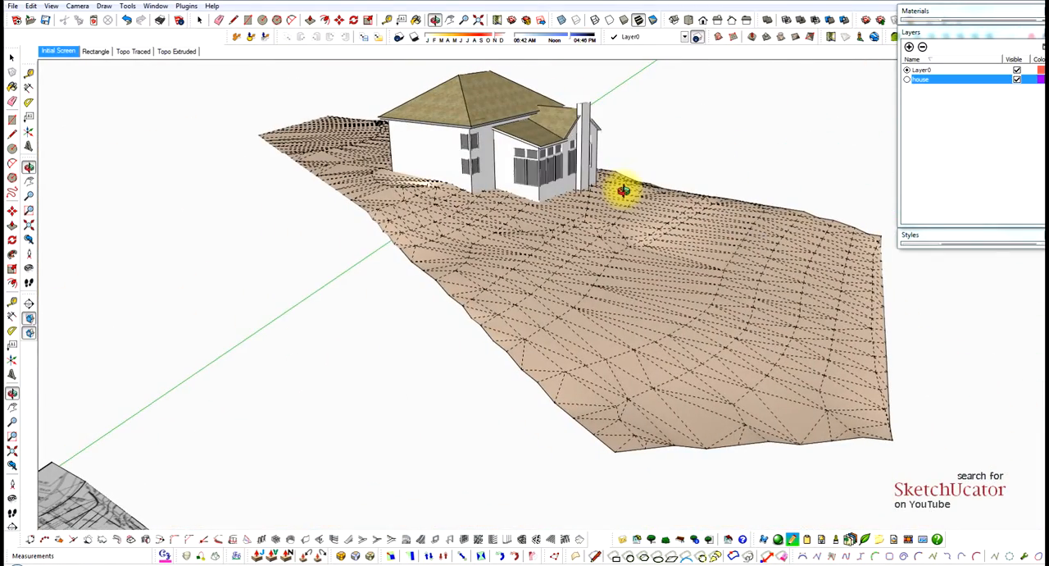
{"action": "scroll", "coordinate": [552, 121], "scroll_direction": "up", "scroll_amount": 2}
{"action": "key", "text": "space"}
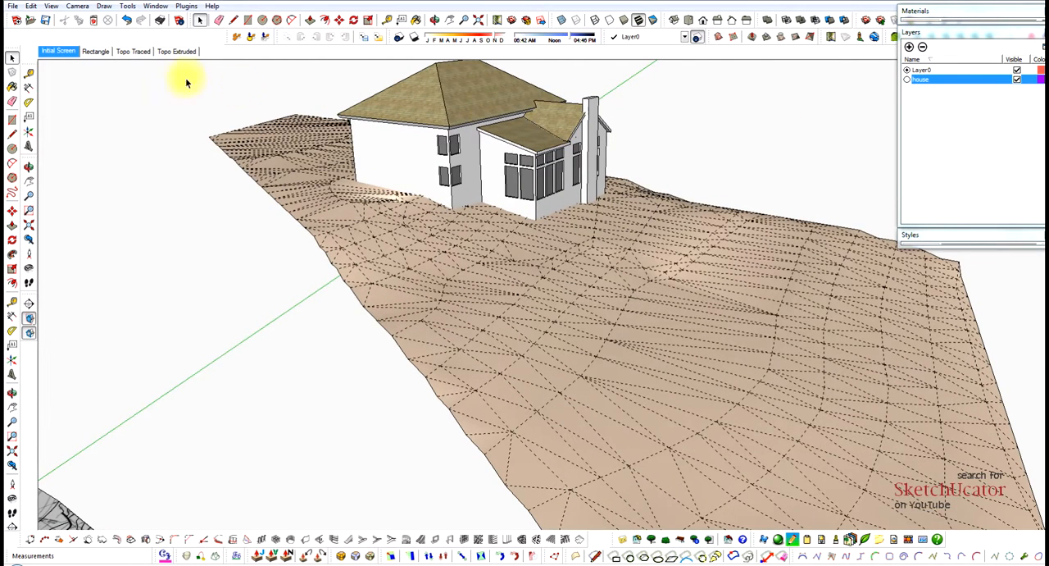
Switch to the Rectangle scene and draw a ground rectangle about 122' 8" by 242' 6" around the origin.
{"action": "left_click", "coordinate": [95, 50]}
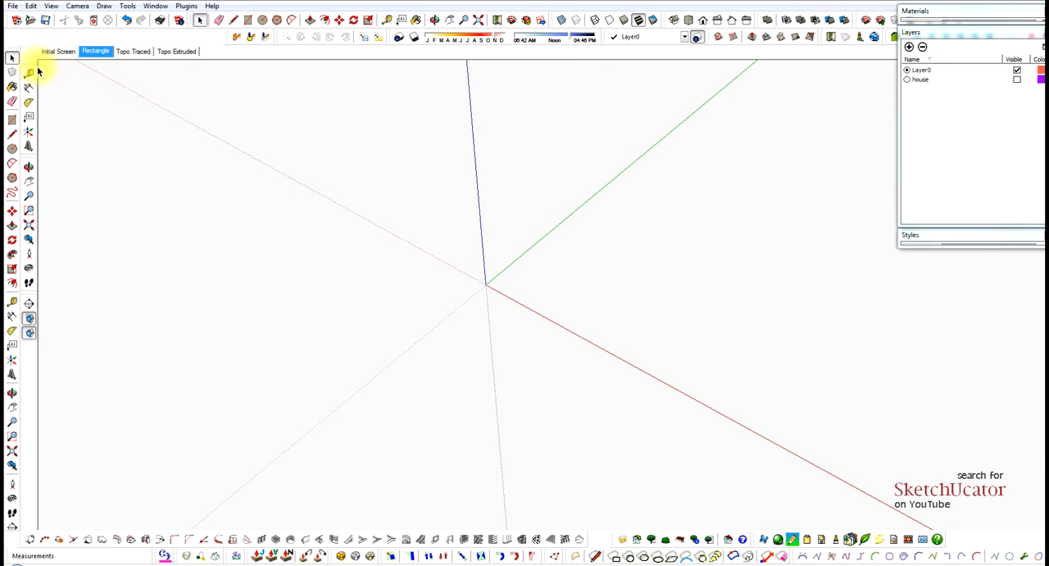
{"action": "key", "text": "r"}
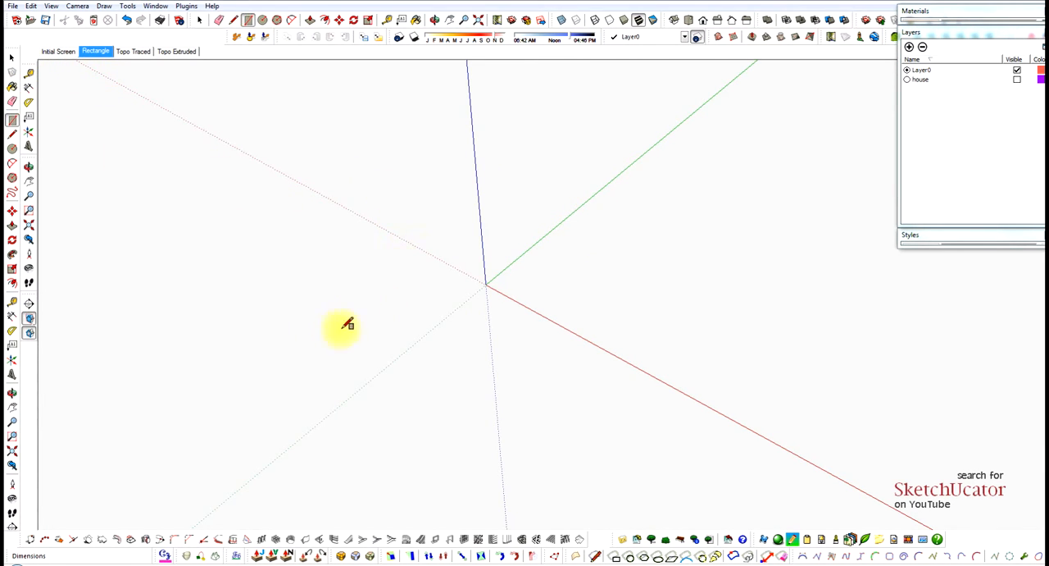
{"action": "left_click", "coordinate": [285, 371]}
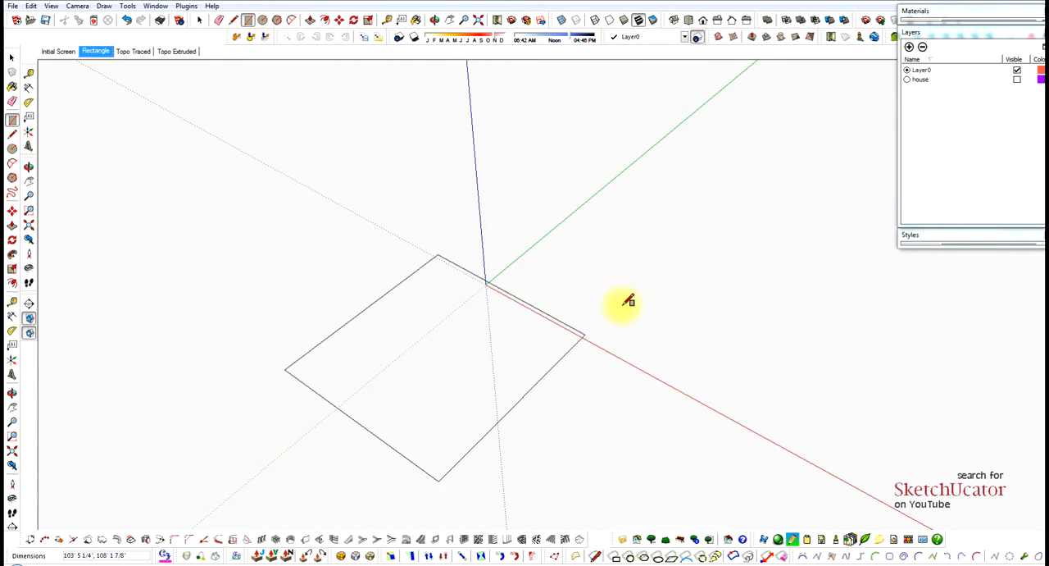
{"action": "left_click", "coordinate": [748, 215]}
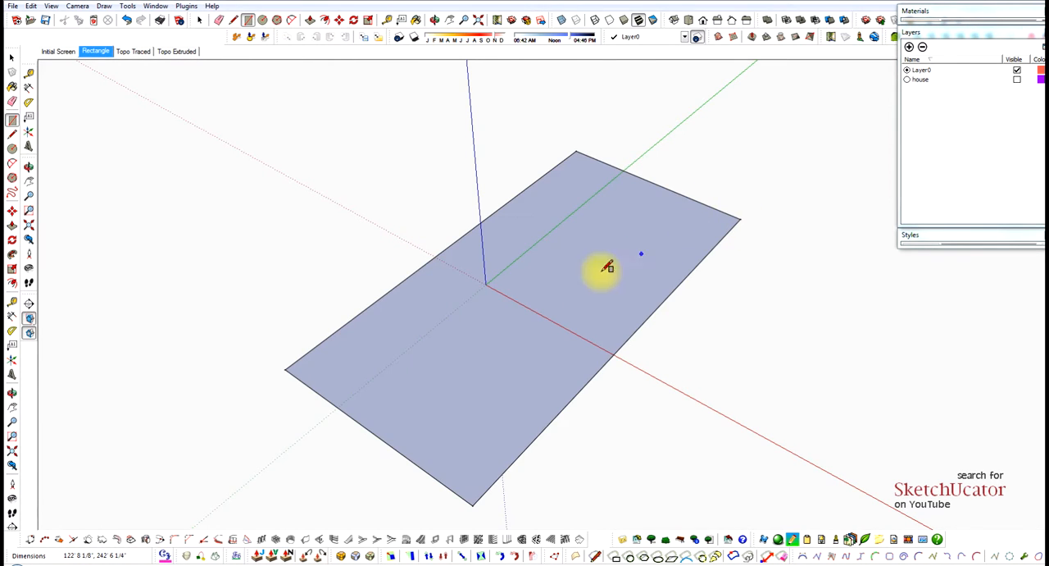
{"action": "middle_click_drag", "start_coordinate": [562, 305], "coordinate": [548, 263], "text": "shift"}
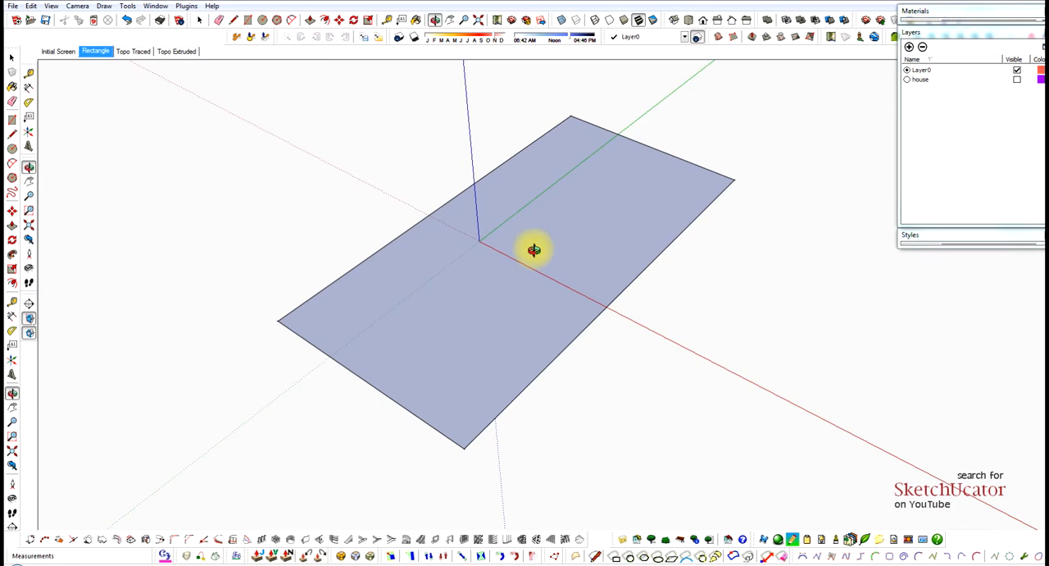
{"action": "scroll", "coordinate": [502, 241], "scroll_direction": "up", "scroll_amount": 2}
{"action": "key", "text": "space"}
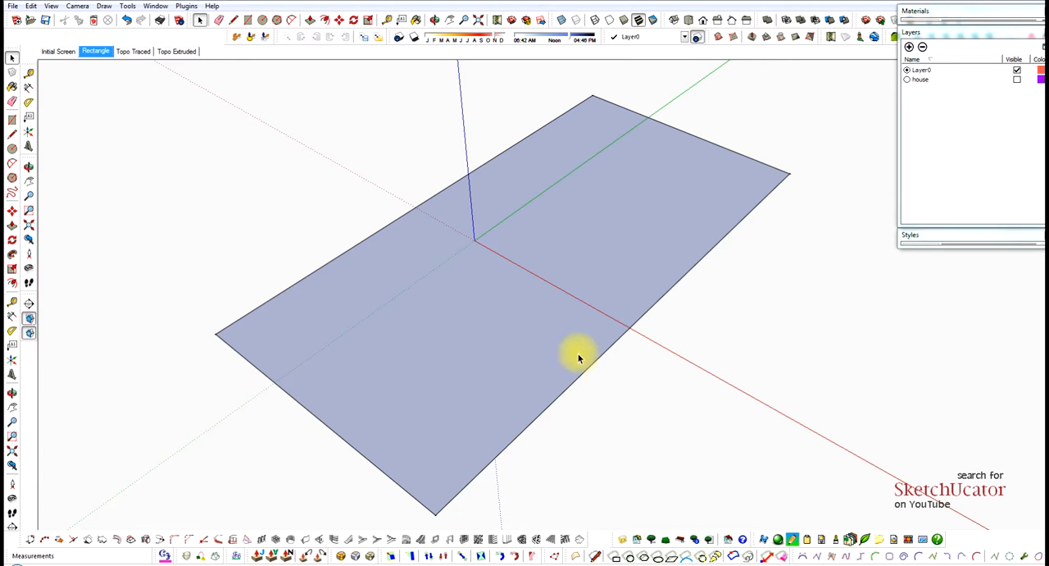
{"action": "scroll", "coordinate": [575, 352], "scroll_direction": "down", "scroll_amount": 1}
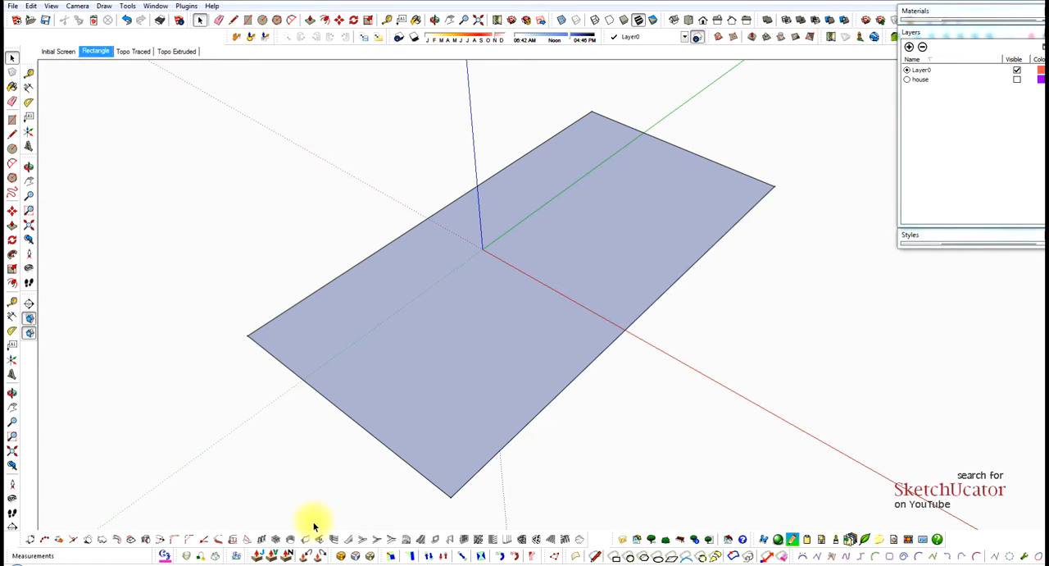
{"action": "left_click", "coordinate": [943, 32]}
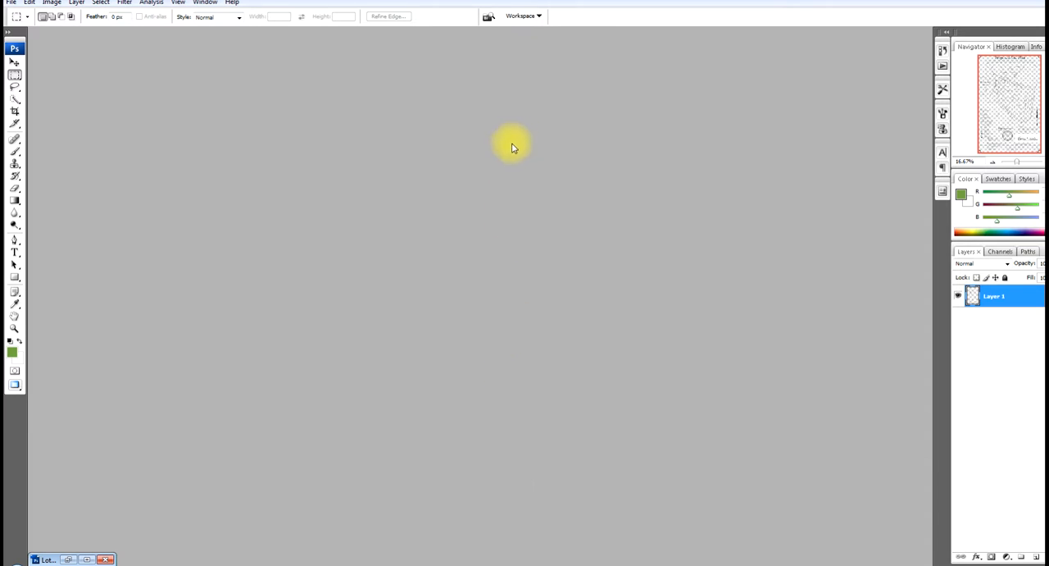
In Photoshop, open Lot19 Proposed (1).pdf from the YouTube Videos folder, importing its page at 300 pixels/inch.
{"action": "left_click", "coordinate": [12, 2]}
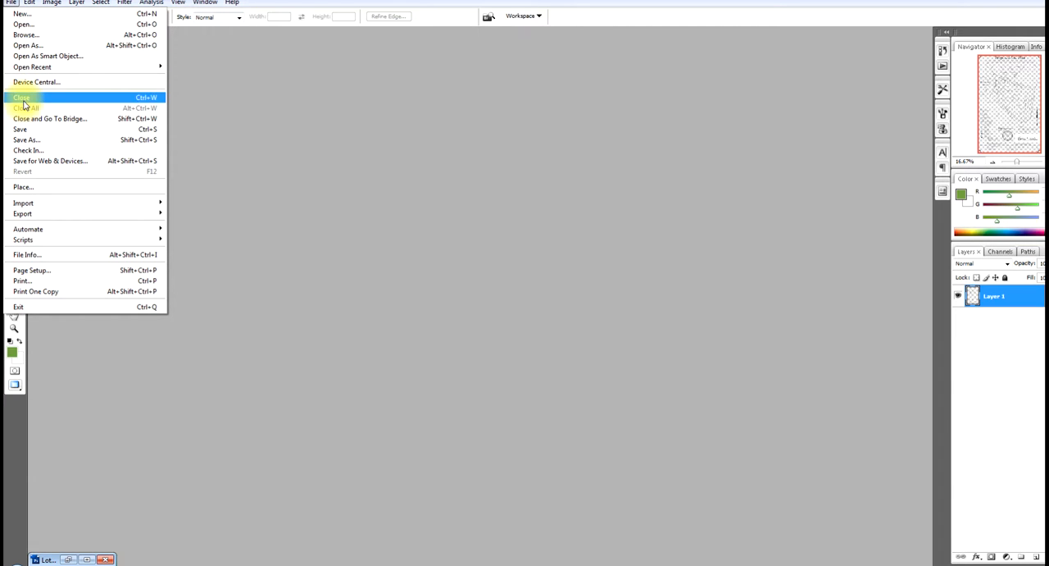
{"action": "left_click", "coordinate": [28, 24]}
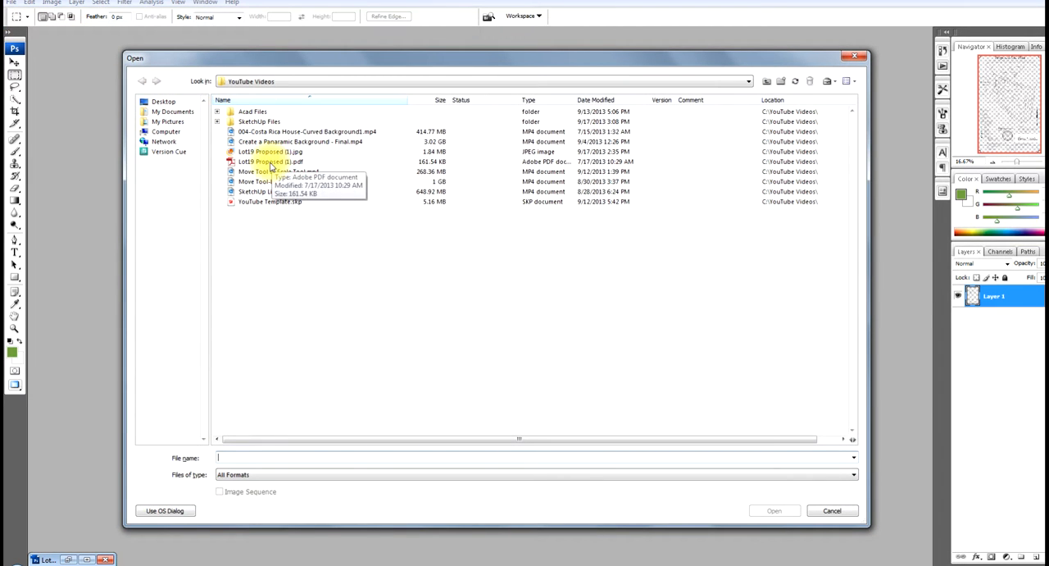
{"action": "left_click", "coordinate": [270, 163]}
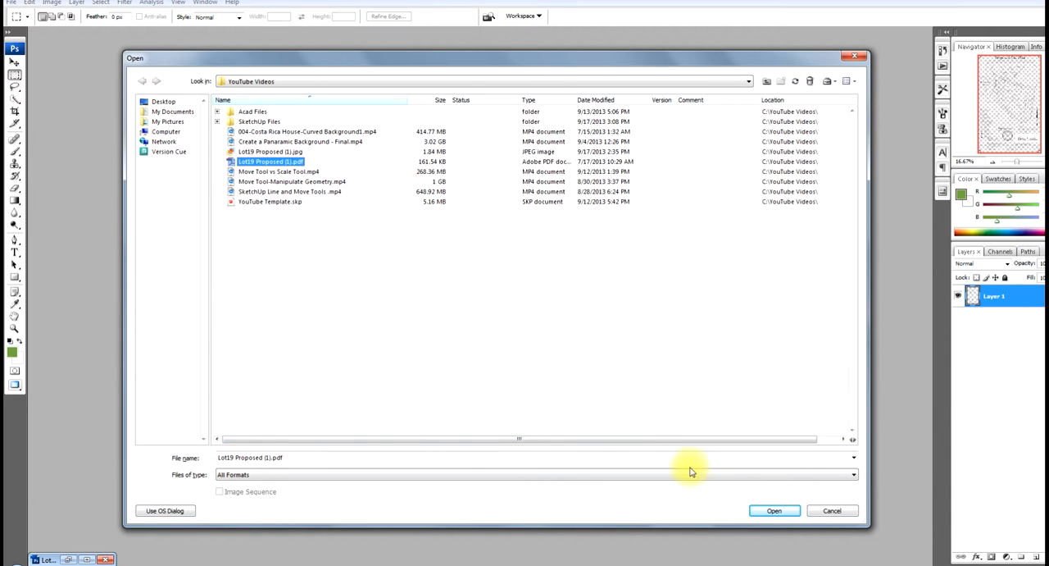
{"action": "left_click", "coordinate": [770, 509]}
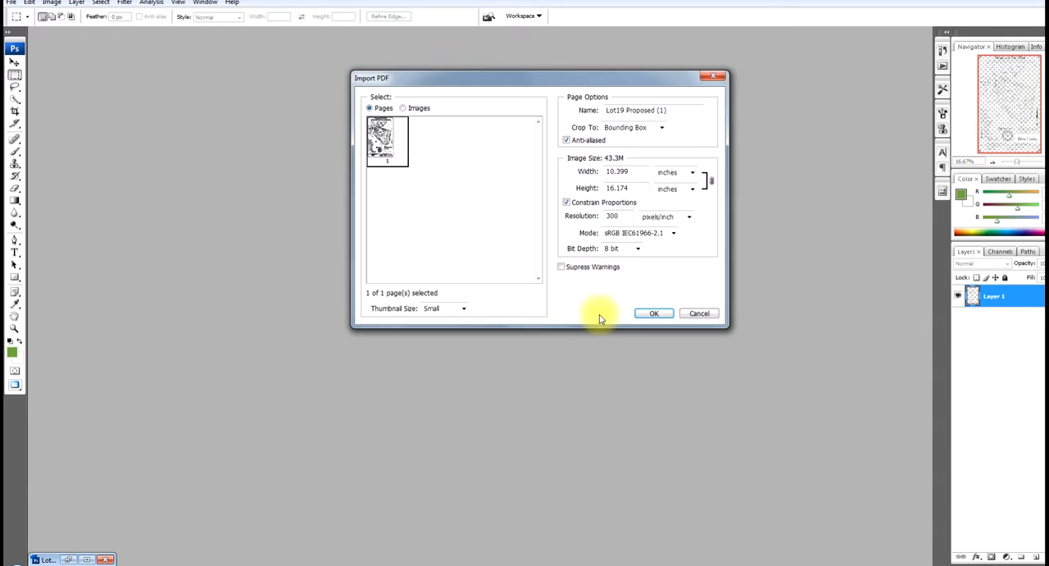
{"action": "left_click", "coordinate": [658, 313]}
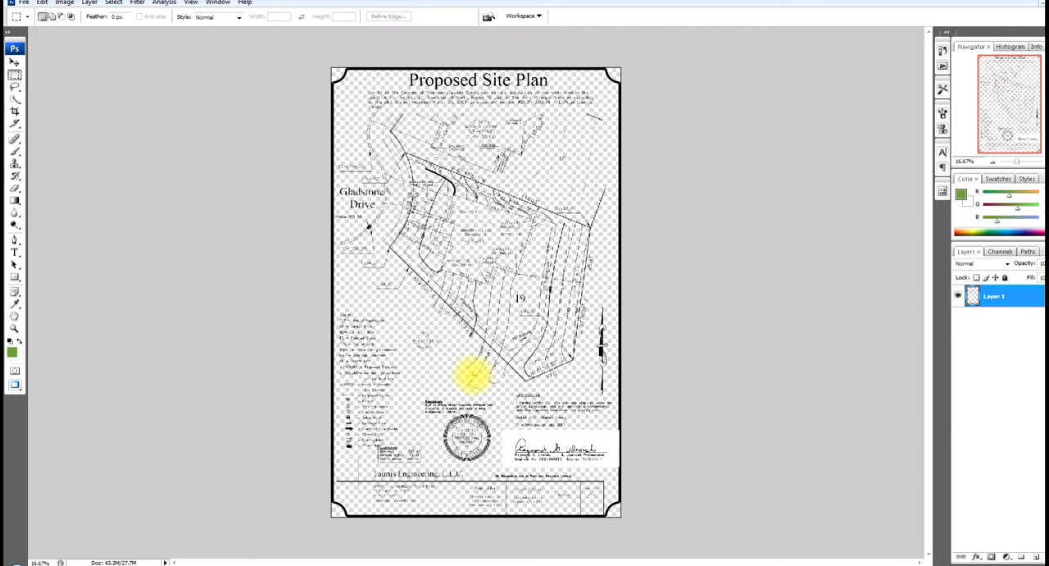
Save the site plan as JPEG Lot19 Proposed (1).jpg at quality 10, Baseline Optimized, replacing the existing file, and minimize the document.
{"action": "left_click", "coordinate": [23, 5]}
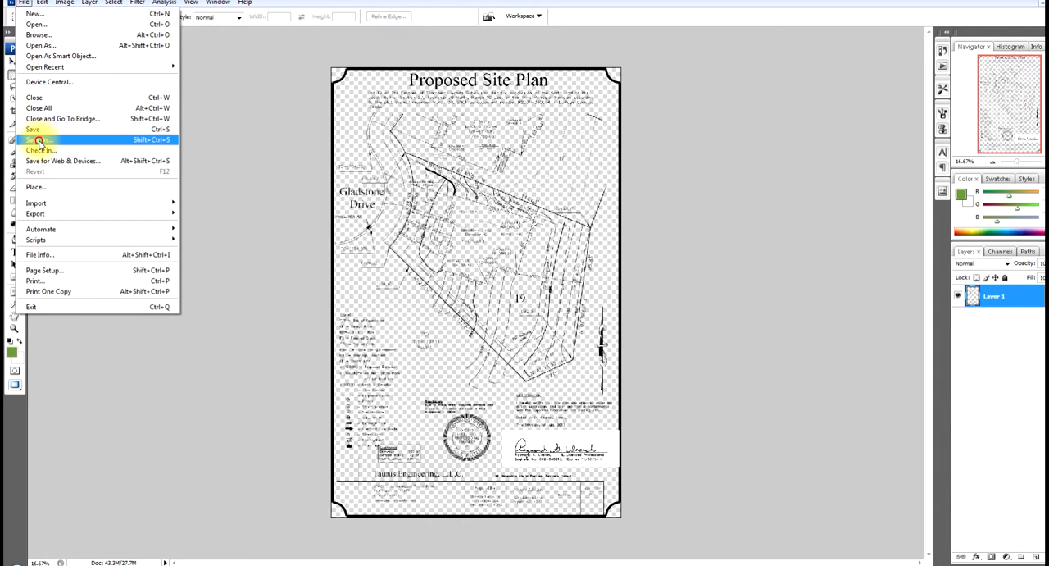
{"action": "left_click", "coordinate": [37, 141]}
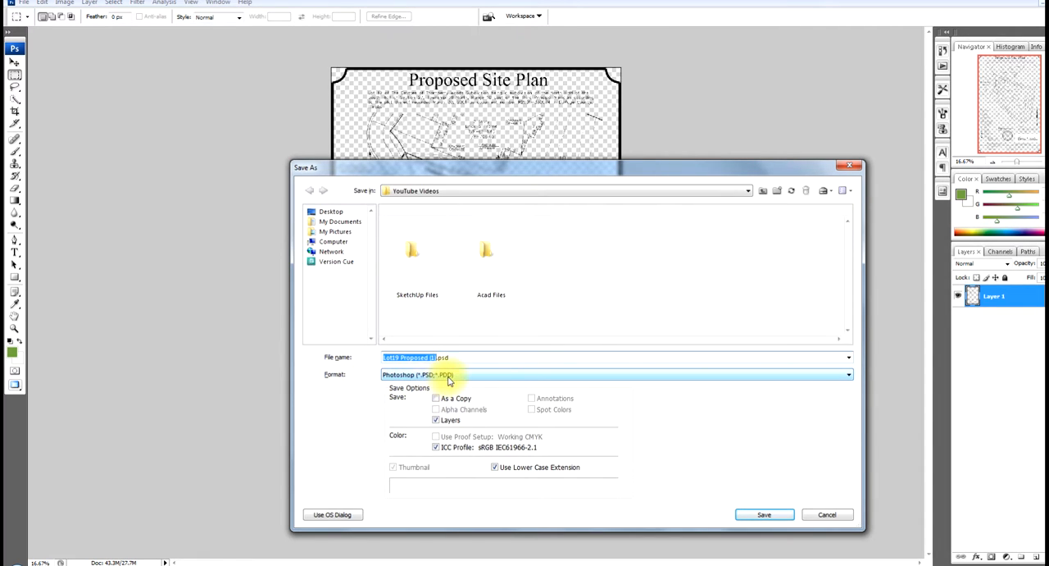
{"action": "left_click", "coordinate": [852, 375]}
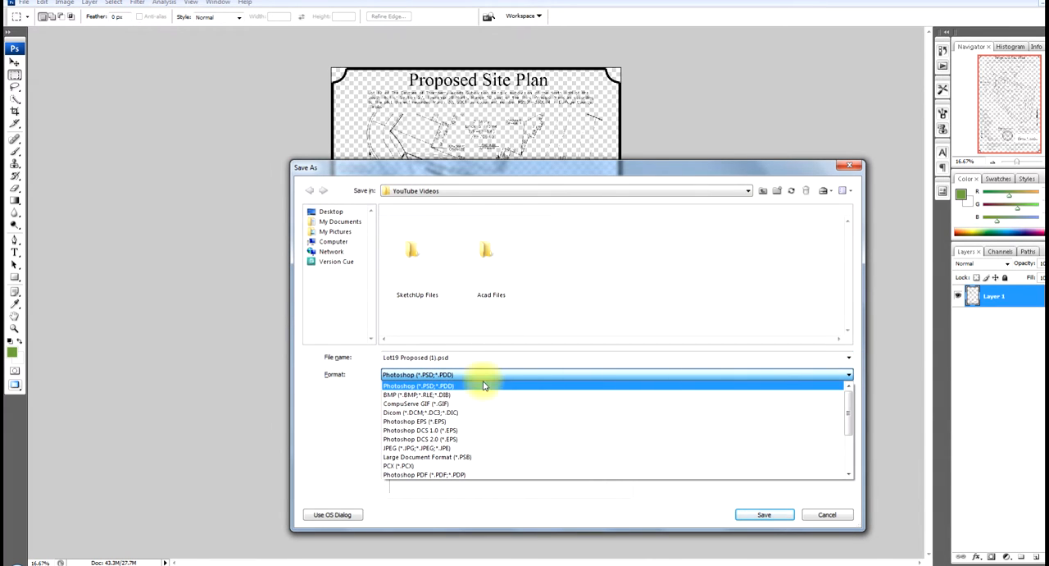
{"action": "left_click", "coordinate": [432, 449]}
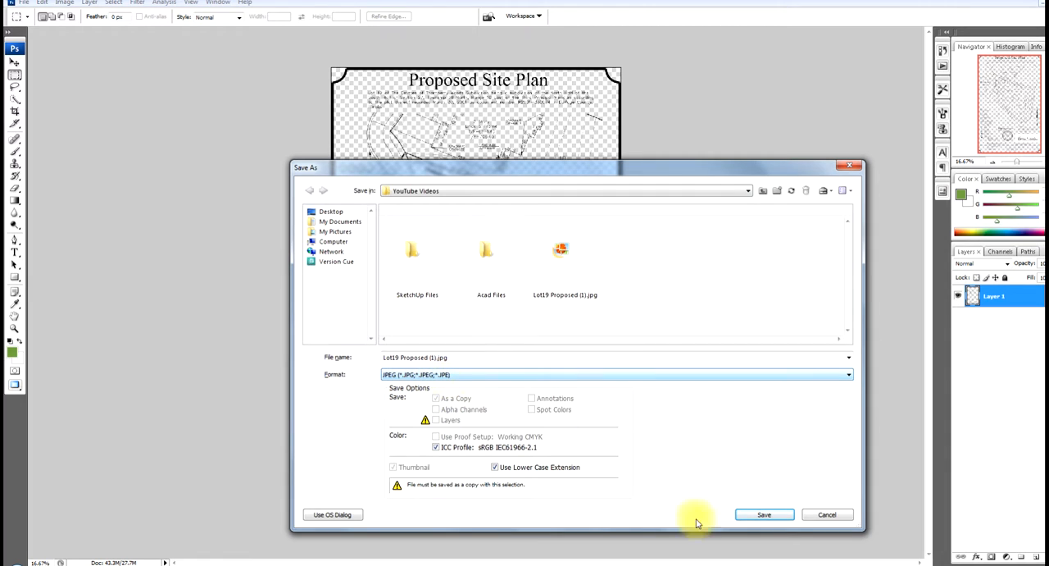
{"action": "left_click", "coordinate": [764, 514]}
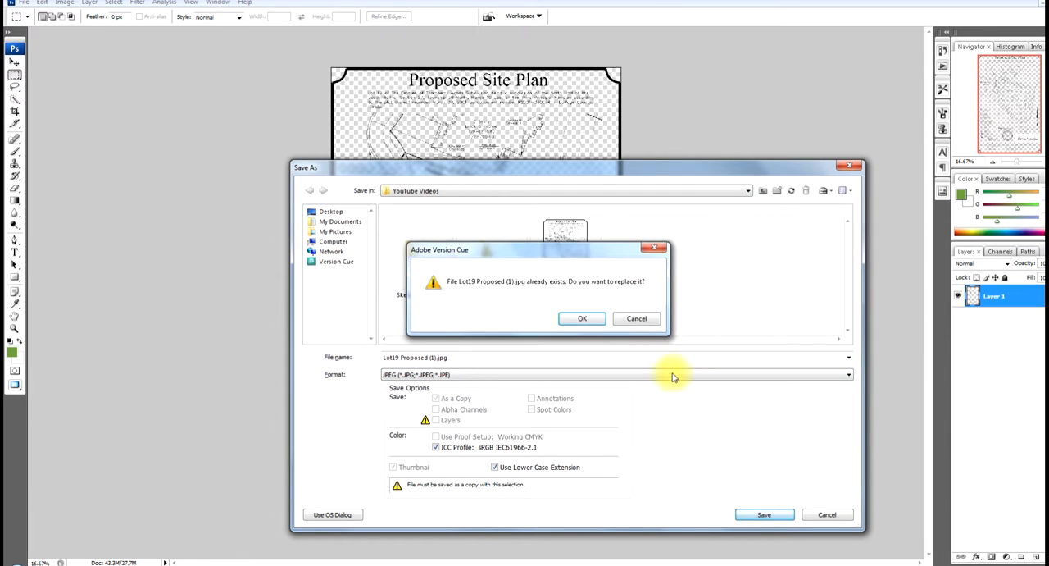
{"action": "left_click", "coordinate": [582, 319]}
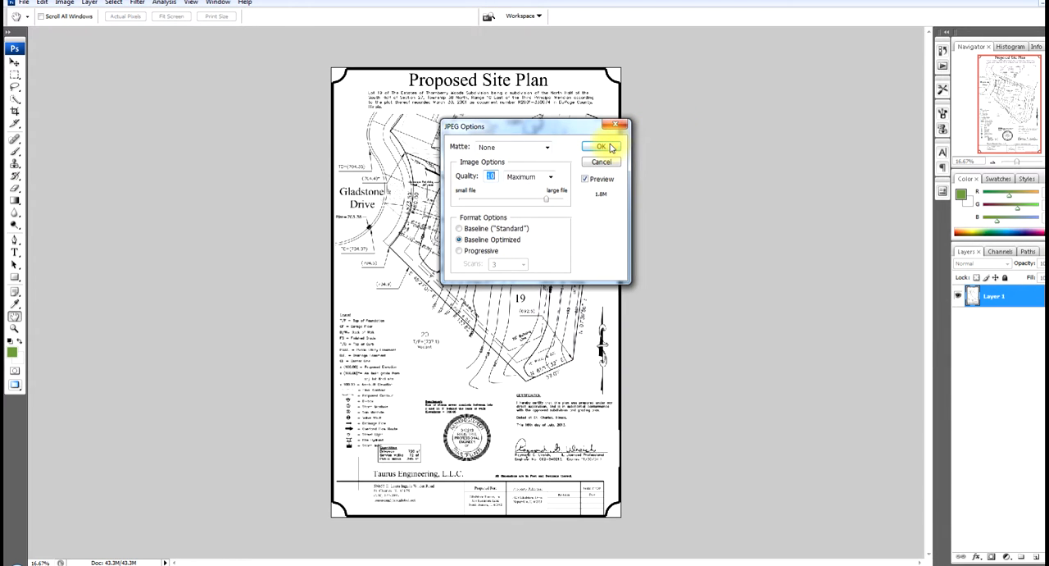
{"action": "left_click", "coordinate": [611, 146]}
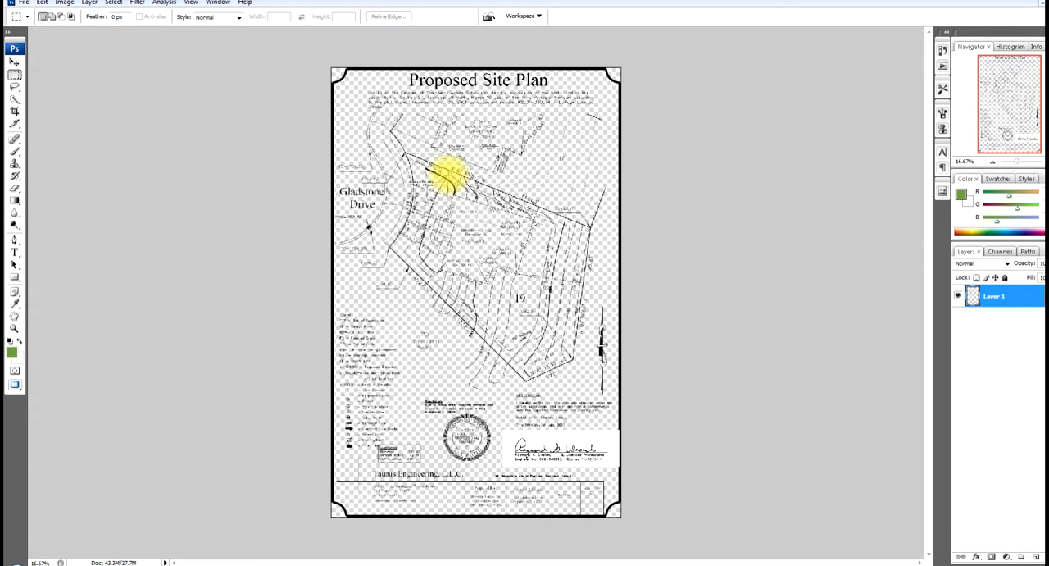
{"action": "left_click", "coordinate": [1038, 3]}
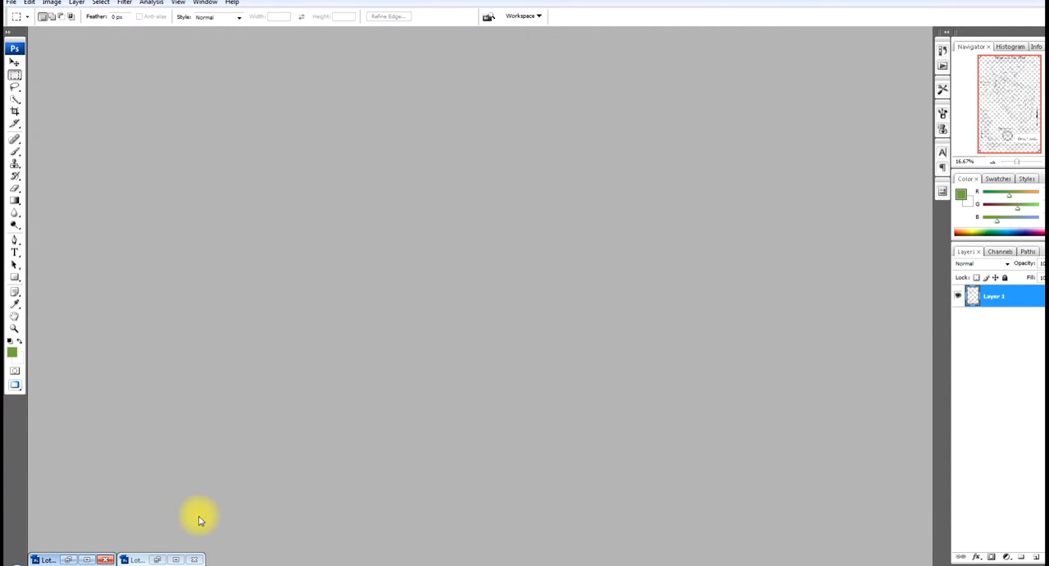
Switch to SketchUp and import Lot19 Proposed (1).jpg from the YouTube Videos folder as a texture.
{"action": "left_click", "coordinate": [282, 565]}
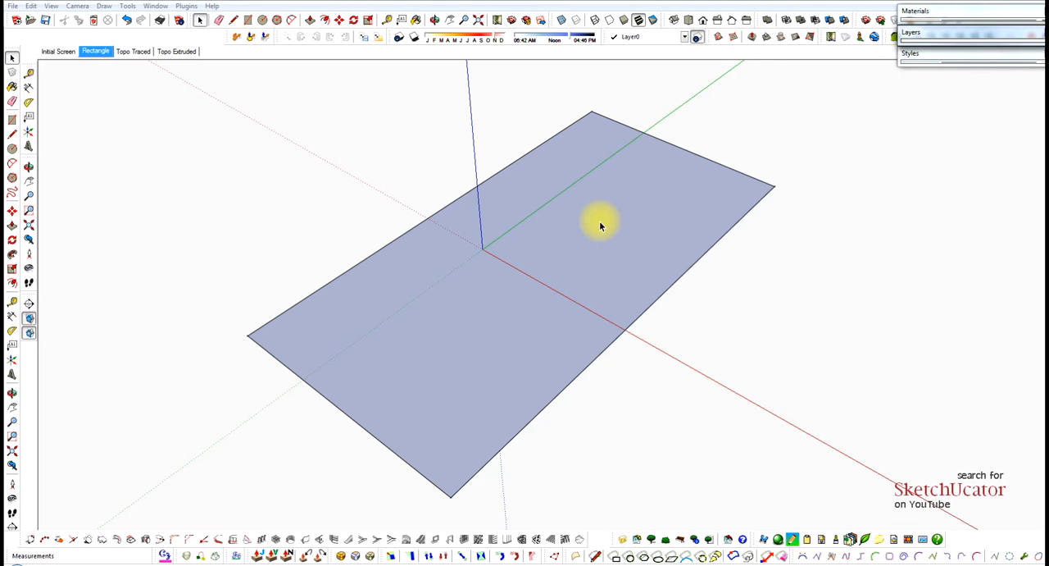
{"action": "middle_click_drag", "start_coordinate": [601, 224], "coordinate": [592, 232]}
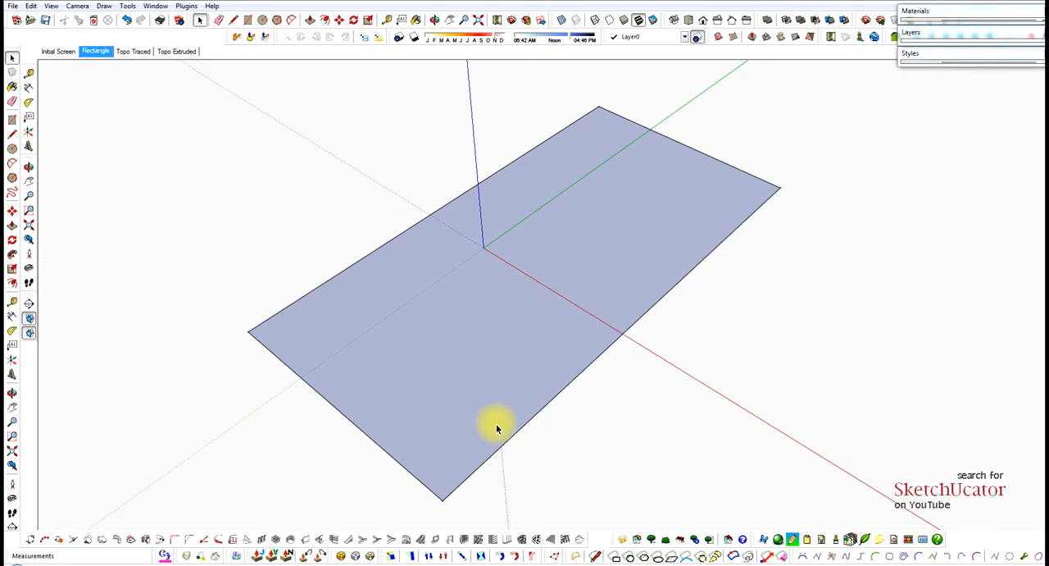
{"action": "middle_click_drag", "start_coordinate": [500, 424], "coordinate": [499, 375]}
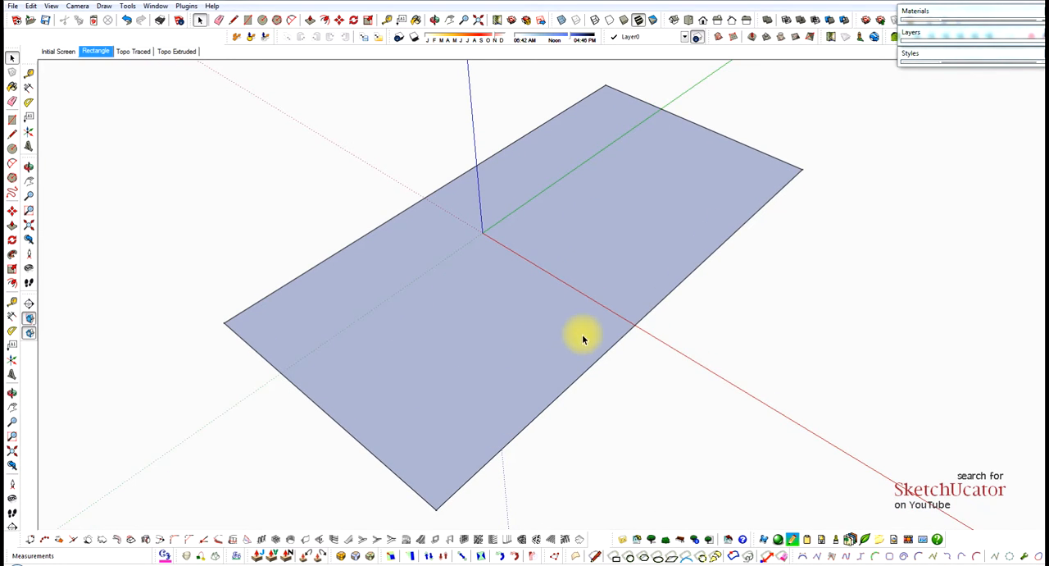
{"action": "scroll", "coordinate": [582, 338], "scroll_direction": "down", "scroll_amount": 1}
{"action": "scroll", "coordinate": [582, 343], "scroll_direction": "up", "scroll_amount": 1}
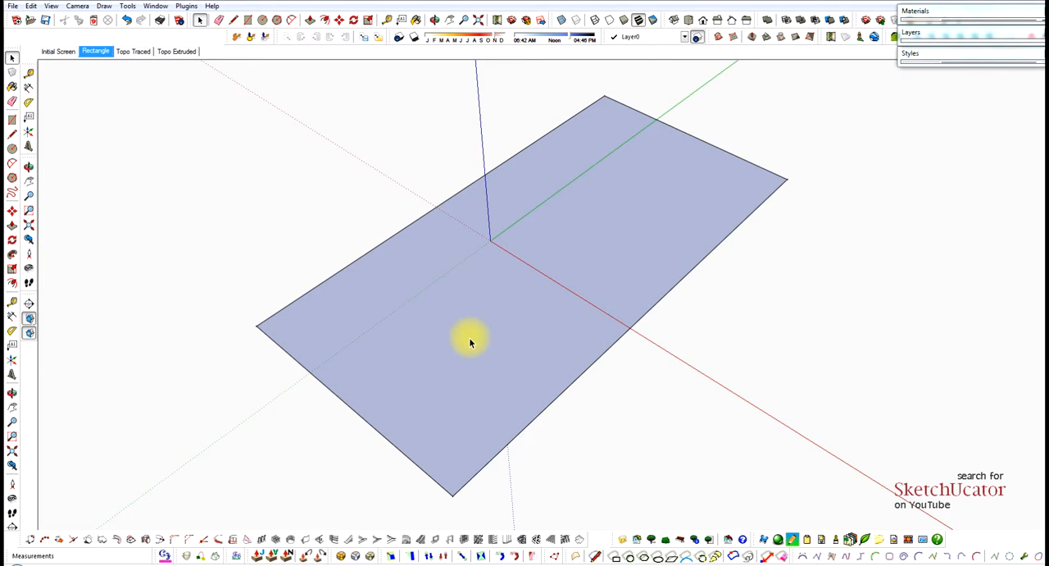
{"action": "left_click", "coordinate": [13, 7]}
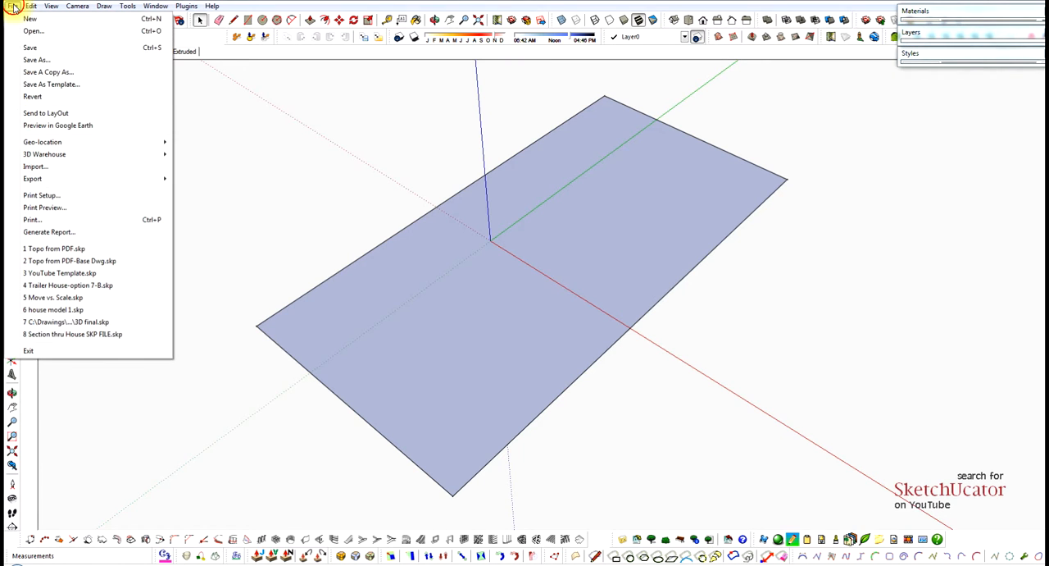
{"action": "left_click", "coordinate": [41, 167]}
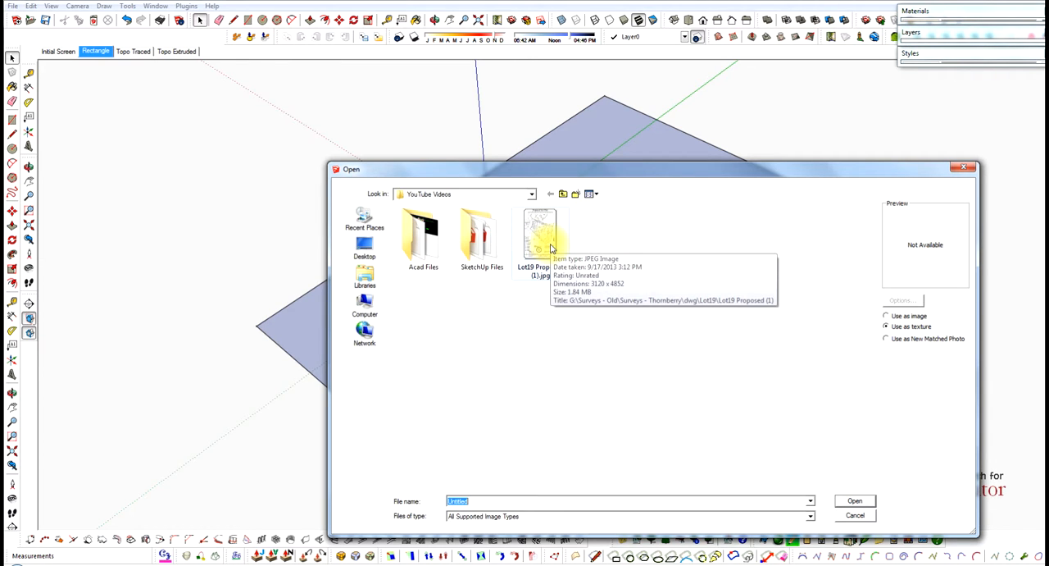
{"action": "left_click", "coordinate": [544, 239]}
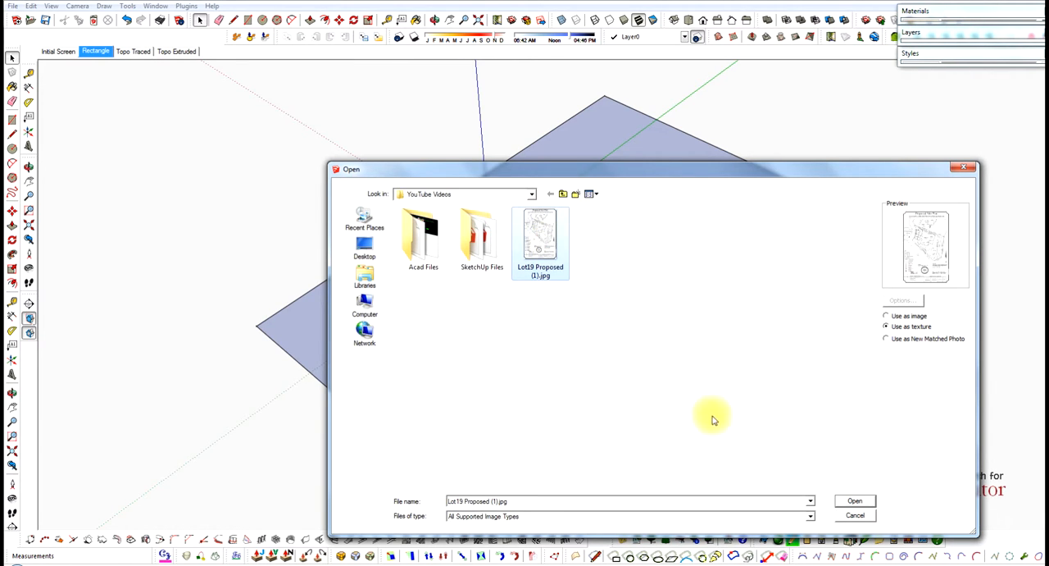
{"action": "left_click", "coordinate": [855, 500]}
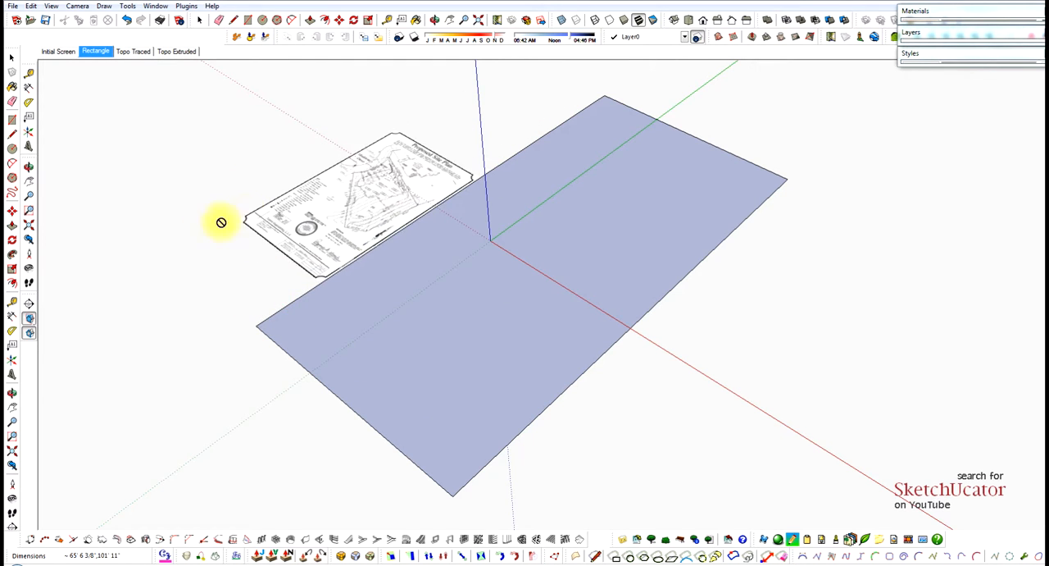
Apply the site plan texture to the ground rectangle, anchored at a front corner and scaled to about 122' 11" wide.
{"action": "left_click_drag", "start_coordinate": [112, 254], "coordinate": [718, 378]}
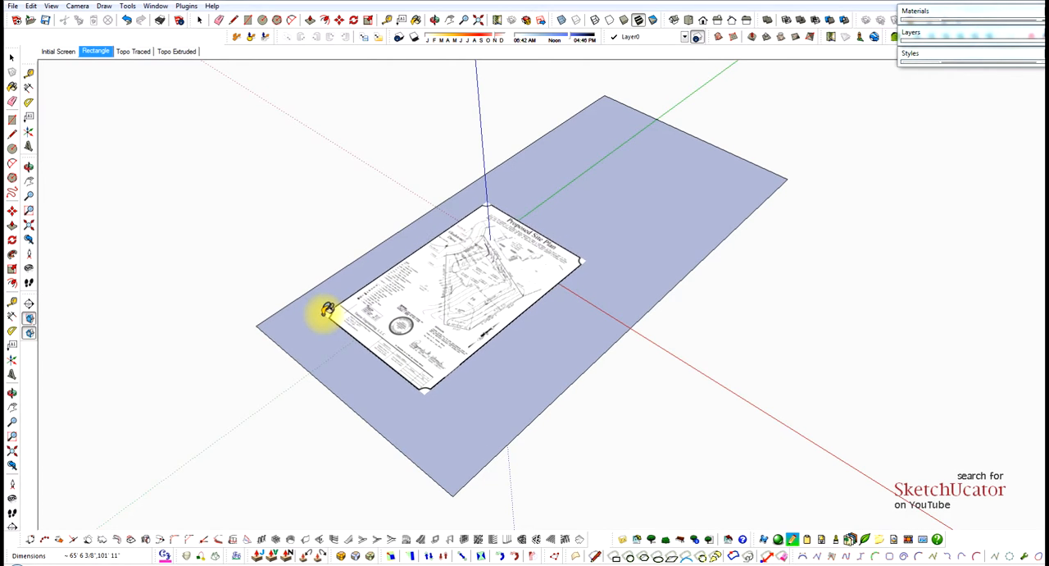
{"action": "left_click", "coordinate": [262, 324]}
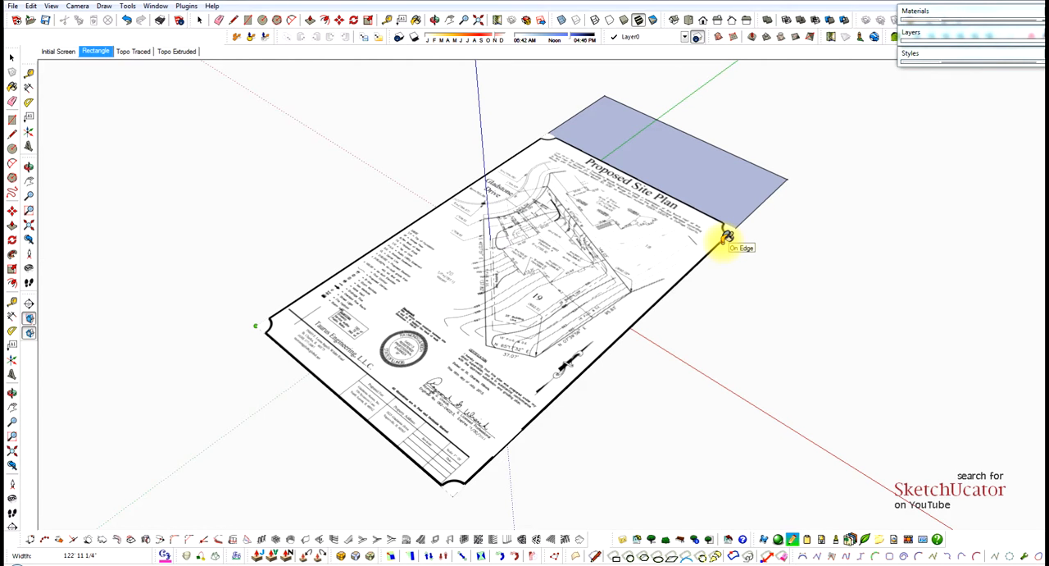
{"action": "left_click", "coordinate": [728, 237]}
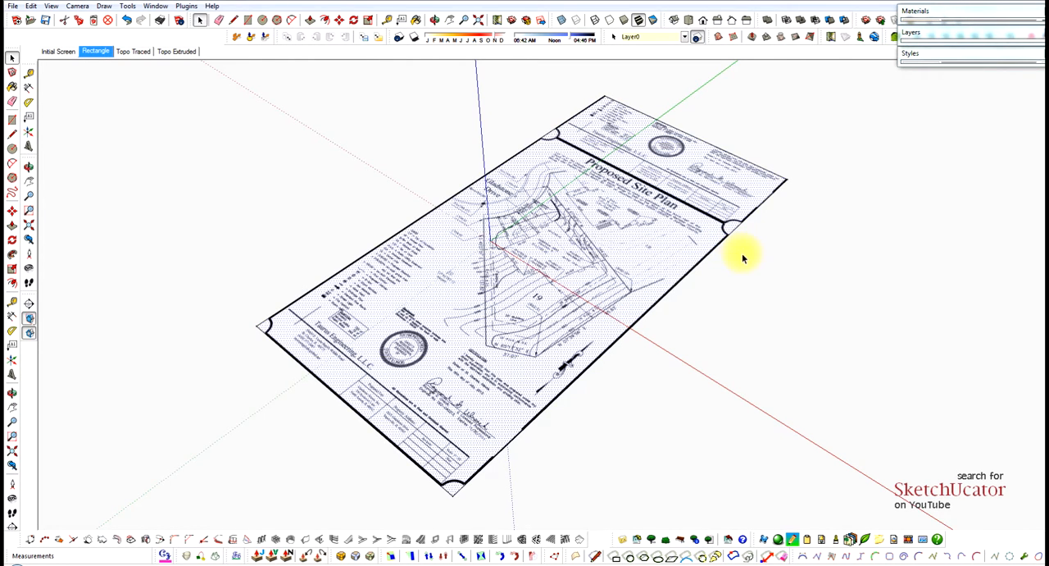
{"action": "left_click", "coordinate": [743, 259]}
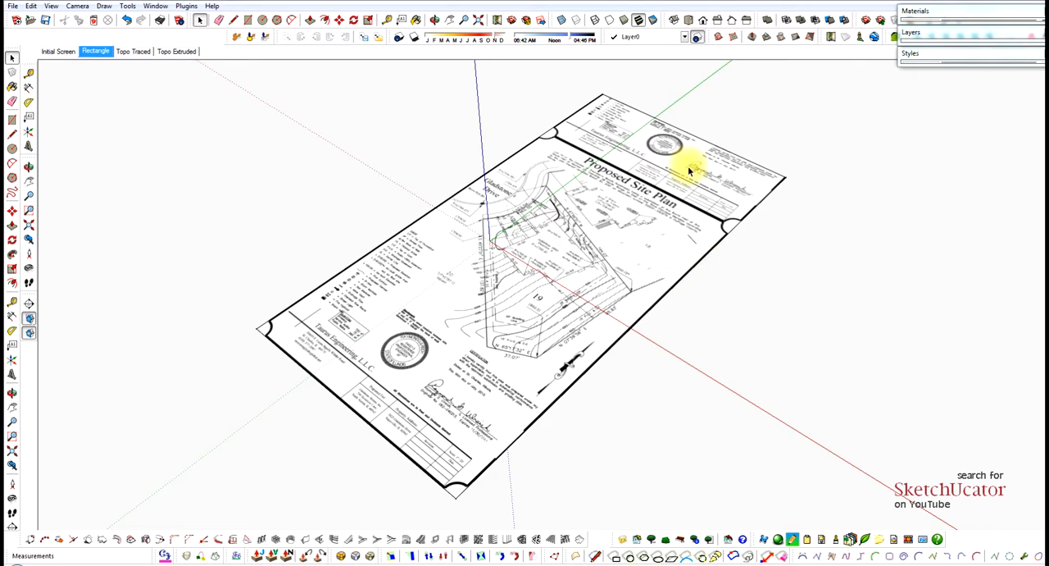
{"action": "scroll", "coordinate": [689, 171], "scroll_direction": "up", "scroll_amount": 4}
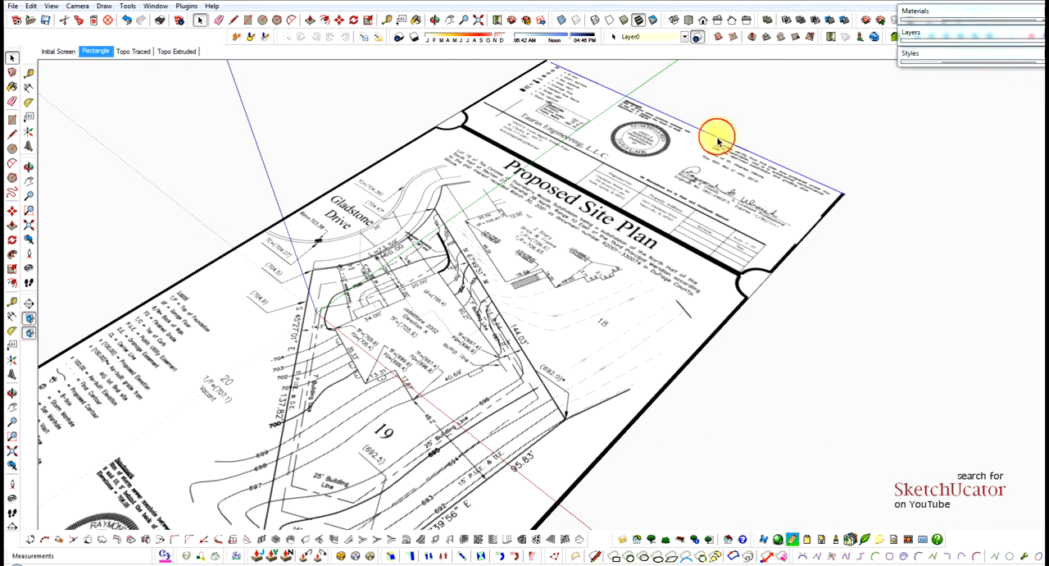
{"action": "left_click", "coordinate": [716, 136]}
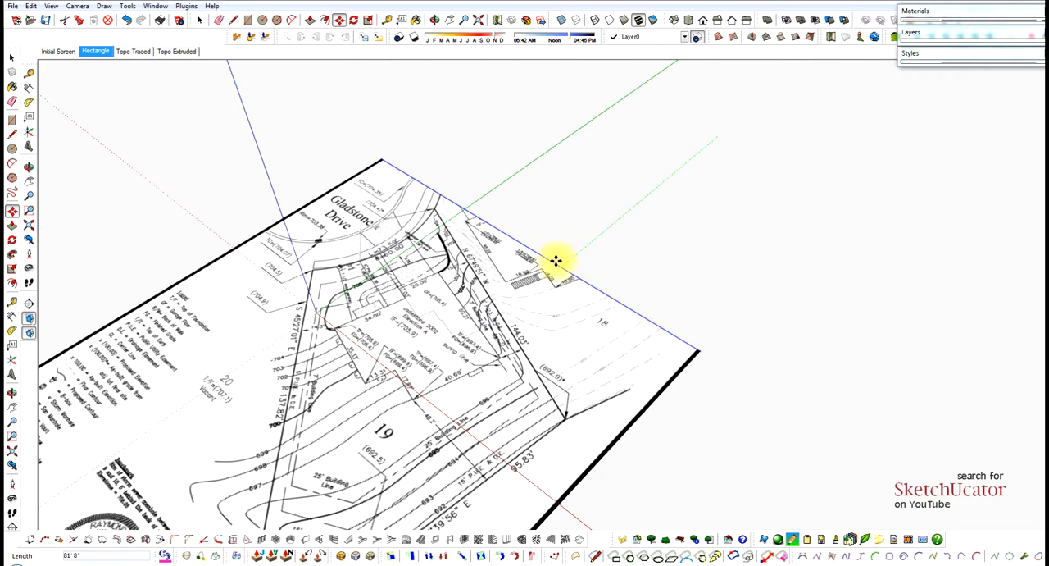
{"action": "left_click", "coordinate": [562, 250]}
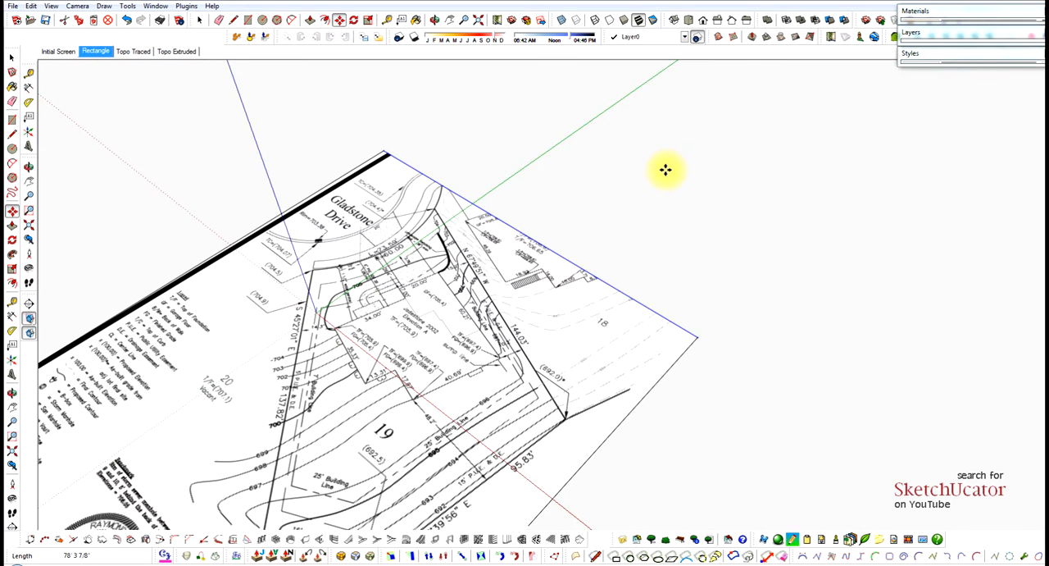
{"action": "key", "text": "ctrl+z"}
Crop the textured rectangle by moving its far short edge inward about 80' 5" and its near short edge inward about 49' 6".
{"action": "left_click", "coordinate": [705, 132]}
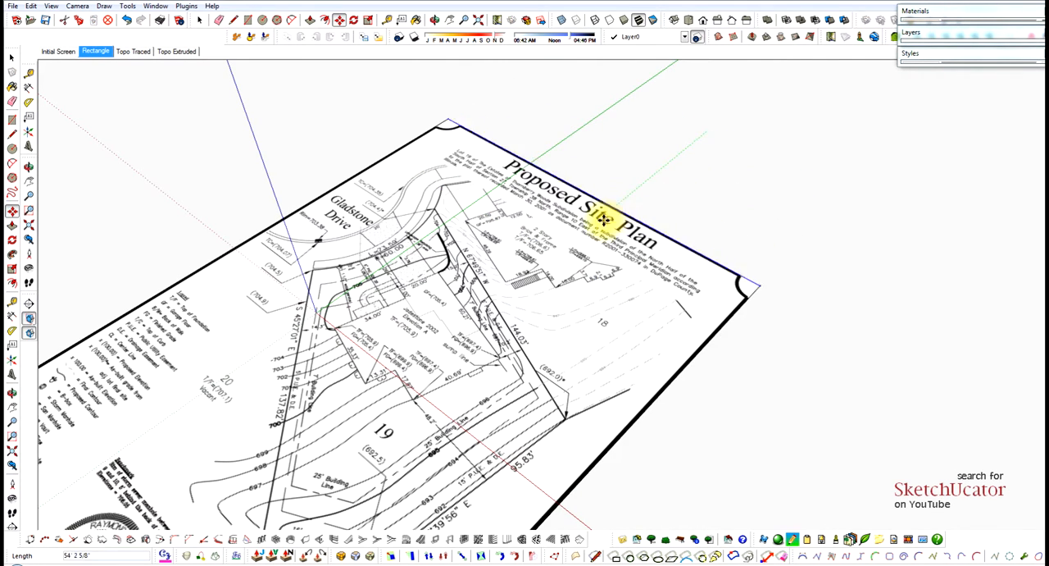
{"action": "left_click", "coordinate": [550, 257]}
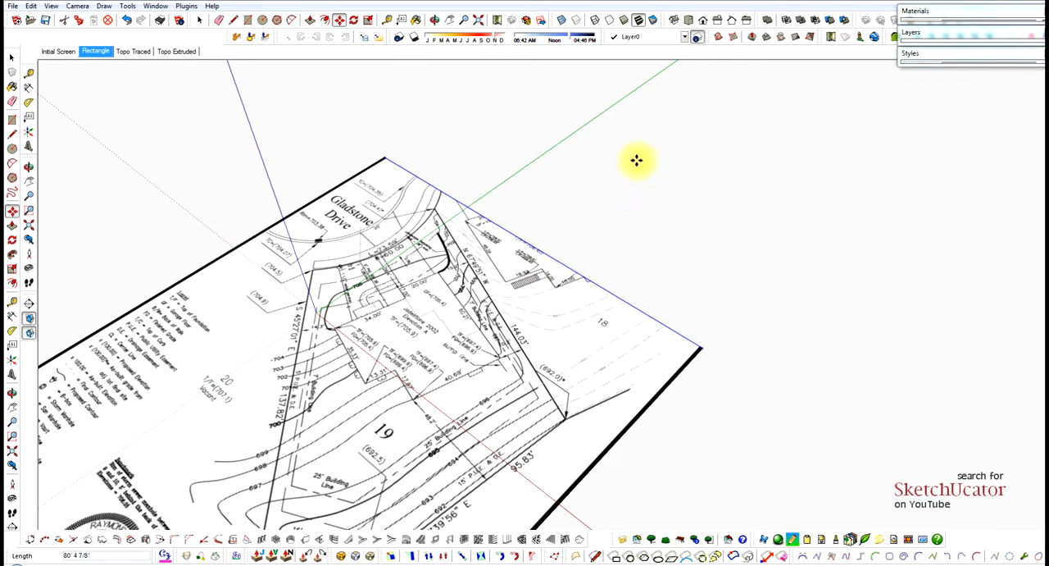
{"action": "scroll", "coordinate": [714, 141], "scroll_direction": "down", "scroll_amount": 4}
{"action": "key", "text": "space"}
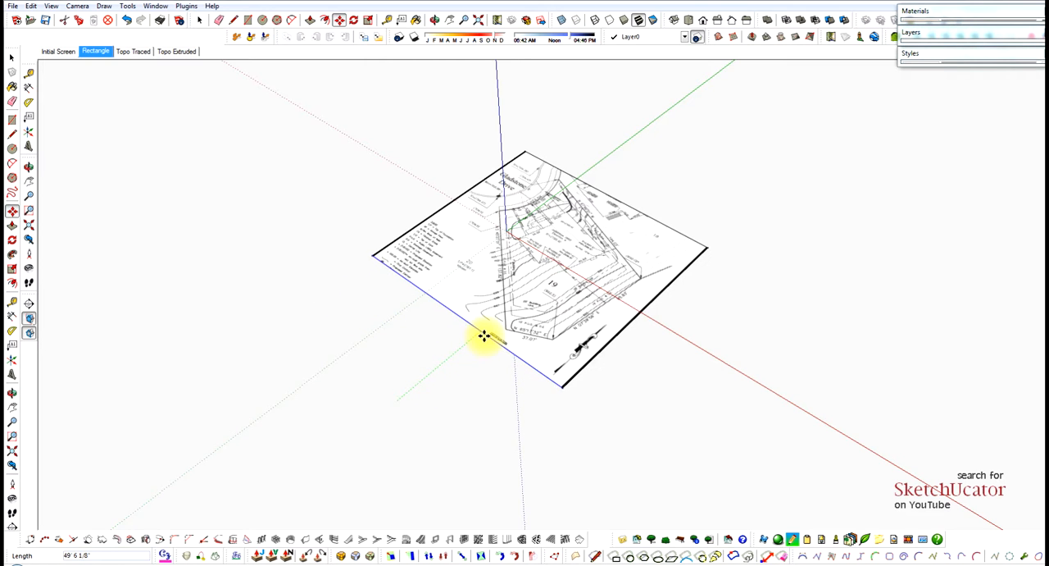
{"action": "left_click", "coordinate": [485, 335]}
{"action": "key", "text": "space"}
Move the rectangle's long edge beside the north arrow inward about 8' 5" to trim the plan's heavy border.
{"action": "scroll", "coordinate": [628, 316], "scroll_direction": "up", "scroll_amount": 3}
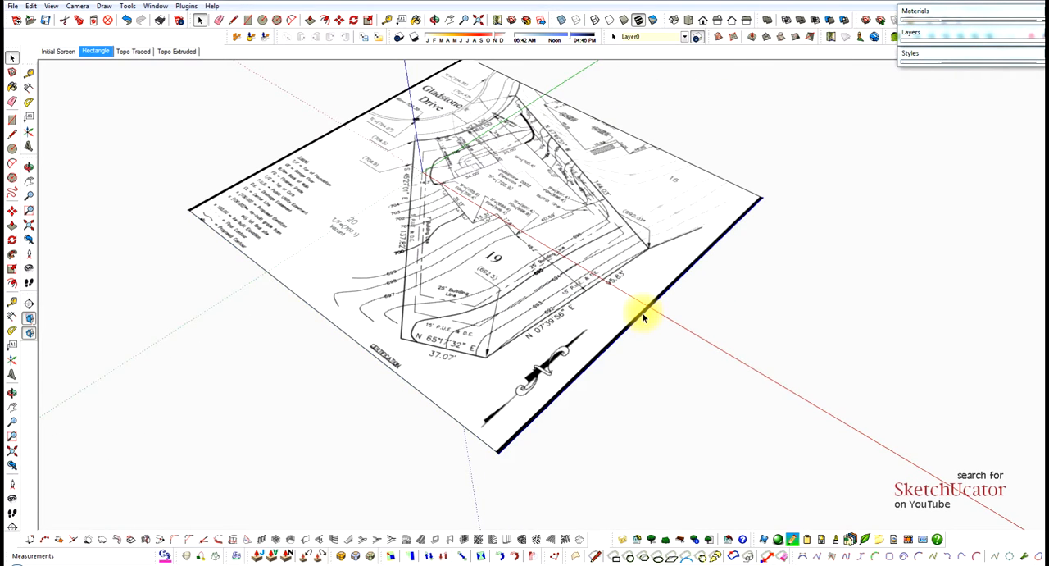
{"action": "key", "text": "m"}
{"action": "left_click", "coordinate": [644, 318]}
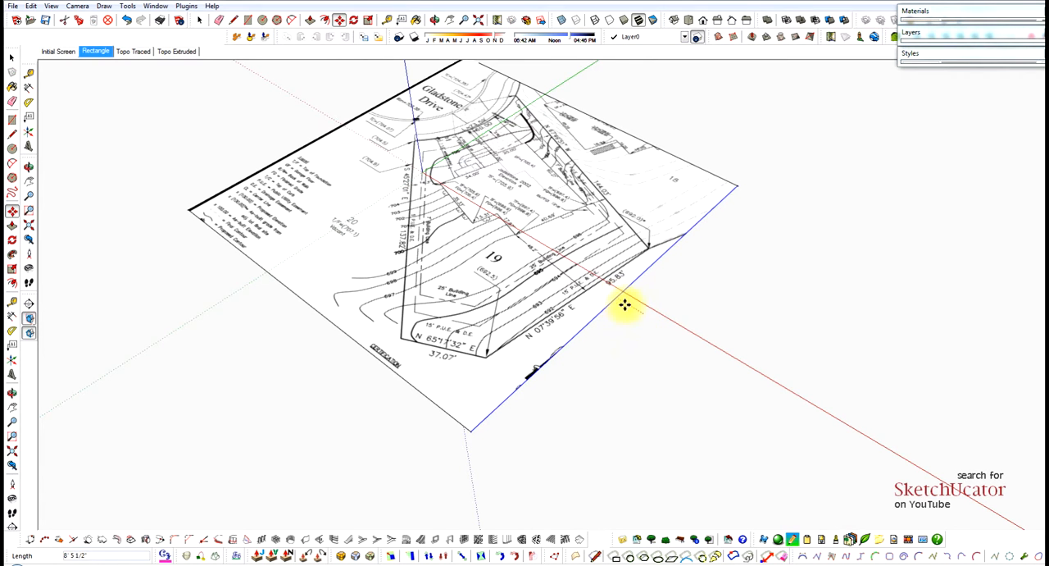
{"action": "left_click", "coordinate": [624, 305]}
{"action": "key", "text": "space"}
{"action": "left_click", "coordinate": [688, 323]}
Measure Lot 19's S 45°27'01" E boundary line from its Gladstone Drive corner to its far corner with the Tape Measure.
{"action": "middle_click_drag", "start_coordinate": [419, 96], "coordinate": [525, 339]}
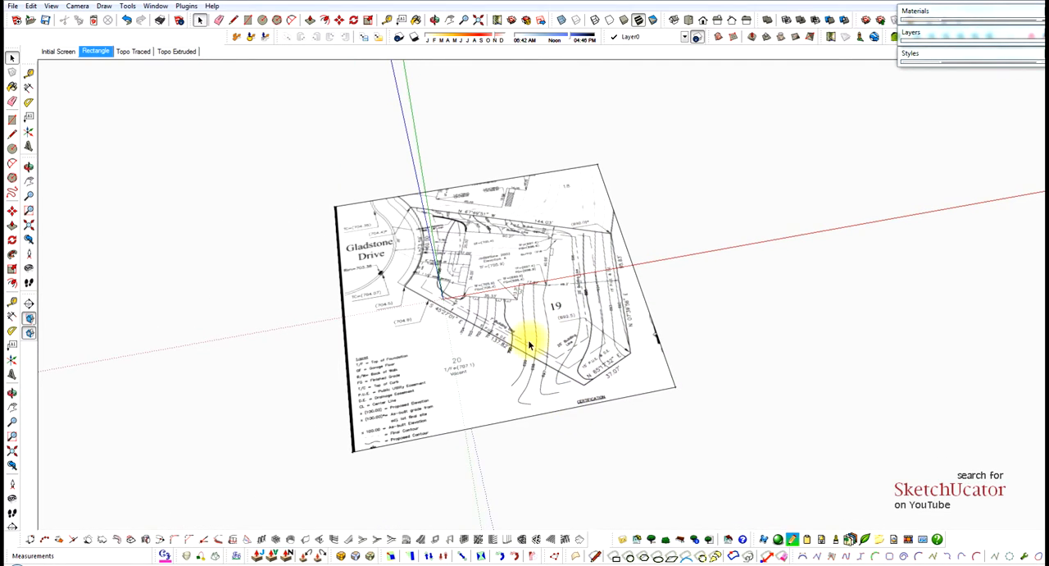
{"action": "scroll", "coordinate": [504, 346], "scroll_direction": "up", "scroll_amount": 8}
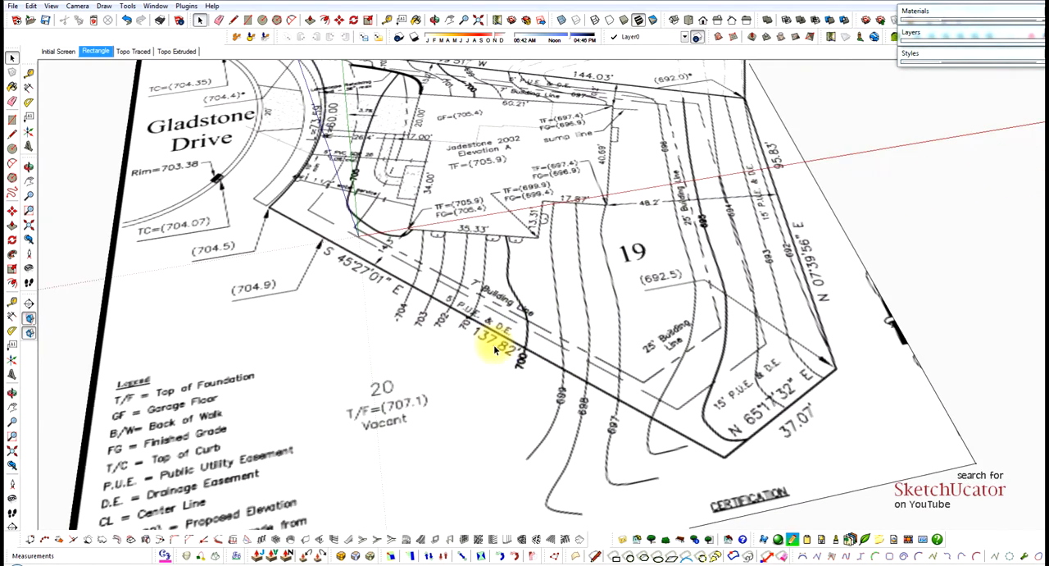
{"action": "middle_click_drag", "start_coordinate": [496, 346], "coordinate": [521, 336]}
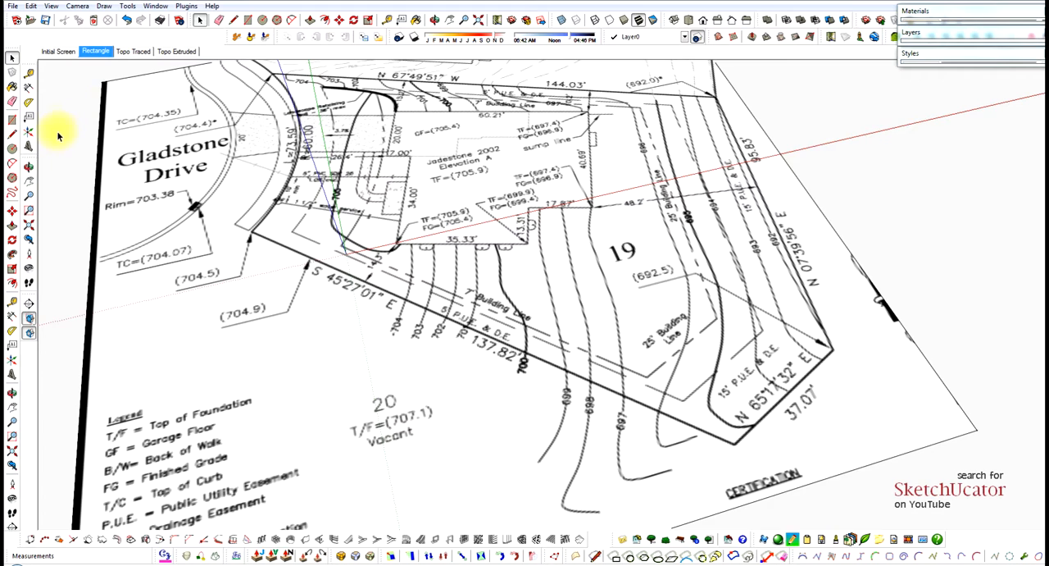
{"action": "left_click", "coordinate": [28, 73]}
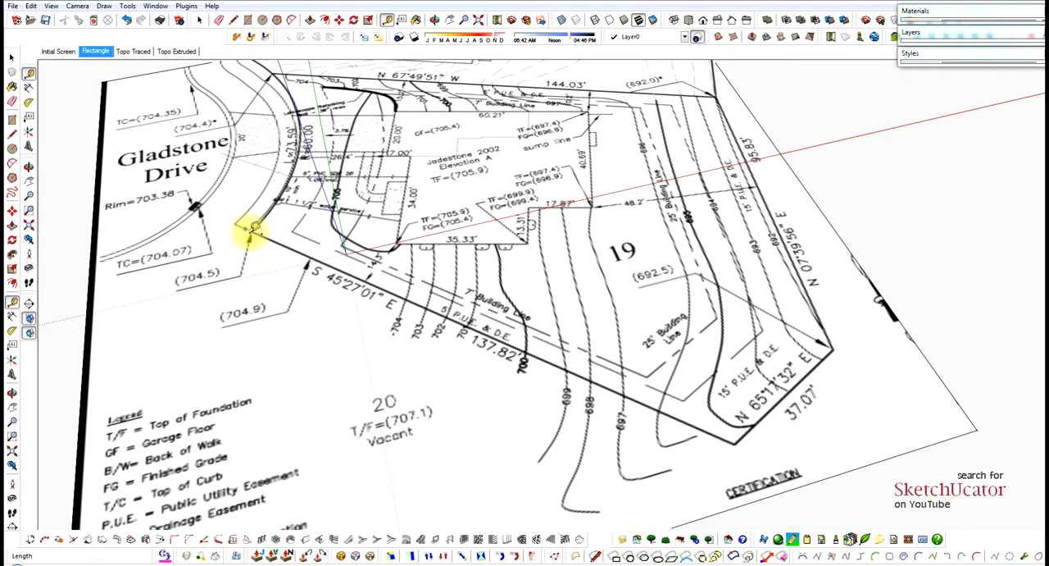
{"action": "scroll", "coordinate": [246, 231], "scroll_direction": "up", "scroll_amount": 6}
{"action": "scroll", "coordinate": [258, 226], "scroll_direction": "up", "scroll_amount": 5}
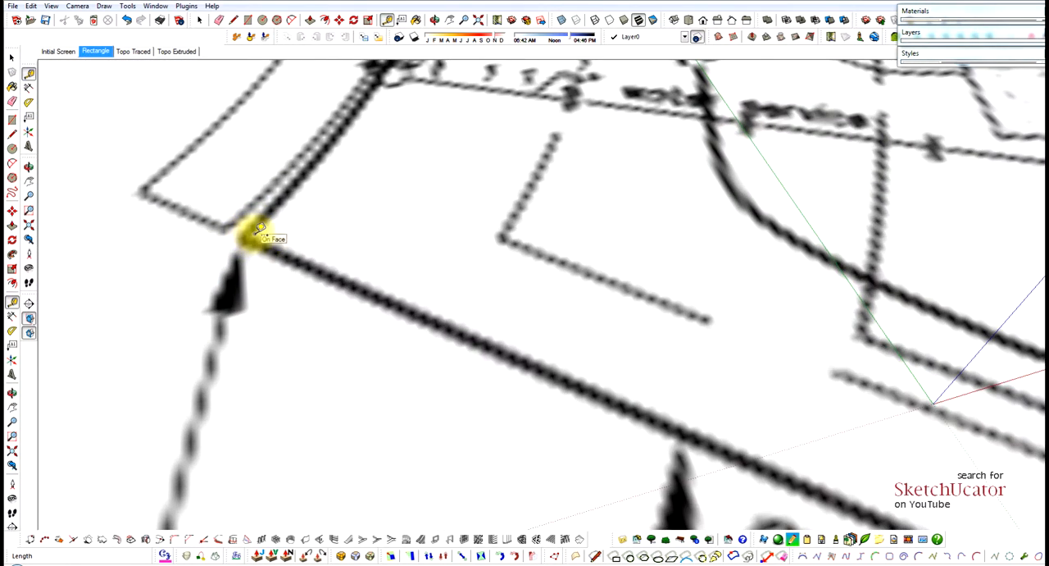
{"action": "scroll", "coordinate": [243, 221], "scroll_direction": "down", "scroll_amount": 10}
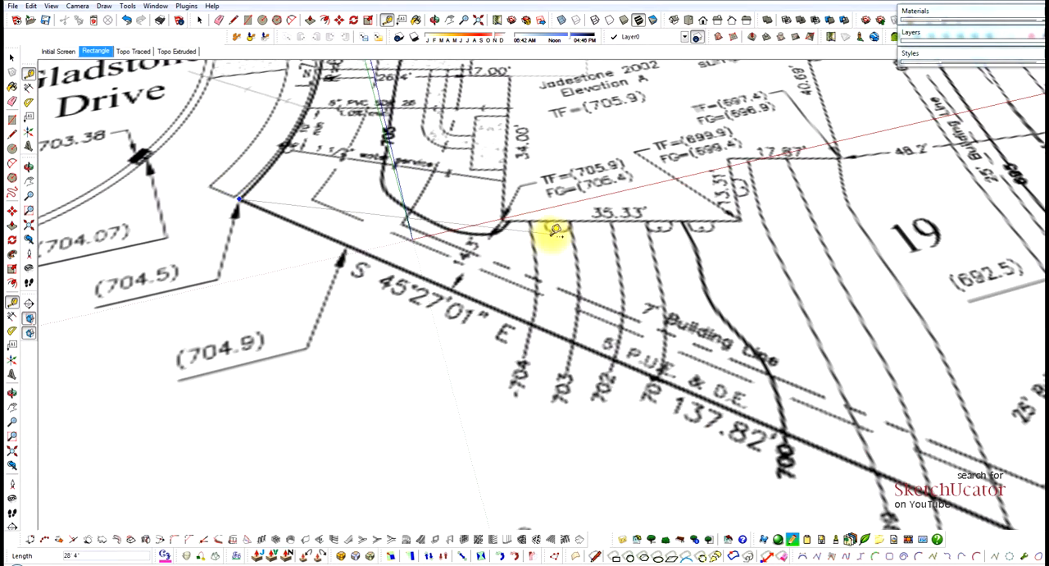
{"action": "scroll", "coordinate": [546, 234], "scroll_direction": "down", "scroll_amount": 2}
{"action": "scroll", "coordinate": [932, 451], "scroll_direction": "down", "scroll_amount": 3}
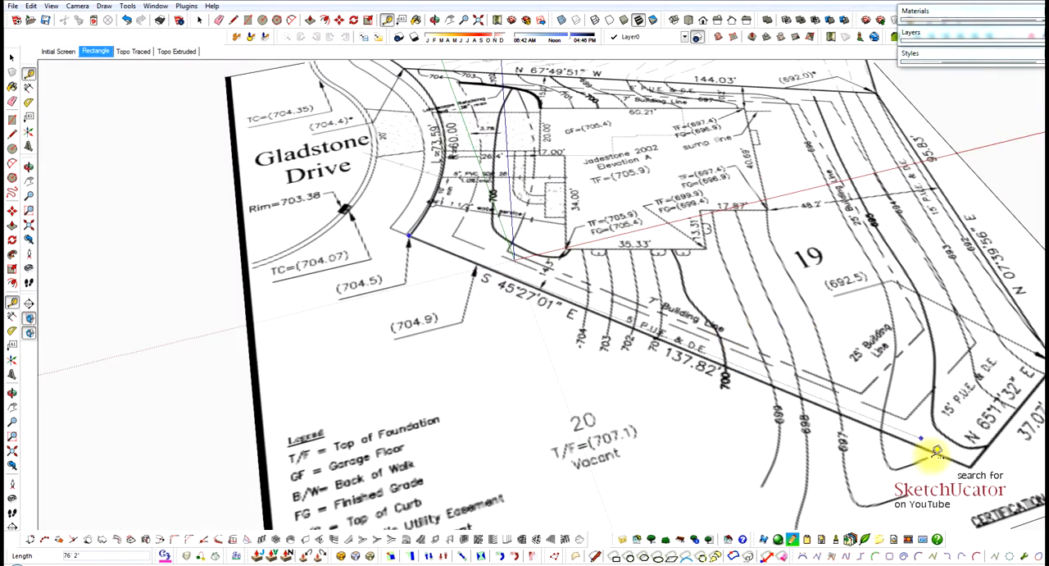
{"action": "scroll", "coordinate": [975, 463], "scroll_direction": "up", "scroll_amount": 8}
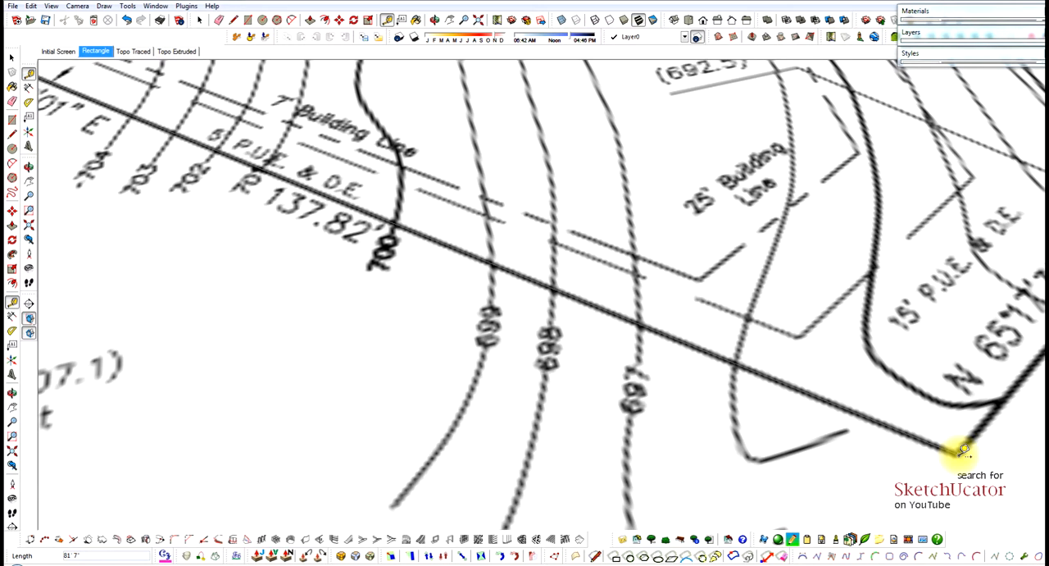
{"action": "left_click", "coordinate": [963, 450]}
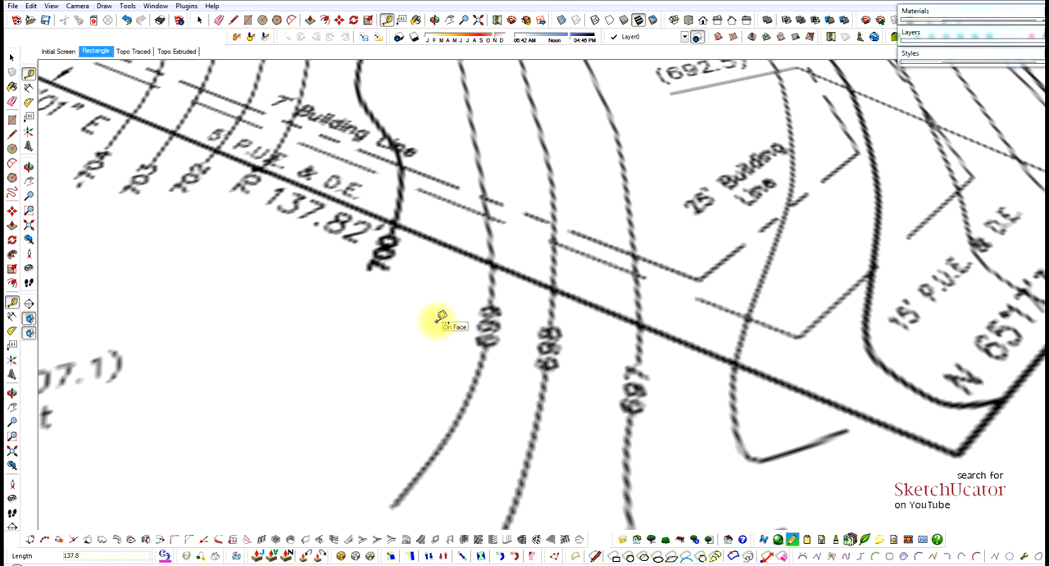
Resize the whole model so that the measured boundary line is 137.82' long.
{"action": "key", "text": "Return"}
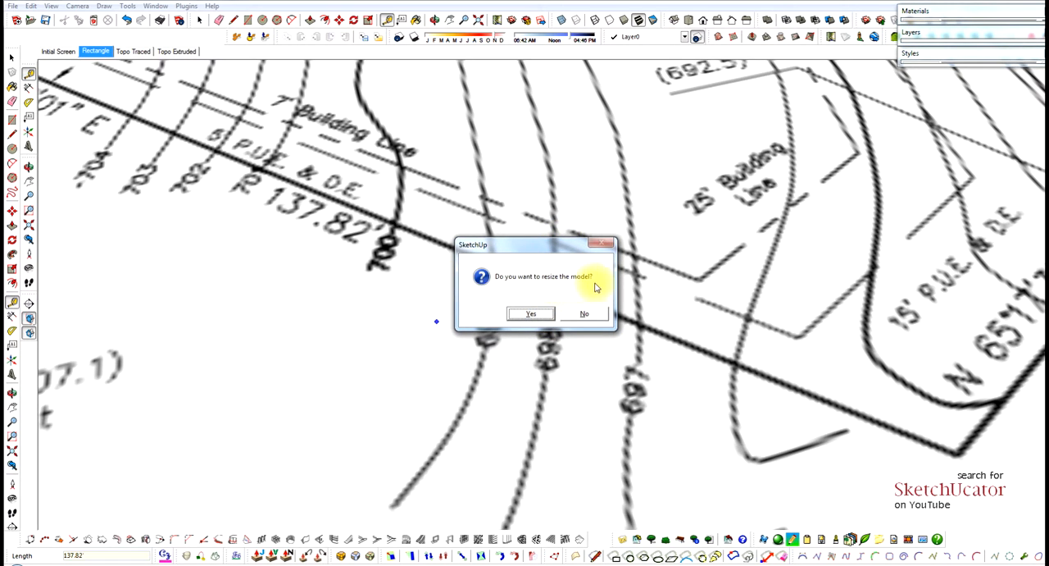
{"action": "left_click", "coordinate": [539, 318]}
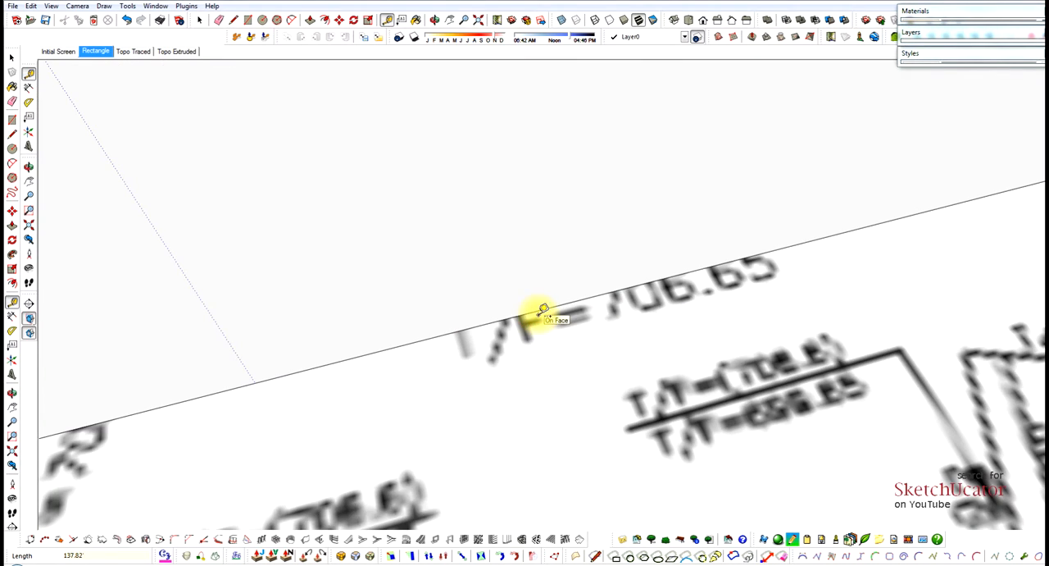
{"action": "scroll", "coordinate": [512, 254], "scroll_direction": "down", "scroll_amount": 3}
{"action": "scroll", "coordinate": [511, 250], "scroll_direction": "down", "scroll_amount": 5}
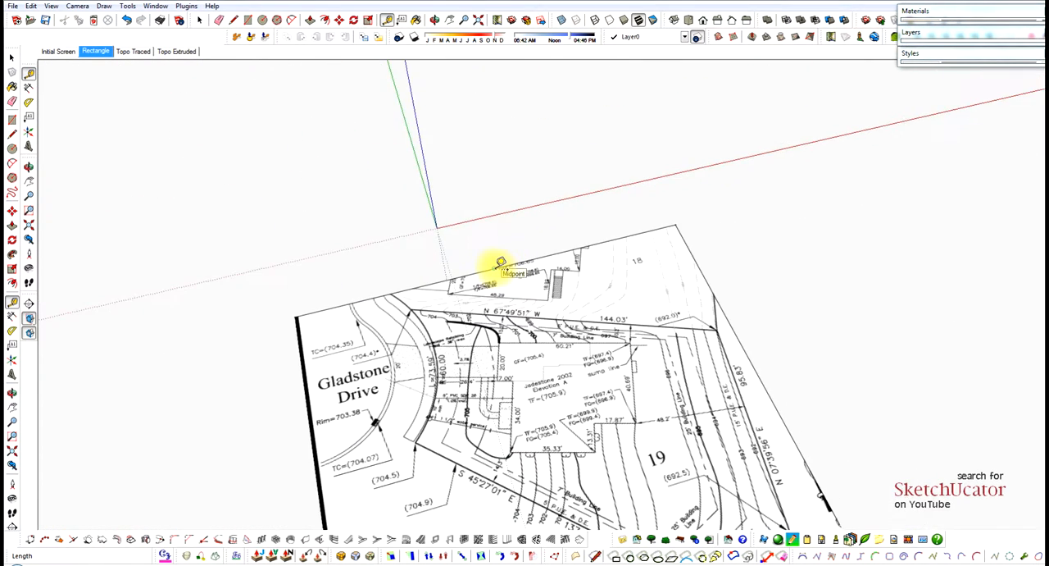
{"action": "middle_click_drag", "start_coordinate": [525, 316], "coordinate": [632, 288]}
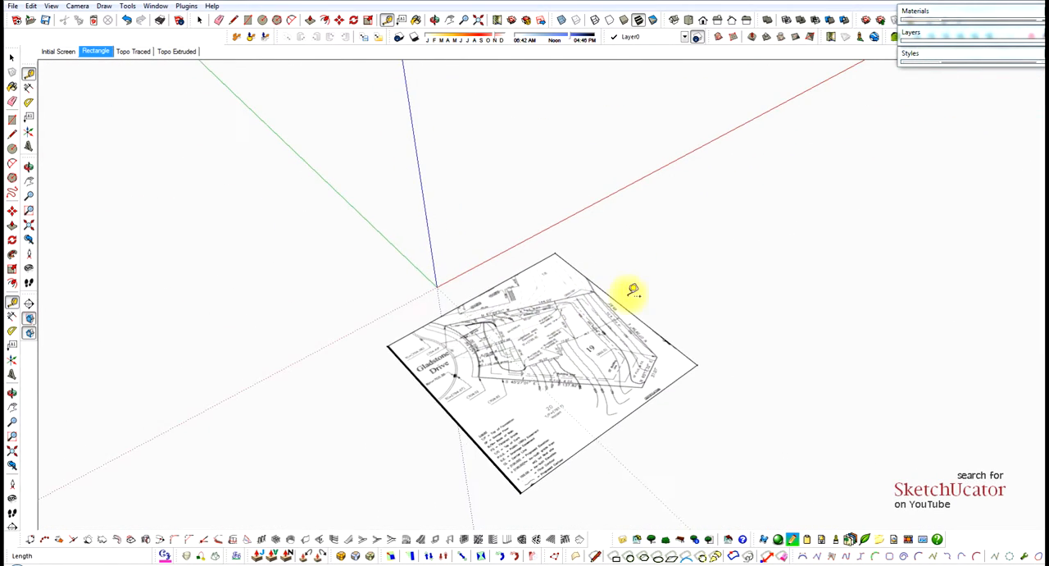
{"action": "scroll", "coordinate": [569, 418], "scroll_direction": "up", "scroll_amount": 2}
{"action": "scroll", "coordinate": [574, 419], "scroll_direction": "up", "scroll_amount": 2}
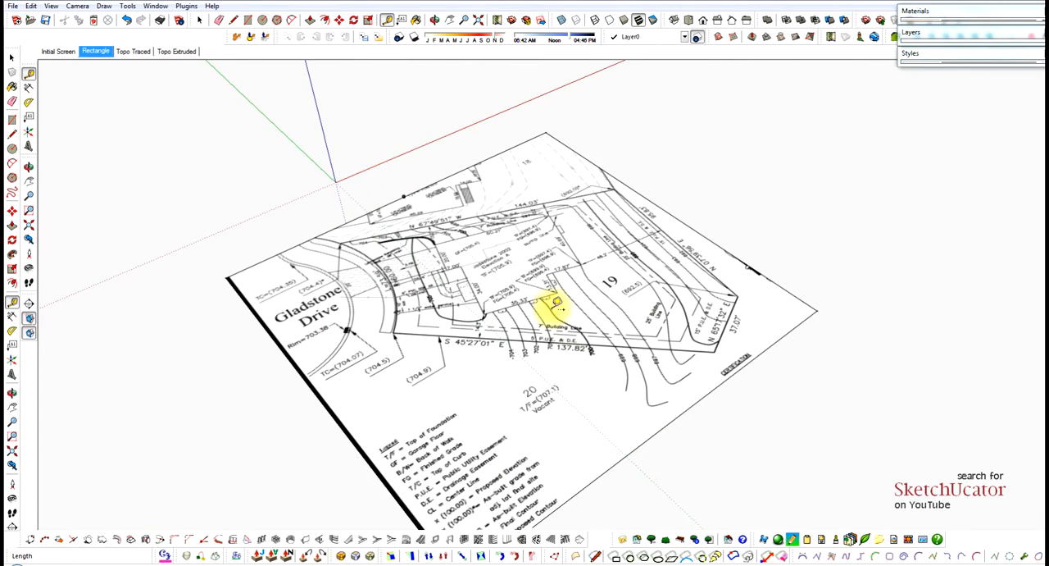
{"action": "scroll", "coordinate": [547, 293], "scroll_direction": "up", "scroll_amount": 4}
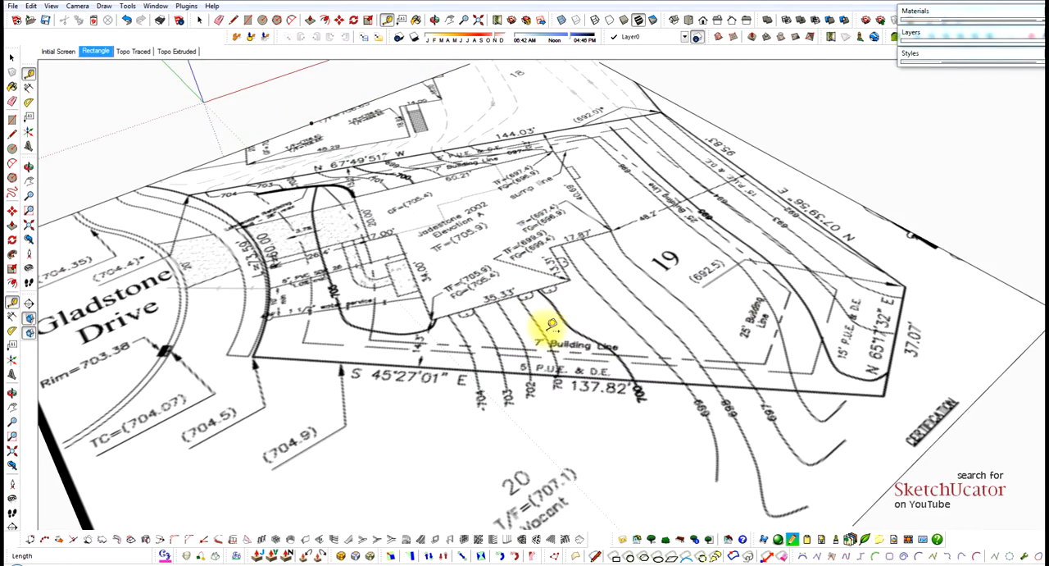
Check the rescaled S 45°27'01" E boundary line of Lot 19 by measuring it from corner to corner with the Tape Measure.
{"action": "left_click_drag", "start_coordinate": [540, 324], "coordinate": [512, 300]}
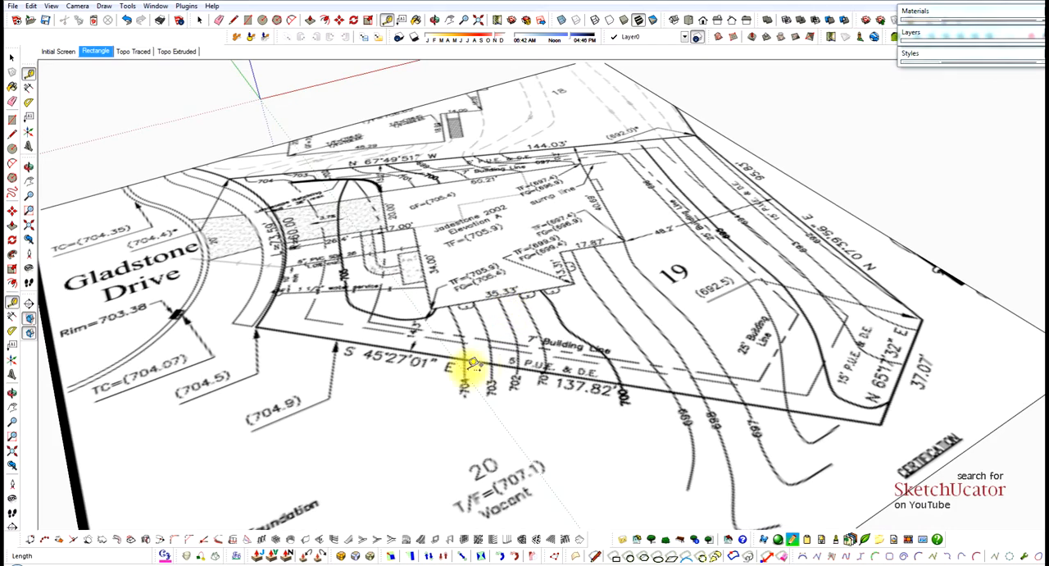
{"action": "key", "text": "space"}
{"action": "scroll", "coordinate": [390, 359], "scroll_direction": "up", "scroll_amount": 4}
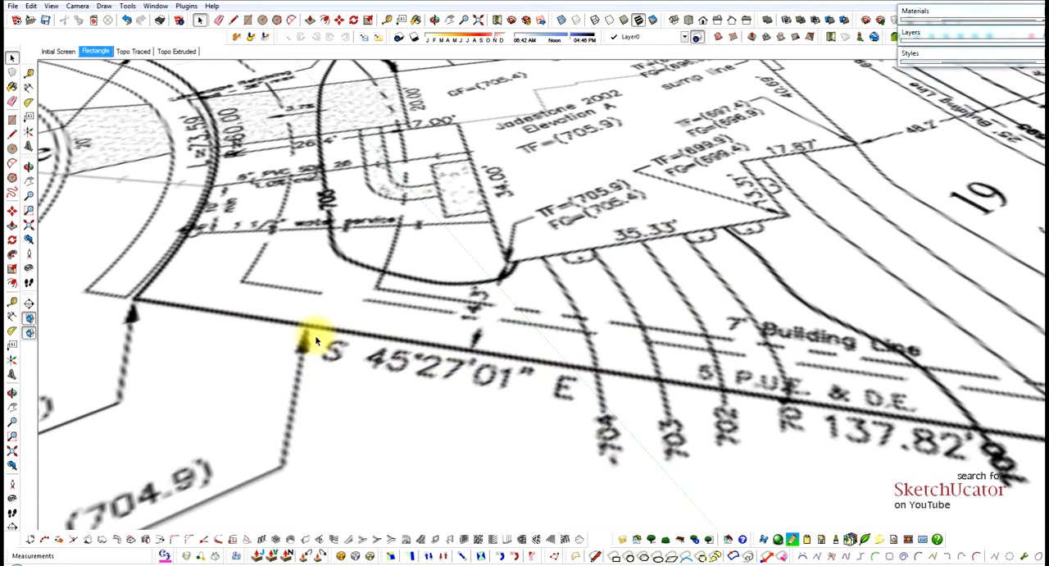
{"action": "scroll", "coordinate": [113, 300], "scroll_direction": "up", "scroll_amount": 4}
{"action": "key", "text": "t"}
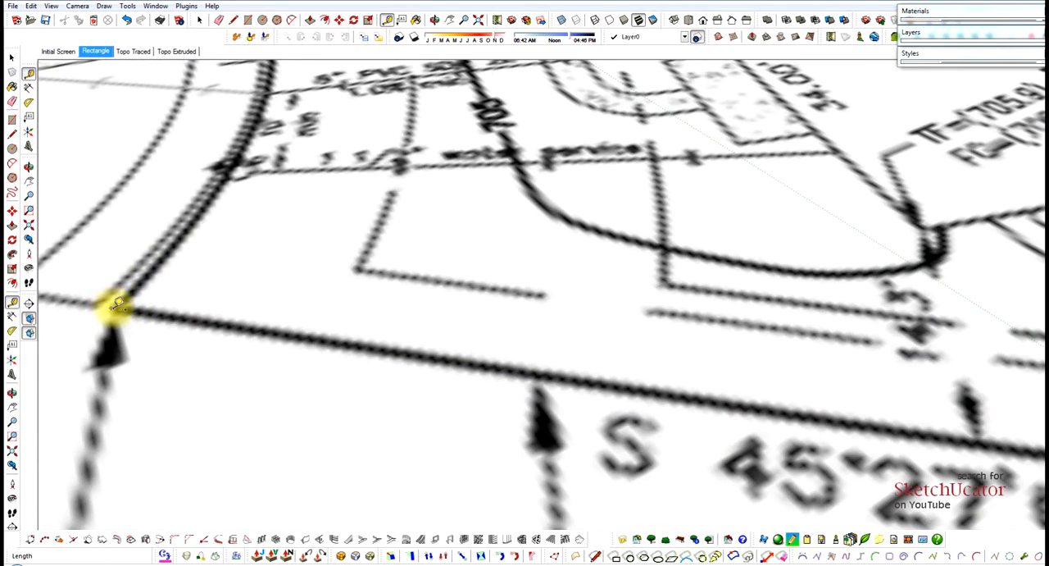
{"action": "left_click", "coordinate": [159, 264]}
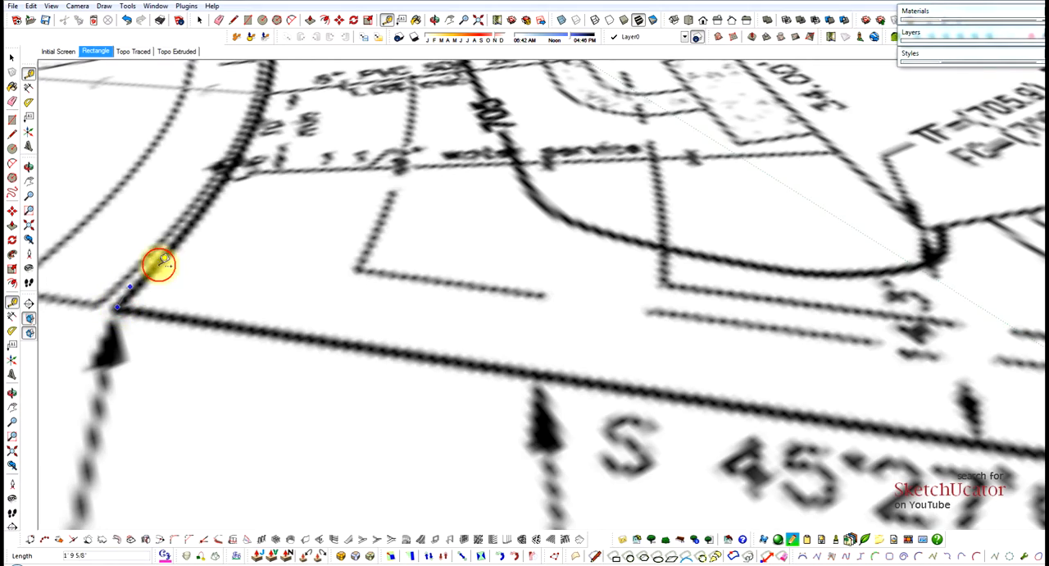
{"action": "scroll", "coordinate": [161, 267], "scroll_direction": "down", "scroll_amount": 5}
{"action": "scroll", "coordinate": [155, 282], "scroll_direction": "down", "scroll_amount": 2}
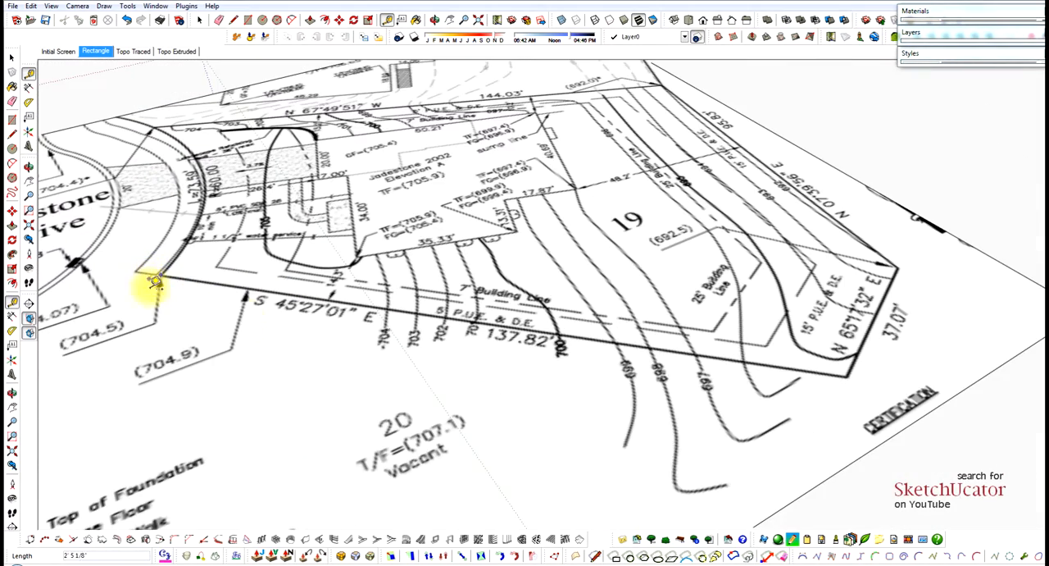
{"action": "scroll", "coordinate": [861, 382], "scroll_direction": "up", "scroll_amount": 5}
{"action": "scroll", "coordinate": [892, 379], "scroll_direction": "up", "scroll_amount": 3}
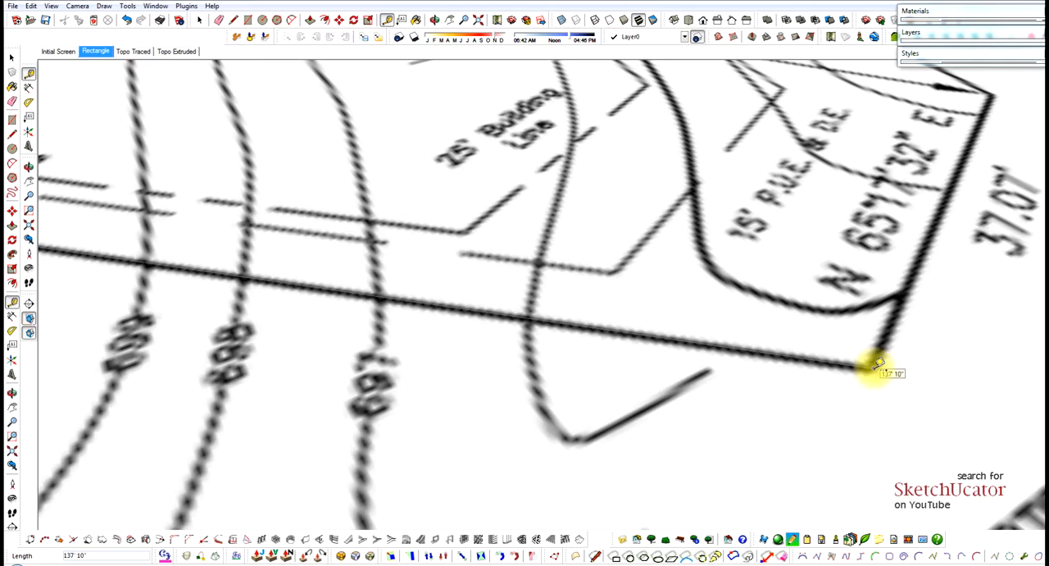
{"action": "scroll", "coordinate": [876, 365], "scroll_direction": "down", "scroll_amount": 5}
{"action": "key", "text": "space"}
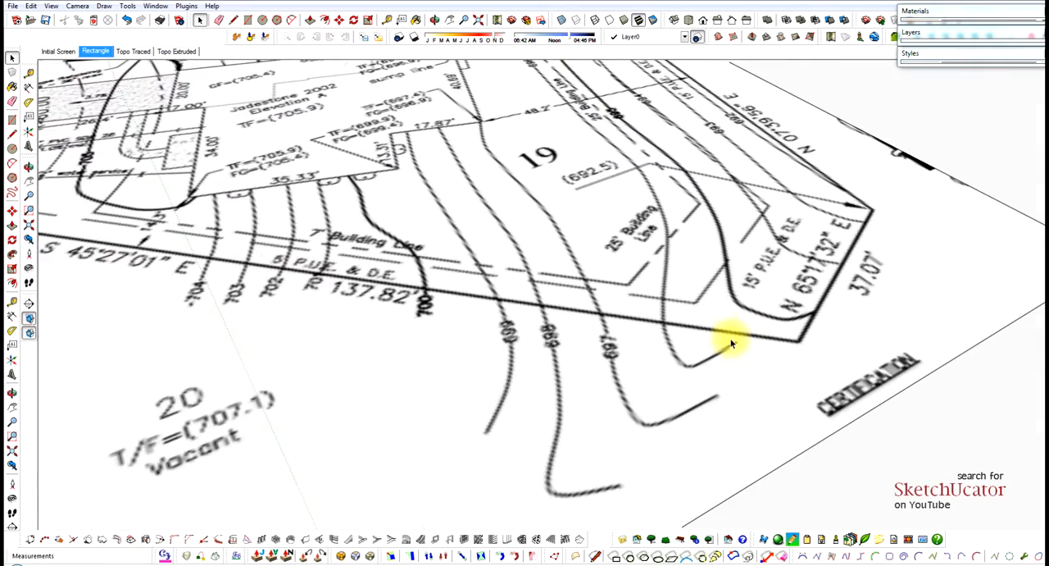
{"action": "scroll", "coordinate": [732, 345], "scroll_direction": "down", "scroll_amount": 5}
{"action": "middle_click_drag", "start_coordinate": [727, 351], "coordinate": [491, 353]}
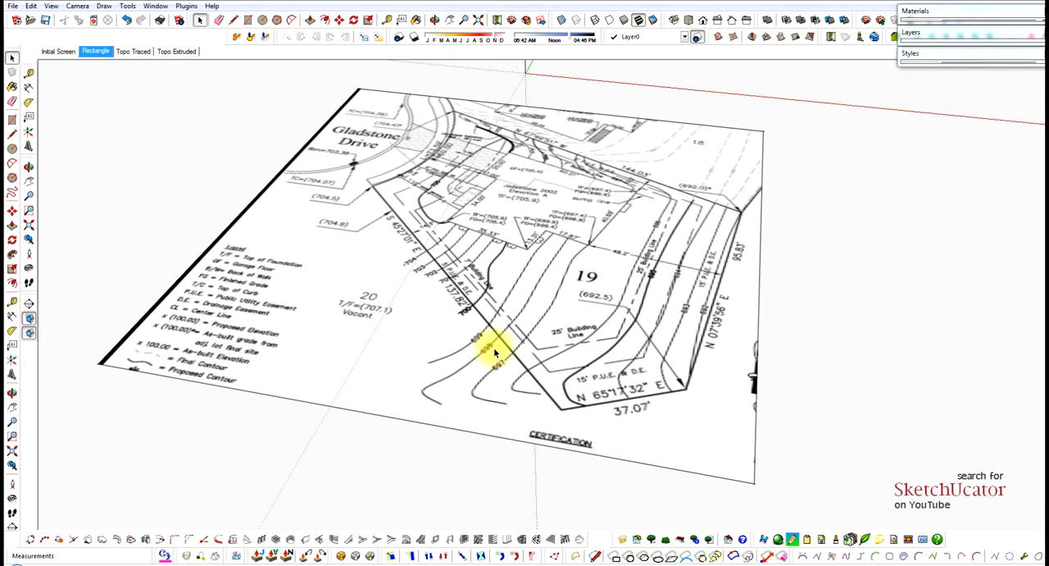
{"action": "key", "text": "space"}
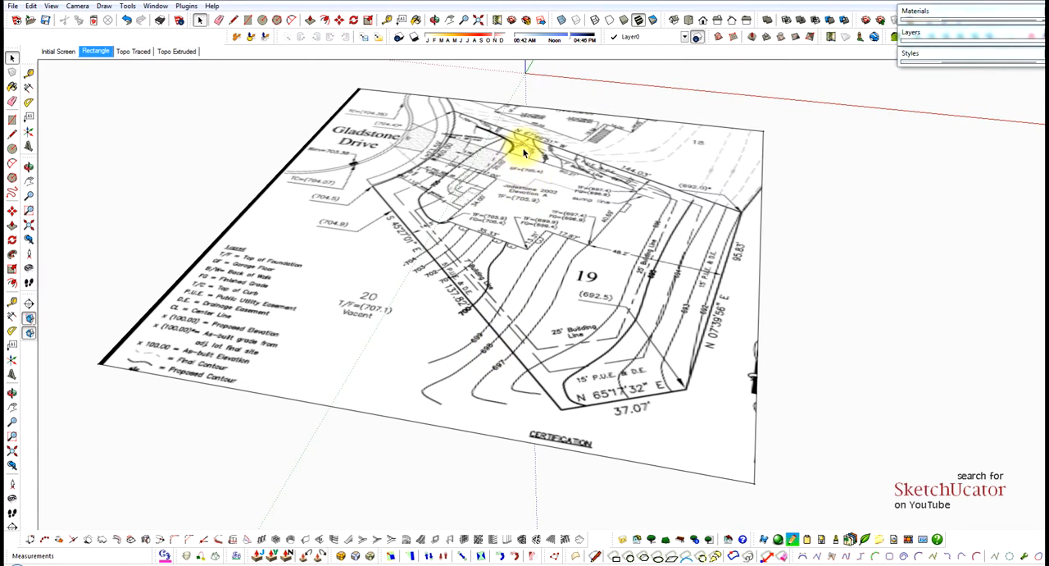
{"action": "scroll", "coordinate": [517, 157], "scroll_direction": "up", "scroll_amount": 4}
{"action": "scroll", "coordinate": [500, 182], "scroll_direction": "down", "scroll_amount": 2}
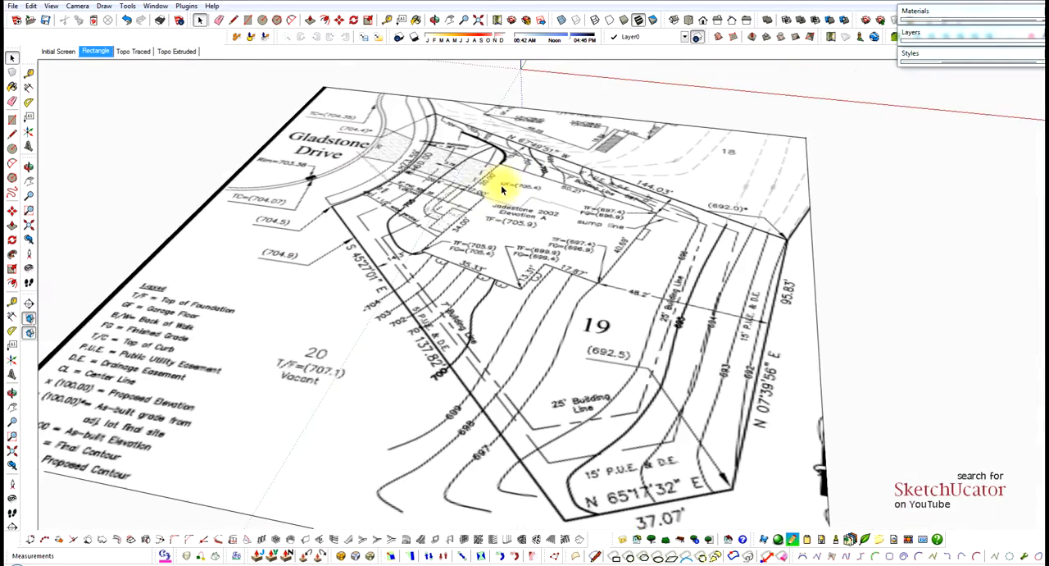
{"action": "scroll", "coordinate": [502, 189], "scroll_direction": "down", "scroll_amount": 3}
{"action": "middle_click_drag", "start_coordinate": [481, 251], "coordinate": [482, 218]}
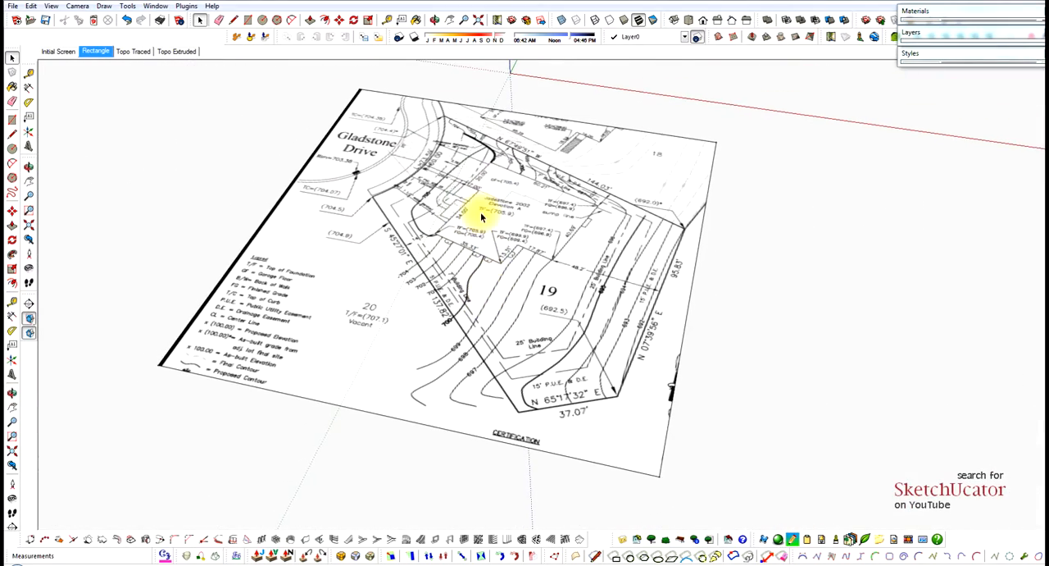
{"action": "scroll", "coordinate": [481, 216], "scroll_direction": "up", "scroll_amount": 2}
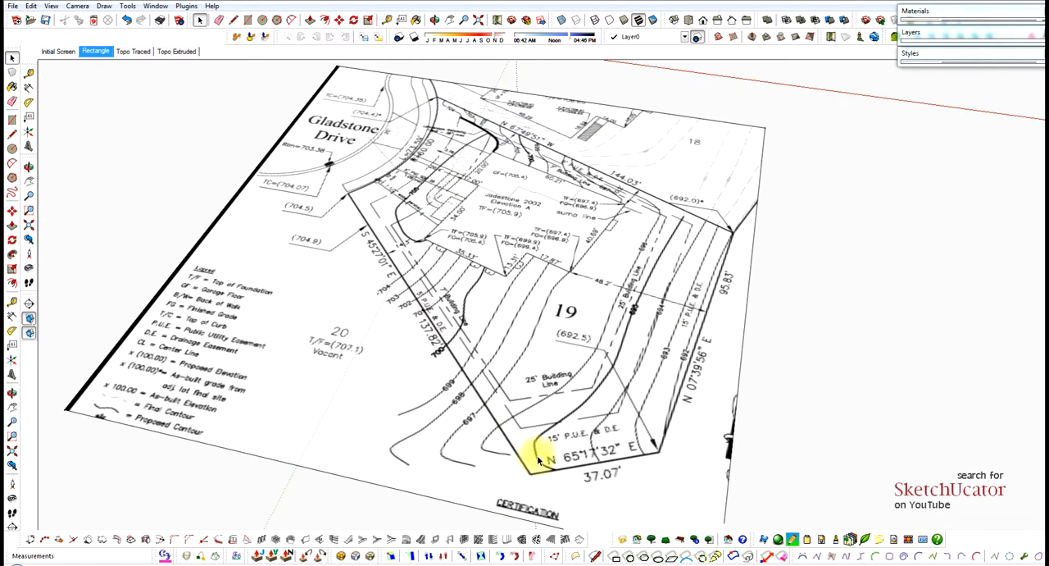
Set the current style's edge color to bright red, keeping All same coloring, and collapse the Styles settings.
{"action": "left_click", "coordinate": [947, 56]}
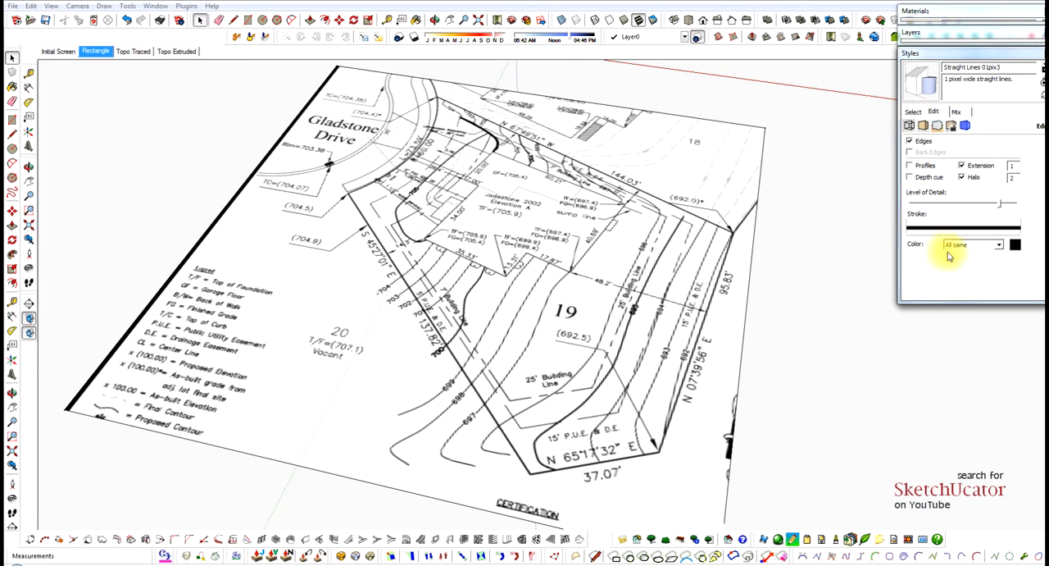
{"action": "left_click", "coordinate": [1015, 246]}
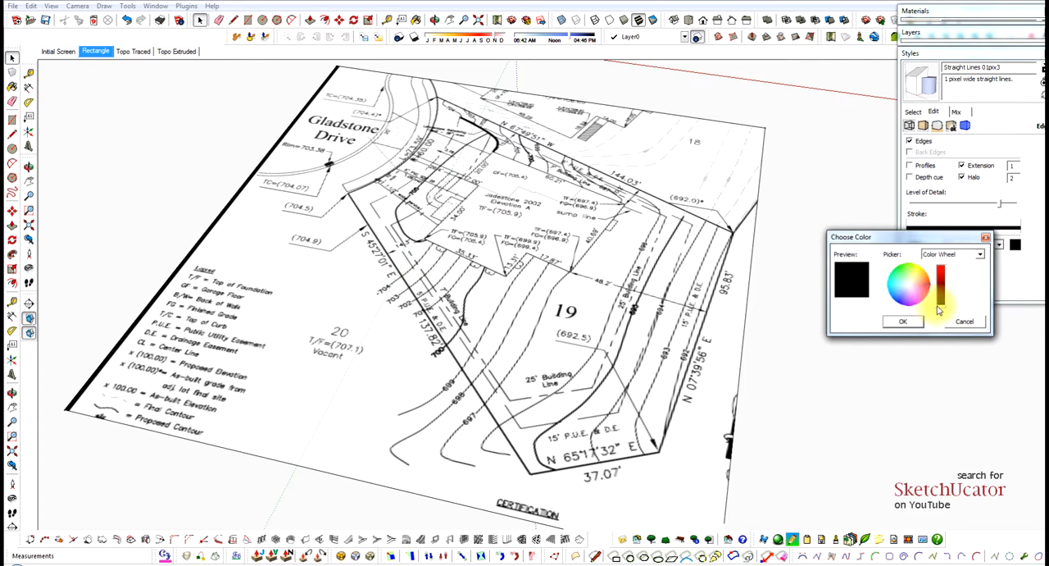
{"action": "mouse_move", "coordinate": [941, 306]}
{"action": "left_mouse_down"}
{"action": "mouse_move", "coordinate": [943, 289]}
{"action": "mouse_move", "coordinate": [945, 305]}
{"action": "left_mouse_up"}
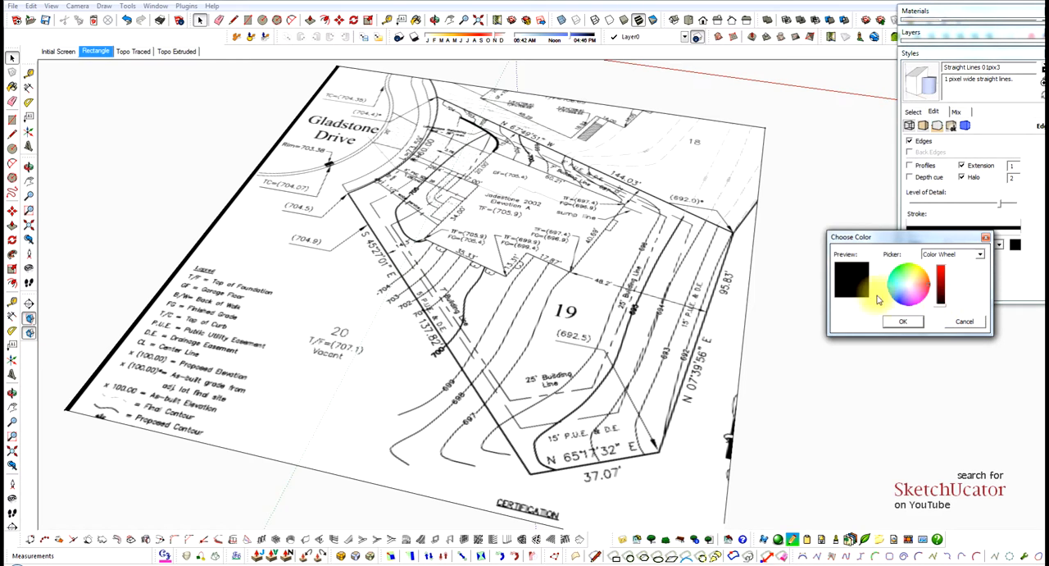
{"action": "left_click_drag", "start_coordinate": [943, 302], "coordinate": [944, 275]}
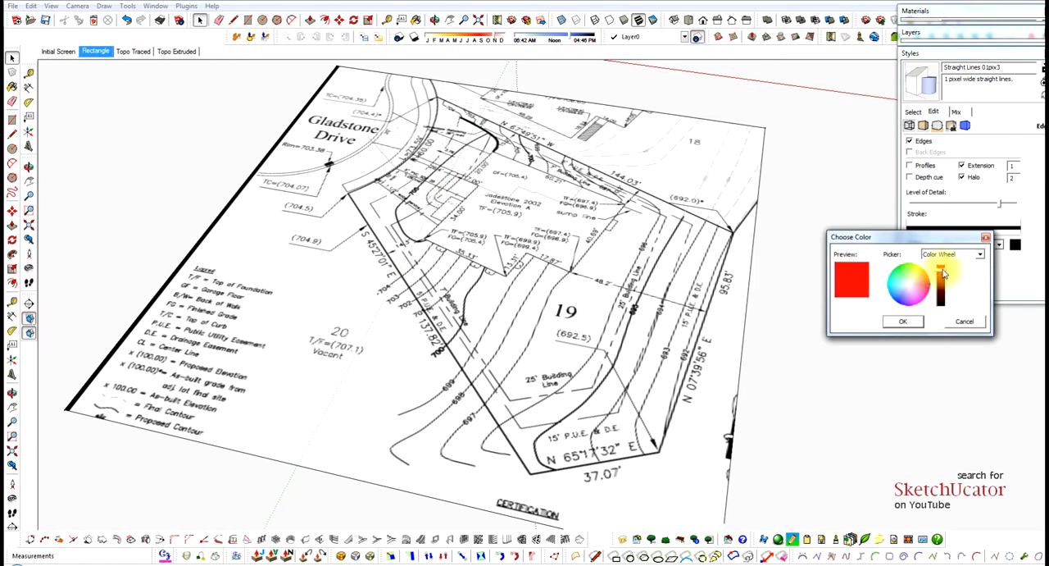
{"action": "left_click", "coordinate": [905, 321]}
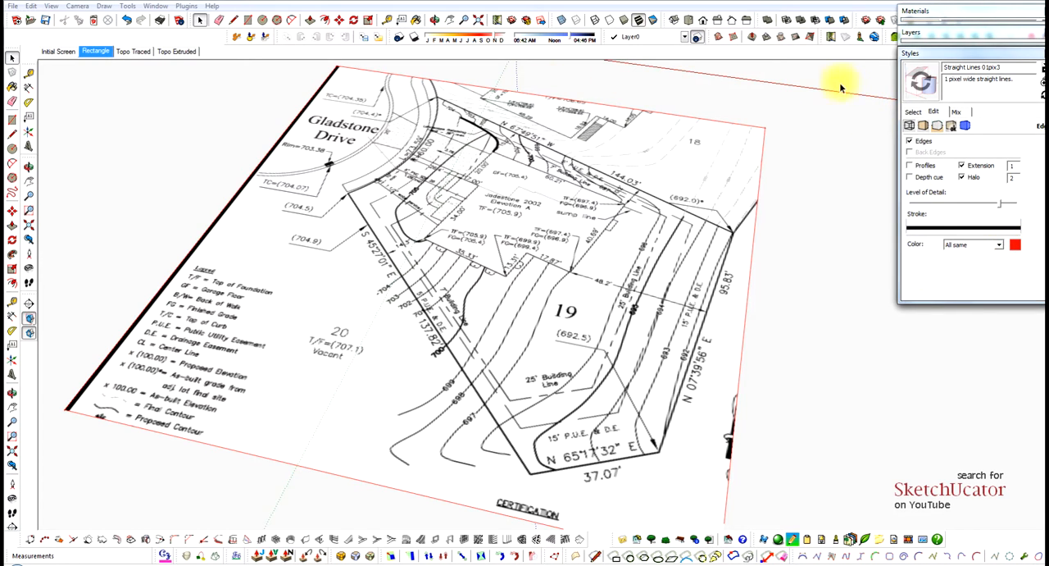
{"action": "left_click", "coordinate": [160, 6]}
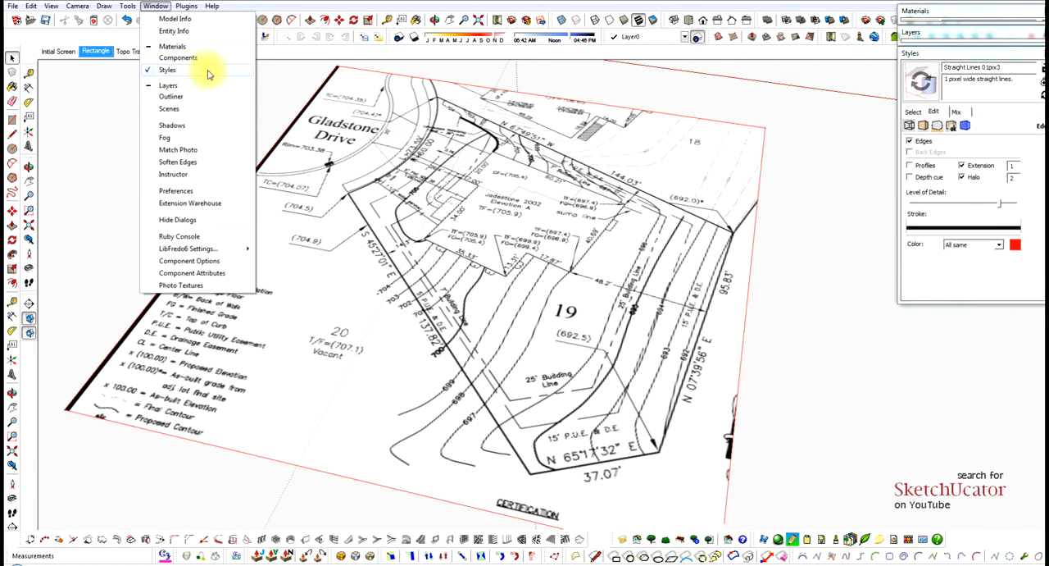
{"action": "left_click", "coordinate": [815, 119]}
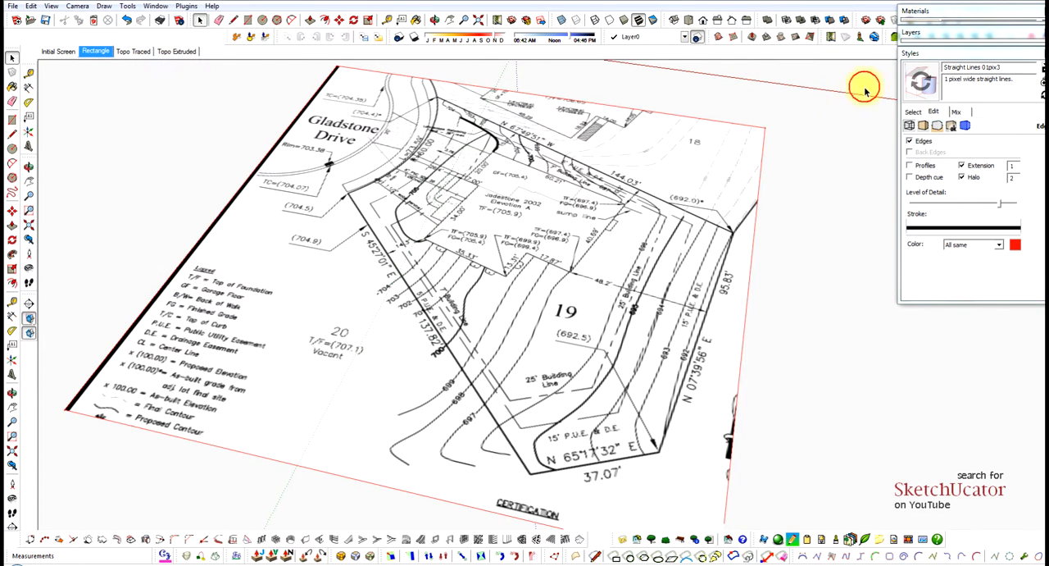
{"action": "left_click", "coordinate": [918, 52]}
Trace Lot 19's S 45°27'01" E boundary with the Line tool from its Gladstone Drive corner to its far corner, about 137' 8" long.
{"action": "scroll", "coordinate": [714, 269], "scroll_direction": "down", "scroll_amount": 5}
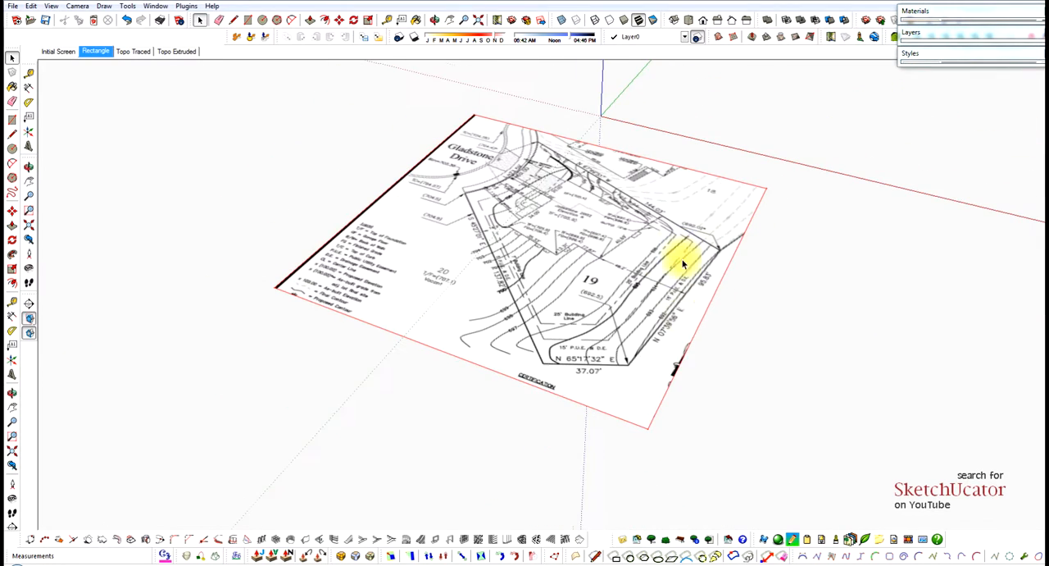
{"action": "middle_click_drag", "start_coordinate": [679, 355], "coordinate": [674, 384]}
{"action": "scroll", "coordinate": [674, 383], "scroll_direction": "up", "scroll_amount": 5}
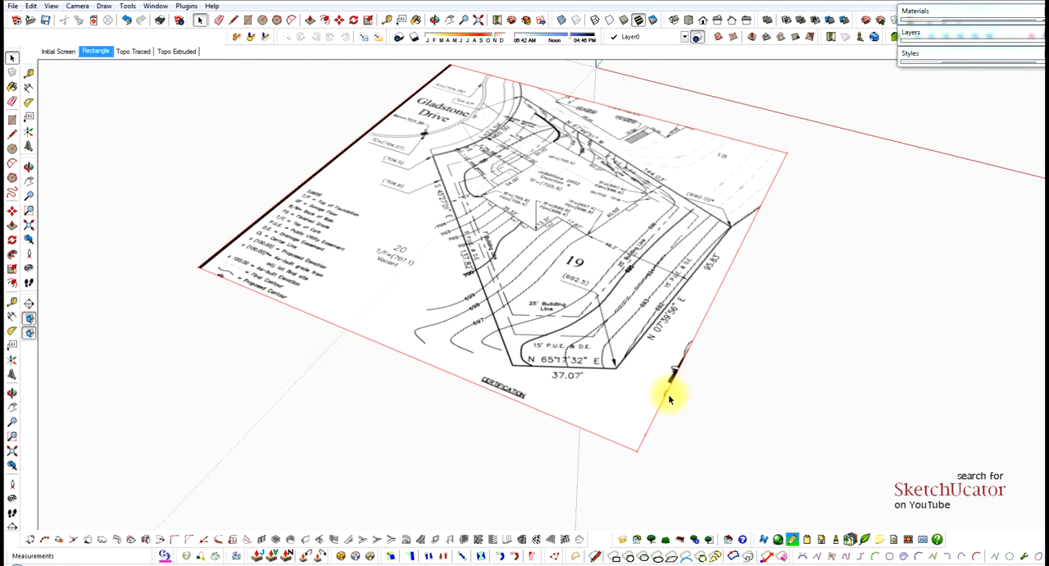
{"action": "scroll", "coordinate": [668, 379], "scroll_direction": "down", "scroll_amount": 3}
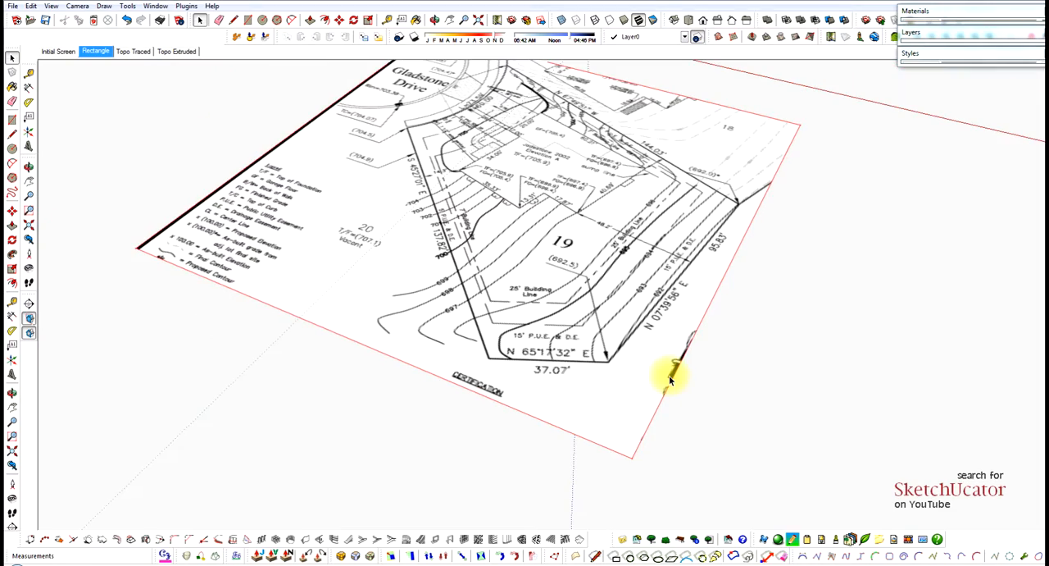
{"action": "middle_click_drag", "start_coordinate": [459, 271], "coordinate": [722, 305]}
{"action": "scroll", "coordinate": [193, 312], "scroll_direction": "up", "scroll_amount": 5}
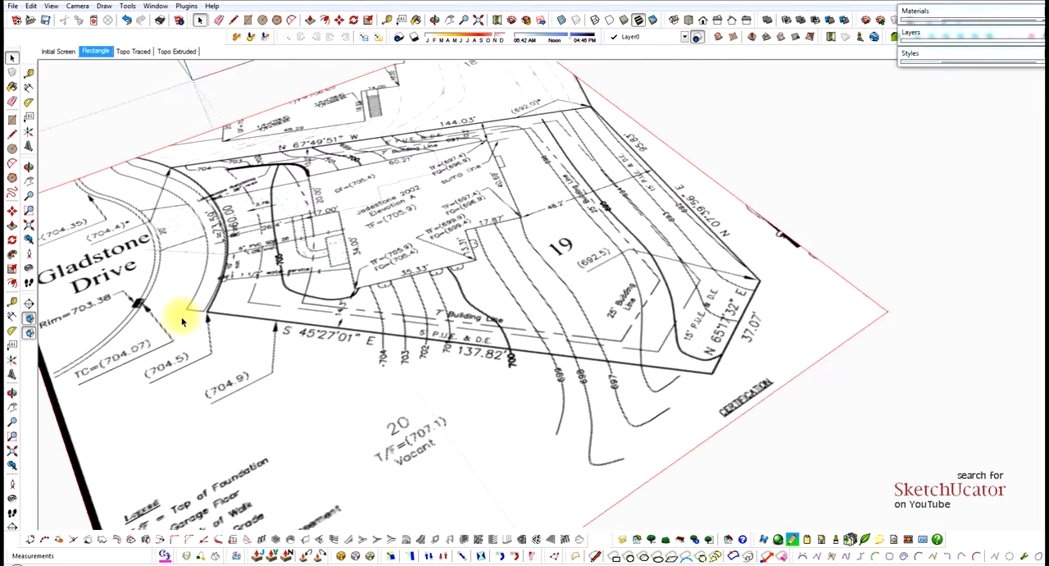
{"action": "scroll", "coordinate": [197, 313], "scroll_direction": "up", "scroll_amount": 6}
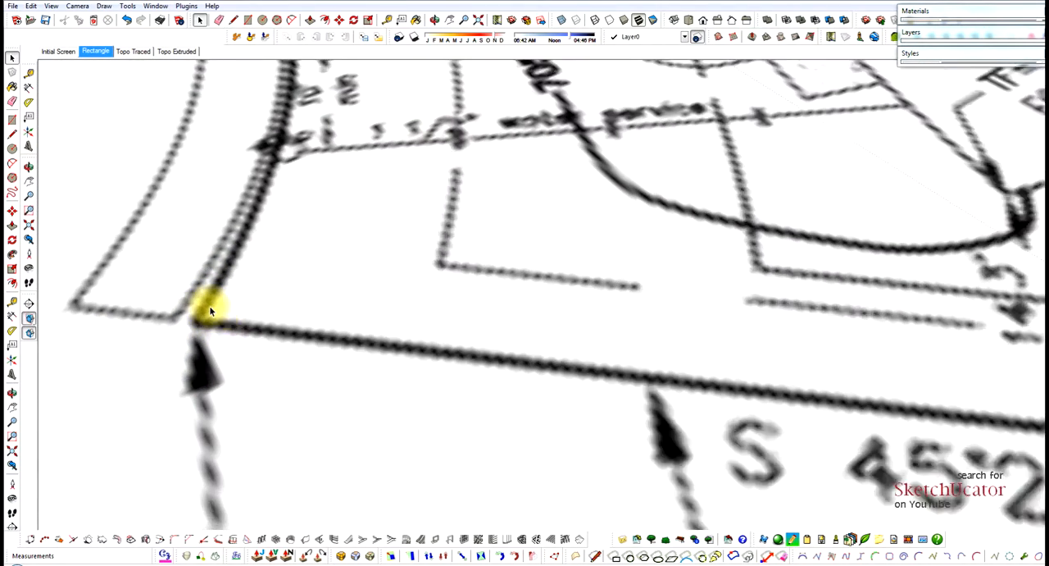
{"action": "key", "text": "l"}
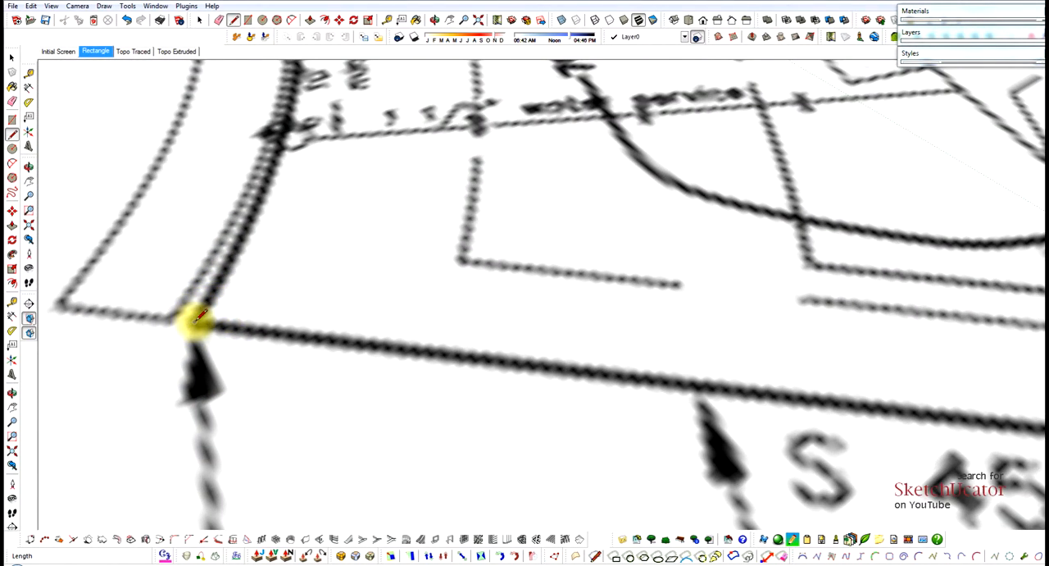
{"action": "scroll", "coordinate": [195, 320], "scroll_direction": "down", "scroll_amount": 8}
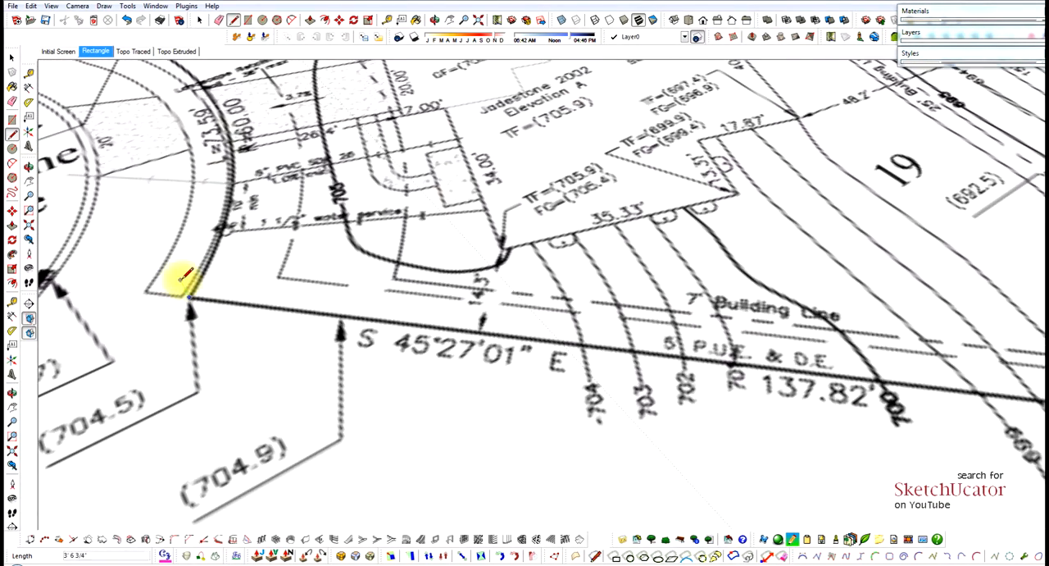
{"action": "left_click", "coordinate": [187, 278]}
{"action": "scroll", "coordinate": [605, 317], "scroll_direction": "down", "scroll_amount": 3}
{"action": "scroll", "coordinate": [698, 351], "scroll_direction": "up", "scroll_amount": 3}
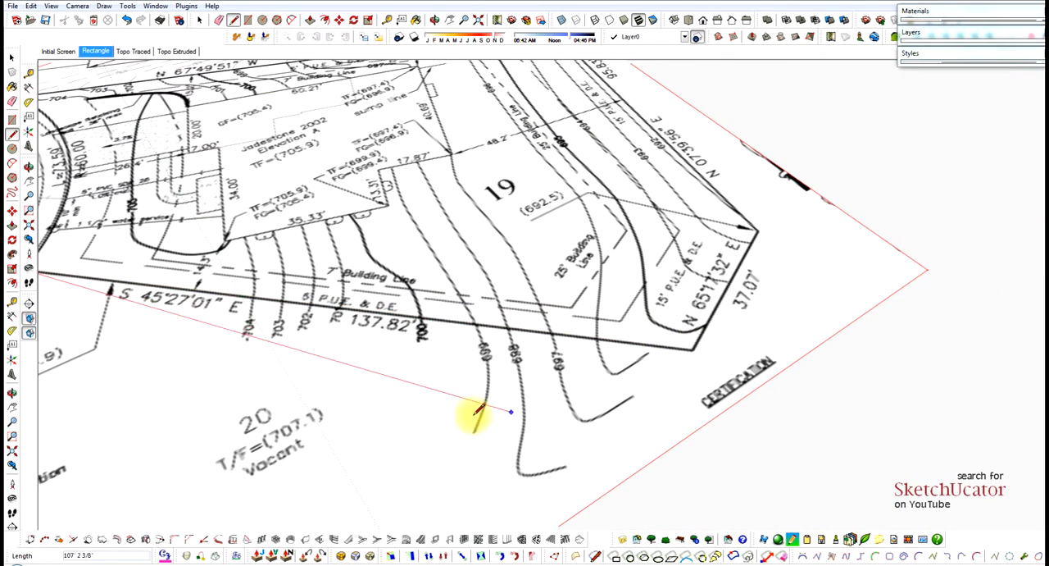
{"action": "scroll", "coordinate": [697, 351], "scroll_direction": "up", "scroll_amount": 6}
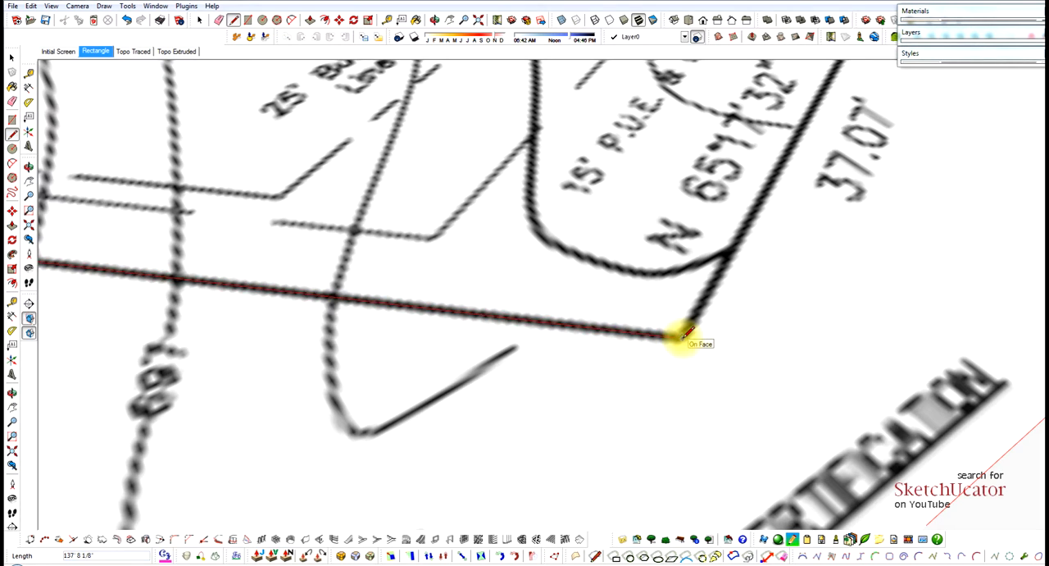
{"action": "scroll", "coordinate": [631, 387], "scroll_direction": "down", "scroll_amount": 4}
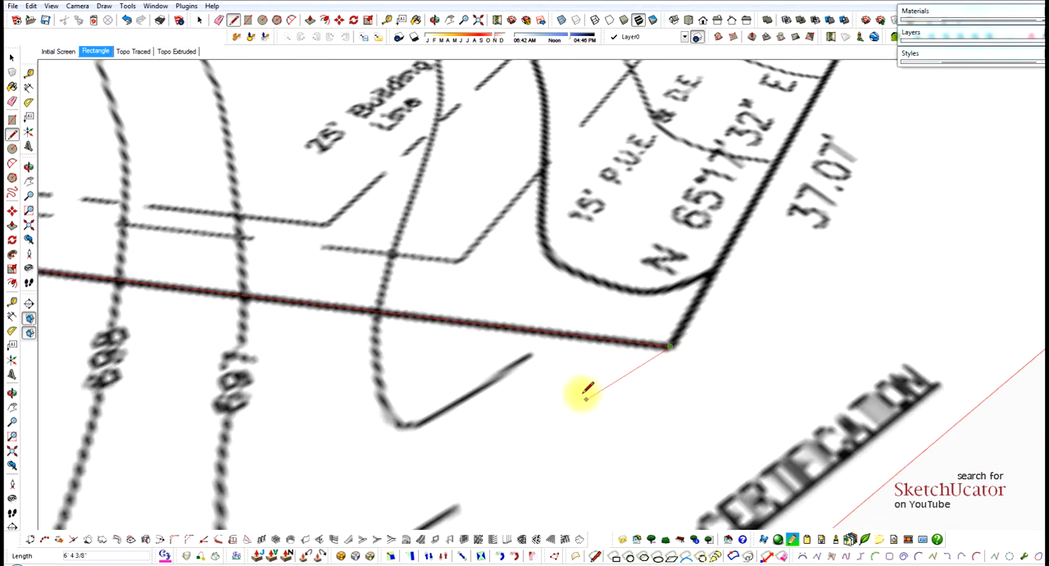
Continue the boundary trace along the N 65°17'32" E line to its far corner with a segment about 37' 3" long.
{"action": "scroll", "coordinate": [750, 170], "scroll_direction": "up", "scroll_amount": 4}
{"action": "scroll", "coordinate": [751, 168], "scroll_direction": "up", "scroll_amount": 5}
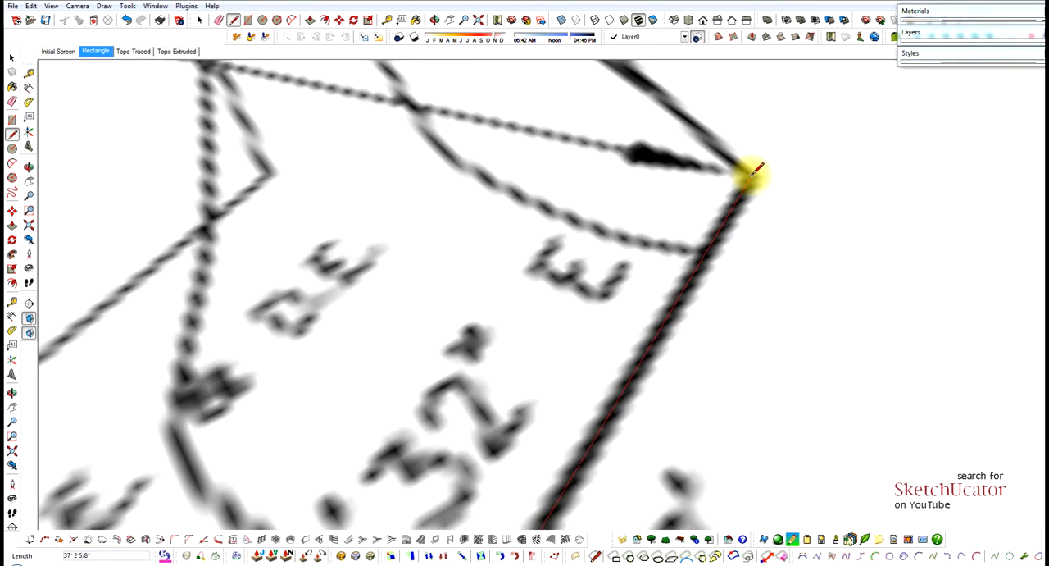
{"action": "scroll", "coordinate": [745, 295], "scroll_direction": "down", "scroll_amount": 6}
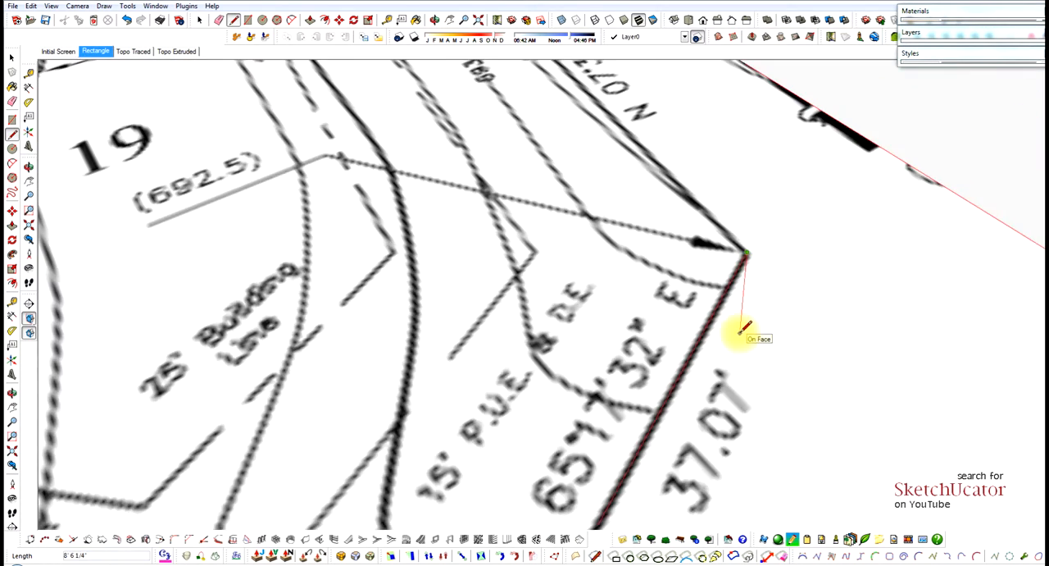
Trace the N 07°39'56" E boundary with a line about 95' 7" long, and continue along the N 67°49'51" W boundary to Gladstone Drive.
{"action": "scroll", "coordinate": [740, 330], "scroll_direction": "down", "scroll_amount": 5}
{"action": "scroll", "coordinate": [549, 90], "scroll_direction": "up", "scroll_amount": 6}
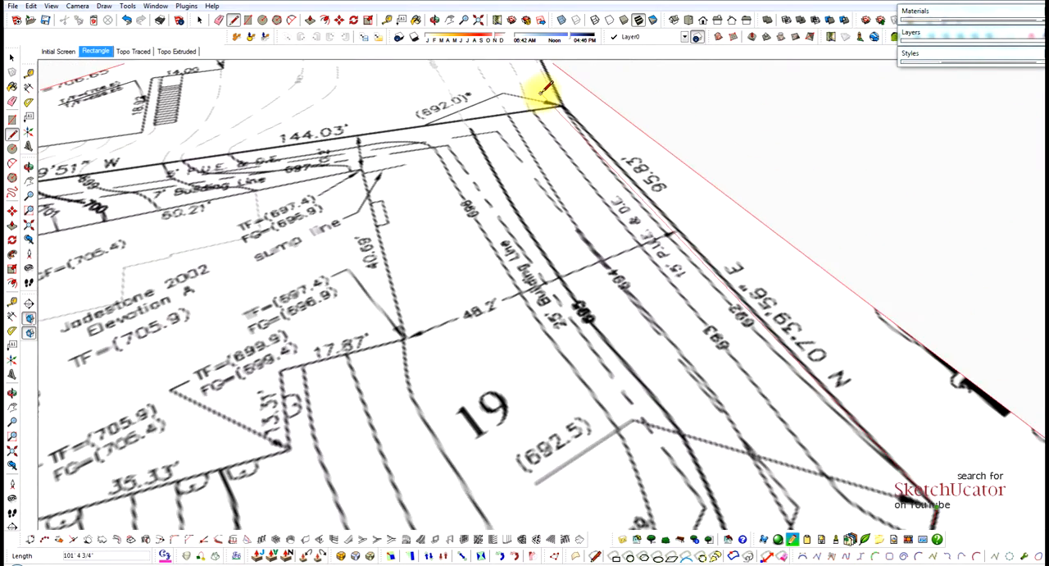
{"action": "scroll", "coordinate": [571, 100], "scroll_direction": "up", "scroll_amount": 4}
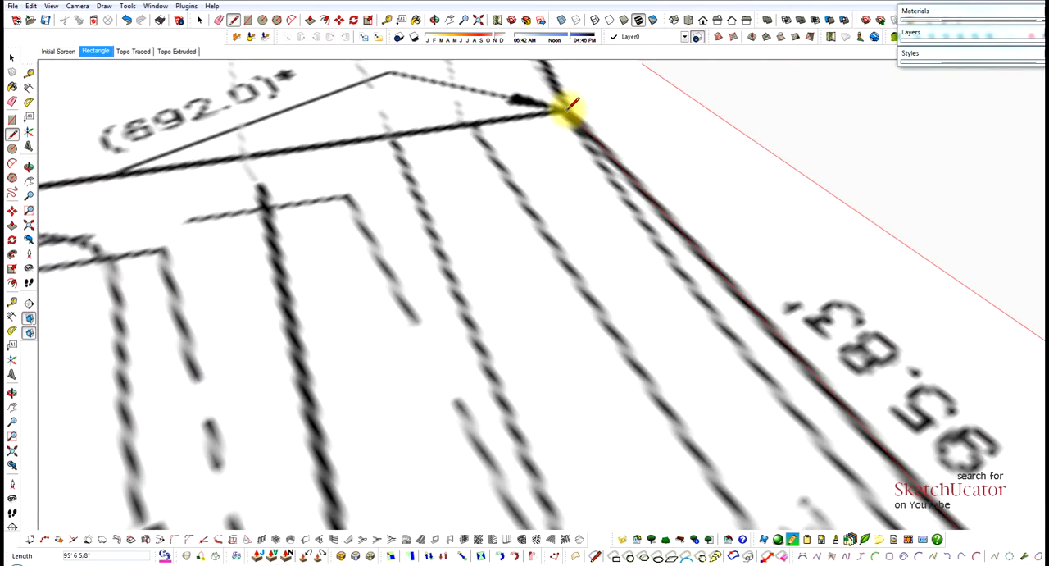
{"action": "scroll", "coordinate": [812, 158], "scroll_direction": "down", "scroll_amount": 8}
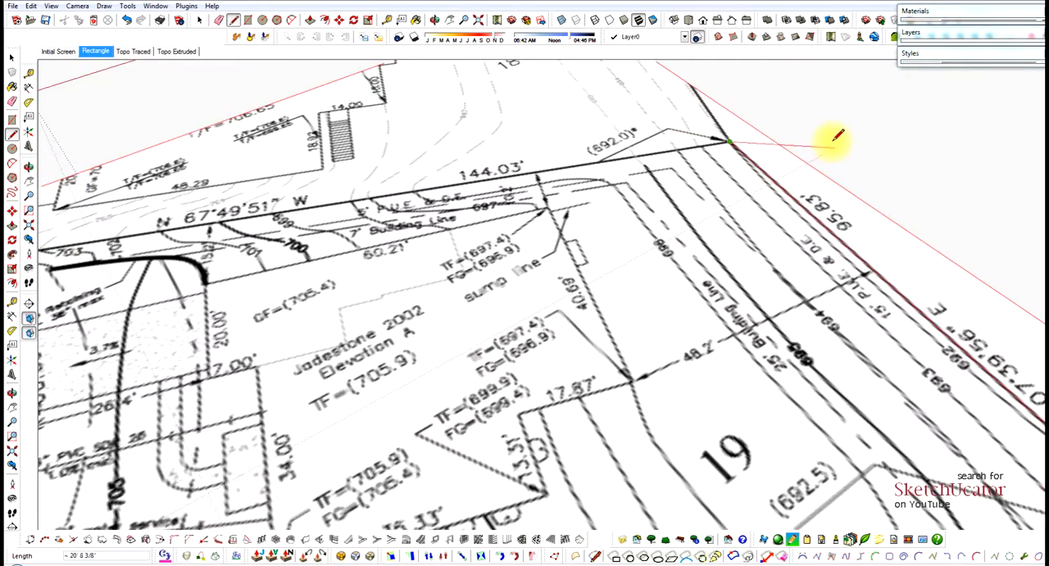
{"action": "scroll", "coordinate": [838, 135], "scroll_direction": "down", "scroll_amount": 2}
{"action": "scroll", "coordinate": [545, 175], "scroll_direction": "up", "scroll_amount": 8}
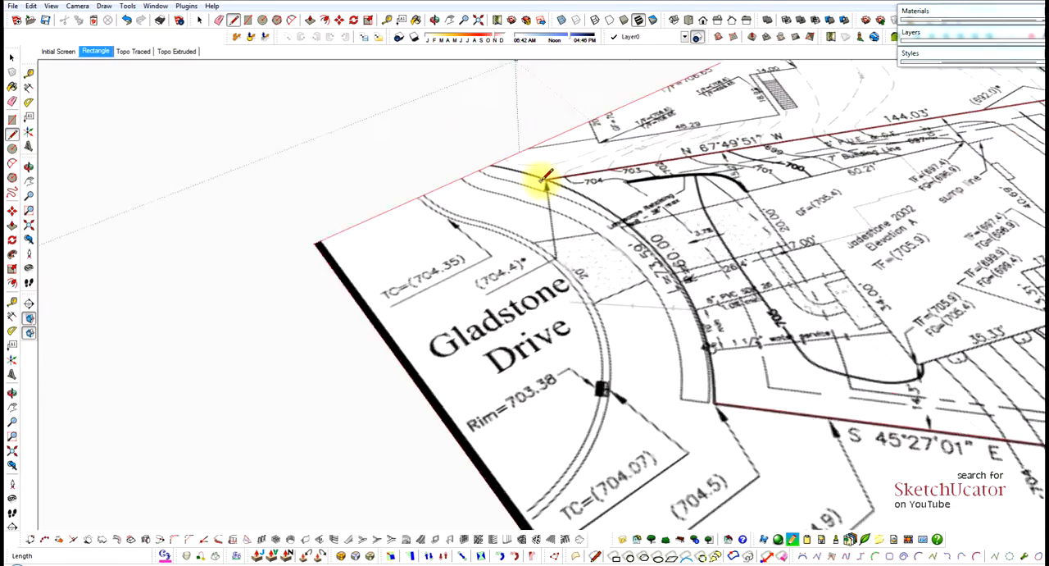
Finish the N 67°49'51" W boundary line at Lot 19's Gladstone Drive corner, about 143' 7 1/2" long.
{"action": "scroll", "coordinate": [547, 176], "scroll_direction": "up", "scroll_amount": 2}
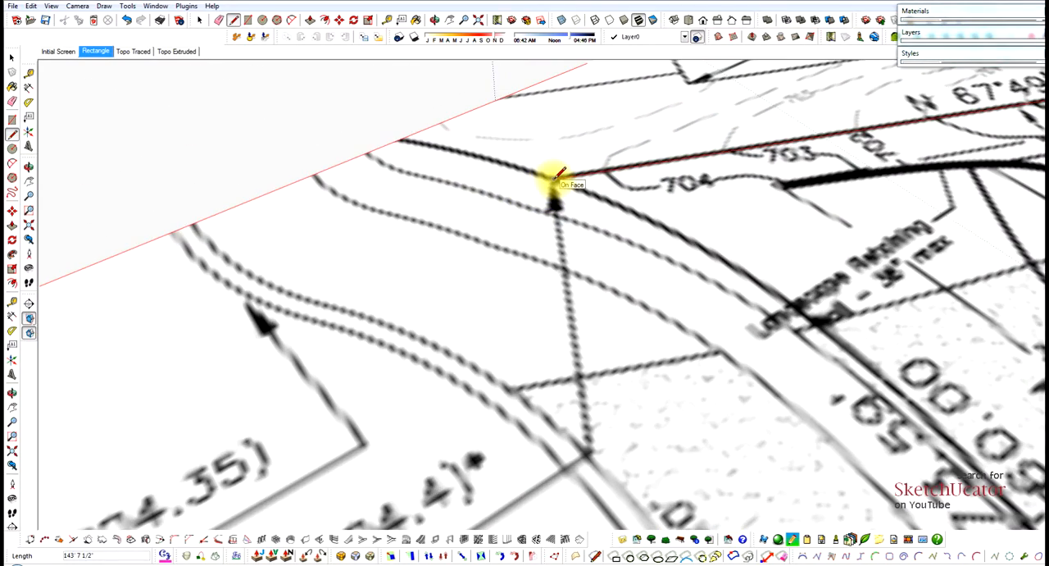
{"action": "left_click", "coordinate": [560, 173]}
{"action": "key", "text": "space"}
{"action": "scroll", "coordinate": [592, 190], "scroll_direction": "down", "scroll_amount": 5}
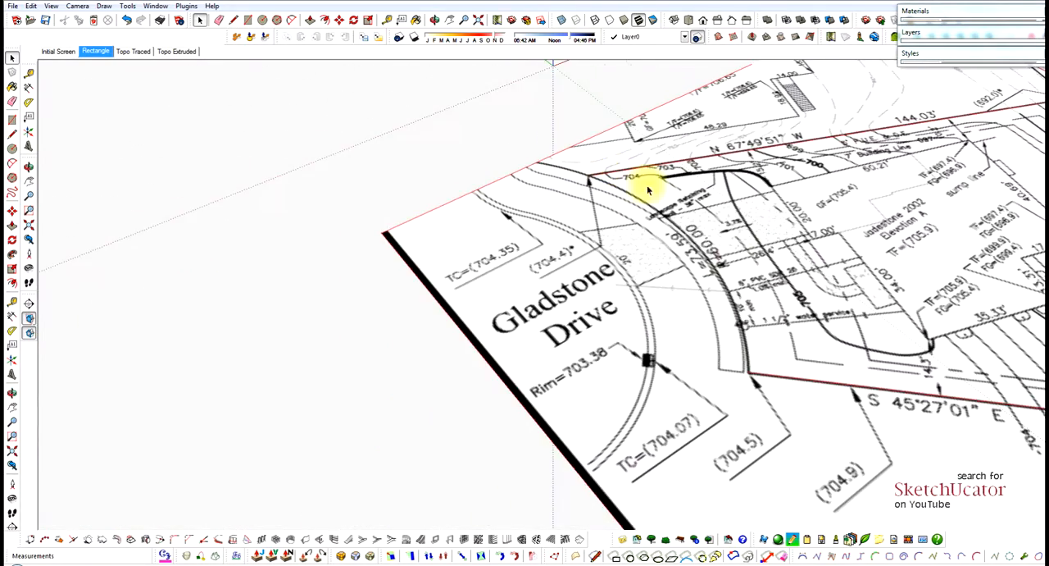
Close Lot 19's boundary with an arc along its curved Gladstone Drive frontage, bulging about 10' 10" to follow the plan's curve.
{"action": "mouse_move", "coordinate": [648, 190]}
{"action": "middle_mouse_down"}
{"action": "mouse_move", "coordinate": [625, 265]}
{"action": "mouse_move", "coordinate": [679, 380]}
{"action": "middle_mouse_up"}
{"action": "mouse_move", "coordinate": [730, 354]}
{"action": "middle_mouse_down"}
{"action": "mouse_move", "coordinate": [688, 336]}
{"action": "mouse_move", "coordinate": [680, 316]}
{"action": "middle_mouse_up"}
{"action": "scroll", "coordinate": [681, 465], "scroll_direction": "up", "scroll_amount": 1}
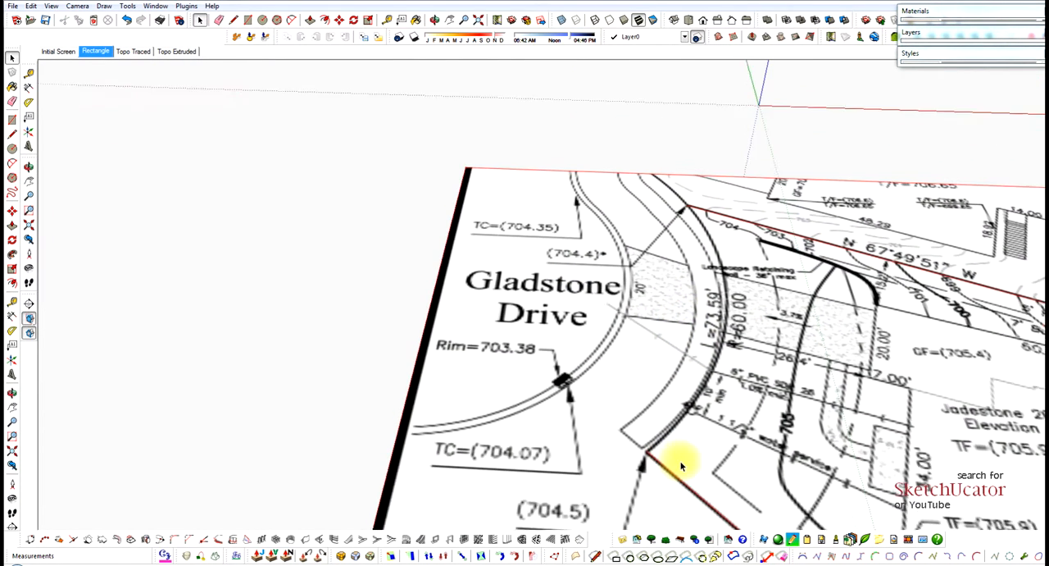
{"action": "scroll", "coordinate": [681, 466], "scroll_direction": "up", "scroll_amount": 1}
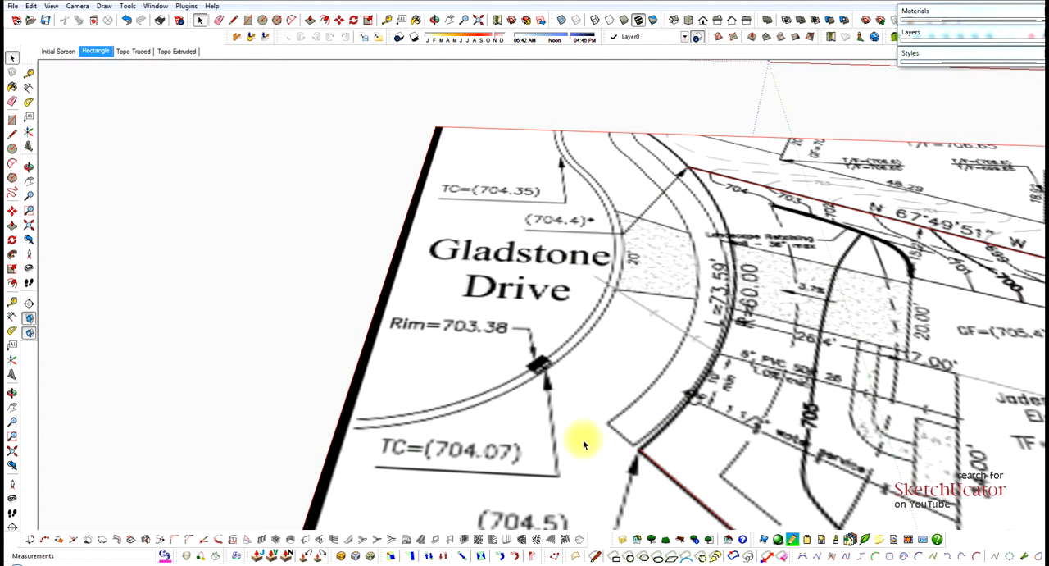
{"action": "key", "text": "c"}
{"action": "left_click", "coordinate": [638, 447]}
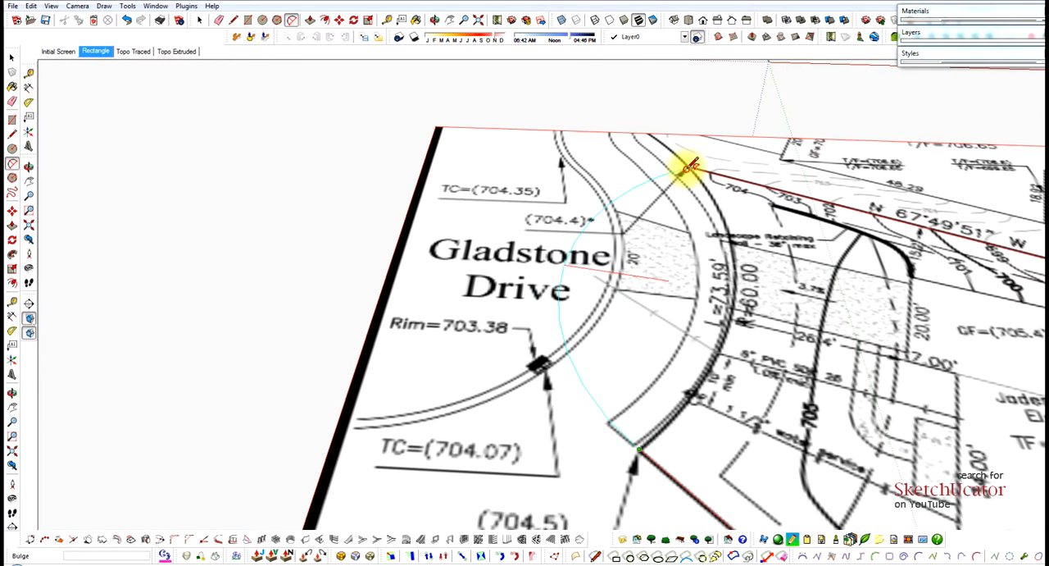
{"action": "scroll", "coordinate": [719, 324], "scroll_direction": "up", "scroll_amount": 3}
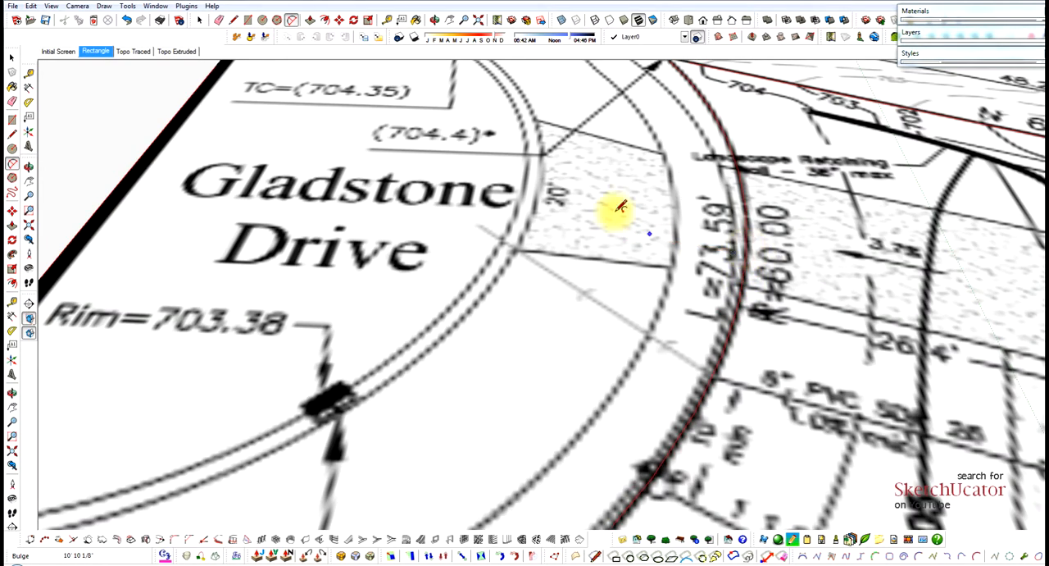
{"action": "scroll", "coordinate": [499, 195], "scroll_direction": "down", "scroll_amount": 6}
{"action": "key", "text": "space"}
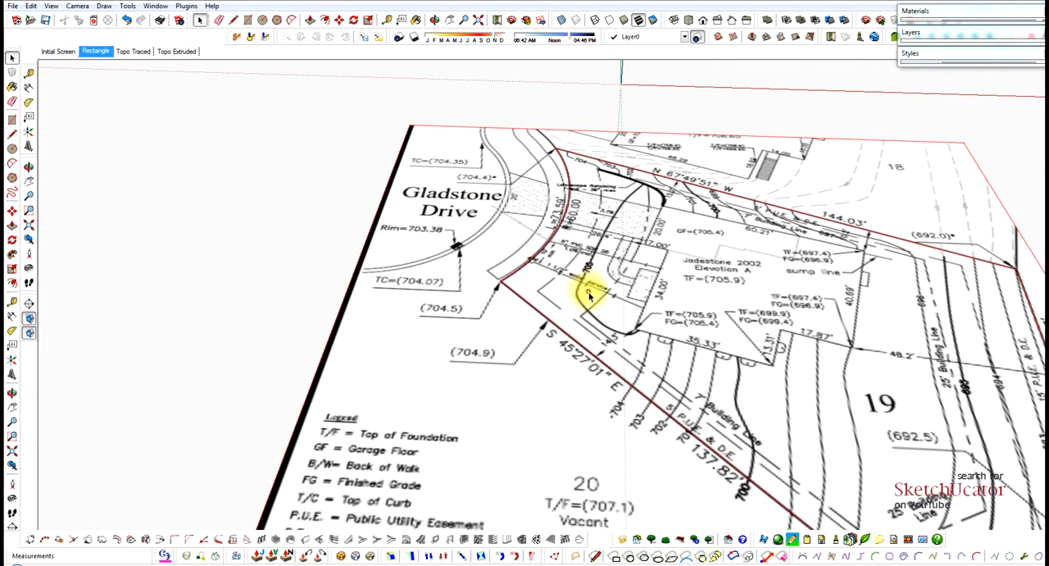
Check that the Lot 19 face and the surrounding site plan face can be selected separately.
{"action": "left_click", "coordinate": [584, 286]}
{"action": "scroll", "coordinate": [501, 213], "scroll_direction": "down", "scroll_amount": 3}
{"action": "middle_click_drag", "start_coordinate": [530, 236], "coordinate": [623, 289]}
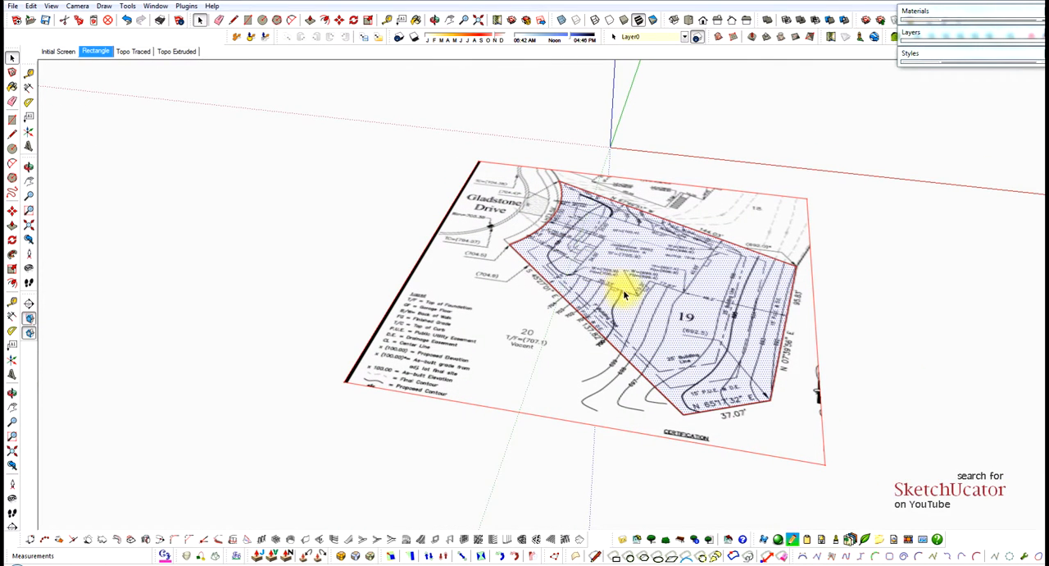
{"action": "left_click", "coordinate": [541, 307]}
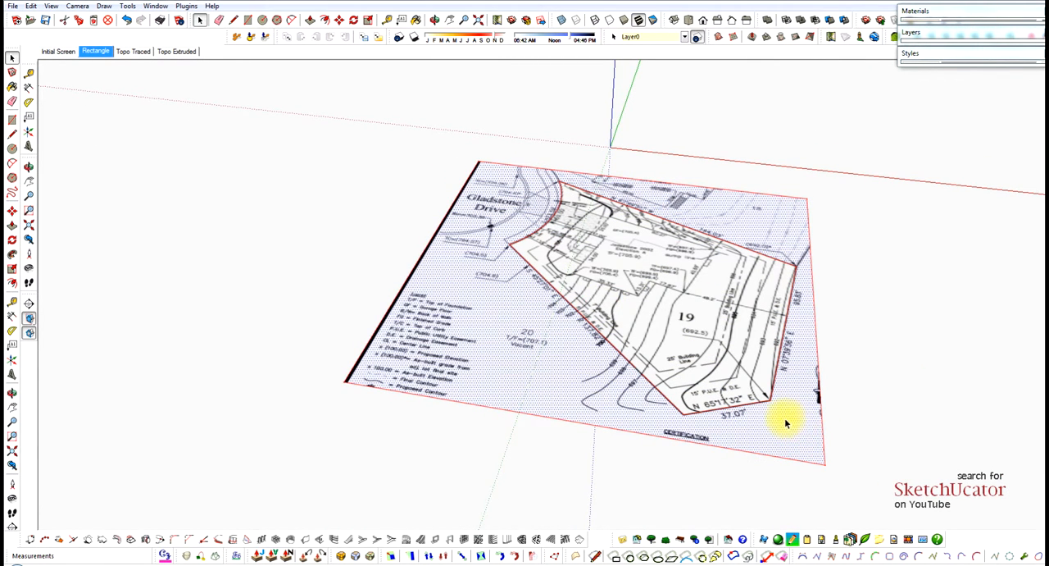
Relocate the axes to the house corner joining the 35.33' and 34.00' walls, aligning red with the 35.33' wall and green with the 34.00' wall.
{"action": "scroll", "coordinate": [623, 242], "scroll_direction": "up", "scroll_amount": 5}
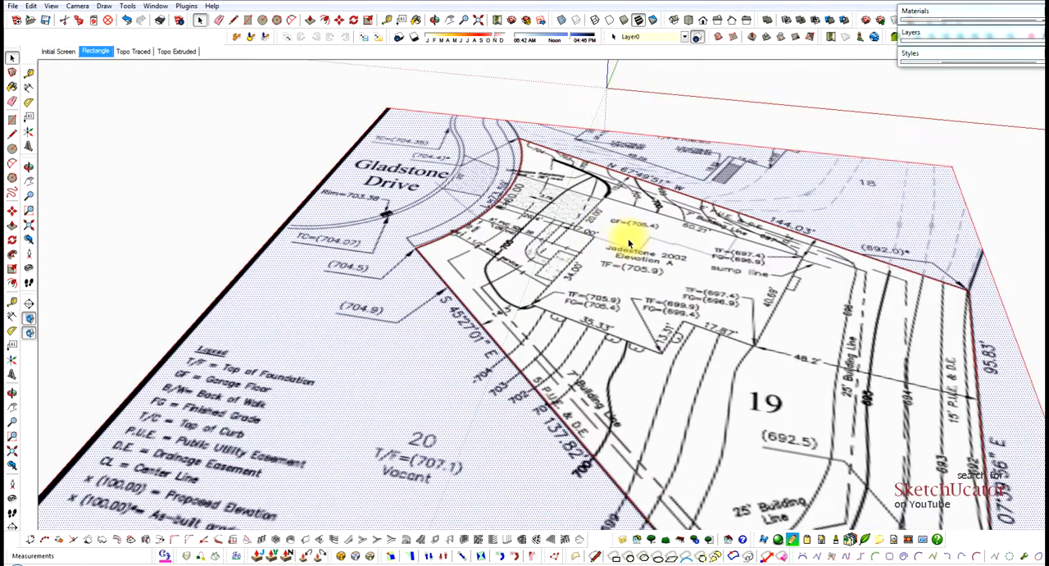
{"action": "scroll", "coordinate": [629, 246], "scroll_direction": "down", "scroll_amount": 5}
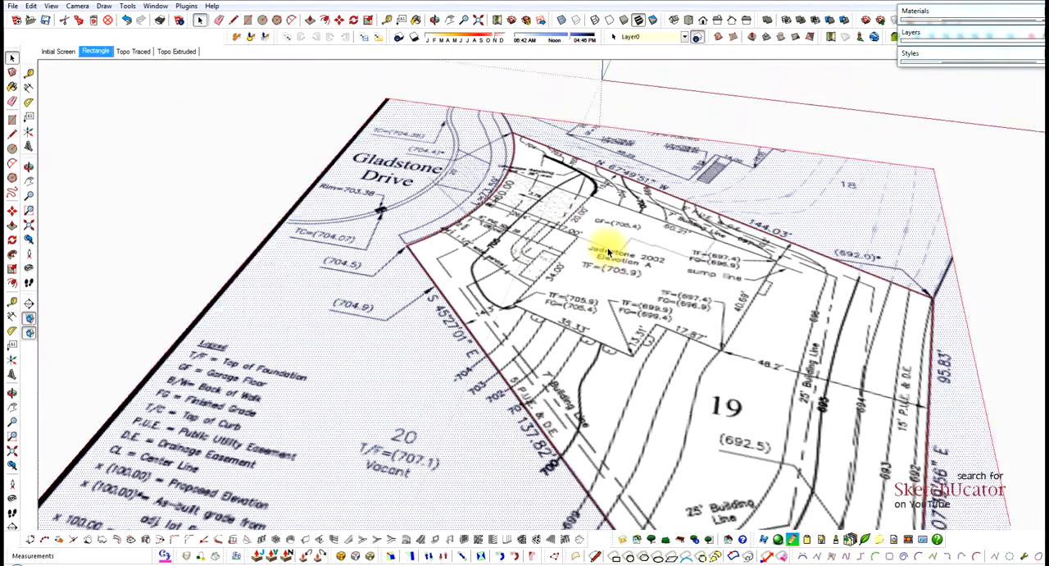
{"action": "mouse_move", "coordinate": [607, 250]}
{"action": "middle_mouse_down"}
{"action": "mouse_move", "coordinate": [643, 349]}
{"action": "mouse_move", "coordinate": [592, 330]}
{"action": "mouse_move", "coordinate": [555, 300]}
{"action": "middle_mouse_up"}
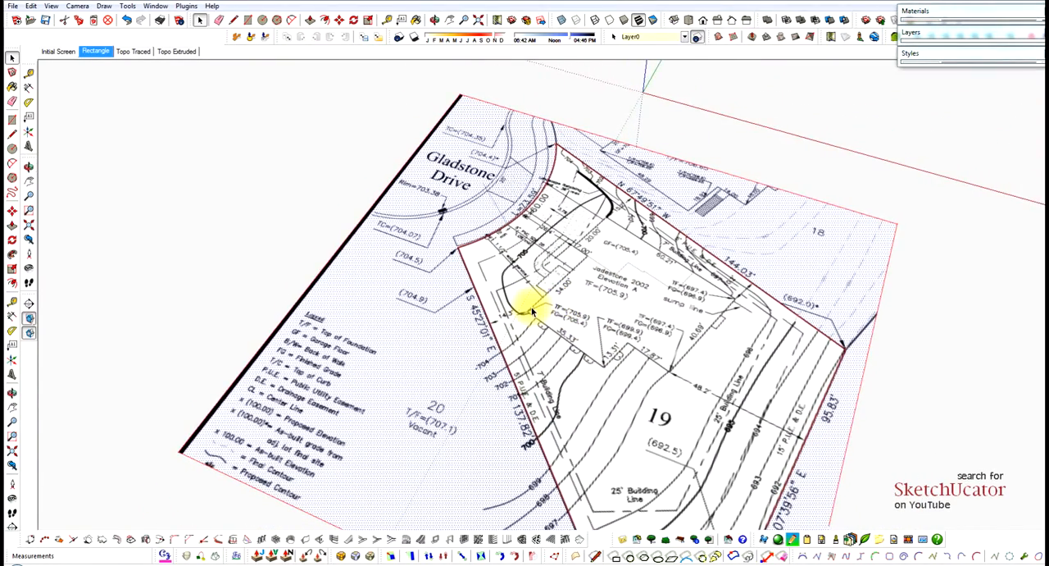
{"action": "scroll", "coordinate": [533, 305], "scroll_direction": "up", "scroll_amount": 4}
{"action": "scroll", "coordinate": [534, 308], "scroll_direction": "up", "scroll_amount": 2}
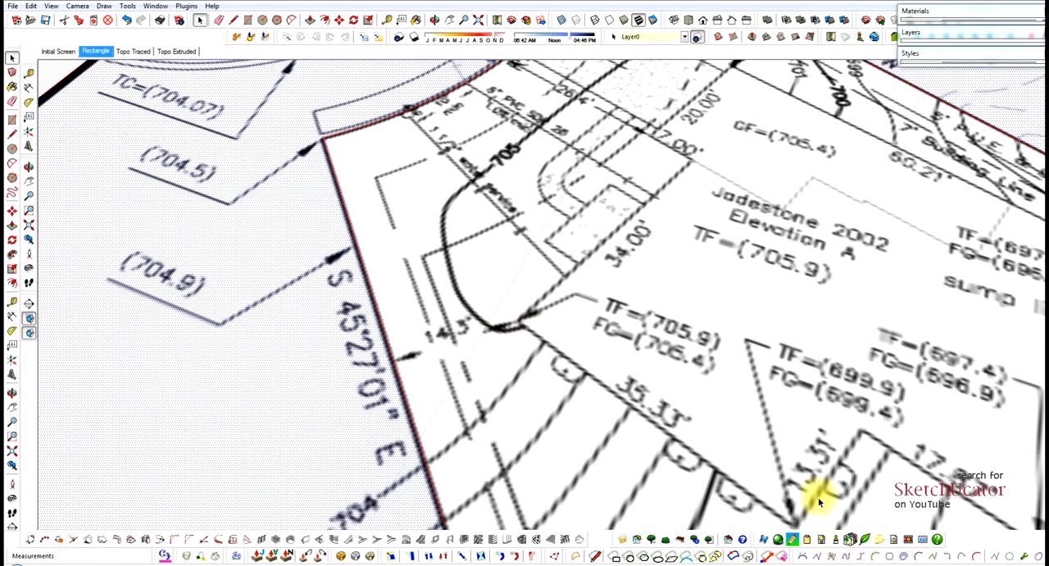
{"action": "scroll", "coordinate": [608, 316], "scroll_direction": "down", "scroll_amount": 2}
{"action": "middle_click_drag", "start_coordinate": [606, 316], "coordinate": [600, 324]}
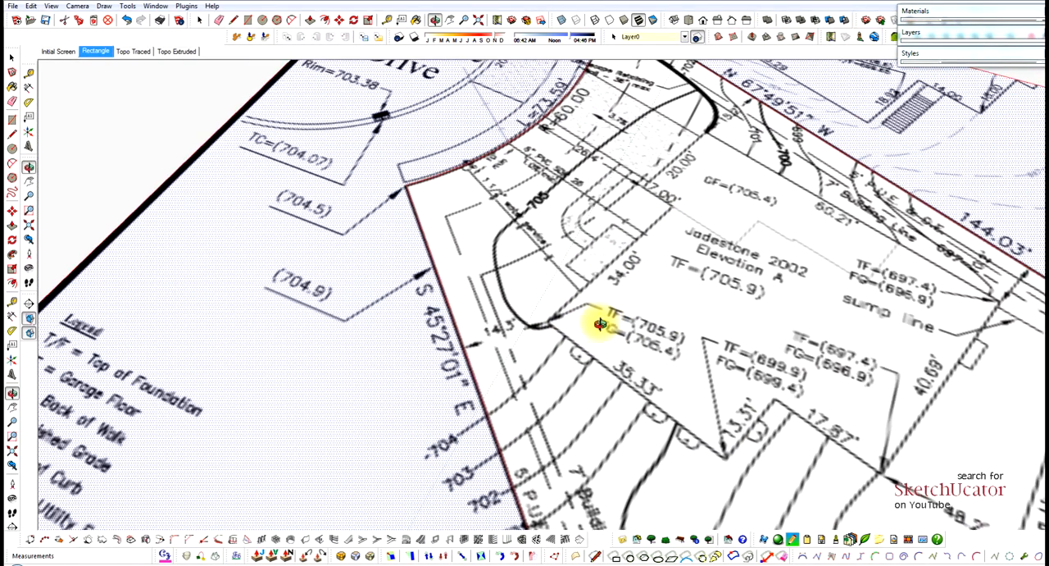
{"action": "left_click", "coordinate": [27, 131]}
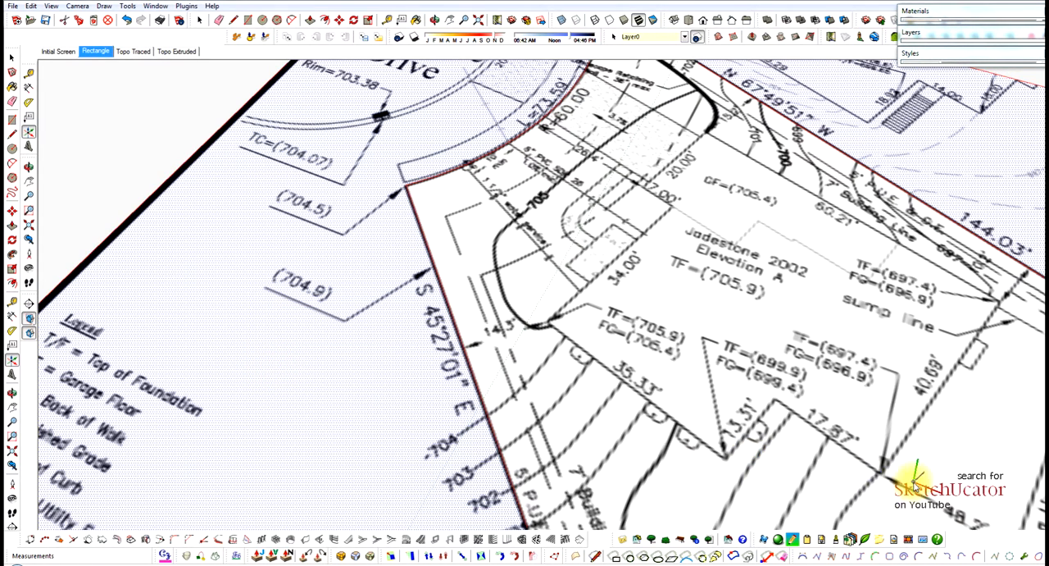
{"action": "scroll", "coordinate": [546, 316], "scroll_direction": "up", "scroll_amount": 8}
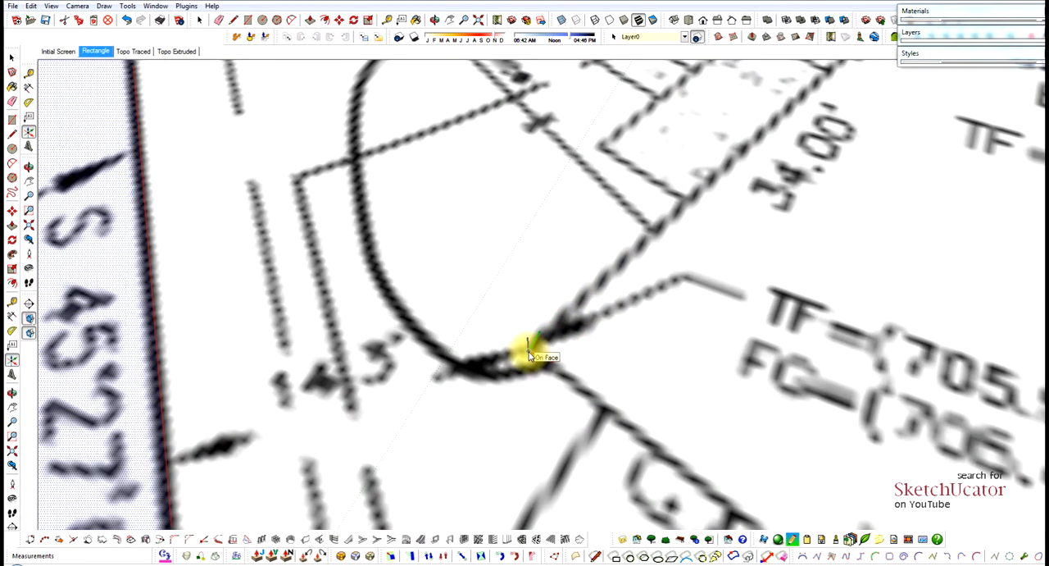
{"action": "left_click", "coordinate": [529, 350]}
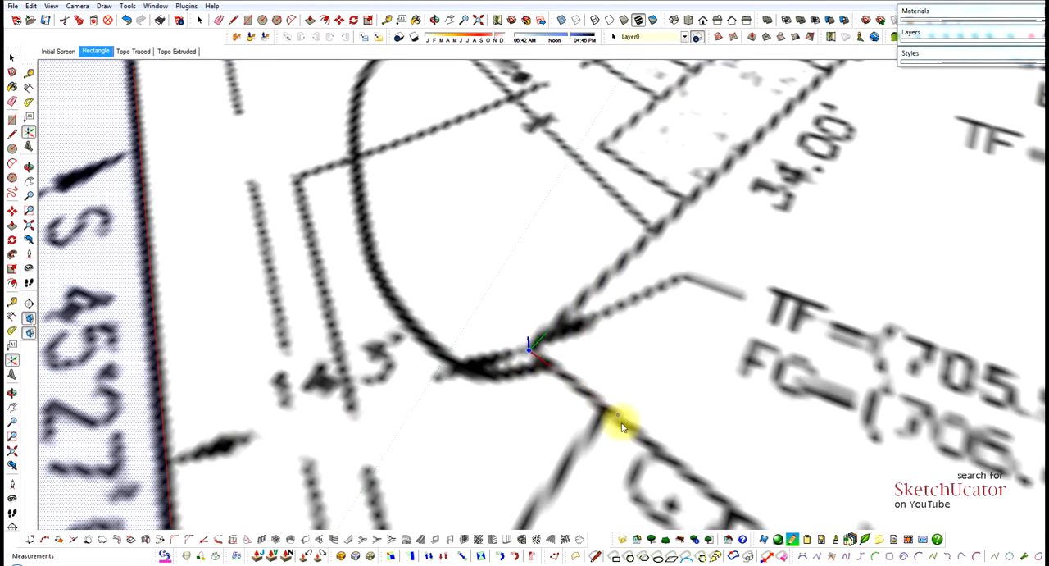
{"action": "left_click", "coordinate": [678, 467]}
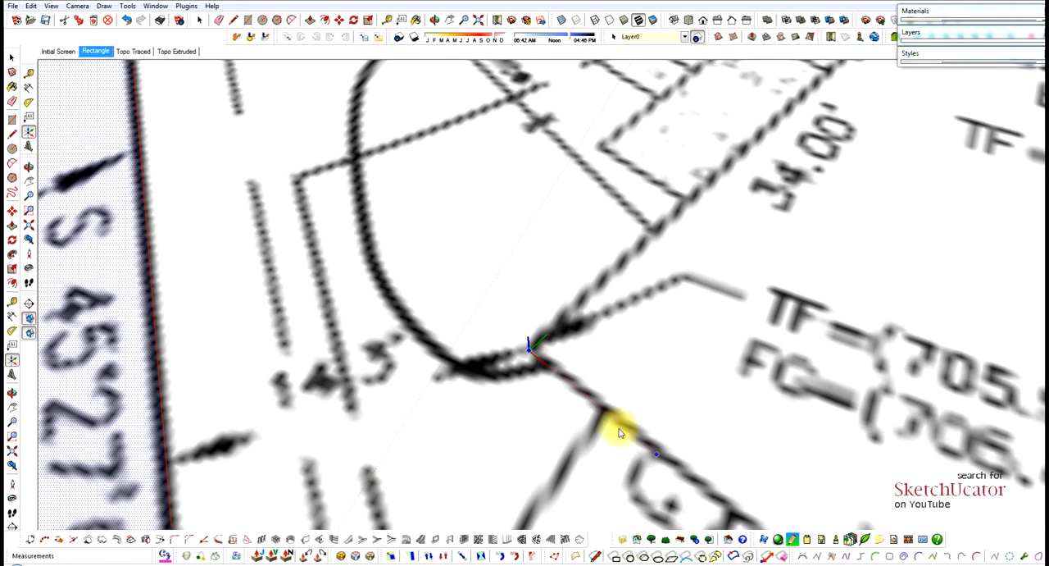
{"action": "scroll", "coordinate": [560, 349], "scroll_direction": "down", "scroll_amount": 5}
{"action": "left_click", "coordinate": [560, 348]}
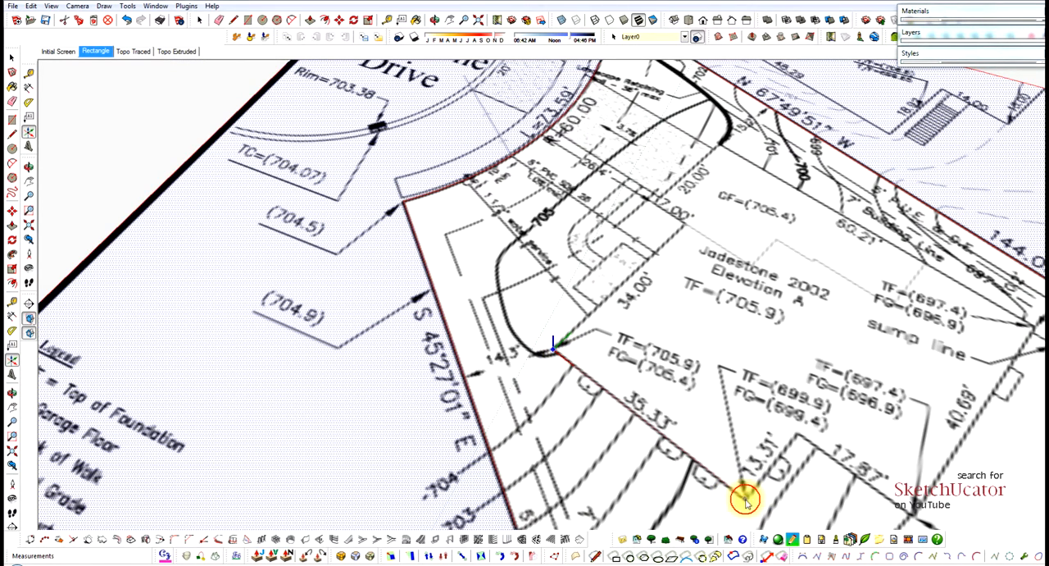
{"action": "scroll", "coordinate": [628, 277], "scroll_direction": "up", "scroll_amount": 3}
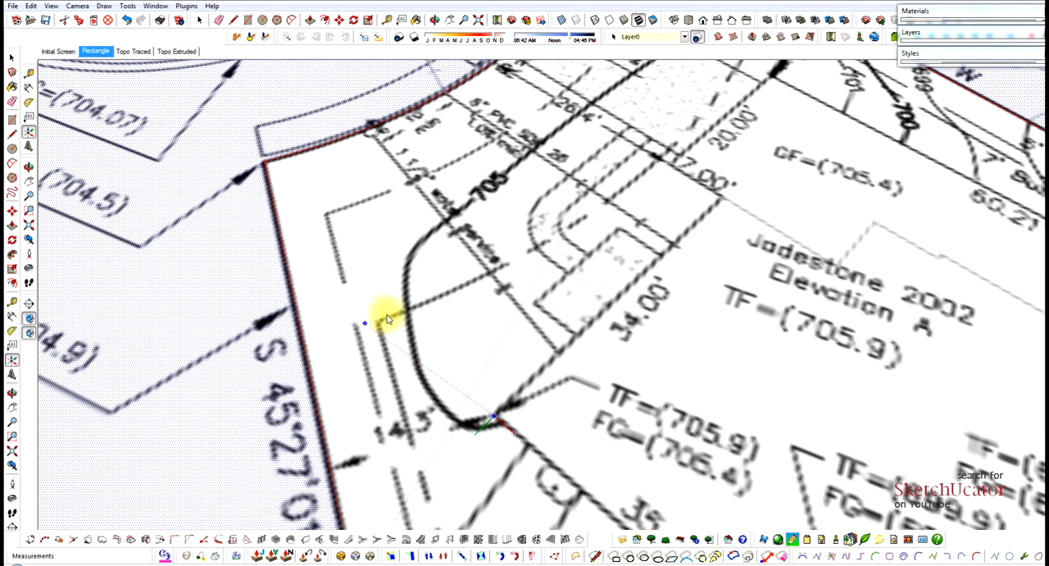
{"action": "left_click", "coordinate": [722, 200]}
{"action": "scroll", "coordinate": [475, 278], "scroll_direction": "down", "scroll_amount": 3}
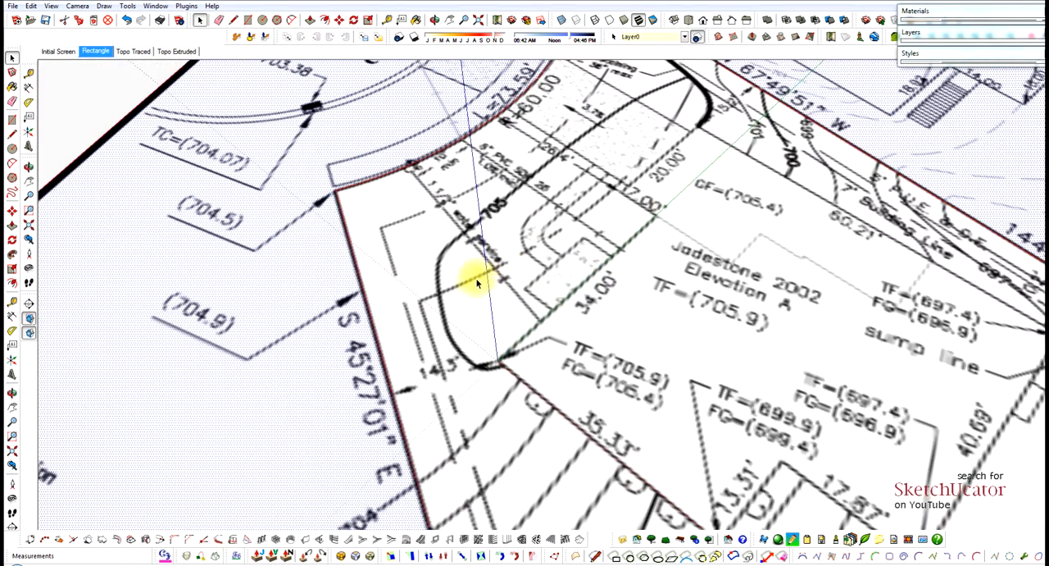
Start the house footprint by tracing the 34.00' wall from the new origin along the green axis, about 34' 3" long.
{"action": "middle_click_drag", "start_coordinate": [482, 282], "coordinate": [440, 169]}
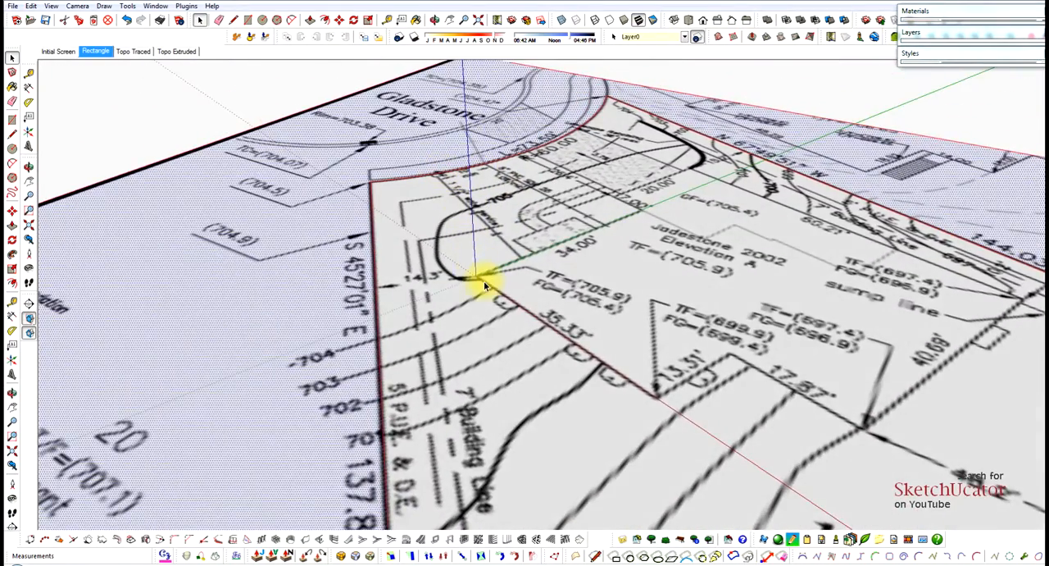
{"action": "scroll", "coordinate": [482, 281], "scroll_direction": "up", "scroll_amount": 5}
{"action": "scroll", "coordinate": [476, 276], "scroll_direction": "up", "scroll_amount": 4}
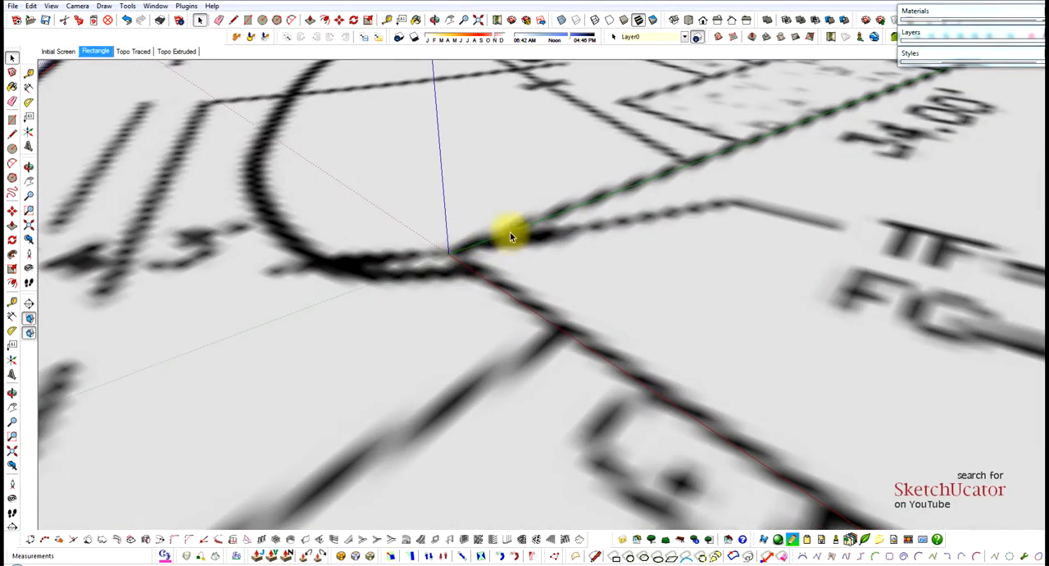
{"action": "scroll", "coordinate": [541, 308], "scroll_direction": "down", "scroll_amount": 8}
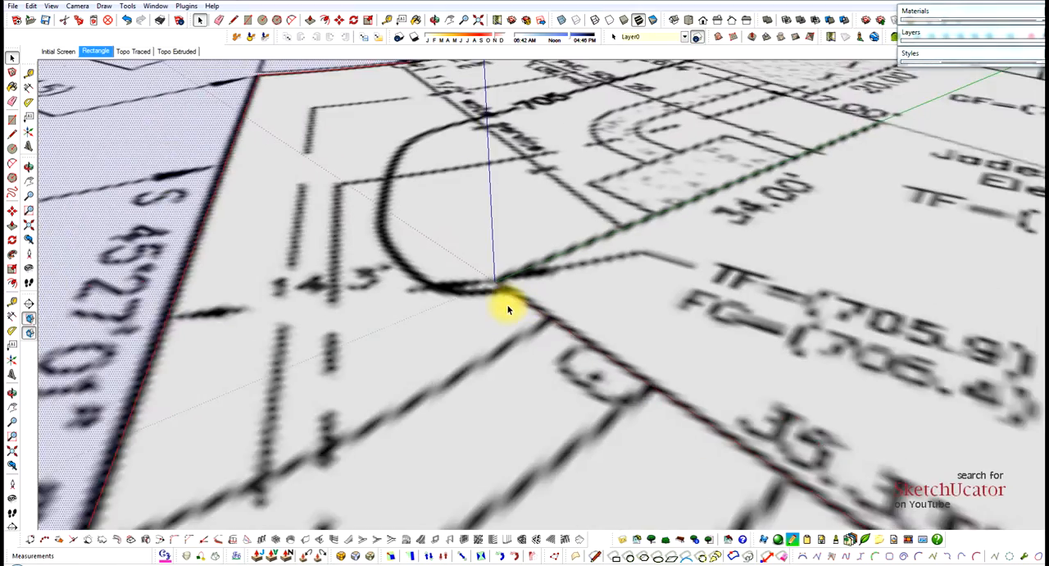
{"action": "scroll", "coordinate": [504, 264], "scroll_direction": "up", "scroll_amount": 5}
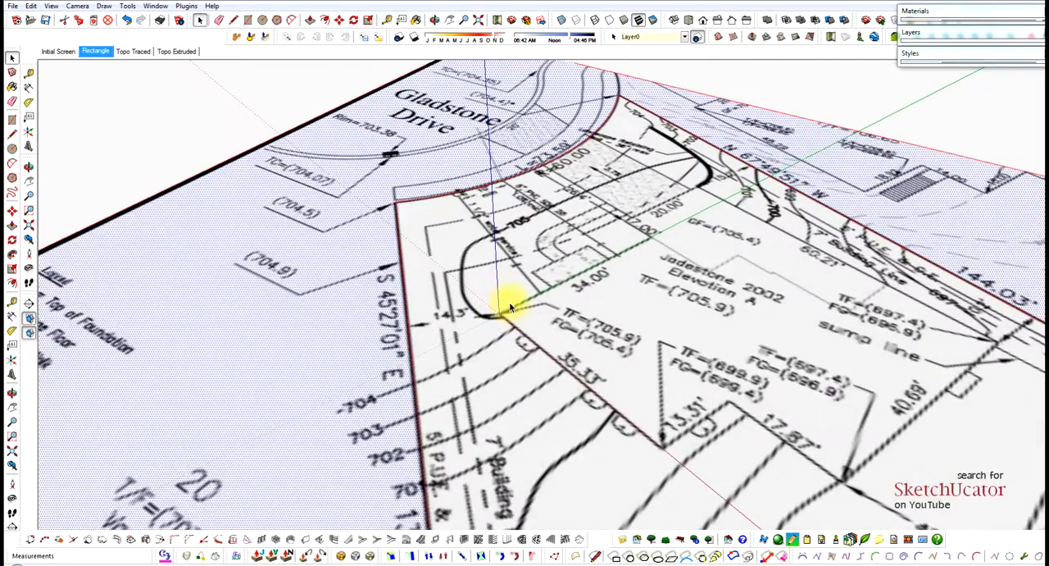
{"action": "scroll", "coordinate": [502, 324], "scroll_direction": "up", "scroll_amount": 2}
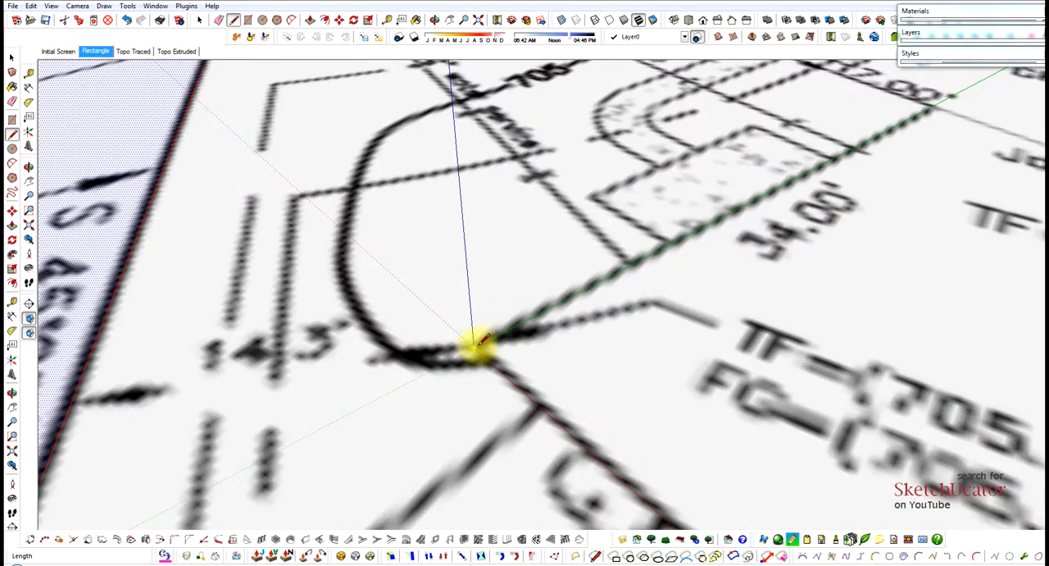
{"action": "scroll", "coordinate": [678, 225], "scroll_direction": "down", "scroll_amount": 4}
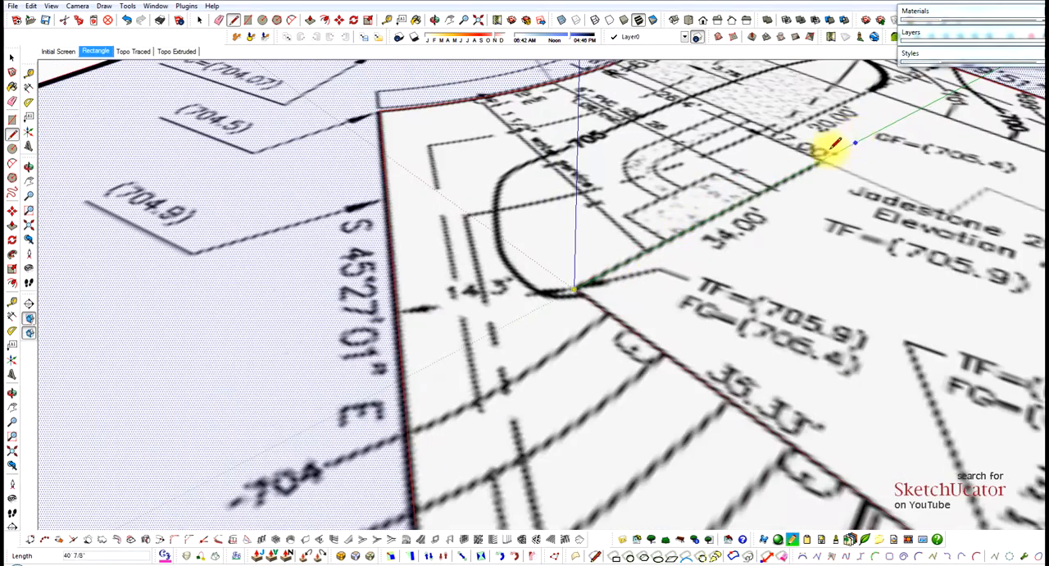
{"action": "scroll", "coordinate": [828, 160], "scroll_direction": "up", "scroll_amount": 3}
{"action": "scroll", "coordinate": [828, 160], "scroll_direction": "up", "scroll_amount": 2}
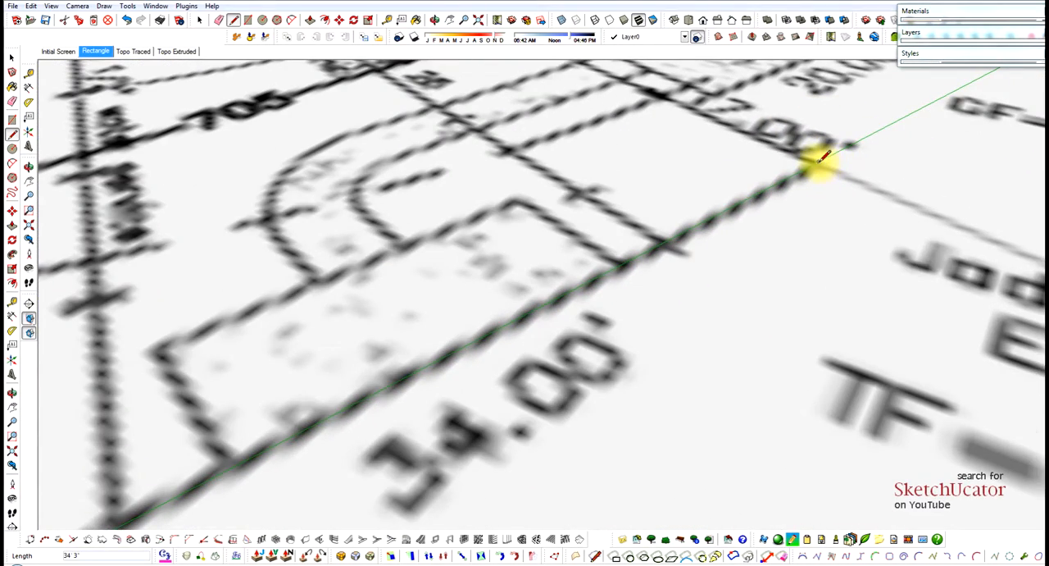
Continue the footprint along the 7.00' offset wall and the 20.00' garage wall, making the garage segment about 19' 4" long.
{"action": "scroll", "coordinate": [692, 112], "scroll_direction": "down", "scroll_amount": 3}
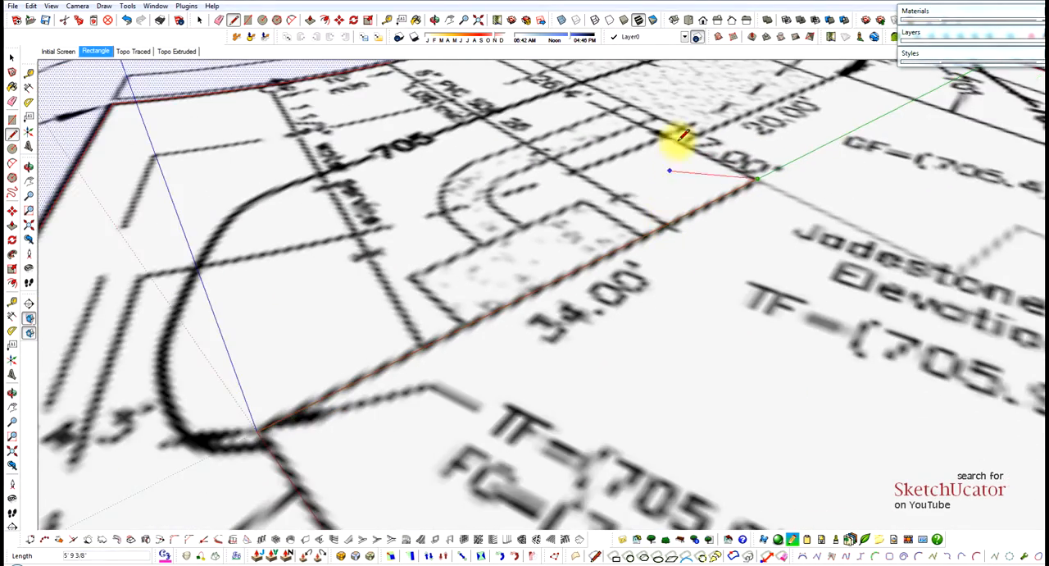
{"action": "scroll", "coordinate": [621, 219], "scroll_direction": "down", "scroll_amount": 3}
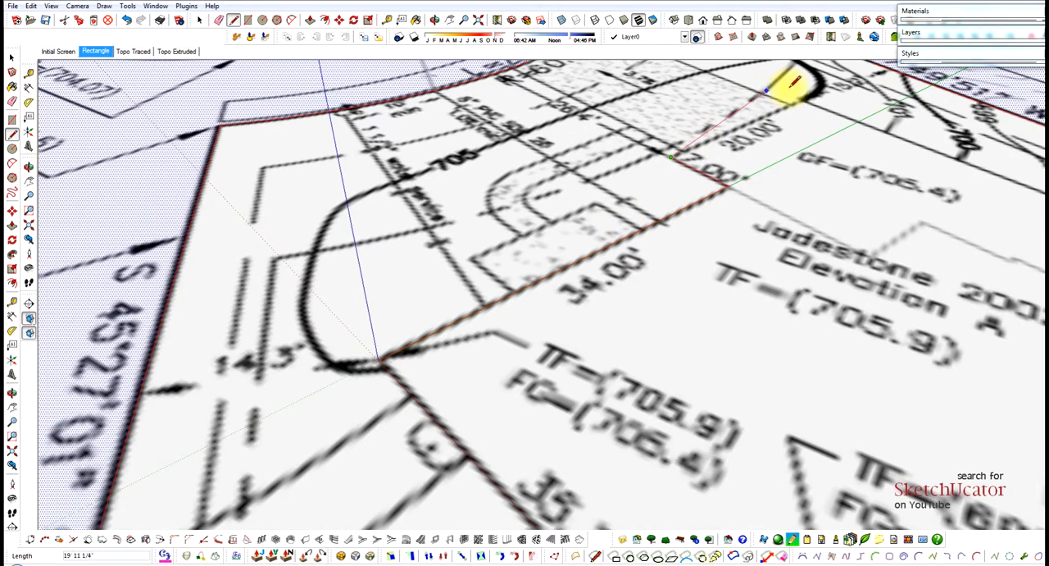
{"action": "scroll", "coordinate": [796, 90], "scroll_direction": "up", "scroll_amount": 4}
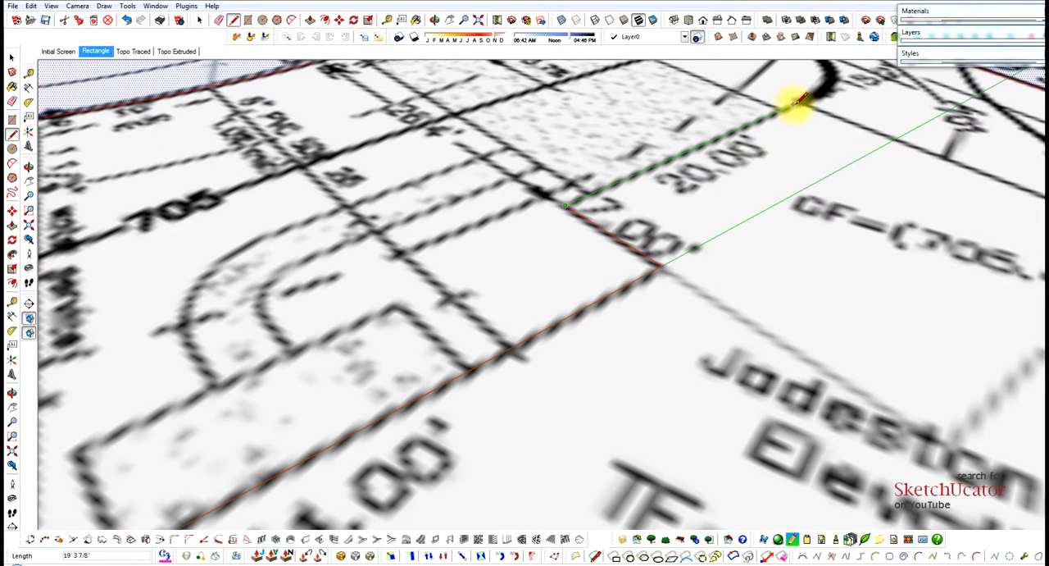
Extend the house footprint along the 60.21' wall, about 60' 3" long, and the 40.69' wall, about 41' 2" long.
{"action": "scroll", "coordinate": [640, 106], "scroll_direction": "down", "scroll_amount": 8}
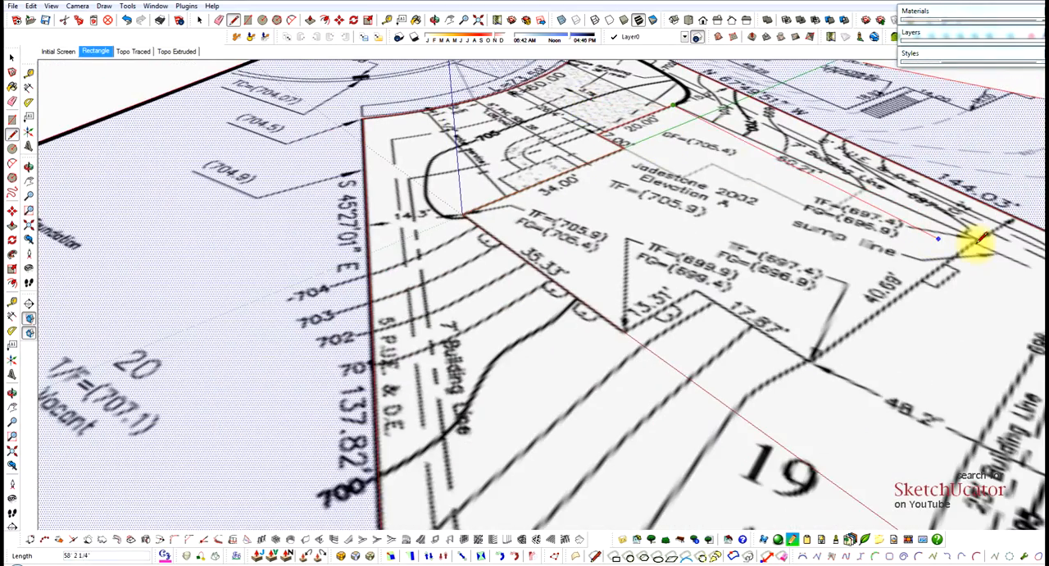
{"action": "scroll", "coordinate": [974, 236], "scroll_direction": "up", "scroll_amount": 4}
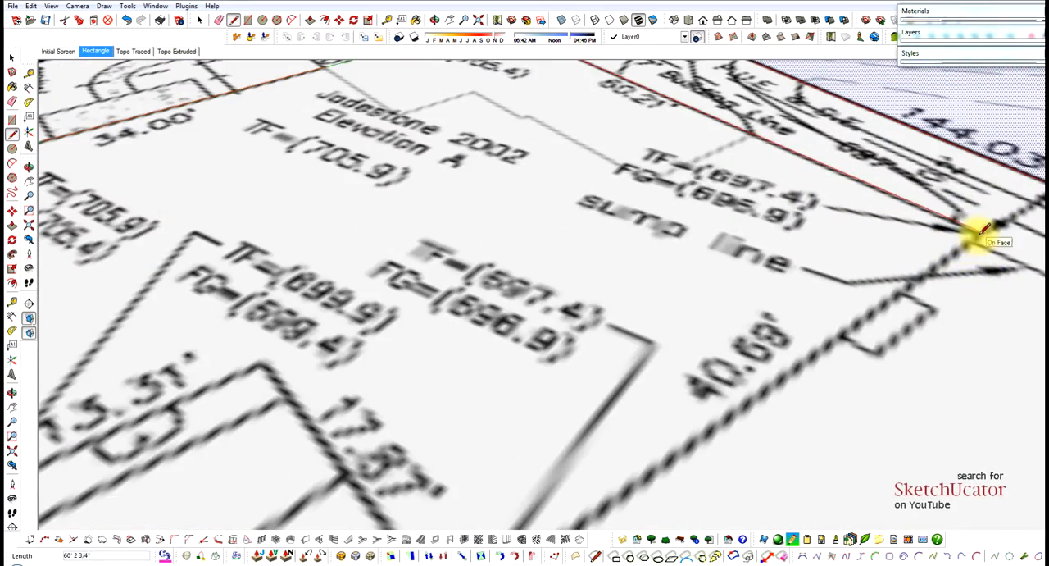
{"action": "scroll", "coordinate": [937, 140], "scroll_direction": "down", "scroll_amount": 5}
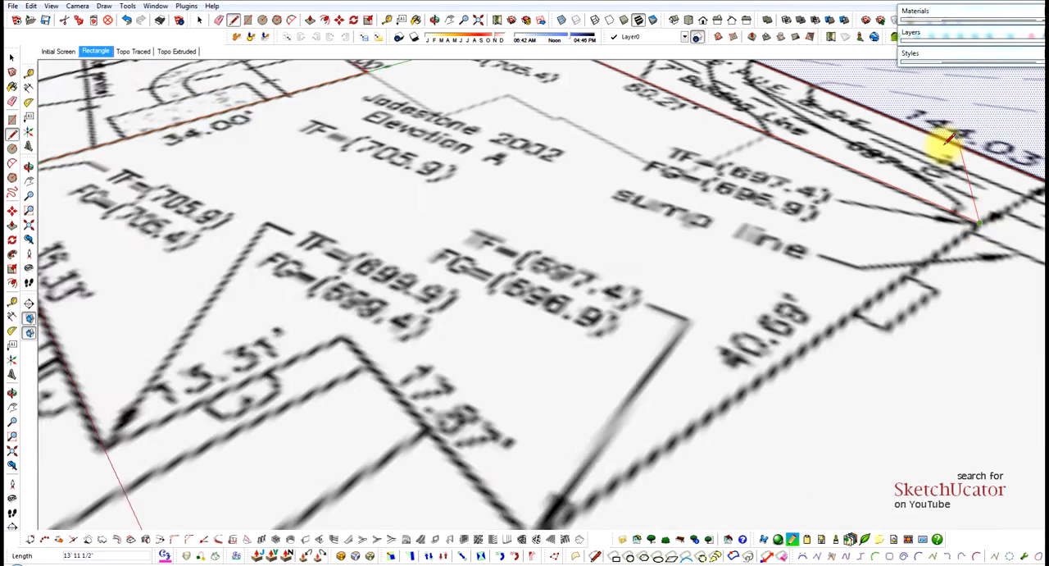
{"action": "scroll", "coordinate": [733, 339], "scroll_direction": "up", "scroll_amount": 6}
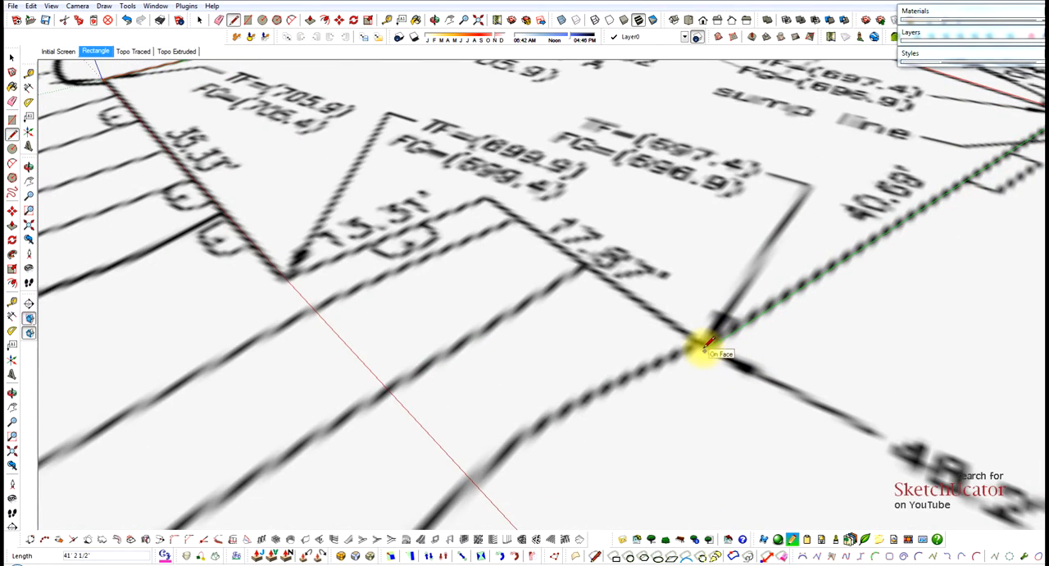
{"action": "left_click", "coordinate": [707, 346]}
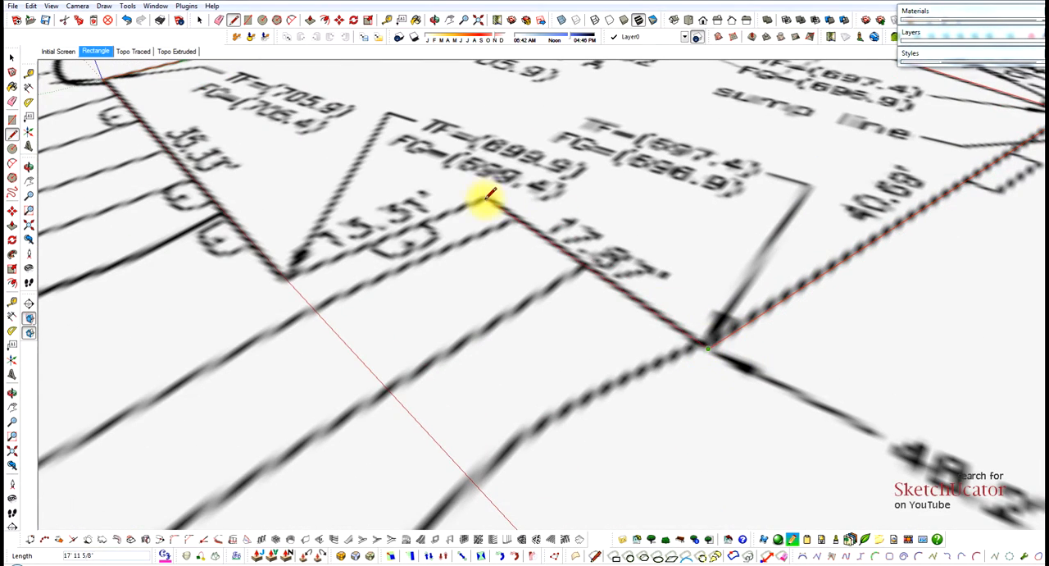
Trace the 17.87' wall, about 17' 12" long, and run the 13.31' wall line about 15' long, slightly past its corner.
{"action": "left_click", "coordinate": [487, 197]}
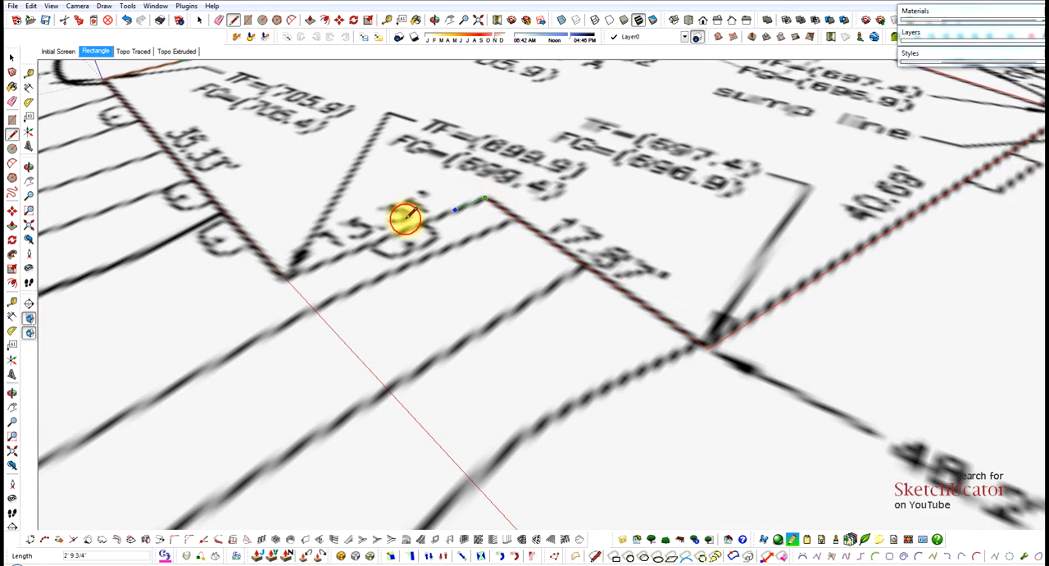
{"action": "left_click", "coordinate": [251, 289]}
{"action": "key", "text": "space"}
{"action": "scroll", "coordinate": [459, 334], "scroll_direction": "down", "scroll_amount": 2}
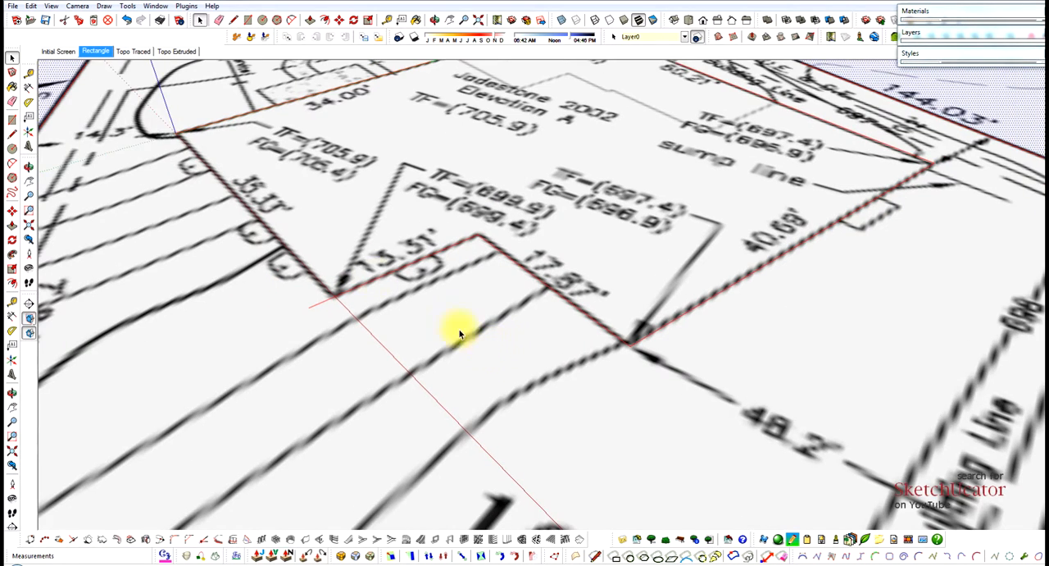
Close the house footprint with a line along the 35.33' wall from the origin to the corner at the 13.31' wall.
{"action": "key", "text": "l"}
{"action": "left_click", "coordinate": [177, 129]}
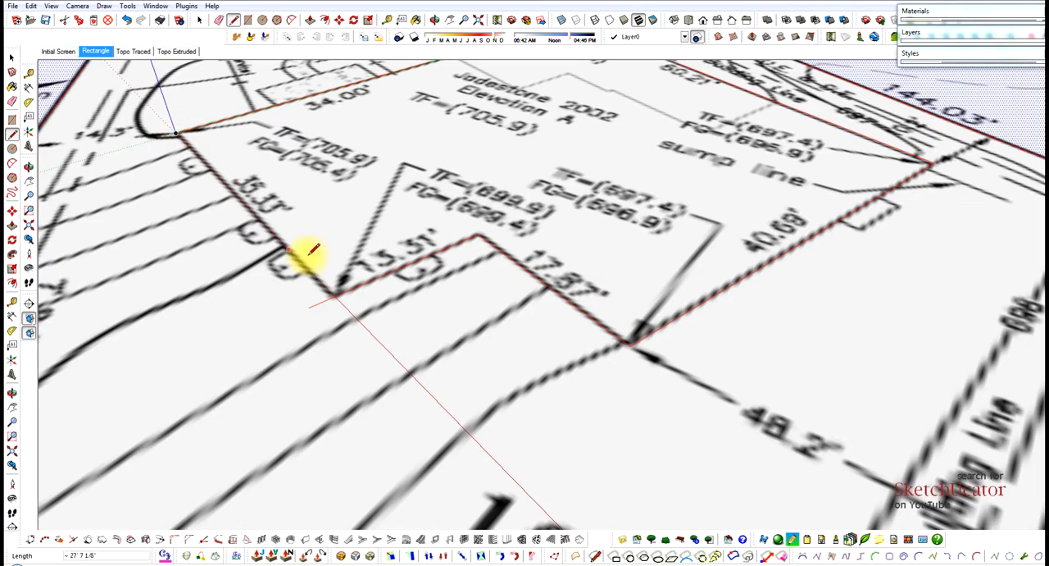
{"action": "left_click", "coordinate": [343, 304]}
{"action": "key", "text": "space"}
{"action": "scroll", "coordinate": [328, 302], "scroll_direction": "up", "scroll_amount": 5}
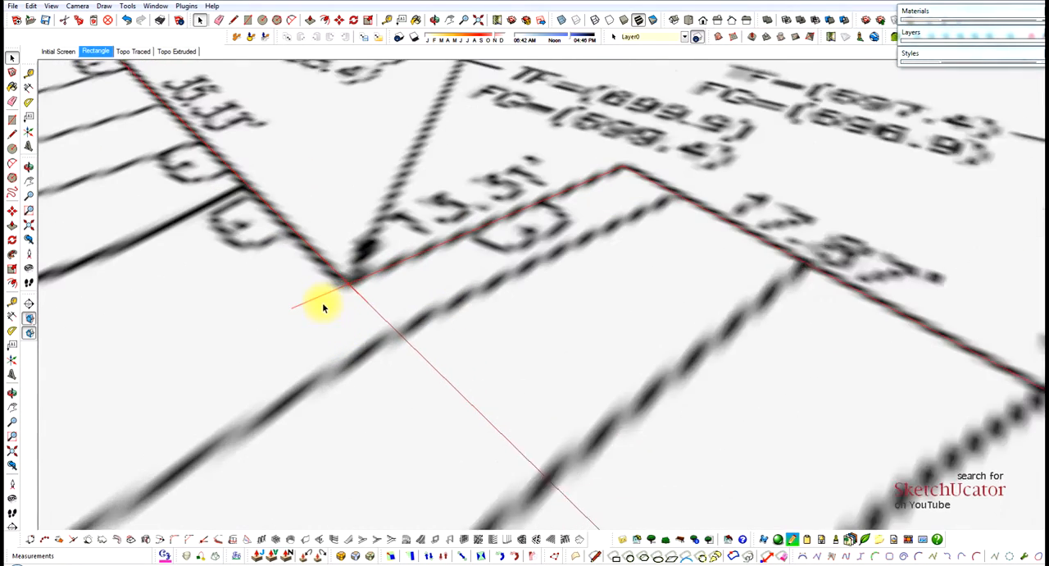
Check the enclosed footprint face by selecting it, and erase the overshooting stub at the corner of the 35.33' and 13.31' walls.
{"action": "left_click", "coordinate": [365, 253]}
{"action": "scroll", "coordinate": [364, 252], "scroll_direction": "down", "scroll_amount": 6}
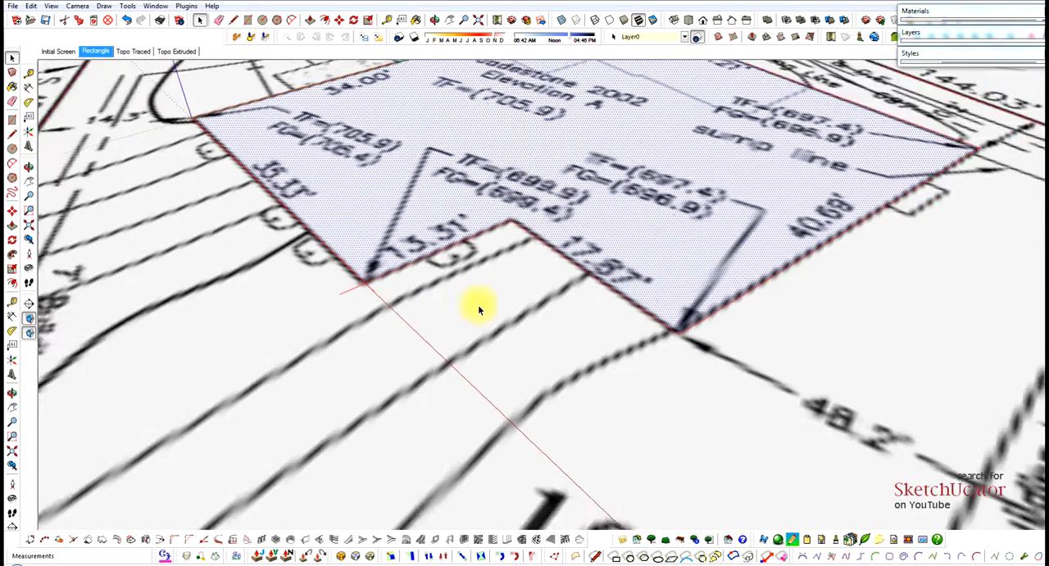
{"action": "scroll", "coordinate": [390, 298], "scroll_direction": "up", "scroll_amount": 6}
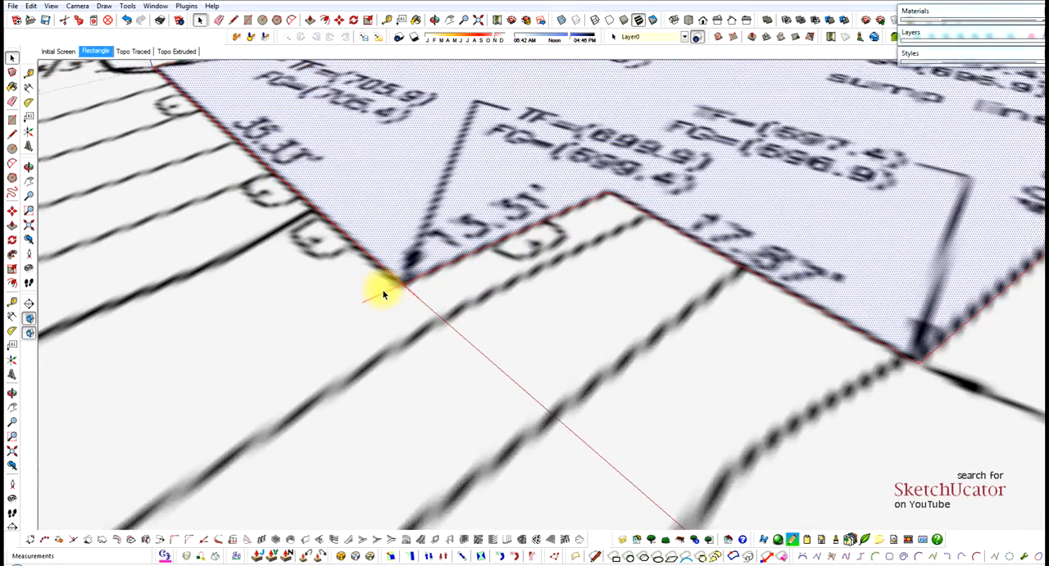
{"action": "key", "text": "e"}
{"action": "scroll", "coordinate": [489, 336], "scroll_direction": "down", "scroll_amount": 8}
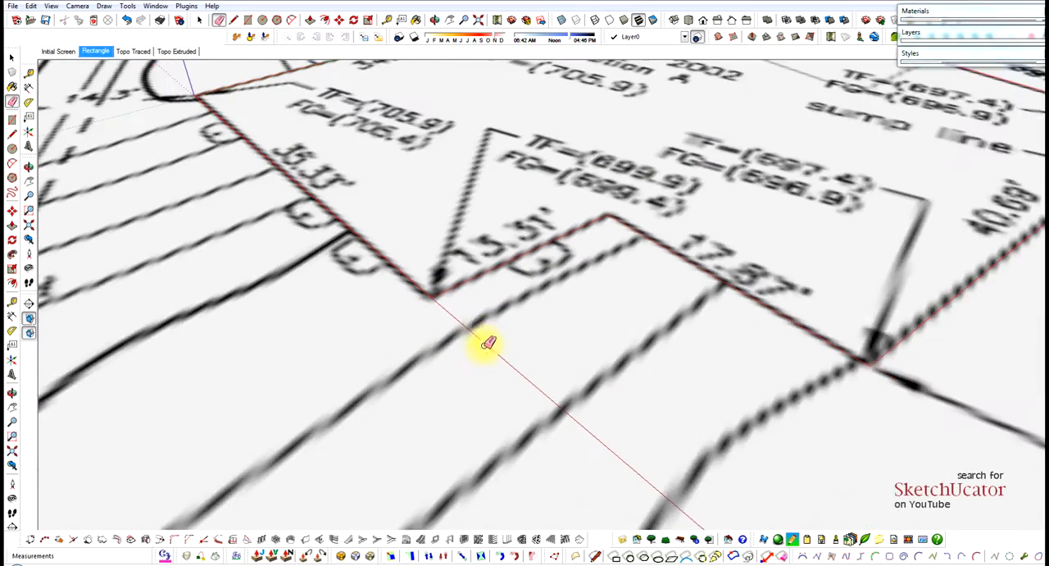
{"action": "scroll", "coordinate": [433, 274], "scroll_direction": "down", "scroll_amount": 5}
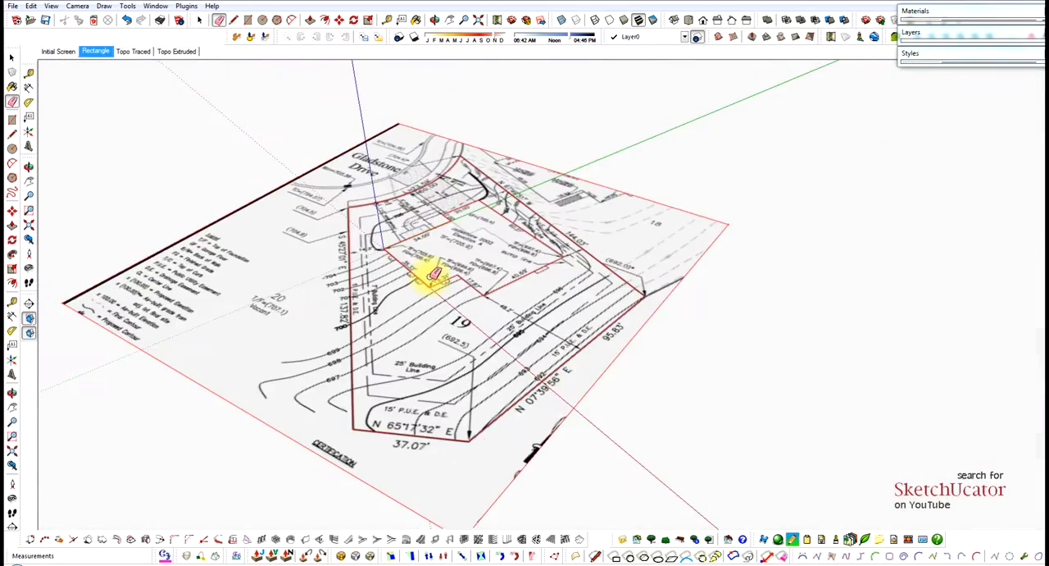
Check that the Lot 19 face and the house footprint face can be selected separately.
{"action": "key", "text": "space"}
{"action": "left_click", "coordinate": [474, 333]}
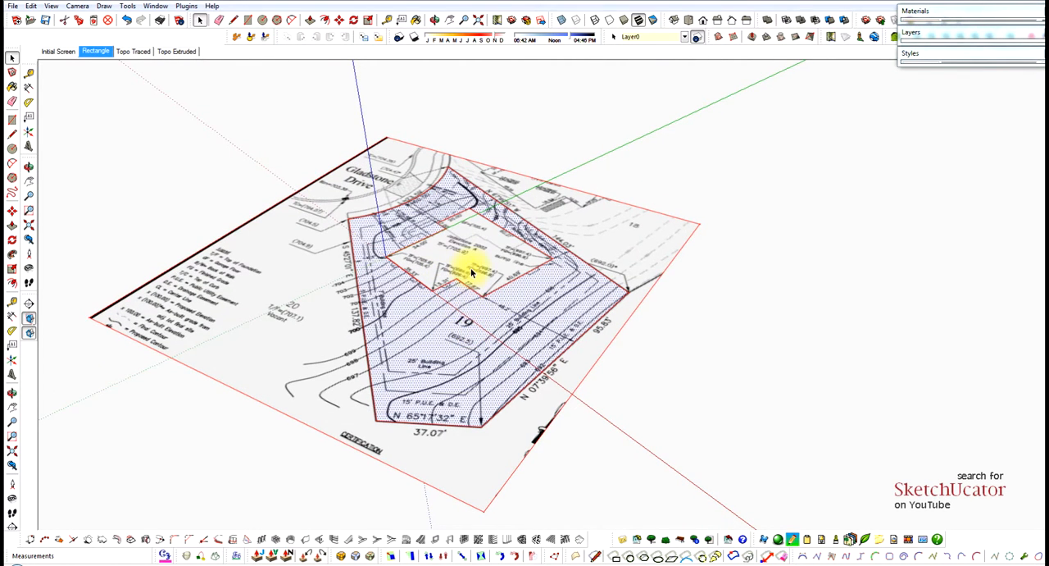
{"action": "left_click", "coordinate": [471, 269]}
{"action": "scroll", "coordinate": [541, 268], "scroll_direction": "down", "scroll_amount": 6}
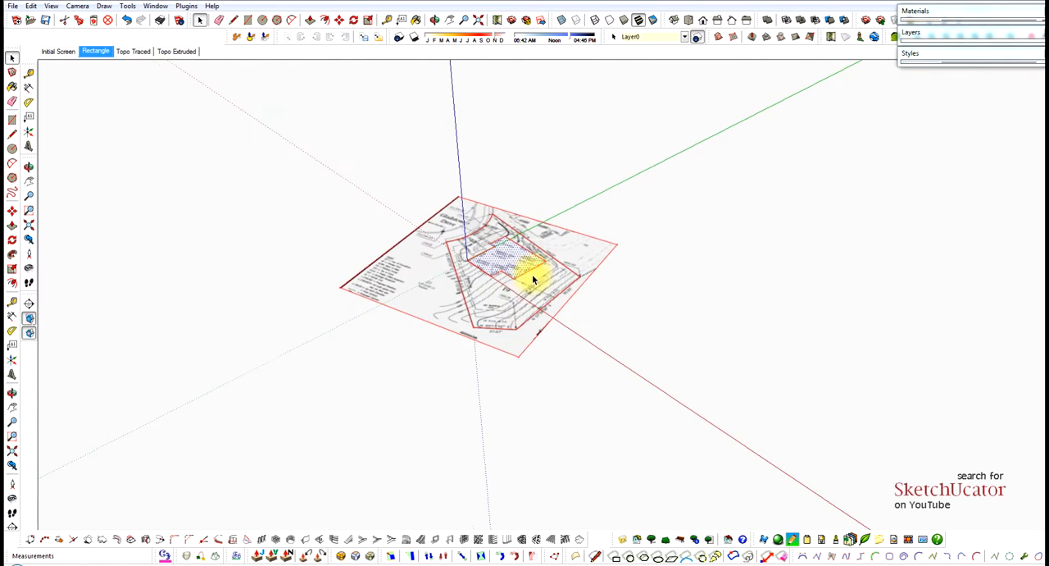
{"action": "middle_click_drag", "start_coordinate": [528, 303], "coordinate": [587, 298]}
{"action": "scroll", "coordinate": [587, 296], "scroll_direction": "up", "scroll_amount": 2}
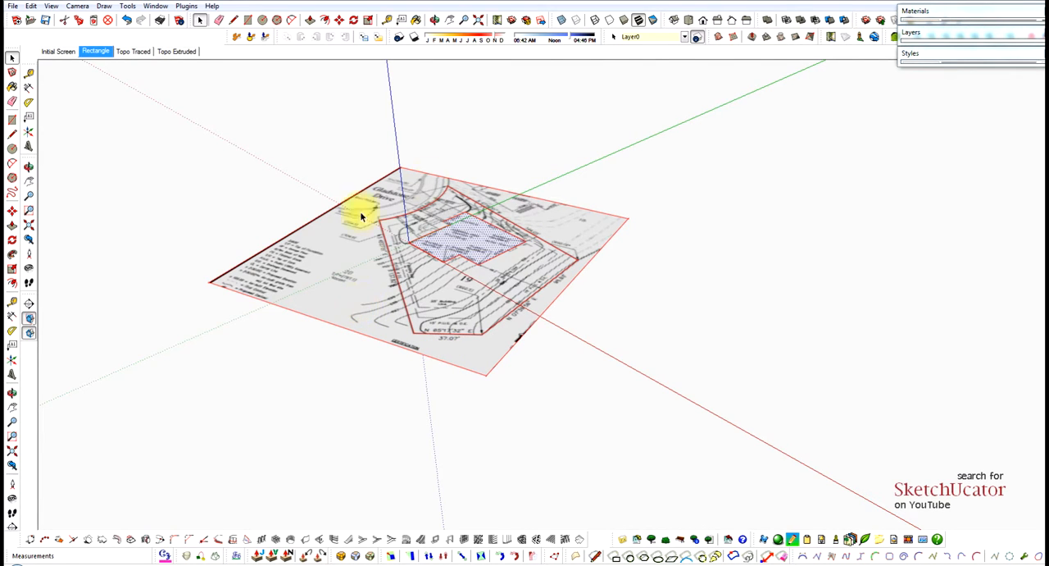
Select the whole site plan with its traced lines and copy it 200' up along the blue axis.
{"action": "left_click", "coordinate": [344, 293]}
{"action": "scroll", "coordinate": [346, 295], "scroll_direction": "down", "scroll_amount": 3}
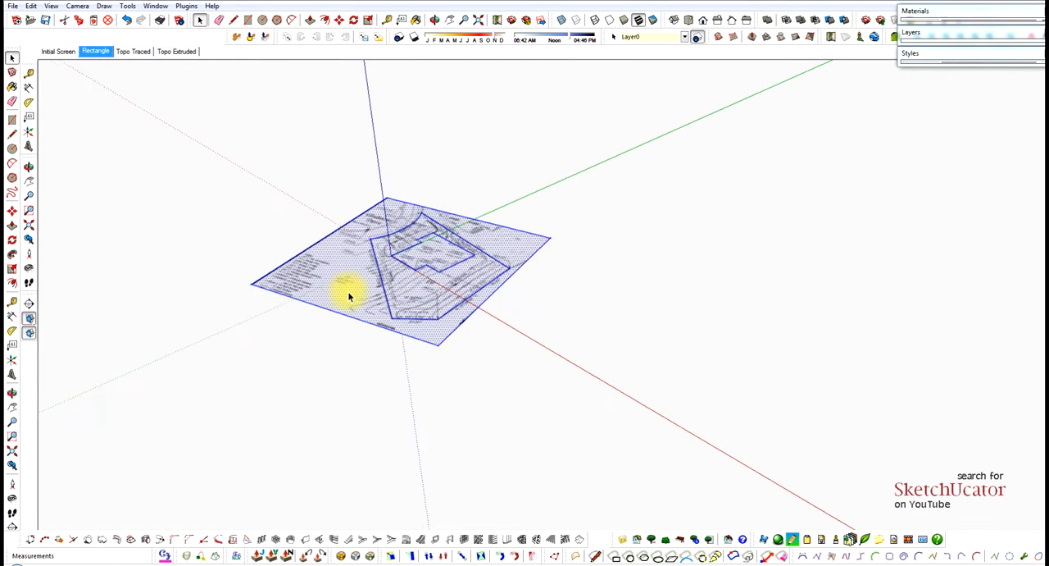
{"action": "scroll", "coordinate": [348, 295], "scroll_direction": "down", "scroll_amount": 2}
{"action": "key", "text": "m"}
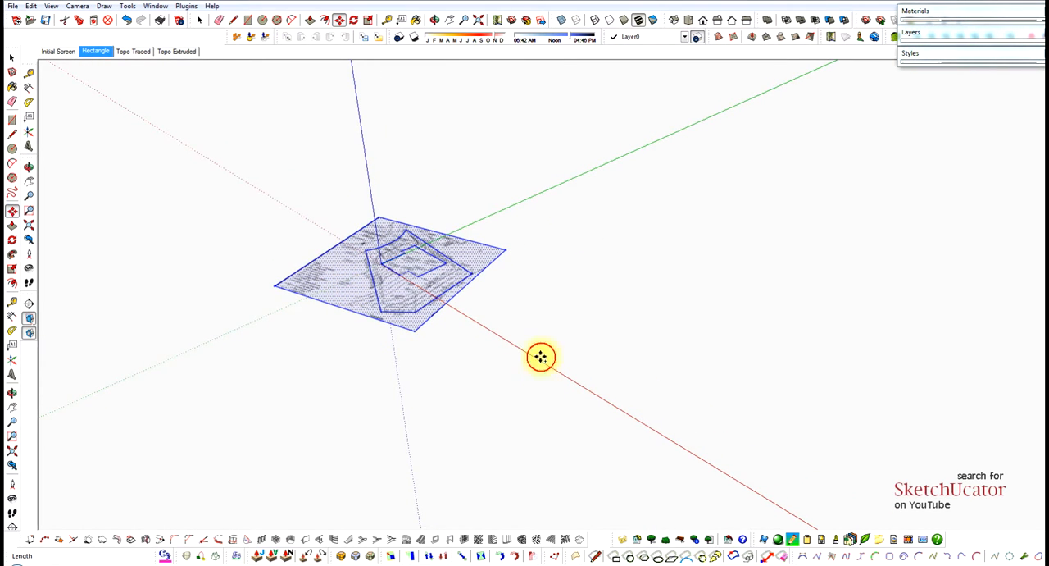
{"action": "key", "text": "ctrl"}
{"action": "left_click", "coordinate": [541, 356]}
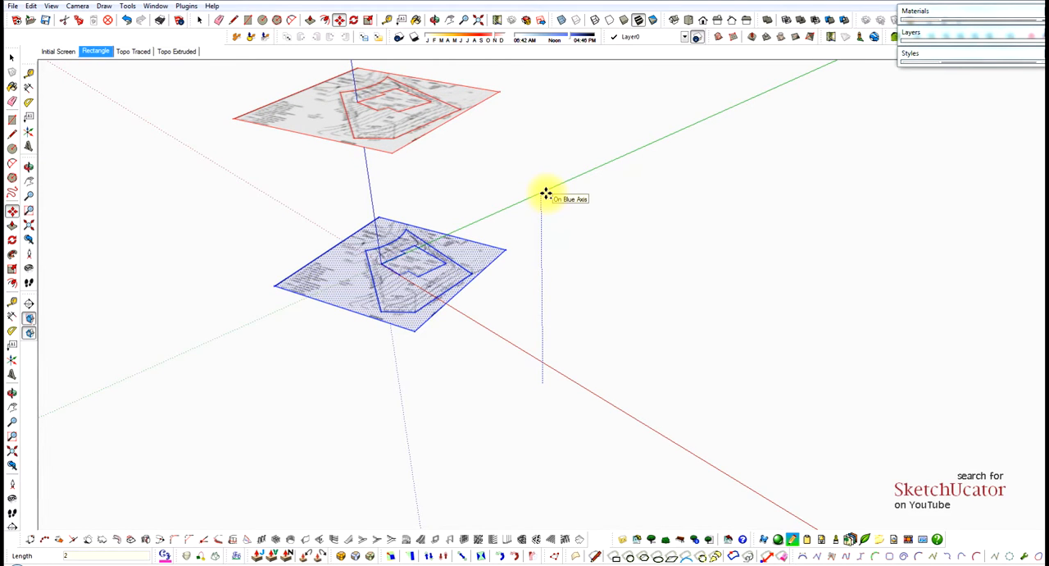
{"action": "left_click", "coordinate": [545, 193]}
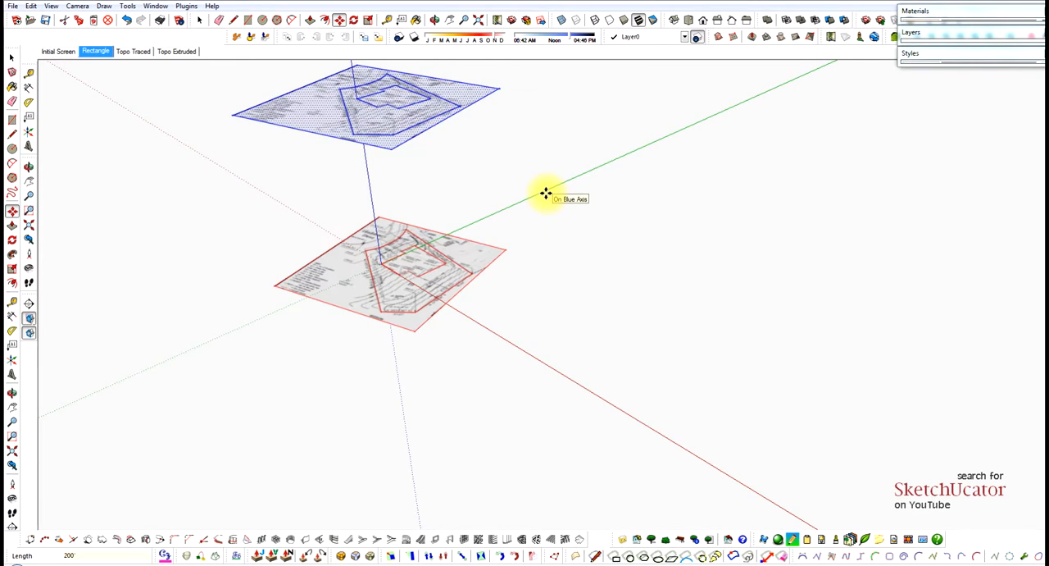
{"action": "key", "text": "space"}
Examine the contours and lot corners on the lower site plan, and check the selection of the lot and house footprint faces.
{"action": "middle_click_drag", "start_coordinate": [424, 211], "coordinate": [392, 160]}
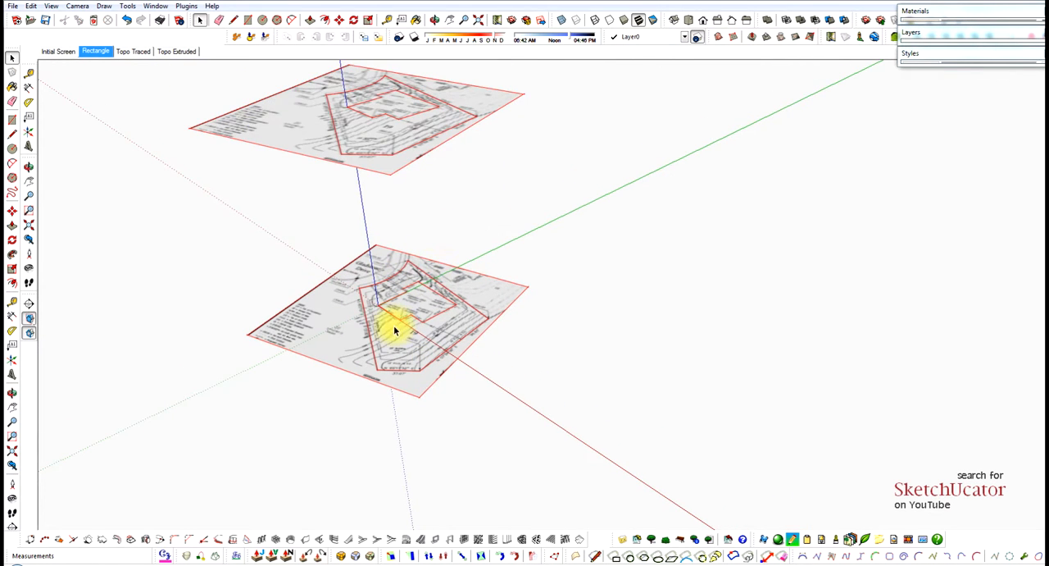
{"action": "scroll", "coordinate": [397, 328], "scroll_direction": "up", "scroll_amount": 5}
{"action": "scroll", "coordinate": [435, 271], "scroll_direction": "down", "scroll_amount": 3}
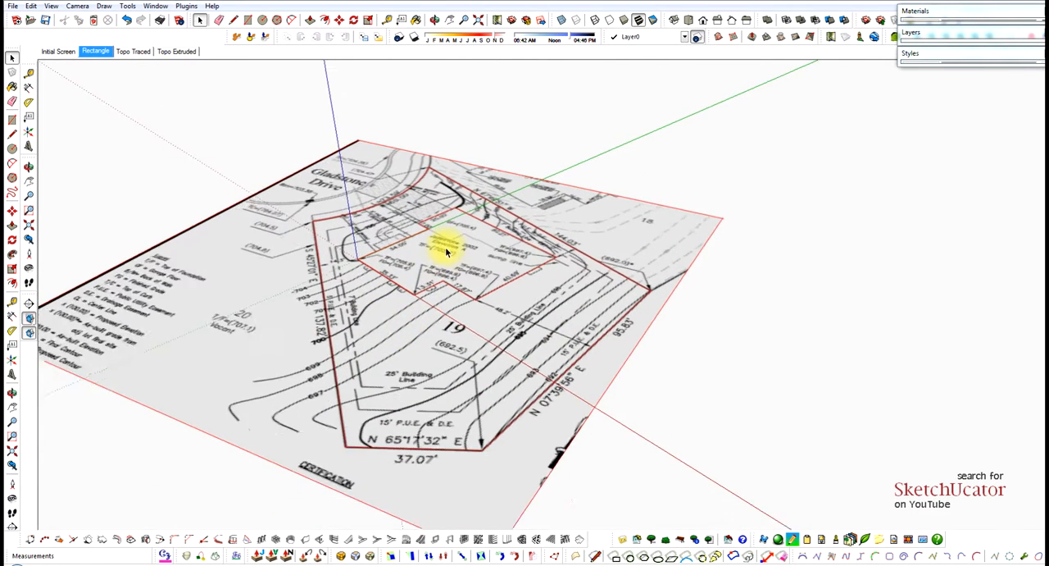
{"action": "scroll", "coordinate": [466, 430], "scroll_direction": "up", "scroll_amount": 4}
{"action": "scroll", "coordinate": [469, 422], "scroll_direction": "up", "scroll_amount": 3}
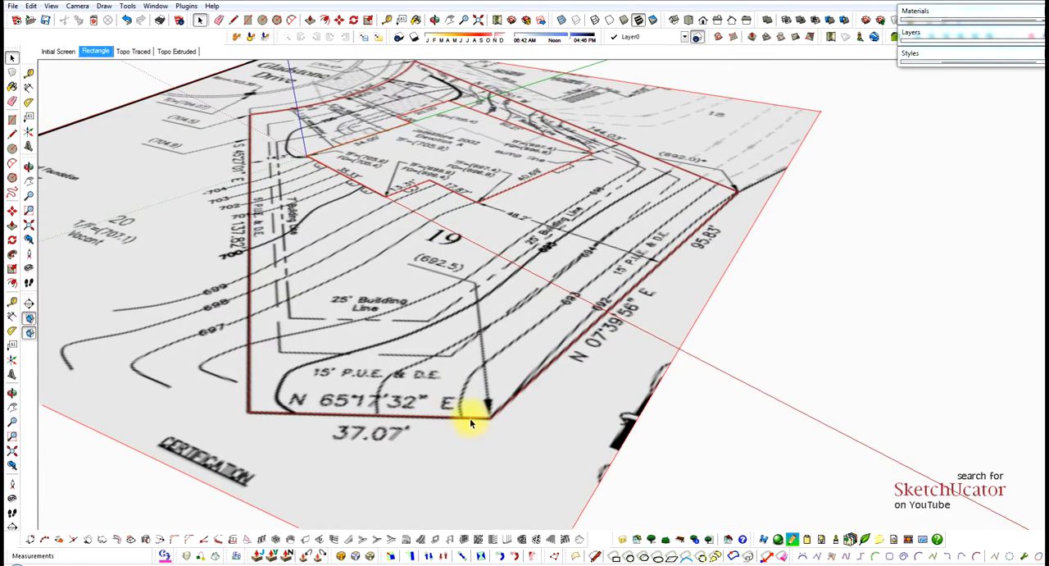
{"action": "scroll", "coordinate": [478, 335], "scroll_direction": "down", "scroll_amount": 1}
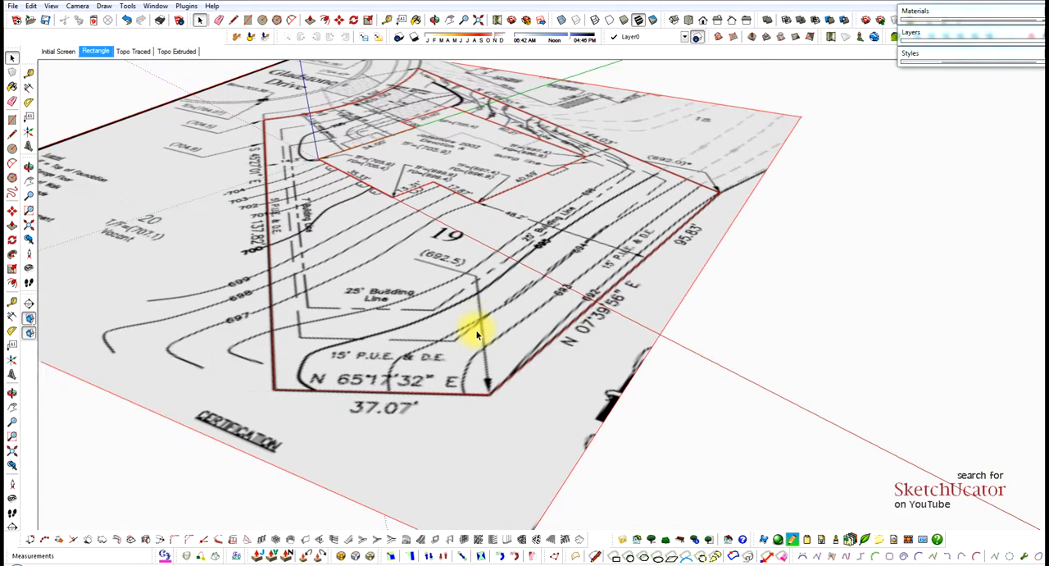
{"action": "left_click", "coordinate": [537, 295]}
{"action": "left_click", "coordinate": [483, 190]}
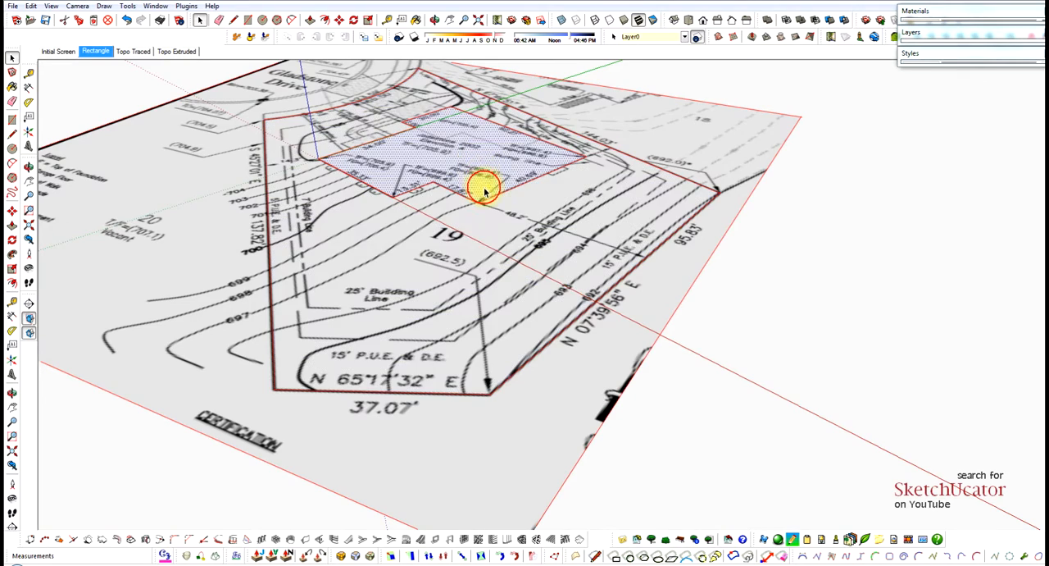
{"action": "scroll", "coordinate": [521, 326], "scroll_direction": "down", "scroll_amount": 2}
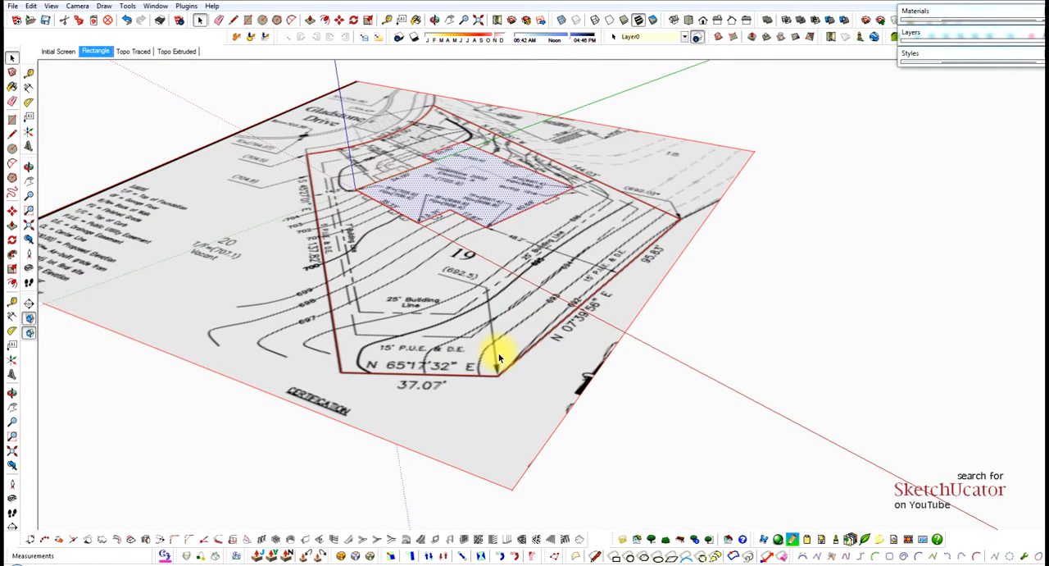
Start tracing the 692 contour from the 95.83' boundary near the 37.07' corner, including a segment about 14' 1" long.
{"action": "scroll", "coordinate": [564, 314], "scroll_direction": "up", "scroll_amount": 6}
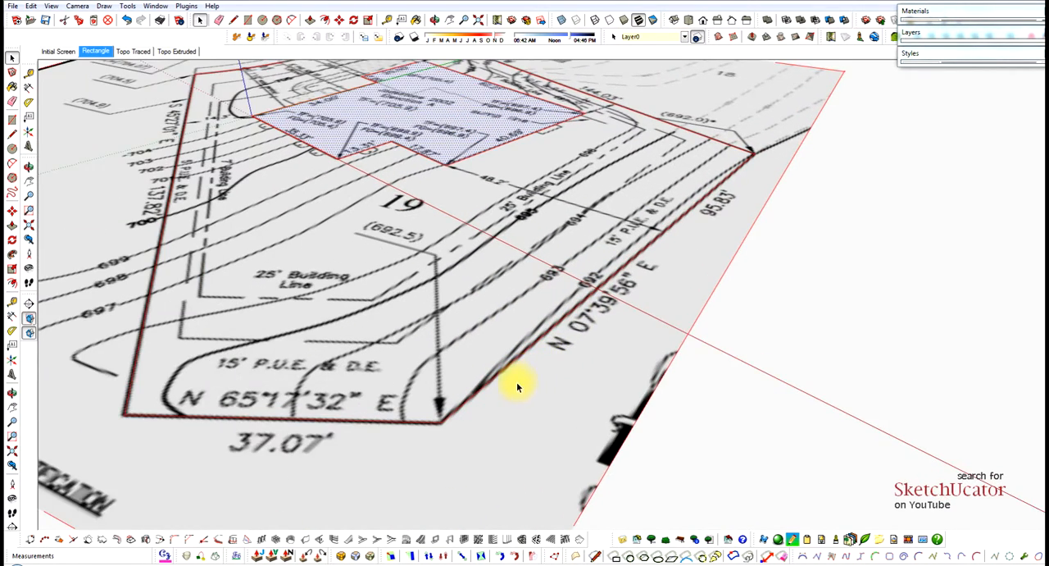
{"action": "scroll", "coordinate": [480, 410], "scroll_direction": "up", "scroll_amount": 2}
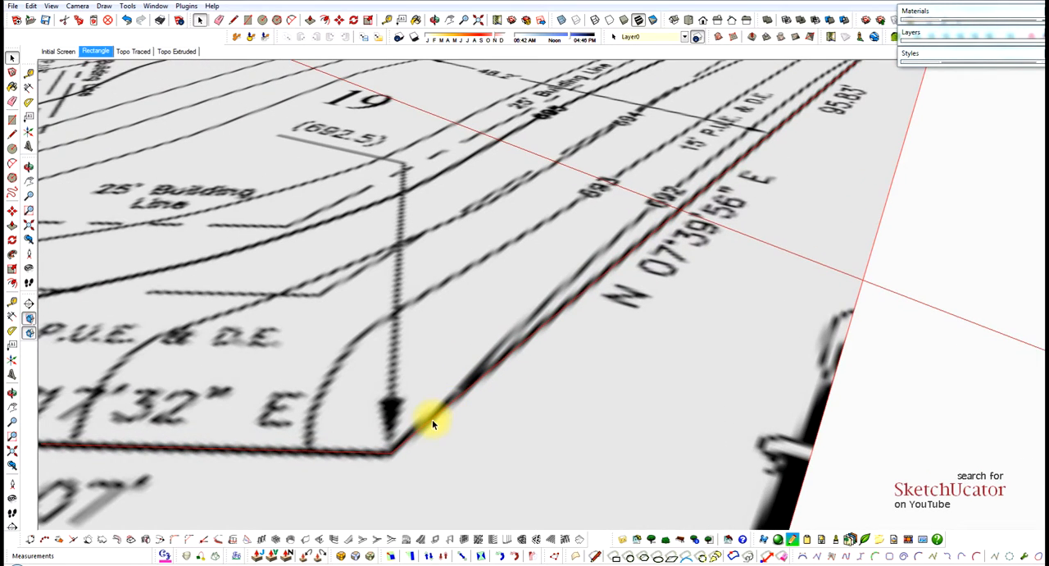
{"action": "left_click", "coordinate": [427, 423]}
{"action": "scroll", "coordinate": [504, 342], "scroll_direction": "up", "scroll_amount": 1}
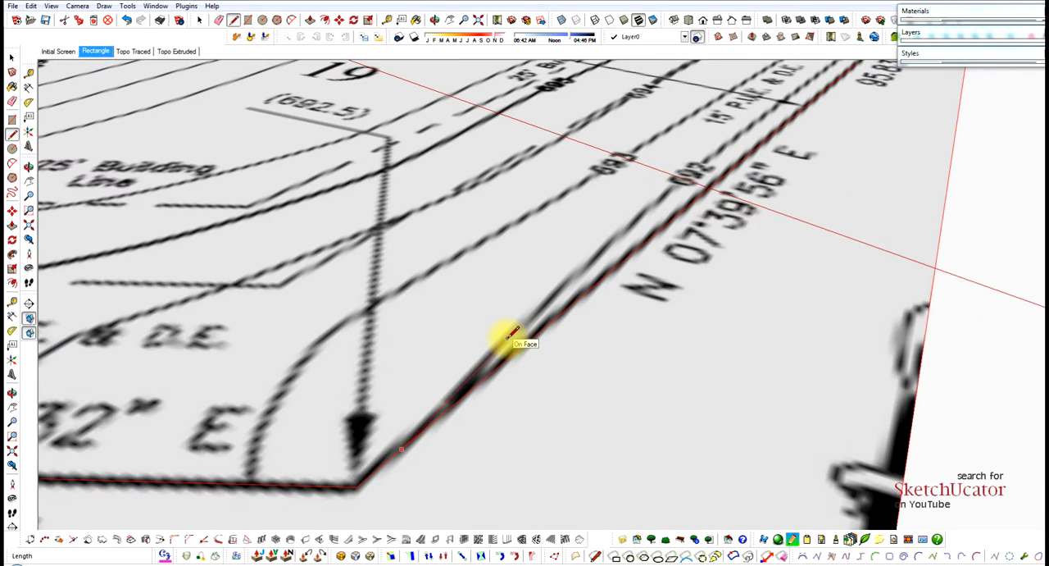
{"action": "left_click", "coordinate": [509, 334]}
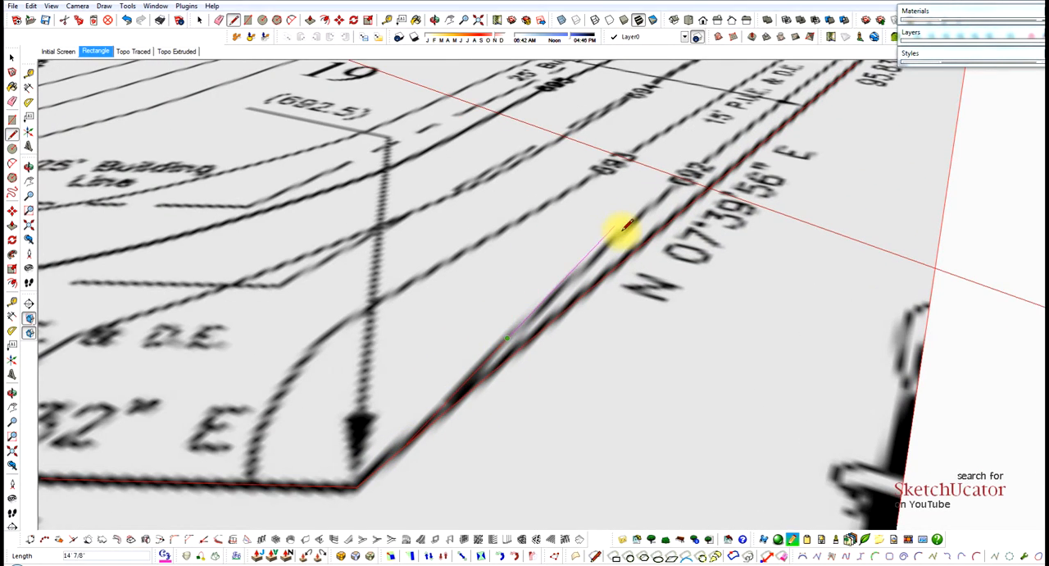
{"action": "scroll", "coordinate": [623, 228], "scroll_direction": "up", "scroll_amount": 3}
{"action": "left_click", "coordinate": [623, 228]}
{"action": "scroll", "coordinate": [637, 202], "scroll_direction": "down", "scroll_amount": 2}
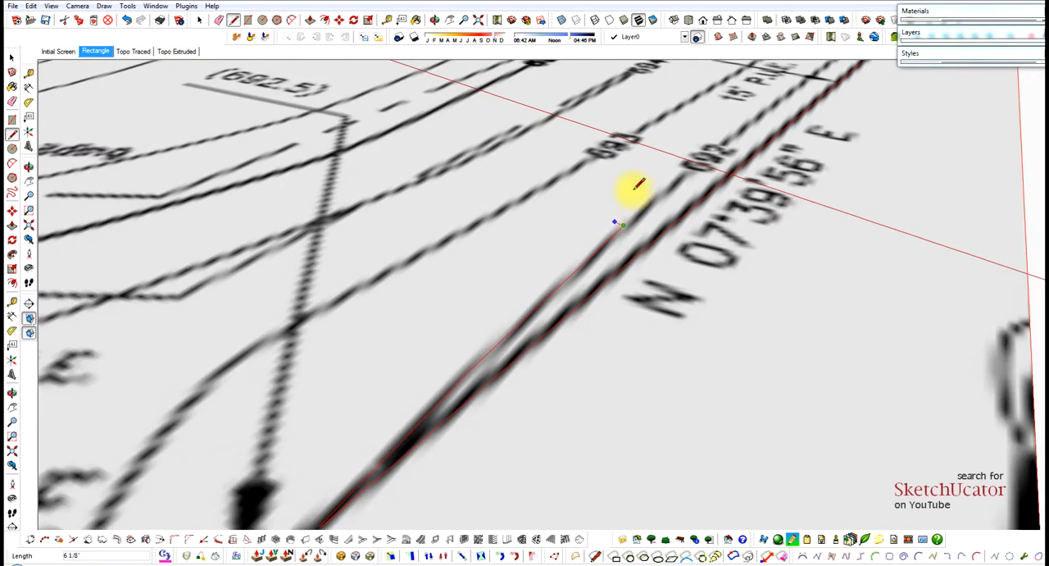
Continue tracing the 692 contour parallel to the 95.83' boundary, through its 692 label and just beyond it.
{"action": "scroll", "coordinate": [715, 127], "scroll_direction": "down", "scroll_amount": 2}
{"action": "scroll", "coordinate": [736, 120], "scroll_direction": "up", "scroll_amount": 4}
{"action": "left_click", "coordinate": [735, 122]}
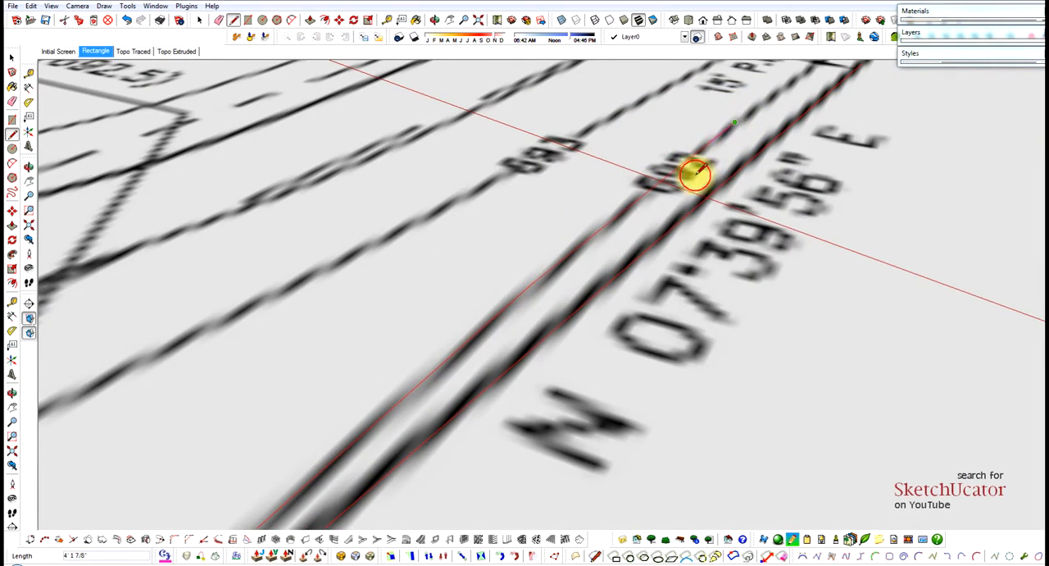
{"action": "scroll", "coordinate": [647, 205], "scroll_direction": "down", "scroll_amount": 2}
{"action": "scroll", "coordinate": [792, 98], "scroll_direction": "up", "scroll_amount": 4}
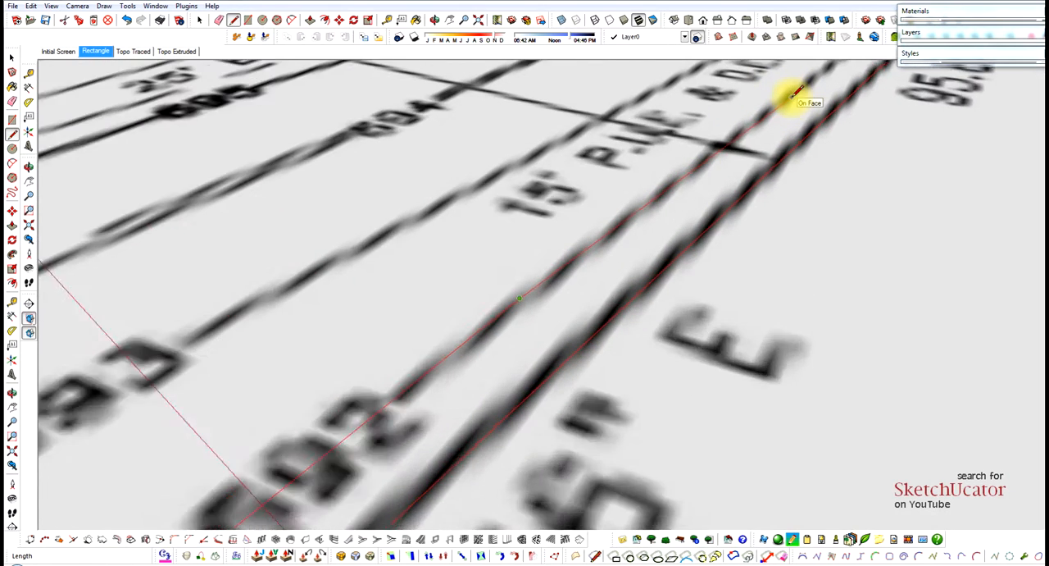
Trace the rest of the 692 contour past the 15' P.U.E. & D.E. label, closing it at the lot corner with a segment about 17' 10" long.
{"action": "scroll", "coordinate": [792, 95], "scroll_direction": "up", "scroll_amount": 2}
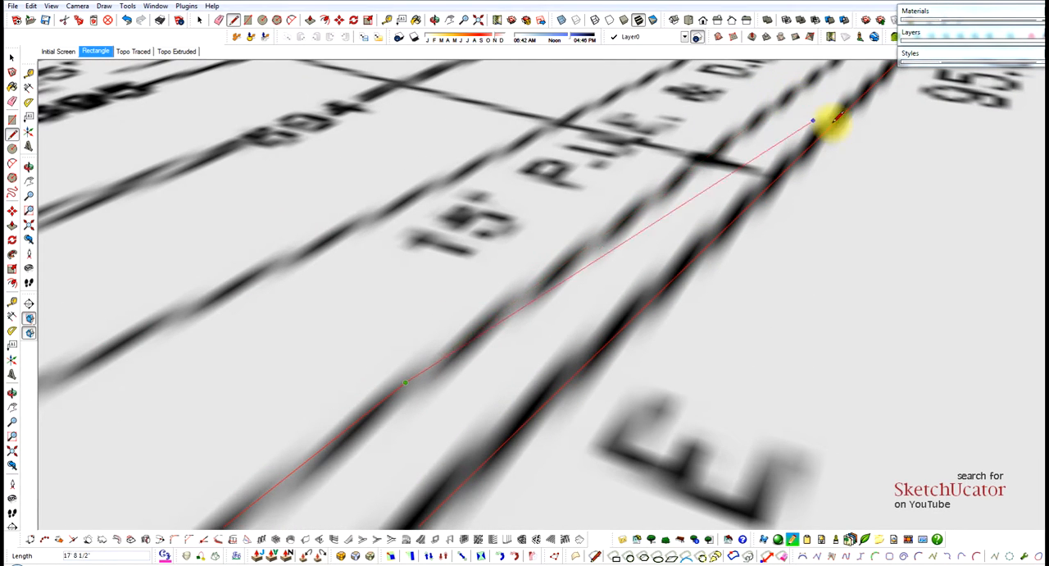
{"action": "scroll", "coordinate": [586, 246], "scroll_direction": "down", "scroll_amount": 4}
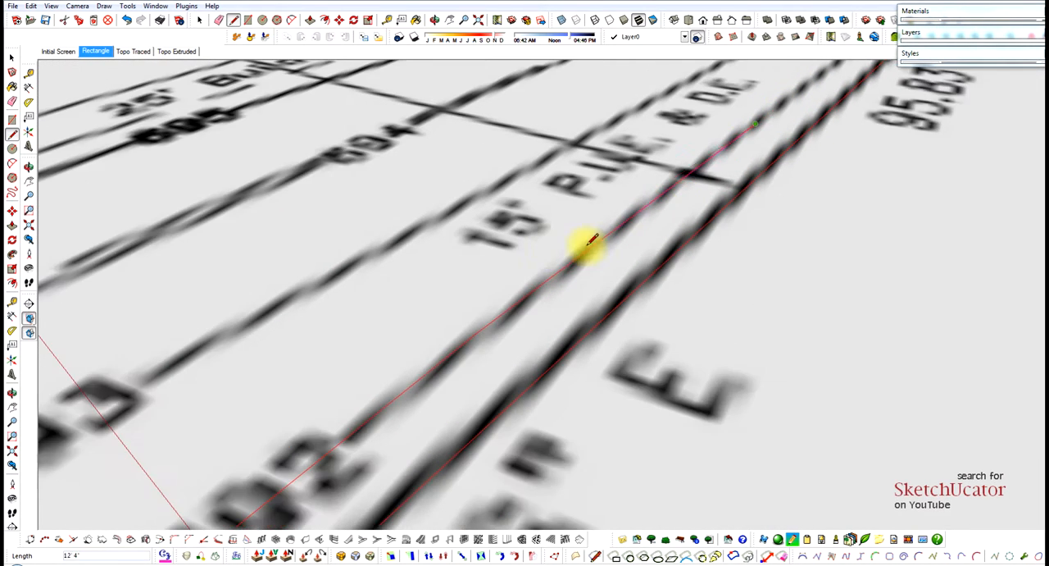
{"action": "scroll", "coordinate": [734, 119], "scroll_direction": "up", "scroll_amount": 2}
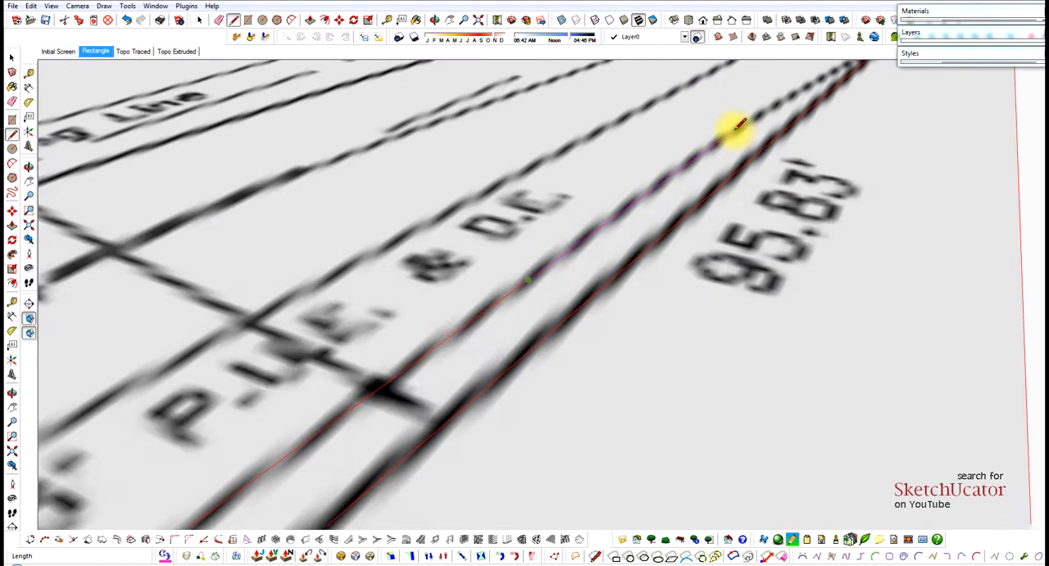
{"action": "scroll", "coordinate": [722, 139], "scroll_direction": "down", "scroll_amount": 2}
{"action": "scroll", "coordinate": [808, 88], "scroll_direction": "up", "scroll_amount": 2}
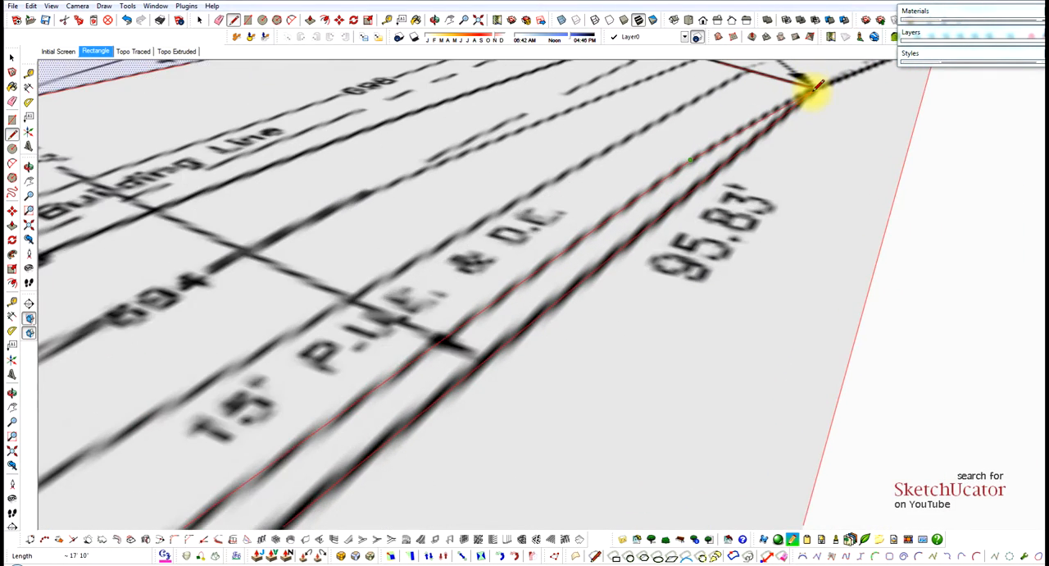
{"action": "scroll", "coordinate": [828, 87], "scroll_direction": "down", "scroll_amount": 4}
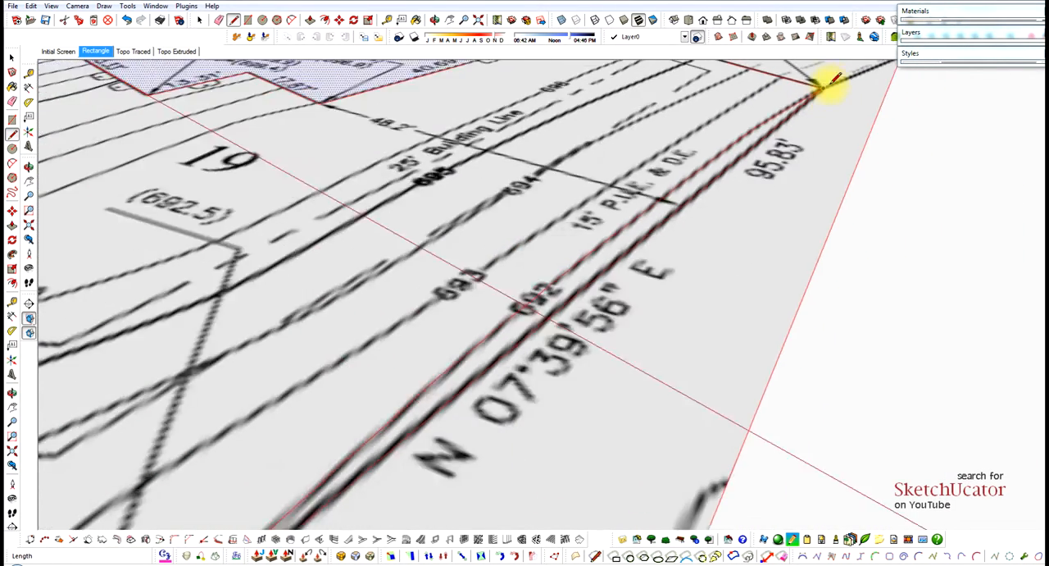
{"action": "key", "text": "space"}
Start tracing the 693 contour from the 37.07' boundary, following its curve with short segments almost to the arrow leader line.
{"action": "scroll", "coordinate": [508, 307], "scroll_direction": "up", "scroll_amount": 2}
{"action": "scroll", "coordinate": [488, 320], "scroll_direction": "up", "scroll_amount": 3}
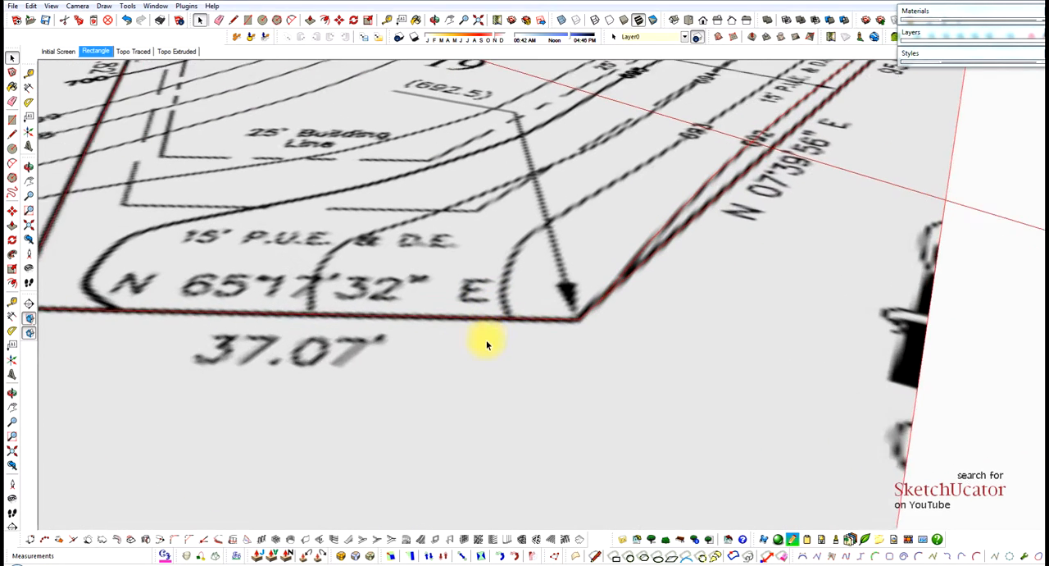
{"action": "key", "text": "l"}
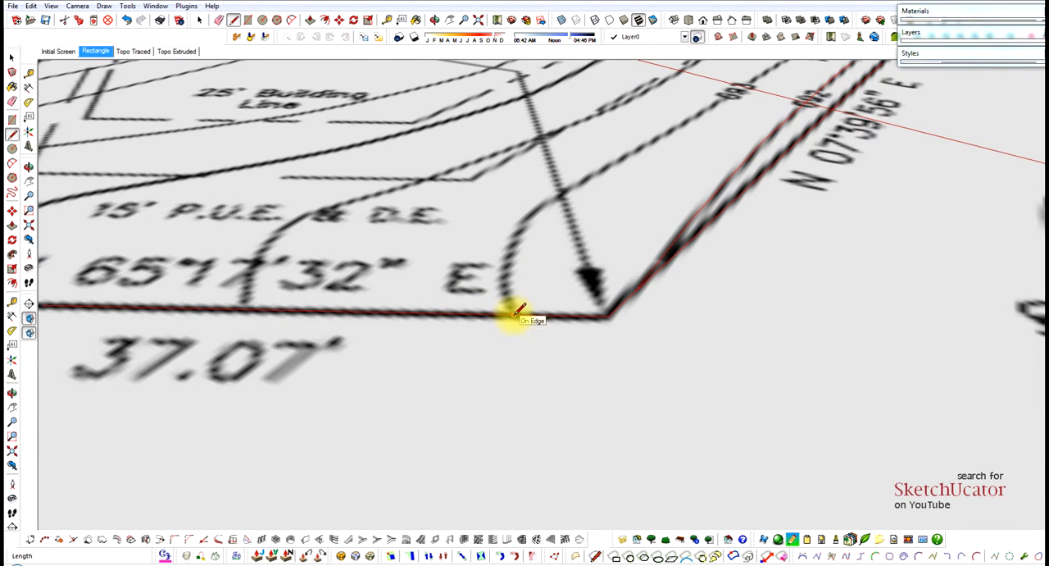
{"action": "scroll", "coordinate": [502, 289], "scroll_direction": "up", "scroll_amount": 2}
{"action": "left_click", "coordinate": [503, 289]}
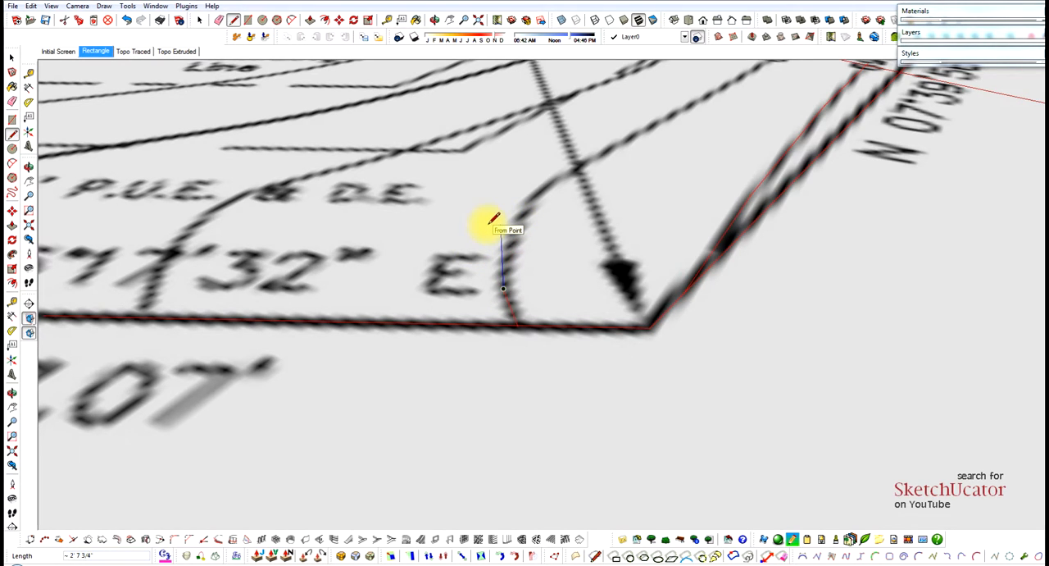
{"action": "left_click", "coordinate": [515, 220]}
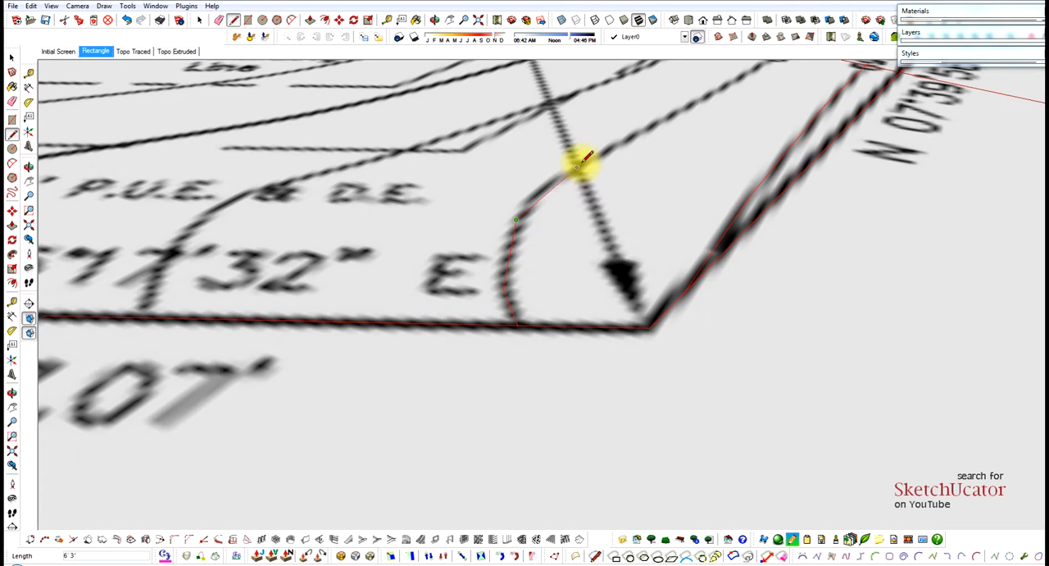
{"action": "left_click", "coordinate": [556, 178]}
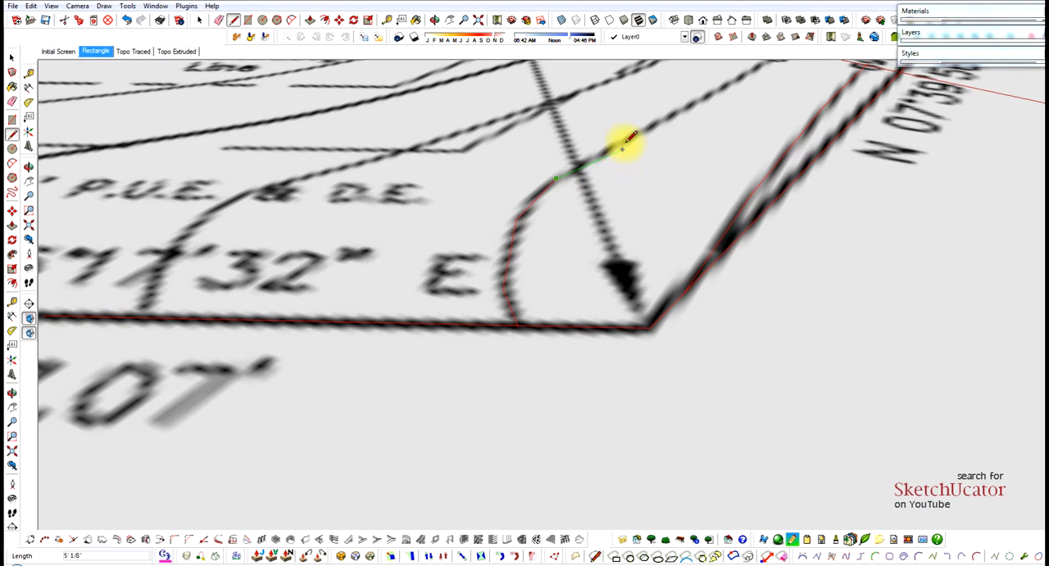
Extend the 693 contour trace across the arrow leader line with a segment about 10' 8" long.
{"action": "scroll", "coordinate": [696, 107], "scroll_direction": "up", "scroll_amount": 3}
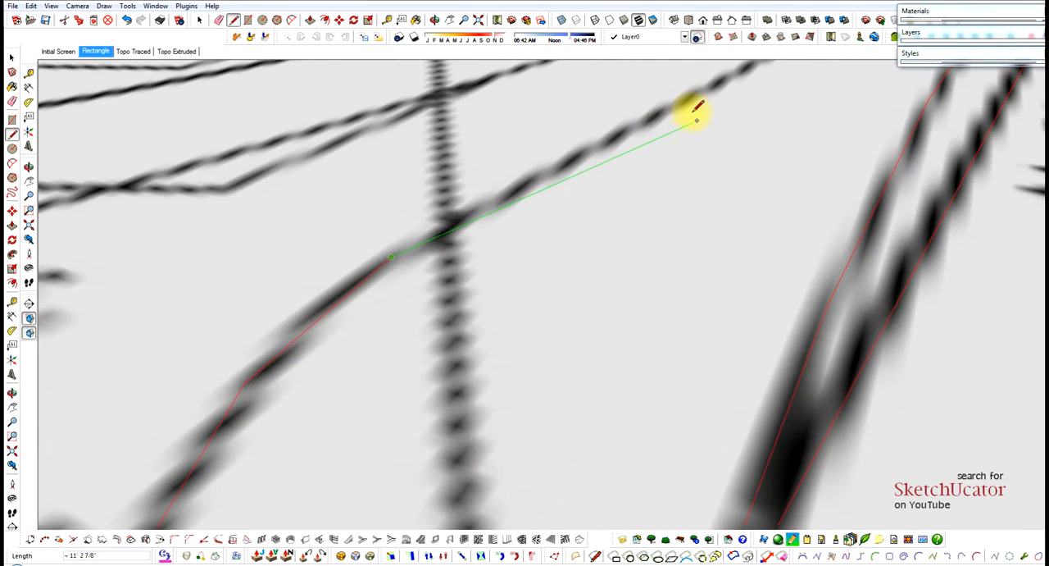
{"action": "left_click", "coordinate": [648, 121]}
{"action": "scroll", "coordinate": [510, 253], "scroll_direction": "down", "scroll_amount": 5}
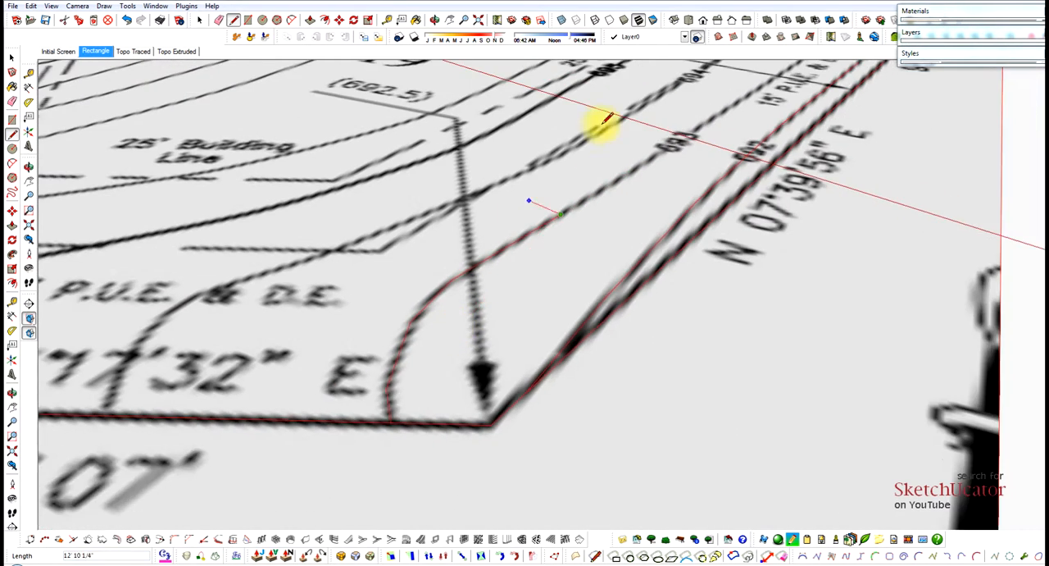
{"action": "scroll", "coordinate": [672, 141], "scroll_direction": "up", "scroll_amount": 2}
{"action": "scroll", "coordinate": [677, 139], "scroll_direction": "up", "scroll_amount": 1}
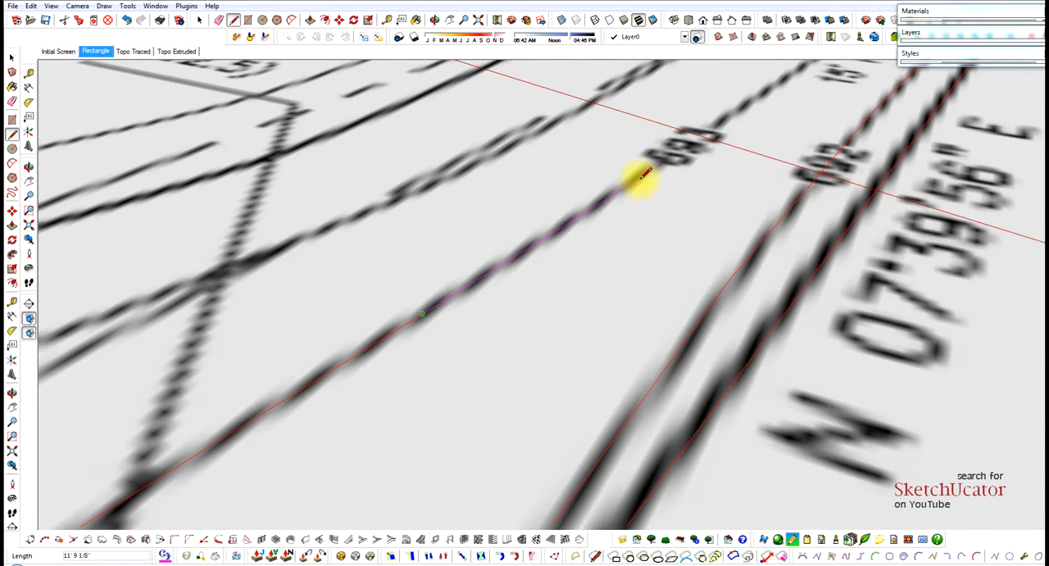
Trace the 693 contour through its 693 label with a segment about 13' 1" long.
{"action": "scroll", "coordinate": [645, 174], "scroll_direction": "up", "scroll_amount": 2}
{"action": "scroll", "coordinate": [572, 260], "scroll_direction": "down", "scroll_amount": 3}
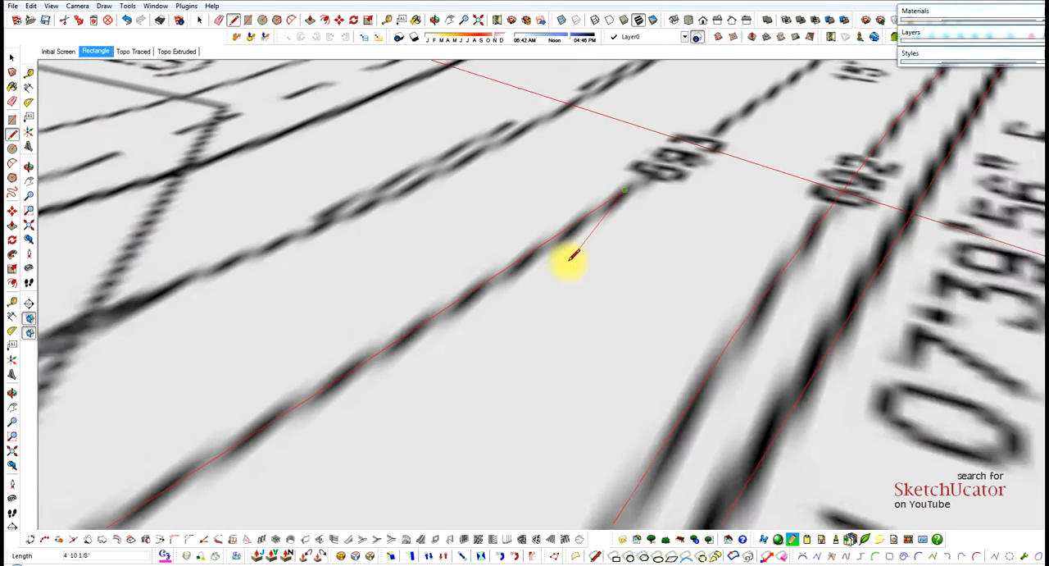
{"action": "scroll", "coordinate": [697, 135], "scroll_direction": "up", "scroll_amount": 3}
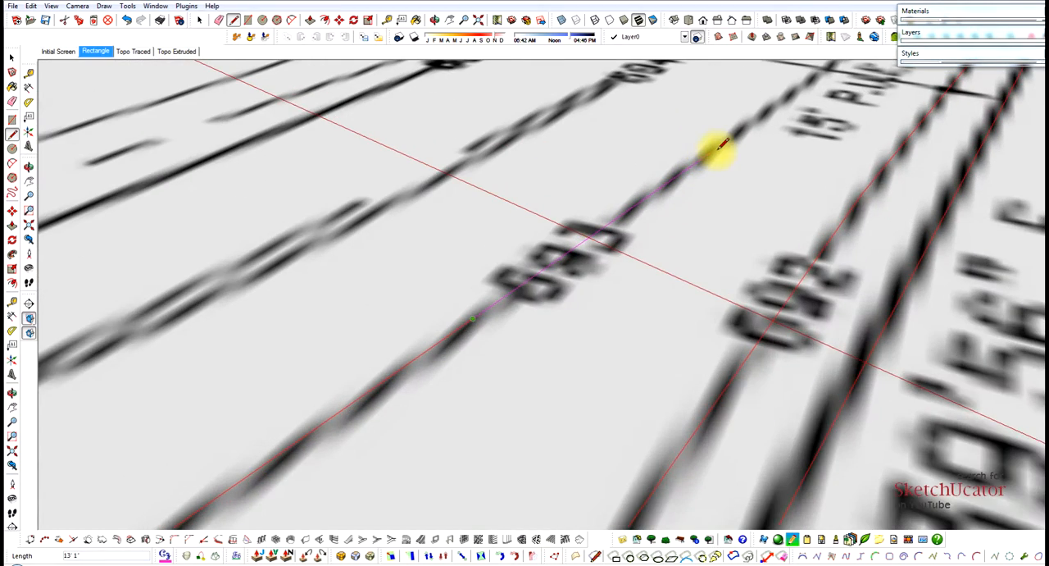
{"action": "scroll", "coordinate": [586, 254], "scroll_direction": "down", "scroll_amount": 3}
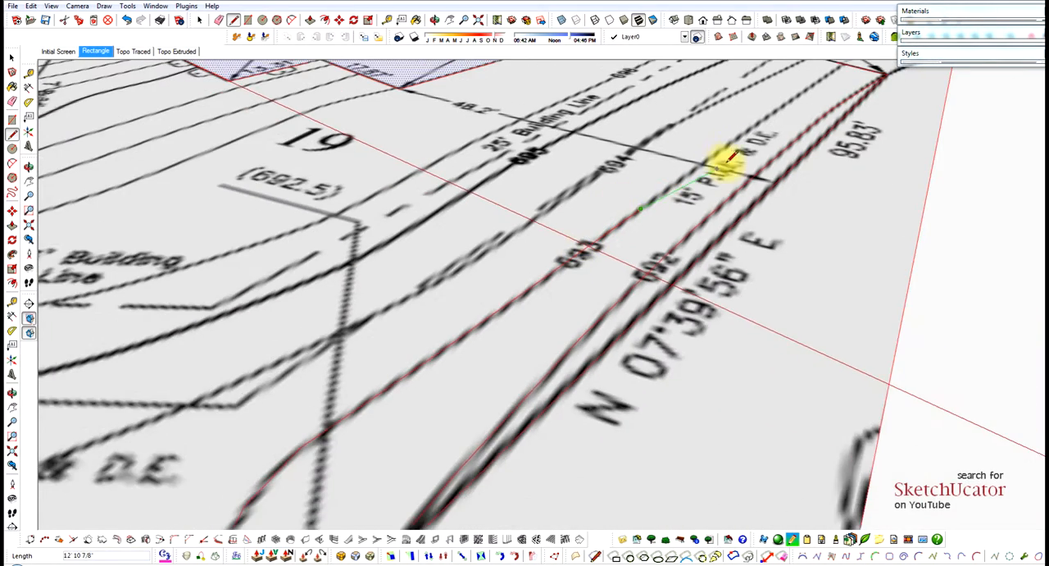
Extend the 693 contour trace beside the 15' P.U.E. label and across the 48.2' dimension line with a segment about 15' 4" long.
{"action": "scroll", "coordinate": [727, 156], "scroll_direction": "up", "scroll_amount": 2}
{"action": "scroll", "coordinate": [729, 145], "scroll_direction": "up", "scroll_amount": 2}
{"action": "scroll", "coordinate": [718, 141], "scroll_direction": "up", "scroll_amount": 2}
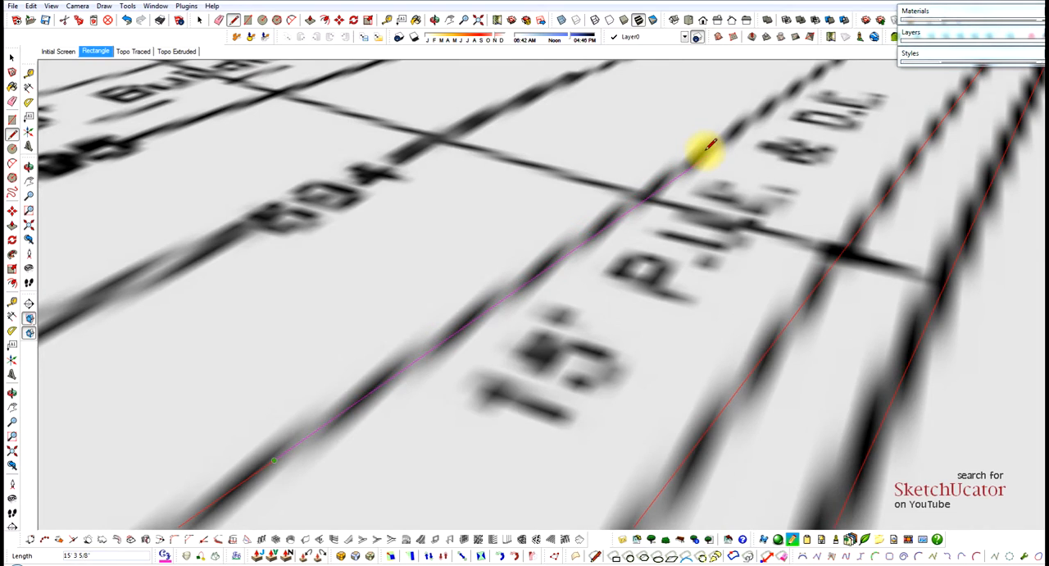
{"action": "scroll", "coordinate": [706, 150], "scroll_direction": "up", "scroll_amount": 4}
{"action": "left_click", "coordinate": [707, 150]}
{"action": "scroll", "coordinate": [644, 221], "scroll_direction": "down", "scroll_amount": 3}
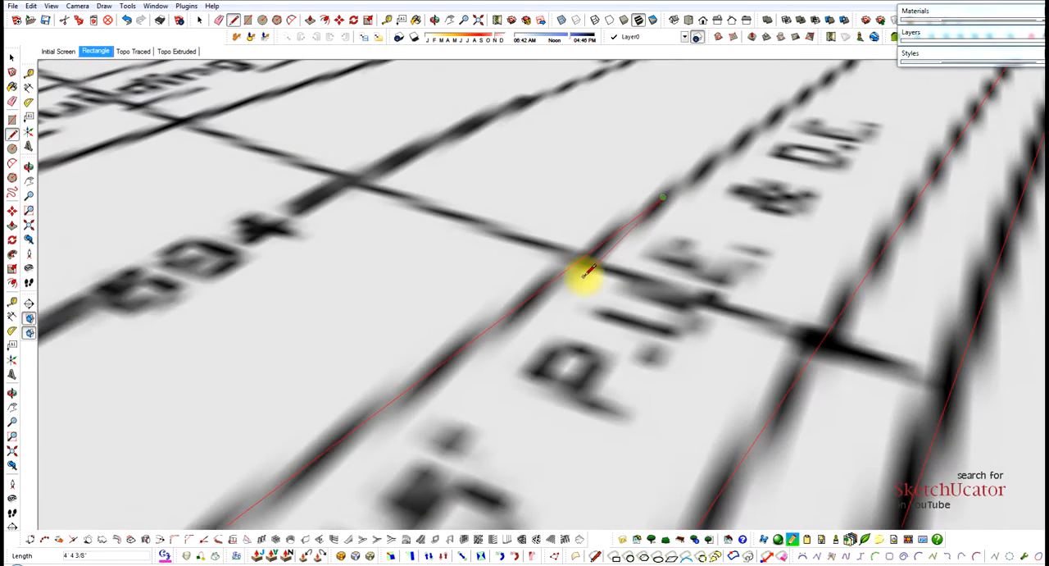
Continue the 693 contour trace alongside the D.E. label with a segment about 13' 4" long.
{"action": "scroll", "coordinate": [582, 273], "scroll_direction": "down", "scroll_amount": 5}
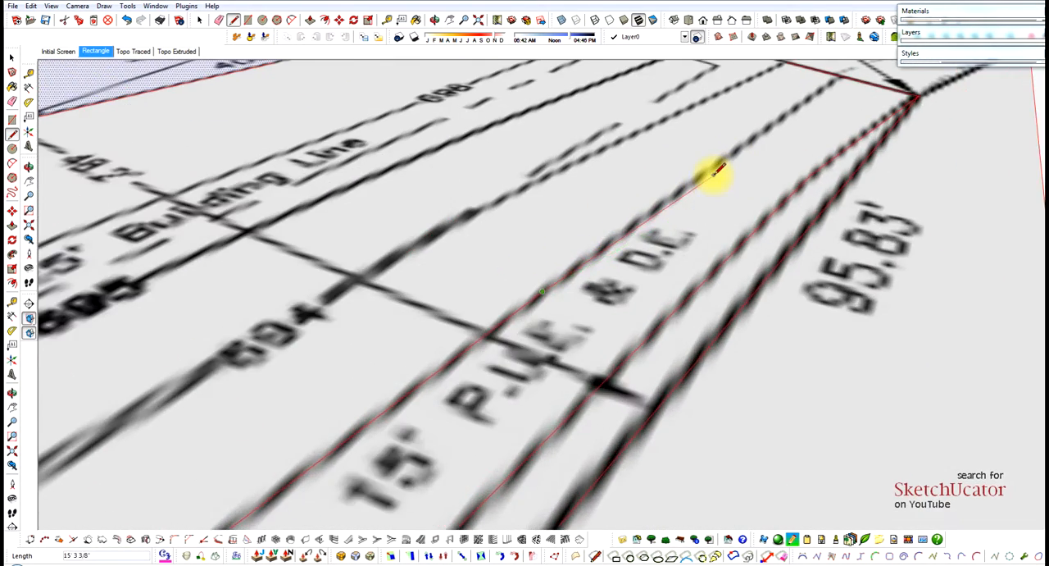
{"action": "scroll", "coordinate": [711, 168], "scroll_direction": "up", "scroll_amount": 2}
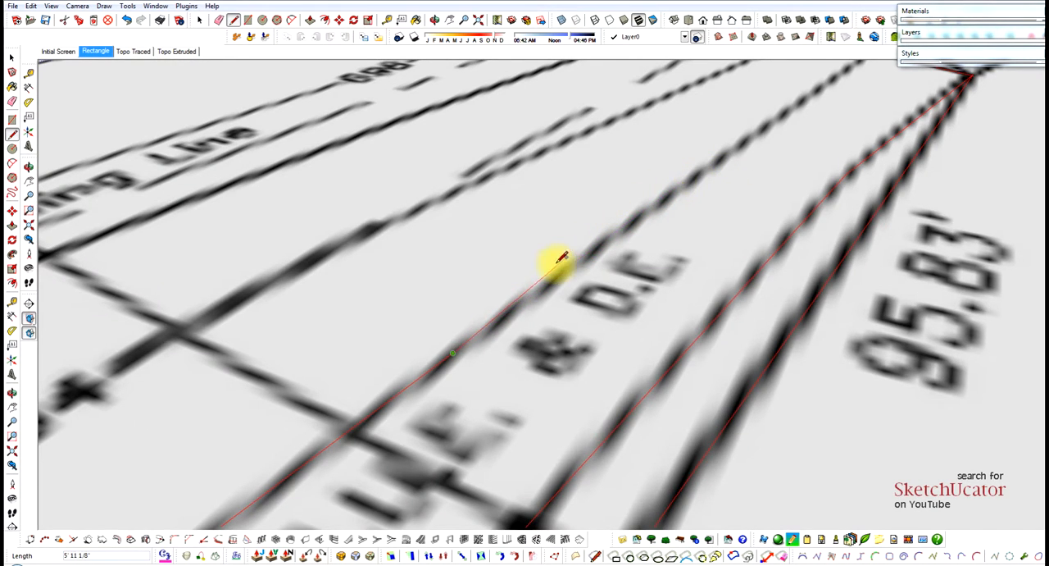
{"action": "scroll", "coordinate": [691, 181], "scroll_direction": "up", "scroll_amount": 2}
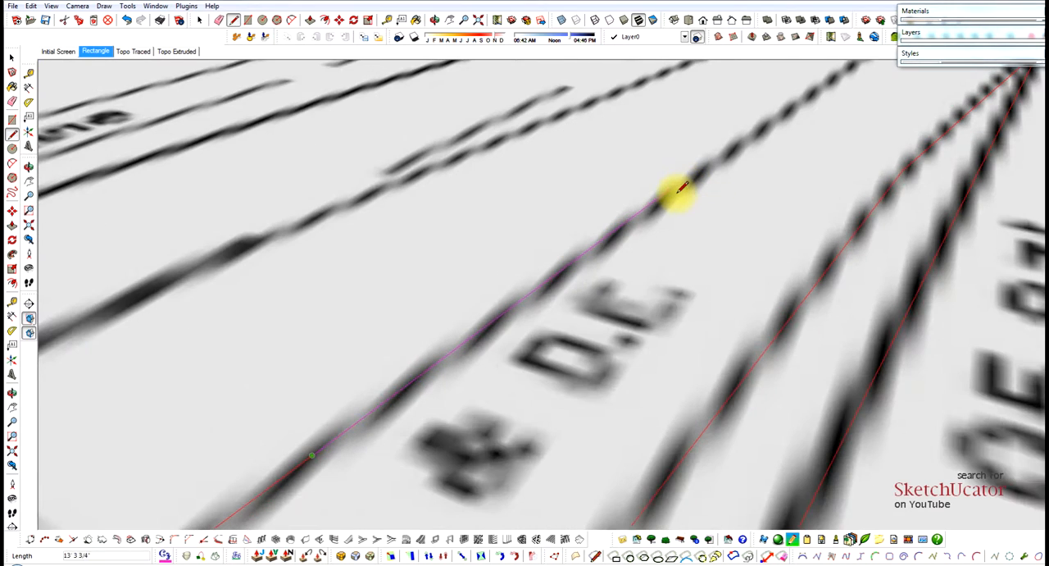
{"action": "scroll", "coordinate": [605, 281], "scroll_direction": "down", "scroll_amount": 3}
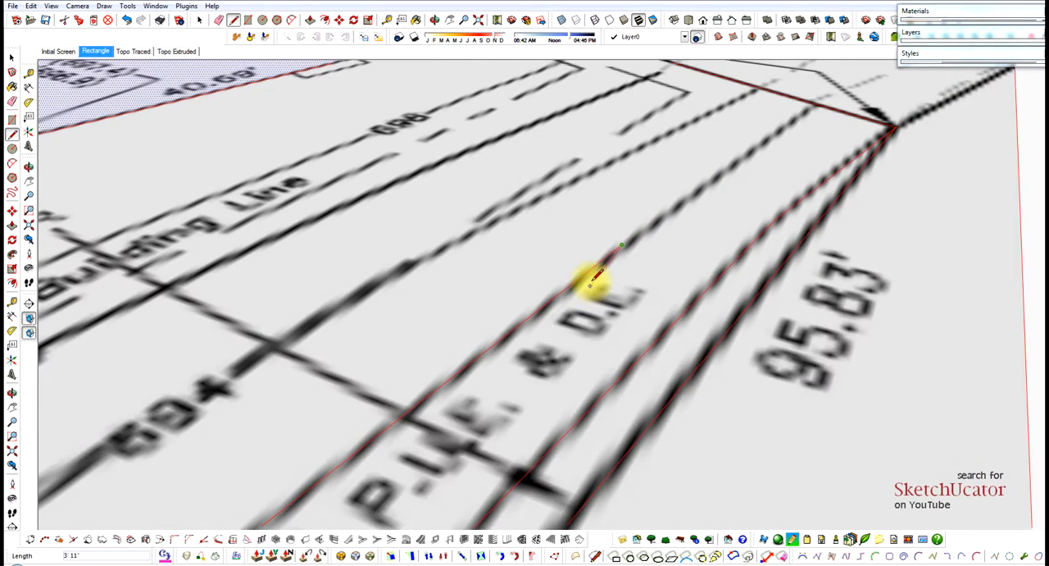
Finish the 693 contour with segments about 12' 7" and 13' 2" long, ending on the lot boundary near the far 95.83' corner.
{"action": "scroll", "coordinate": [721, 175], "scroll_direction": "up", "scroll_amount": 3}
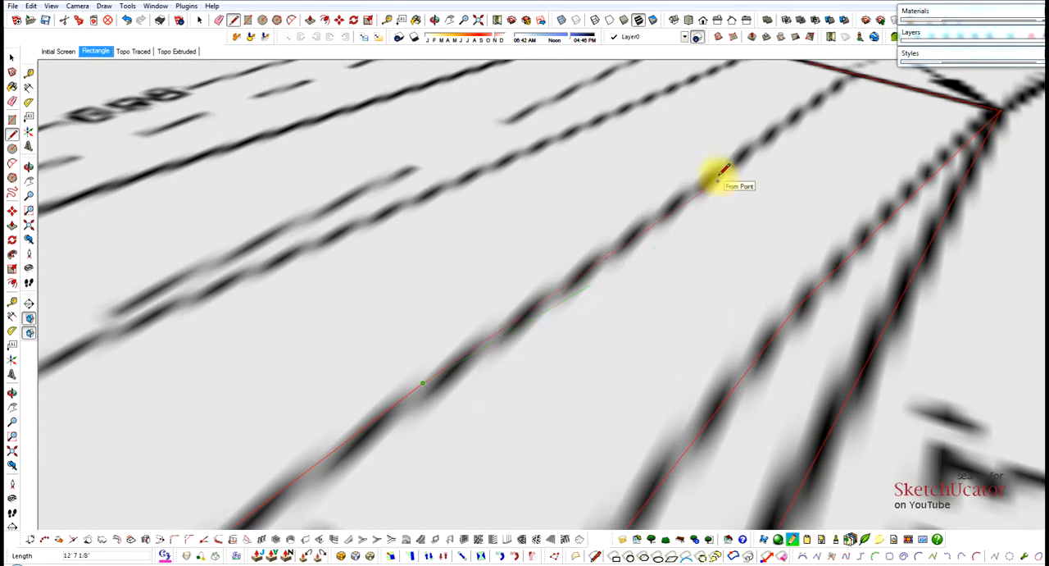
{"action": "left_click", "coordinate": [718, 172]}
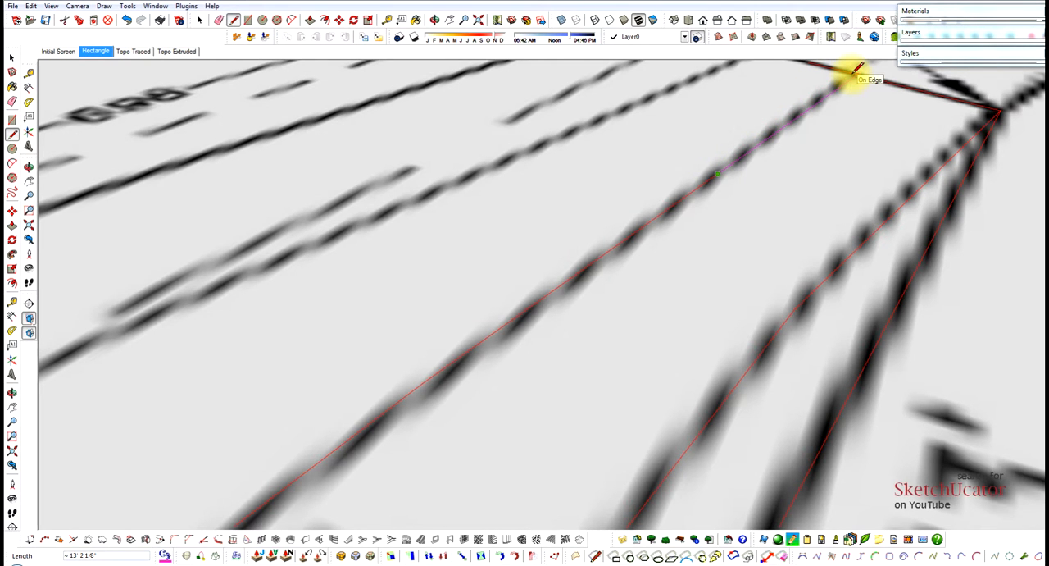
{"action": "left_click", "coordinate": [853, 73]}
{"action": "scroll", "coordinate": [888, 96], "scroll_direction": "down", "scroll_amount": 6}
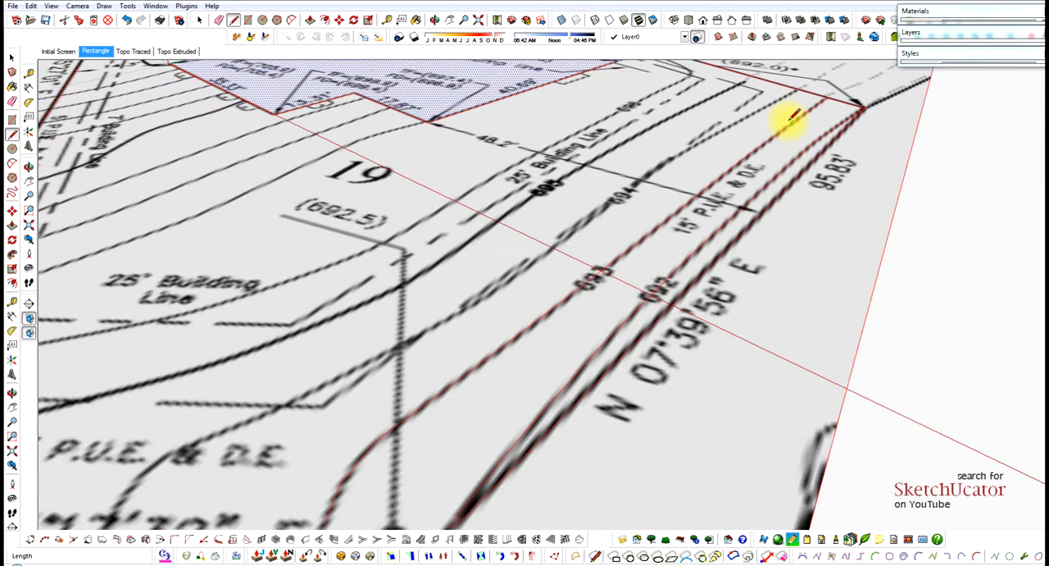
{"action": "key", "text": "space"}
Check that the strip between the 692 and 693 contours and the remaining Lot 19 area select as separate faces.
{"action": "left_click", "coordinate": [672, 265]}
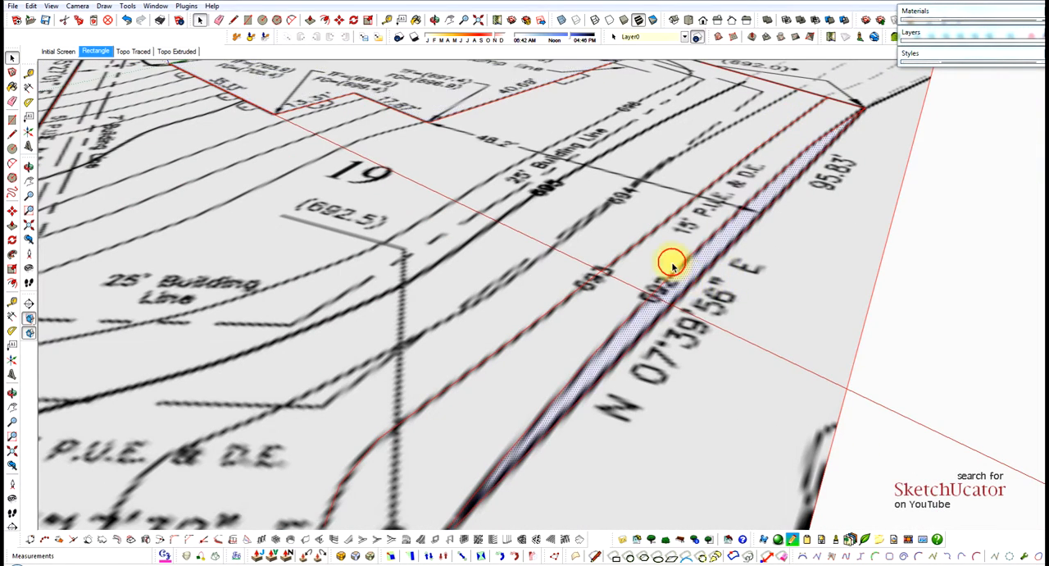
{"action": "left_click", "coordinate": [633, 229]}
{"action": "scroll", "coordinate": [714, 199], "scroll_direction": "down", "scroll_amount": 4}
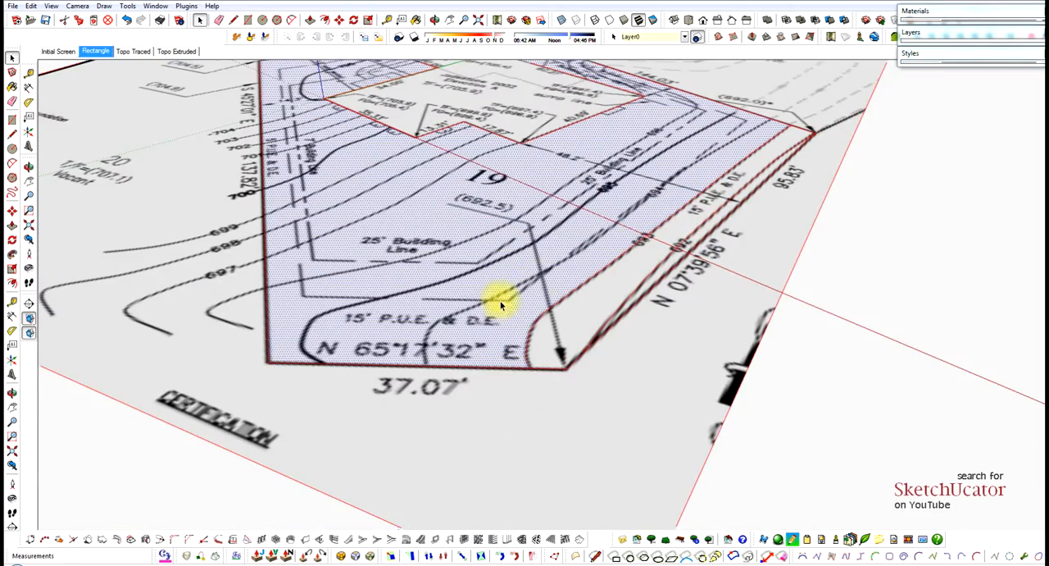
Start the 694 contour on the 37.07' lot edge and trace it up through the bearing text with segments about 2' 2", 1' 10" and 3' 5" long.
{"action": "scroll", "coordinate": [412, 365], "scroll_direction": "up", "scroll_amount": 4}
{"action": "scroll", "coordinate": [426, 369], "scroll_direction": "up", "scroll_amount": 5}
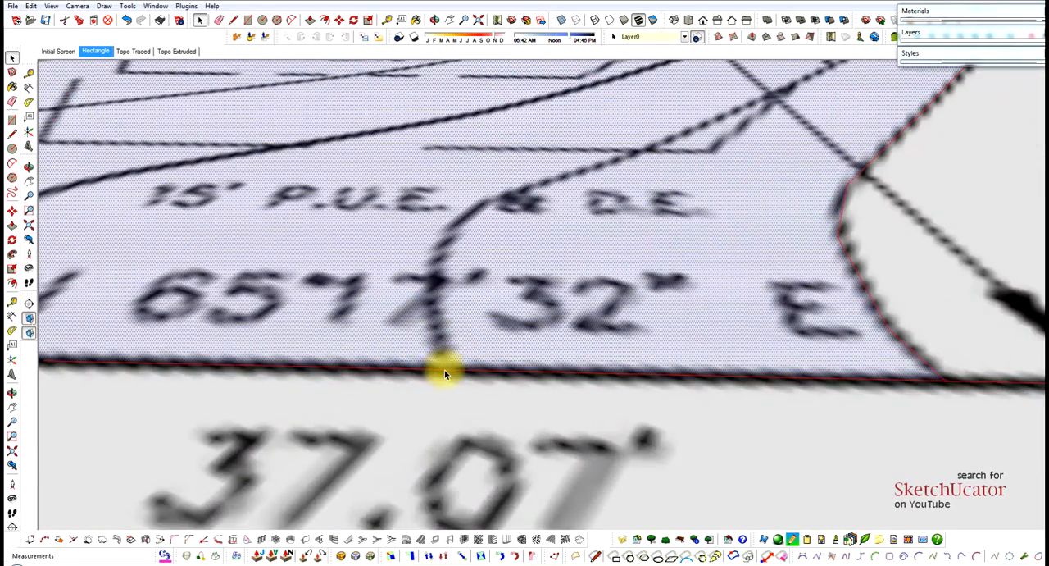
{"action": "key", "text": "l"}
{"action": "left_click", "coordinate": [449, 366]}
{"action": "scroll", "coordinate": [434, 323], "scroll_direction": "up", "scroll_amount": 2}
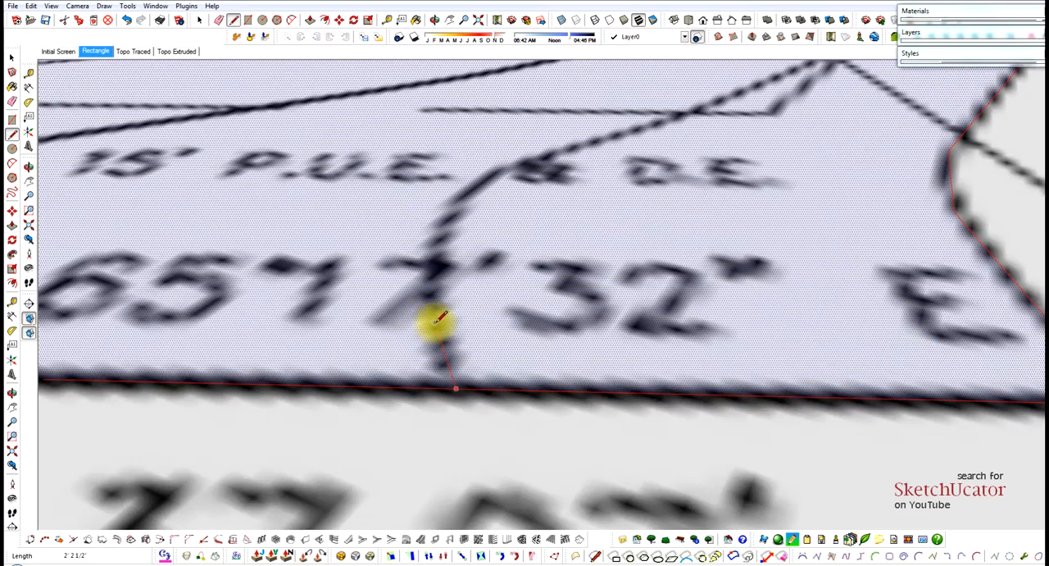
{"action": "scroll", "coordinate": [443, 237], "scroll_direction": "up", "scroll_amount": 4}
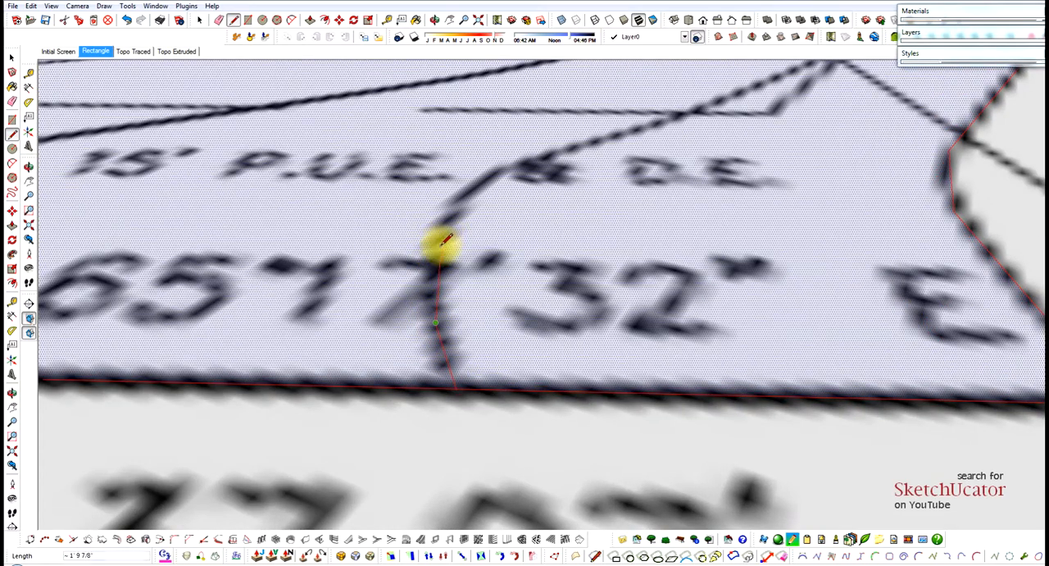
{"action": "left_click", "coordinate": [439, 235]}
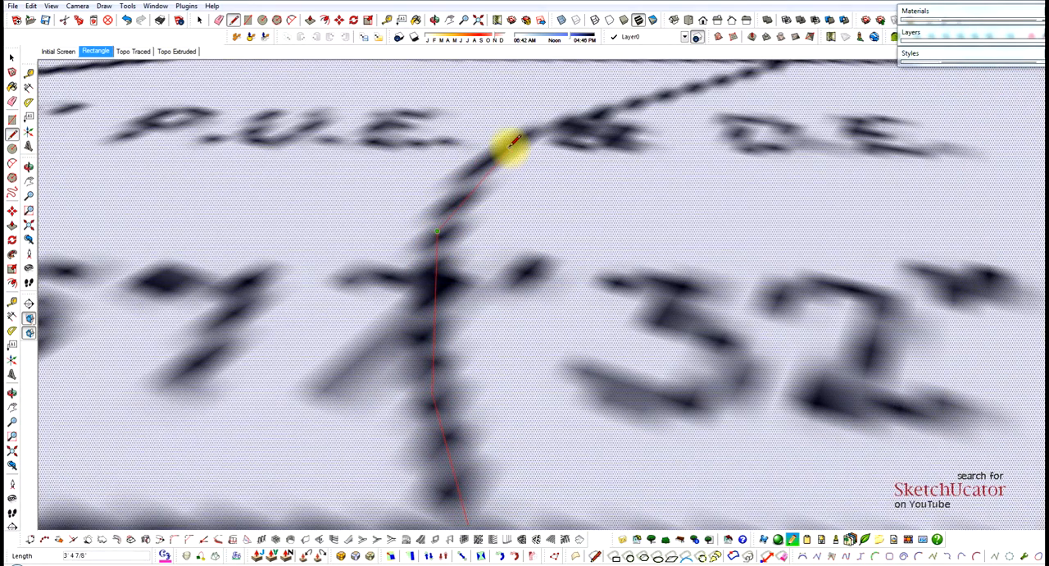
{"action": "left_click", "coordinate": [512, 141]}
{"action": "scroll", "coordinate": [429, 293], "scroll_direction": "down", "scroll_amount": 5}
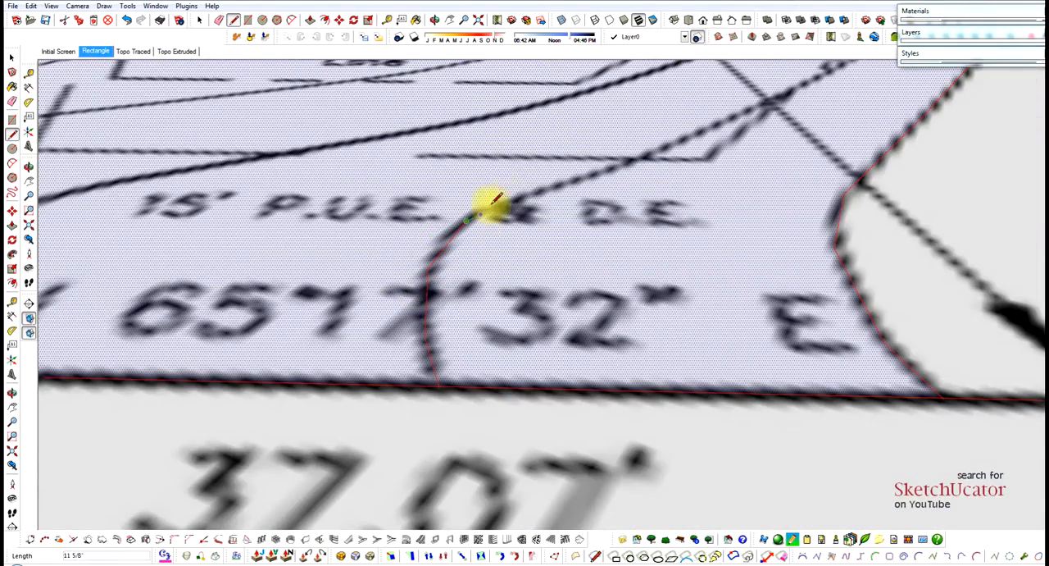
{"action": "scroll", "coordinate": [546, 183], "scroll_direction": "up", "scroll_amount": 5}
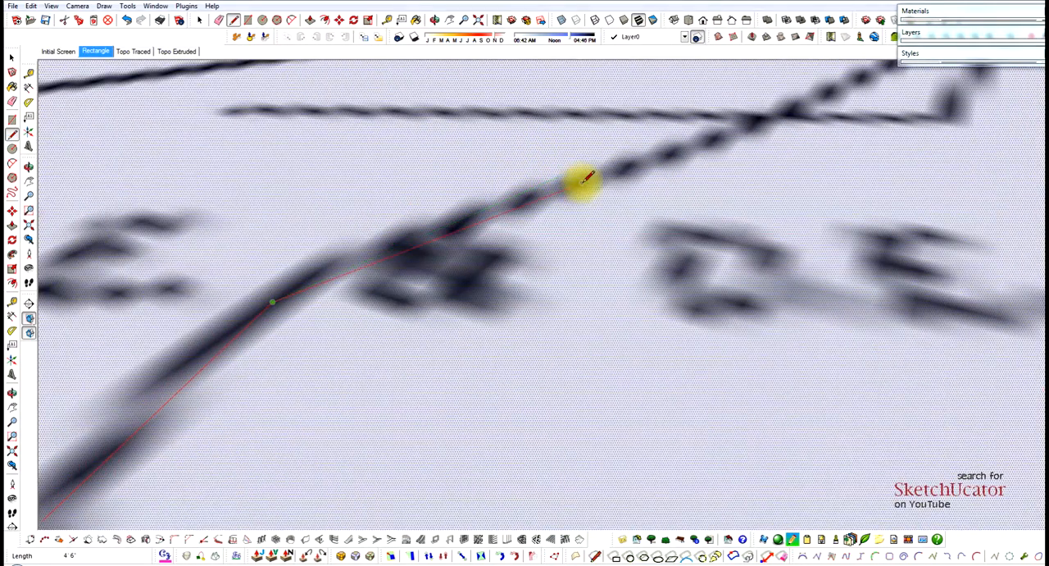
{"action": "left_click", "coordinate": [587, 176]}
{"action": "scroll", "coordinate": [525, 221], "scroll_direction": "down", "scroll_amount": 1}
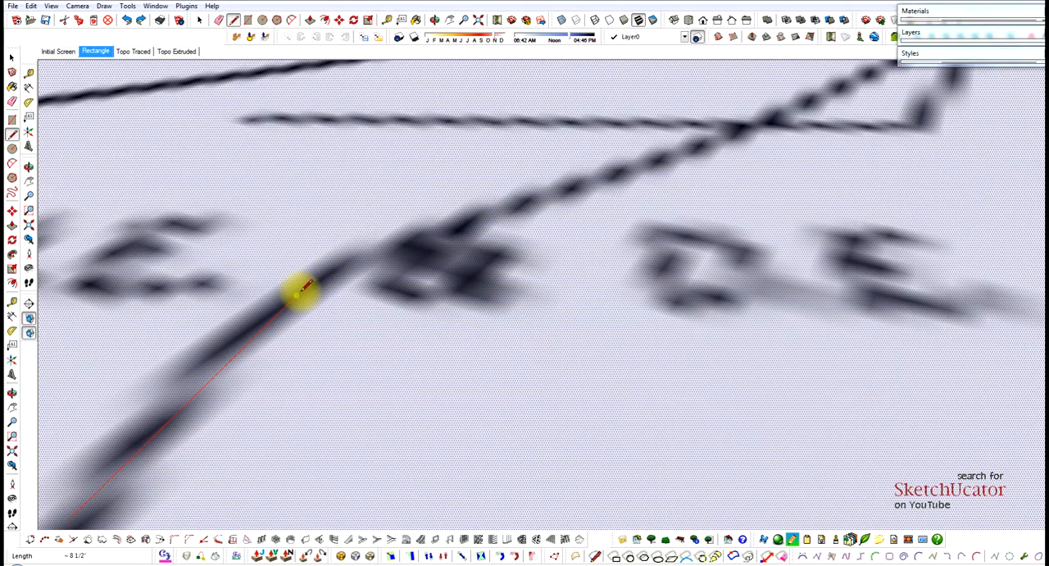
Trace the 694 contour around the bend by the ampersand of the P.U.E. & D.E. label in two short segments, the second about 2' 5" long.
{"action": "left_click", "coordinate": [296, 294]}
{"action": "scroll", "coordinate": [443, 221], "scroll_direction": "up", "scroll_amount": 3}
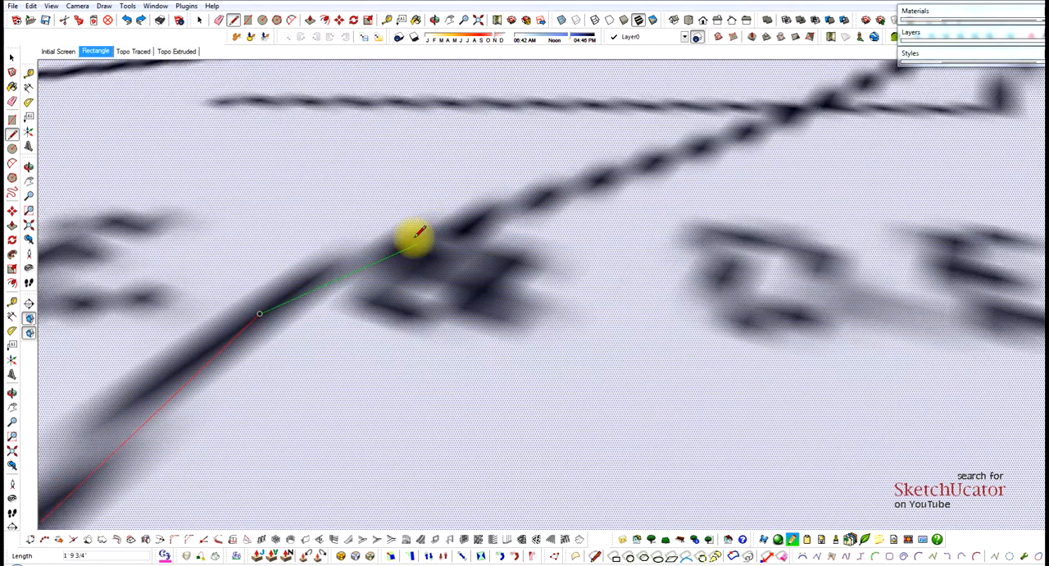
{"action": "left_click", "coordinate": [386, 236]}
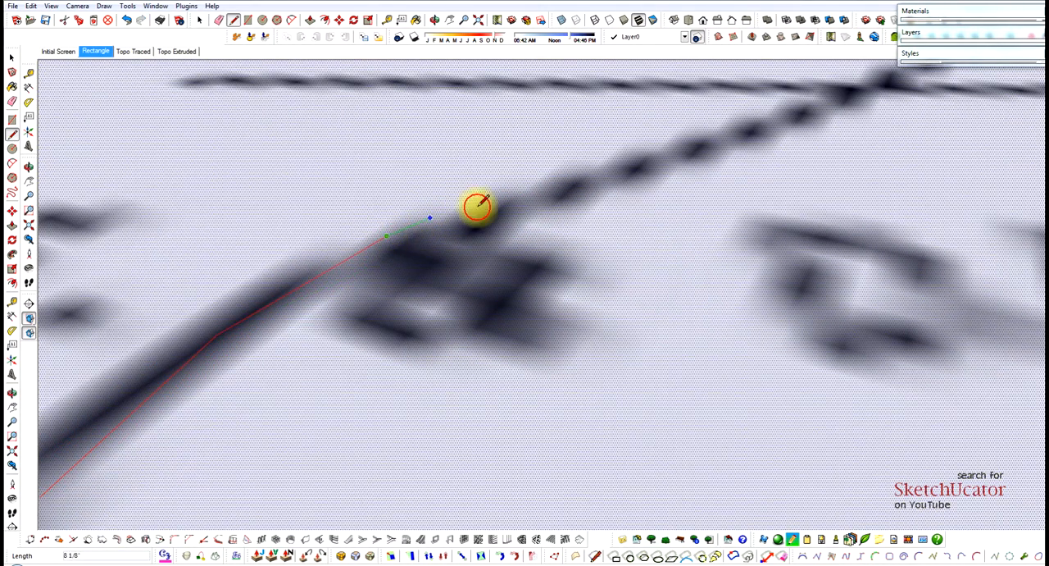
{"action": "left_click", "coordinate": [609, 171]}
{"action": "scroll", "coordinate": [352, 307], "scroll_direction": "down", "scroll_amount": 3}
{"action": "scroll", "coordinate": [410, 263], "scroll_direction": "down", "scroll_amount": 2}
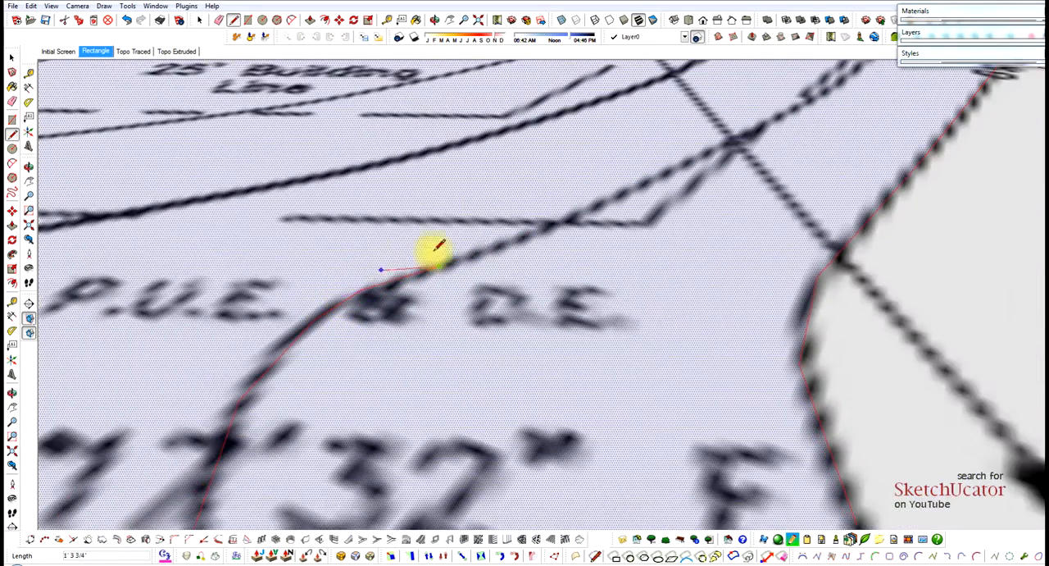
Continue the 694 contour trace to and beyond the dashed easement line in two segments, the second about 6' 10" long.
{"action": "scroll", "coordinate": [532, 232], "scroll_direction": "up", "scroll_amount": 5}
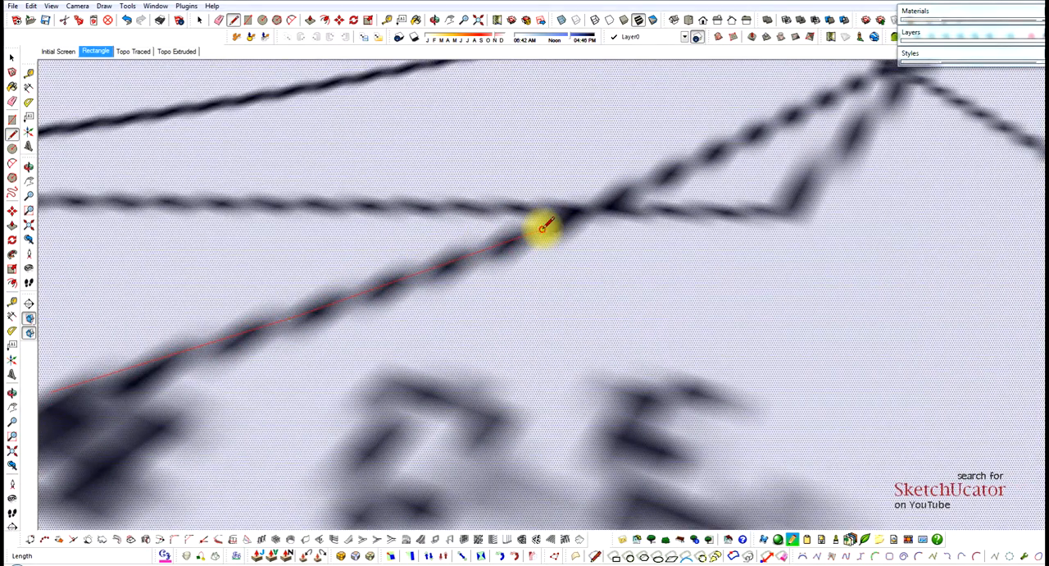
{"action": "left_click", "coordinate": [542, 227]}
{"action": "scroll", "coordinate": [498, 265], "scroll_direction": "down", "scroll_amount": 3}
{"action": "scroll", "coordinate": [644, 182], "scroll_direction": "up", "scroll_amount": 2}
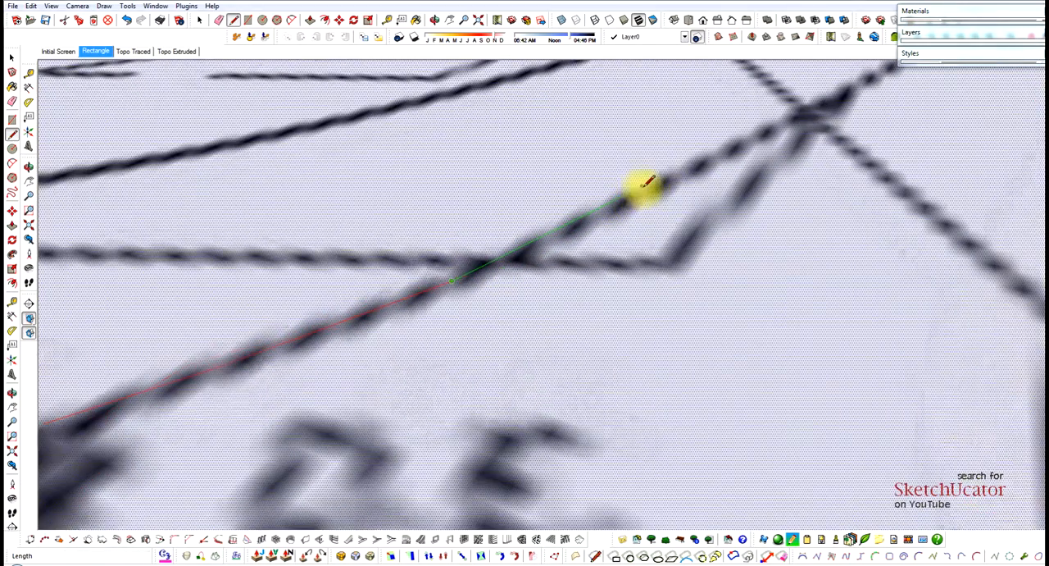
{"action": "scroll", "coordinate": [680, 174], "scroll_direction": "up", "scroll_amount": 3}
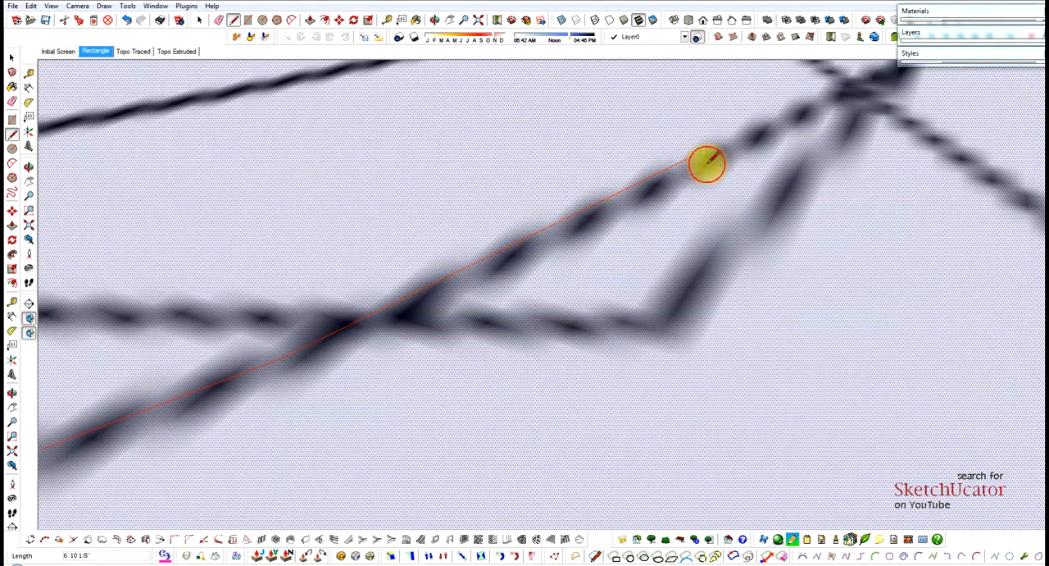
{"action": "left_click", "coordinate": [707, 164]}
Extend the 694 contour trace across the arrow leader of the (692.5) label with segments about 9' 2" and 8' long.
{"action": "scroll", "coordinate": [611, 239], "scroll_direction": "down", "scroll_amount": 4}
{"action": "scroll", "coordinate": [773, 164], "scroll_direction": "up", "scroll_amount": 2}
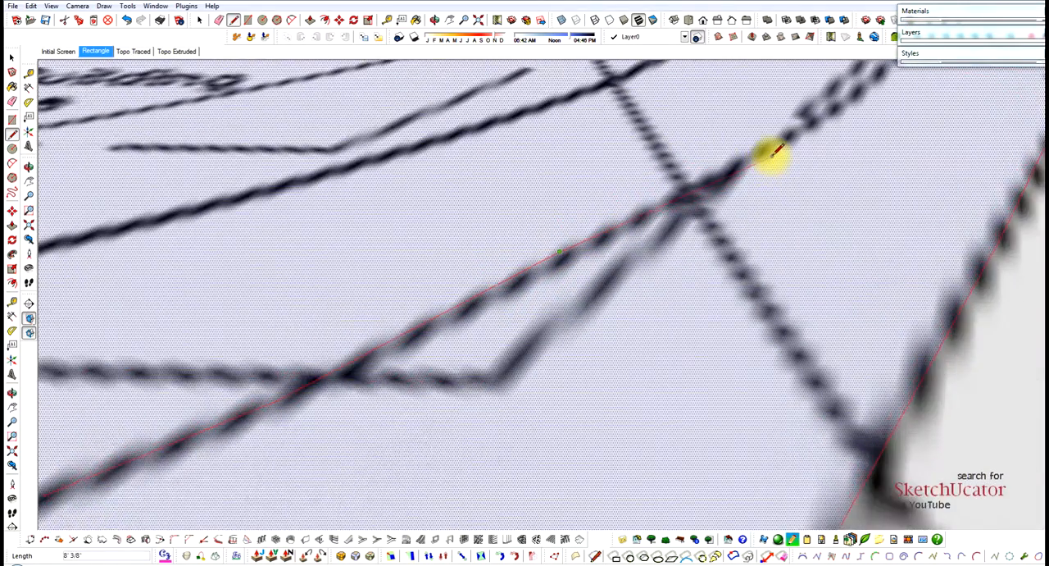
{"action": "scroll", "coordinate": [778, 146], "scroll_direction": "up", "scroll_amount": 2}
{"action": "scroll", "coordinate": [787, 135], "scroll_direction": "up", "scroll_amount": 3}
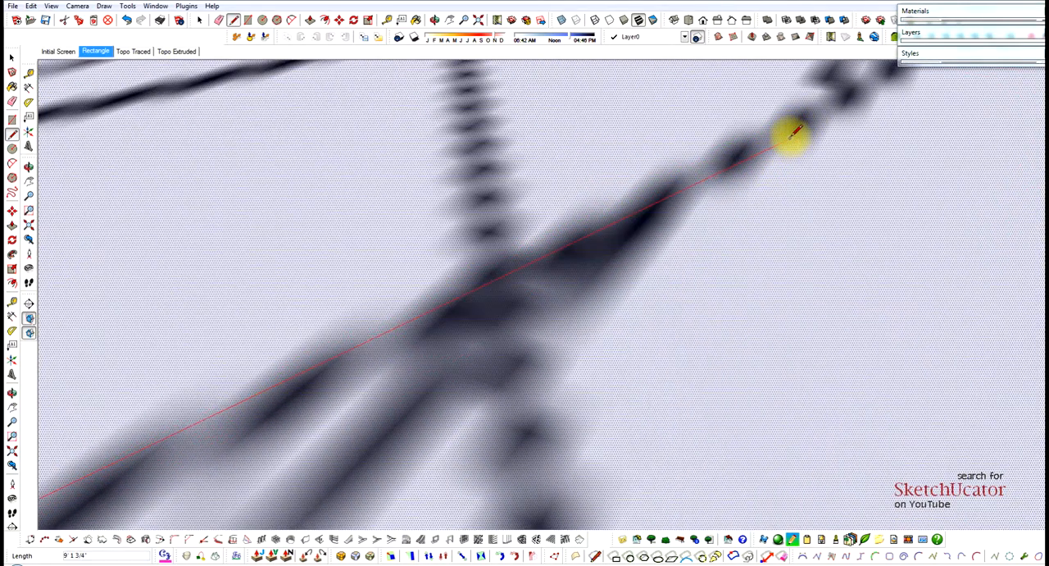
{"action": "scroll", "coordinate": [534, 300], "scroll_direction": "down", "scroll_amount": 5}
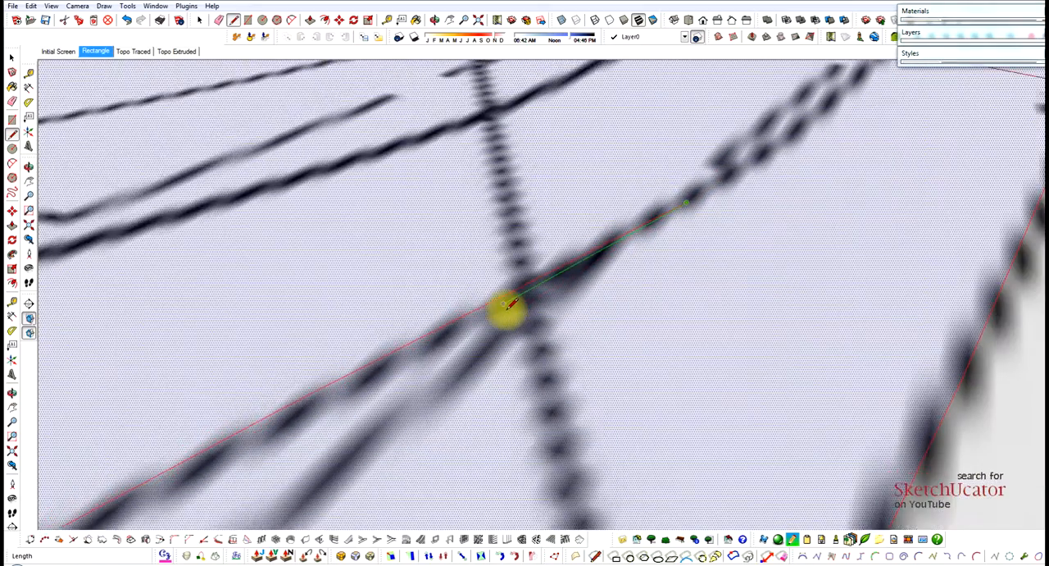
{"action": "scroll", "coordinate": [659, 222], "scroll_direction": "up", "scroll_amount": 2}
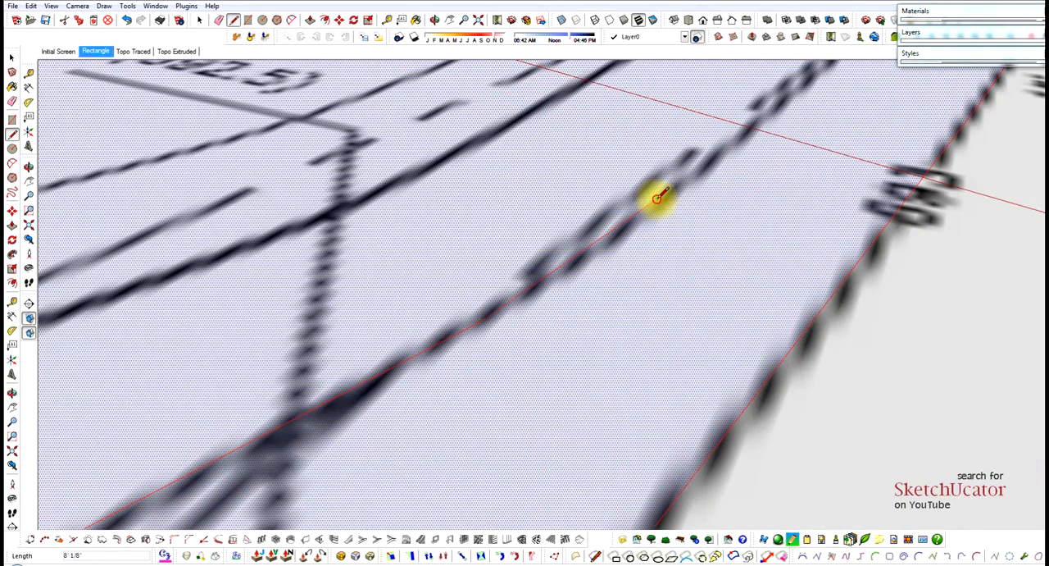
Carry the 694 contour trace through its elevation label to the 48.2' dimension line with segments about 11' 2" and 15' 11" long.
{"action": "scroll", "coordinate": [639, 213], "scroll_direction": "down", "scroll_amount": 3}
{"action": "scroll", "coordinate": [714, 145], "scroll_direction": "up", "scroll_amount": 2}
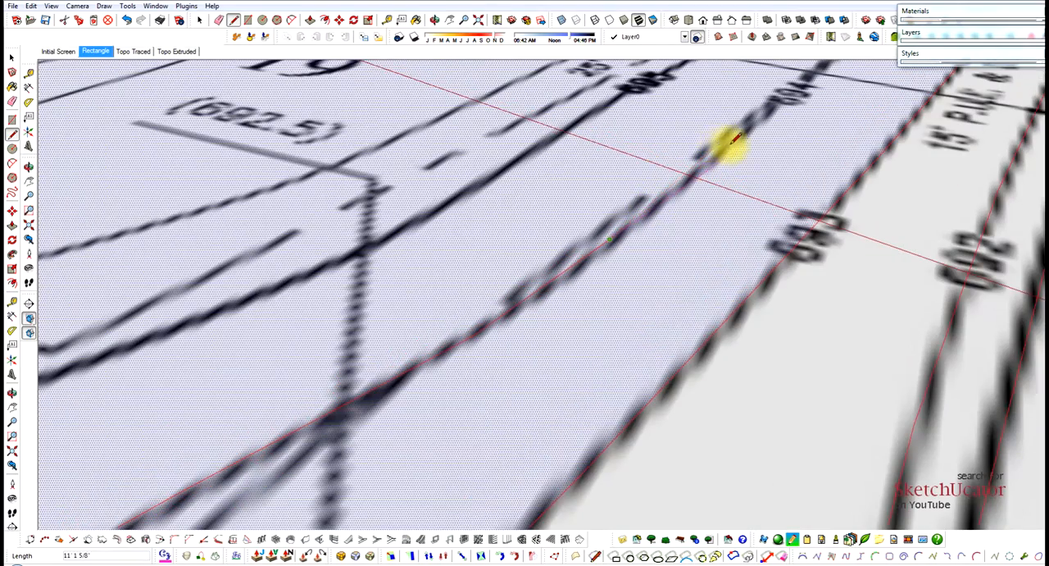
{"action": "scroll", "coordinate": [719, 160], "scroll_direction": "down", "scroll_amount": 3}
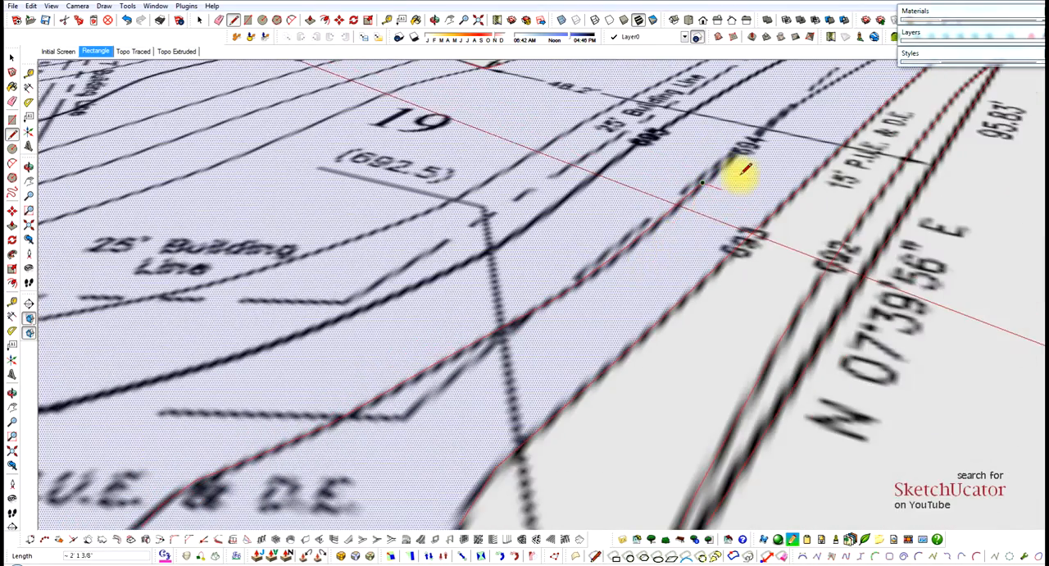
{"action": "scroll", "coordinate": [754, 147], "scroll_direction": "up", "scroll_amount": 3}
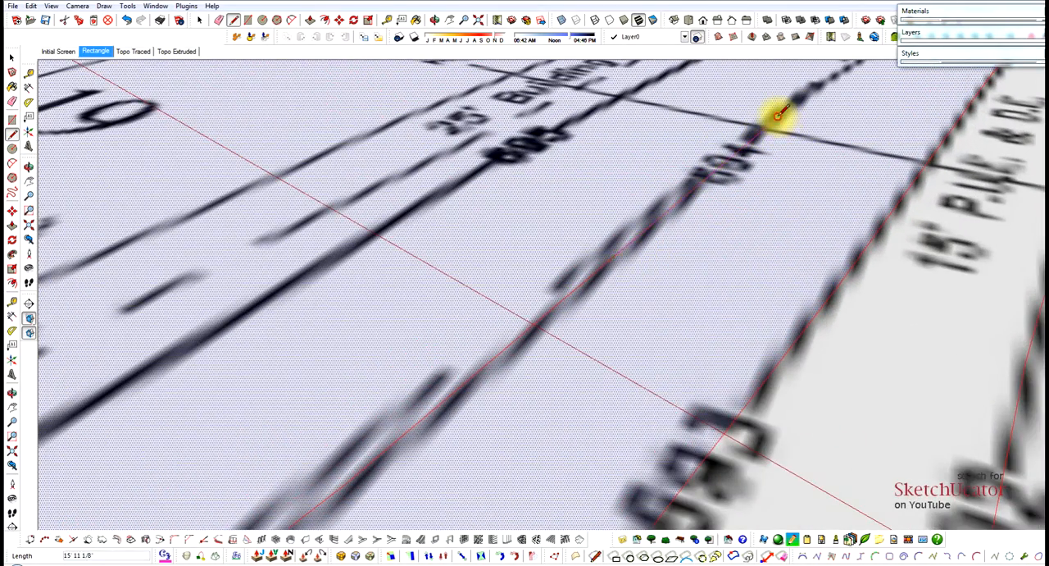
{"action": "scroll", "coordinate": [777, 115], "scroll_direction": "down", "scroll_amount": 3}
Continue the 694 contour trace beyond the 48.2' dimension line in two segments, the second about 15' 4" long.
{"action": "scroll", "coordinate": [765, 152], "scroll_direction": "up", "scroll_amount": 3}
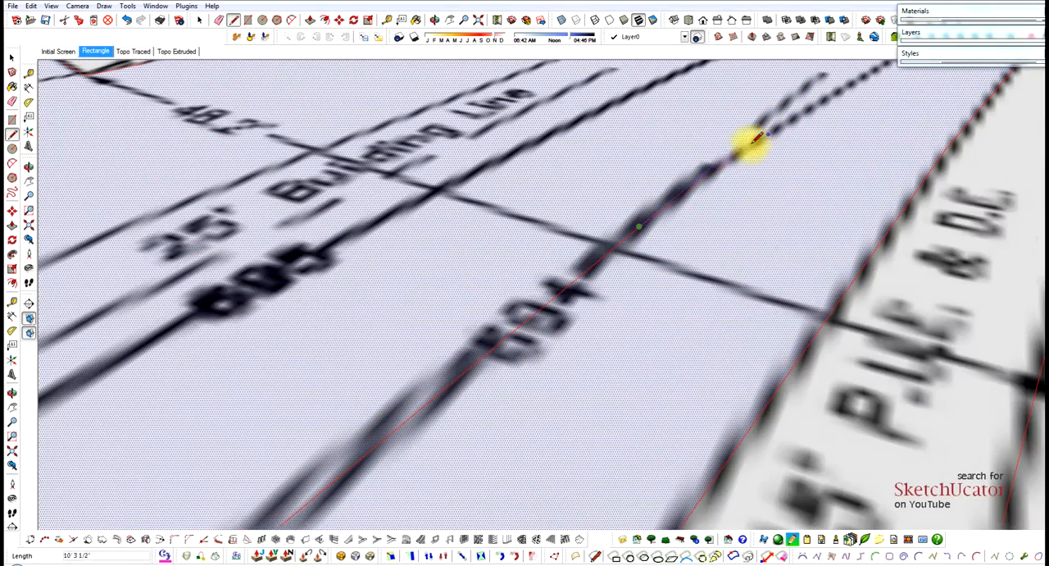
{"action": "scroll", "coordinate": [713, 160], "scroll_direction": "up", "scroll_amount": 1}
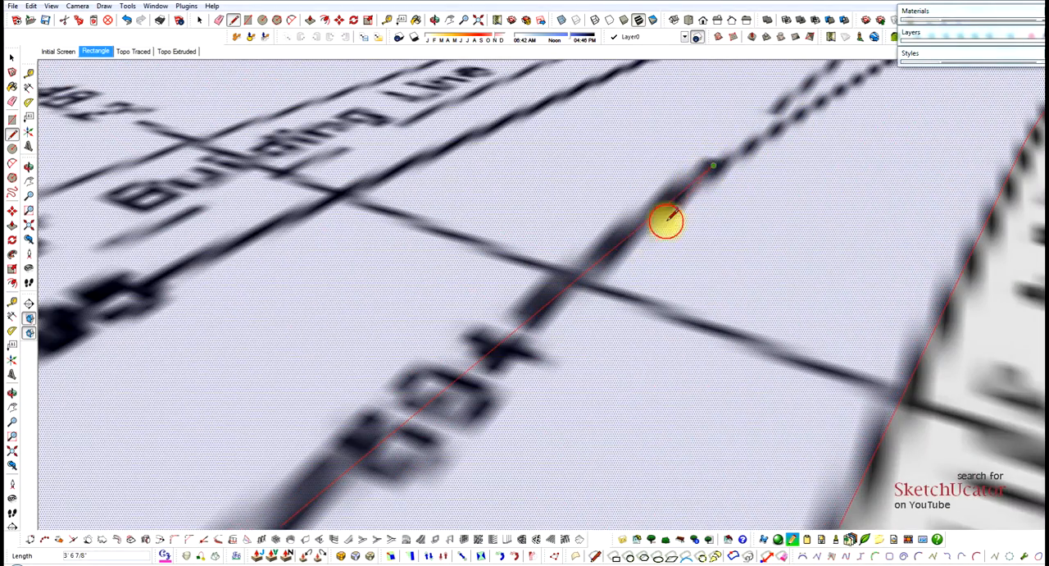
{"action": "scroll", "coordinate": [655, 225], "scroll_direction": "down", "scroll_amount": 3}
{"action": "scroll", "coordinate": [799, 127], "scroll_direction": "up", "scroll_amount": 4}
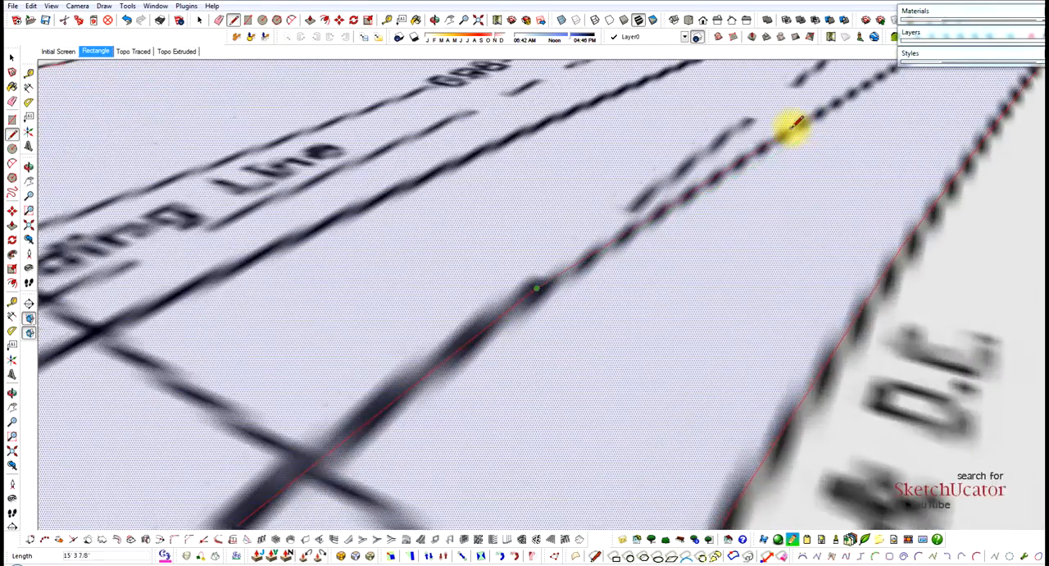
{"action": "scroll", "coordinate": [797, 123], "scroll_direction": "up", "scroll_amount": 1}
{"action": "scroll", "coordinate": [647, 274], "scroll_direction": "down", "scroll_amount": 2}
{"action": "scroll", "coordinate": [636, 285], "scroll_direction": "down", "scroll_amount": 2}
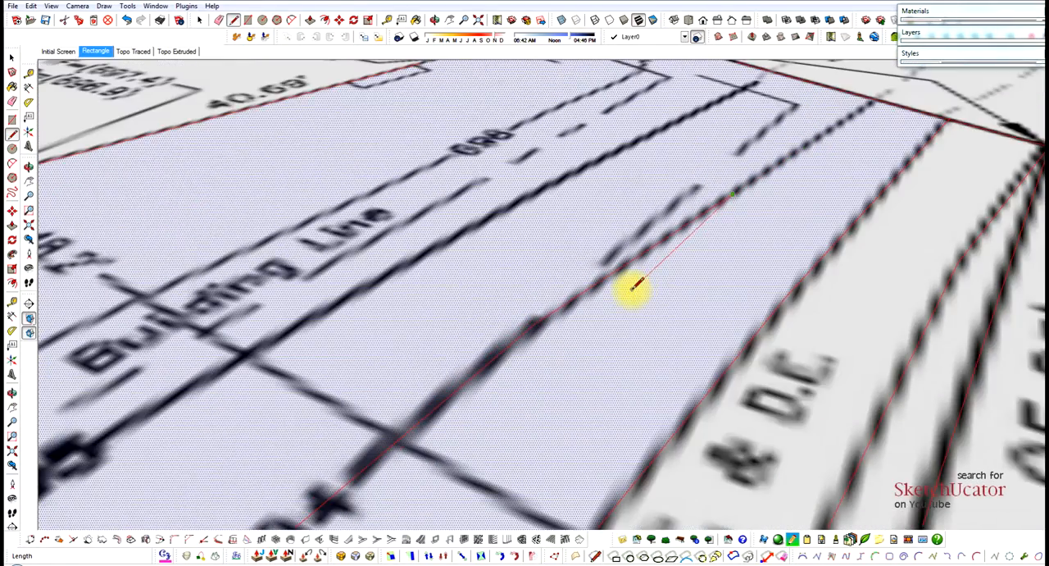
Finish the 694 contour with a segment about 19' 9" long ending on the far lot boundary.
{"action": "scroll", "coordinate": [773, 187], "scroll_direction": "down", "scroll_amount": 2}
{"action": "scroll", "coordinate": [778, 169], "scroll_direction": "up", "scroll_amount": 3}
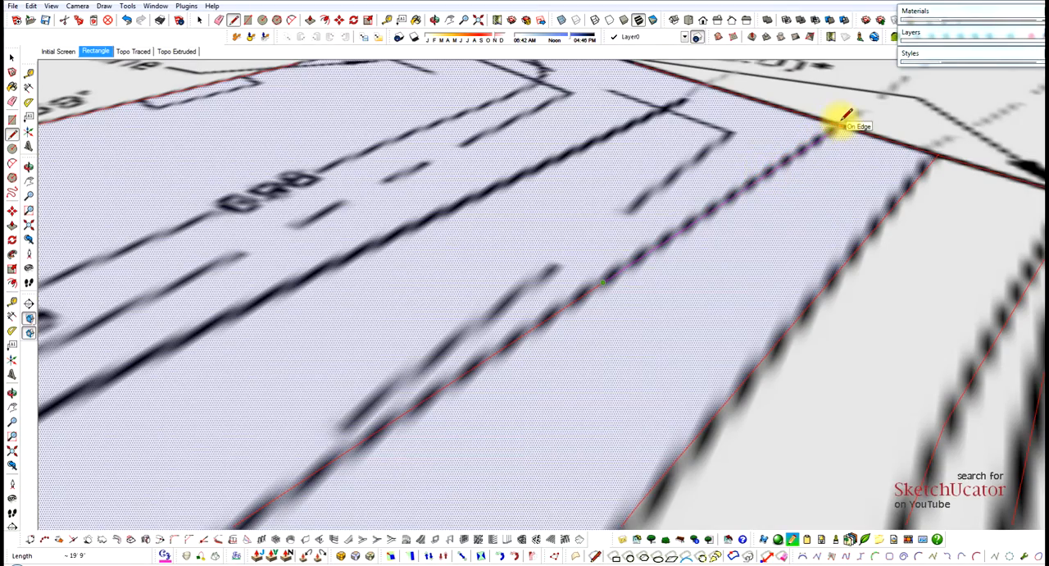
{"action": "scroll", "coordinate": [844, 116], "scroll_direction": "down", "scroll_amount": 5}
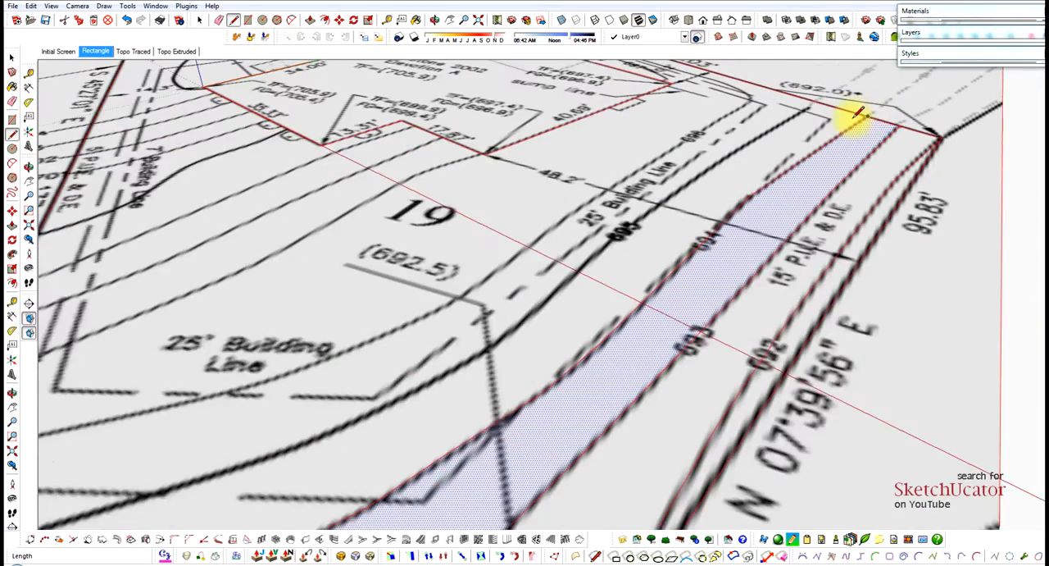
Start the 695 contour on the 37.07' lot edge and trace its curve with segments about 3' 6", 2' 7" and 4' 8" long.
{"action": "scroll", "coordinate": [511, 276], "scroll_direction": "down", "scroll_amount": 3}
{"action": "scroll", "coordinate": [341, 414], "scroll_direction": "up", "scroll_amount": 5}
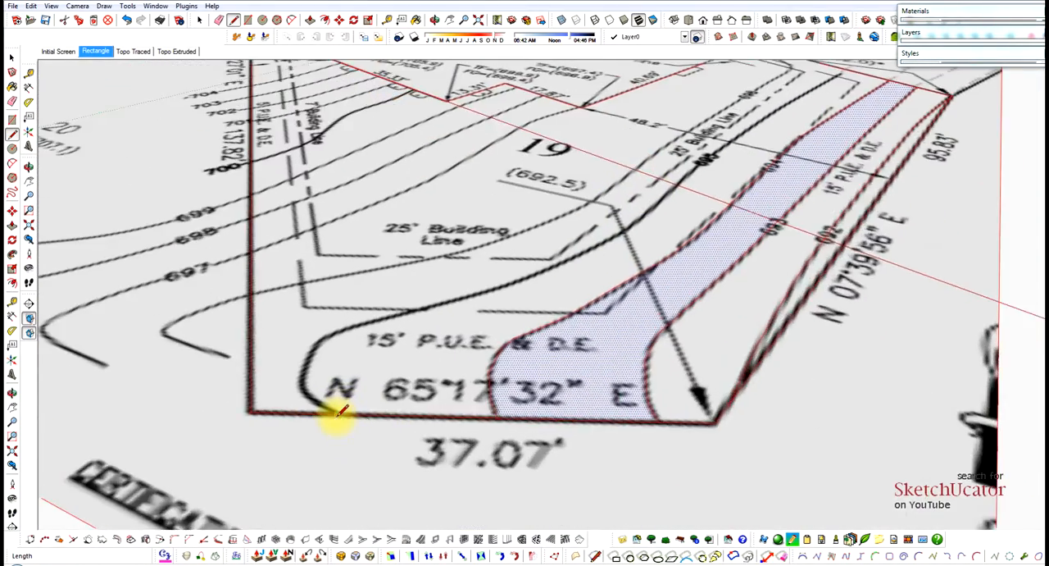
{"action": "scroll", "coordinate": [301, 392], "scroll_direction": "up", "scroll_amount": 1}
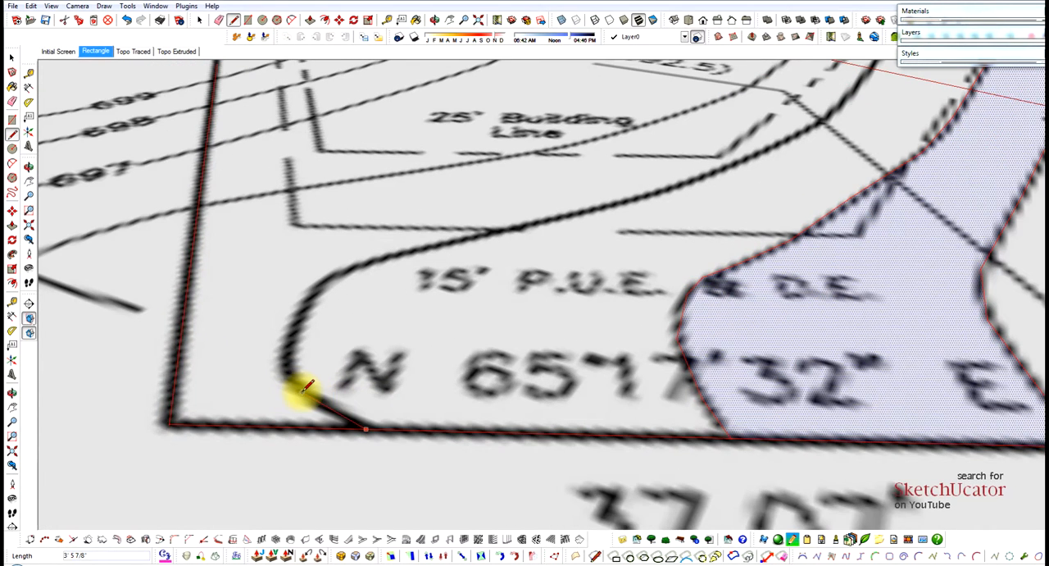
{"action": "left_click", "coordinate": [301, 392]}
{"action": "scroll", "coordinate": [298, 341], "scroll_direction": "up", "scroll_amount": 2}
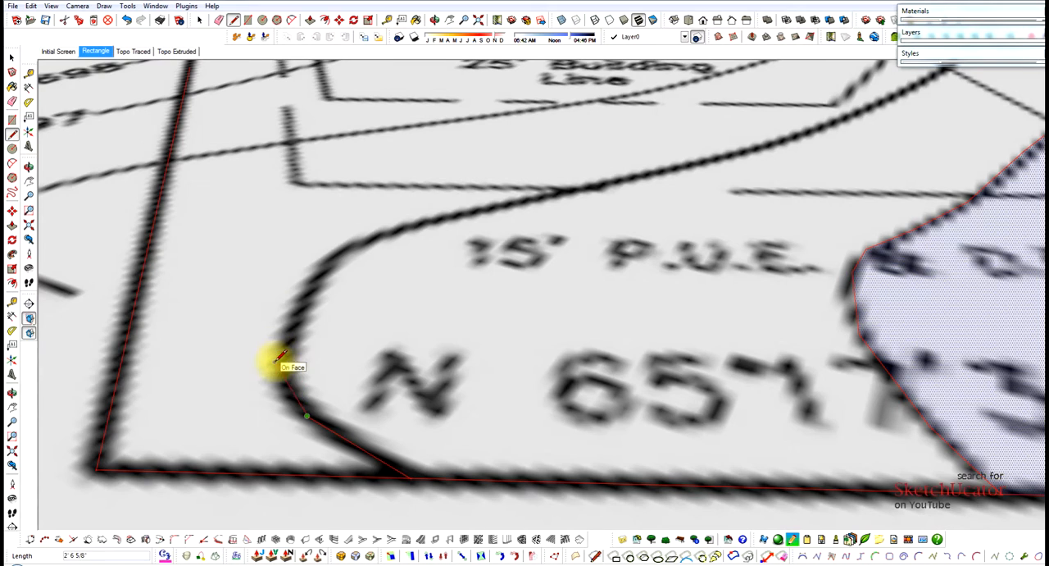
{"action": "left_click", "coordinate": [279, 362]}
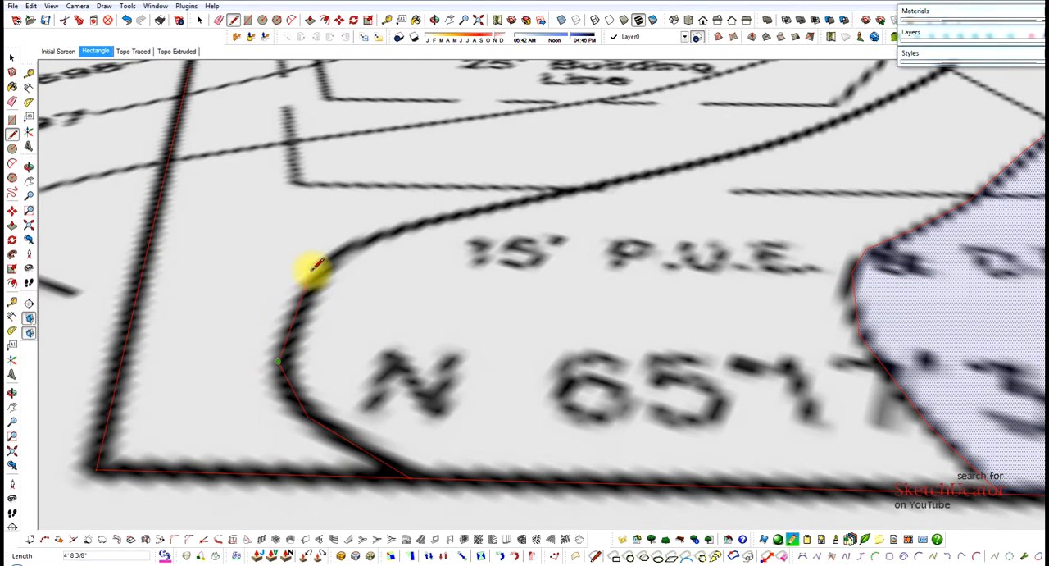
{"action": "left_click", "coordinate": [312, 270]}
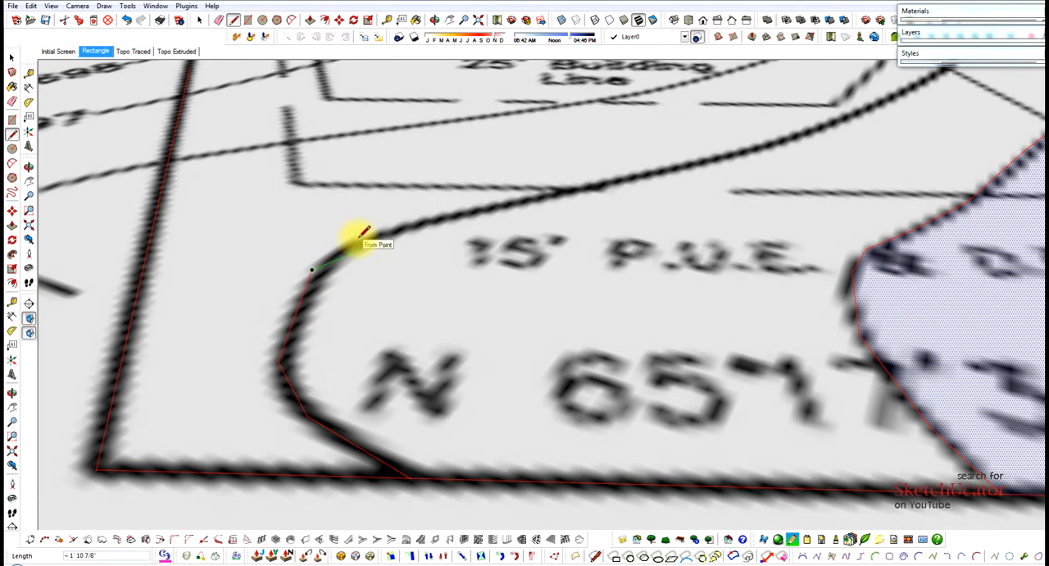
Trace the 695 contour around the bend beside the 15' P.U.E. label with a short segment and one about 12' 4" long.
{"action": "scroll", "coordinate": [359, 239], "scroll_direction": "up", "scroll_amount": 3}
{"action": "left_click", "coordinate": [363, 239]}
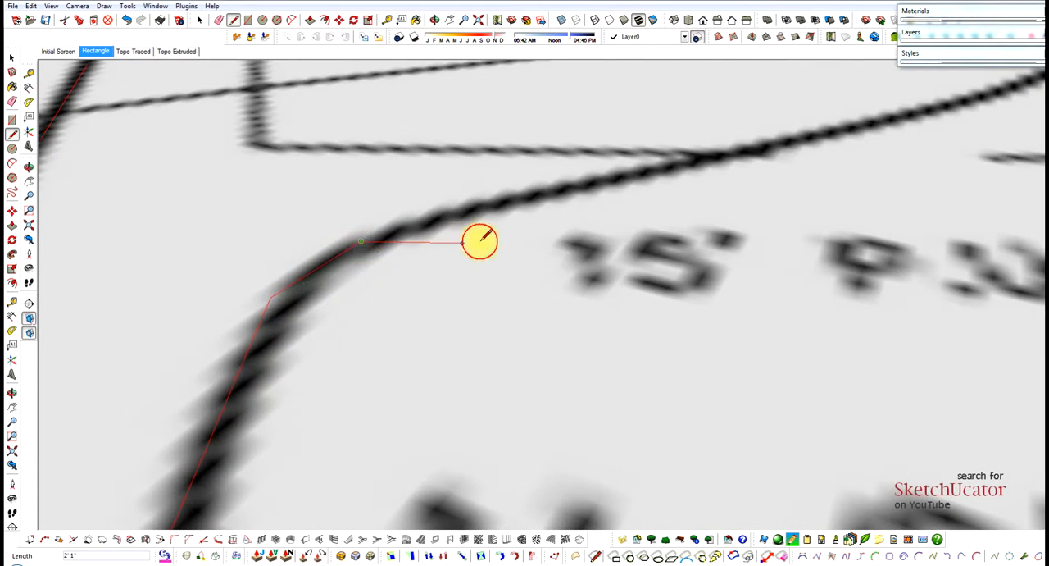
{"action": "scroll", "coordinate": [467, 239], "scroll_direction": "down", "scroll_amount": 2}
{"action": "left_click", "coordinate": [391, 243]}
{"action": "scroll", "coordinate": [391, 243], "scroll_direction": "down", "scroll_amount": 2}
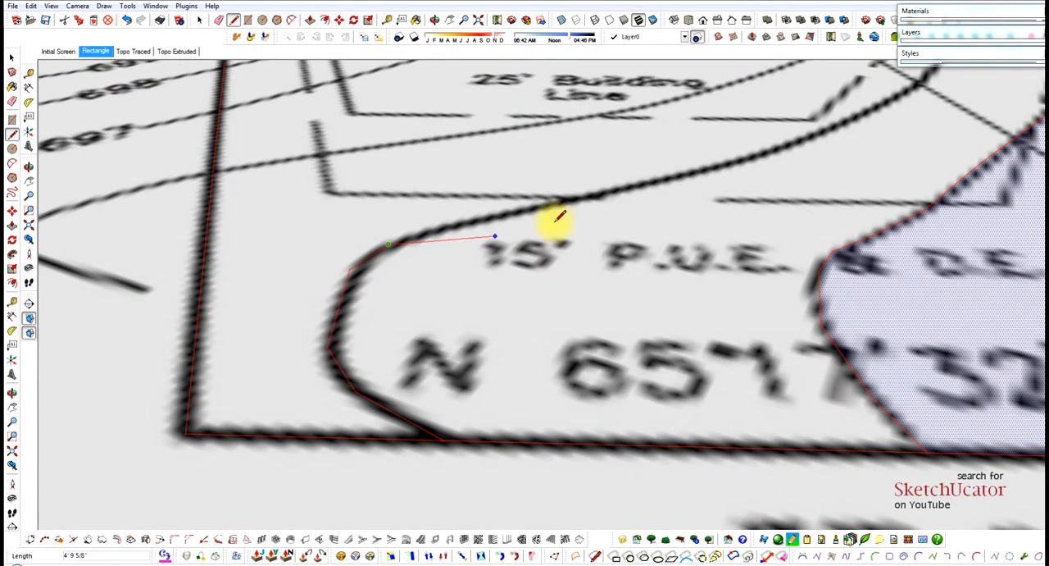
{"action": "left_click", "coordinate": [668, 177]}
Continue the 695 contour trace with a segment about 10' 1" long and another crossing the (692.5) label's leader.
{"action": "scroll", "coordinate": [740, 188], "scroll_direction": "down", "scroll_amount": 3}
{"action": "scroll", "coordinate": [785, 197], "scroll_direction": "up", "scroll_amount": 2}
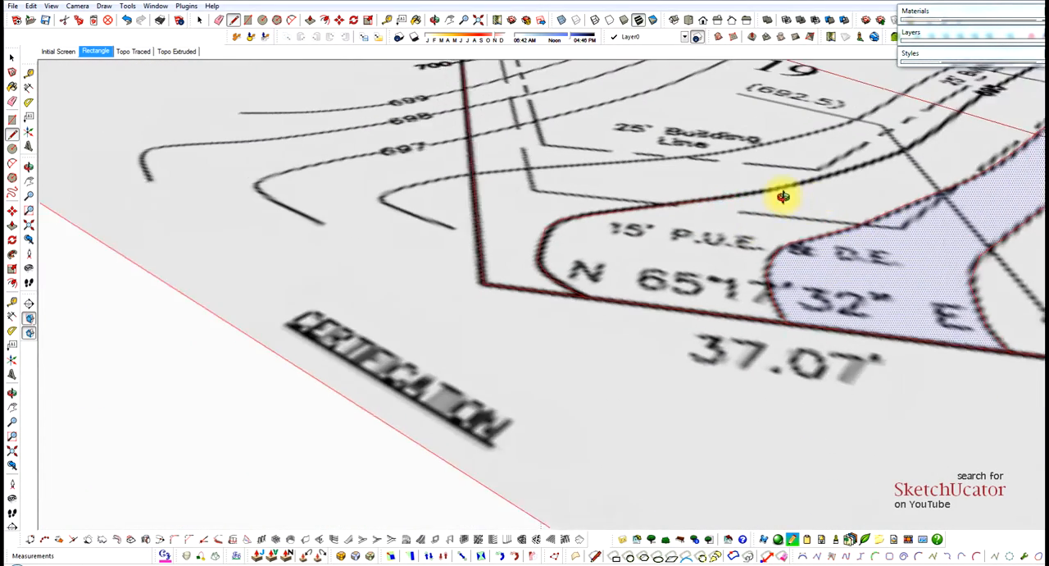
{"action": "scroll", "coordinate": [871, 210], "scroll_direction": "up", "scroll_amount": 5}
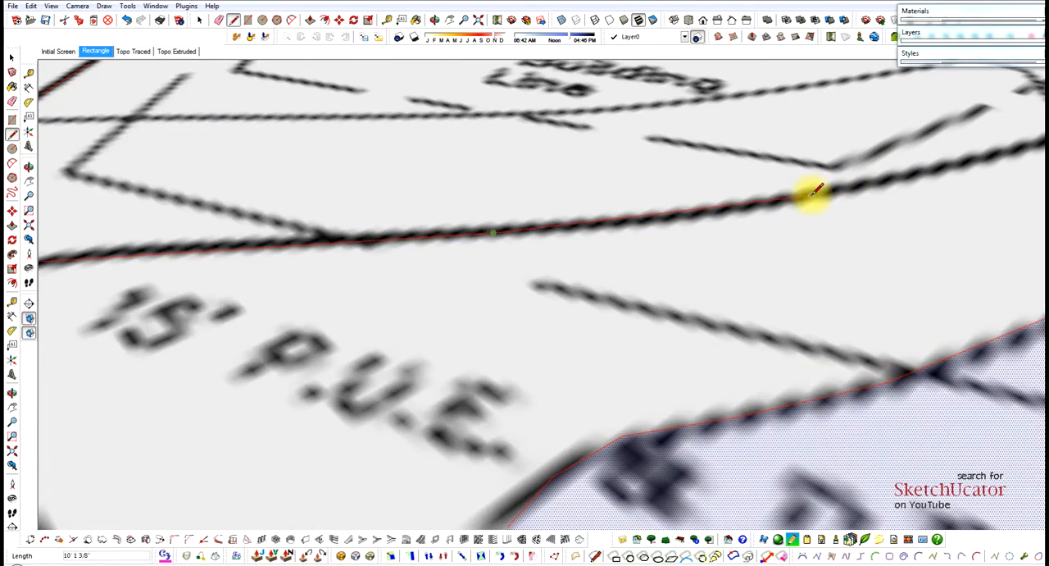
{"action": "left_click", "coordinate": [812, 195]}
{"action": "scroll", "coordinate": [638, 260], "scroll_direction": "down", "scroll_amount": 3}
{"action": "scroll", "coordinate": [855, 201], "scroll_direction": "up", "scroll_amount": 3}
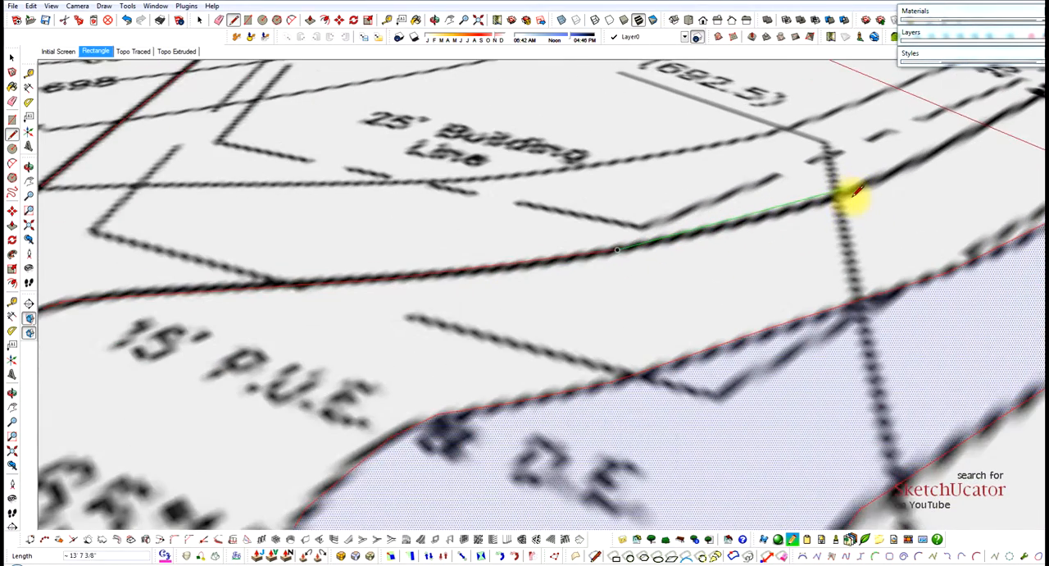
{"action": "left_click", "coordinate": [866, 183]}
Extend the 695 contour trace to its elevation label and across the 48.2' dimension line with segments about 21' 4" and 19' 8" long.
{"action": "scroll", "coordinate": [646, 255], "scroll_direction": "down", "scroll_amount": 3}
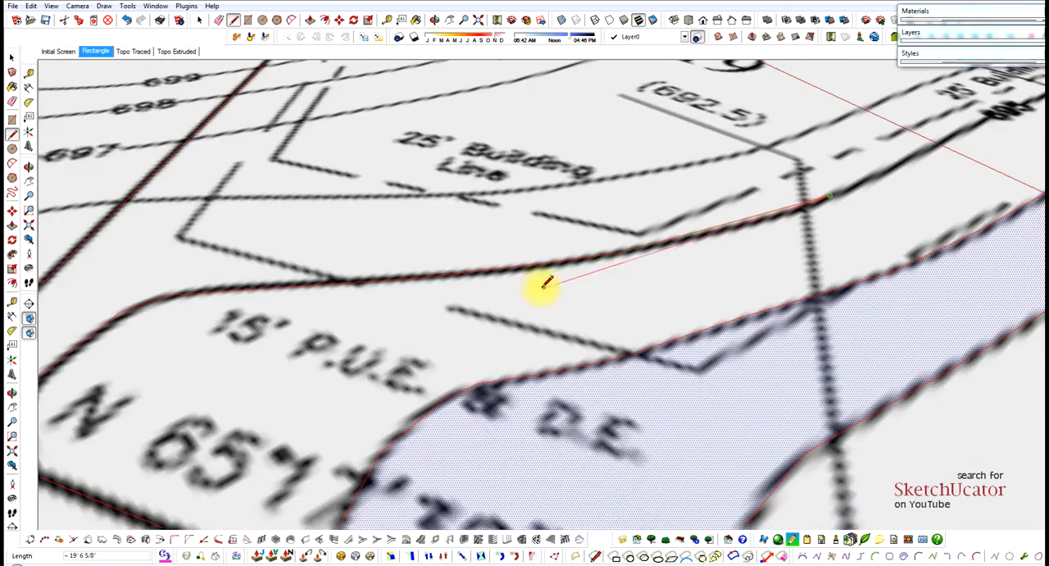
{"action": "scroll", "coordinate": [887, 160], "scroll_direction": "up", "scroll_amount": 4}
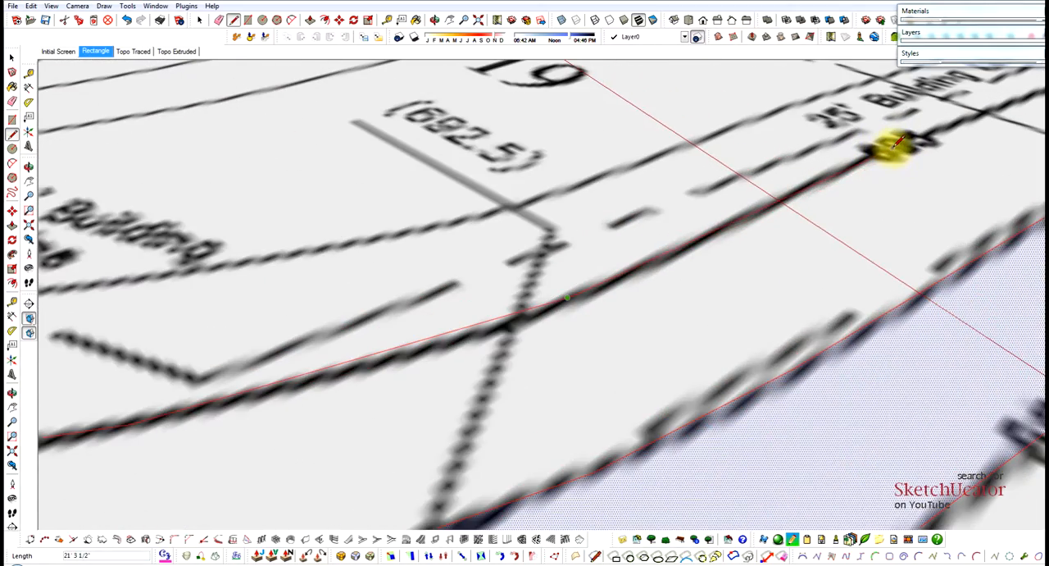
{"action": "scroll", "coordinate": [892, 146], "scroll_direction": "down", "scroll_amount": 4}
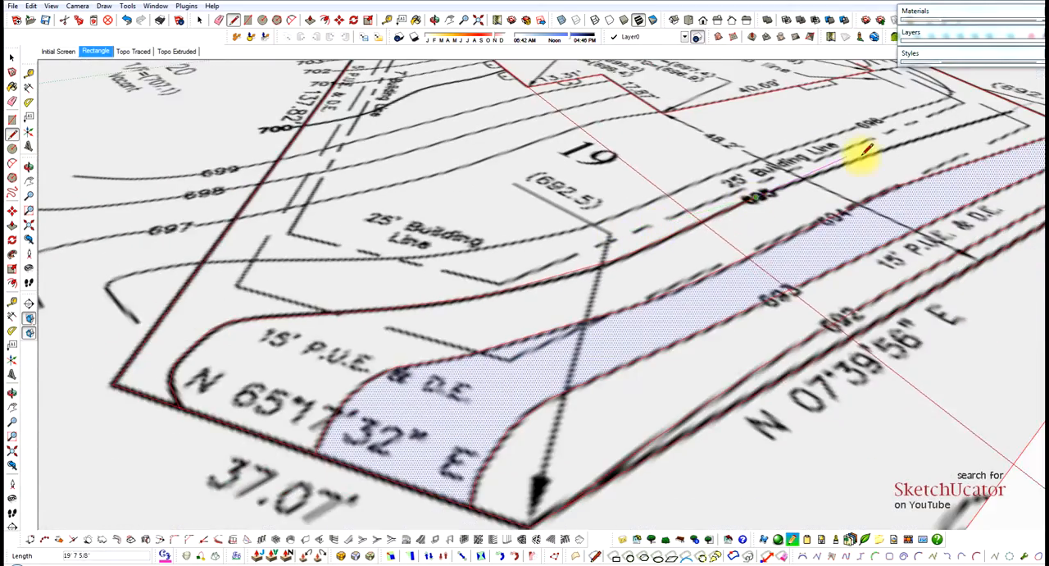
{"action": "scroll", "coordinate": [869, 152], "scroll_direction": "up", "scroll_amount": 3}
{"action": "scroll", "coordinate": [879, 147], "scroll_direction": "up", "scroll_amount": 2}
{"action": "scroll", "coordinate": [703, 246], "scroll_direction": "down", "scroll_amount": 4}
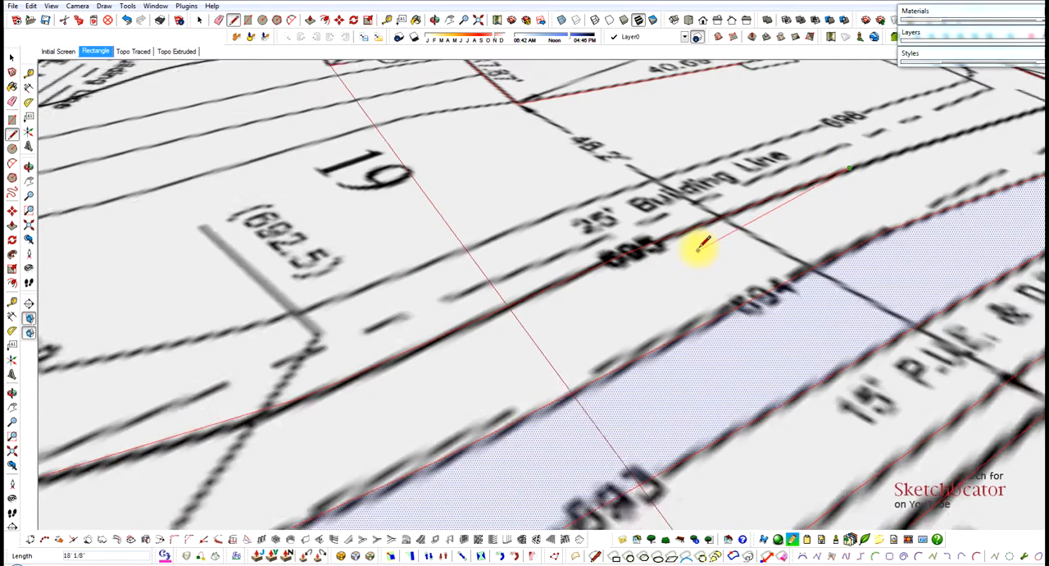
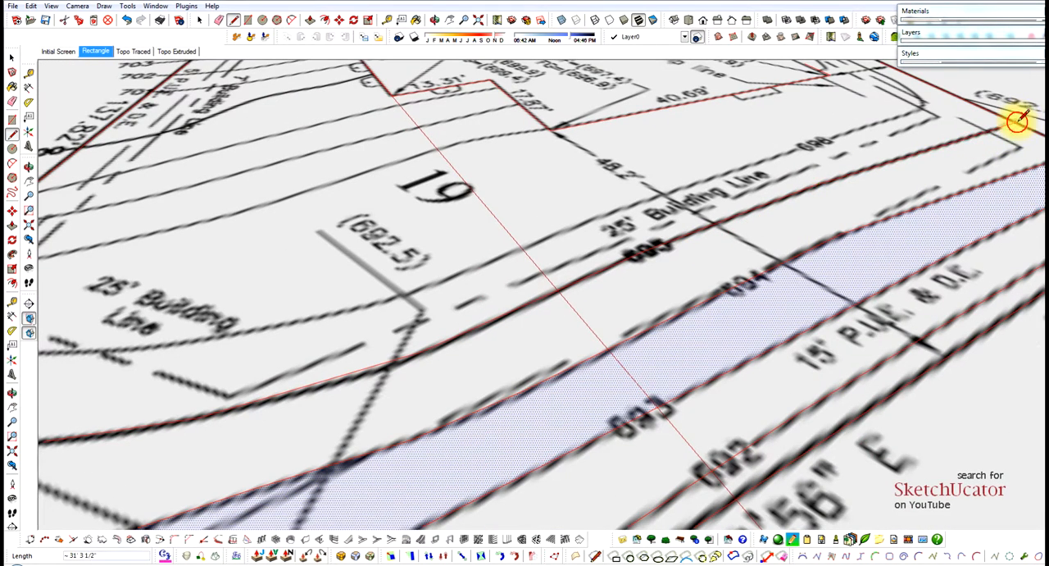
Finish the 695 contour on the 144.03' lot edge with a segment about 31' 3" long and select the face between contours 694 and 695.
{"action": "scroll", "coordinate": [1025, 123], "scroll_direction": "down", "scroll_amount": 4}
{"action": "key", "text": "space"}
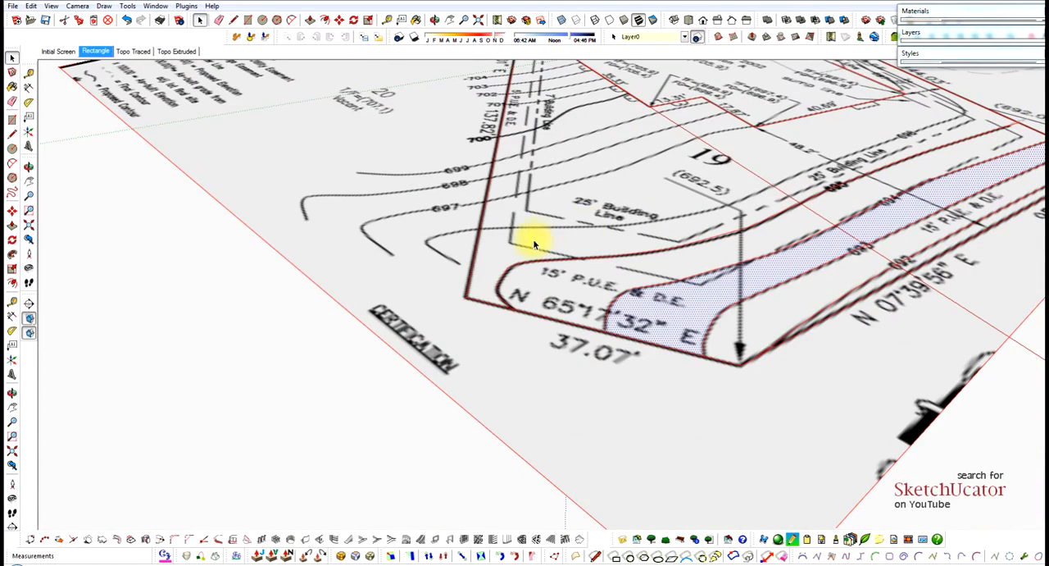
{"action": "left_click", "coordinate": [537, 280]}
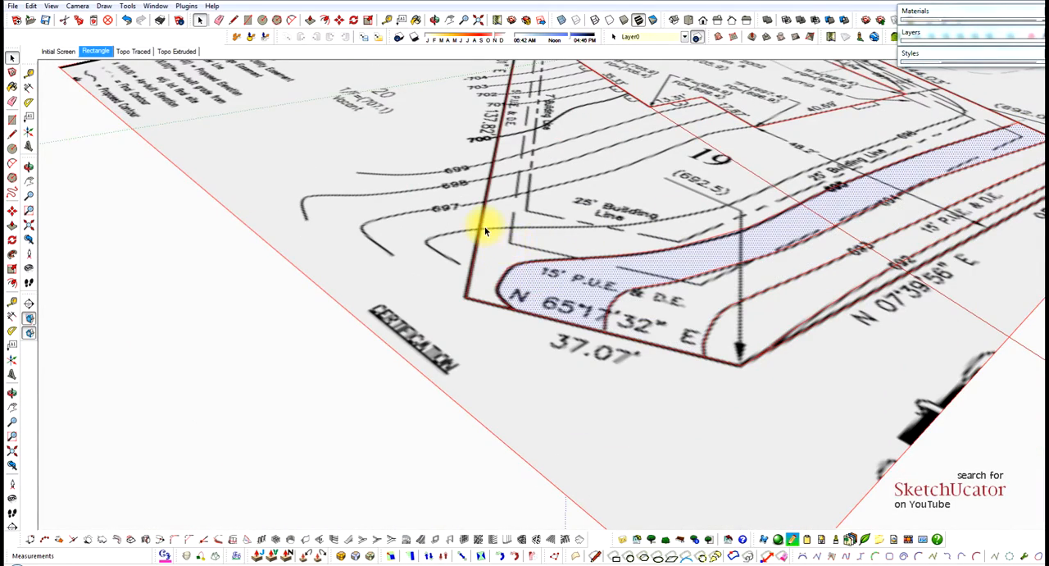
Start the 696 contour on the 137.82' lot edge with a segment about 15' 7" long and another beneath the 25' Building Line label.
{"action": "scroll", "coordinate": [480, 230], "scroll_direction": "up", "scroll_amount": 6}
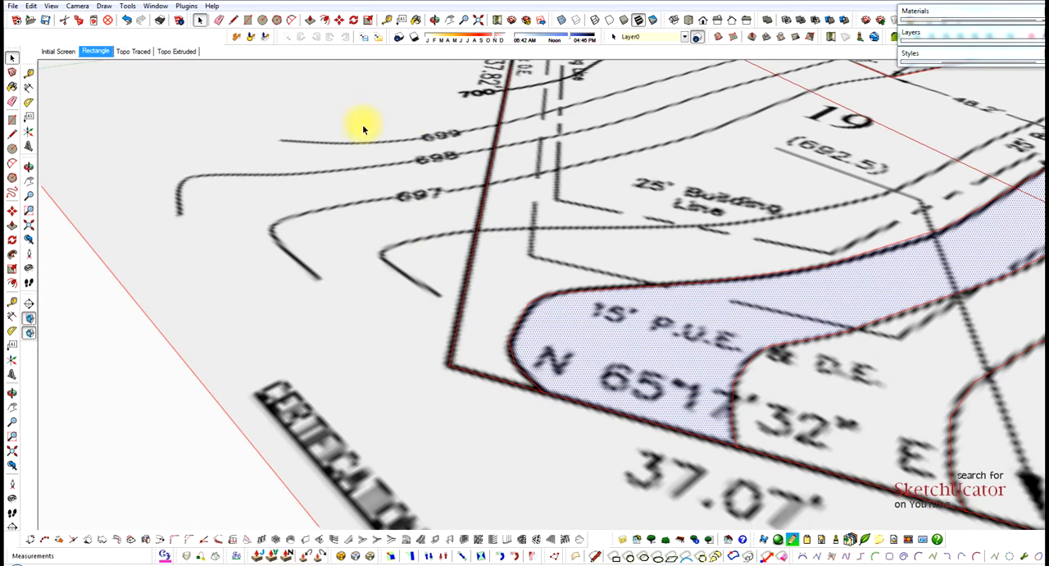
{"action": "scroll", "coordinate": [466, 232], "scroll_direction": "up", "scroll_amount": 4}
{"action": "key", "text": "l"}
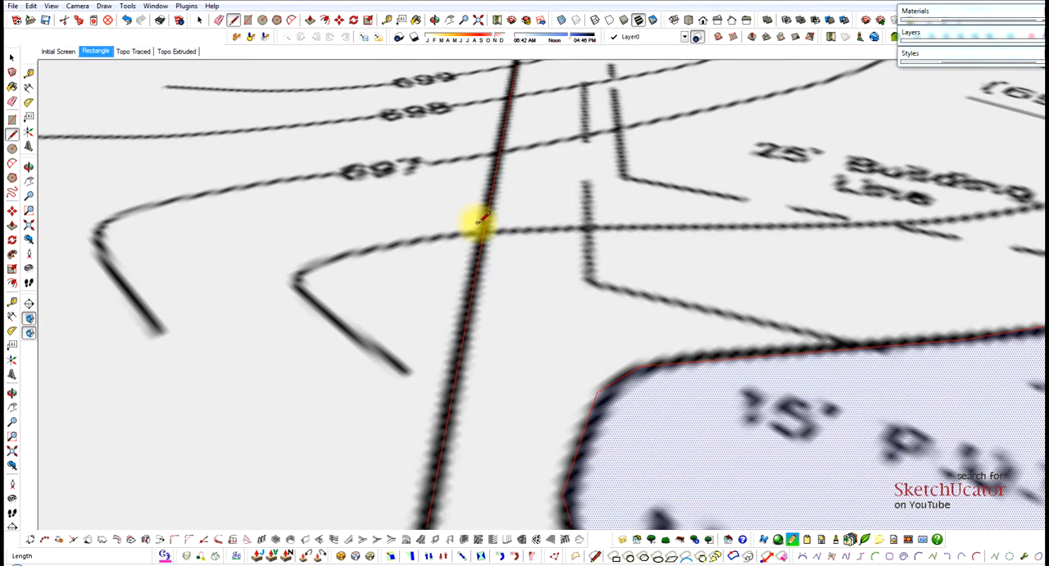
{"action": "left_click", "coordinate": [484, 229]}
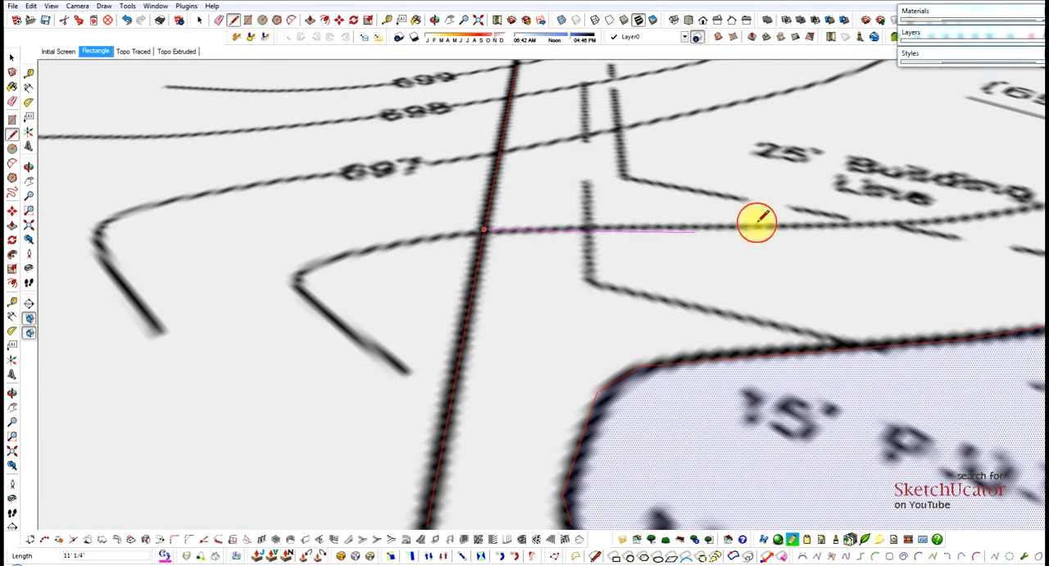
{"action": "left_click", "coordinate": [814, 226]}
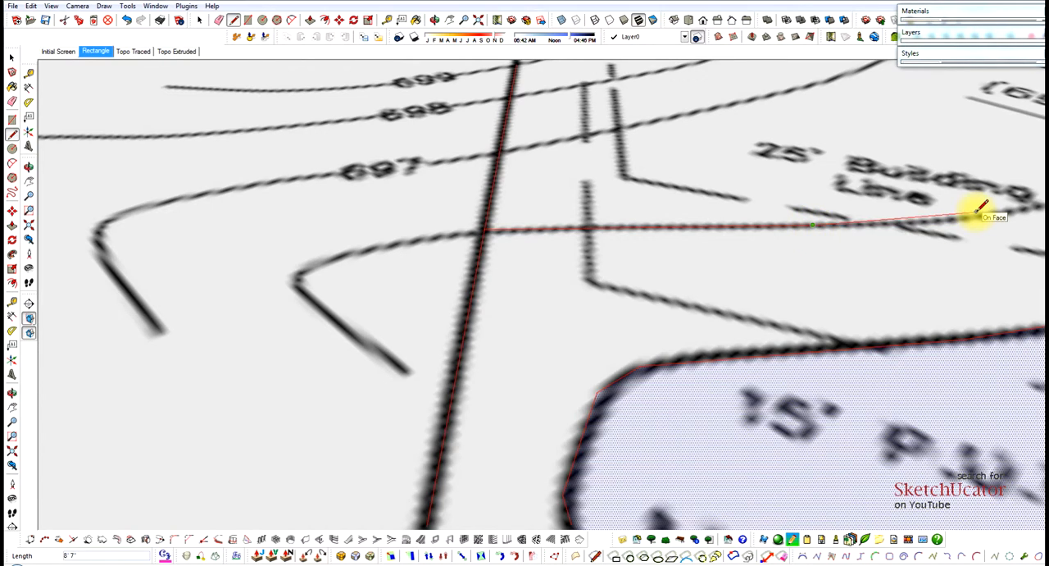
{"action": "scroll", "coordinate": [972, 214], "scroll_direction": "up", "scroll_amount": 3}
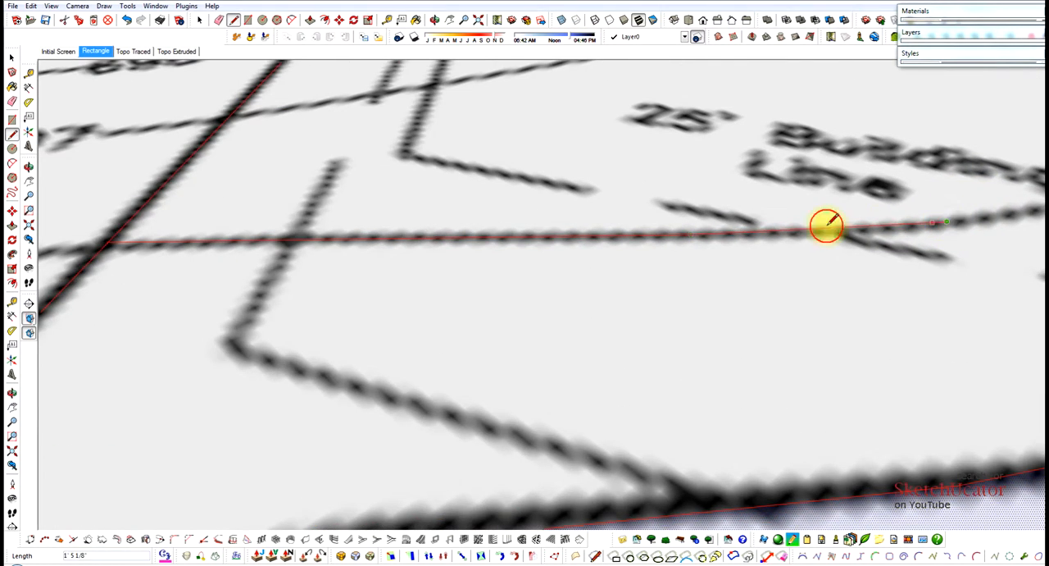
Continue the 696 contour trace along its curve past the 25' Building Line label to the (692.5) leader.
{"action": "scroll", "coordinate": [827, 222], "scroll_direction": "down", "scroll_amount": 4}
{"action": "scroll", "coordinate": [904, 216], "scroll_direction": "up", "scroll_amount": 2}
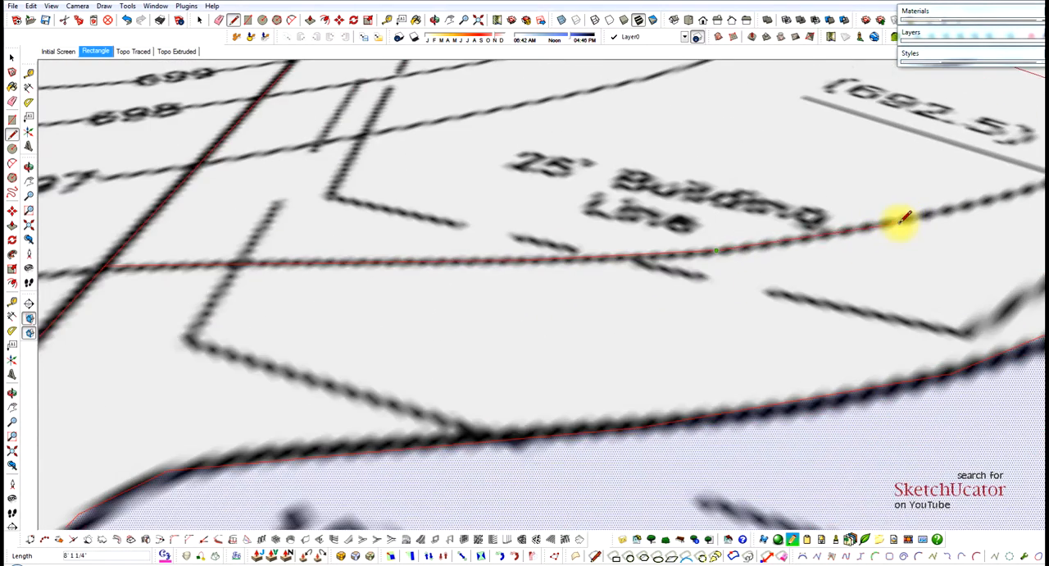
{"action": "scroll", "coordinate": [894, 223], "scroll_direction": "down", "scroll_amount": 3}
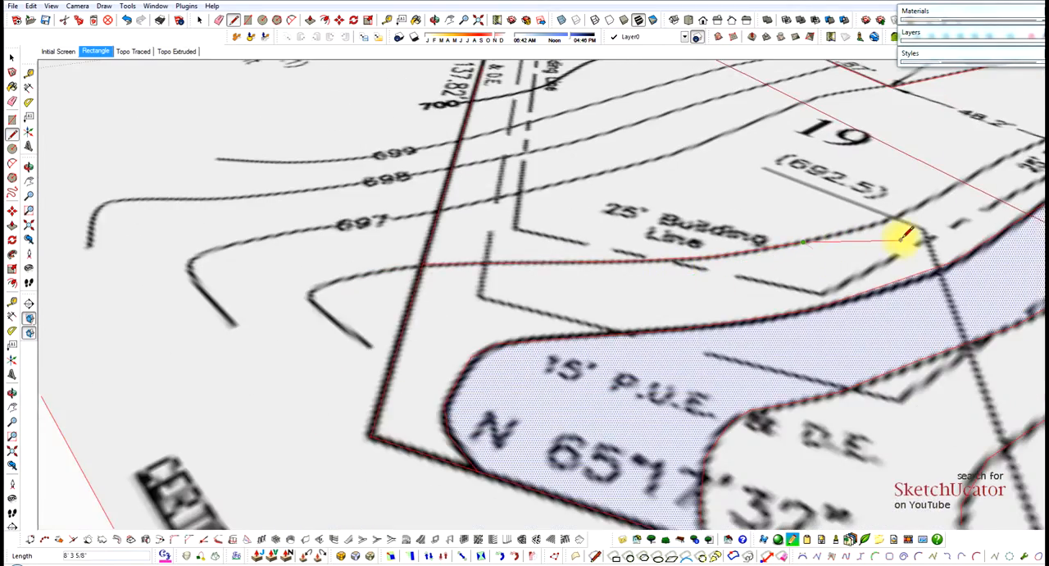
{"action": "scroll", "coordinate": [902, 223], "scroll_direction": "up", "scroll_amount": 3}
{"action": "scroll", "coordinate": [857, 222], "scroll_direction": "down", "scroll_amount": 4}
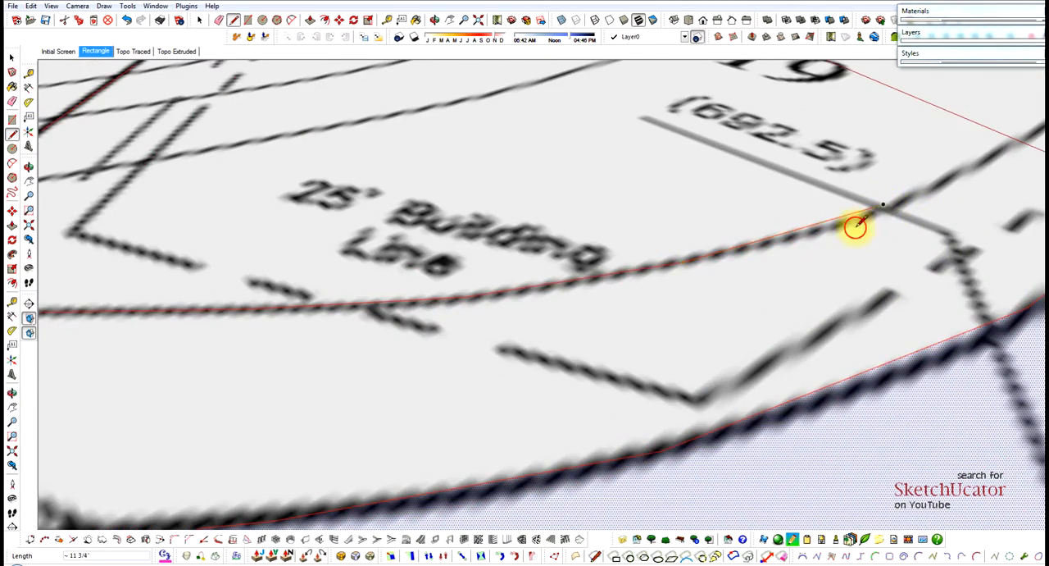
Extend the 696 contour across the 48.2' dimension line and through its elevation label with segments about 19' 3" and 24' 2" long.
{"action": "scroll", "coordinate": [873, 194], "scroll_direction": "up", "scroll_amount": 4}
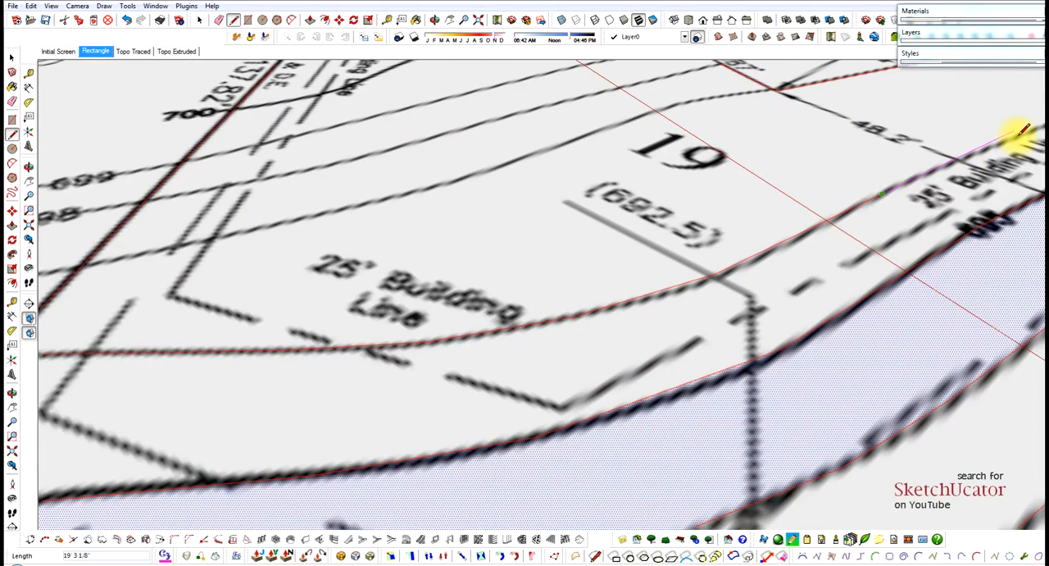
{"action": "scroll", "coordinate": [953, 162], "scroll_direction": "down", "scroll_amount": 4}
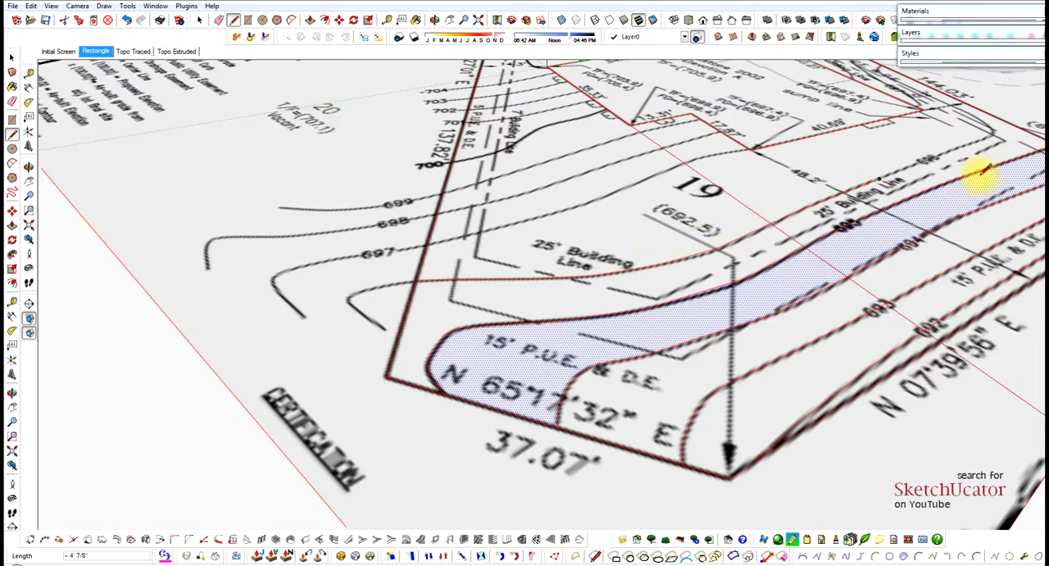
{"action": "scroll", "coordinate": [978, 148], "scroll_direction": "up", "scroll_amount": 4}
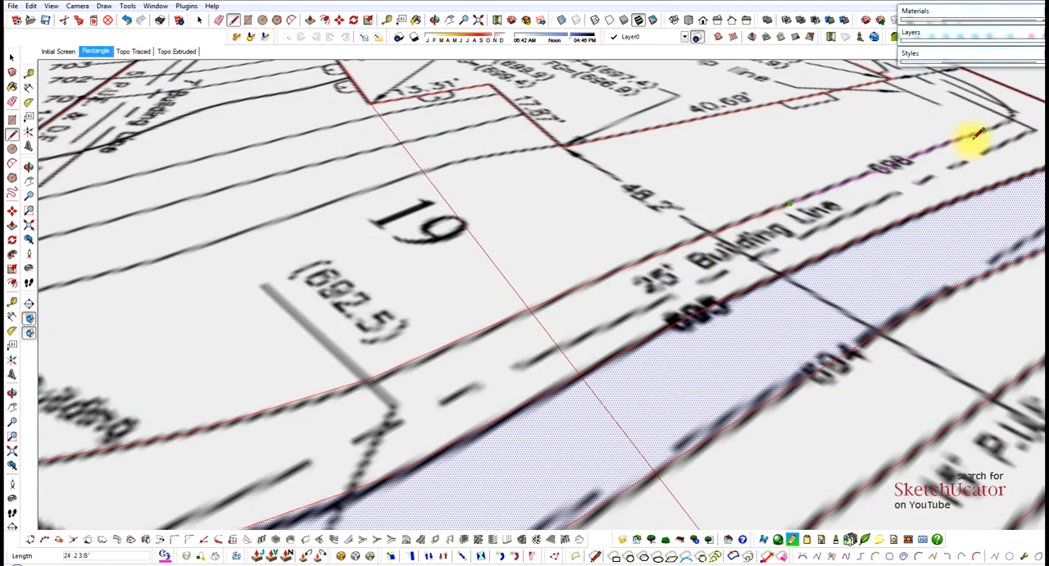
{"action": "middle_click_drag", "start_coordinate": [997, 138], "coordinate": [724, 188]}
{"action": "scroll", "coordinate": [724, 188], "scroll_direction": "down", "scroll_amount": 4}
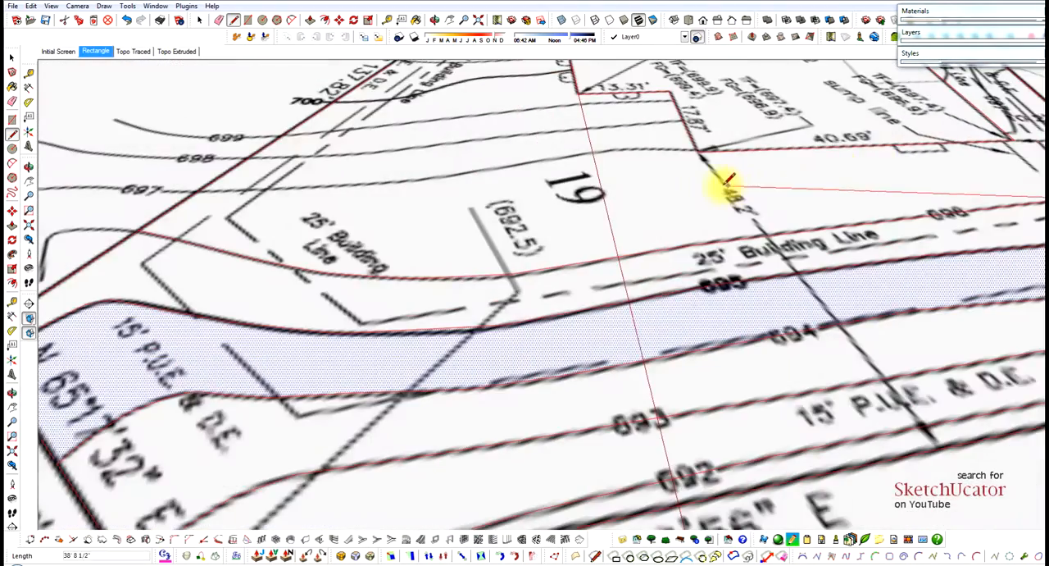
Trace the 696 contour around its bend at the building line corner with several short segments.
{"action": "scroll", "coordinate": [980, 180], "scroll_direction": "up", "scroll_amount": 3}
{"action": "scroll", "coordinate": [1000, 181], "scroll_direction": "up", "scroll_amount": 6}
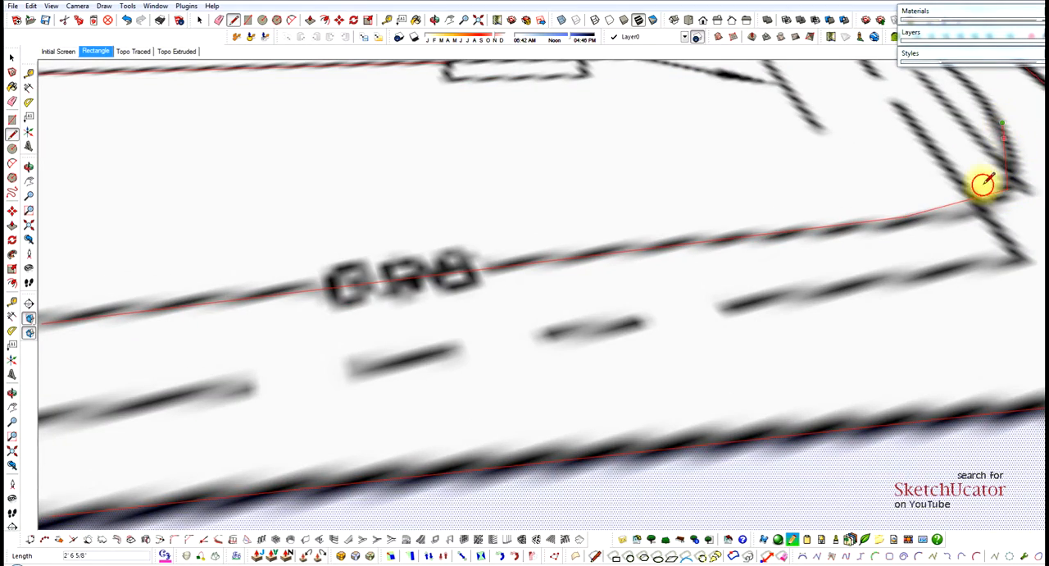
{"action": "scroll", "coordinate": [808, 230], "scroll_direction": "down", "scroll_amount": 4}
{"action": "middle_click_drag", "start_coordinate": [886, 159], "coordinate": [817, 178]}
{"action": "scroll", "coordinate": [828, 202], "scroll_direction": "down", "scroll_amount": 2}
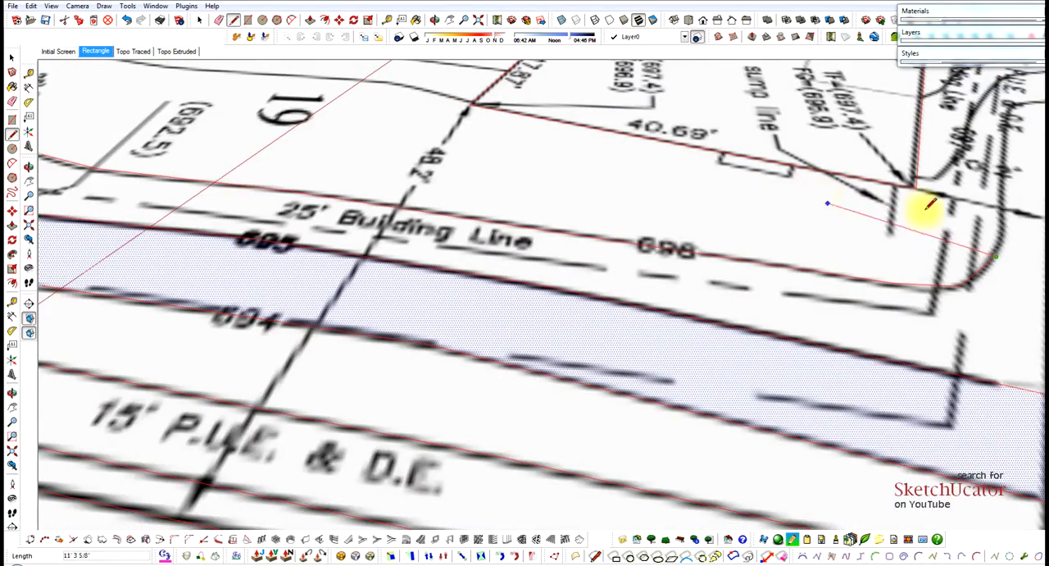
Continue the 696 contour trace beyond the bend, parallel to the 144.03' lot edge, up to the P.U.E. & D.E. label.
{"action": "scroll", "coordinate": [1004, 182], "scroll_direction": "up", "scroll_amount": 3}
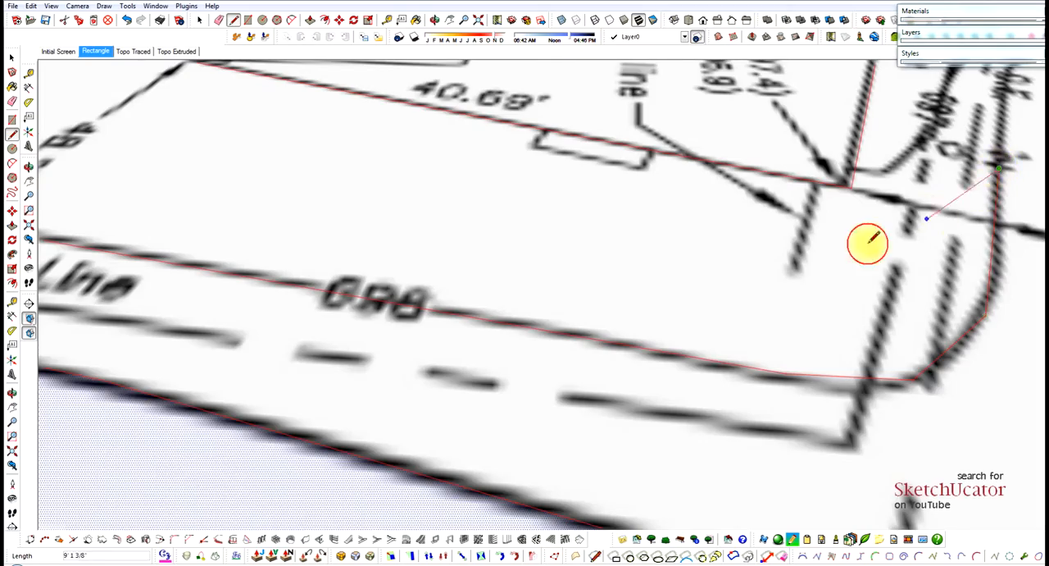
{"action": "scroll", "coordinate": [845, 234], "scroll_direction": "down", "scroll_amount": 2}
{"action": "scroll", "coordinate": [881, 109], "scroll_direction": "up", "scroll_amount": 2}
{"action": "middle_click_drag", "start_coordinate": [881, 109], "coordinate": [808, 140]}
{"action": "scroll", "coordinate": [808, 140], "scroll_direction": "down", "scroll_amount": 4}
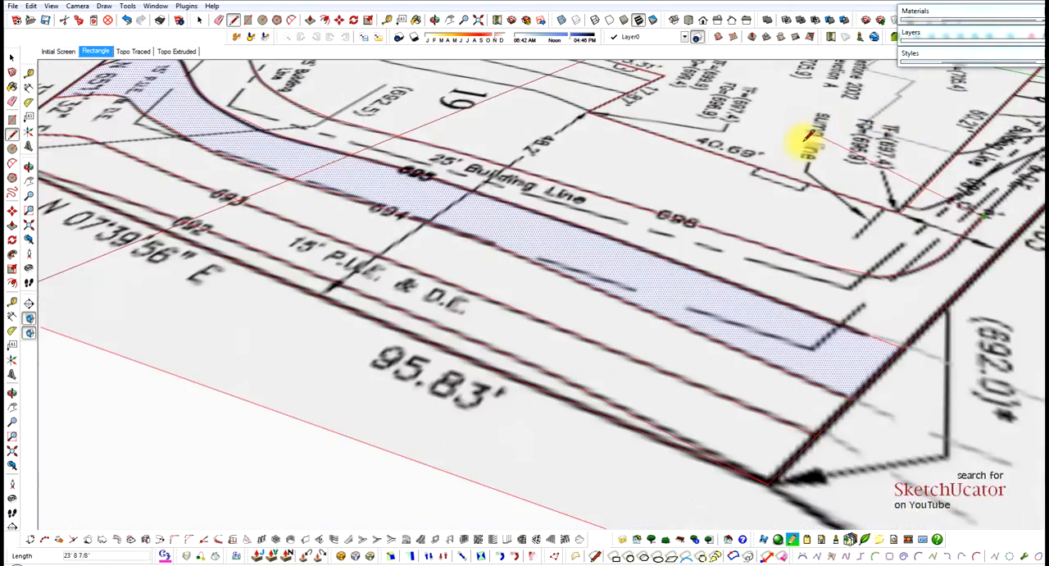
{"action": "scroll", "coordinate": [973, 174], "scroll_direction": "up", "scroll_amount": 4}
{"action": "scroll", "coordinate": [971, 168], "scroll_direction": "up", "scroll_amount": 2}
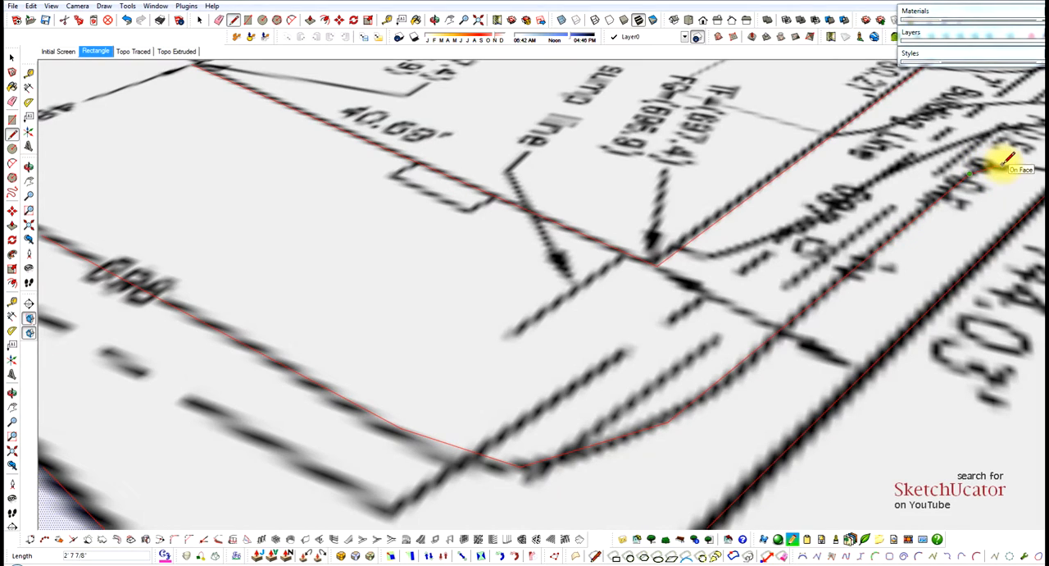
Finish the 696 contour with short segments that meet the 144.03' lot edge.
{"action": "scroll", "coordinate": [1029, 165], "scroll_direction": "down", "scroll_amount": 1}
{"action": "scroll", "coordinate": [1016, 164], "scroll_direction": "up", "scroll_amount": 2}
{"action": "scroll", "coordinate": [1025, 165], "scroll_direction": "down", "scroll_amount": 2}
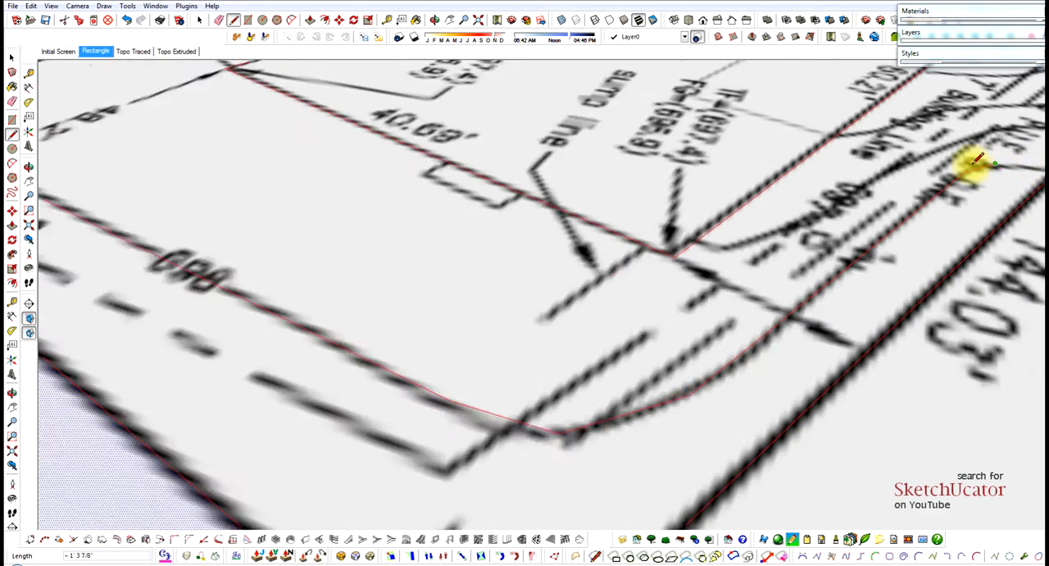
{"action": "scroll", "coordinate": [1034, 166], "scroll_direction": "up", "scroll_amount": 2}
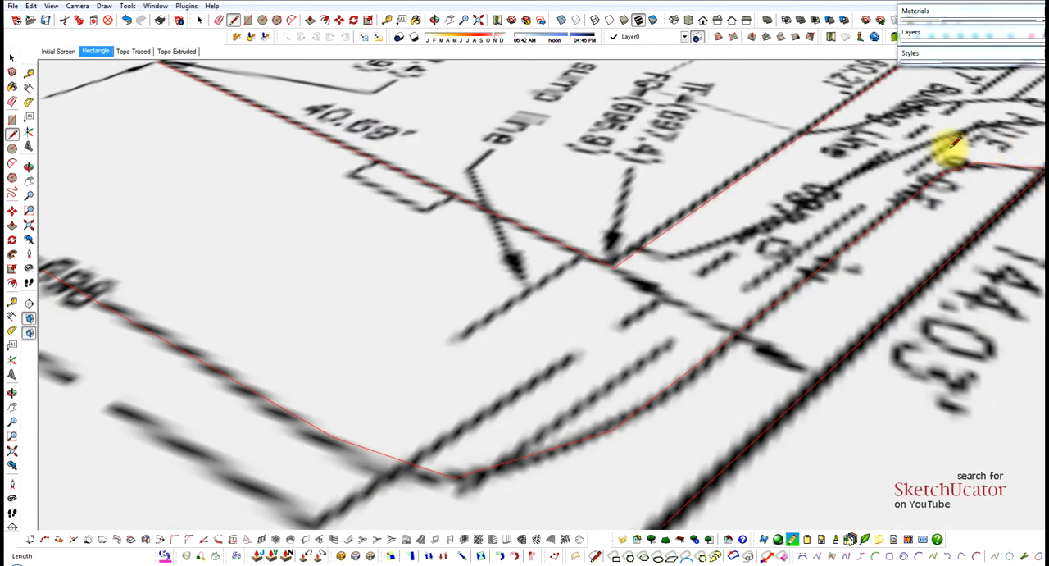
{"action": "scroll", "coordinate": [949, 153], "scroll_direction": "down", "scroll_amount": 5}
{"action": "scroll", "coordinate": [605, 146], "scroll_direction": "down", "scroll_amount": 2}
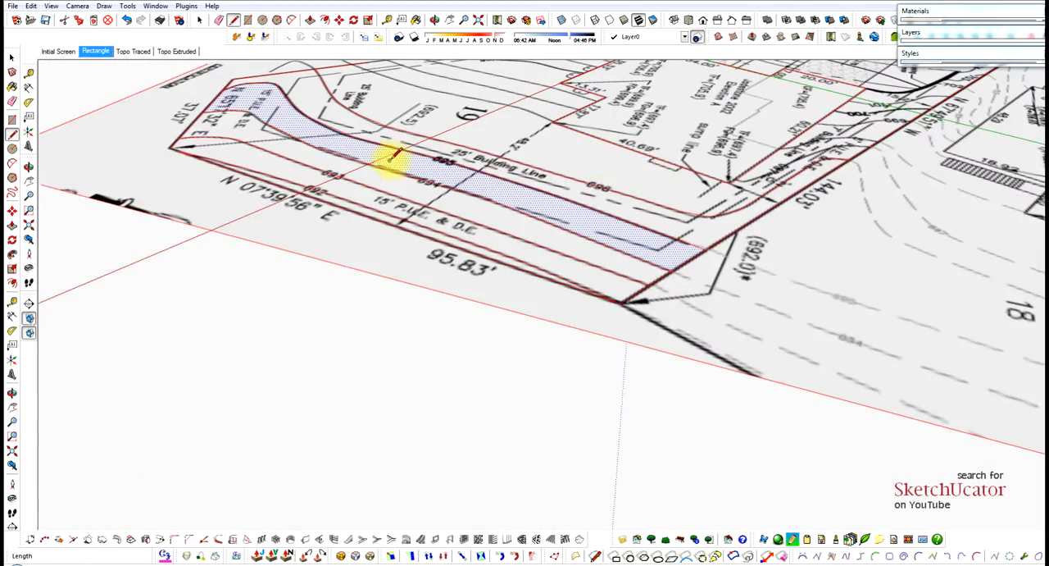
Check the closed area between contours 695 and 696 by selecting its face.
{"action": "mouse_move", "coordinate": [392, 159]}
{"action": "middle_mouse_down"}
{"action": "mouse_move", "coordinate": [705, 156]}
{"action": "mouse_move", "coordinate": [658, 170]}
{"action": "middle_mouse_up"}
{"action": "scroll", "coordinate": [543, 193], "scroll_direction": "down", "scroll_amount": 1}
{"action": "scroll", "coordinate": [544, 193], "scroll_direction": "down", "scroll_amount": 1}
{"action": "key", "text": "space"}
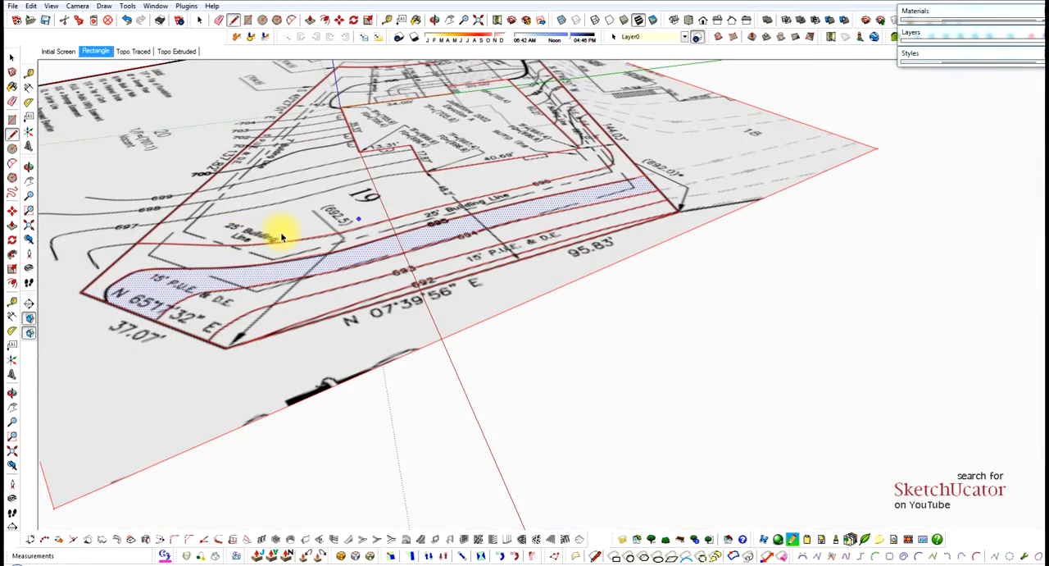
{"action": "left_click", "coordinate": [219, 255]}
{"action": "left_click", "coordinate": [239, 257]}
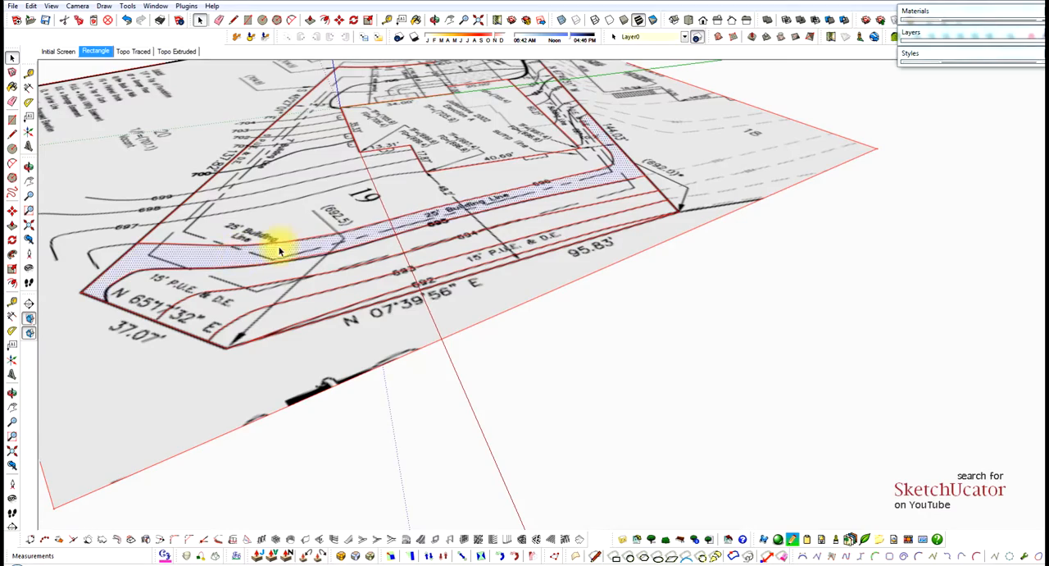
Start the 697 contour on the 137.82' lot edge and trace it toward the house with a segment about 21' 11" long.
{"action": "scroll", "coordinate": [615, 218], "scroll_direction": "down", "scroll_amount": 3}
{"action": "scroll", "coordinate": [246, 213], "scroll_direction": "up", "scroll_amount": 4}
{"action": "scroll", "coordinate": [269, 197], "scroll_direction": "up", "scroll_amount": 5}
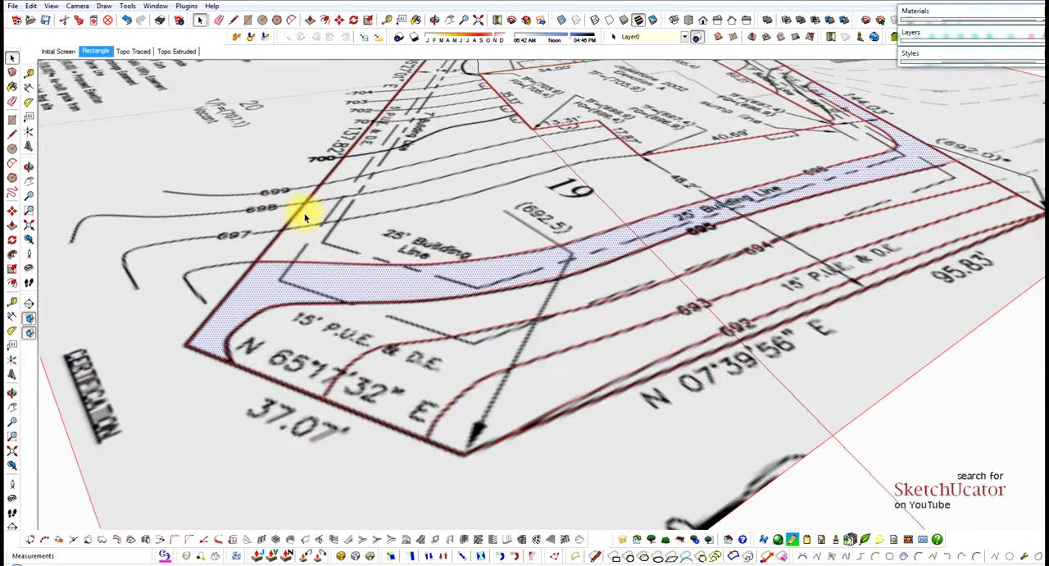
{"action": "key", "text": "l"}
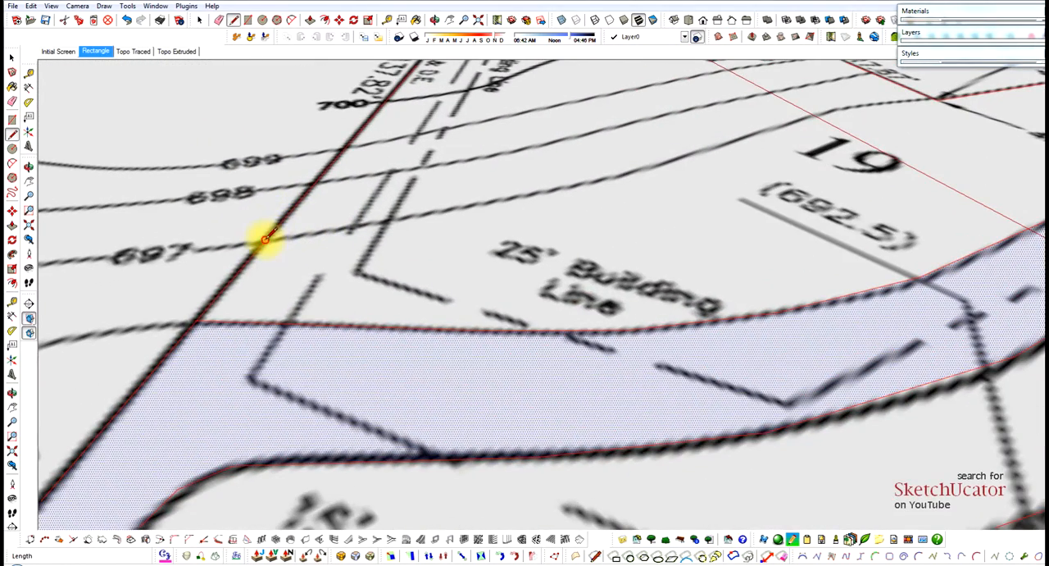
{"action": "left_click", "coordinate": [264, 238]}
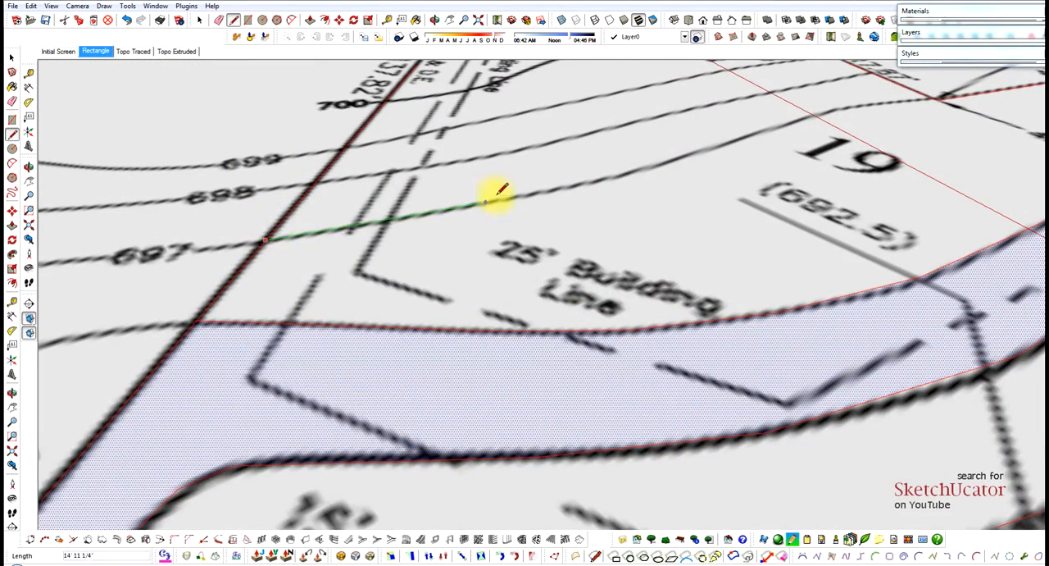
{"action": "left_click", "coordinate": [585, 185]}
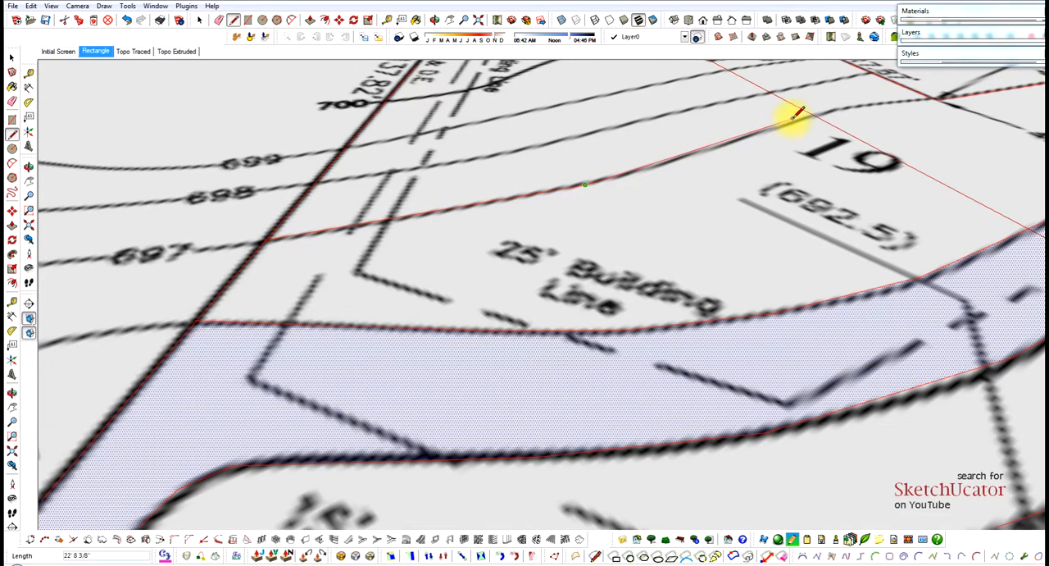
Trace the 697 contour past the Lot 19 label and end it at the house corner between the 17.87' and 40.69' walls.
{"action": "scroll", "coordinate": [799, 115], "scroll_direction": "down", "scroll_amount": 3}
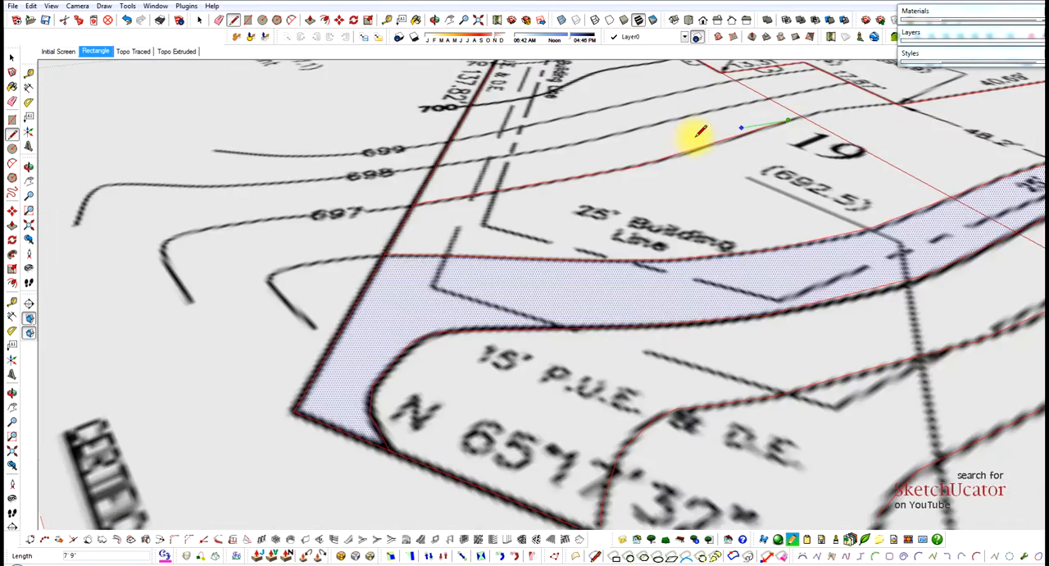
{"action": "scroll", "coordinate": [899, 110], "scroll_direction": "up", "scroll_amount": 5}
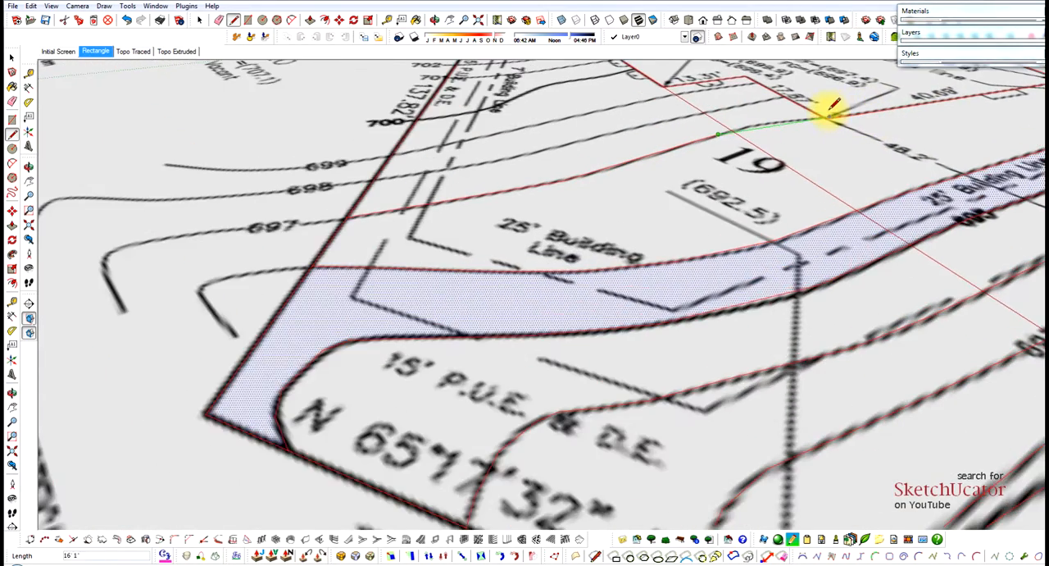
{"action": "scroll", "coordinate": [734, 134], "scroll_direction": "up", "scroll_amount": 2}
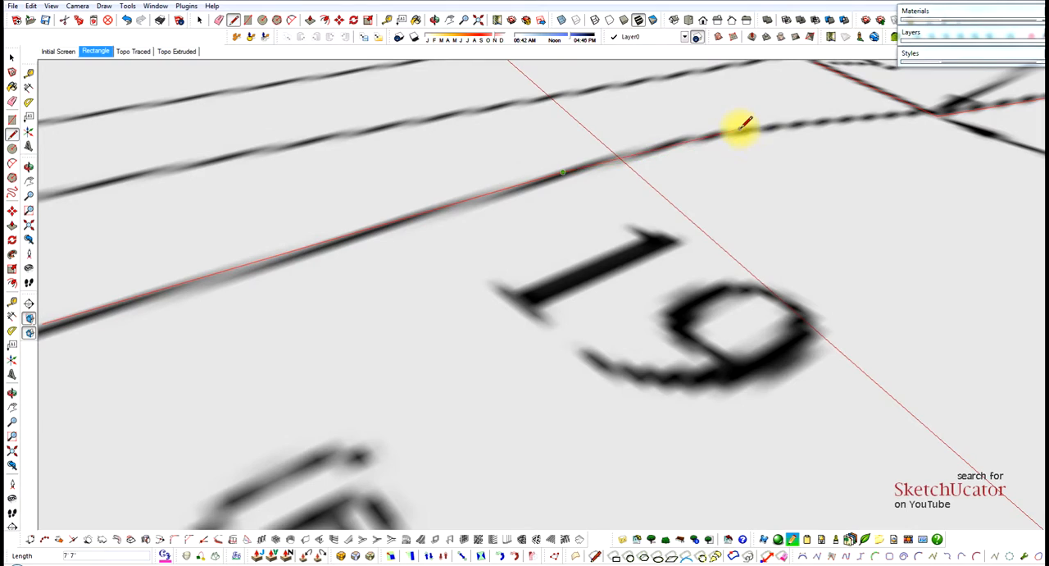
{"action": "left_click", "coordinate": [740, 128]}
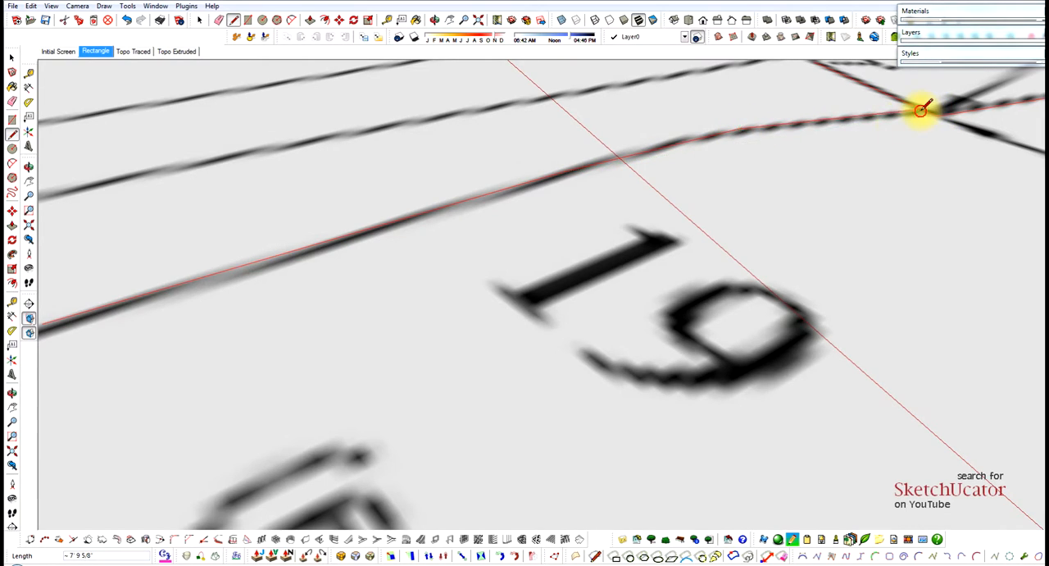
{"action": "scroll", "coordinate": [696, 202], "scroll_direction": "down", "scroll_amount": 7}
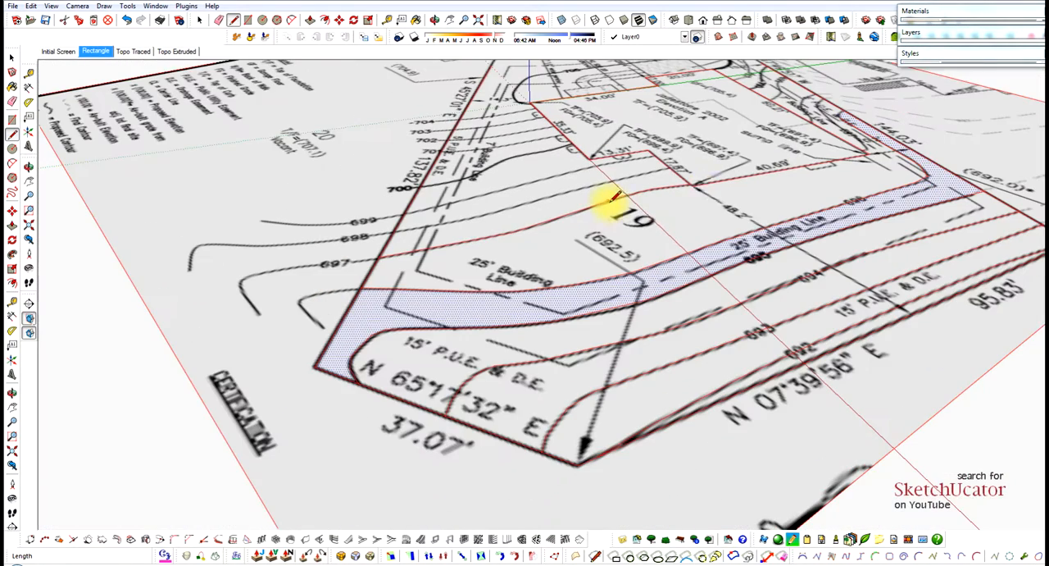
Trace the 698 contour in connected segments from the 17.87' house wall to the 137.82' lot edge.
{"action": "key", "text": "space"}
{"action": "scroll", "coordinate": [632, 164], "scroll_direction": "up", "scroll_amount": 8}
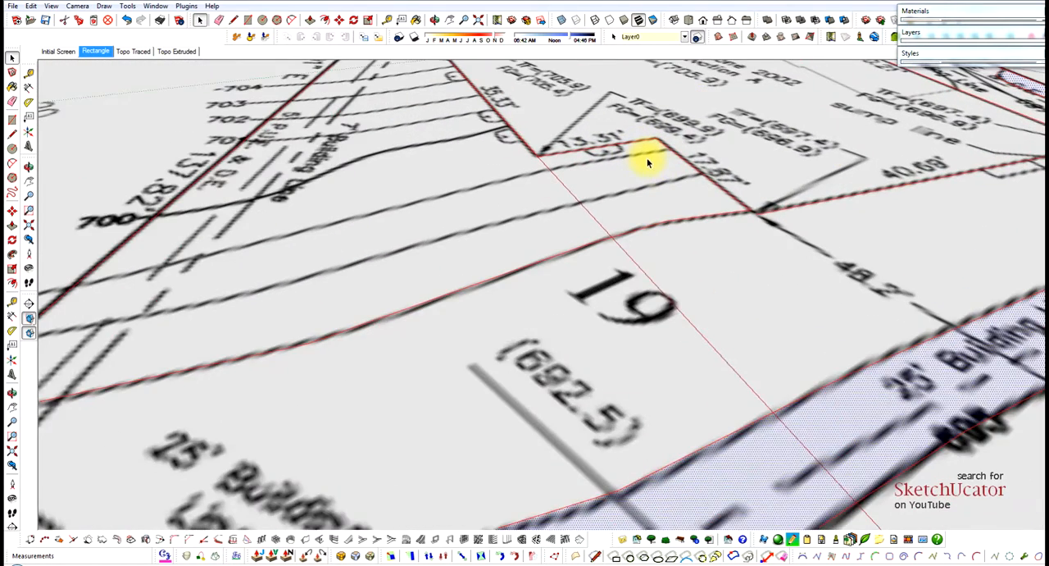
{"action": "key", "text": "l"}
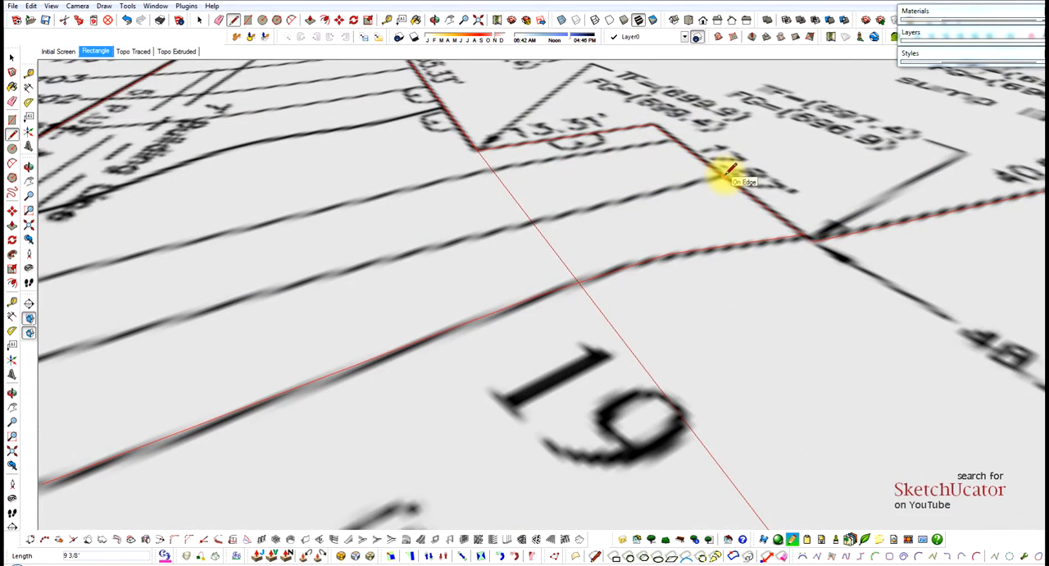
{"action": "left_click", "coordinate": [722, 175]}
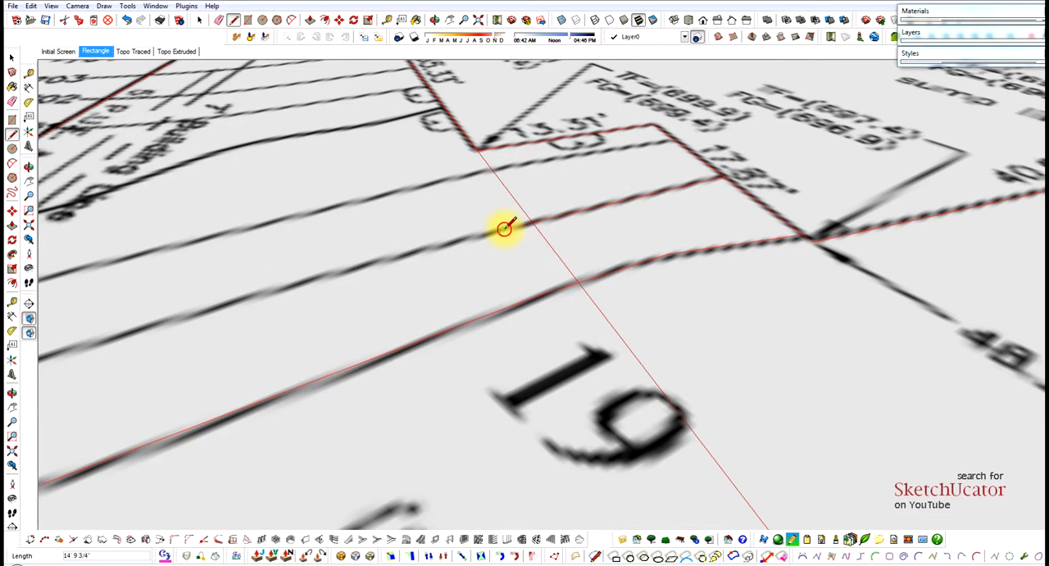
{"action": "scroll", "coordinate": [505, 228], "scroll_direction": "down", "scroll_amount": 3}
{"action": "left_click", "coordinate": [456, 239]}
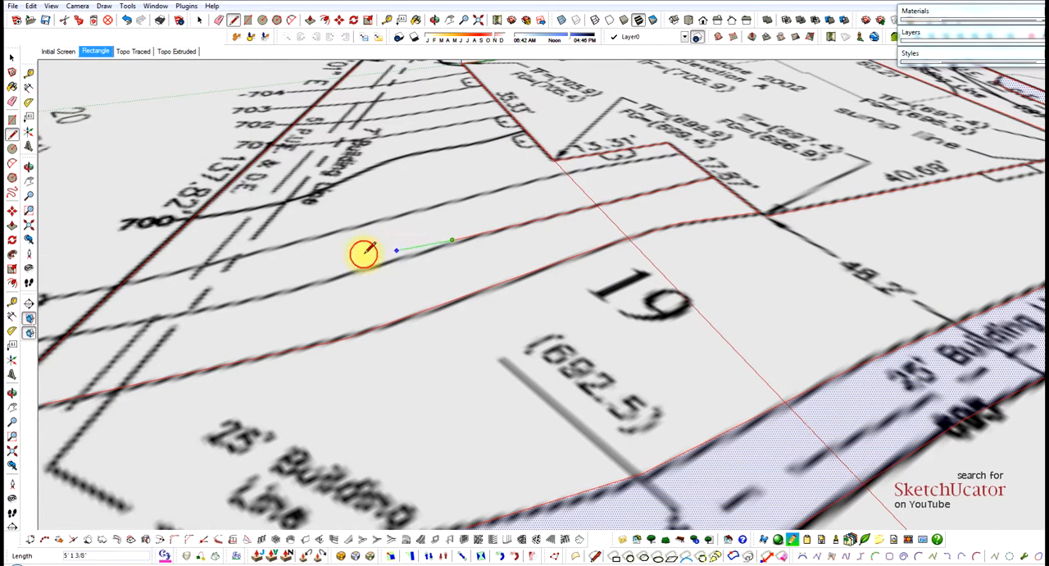
{"action": "left_click", "coordinate": [317, 284]}
{"action": "scroll", "coordinate": [455, 248], "scroll_direction": "down", "scroll_amount": 2}
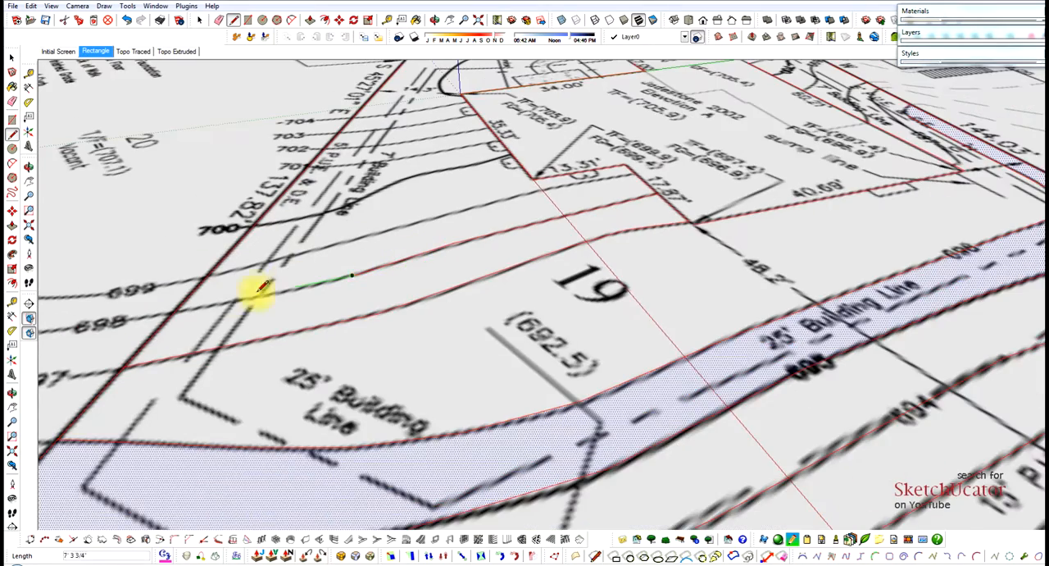
{"action": "scroll", "coordinate": [247, 295], "scroll_direction": "up", "scroll_amount": 2}
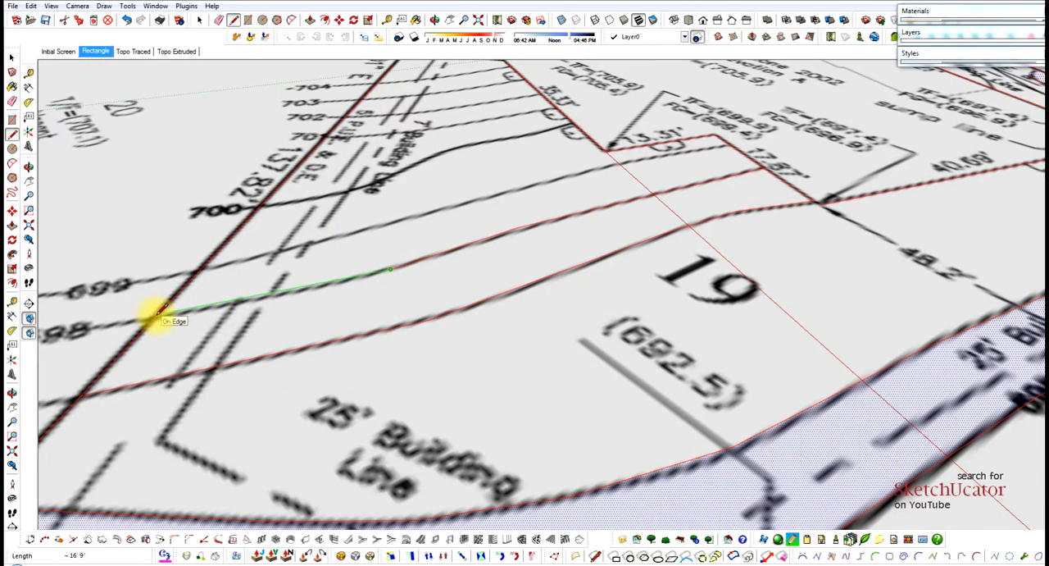
{"action": "left_click", "coordinate": [160, 316]}
{"action": "scroll", "coordinate": [236, 254], "scroll_direction": "down", "scroll_amount": 3}
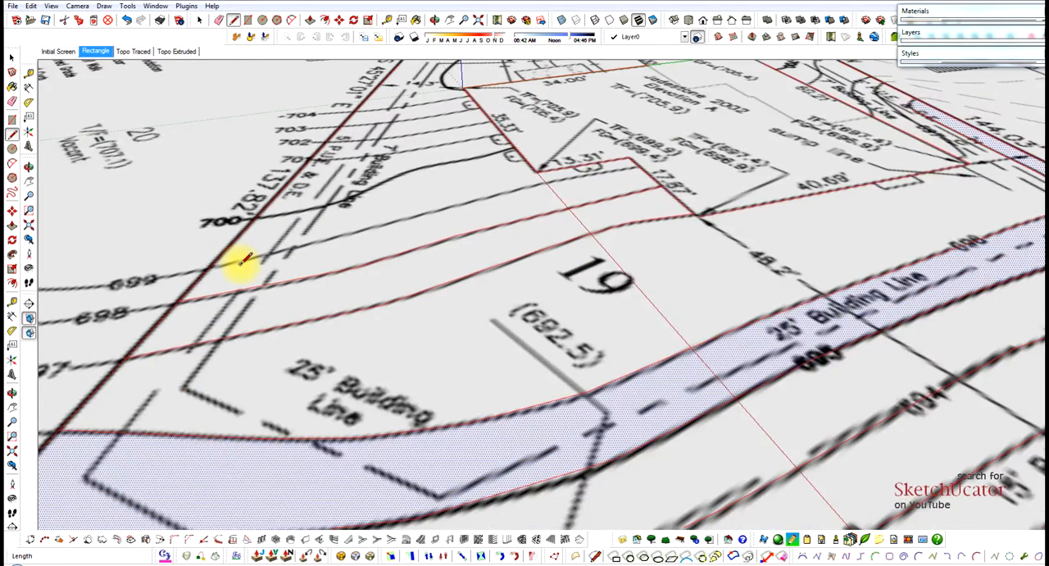
Draw a line about 42' 1" long across the house from the 698 contour's end on the 60.21' wall to its end on the 17.87' wall.
{"action": "scroll", "coordinate": [628, 202], "scroll_direction": "down", "scroll_amount": 3}
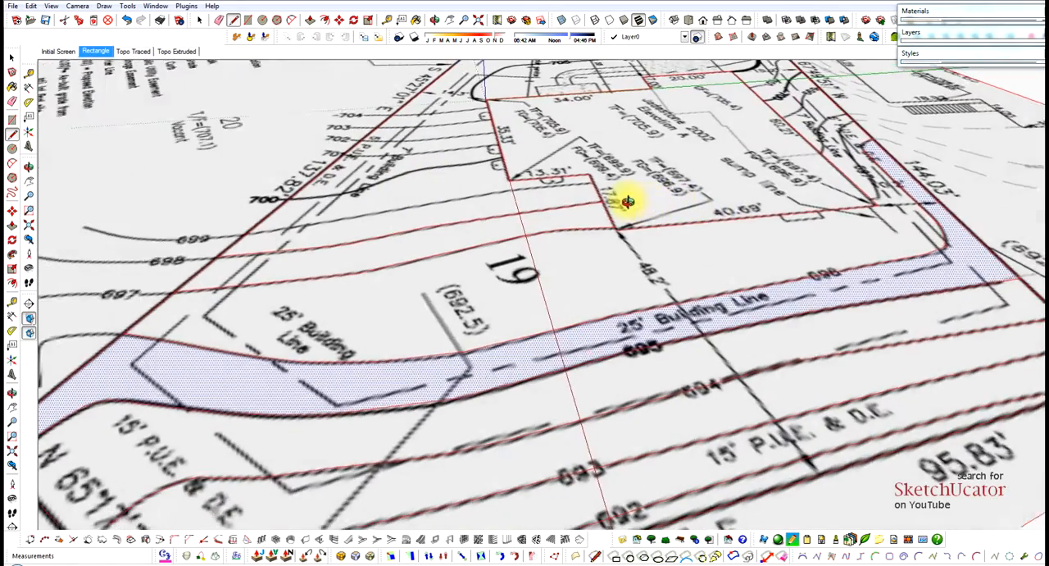
{"action": "scroll", "coordinate": [869, 201], "scroll_direction": "up", "scroll_amount": 2}
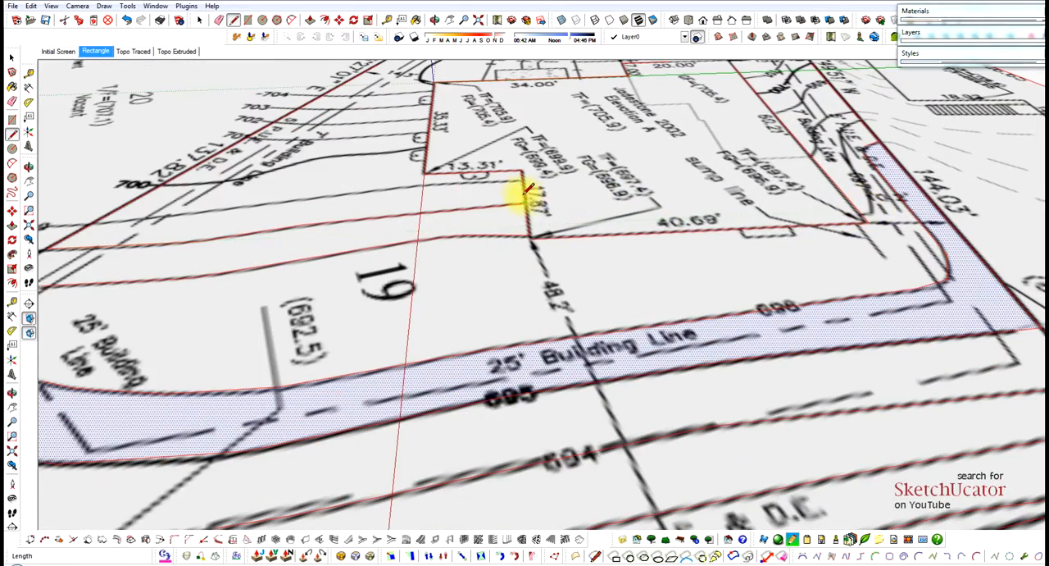
{"action": "scroll", "coordinate": [533, 197], "scroll_direction": "down", "scroll_amount": 2}
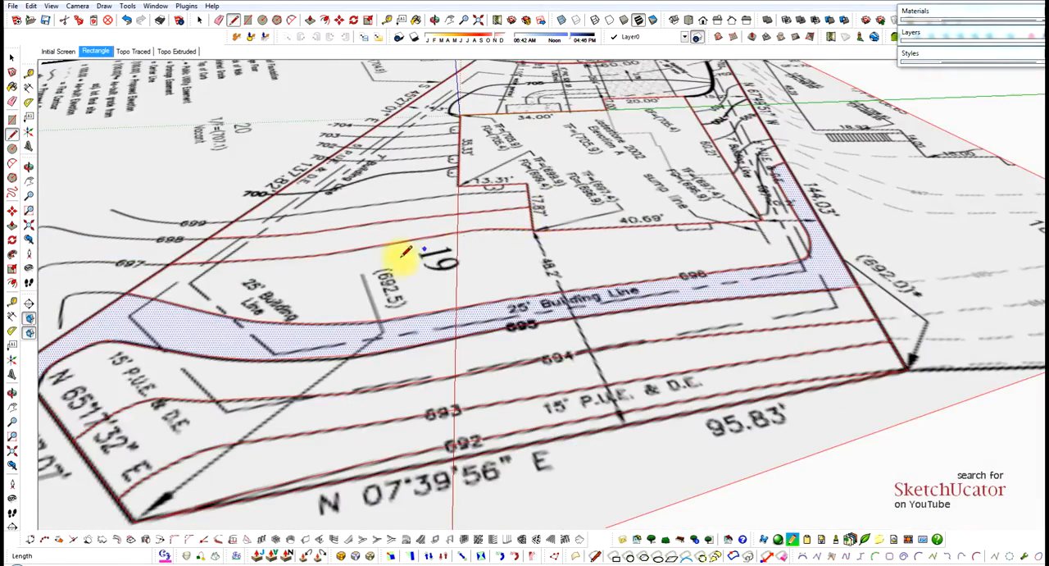
{"action": "scroll", "coordinate": [772, 201], "scroll_direction": "up", "scroll_amount": 4}
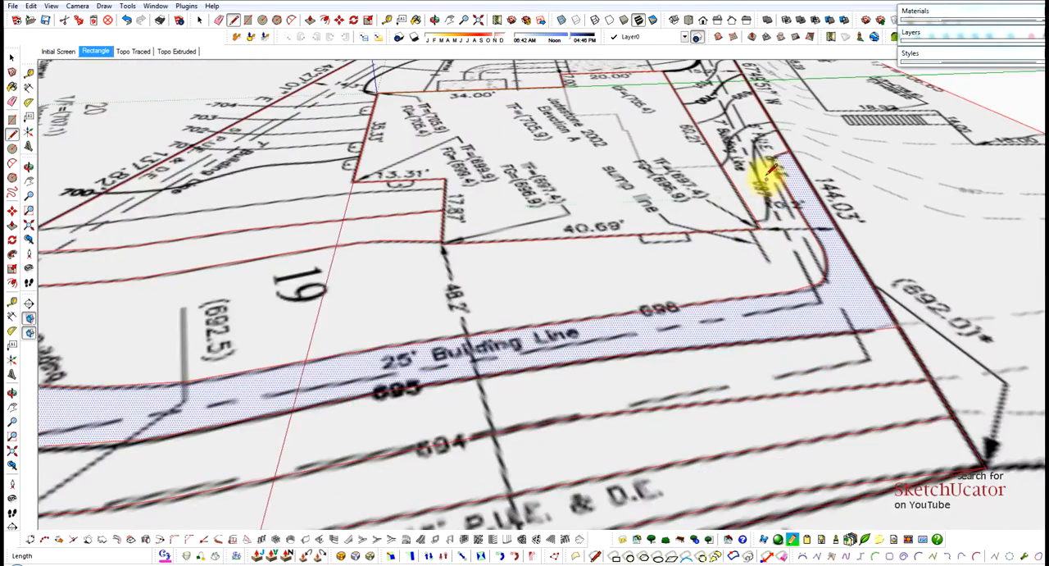
{"action": "scroll", "coordinate": [725, 215], "scroll_direction": "down", "scroll_amount": 2}
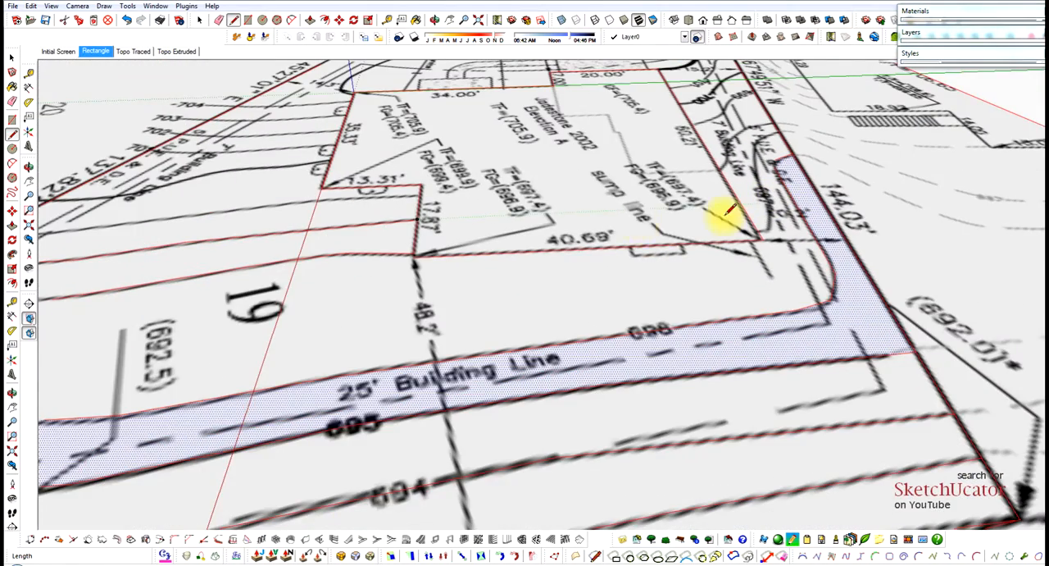
{"action": "left_click", "coordinate": [721, 168]}
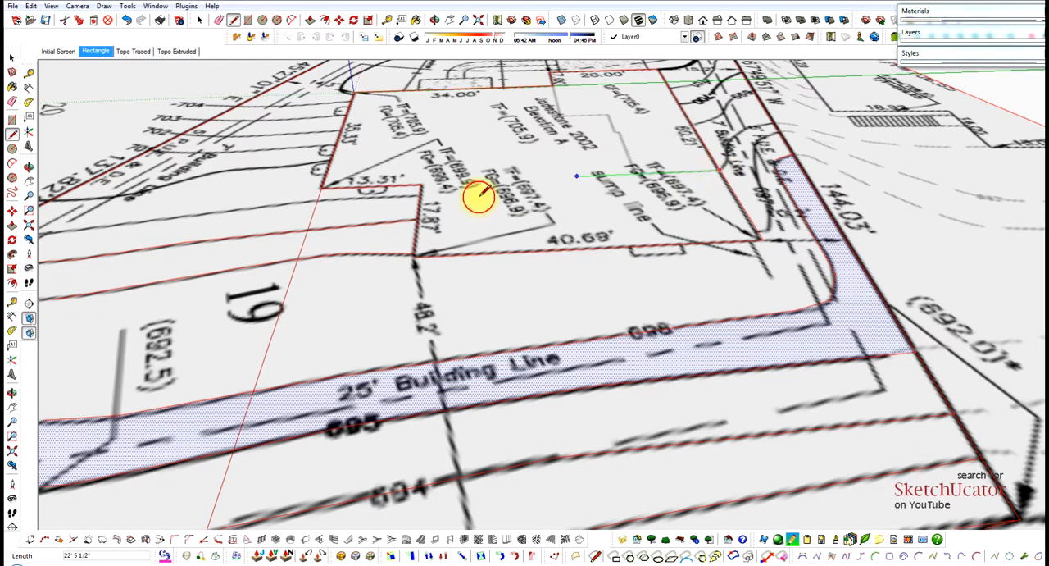
{"action": "left_click", "coordinate": [417, 218]}
{"action": "key", "text": "space"}
Trace the 698 contour in the side yard from the 144.03' lot edge to the cross-house line's end on the 60.21' wall.
{"action": "scroll", "coordinate": [795, 146], "scroll_direction": "up", "scroll_amount": 2}
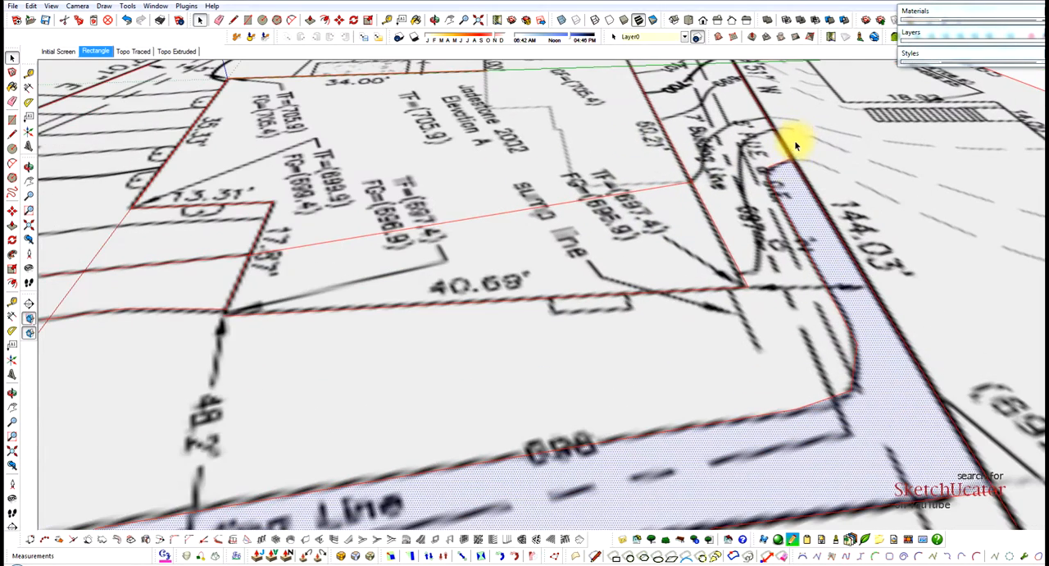
{"action": "scroll", "coordinate": [784, 195], "scroll_direction": "up", "scroll_amount": 3}
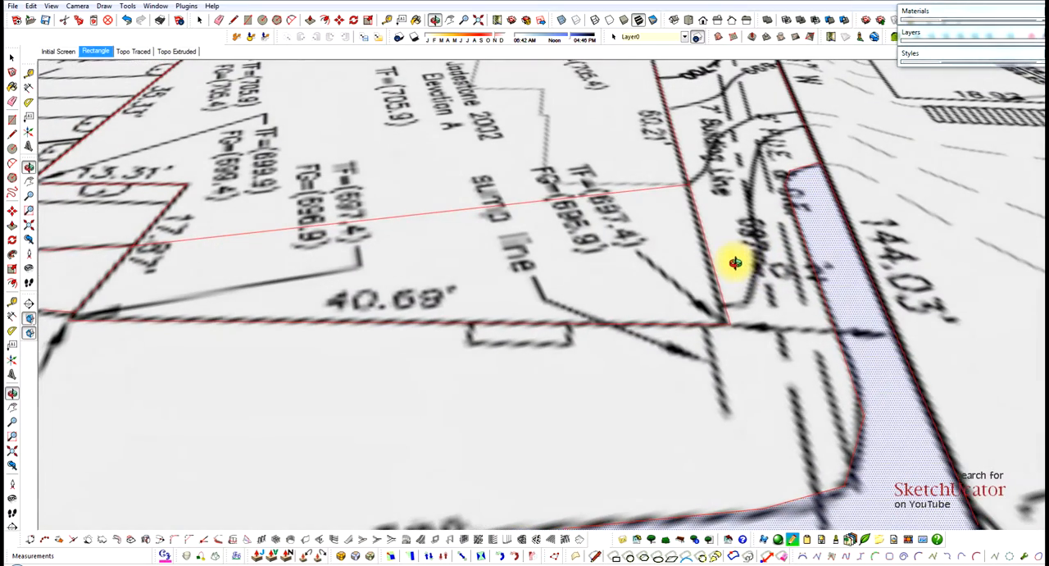
{"action": "scroll", "coordinate": [759, 276], "scroll_direction": "down", "scroll_amount": 2}
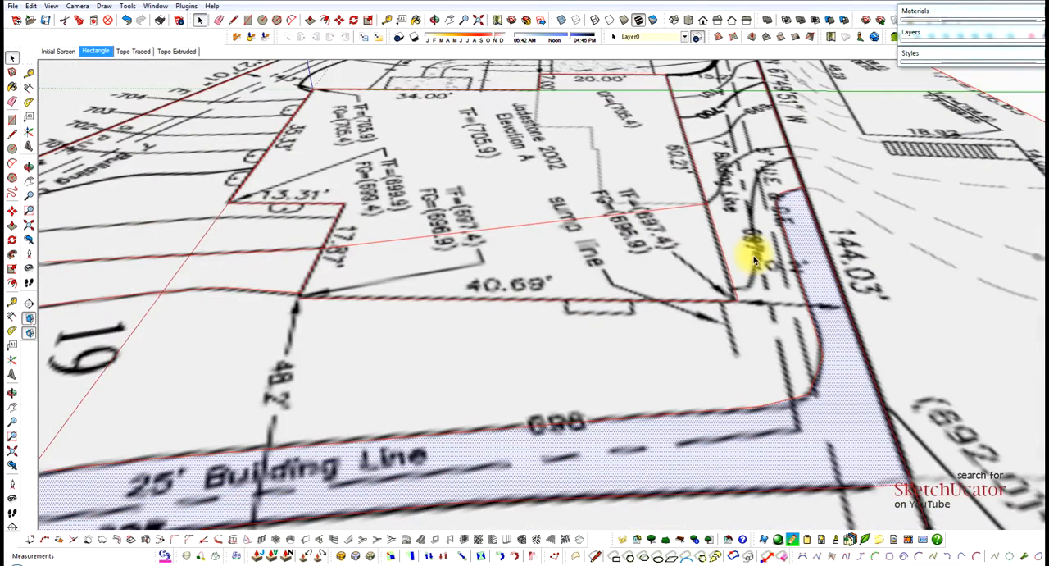
{"action": "scroll", "coordinate": [752, 256], "scroll_direction": "down", "scroll_amount": 1}
{"action": "scroll", "coordinate": [751, 255], "scroll_direction": "up", "scroll_amount": 4}
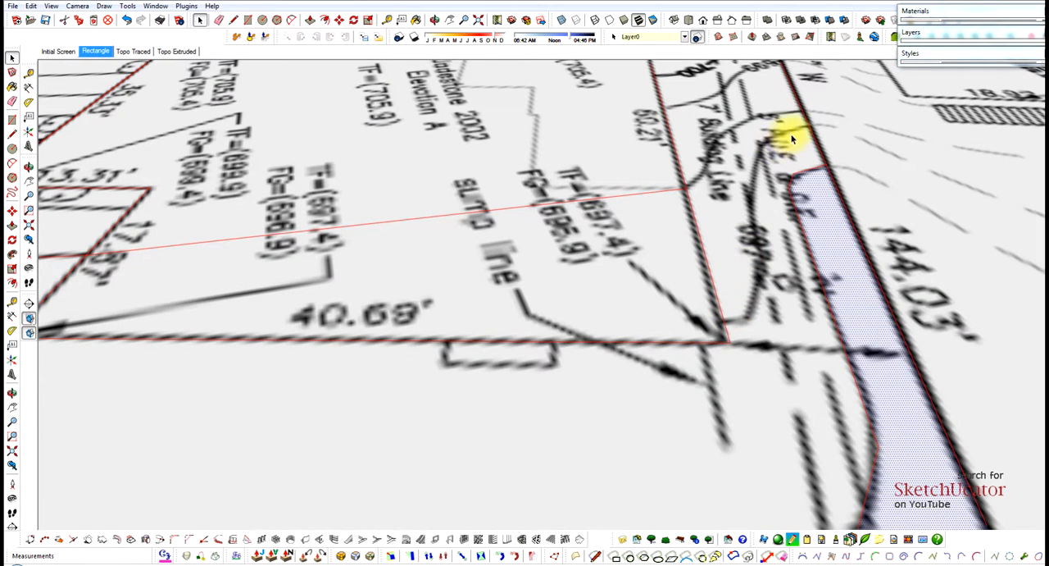
{"action": "scroll", "coordinate": [794, 110], "scroll_direction": "up", "scroll_amount": 2}
{"action": "key", "text": "l"}
{"action": "left_click", "coordinate": [805, 114]}
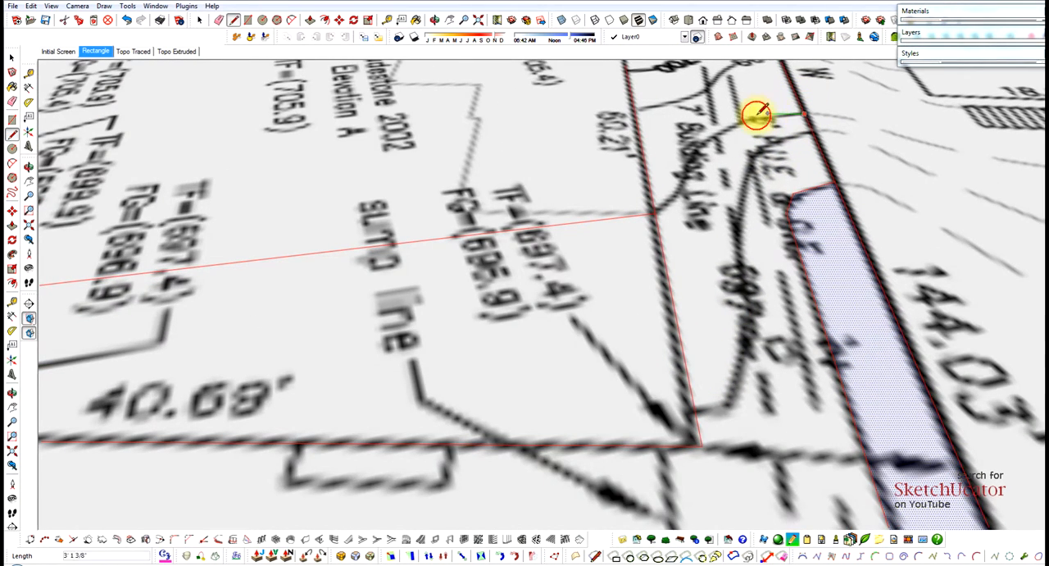
{"action": "scroll", "coordinate": [750, 117], "scroll_direction": "up", "scroll_amount": 3}
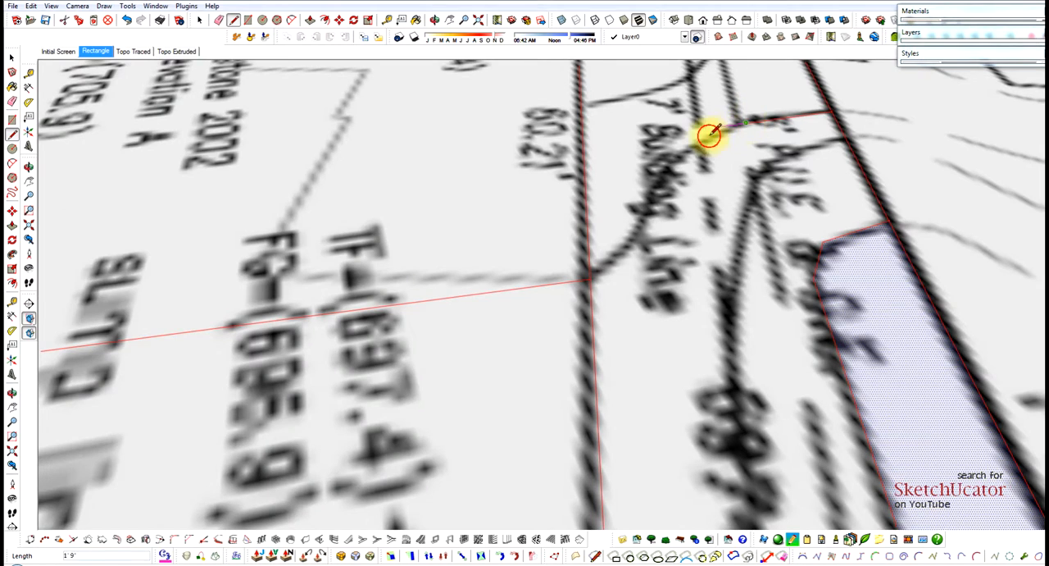
{"action": "left_click", "coordinate": [691, 150]}
{"action": "left_click", "coordinate": [649, 211]}
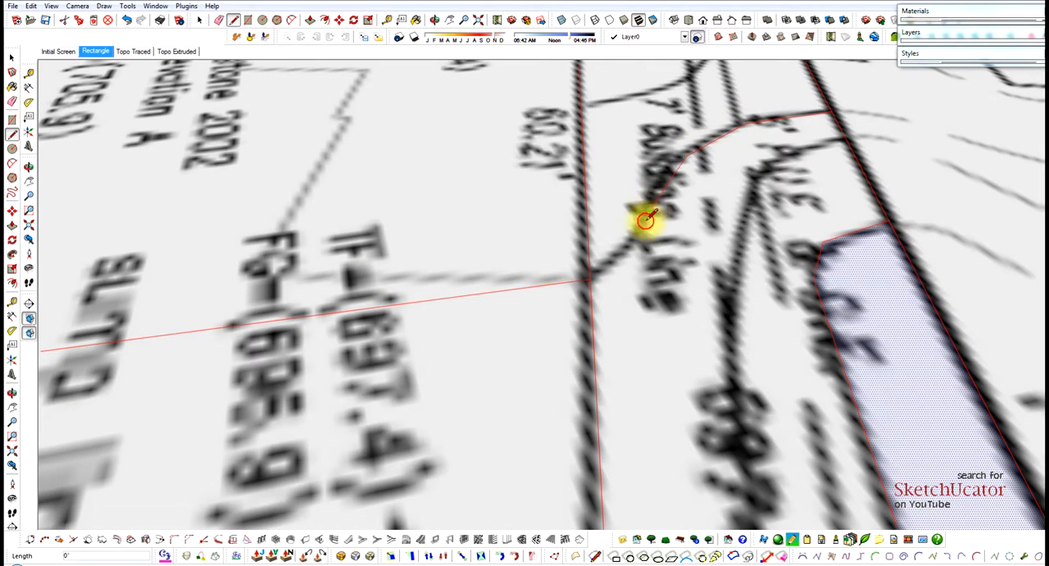
{"action": "left_click", "coordinate": [590, 281]}
{"action": "scroll", "coordinate": [616, 145], "scroll_direction": "down", "scroll_amount": 3}
{"action": "scroll", "coordinate": [611, 154], "scroll_direction": "down", "scroll_amount": 2}
{"action": "key", "text": "space"}
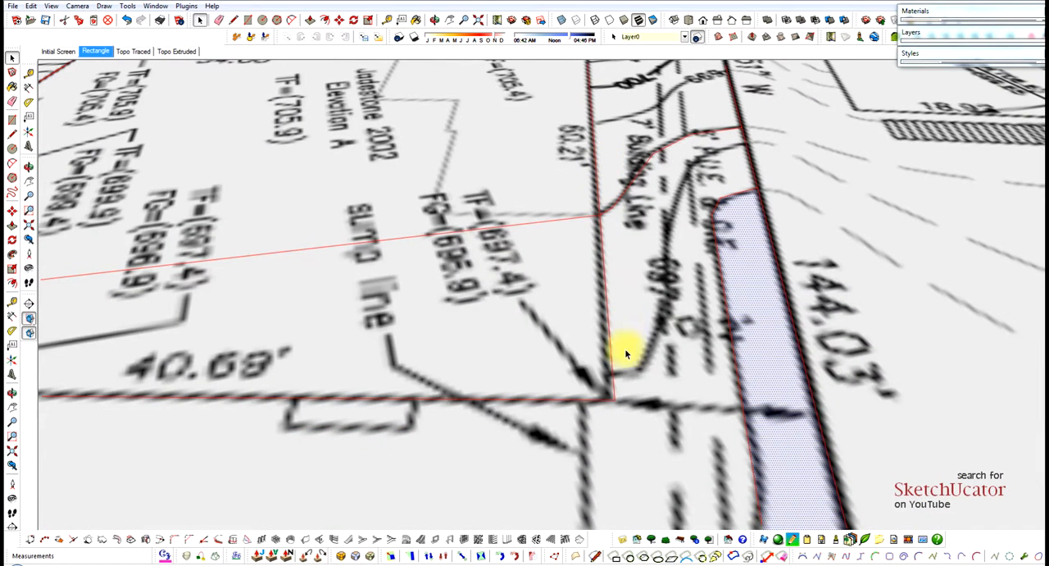
Trace the 697 contour in the side yard from the 60.21' wall near the house corner up to the 144.03' lot edge.
{"action": "scroll", "coordinate": [629, 381], "scroll_direction": "up", "scroll_amount": 3}
{"action": "key", "text": "l"}
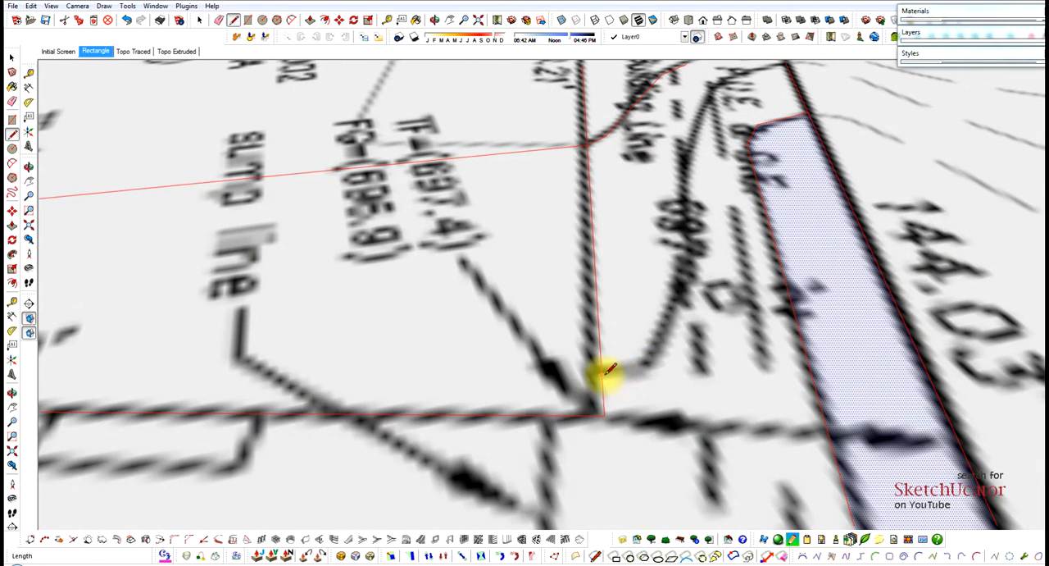
{"action": "left_click", "coordinate": [602, 373]}
{"action": "left_click", "coordinate": [645, 364]}
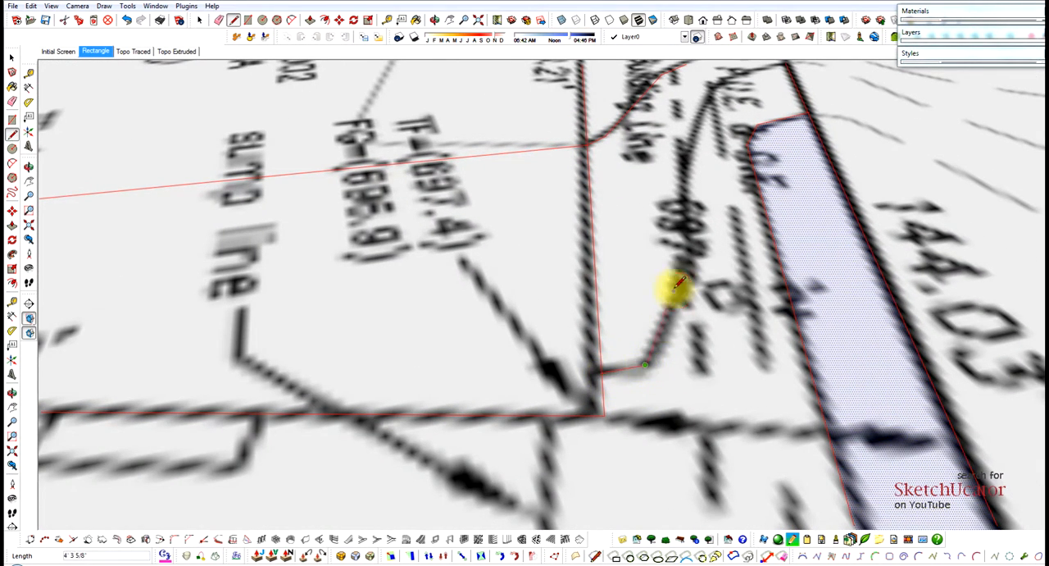
{"action": "left_click", "coordinate": [684, 268]}
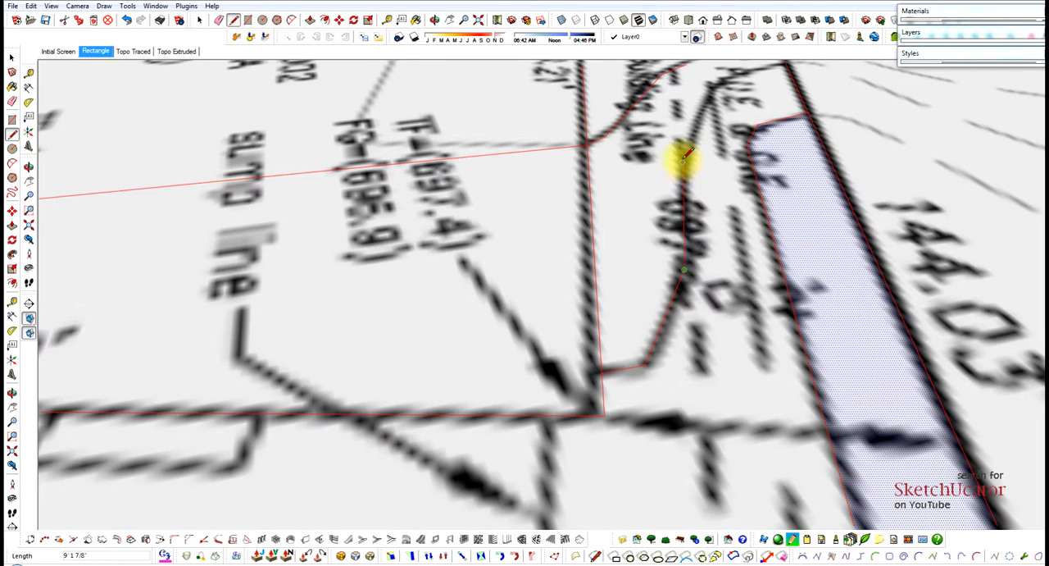
{"action": "left_click", "coordinate": [682, 152]}
{"action": "scroll", "coordinate": [710, 128], "scroll_direction": "down", "scroll_amount": 3}
{"action": "scroll", "coordinate": [714, 95], "scroll_direction": "up", "scroll_amount": 3}
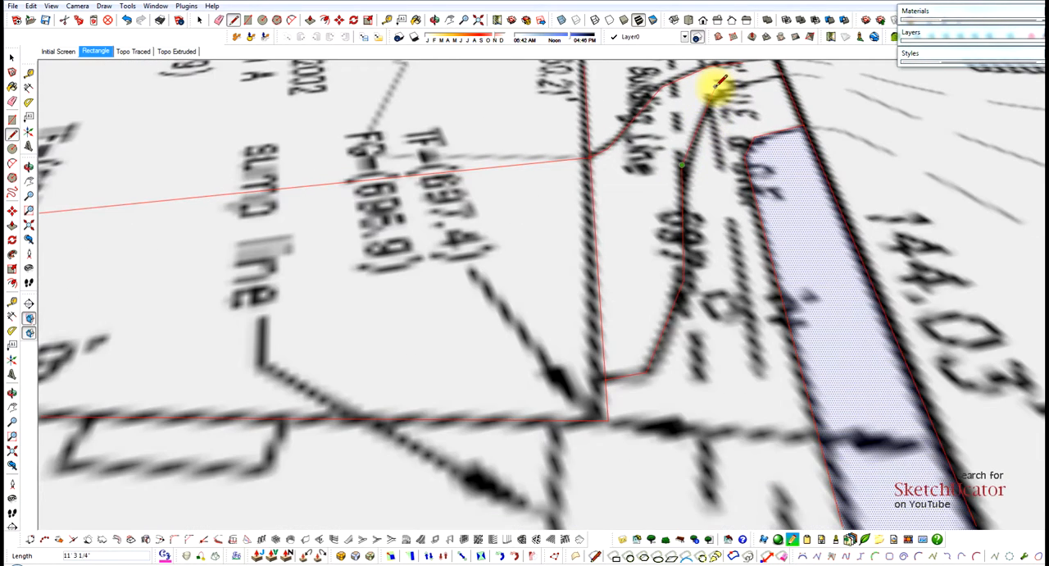
{"action": "left_click", "coordinate": [712, 97]}
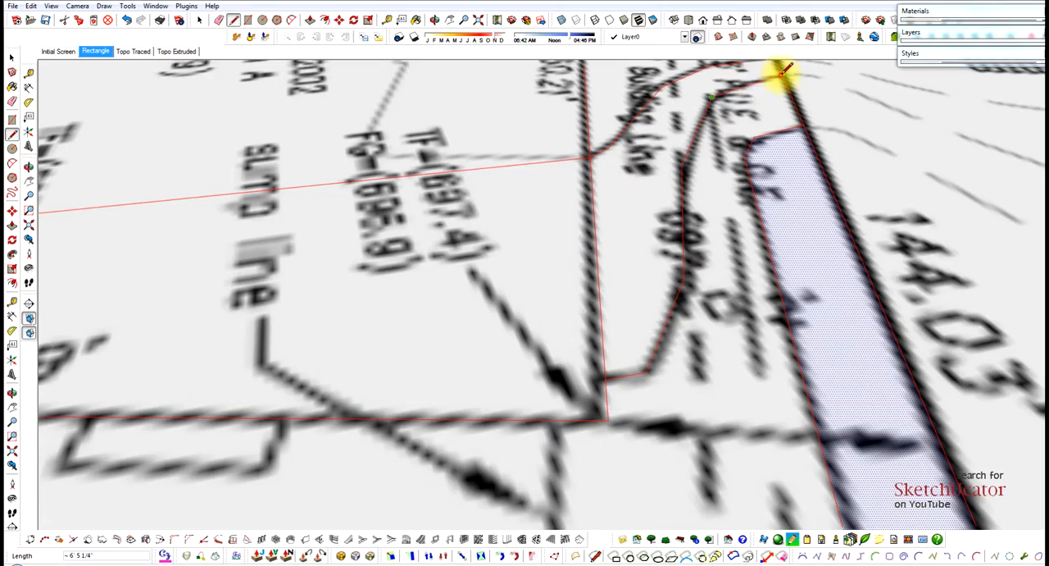
{"action": "left_click", "coordinate": [782, 75]}
{"action": "scroll", "coordinate": [726, 113], "scroll_direction": "down", "scroll_amount": 4}
{"action": "key", "text": "space"}
Check the closed areas between contours 697 and 698 by selecting the side-yard face and the house face along the 40.69' wall.
{"action": "left_click", "coordinate": [692, 170]}
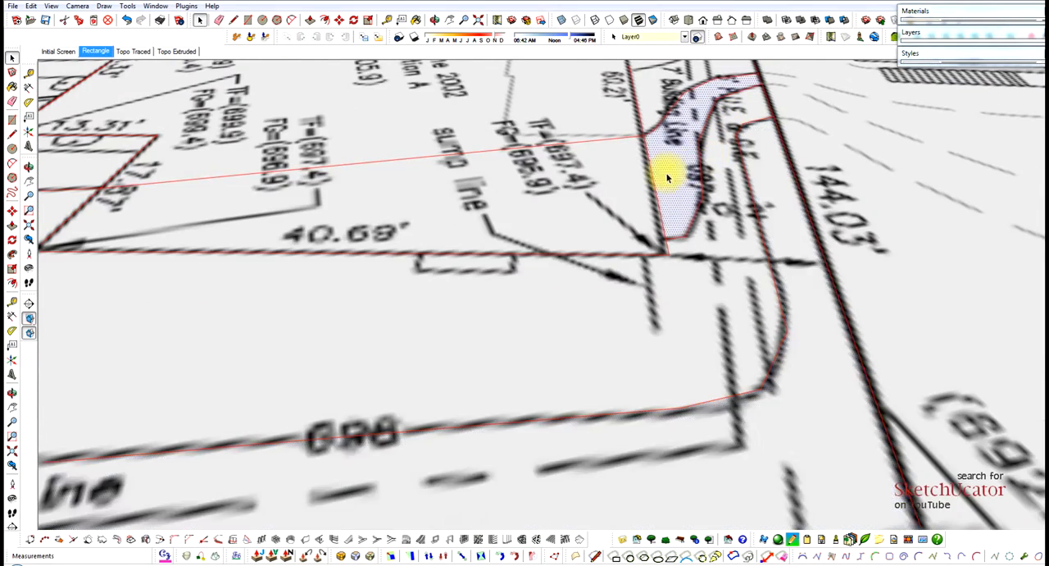
{"action": "scroll", "coordinate": [668, 176], "scroll_direction": "down", "scroll_amount": 3}
{"action": "left_click", "coordinate": [534, 203]}
{"action": "middle_click_drag", "start_coordinate": [534, 203], "coordinate": [587, 193]}
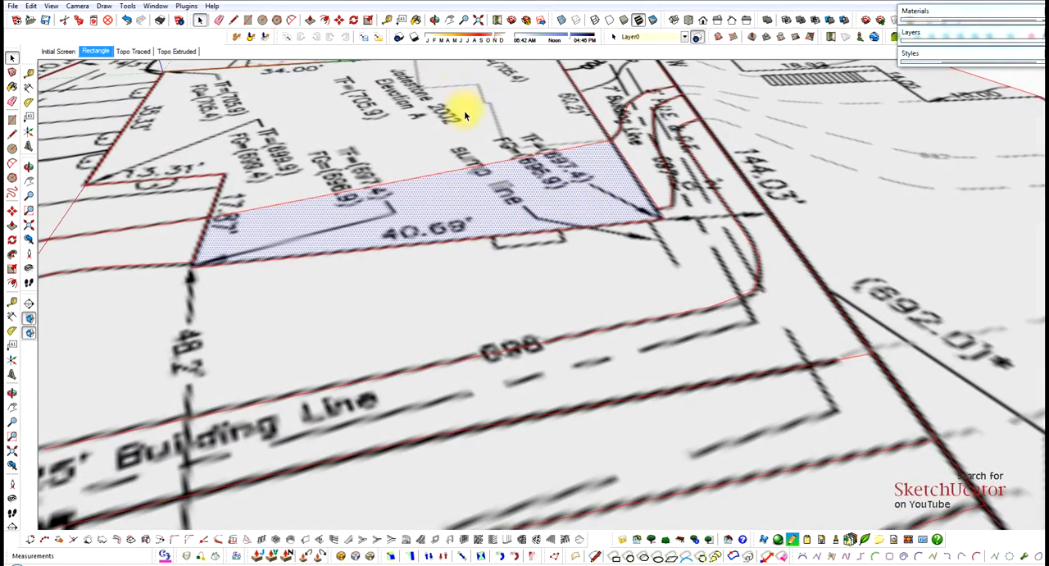
Trace the 699 contour from the 137.82' lot edge to the 17.87' house wall, ending with a segment about 13' 2" long.
{"action": "scroll", "coordinate": [721, 251], "scroll_direction": "down", "scroll_amount": 6}
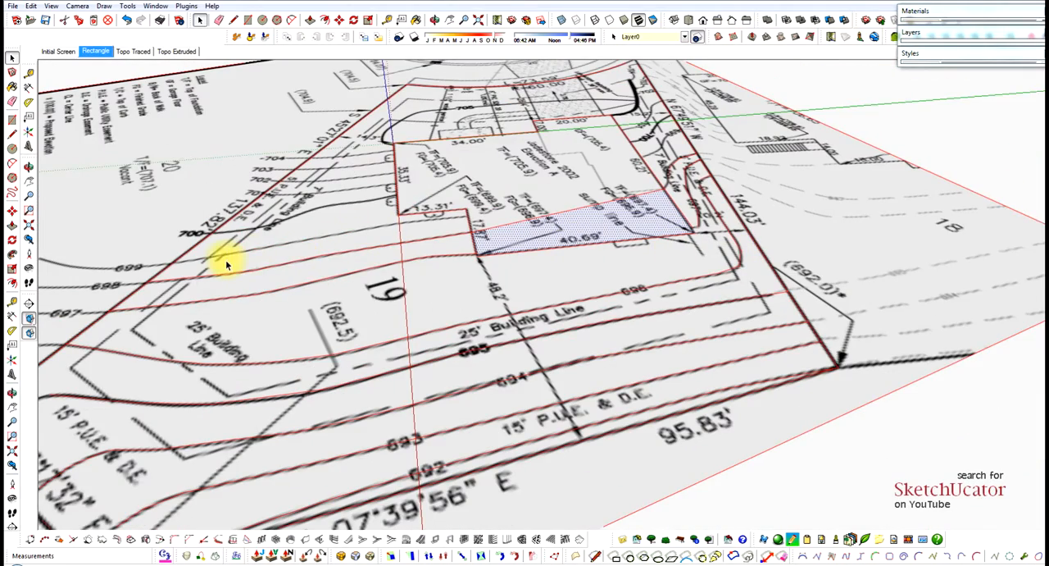
{"action": "scroll", "coordinate": [218, 246], "scroll_direction": "up", "scroll_amount": 8}
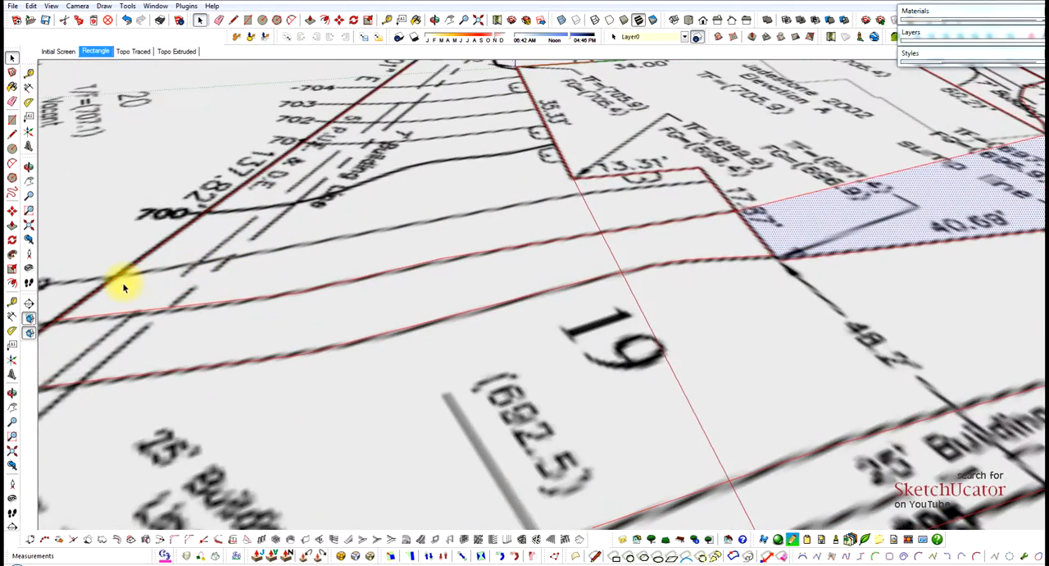
{"action": "scroll", "coordinate": [124, 287], "scroll_direction": "up", "scroll_amount": 3}
{"action": "key", "text": "l"}
{"action": "left_click", "coordinate": [124, 270]}
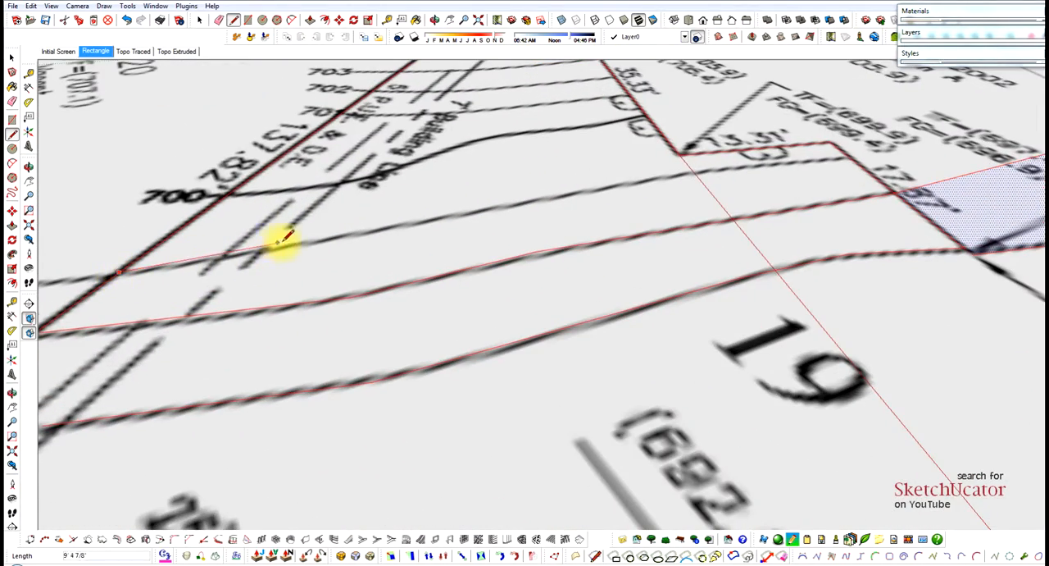
{"action": "scroll", "coordinate": [296, 243], "scroll_direction": "up", "scroll_amount": 2}
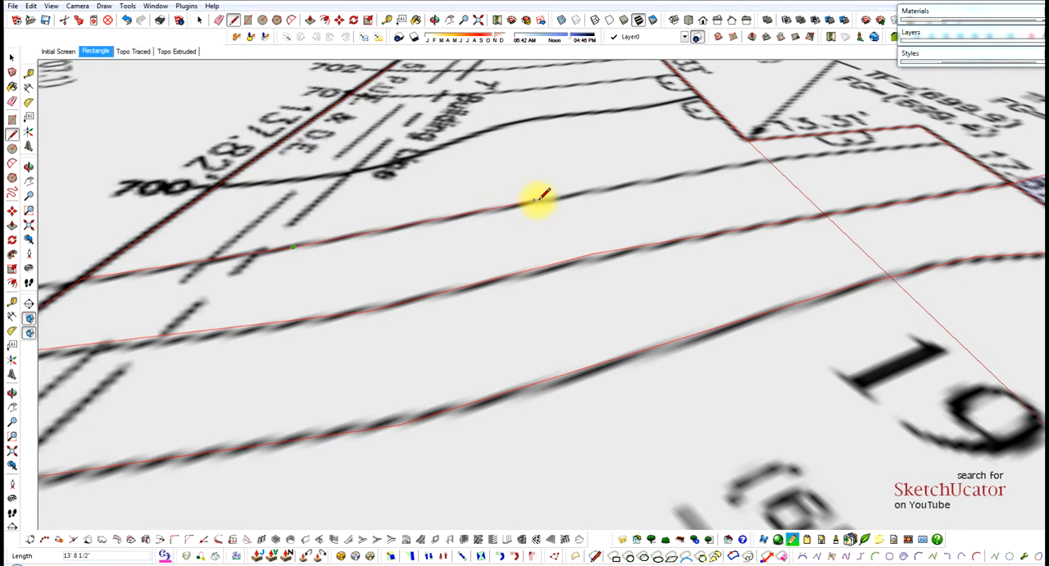
{"action": "scroll", "coordinate": [770, 160], "scroll_direction": "up", "scroll_amount": 3}
{"action": "left_click", "coordinate": [761, 165]}
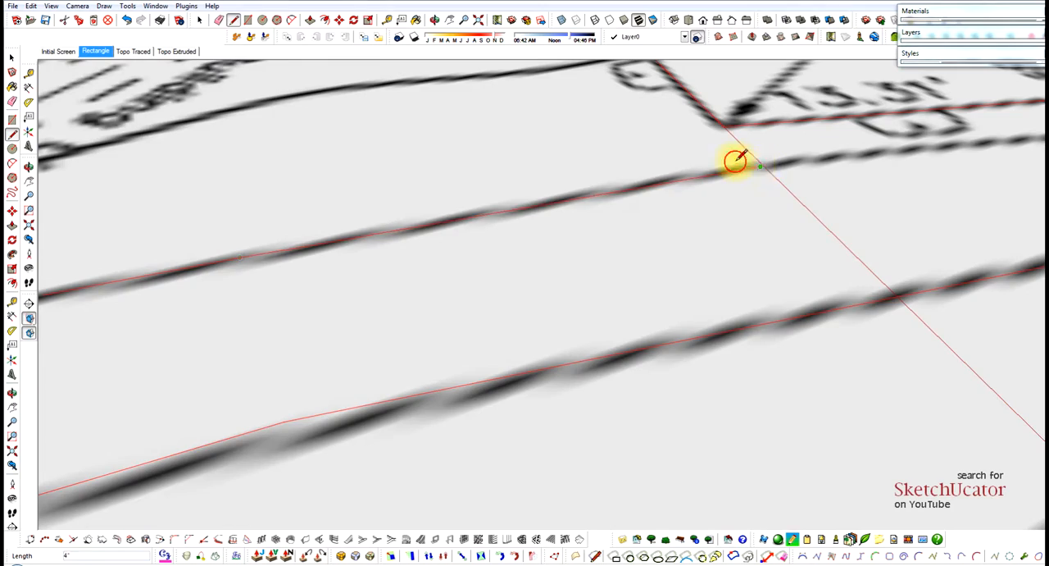
{"action": "scroll", "coordinate": [614, 189], "scroll_direction": "down", "scroll_amount": 3}
{"action": "scroll", "coordinate": [875, 157], "scroll_direction": "up", "scroll_amount": 2}
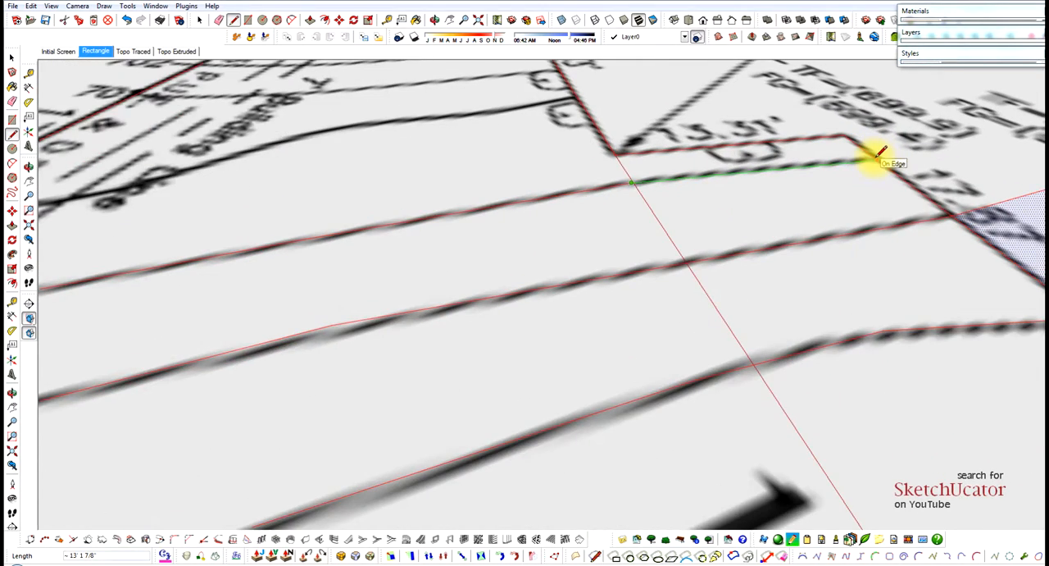
{"action": "left_click", "coordinate": [876, 158]}
{"action": "scroll", "coordinate": [552, 253], "scroll_direction": "down", "scroll_amount": 4}
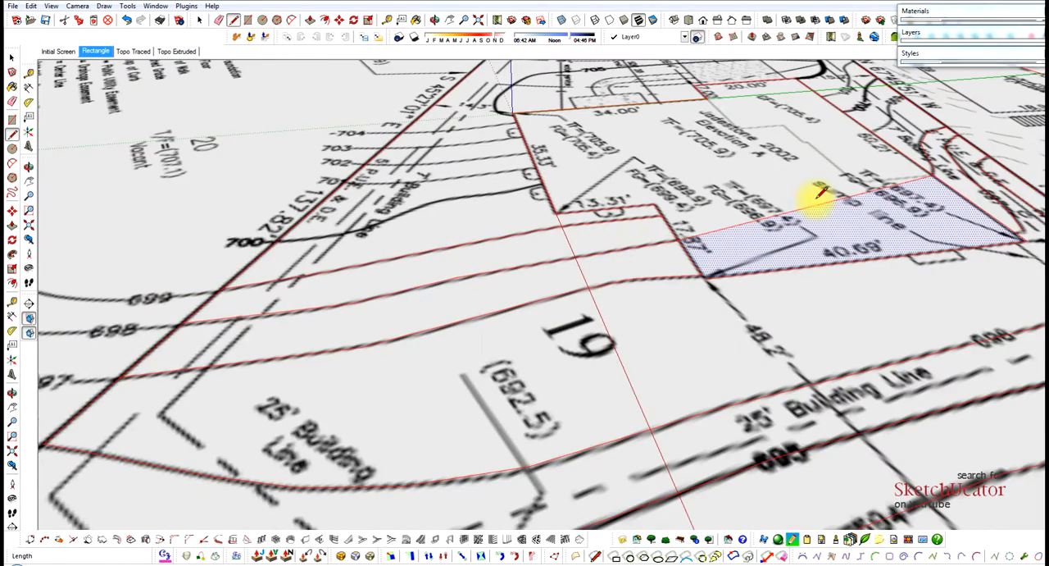
Draw the 699 contour's straight line across the house from the 17.87' wall to the 60.21' wall.
{"action": "scroll", "coordinate": [773, 206], "scroll_direction": "up", "scroll_amount": 3}
{"action": "left_click", "coordinate": [677, 231]}
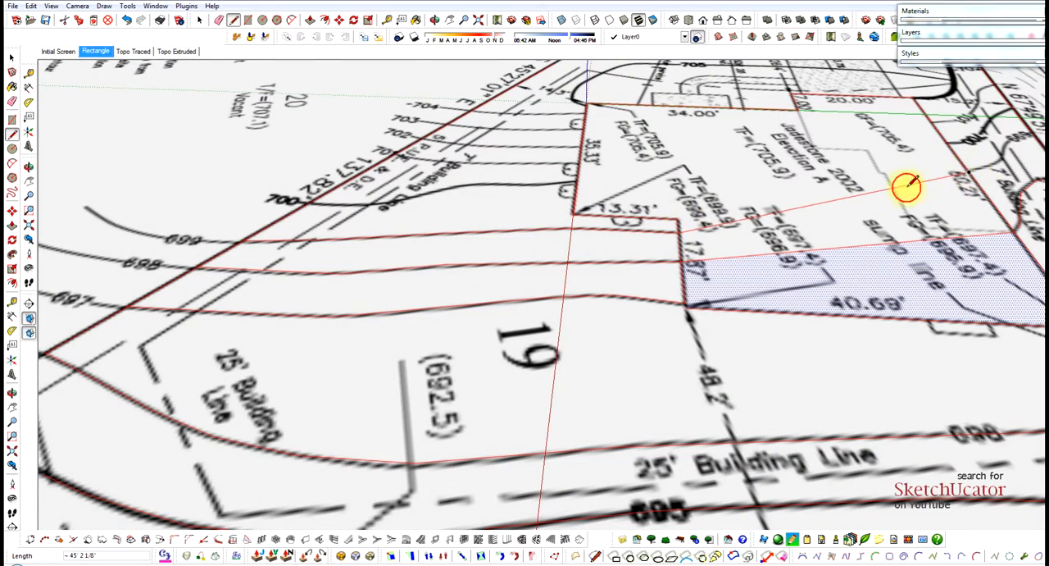
{"action": "scroll", "coordinate": [901, 182], "scroll_direction": "down", "scroll_amount": 5}
{"action": "scroll", "coordinate": [992, 229], "scroll_direction": "up", "scroll_amount": 5}
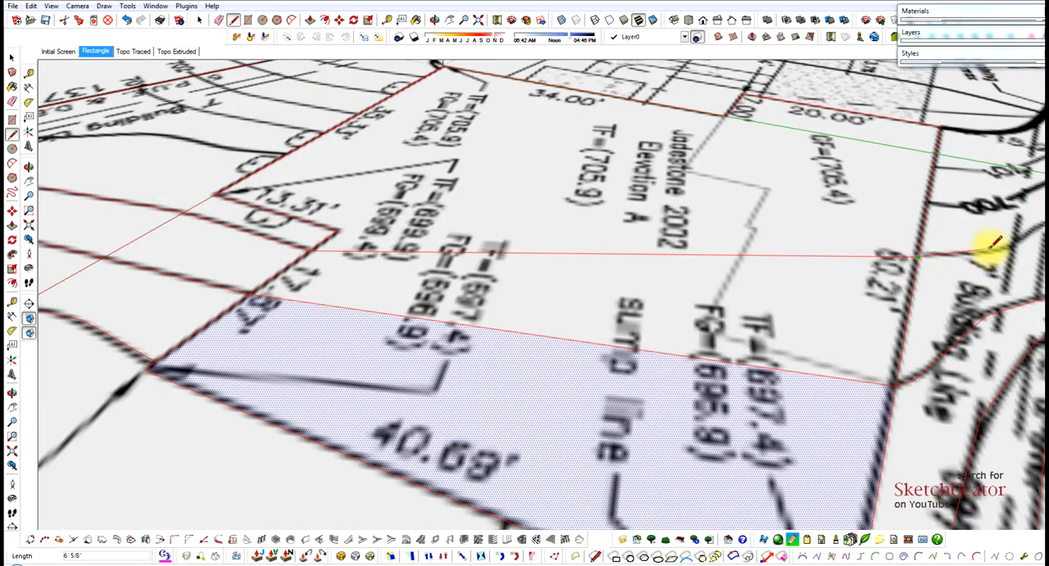
Trace the 699 contour through the side yard from the 60.21' wall to the N 67°49'51" W lot edge.
{"action": "scroll", "coordinate": [925, 237], "scroll_direction": "down", "scroll_amount": 4}
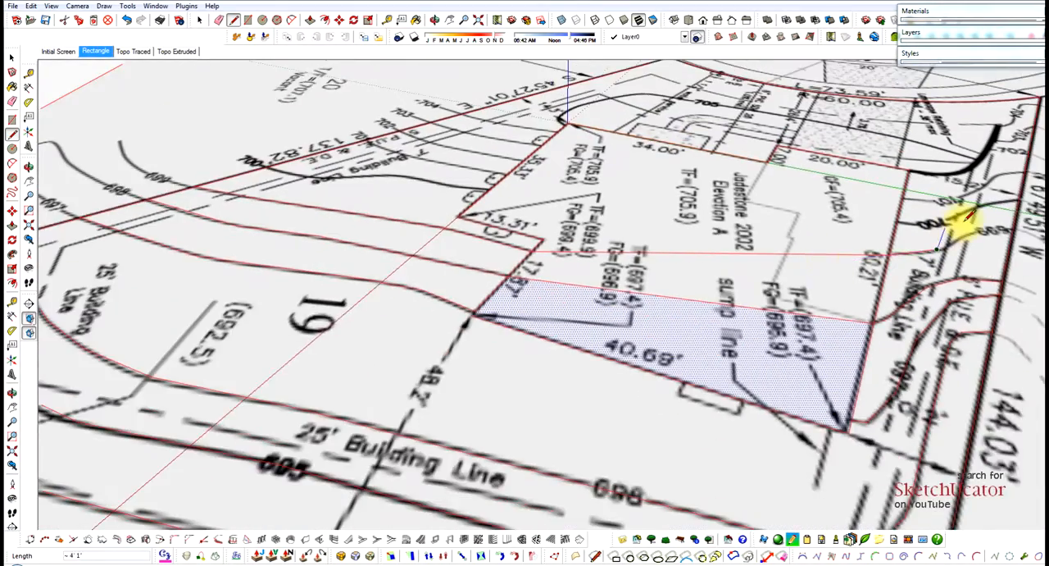
{"action": "scroll", "coordinate": [891, 218], "scroll_direction": "up", "scroll_amount": 4}
{"action": "scroll", "coordinate": [981, 232], "scroll_direction": "up", "scroll_amount": 1}
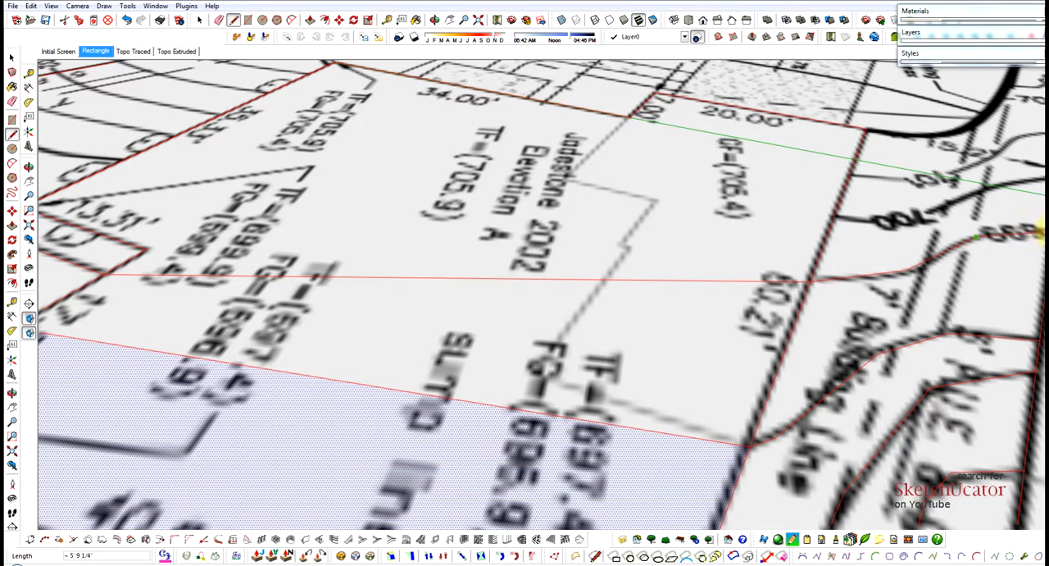
{"action": "left_click", "coordinate": [1021, 230]}
{"action": "scroll", "coordinate": [1035, 231], "scroll_direction": "up", "scroll_amount": 3}
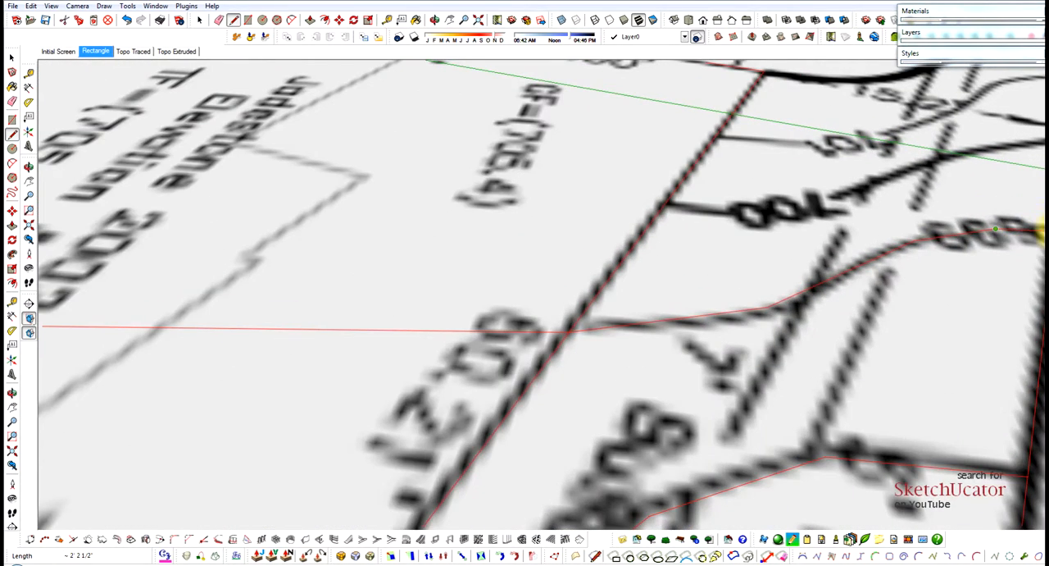
{"action": "scroll", "coordinate": [872, 229], "scroll_direction": "down", "scroll_amount": 3}
{"action": "scroll", "coordinate": [984, 183], "scroll_direction": "up", "scroll_amount": 4}
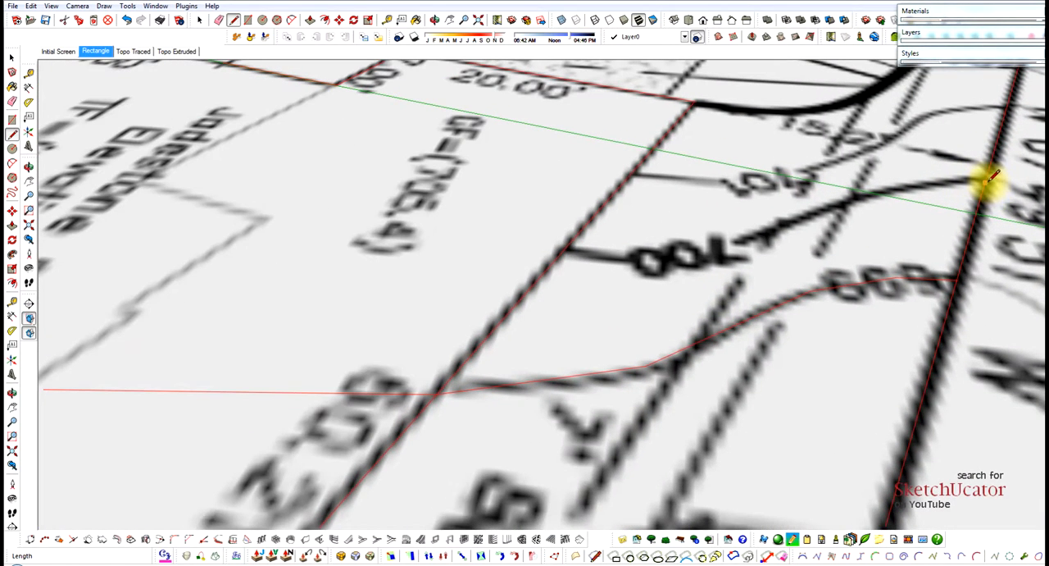
Trace the 700 contour in the side yard from the N 67°49'51" W lot edge to the 60.21' house wall.
{"action": "left_click", "coordinate": [987, 179]}
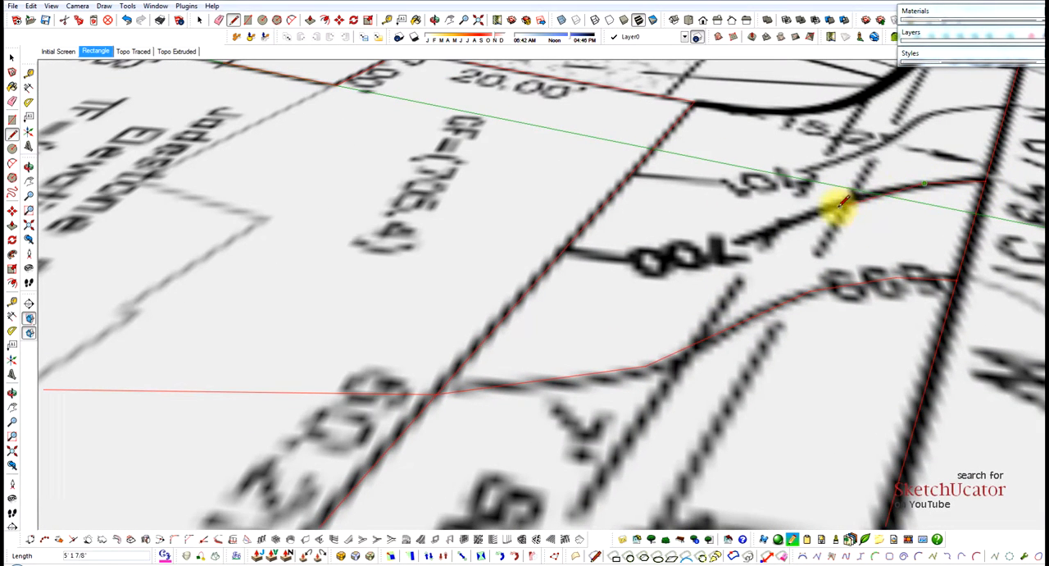
{"action": "left_click", "coordinate": [833, 208]}
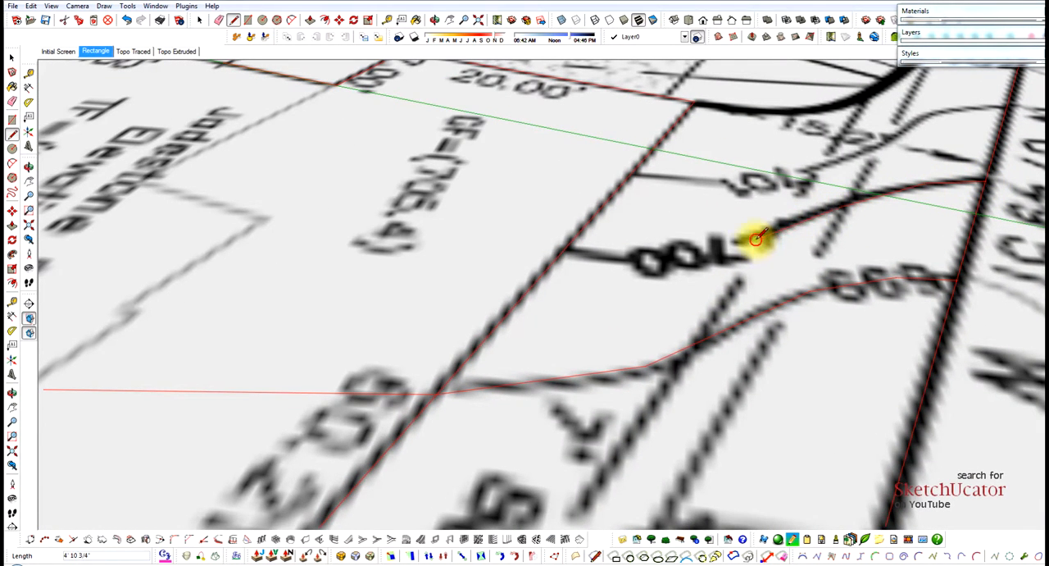
{"action": "left_click", "coordinate": [690, 264]}
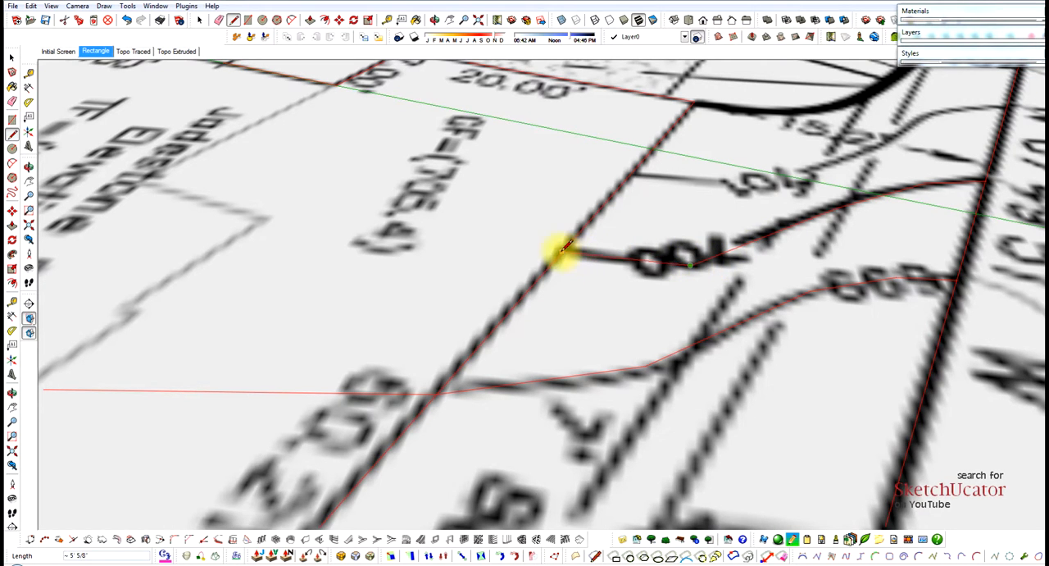
{"action": "left_click", "coordinate": [561, 251]}
{"action": "scroll", "coordinate": [693, 280], "scroll_direction": "down", "scroll_amount": 3}
Trace the 701 contour in the side yard from the 60.21' house wall to the N 67°49'51" W lot edge.
{"action": "scroll", "coordinate": [758, 182], "scroll_direction": "up", "scroll_amount": 5}
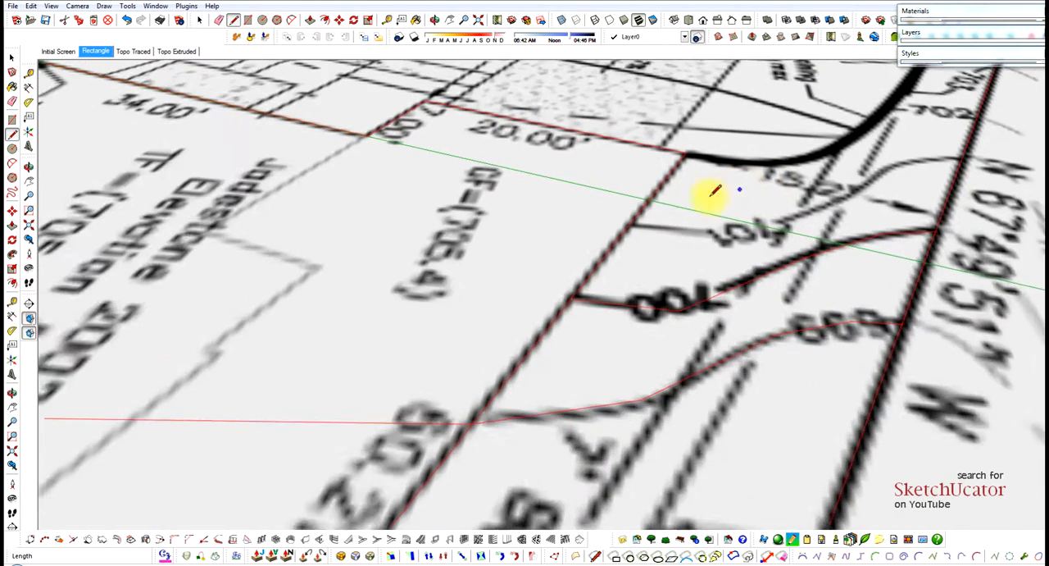
{"action": "left_click", "coordinate": [617, 232]}
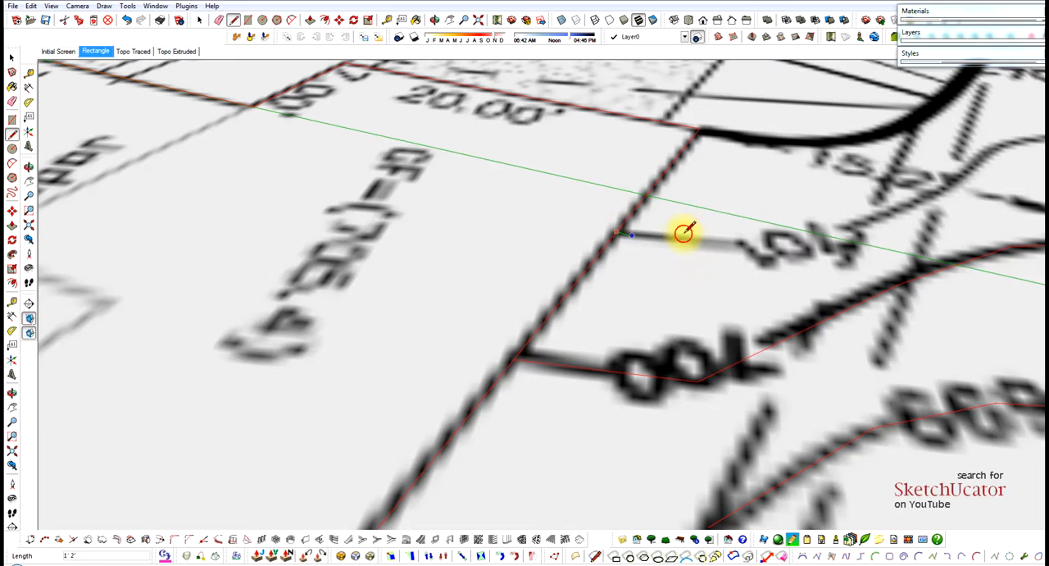
{"action": "left_click", "coordinate": [742, 243]}
{"action": "left_click", "coordinate": [878, 213]}
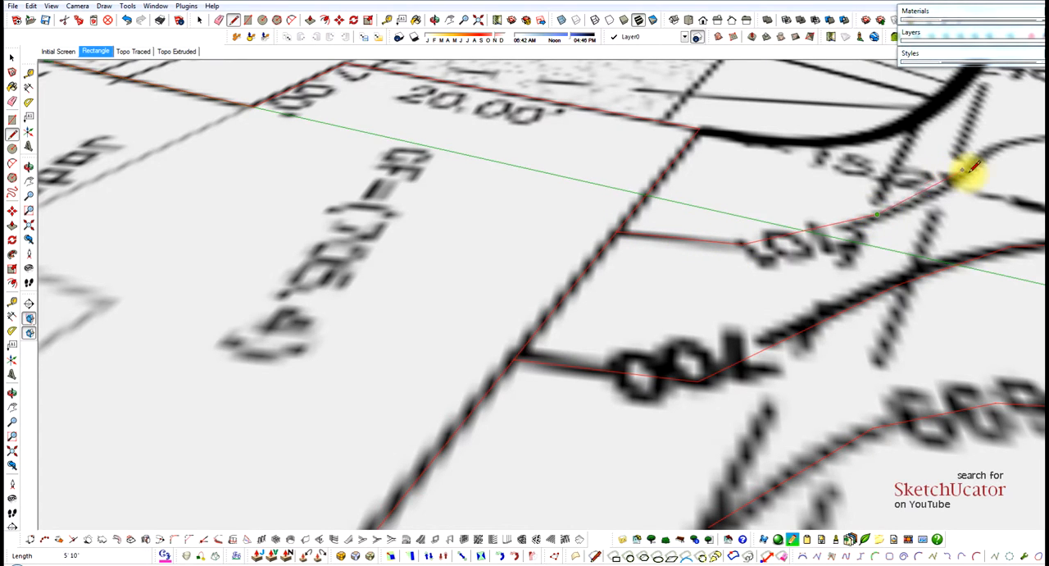
{"action": "left_click", "coordinate": [969, 174]}
{"action": "scroll", "coordinate": [691, 231], "scroll_direction": "down", "scroll_amount": 3}
{"action": "scroll", "coordinate": [899, 167], "scroll_direction": "up", "scroll_amount": 5}
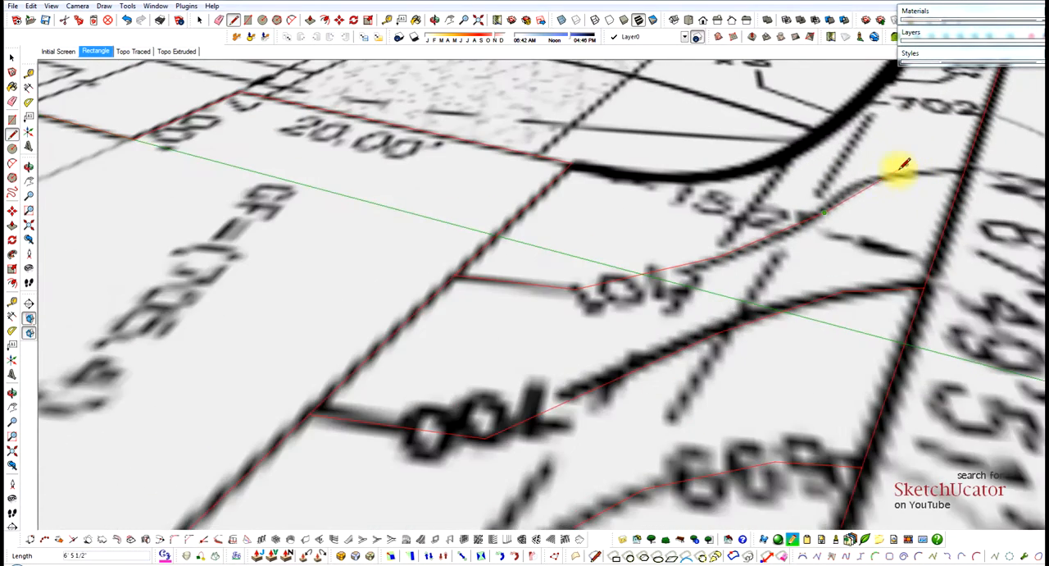
{"action": "left_click", "coordinate": [850, 190]}
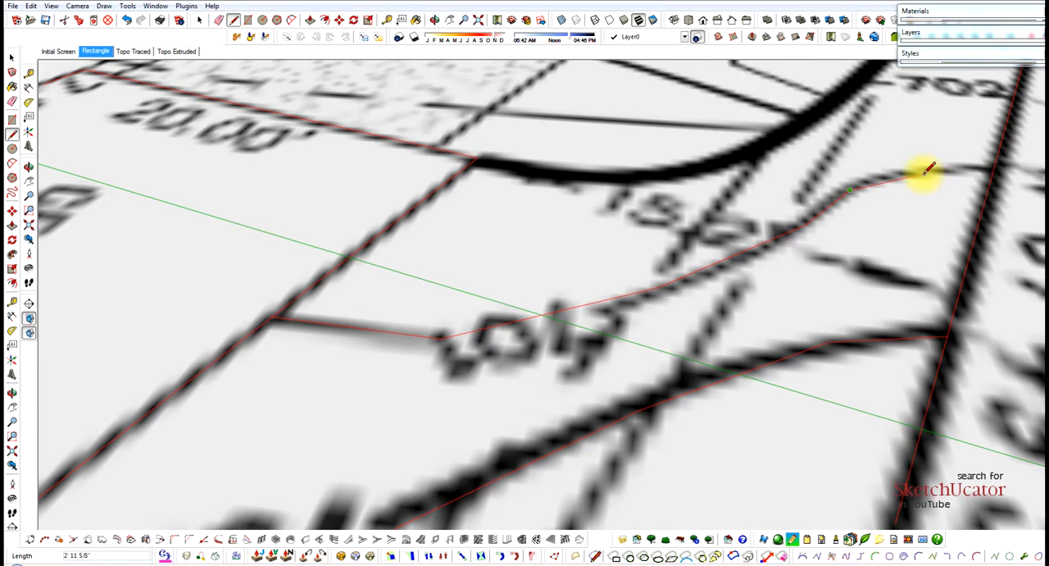
{"action": "left_click", "coordinate": [924, 174]}
{"action": "left_click", "coordinate": [992, 173]}
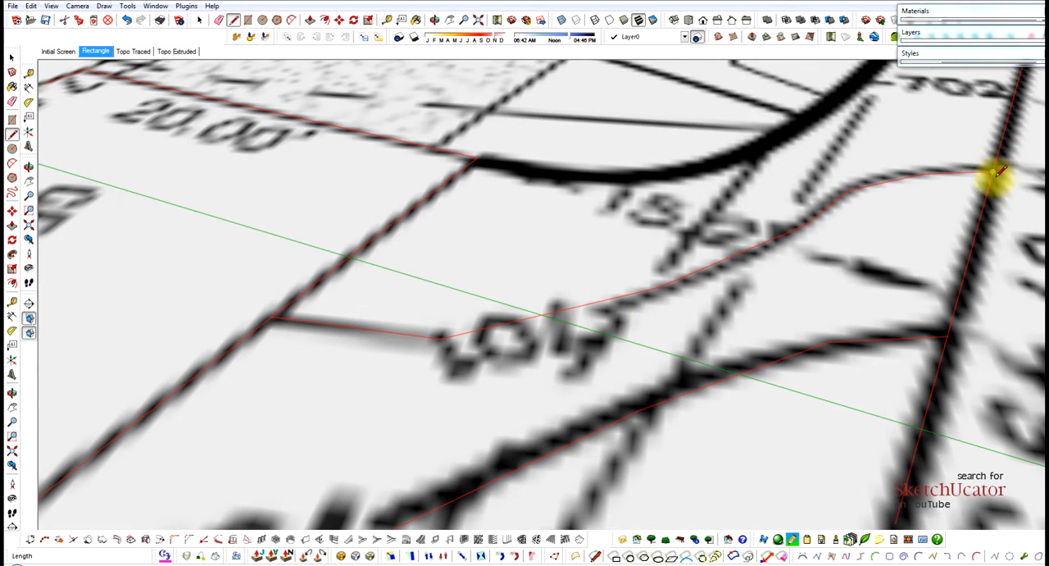
{"action": "scroll", "coordinate": [992, 176], "scroll_direction": "down", "scroll_amount": 3}
Check the closed areas between contours by selecting the side-yard faces around 699 to 701 and the house faces beside the 699 line.
{"action": "key", "text": "space"}
{"action": "left_click", "coordinate": [931, 226]}
{"action": "left_click", "coordinate": [916, 278]}
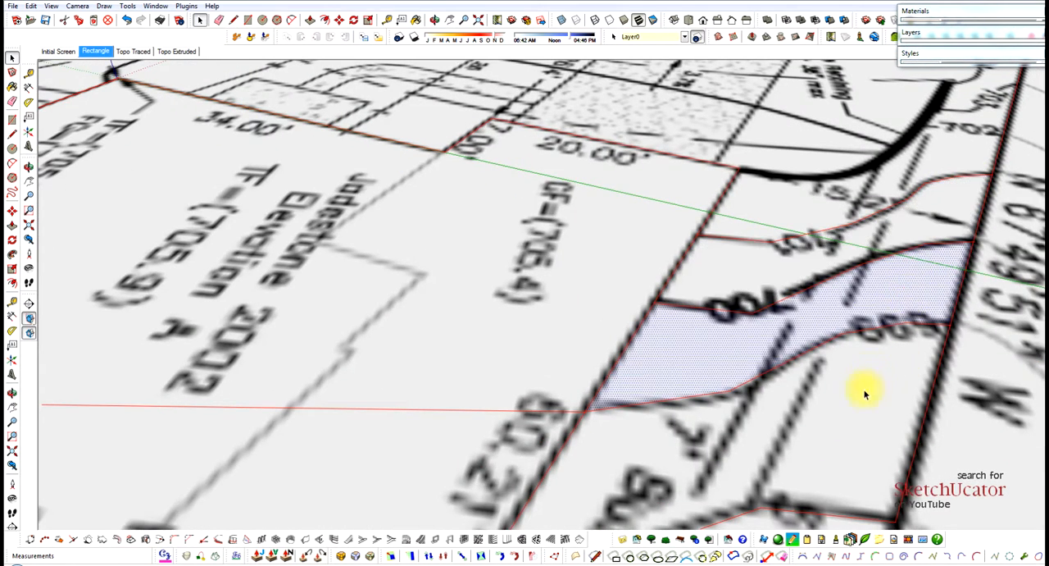
{"action": "left_click", "coordinate": [864, 391]}
{"action": "scroll", "coordinate": [827, 231], "scroll_direction": "down", "scroll_amount": 2}
{"action": "scroll", "coordinate": [653, 258], "scroll_direction": "down", "scroll_amount": 2}
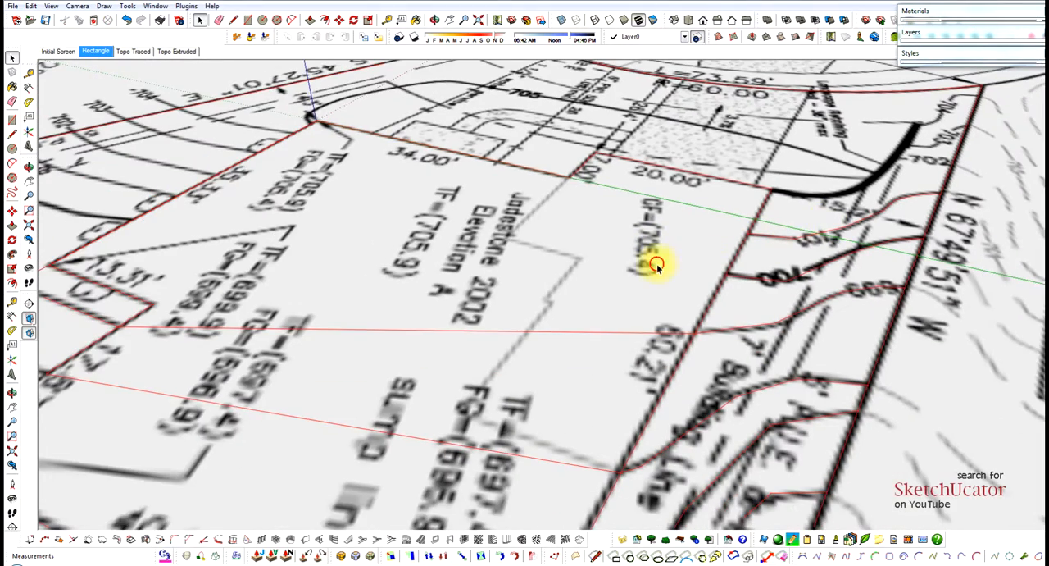
{"action": "left_click", "coordinate": [654, 258]}
{"action": "scroll", "coordinate": [766, 236], "scroll_direction": "down", "scroll_amount": 2}
{"action": "left_click", "coordinate": [696, 337]}
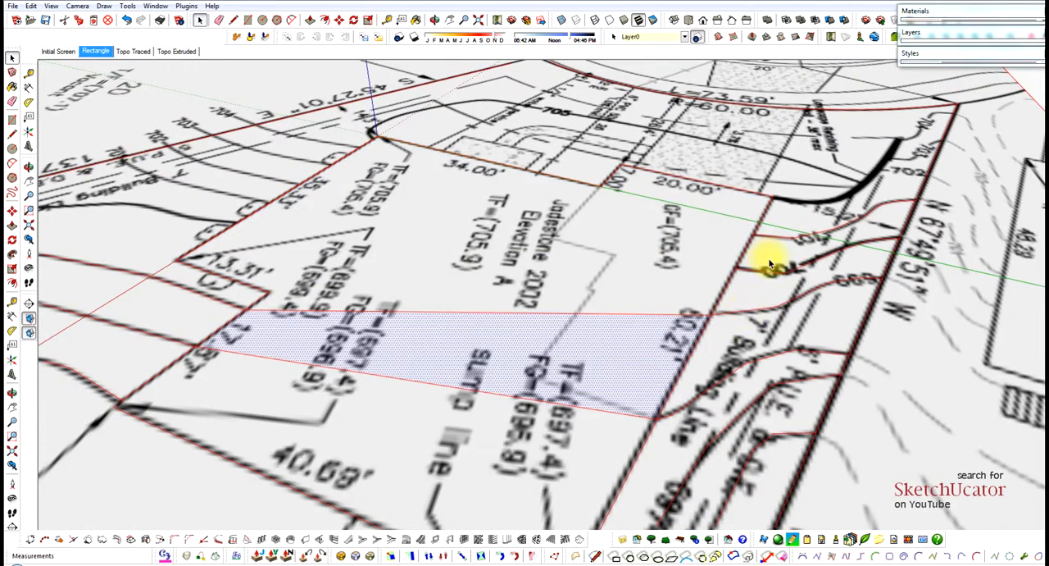
Trace the 702 contour from the thick retaining wall to the N 67°49'51" W lot edge.
{"action": "scroll", "coordinate": [913, 144], "scroll_direction": "up", "scroll_amount": 3}
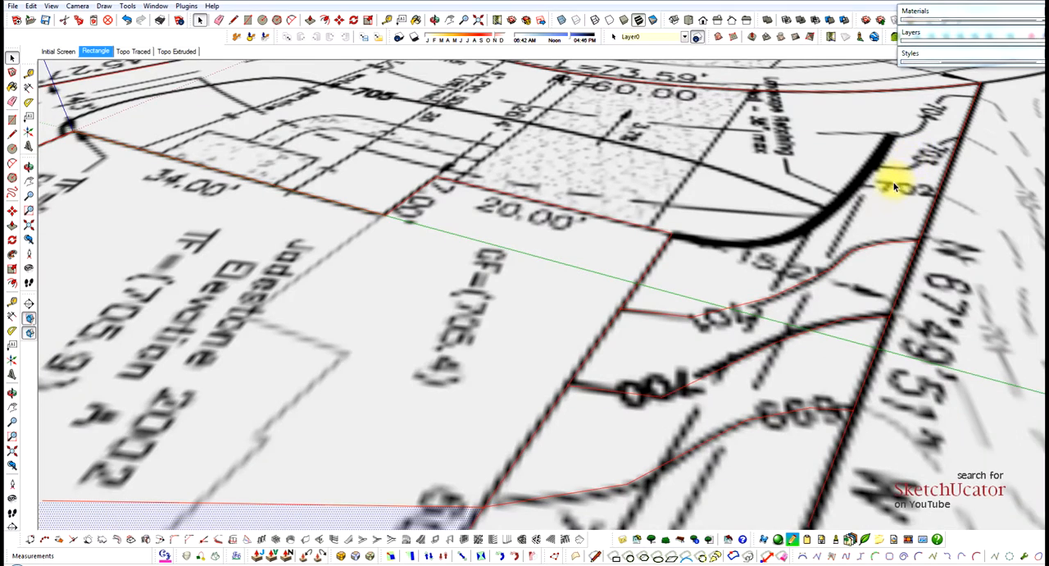
{"action": "scroll", "coordinate": [898, 209], "scroll_direction": "up", "scroll_amount": 2}
{"action": "key", "text": "l"}
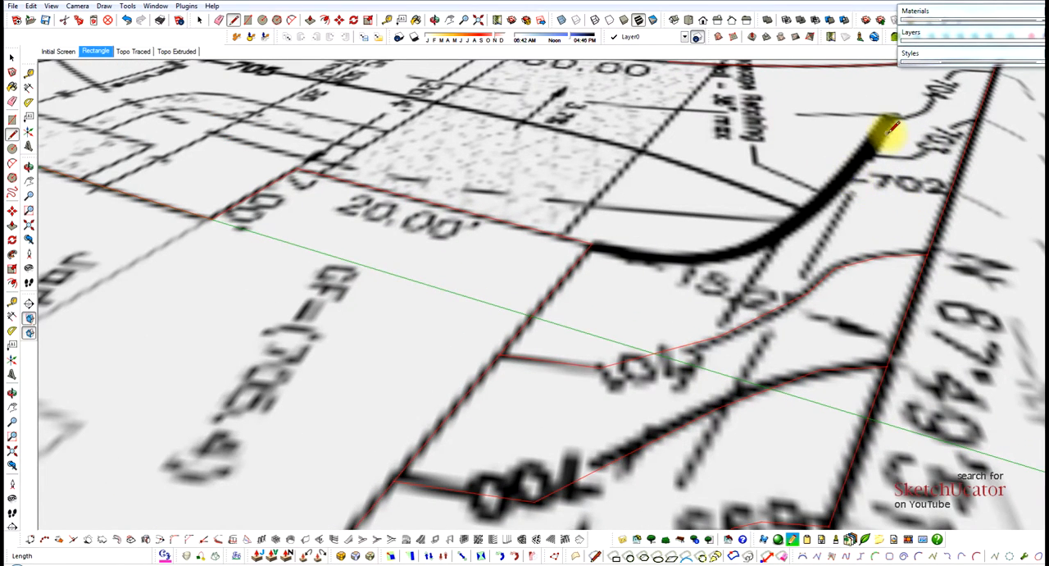
{"action": "left_click", "coordinate": [852, 176]}
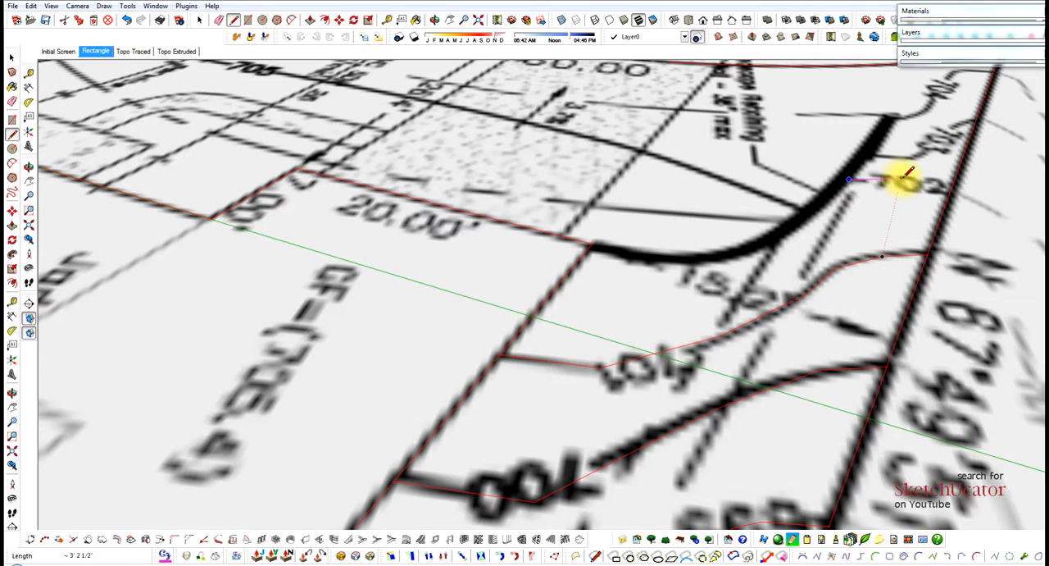
{"action": "left_click", "coordinate": [951, 188]}
{"action": "scroll", "coordinate": [933, 141], "scroll_direction": "up", "scroll_amount": 2}
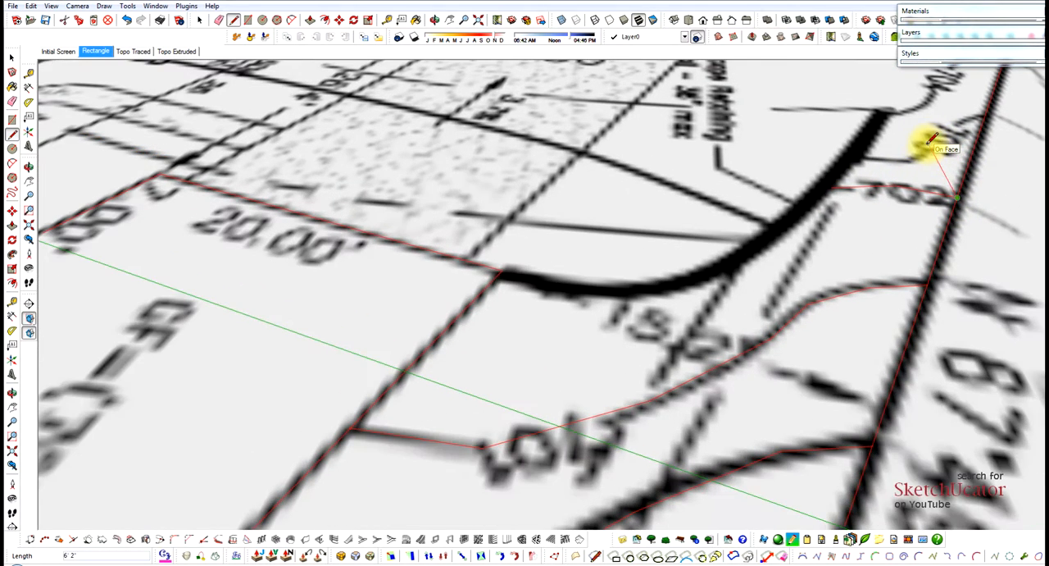
{"action": "key", "text": "Escape"}
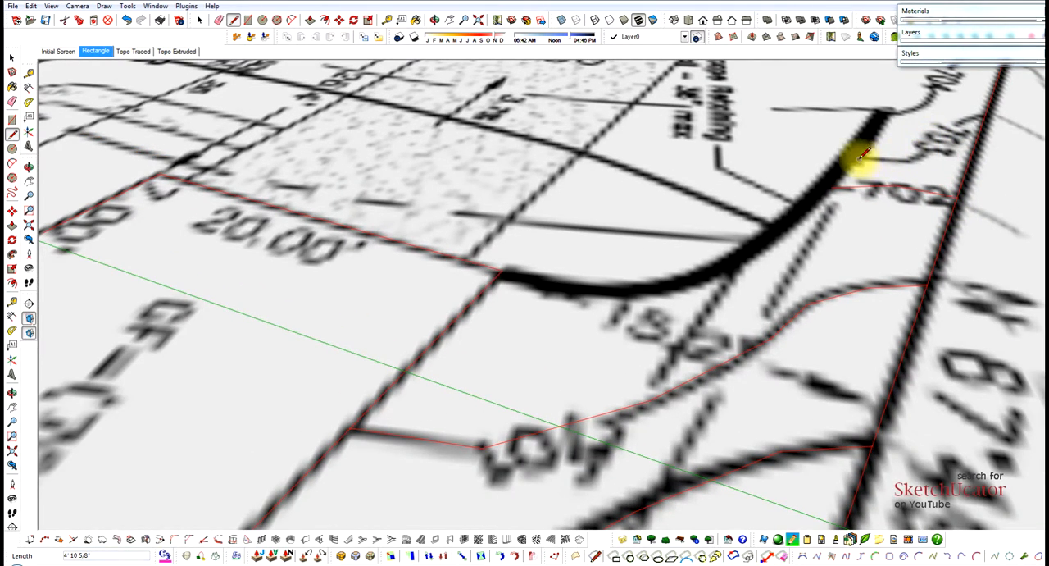
Trace the retaining wall's outer edge from its free end to the 702 contour, about 7' long.
{"action": "scroll", "coordinate": [658, 241], "scroll_direction": "down", "scroll_amount": 1}
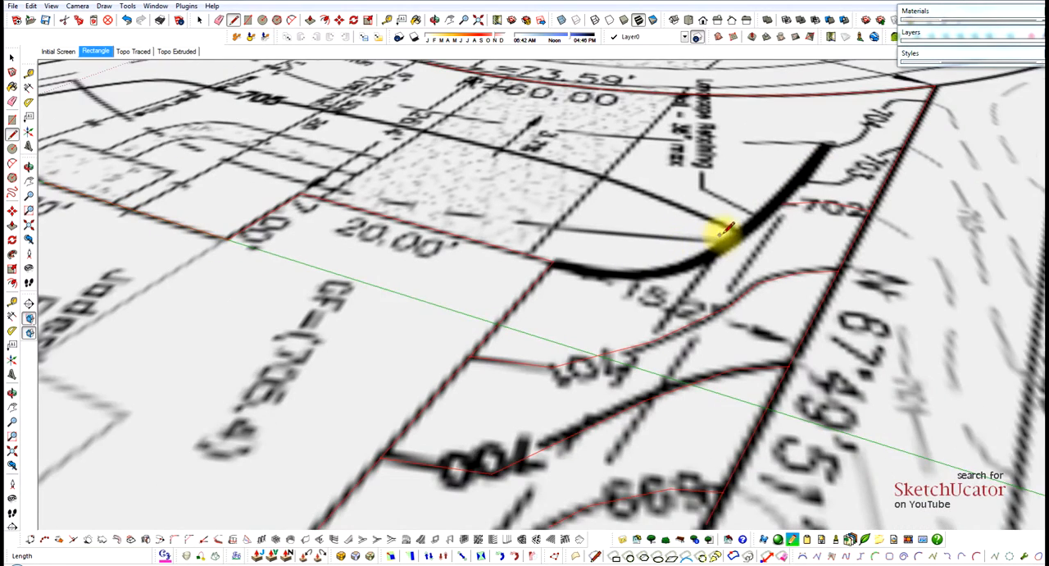
{"action": "scroll", "coordinate": [834, 143], "scroll_direction": "up", "scroll_amount": 2}
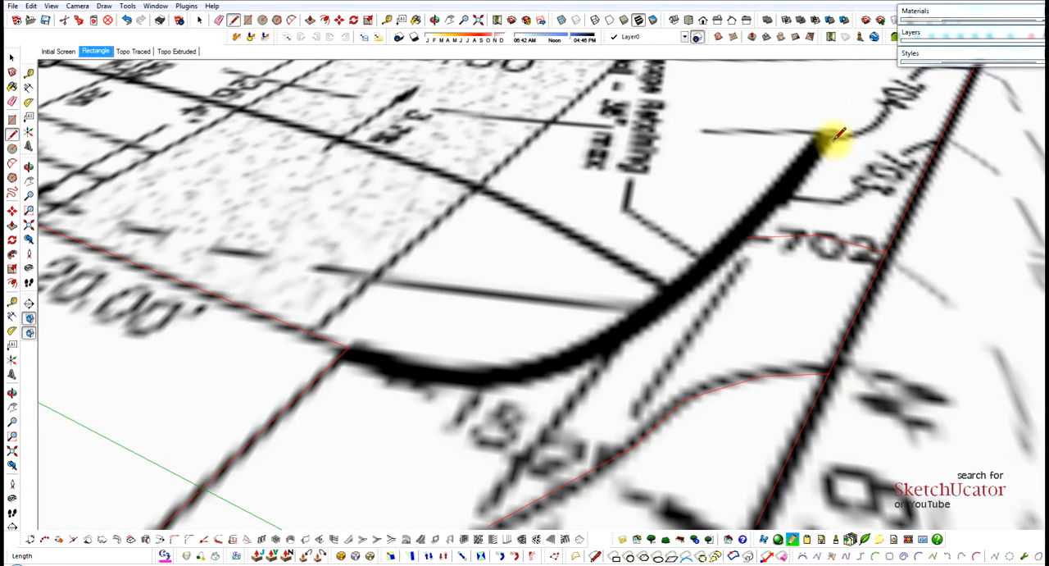
{"action": "left_click", "coordinate": [833, 137]}
{"action": "left_click", "coordinate": [755, 234]}
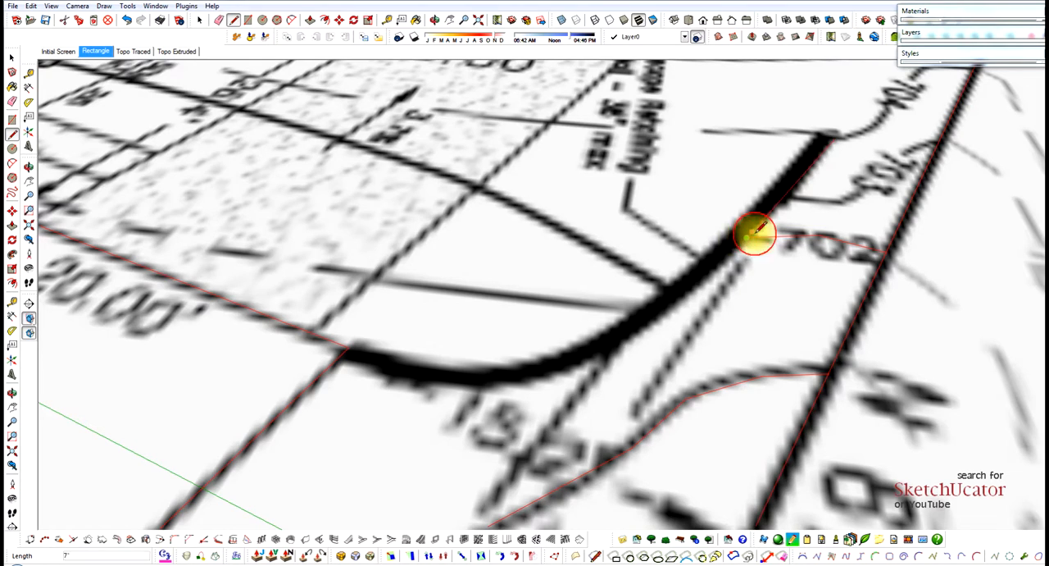
{"action": "key", "text": "alt"}
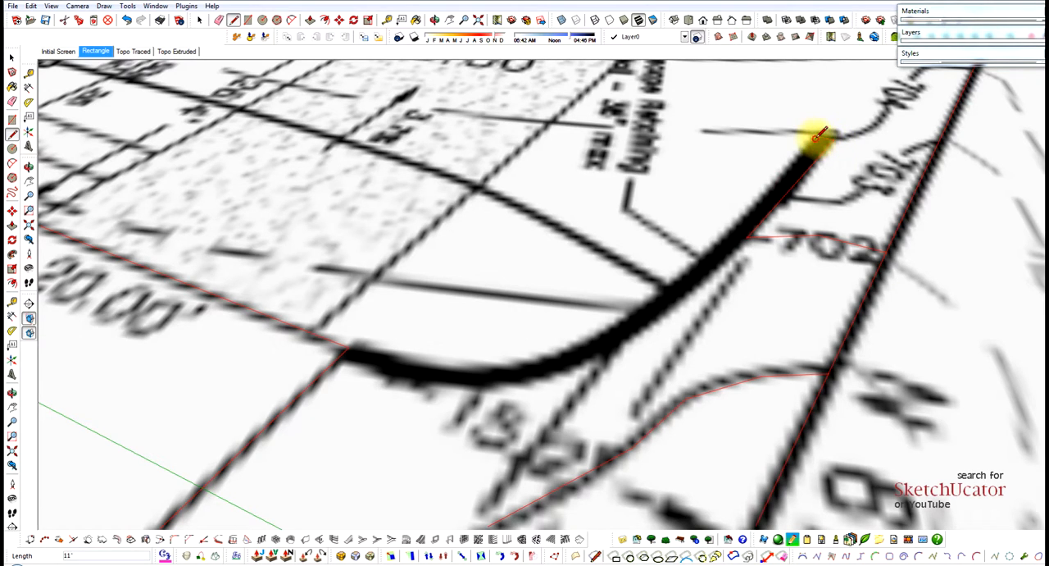
Close the retaining wall's free end and trace its inner edge back to opposite the 702 contour.
{"action": "left_click", "coordinate": [816, 138]}
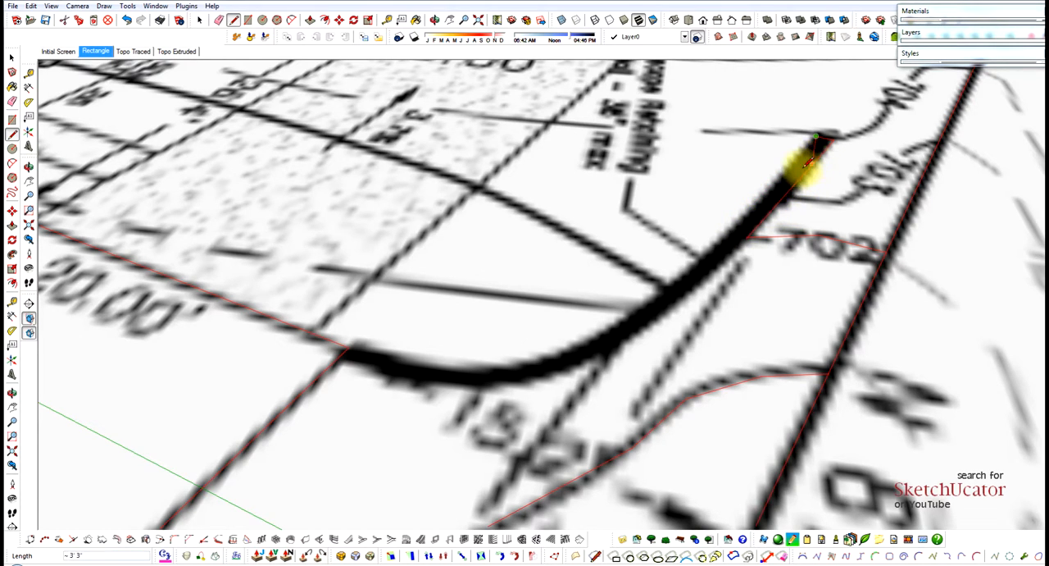
{"action": "left_click", "coordinate": [730, 232]}
{"action": "key", "text": "space"}
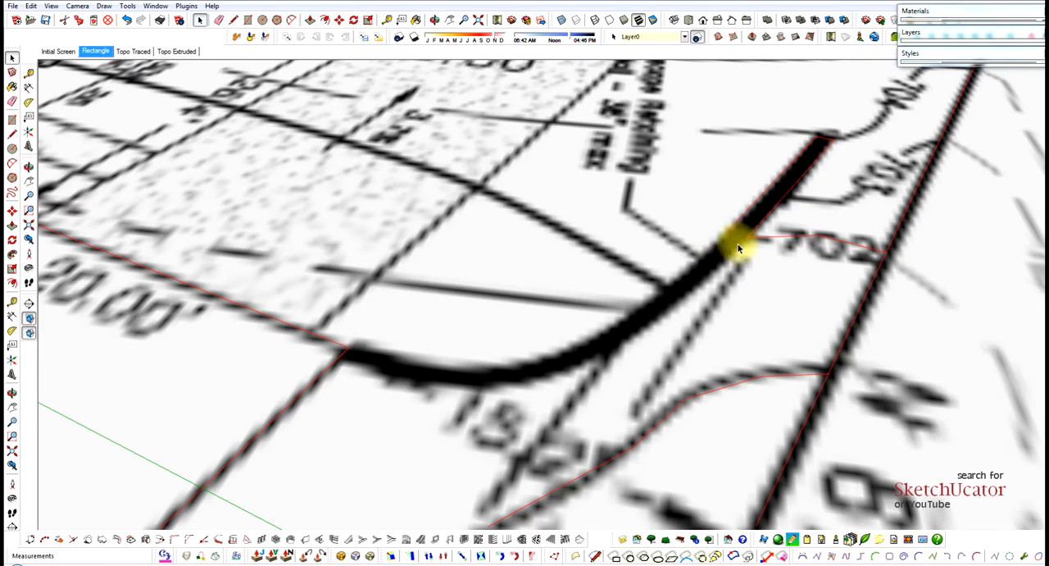
Extend the retaining wall's outer edge about 5' from the 702 contour toward the house.
{"action": "key", "text": "l"}
{"action": "left_click", "coordinate": [745, 238]}
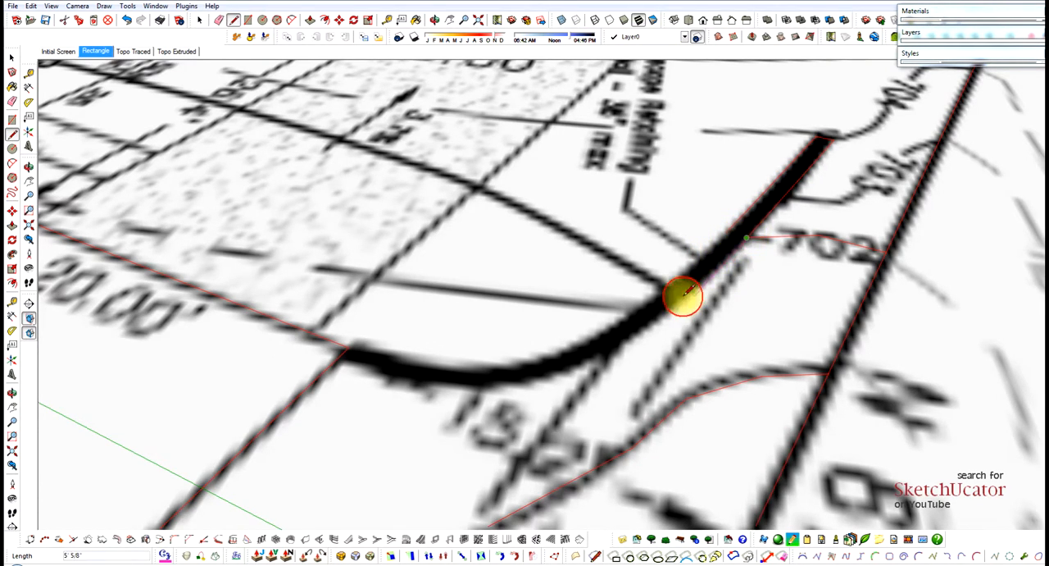
{"action": "scroll", "coordinate": [672, 295], "scroll_direction": "up", "scroll_amount": 2}
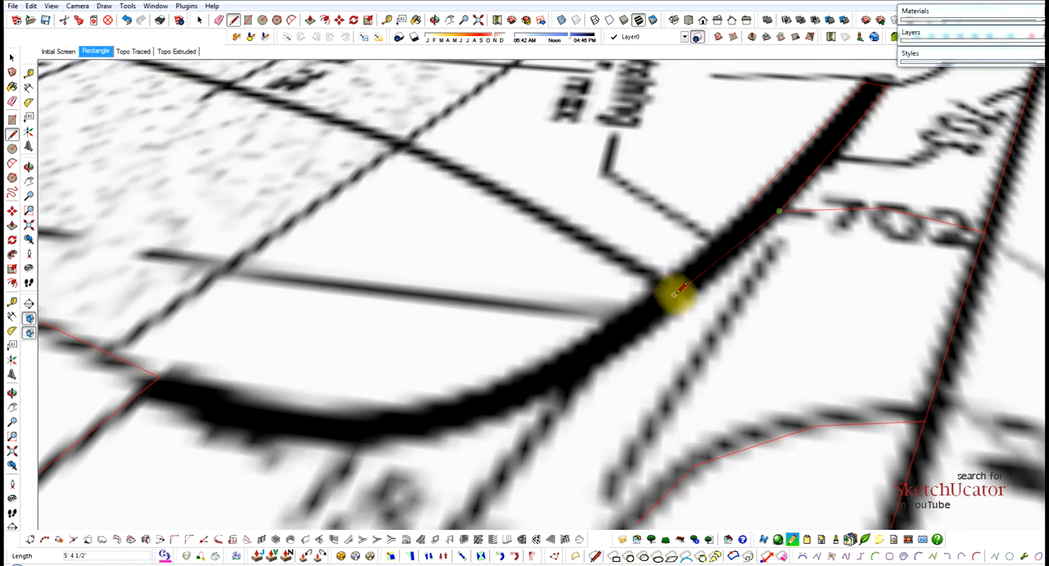
{"action": "left_click", "coordinate": [691, 289]}
{"action": "key", "text": "space"}
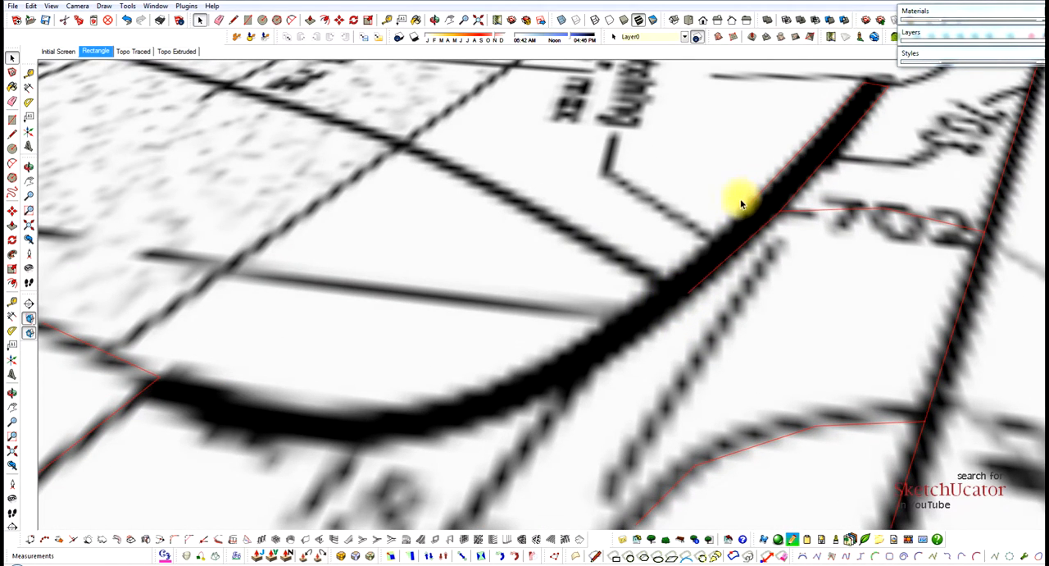
Extend the retaining wall's inner edge opposite the outer edge's end, and trace an inner-edge segment from the house corner beside the 20.00' wall.
{"action": "left_click", "coordinate": [749, 204]}
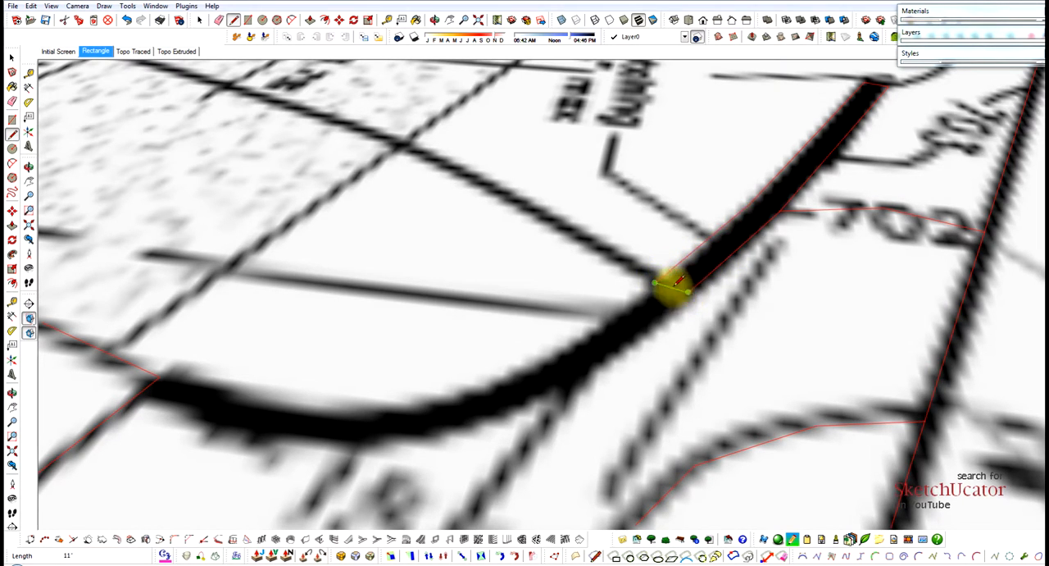
{"action": "middle_click_drag", "start_coordinate": [672, 286], "coordinate": [585, 286]}
{"action": "mouse_move", "coordinate": [426, 341]}
{"action": "middle_mouse_down"}
{"action": "mouse_move", "coordinate": [443, 339]}
{"action": "mouse_move", "coordinate": [382, 352]}
{"action": "mouse_move", "coordinate": [382, 336]}
{"action": "middle_mouse_up"}
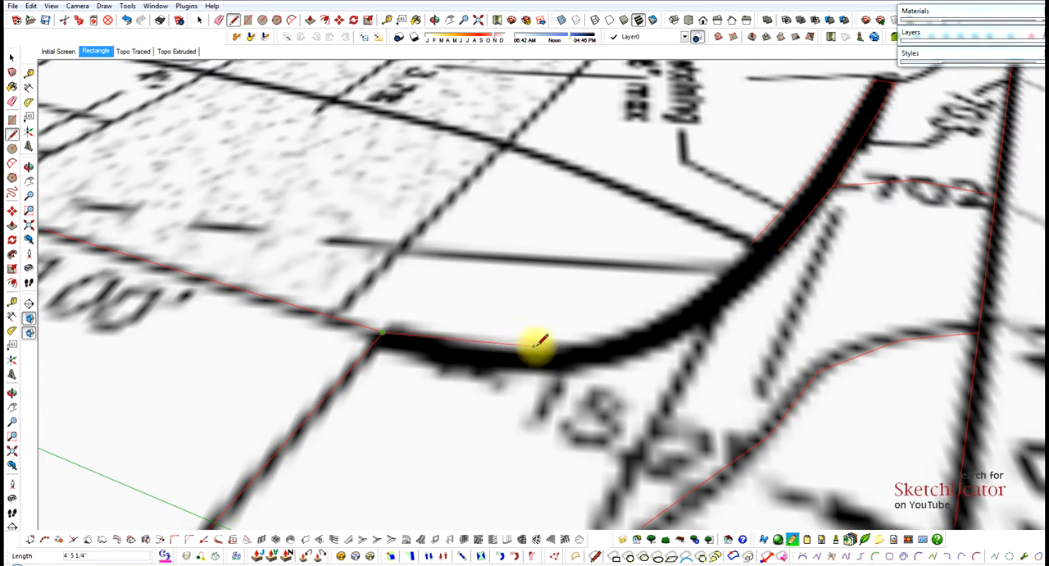
{"action": "key", "text": "Escape"}
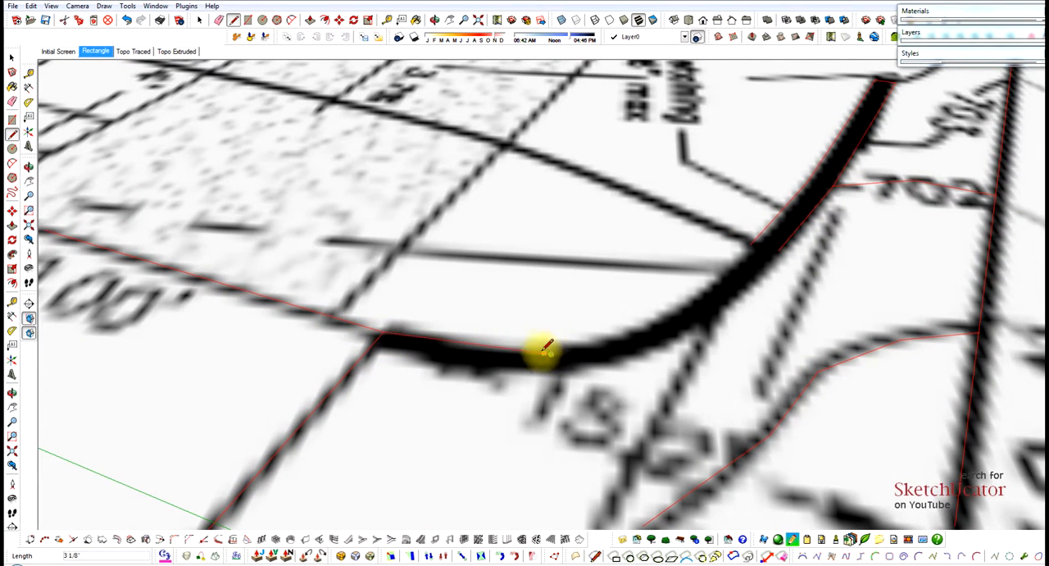
Trace the retaining wall's outer edge from the house corner, about 4' 11" long, opposite the existing inner-edge segment.
{"action": "left_click", "coordinate": [370, 347]}
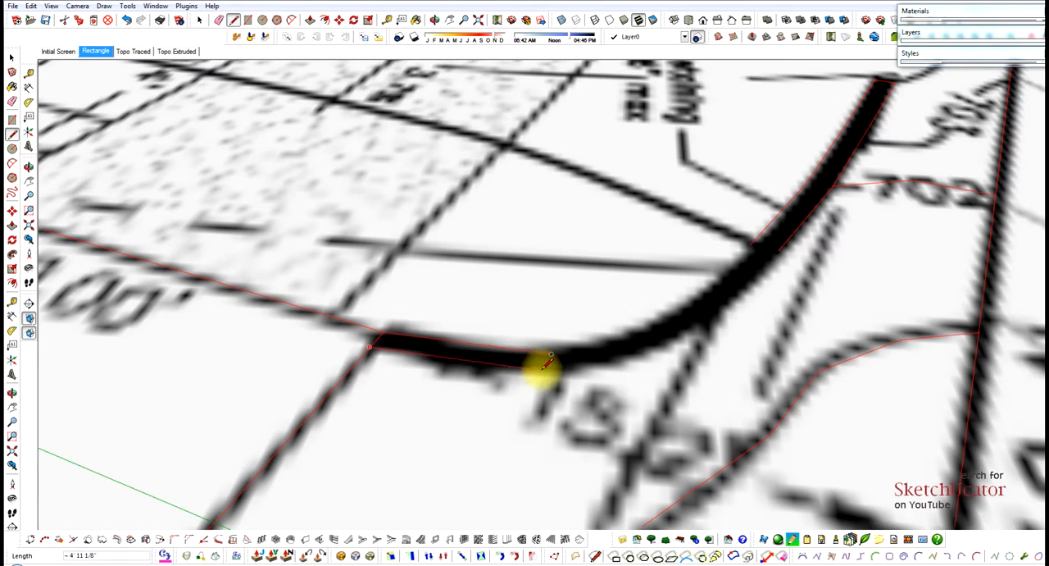
{"action": "scroll", "coordinate": [550, 361], "scroll_direction": "up", "scroll_amount": 2}
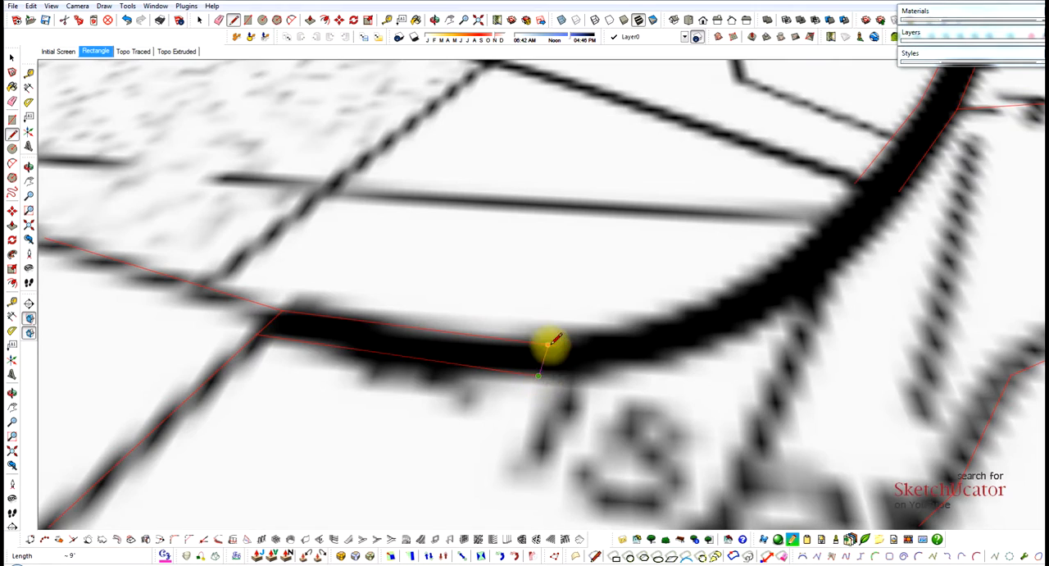
{"action": "scroll", "coordinate": [374, 356], "scroll_direction": "down", "scroll_amount": 3}
{"action": "mouse_move", "coordinate": [420, 351]}
{"action": "middle_mouse_down"}
{"action": "mouse_move", "coordinate": [562, 321]}
{"action": "mouse_move", "coordinate": [440, 363]}
{"action": "mouse_move", "coordinate": [380, 309]}
{"action": "mouse_move", "coordinate": [391, 340]}
{"action": "middle_mouse_up"}
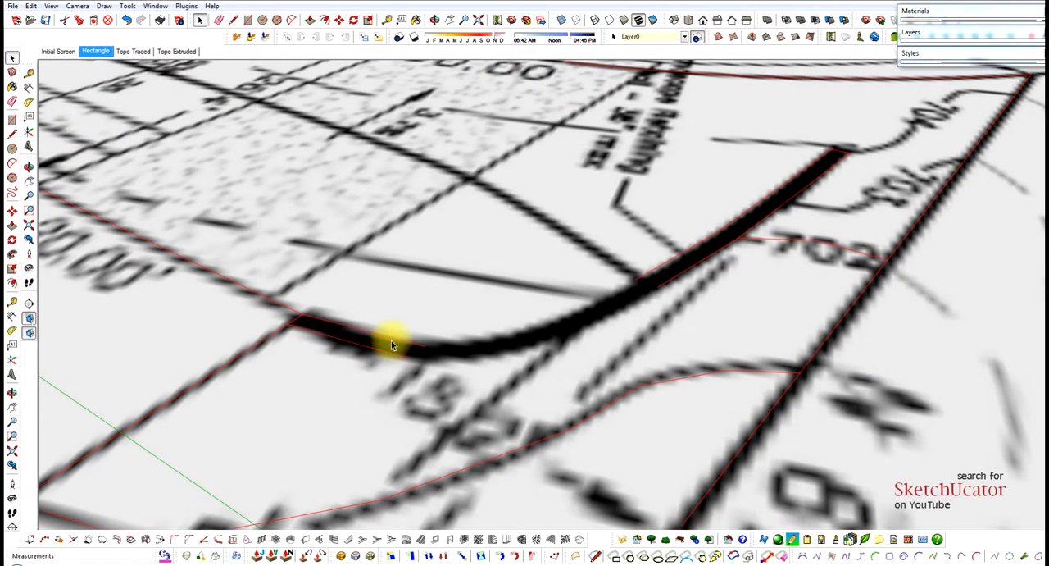
Bridge the gap in the retaining wall's inner edge with an arc that bulges about 10 3/4".
{"action": "key", "text": "a"}
{"action": "left_click", "coordinate": [424, 346]}
{"action": "left_click", "coordinate": [648, 273]}
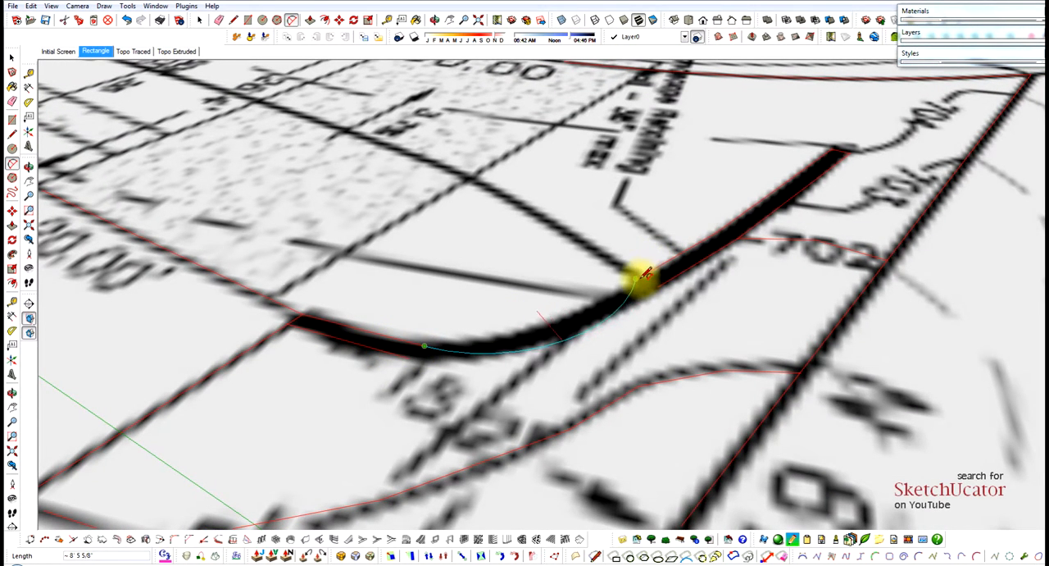
{"action": "scroll", "coordinate": [593, 302], "scroll_direction": "up", "scroll_amount": 3}
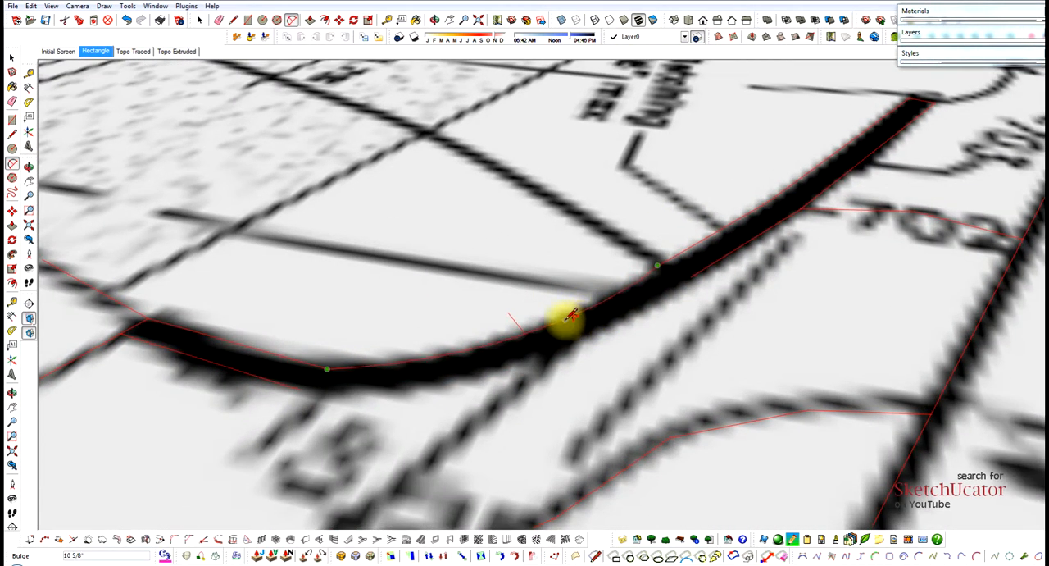
{"action": "left_click", "coordinate": [566, 320]}
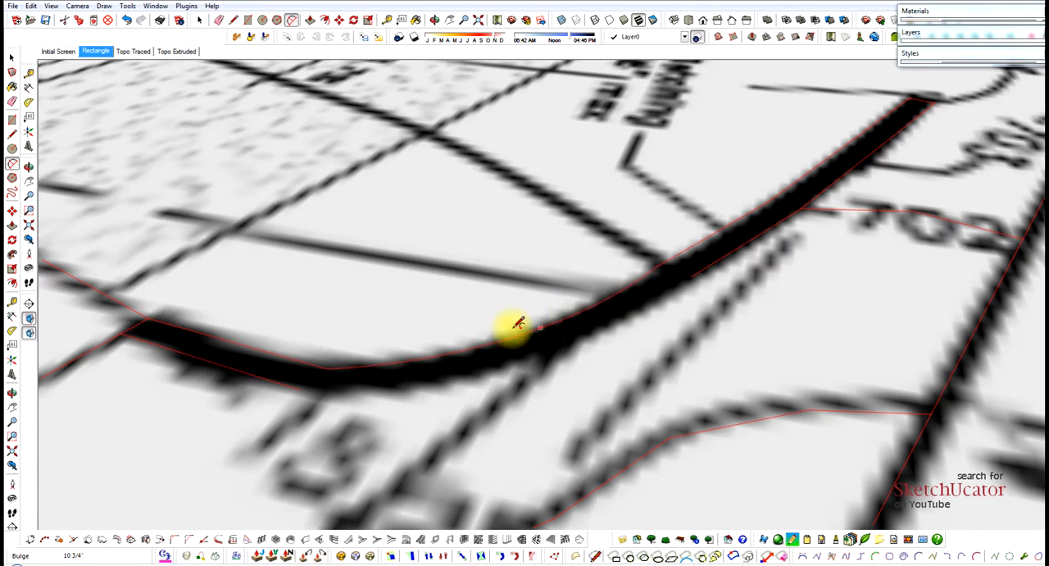
Bridge the gap in the retaining wall's outer edge with an arc that bulges about 1'.
{"action": "left_click", "coordinate": [299, 390]}
{"action": "left_click", "coordinate": [692, 275]}
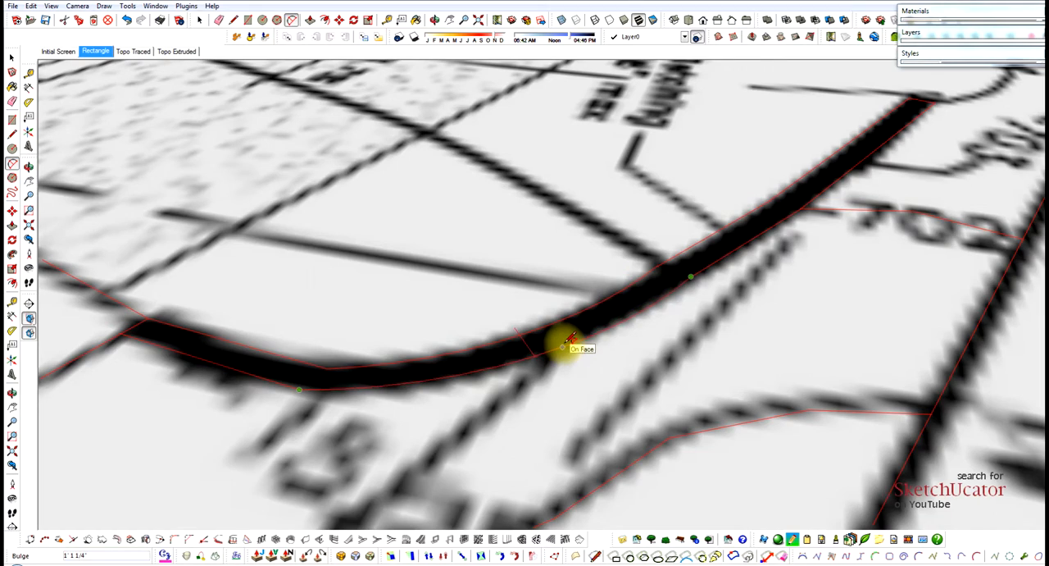
{"action": "left_click", "coordinate": [562, 348]}
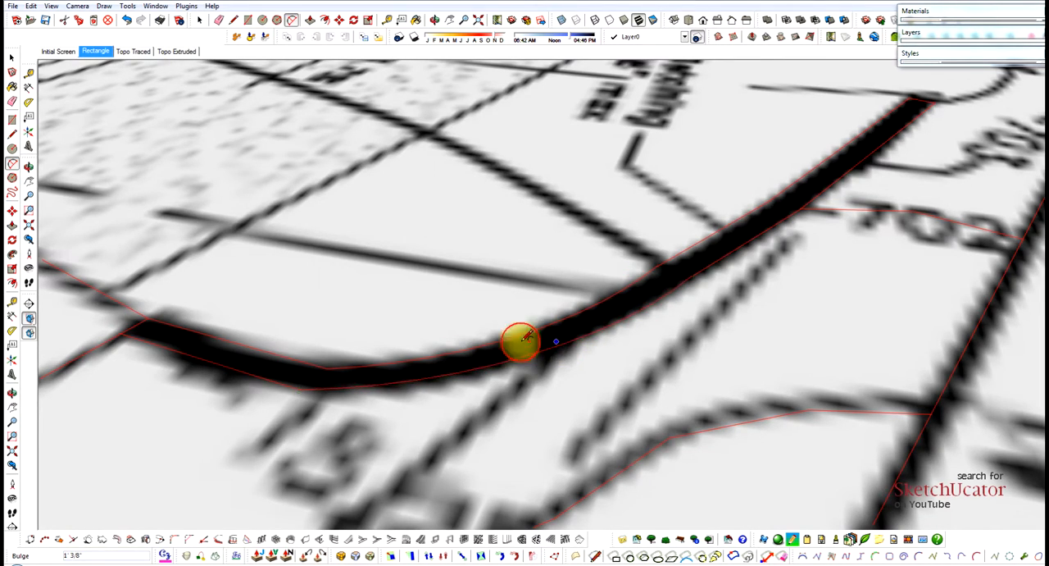
{"action": "key", "text": "space"}
Trace the 703 contour from the retaining wall's outer edge to the N 67°49'51" W boundary.
{"action": "scroll", "coordinate": [504, 321], "scroll_direction": "down", "scroll_amount": 2}
{"action": "scroll", "coordinate": [557, 300], "scroll_direction": "down", "scroll_amount": 3}
{"action": "middle_click_drag", "start_coordinate": [554, 298], "coordinate": [755, 268]}
{"action": "scroll", "coordinate": [696, 190], "scroll_direction": "up", "scroll_amount": 3}
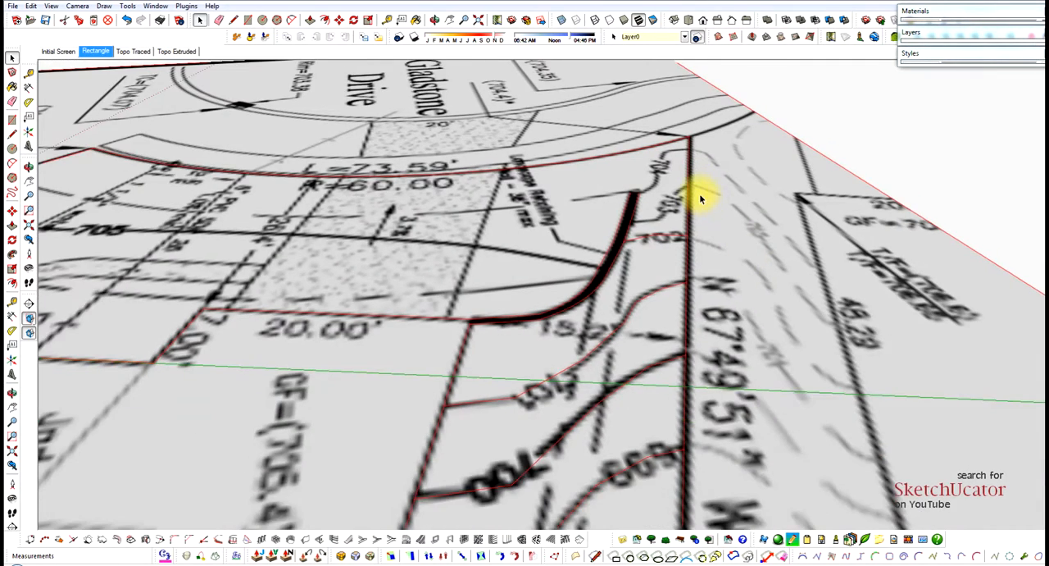
{"action": "scroll", "coordinate": [604, 233], "scroll_direction": "up", "scroll_amount": 2}
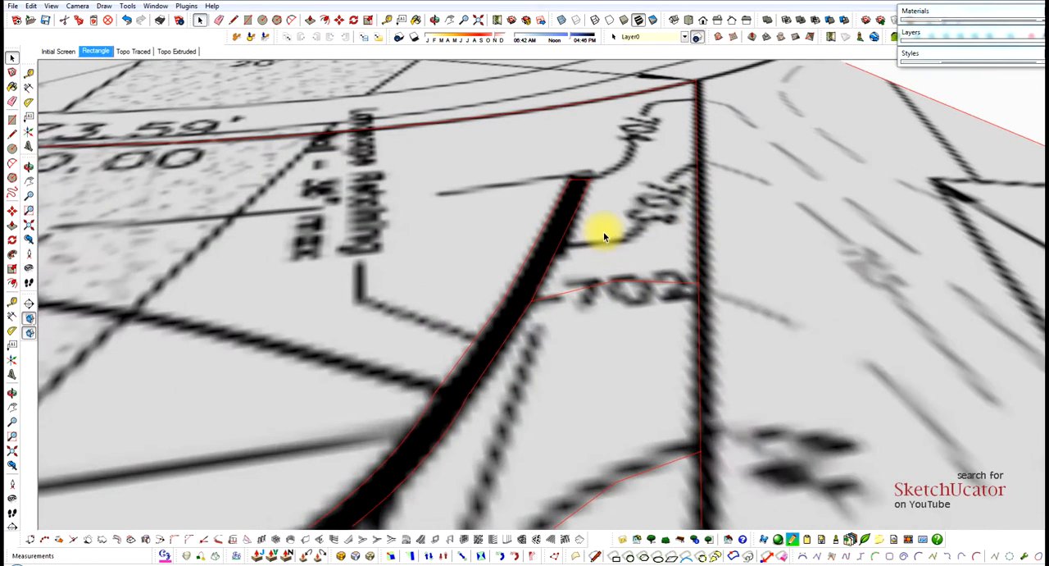
{"action": "key", "text": "l"}
{"action": "left_click", "coordinate": [560, 243]}
{"action": "scroll", "coordinate": [621, 233], "scroll_direction": "up", "scroll_amount": 1}
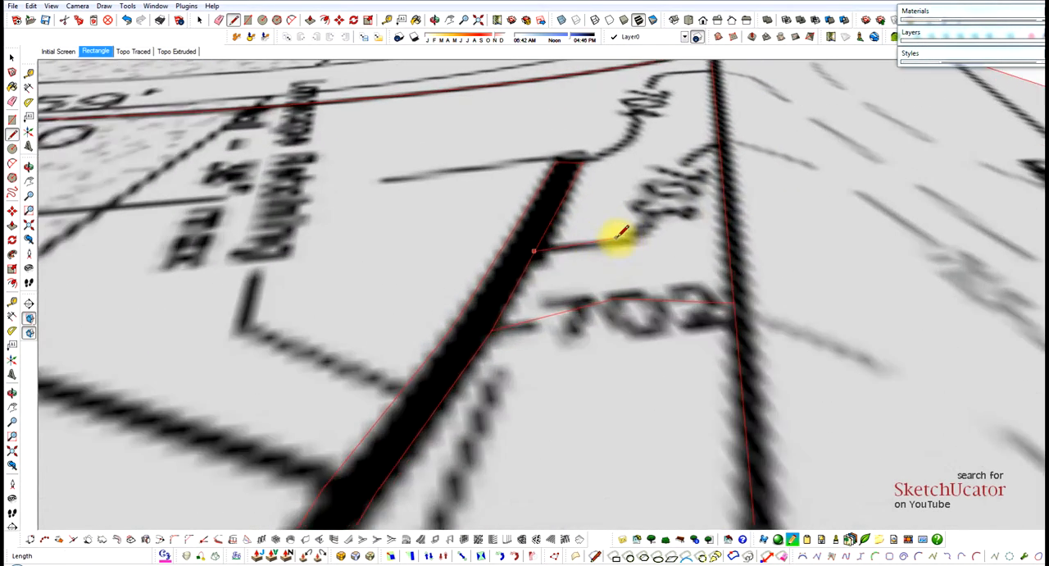
{"action": "left_click", "coordinate": [625, 240]}
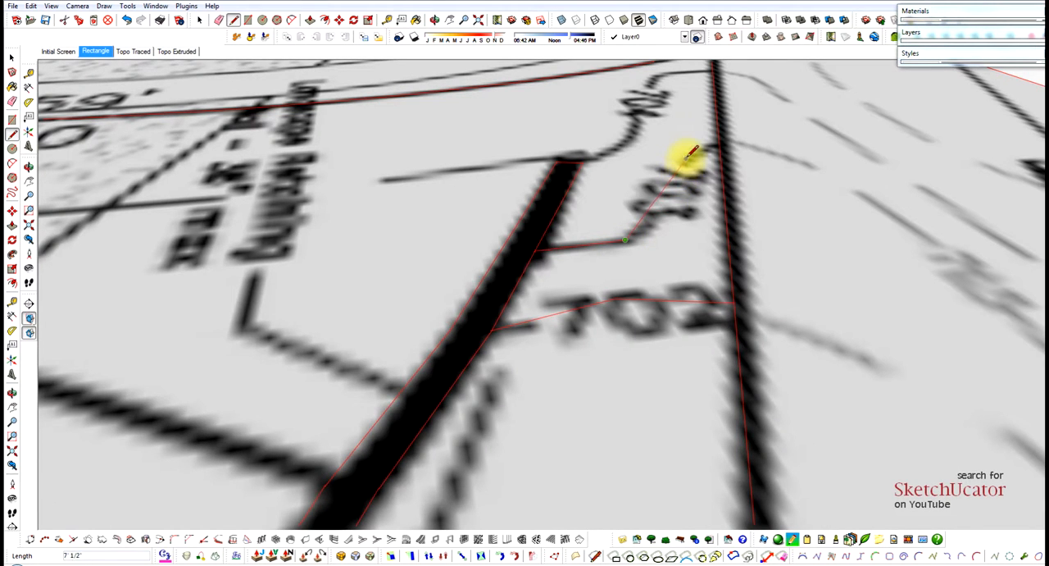
{"action": "left_click", "coordinate": [712, 141]}
{"action": "scroll", "coordinate": [717, 141], "scroll_direction": "down", "scroll_amount": 4}
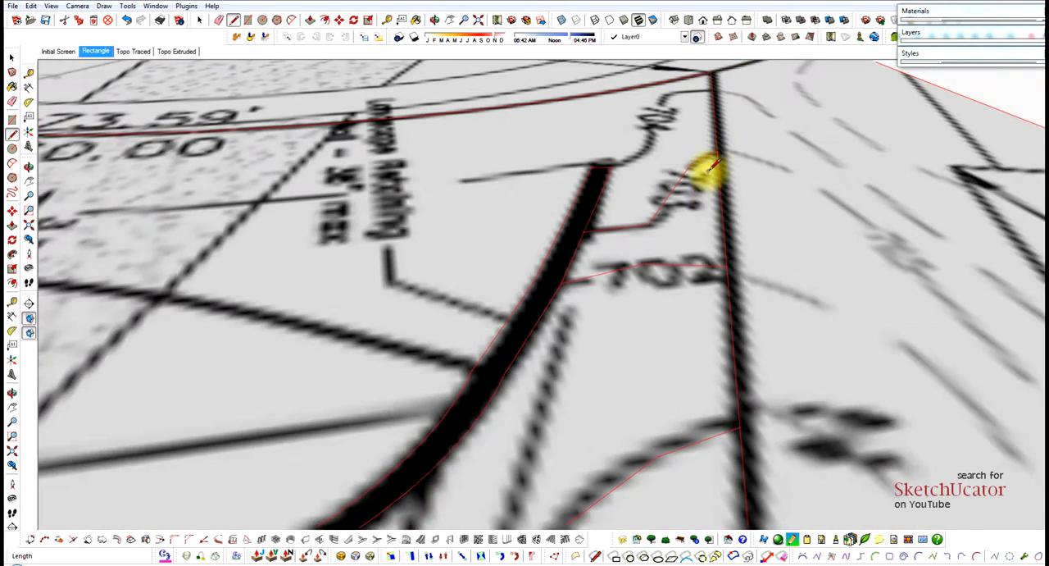
Trace the 704 contour from the N 67°49'51" W boundary to the retaining wall's free end and select the face between 703 and 704.
{"action": "scroll", "coordinate": [705, 80], "scroll_direction": "up", "scroll_amount": 5}
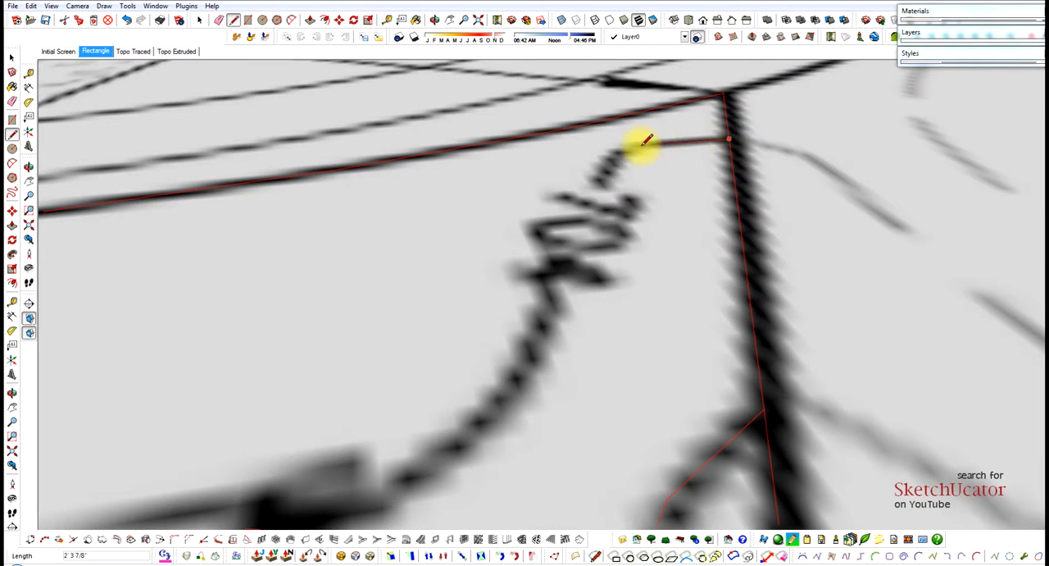
{"action": "left_click", "coordinate": [621, 148]}
{"action": "left_click", "coordinate": [546, 300]}
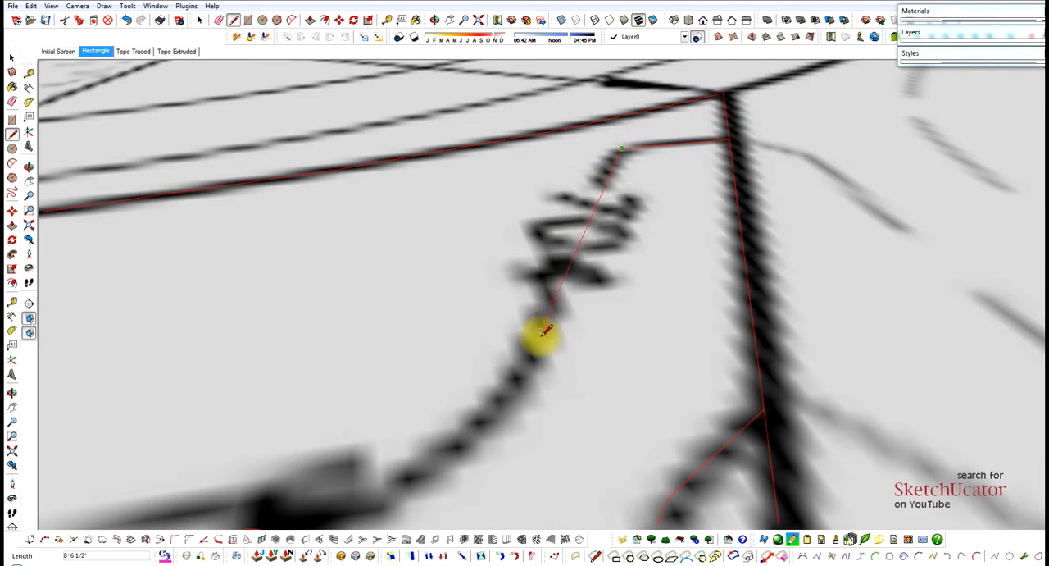
{"action": "scroll", "coordinate": [730, 163], "scroll_direction": "down", "scroll_amount": 3}
{"action": "scroll", "coordinate": [638, 259], "scroll_direction": "up", "scroll_amount": 2}
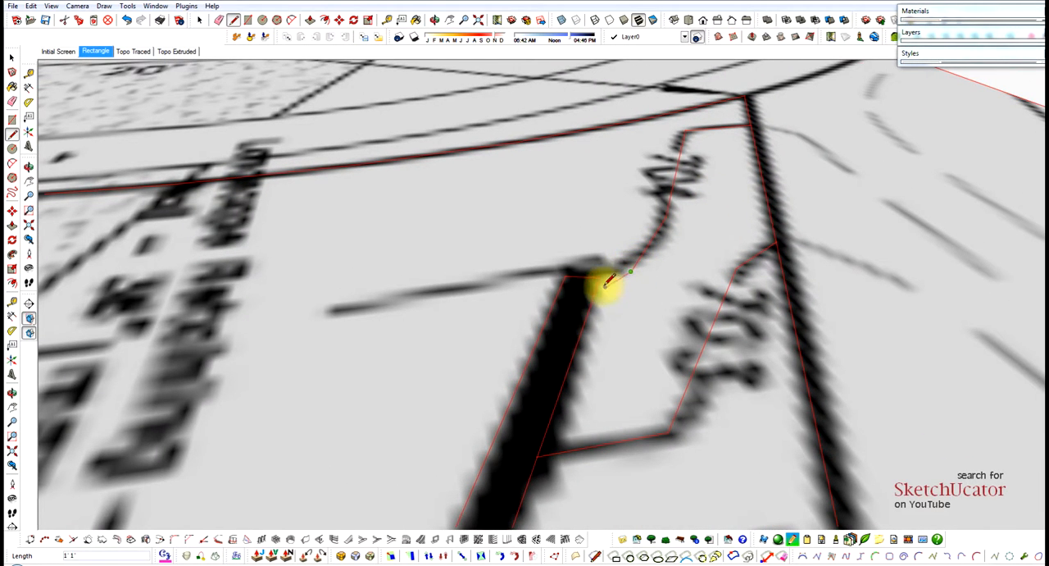
{"action": "left_click", "coordinate": [602, 279]}
{"action": "key", "text": "space"}
{"action": "left_click", "coordinate": [676, 230]}
{"action": "scroll", "coordinate": [745, 183], "scroll_direction": "down", "scroll_amount": 5}
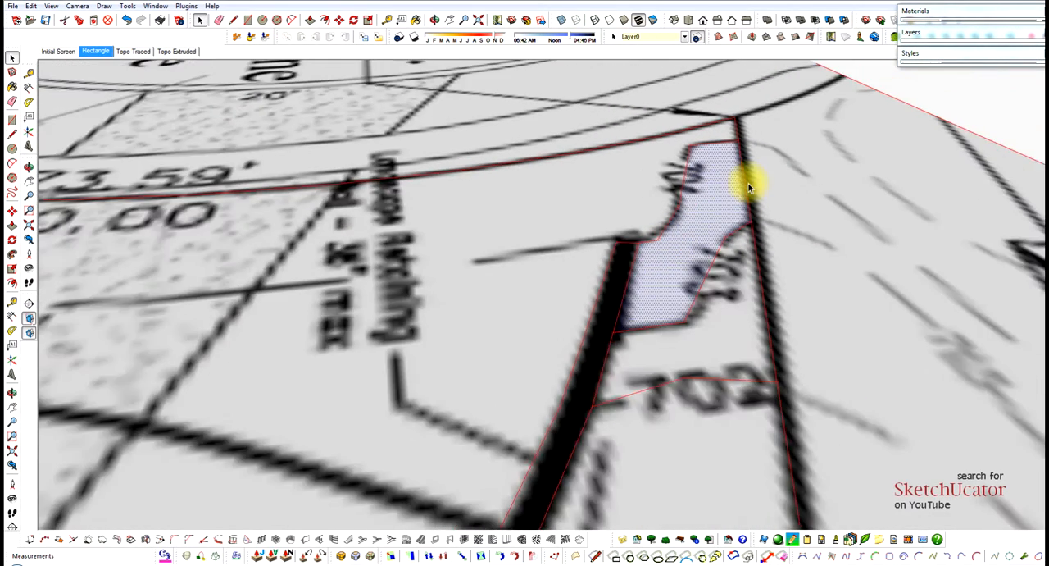
{"action": "scroll", "coordinate": [534, 255], "scroll_direction": "down", "scroll_amount": 4}
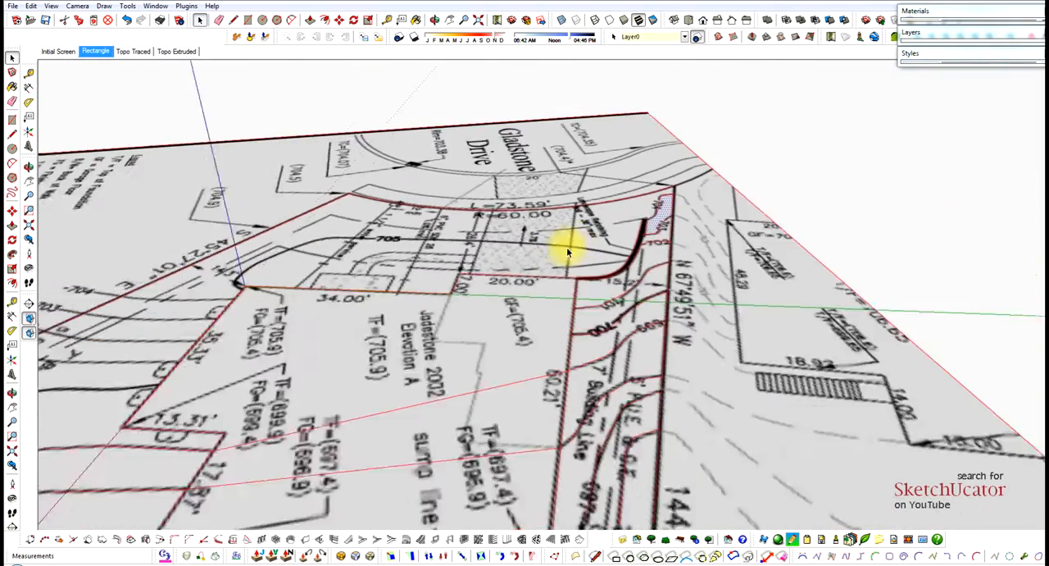
Trace the 700 contour from the 137.82' side boundary to the 35.33' house wall.
{"action": "mouse_move", "coordinate": [140, 322]}
{"action": "middle_mouse_down"}
{"action": "mouse_move", "coordinate": [87, 345]}
{"action": "mouse_move", "coordinate": [136, 340]}
{"action": "middle_mouse_up"}
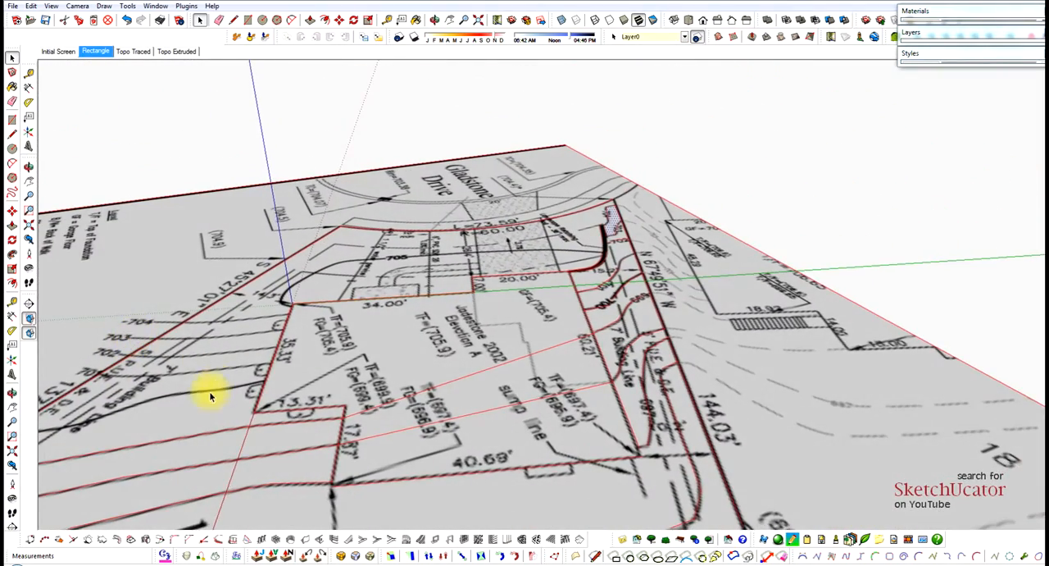
{"action": "scroll", "coordinate": [377, 353], "scroll_direction": "down", "scroll_amount": 3}
{"action": "scroll", "coordinate": [137, 396], "scroll_direction": "up", "scroll_amount": 4}
{"action": "scroll", "coordinate": [164, 389], "scroll_direction": "up", "scroll_amount": 5}
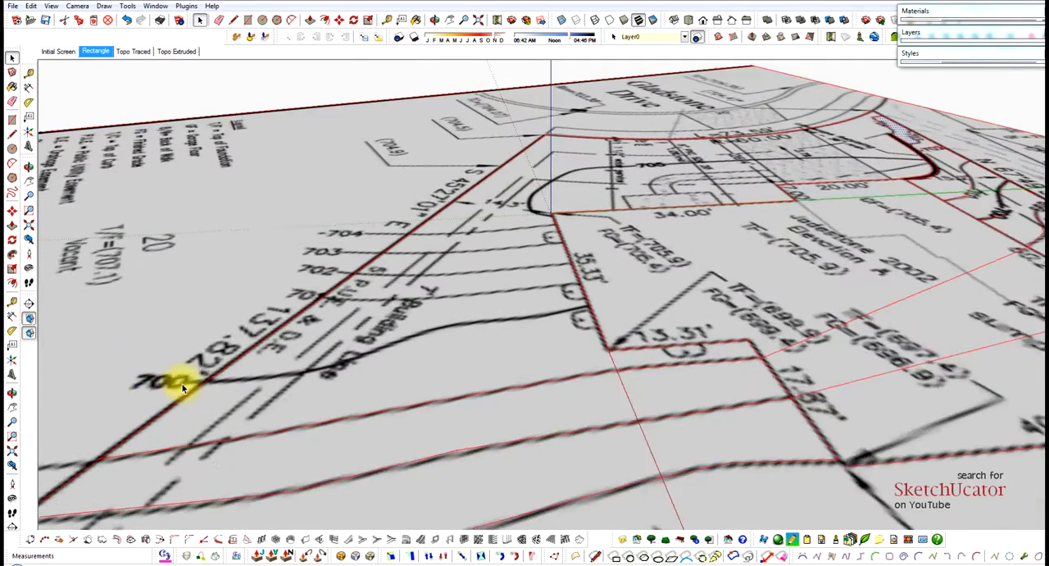
{"action": "key", "text": "l"}
{"action": "left_click", "coordinate": [203, 378]}
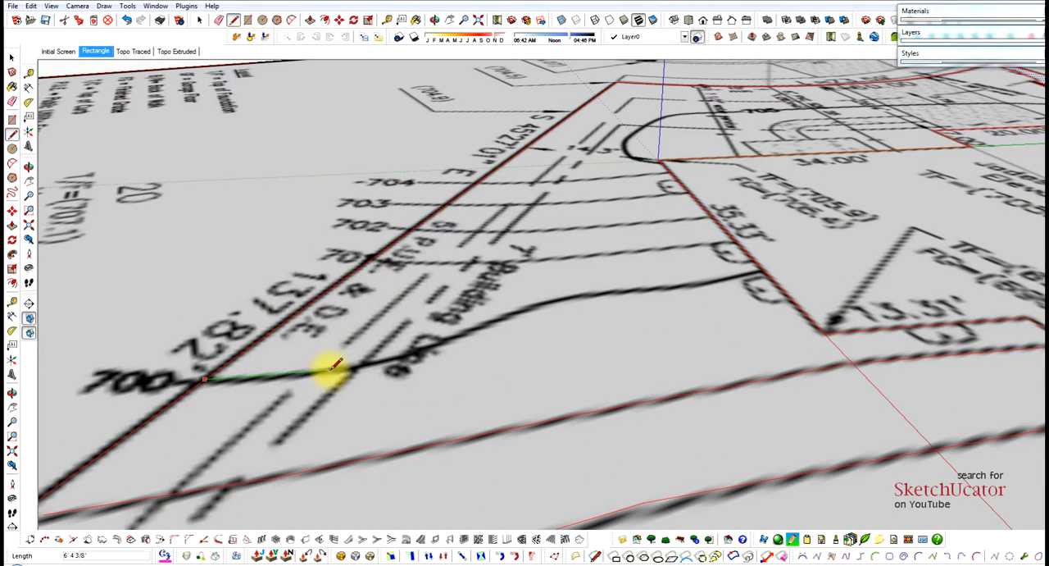
{"action": "left_click", "coordinate": [328, 368]}
{"action": "scroll", "coordinate": [402, 351], "scroll_direction": "up", "scroll_amount": 1}
{"action": "scroll", "coordinate": [402, 351], "scroll_direction": "up", "scroll_amount": 1}
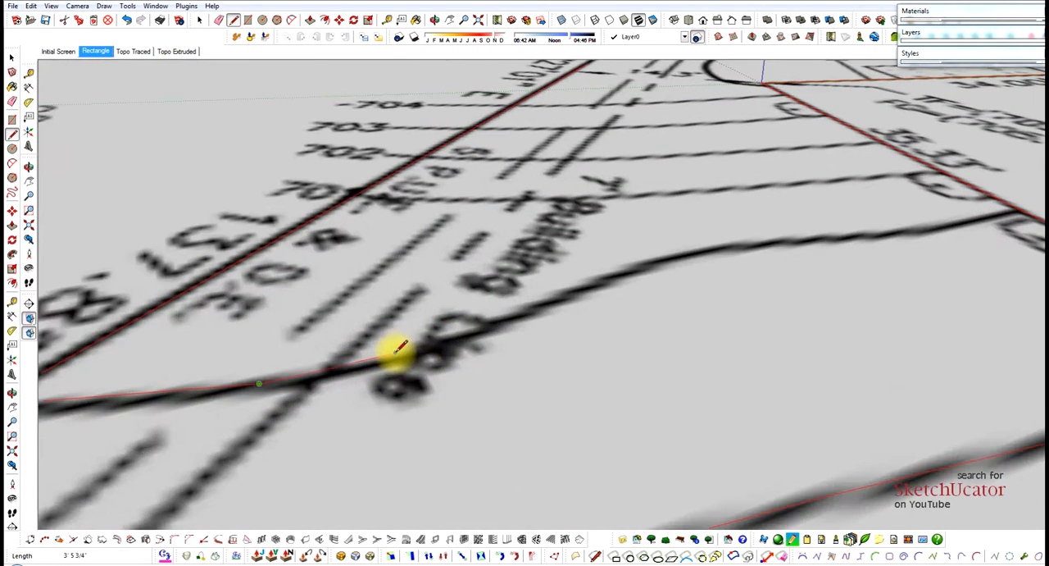
{"action": "left_click", "coordinate": [398, 353]}
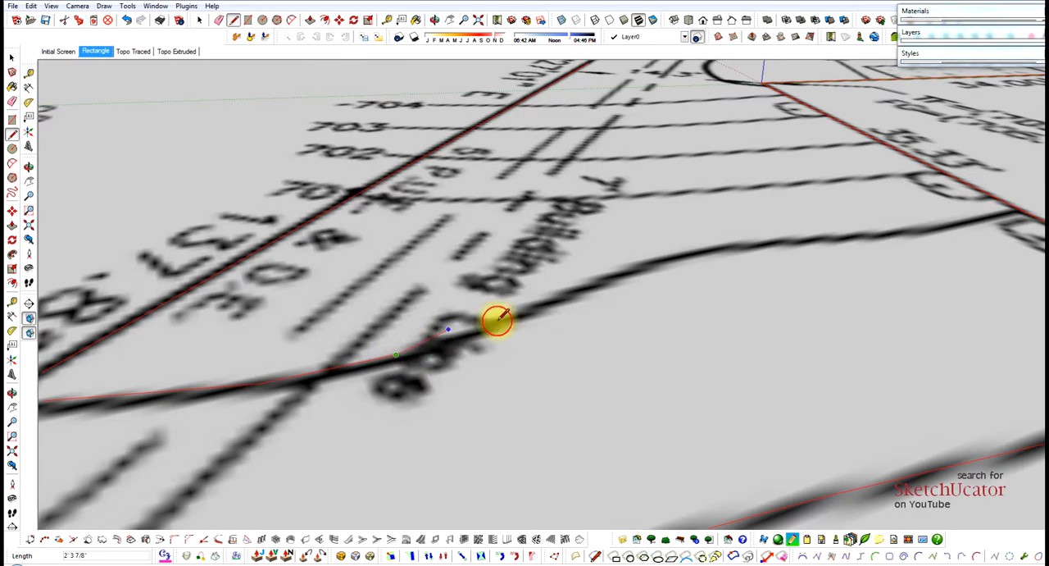
{"action": "left_click", "coordinate": [615, 269]}
{"action": "left_click", "coordinate": [729, 243]}
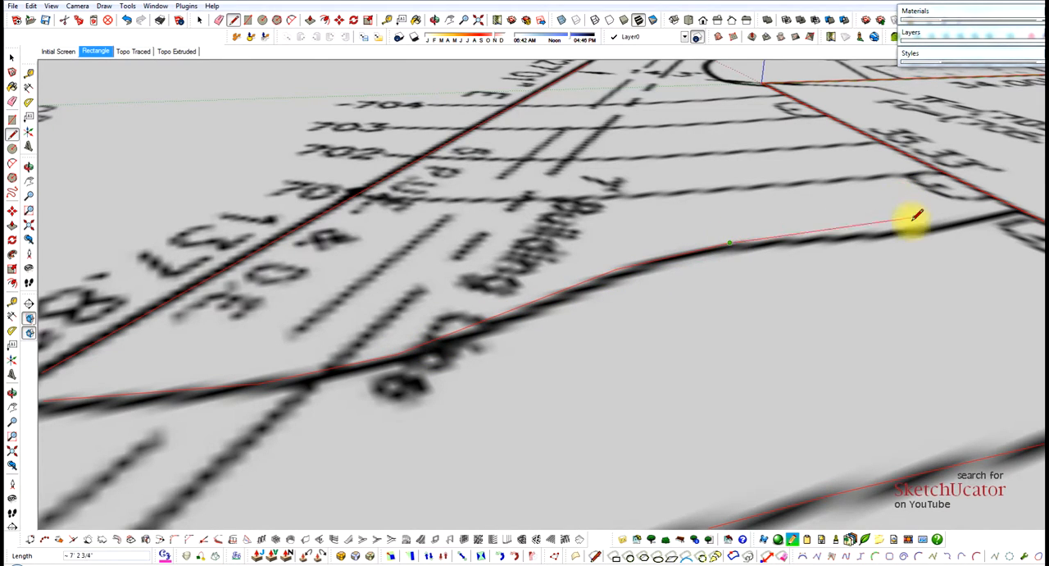
{"action": "left_click", "coordinate": [891, 233]}
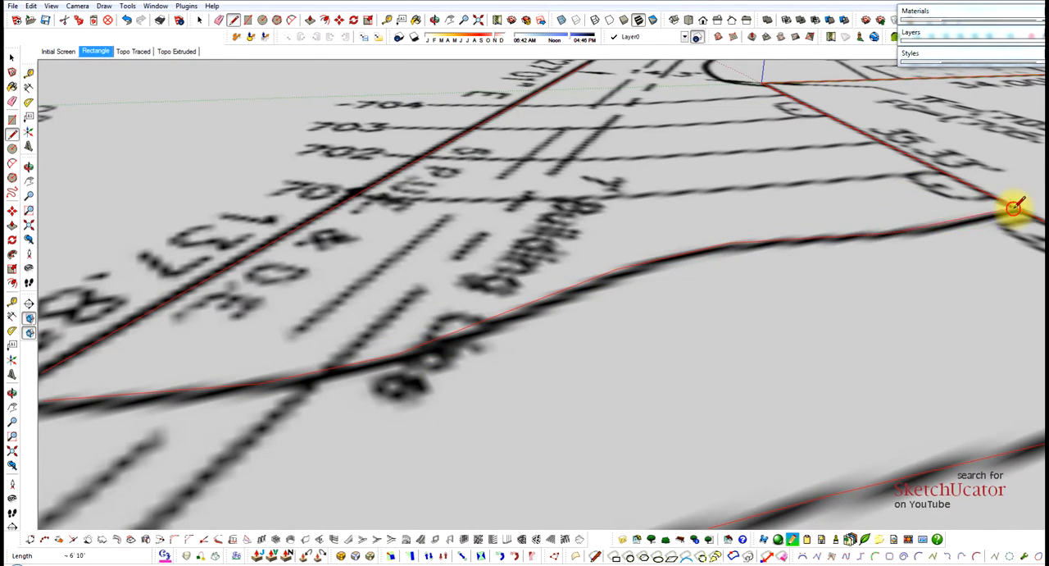
{"action": "left_click", "coordinate": [1014, 206]}
Trace the 701 contour from the 35.33' house wall back to the 137.82' side boundary.
{"action": "left_click", "coordinate": [941, 165]}
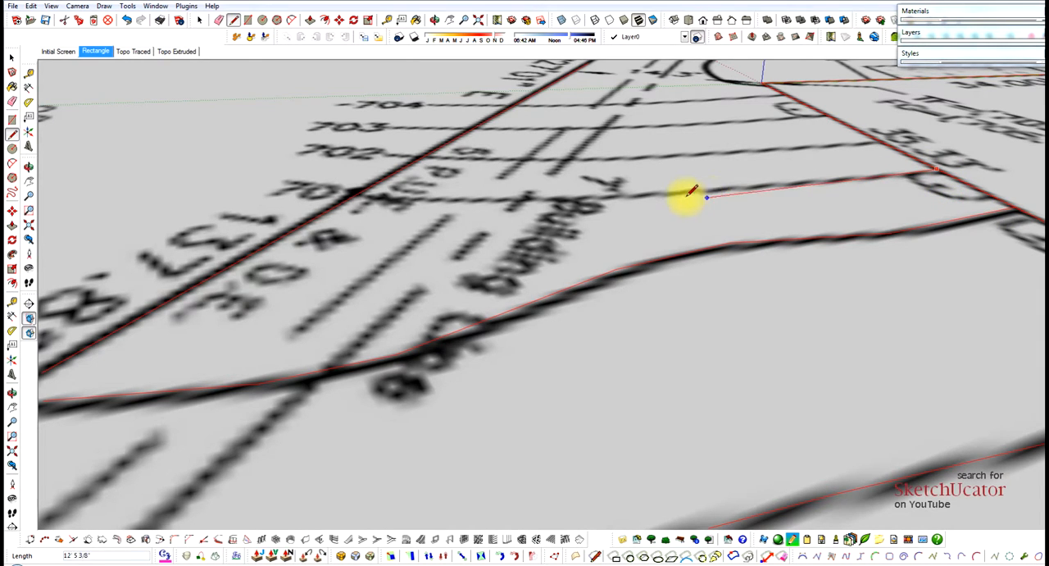
{"action": "left_click", "coordinate": [606, 196]}
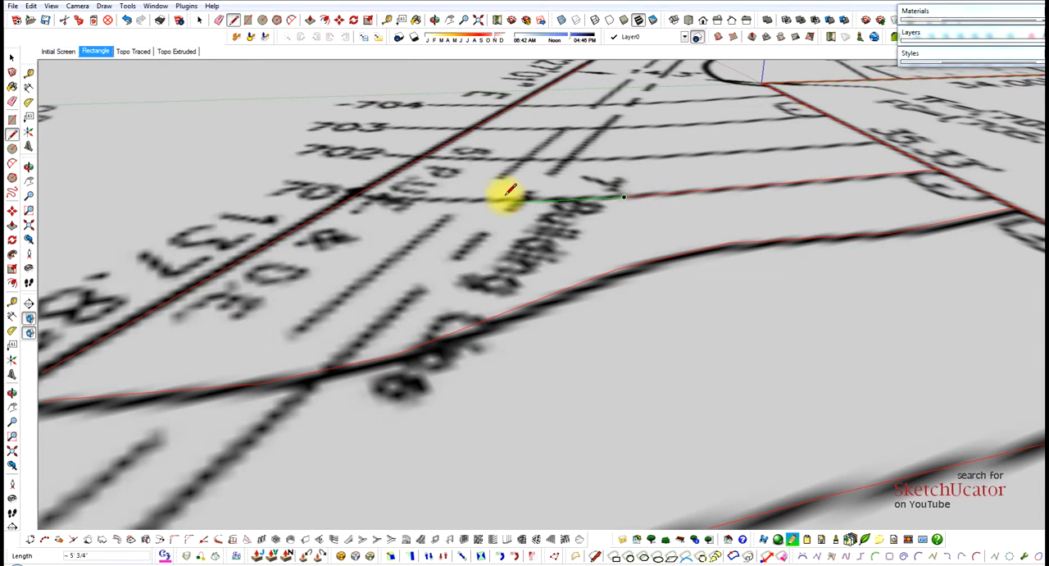
{"action": "scroll", "coordinate": [504, 195], "scroll_direction": "up", "scroll_amount": 2}
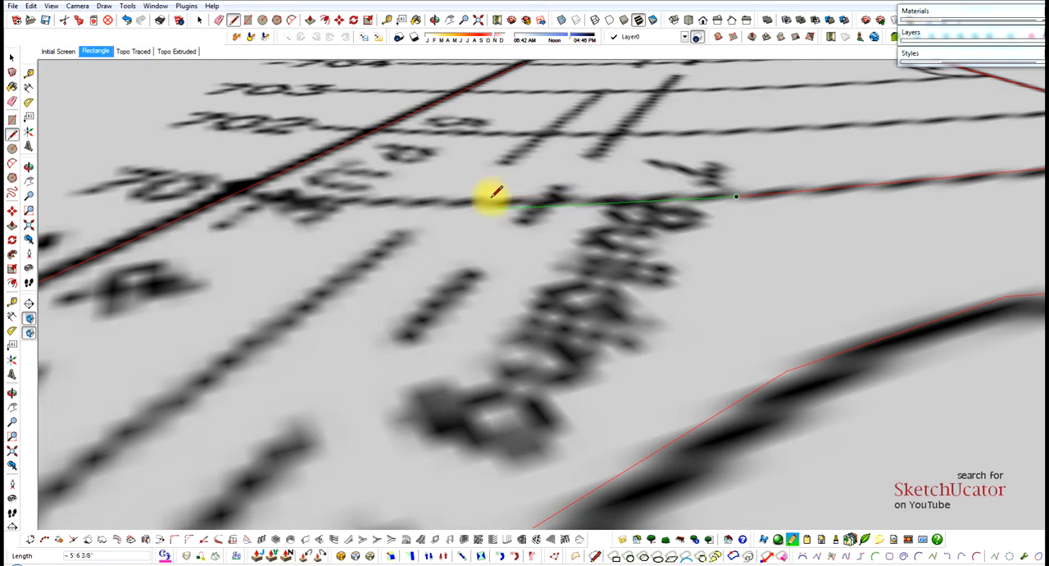
{"action": "scroll", "coordinate": [491, 197], "scroll_direction": "up", "scroll_amount": 3}
{"action": "left_click", "coordinate": [486, 198]}
{"action": "scroll", "coordinate": [614, 197], "scroll_direction": "down", "scroll_amount": 3}
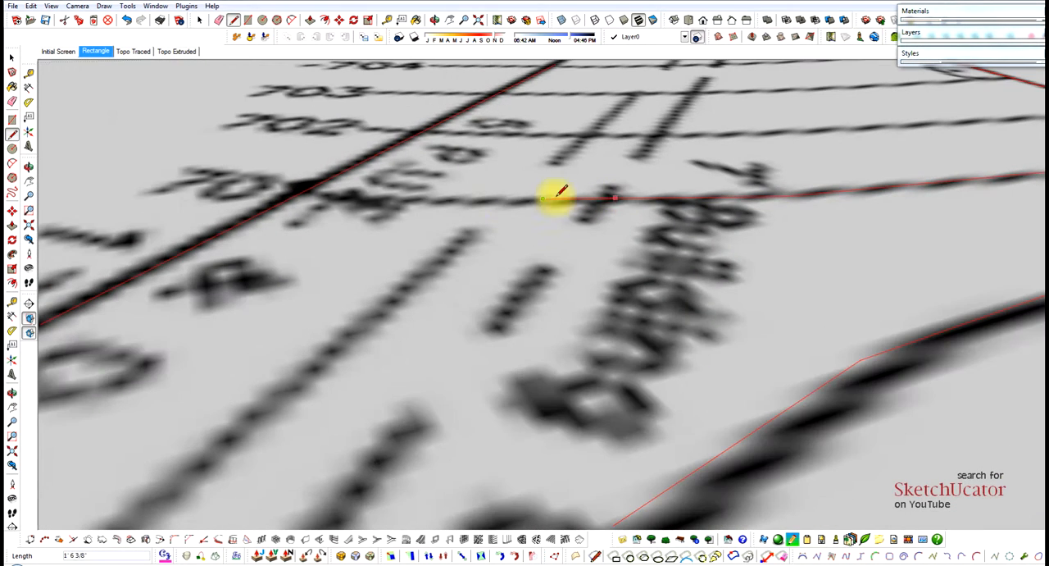
{"action": "left_click", "coordinate": [303, 189]}
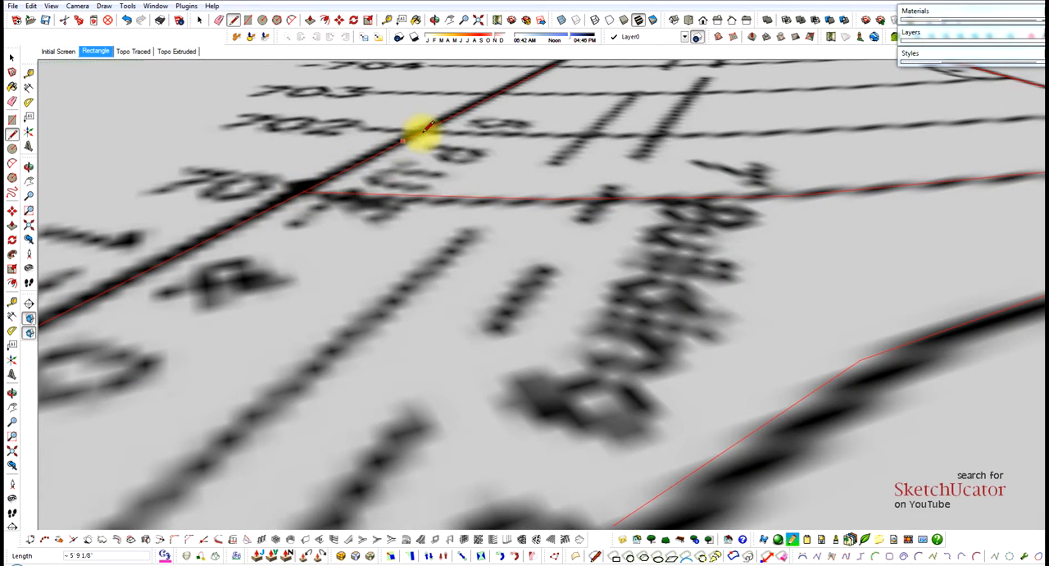
Trace the 702 contour from the 137.82' side boundary to the 35.33' house wall.
{"action": "left_click", "coordinate": [426, 125]}
{"action": "scroll", "coordinate": [459, 189], "scroll_direction": "down", "scroll_amount": 5}
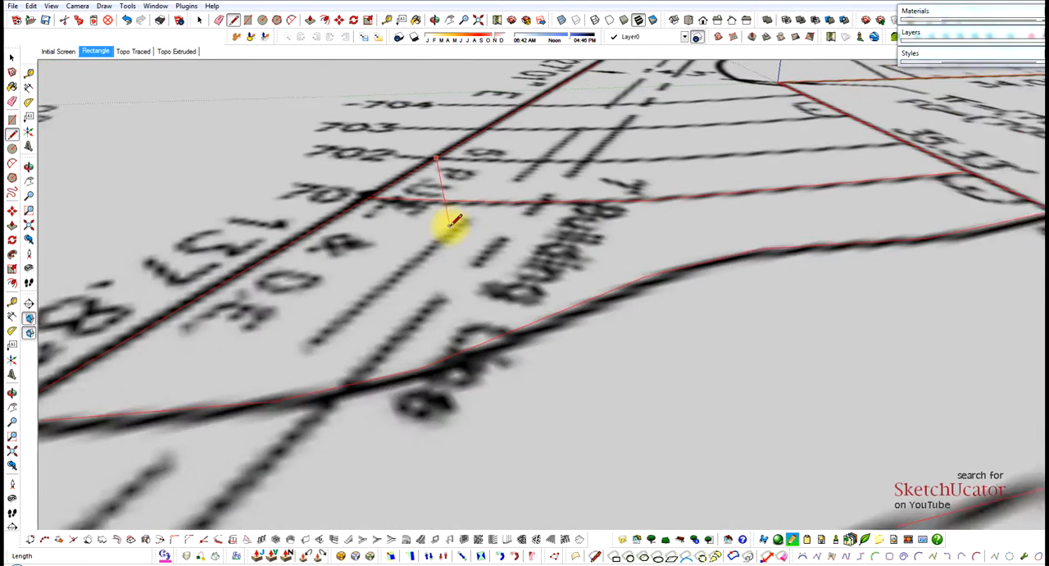
{"action": "scroll", "coordinate": [550, 129], "scroll_direction": "up", "scroll_amount": 3}
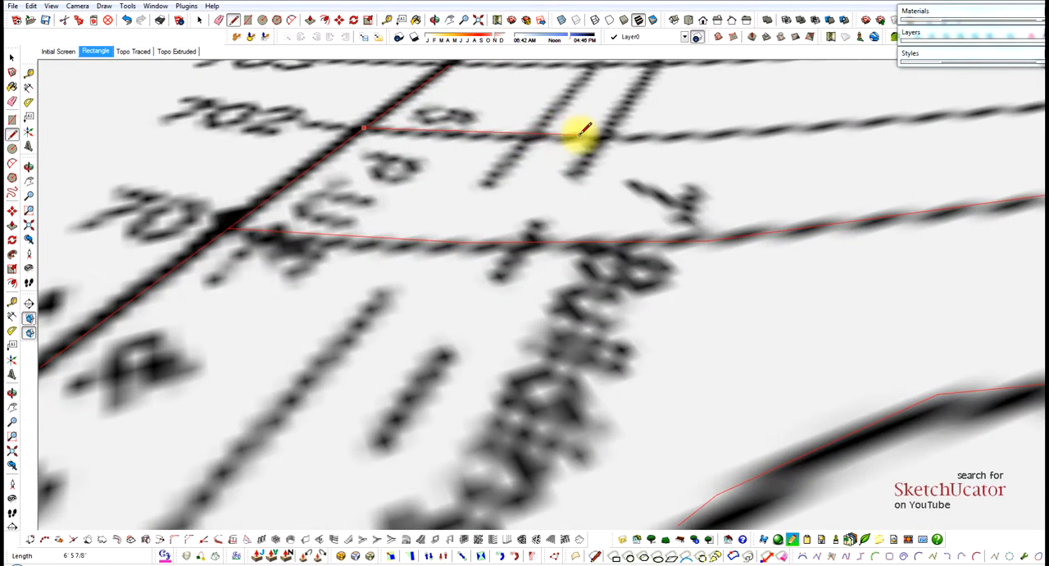
{"action": "left_click", "coordinate": [584, 134]}
{"action": "scroll", "coordinate": [565, 156], "scroll_direction": "down", "scroll_amount": 3}
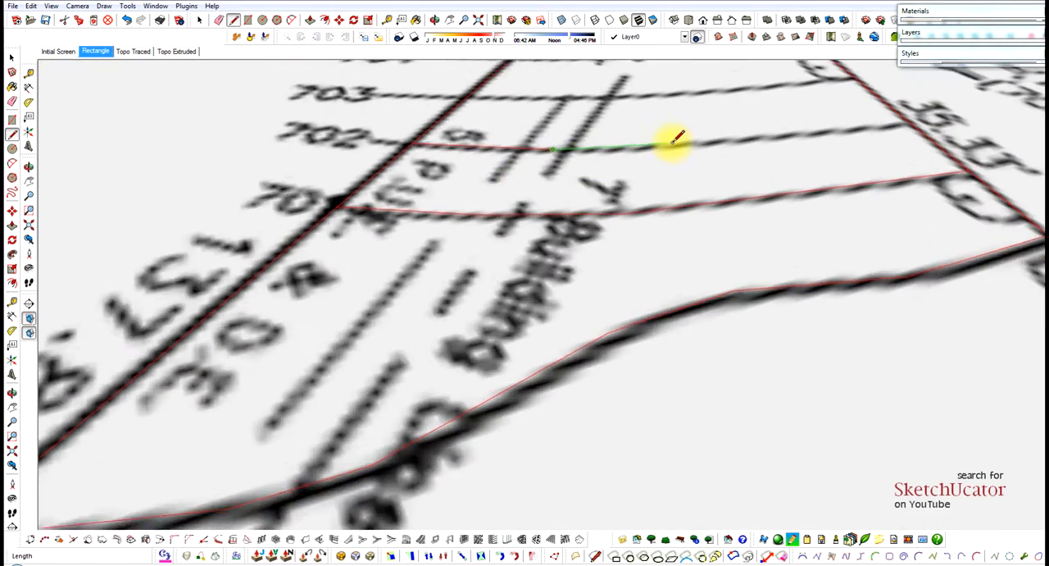
{"action": "scroll", "coordinate": [675, 141], "scroll_direction": "up", "scroll_amount": 3}
{"action": "left_click", "coordinate": [672, 144]}
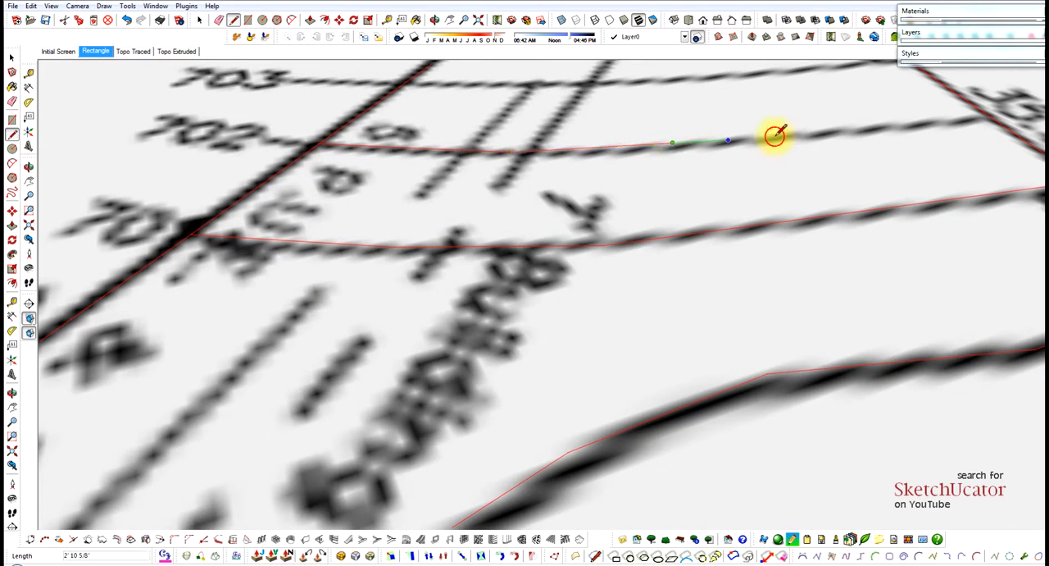
{"action": "left_click", "coordinate": [891, 130]}
{"action": "scroll", "coordinate": [790, 187], "scroll_direction": "down", "scroll_amount": 6}
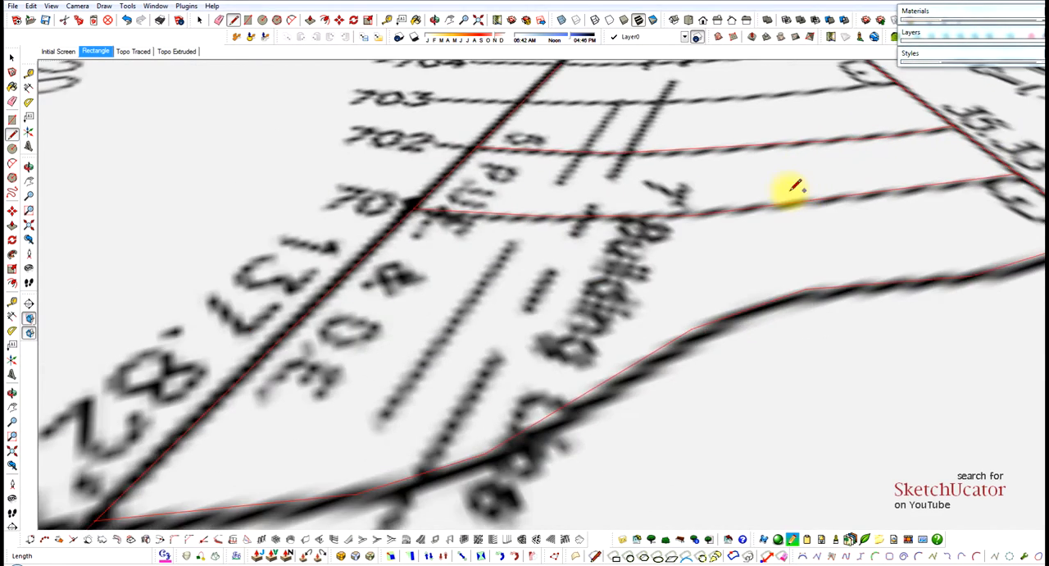
Trace the 703 contour from the 35.33' house wall back to the 137.82' side boundary.
{"action": "scroll", "coordinate": [826, 118], "scroll_direction": "up", "scroll_amount": 3}
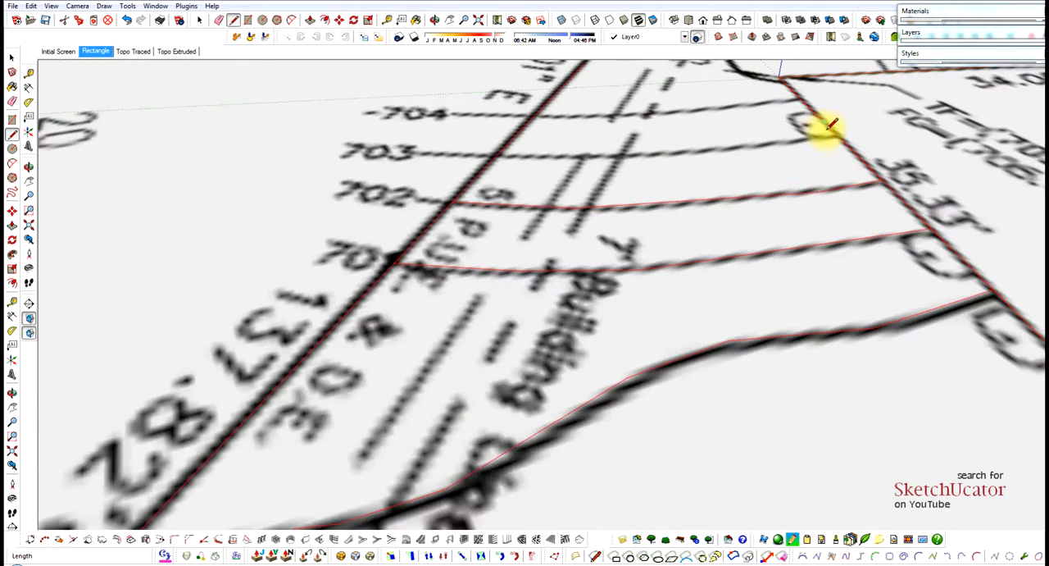
{"action": "left_click", "coordinate": [828, 134]}
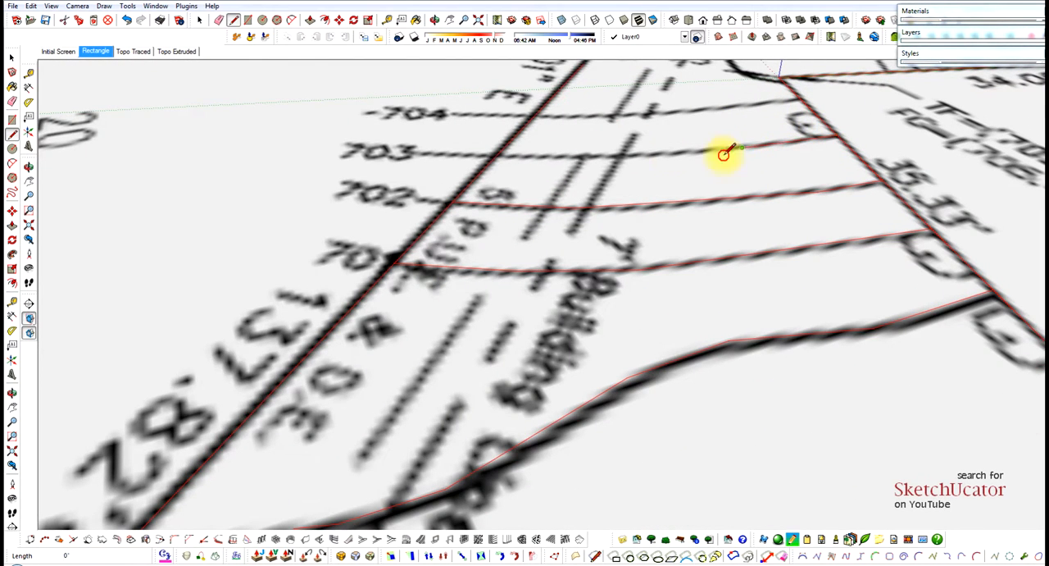
{"action": "left_click", "coordinate": [617, 154]}
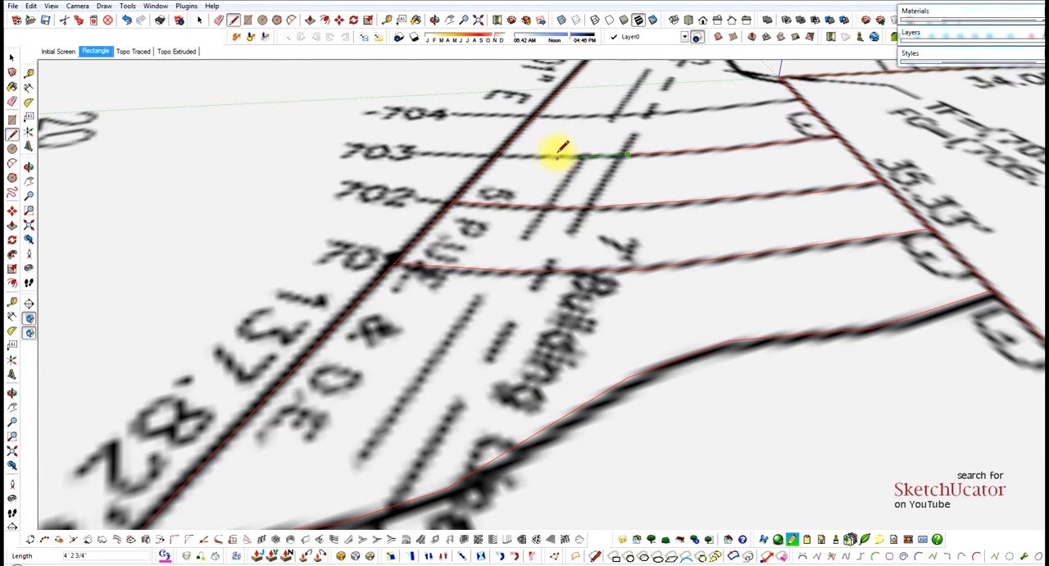
{"action": "scroll", "coordinate": [562, 147], "scroll_direction": "up", "scroll_amount": 3}
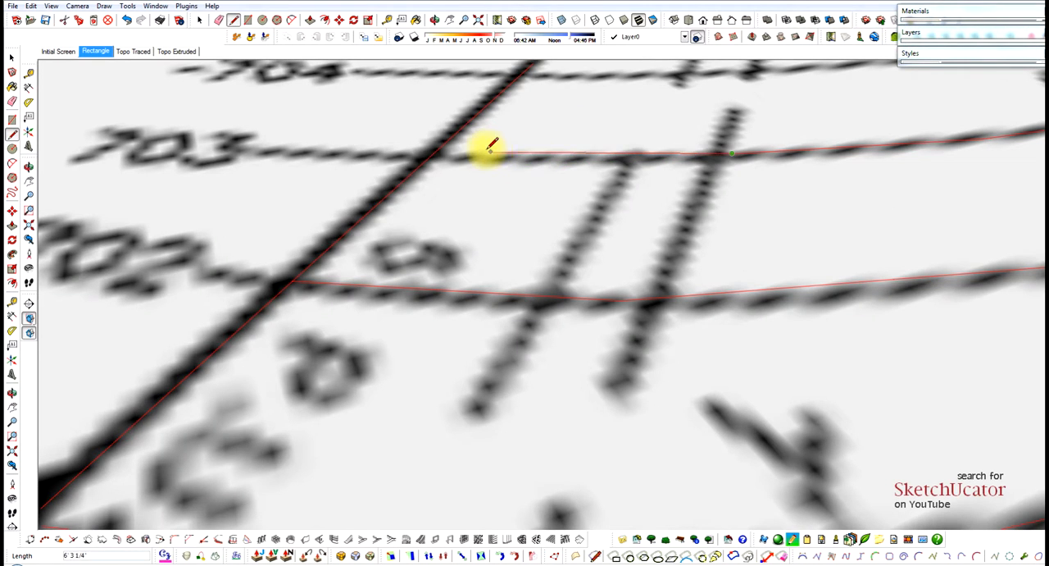
{"action": "left_click", "coordinate": [437, 152]}
{"action": "scroll", "coordinate": [543, 251], "scroll_direction": "down", "scroll_amount": 5}
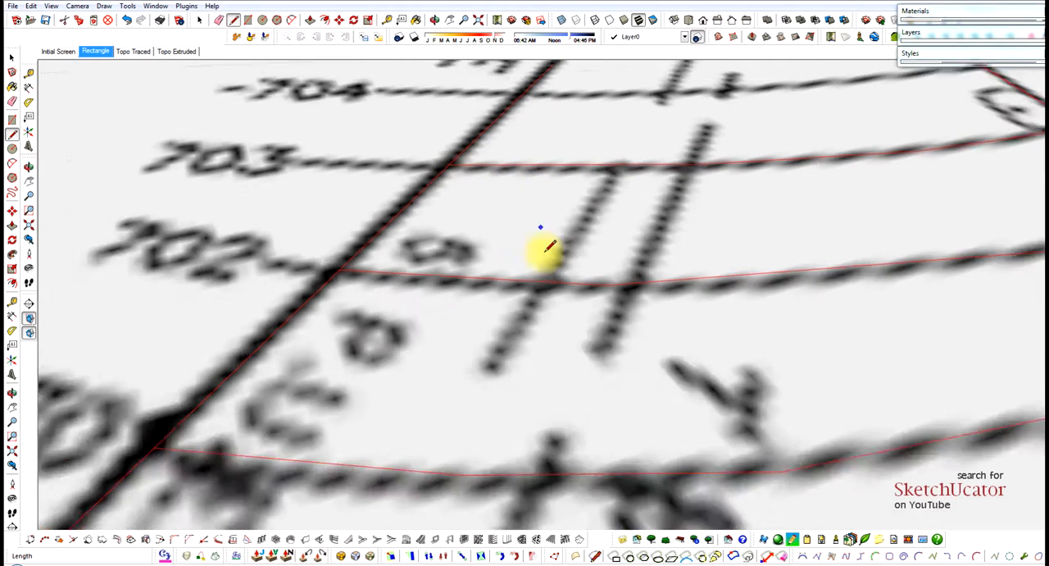
Trace the 704 contour from the 137.82' side boundary to the 35.33' house wall.
{"action": "scroll", "coordinate": [519, 182], "scroll_direction": "up", "scroll_amount": 2}
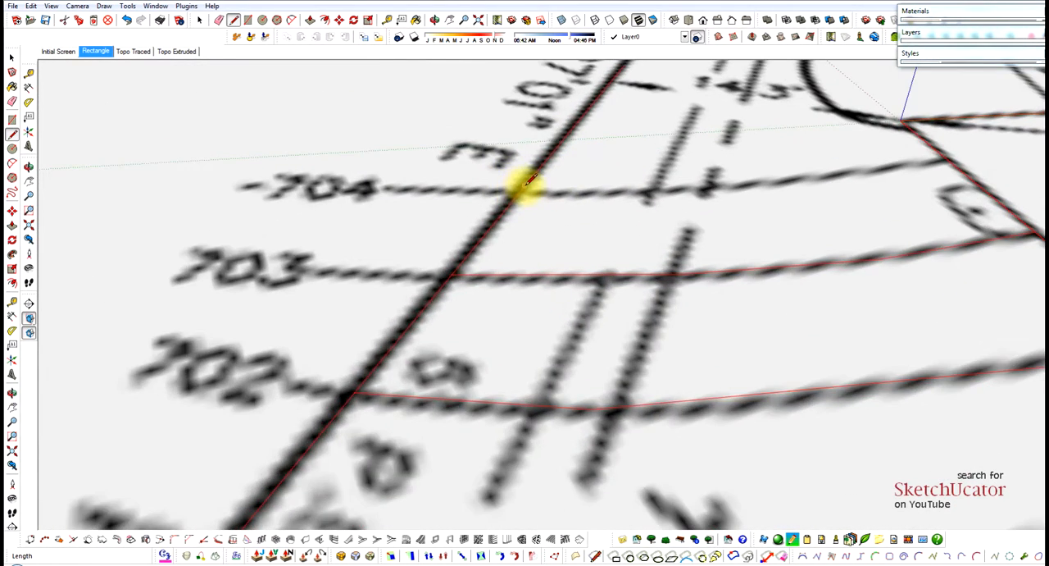
{"action": "left_click", "coordinate": [519, 191]}
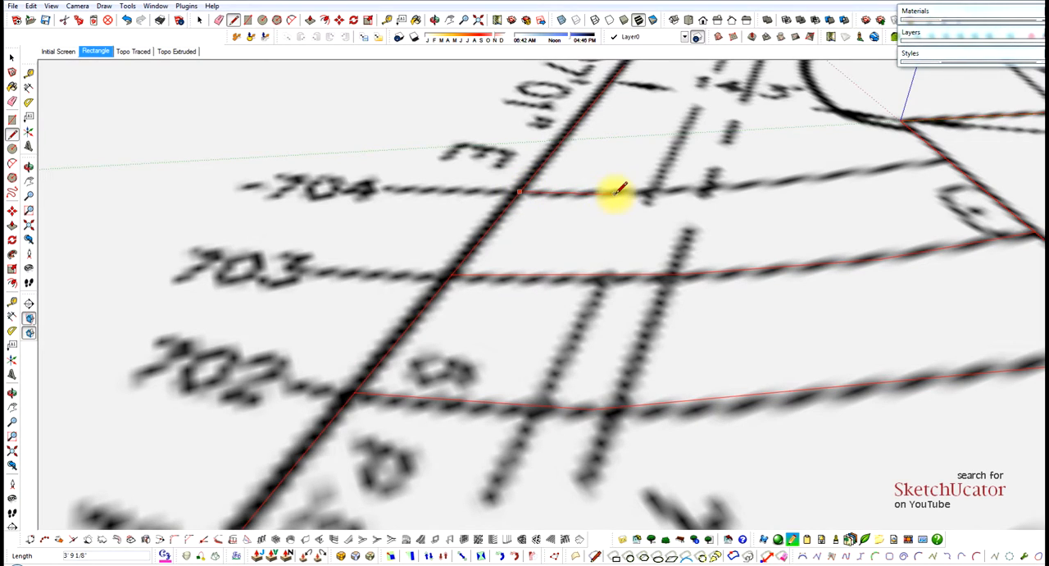
{"action": "left_click", "coordinate": [615, 193]}
{"action": "left_click", "coordinate": [738, 186]}
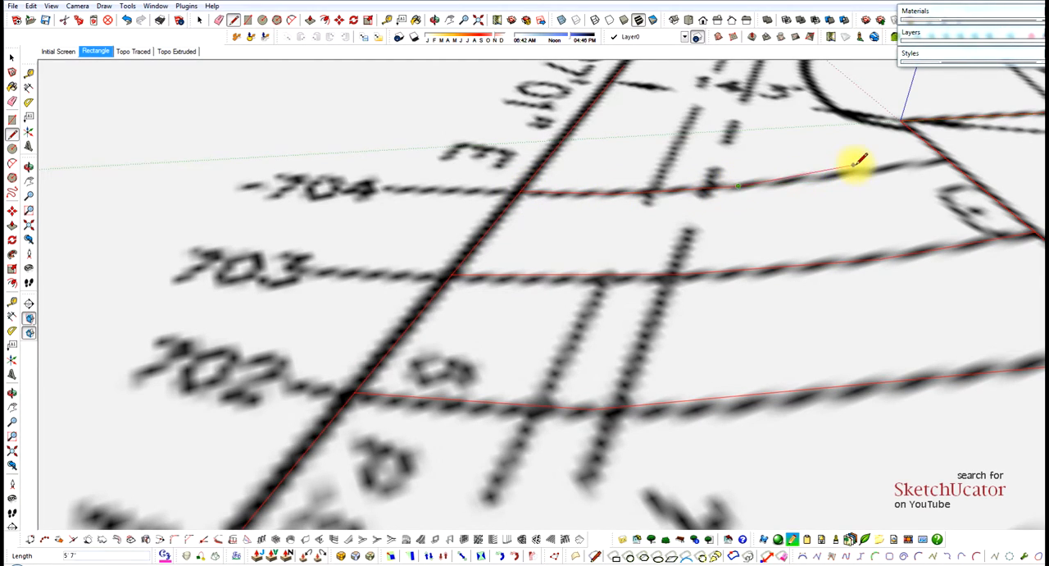
{"action": "scroll", "coordinate": [858, 162], "scroll_direction": "up", "scroll_amount": 2}
{"action": "left_click", "coordinate": [864, 169]}
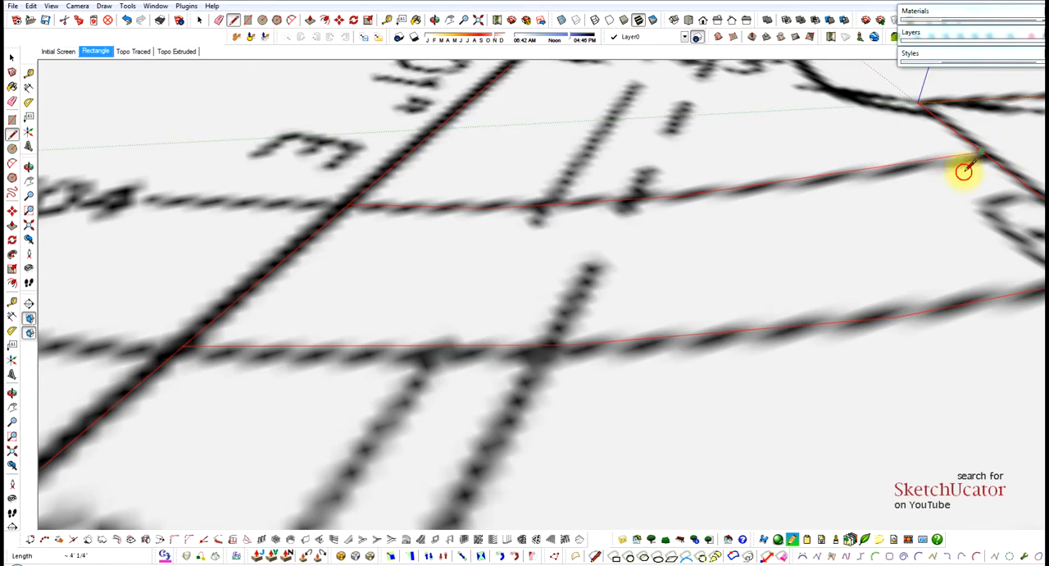
{"action": "scroll", "coordinate": [593, 205], "scroll_direction": "down", "scroll_amount": 6}
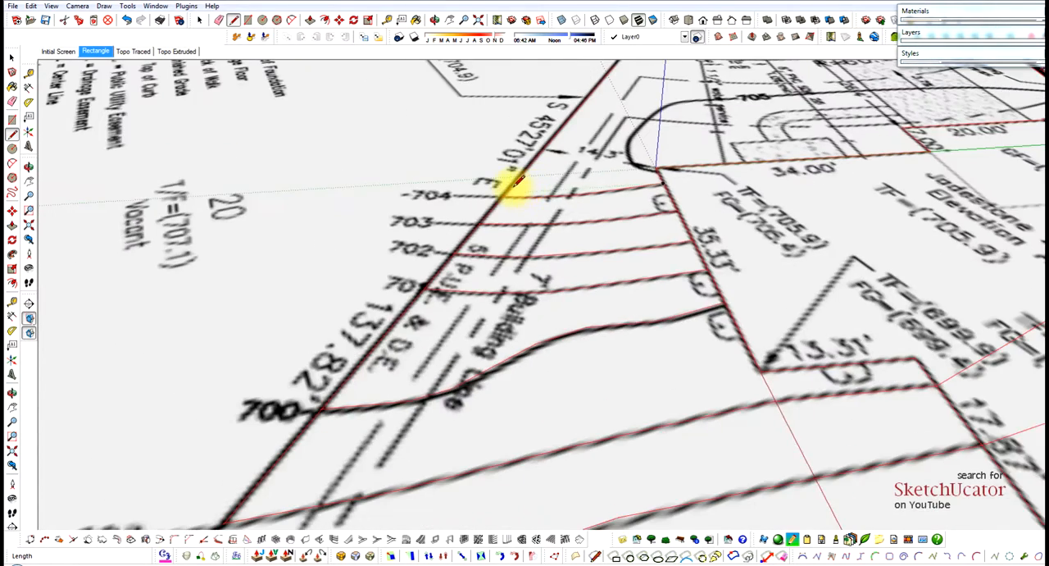
Draw straight lines across the house from the 702, 703 and 704 contour ends to the opposite wall, the 34.00' wall's far corner and that wall.
{"action": "scroll", "coordinate": [517, 182], "scroll_direction": "down", "scroll_amount": 3}
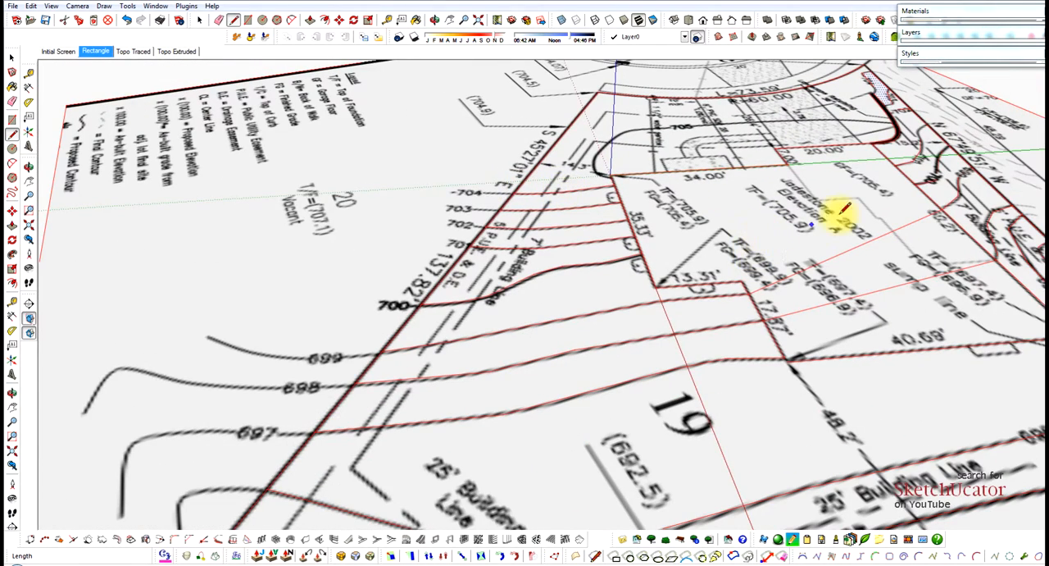
{"action": "left_click", "coordinate": [636, 237]}
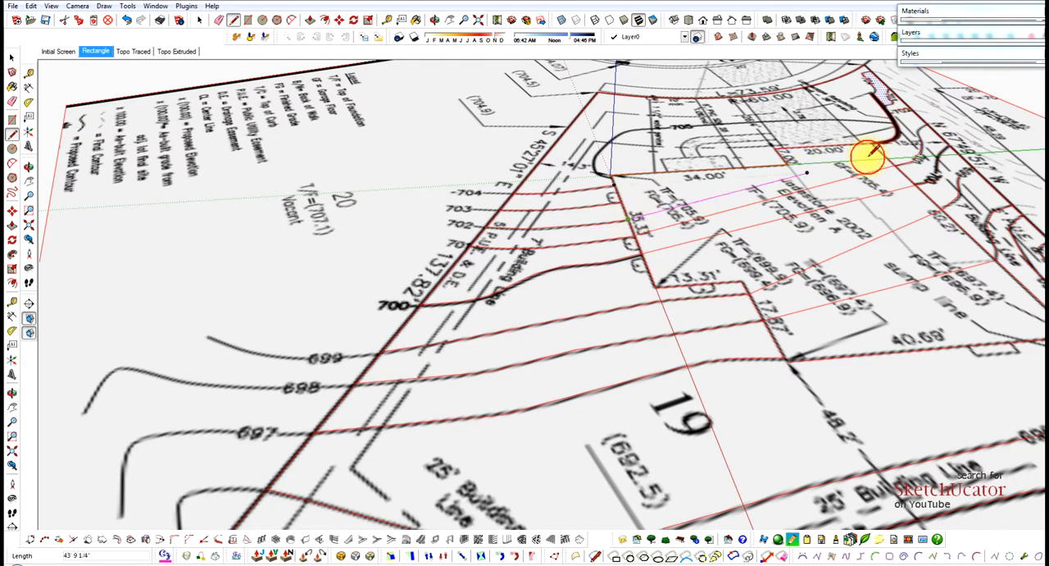
{"action": "scroll", "coordinate": [885, 149], "scroll_direction": "up", "scroll_amount": 2}
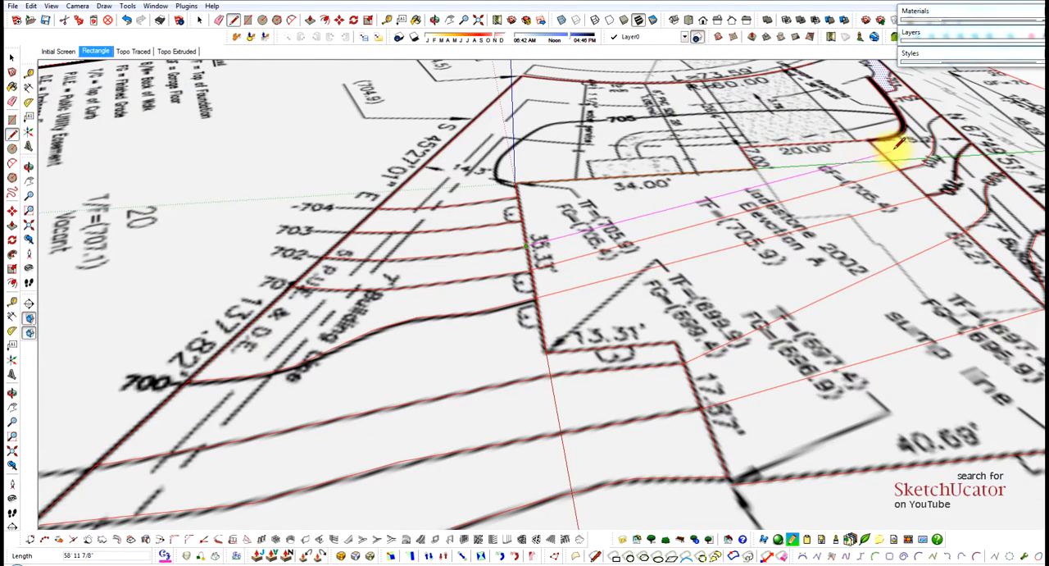
{"action": "scroll", "coordinate": [898, 145], "scroll_direction": "up", "scroll_amount": 2}
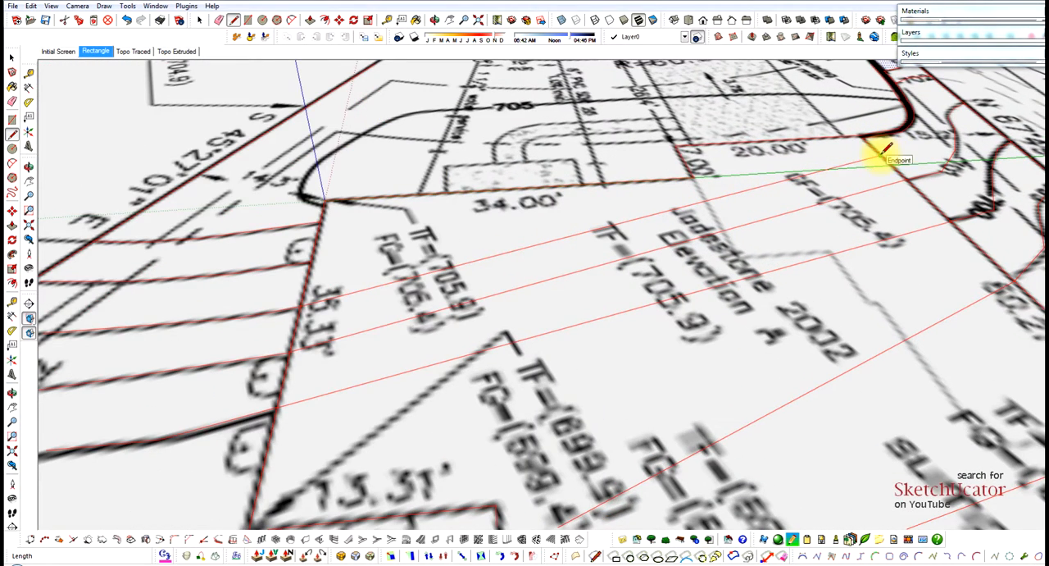
{"action": "left_click", "coordinate": [310, 259]}
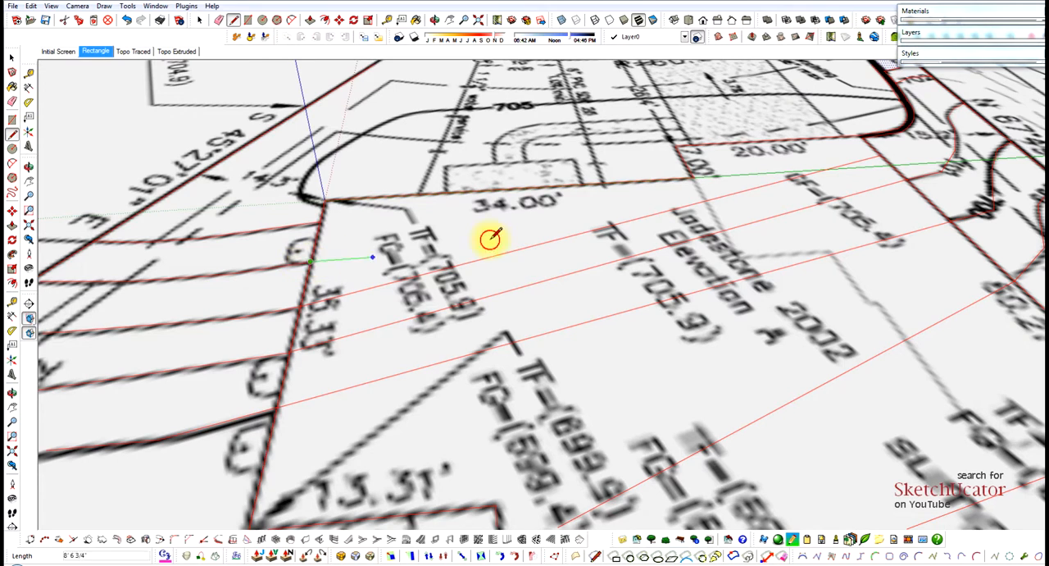
{"action": "left_click", "coordinate": [694, 174]}
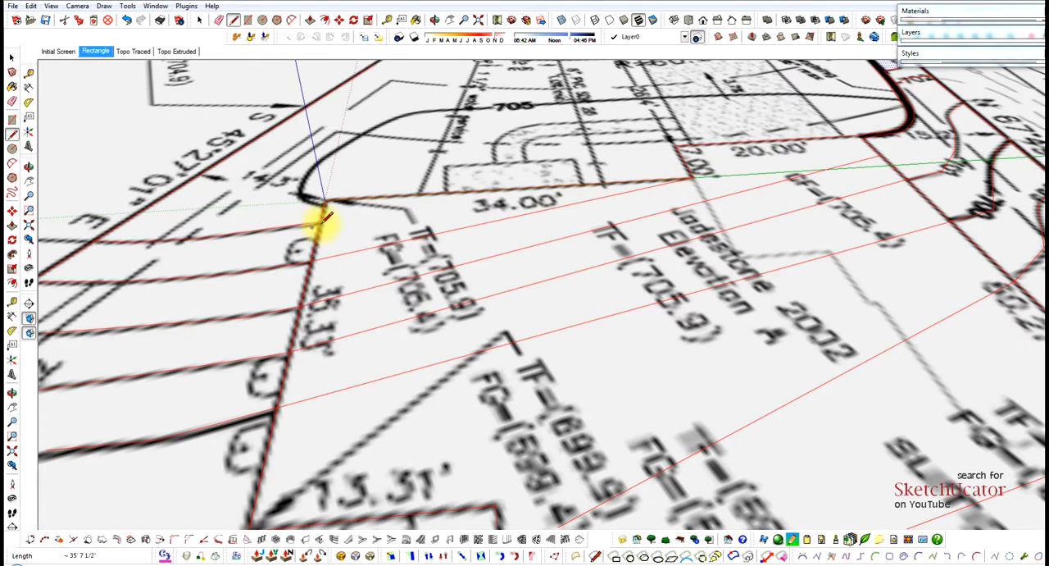
{"action": "scroll", "coordinate": [551, 182], "scroll_direction": "down", "scroll_amount": 5}
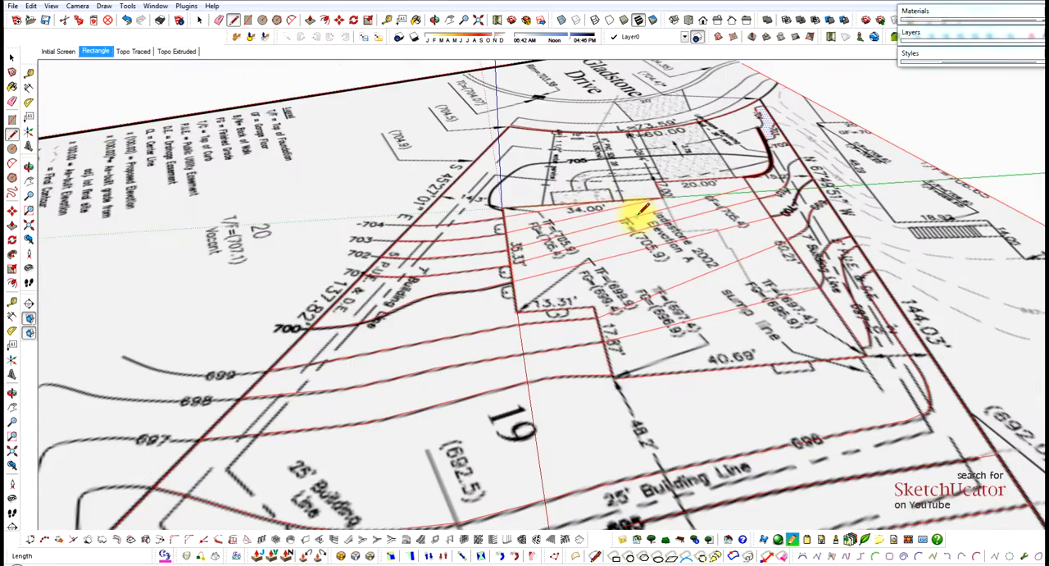
Check the contour strips inside the house footprint below the 34.00' wall by selecting their faces and edges.
{"action": "key", "text": "space"}
{"action": "left_click", "coordinate": [539, 213]}
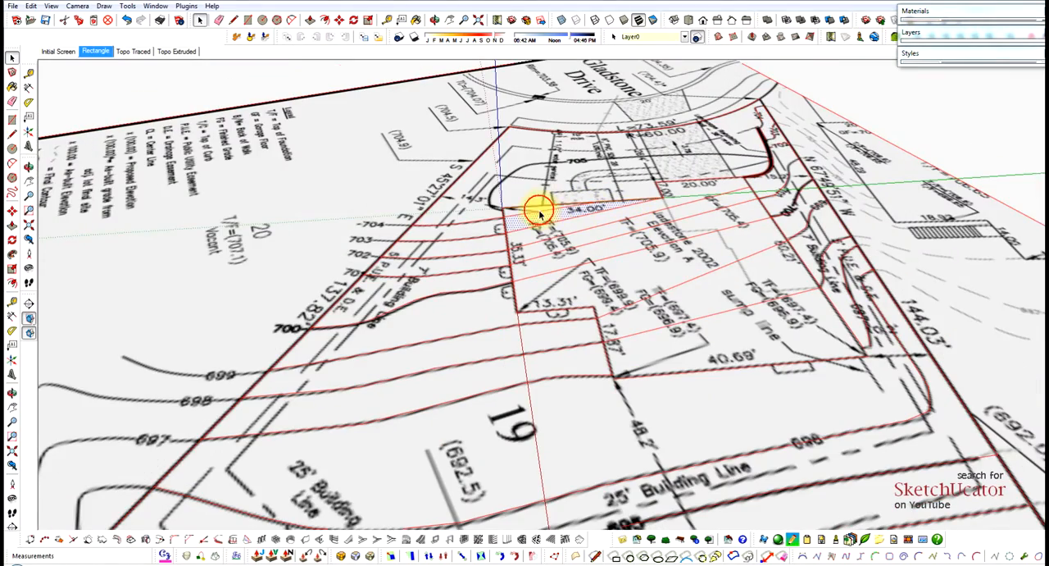
{"action": "left_click", "coordinate": [551, 219]}
{"action": "left_click", "coordinate": [576, 226]}
{"action": "left_click", "coordinate": [608, 224]}
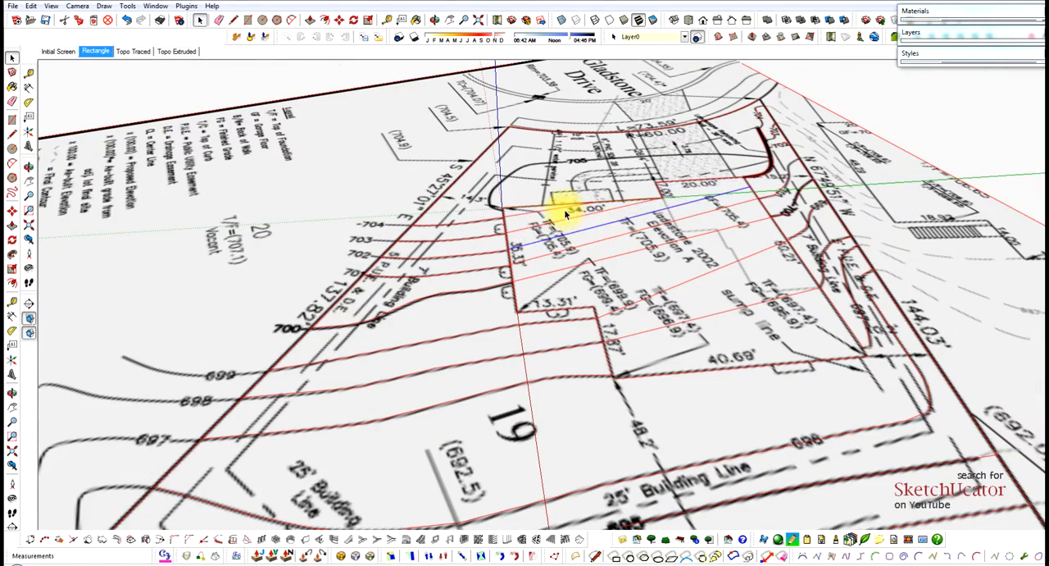
Start the 705 contour on the 35.33' wall beside the 34.00' wall's corner and trace the beginning of its bend.
{"action": "middle_click_drag", "start_coordinate": [566, 214], "coordinate": [687, 234]}
{"action": "scroll", "coordinate": [565, 192], "scroll_direction": "up", "scroll_amount": 2}
{"action": "scroll", "coordinate": [481, 214], "scroll_direction": "up", "scroll_amount": 6}
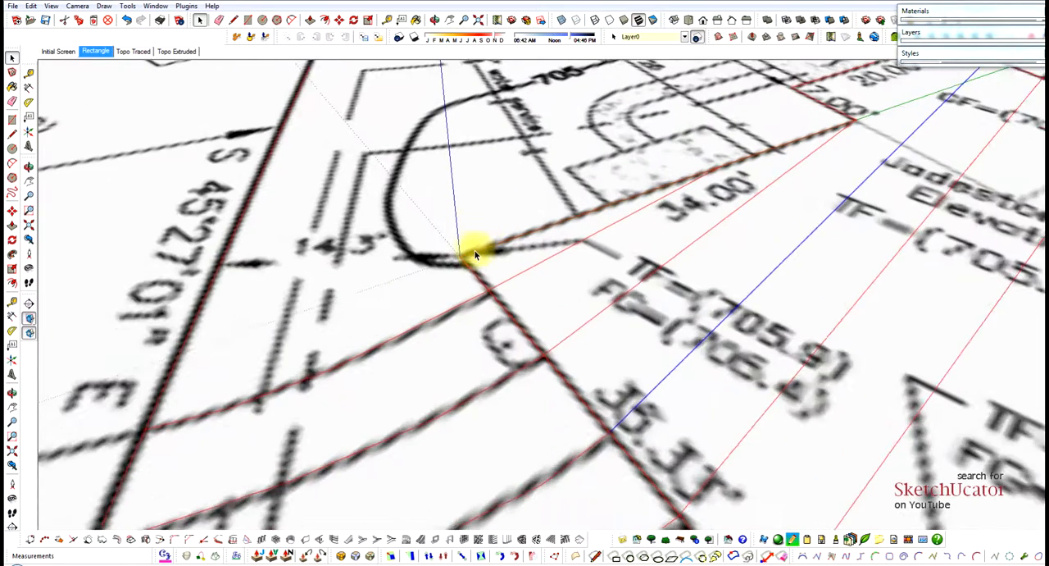
{"action": "scroll", "coordinate": [475, 255], "scroll_direction": "up", "scroll_amount": 2}
{"action": "key", "text": "l"}
{"action": "left_click", "coordinate": [463, 270]}
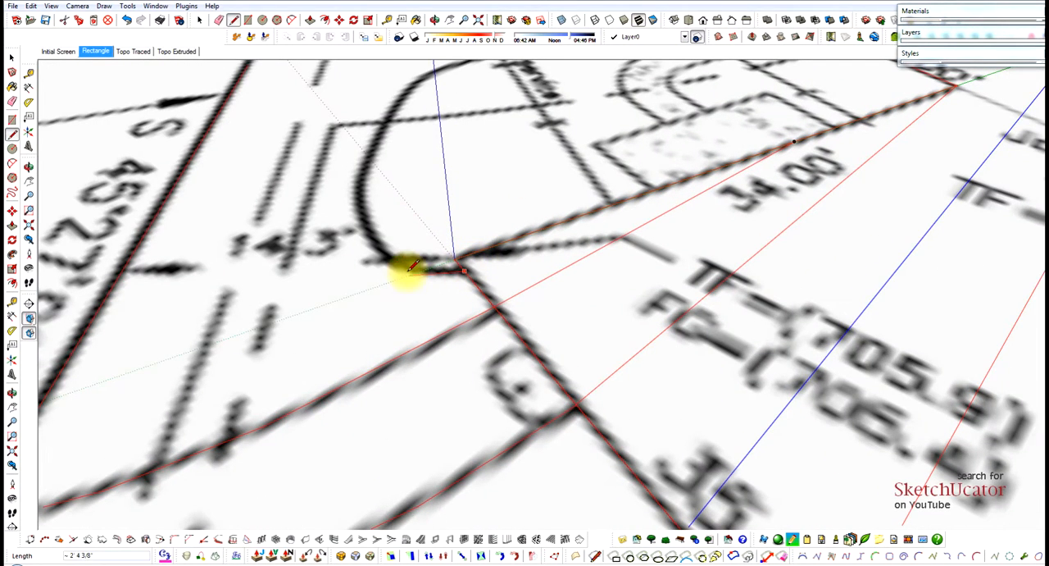
{"action": "scroll", "coordinate": [406, 263], "scroll_direction": "up", "scroll_amount": 3}
{"action": "left_click", "coordinate": [401, 262]}
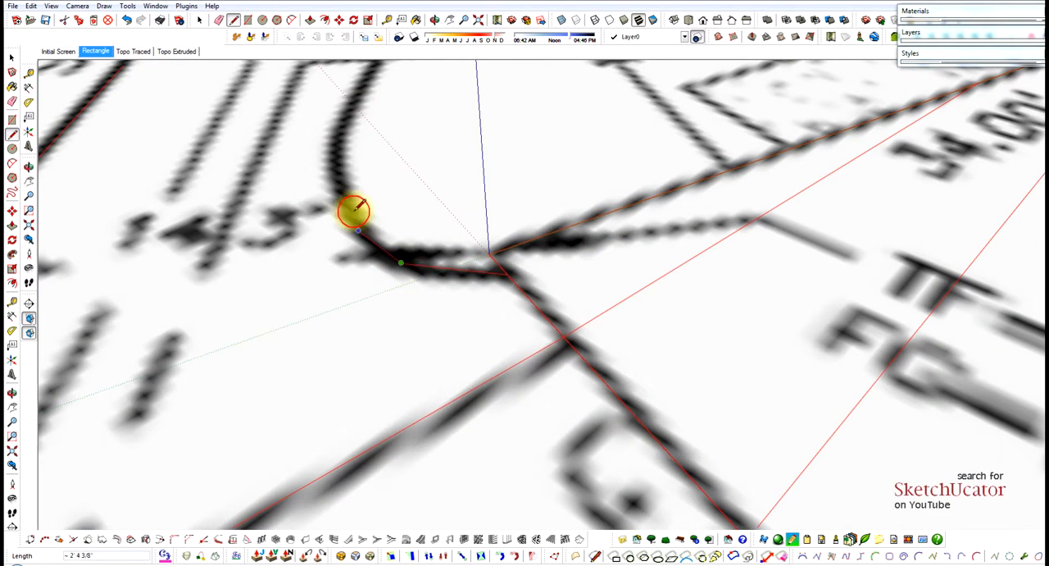
{"action": "left_click", "coordinate": [340, 186]}
{"action": "mouse_move", "coordinate": [341, 186]}
{"action": "middle_mouse_down"}
{"action": "mouse_move", "coordinate": [429, 281]}
{"action": "mouse_move", "coordinate": [386, 291]}
{"action": "mouse_move", "coordinate": [386, 159]}
{"action": "mouse_move", "coordinate": [361, 217]}
{"action": "middle_mouse_up"}
Continue the 705 contour around the rest of its bend and through the 705 label.
{"action": "scroll", "coordinate": [371, 223], "scroll_direction": "up", "scroll_amount": 3}
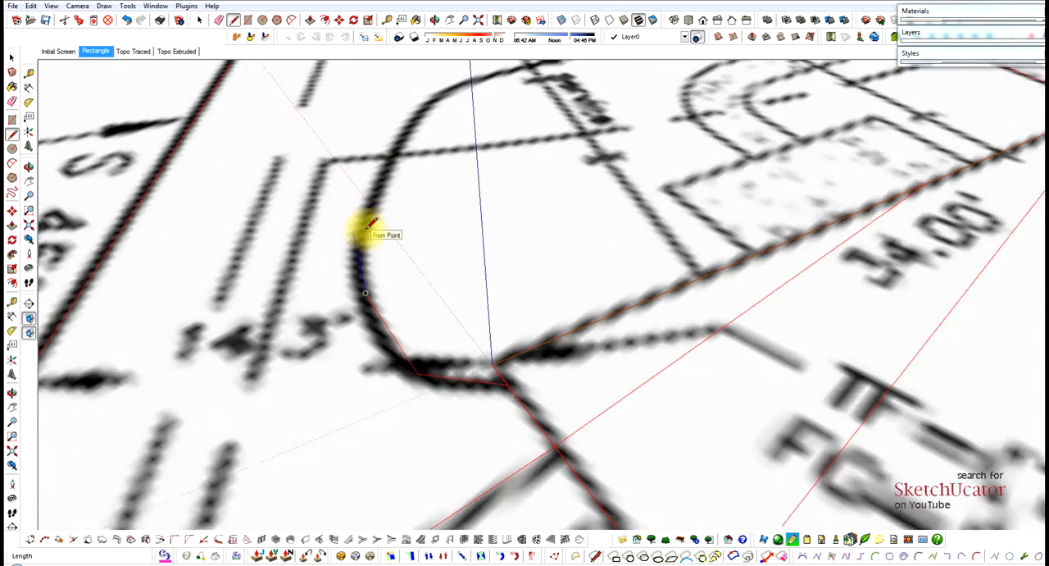
{"action": "left_click", "coordinate": [369, 222]}
{"action": "scroll", "coordinate": [370, 221], "scroll_direction": "down", "scroll_amount": 2}
{"action": "scroll", "coordinate": [395, 259], "scroll_direction": "down", "scroll_amount": 2}
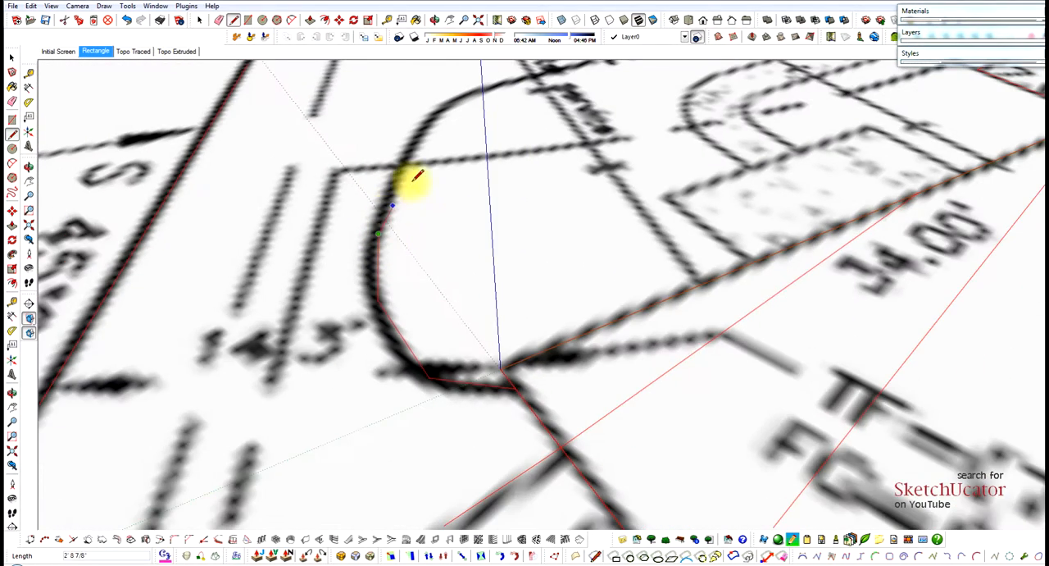
{"action": "left_click", "coordinate": [415, 138]}
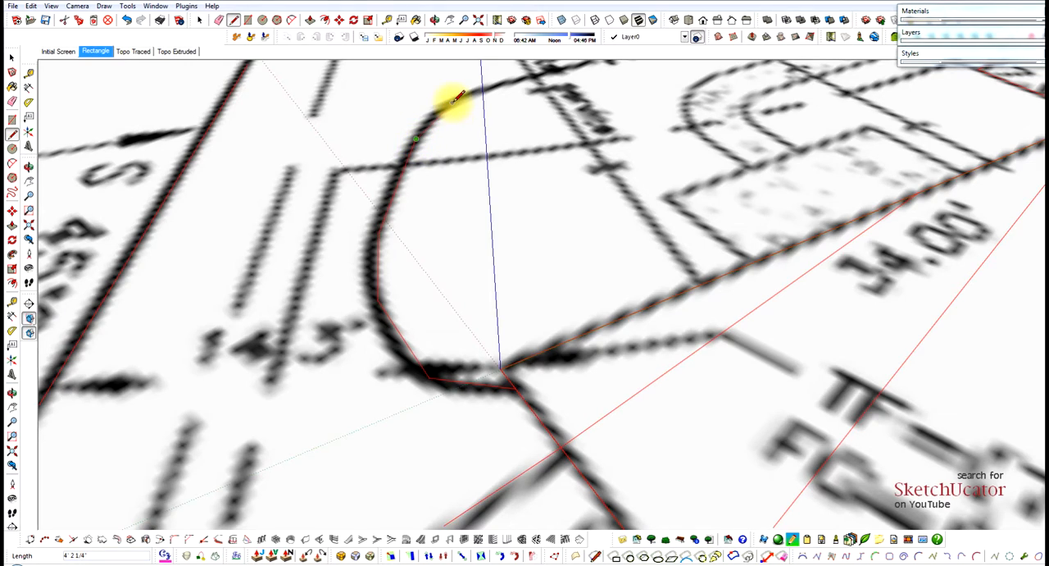
{"action": "left_click", "coordinate": [454, 107]}
{"action": "scroll", "coordinate": [418, 243], "scroll_direction": "down", "scroll_amount": 3}
{"action": "scroll", "coordinate": [527, 123], "scroll_direction": "up", "scroll_amount": 3}
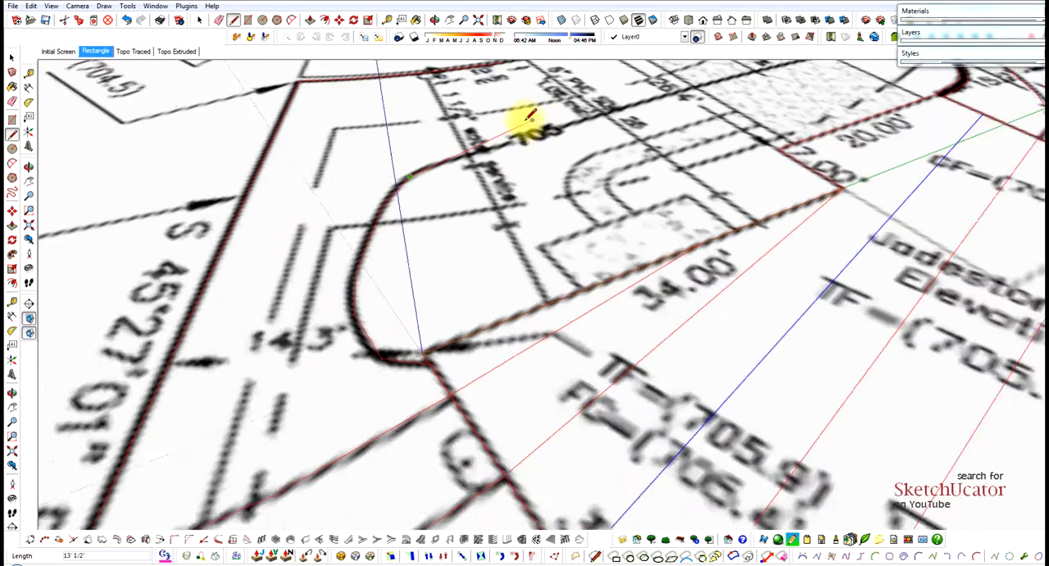
{"action": "scroll", "coordinate": [597, 116], "scroll_direction": "up", "scroll_amount": 3}
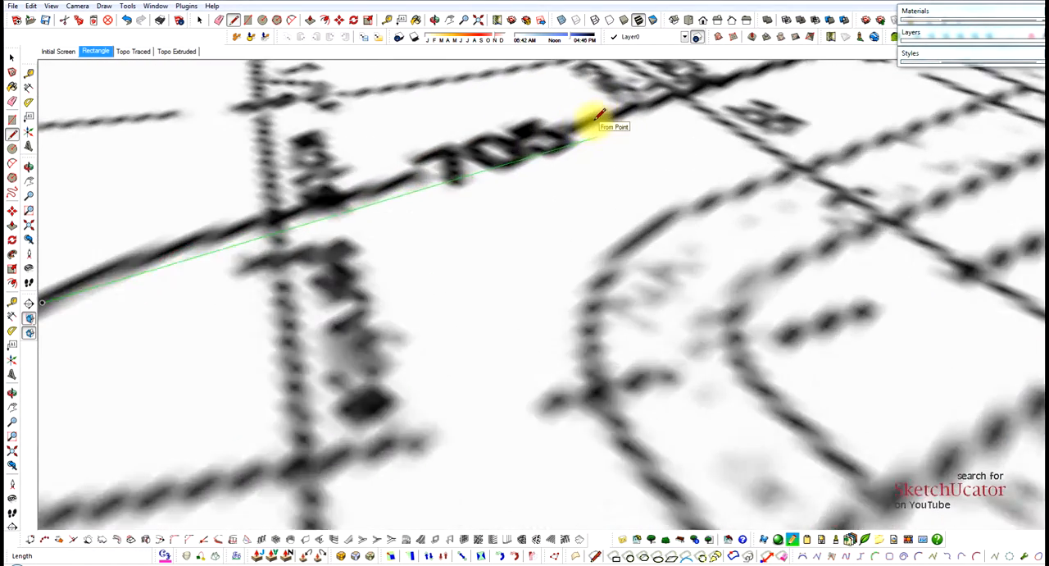
{"action": "left_click", "coordinate": [593, 115]}
{"action": "scroll", "coordinate": [446, 236], "scroll_direction": "down", "scroll_amount": 2}
{"action": "scroll", "coordinate": [447, 236], "scroll_direction": "down", "scroll_amount": 2}
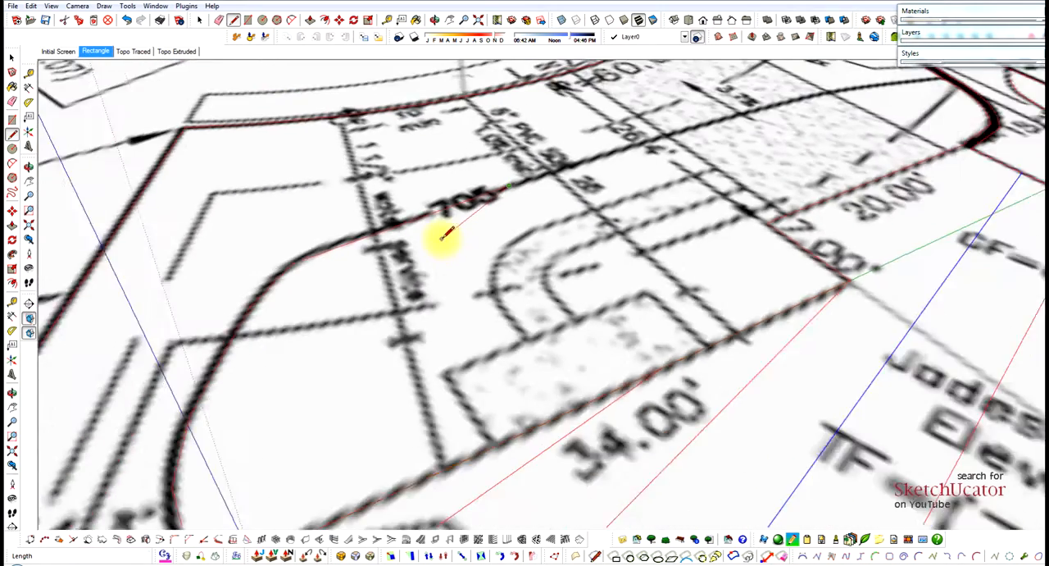
Finish the 705 contour from its label across the driveway to the retaining wall.
{"action": "scroll", "coordinate": [484, 194], "scroll_direction": "down", "scroll_amount": 2}
{"action": "scroll", "coordinate": [569, 176], "scroll_direction": "up", "scroll_amount": 4}
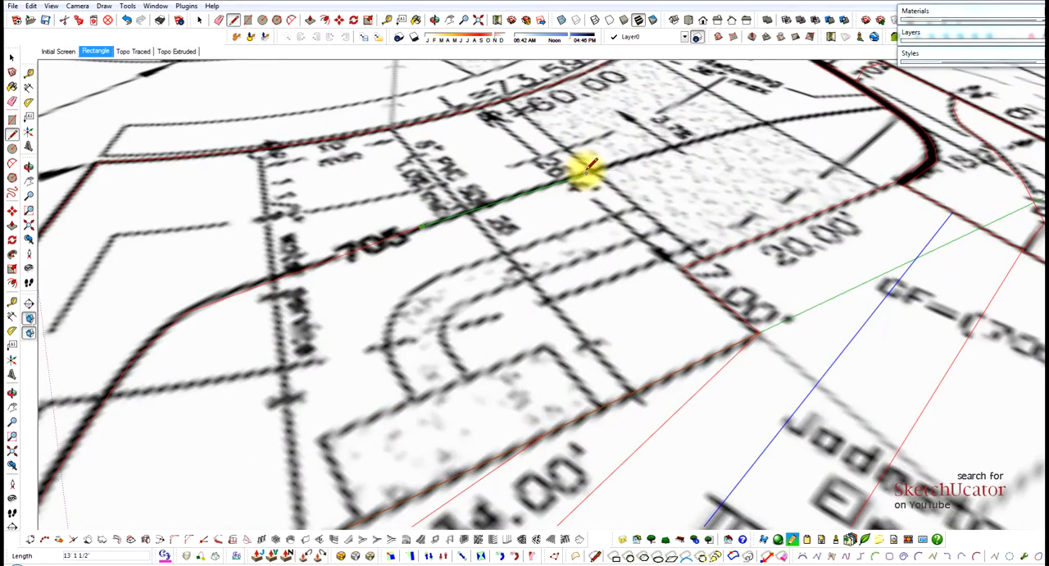
{"action": "left_click", "coordinate": [585, 173]}
{"action": "left_click", "coordinate": [708, 135]}
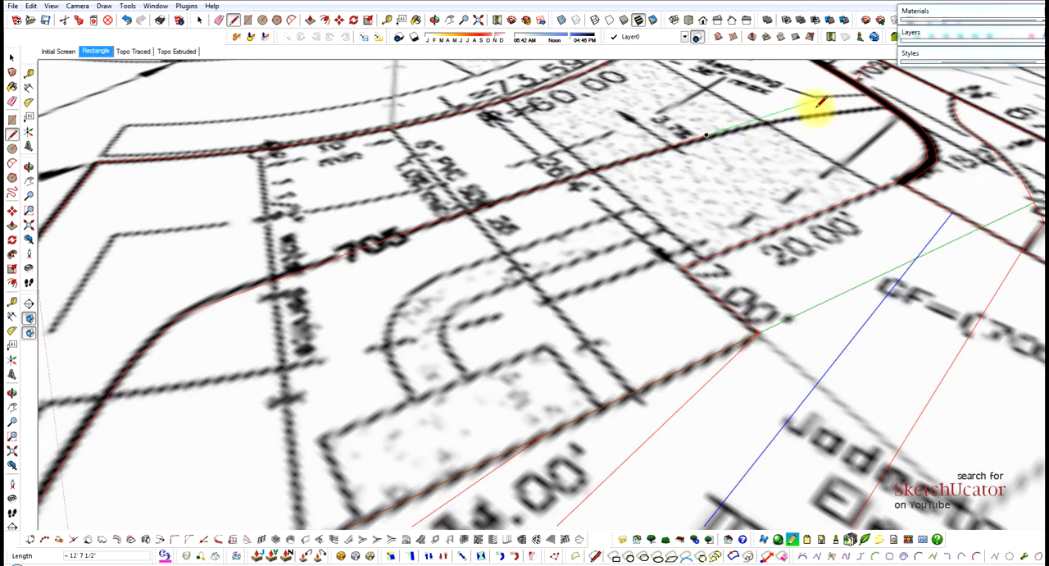
{"action": "scroll", "coordinate": [809, 109], "scroll_direction": "up", "scroll_amount": 3}
{"action": "left_click", "coordinate": [802, 120]}
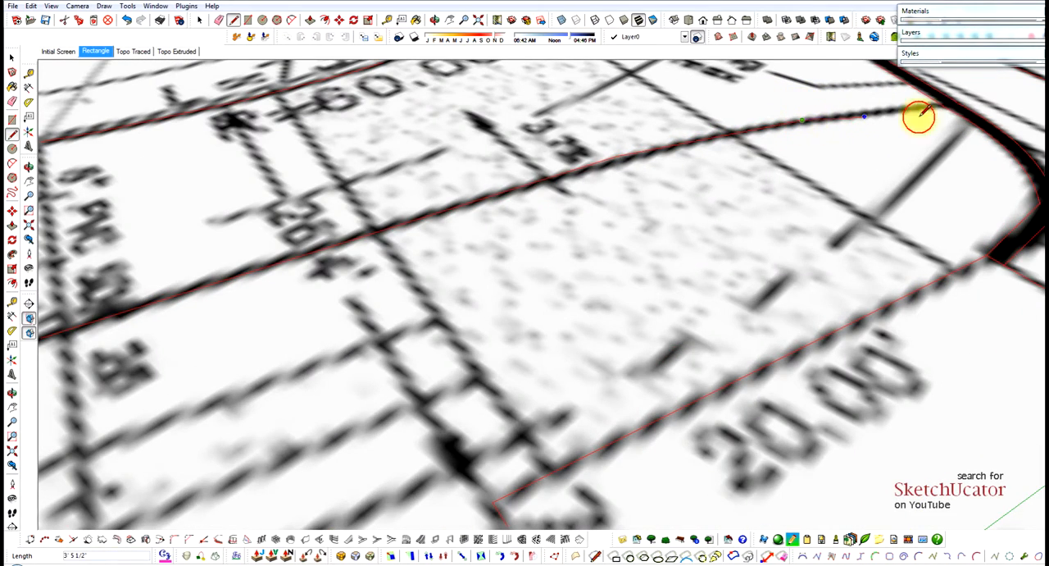
{"action": "scroll", "coordinate": [844, 117], "scroll_direction": "down", "scroll_amount": 6}
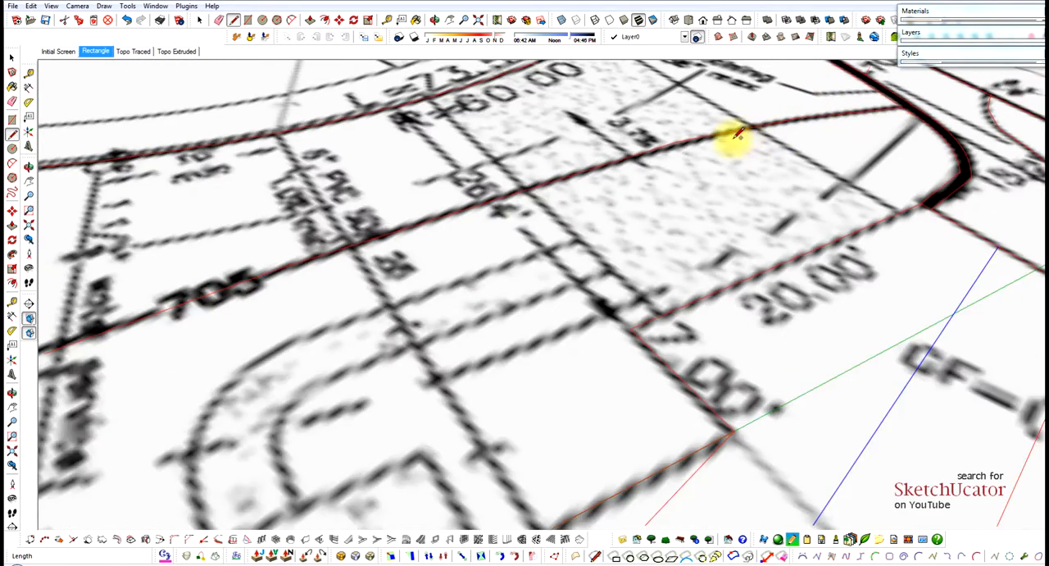
Check that the regions bounded by the 705 contour, the house front and the retaining wall are separate faces by selecting them.
{"action": "scroll", "coordinate": [647, 106], "scroll_direction": "down", "scroll_amount": 5}
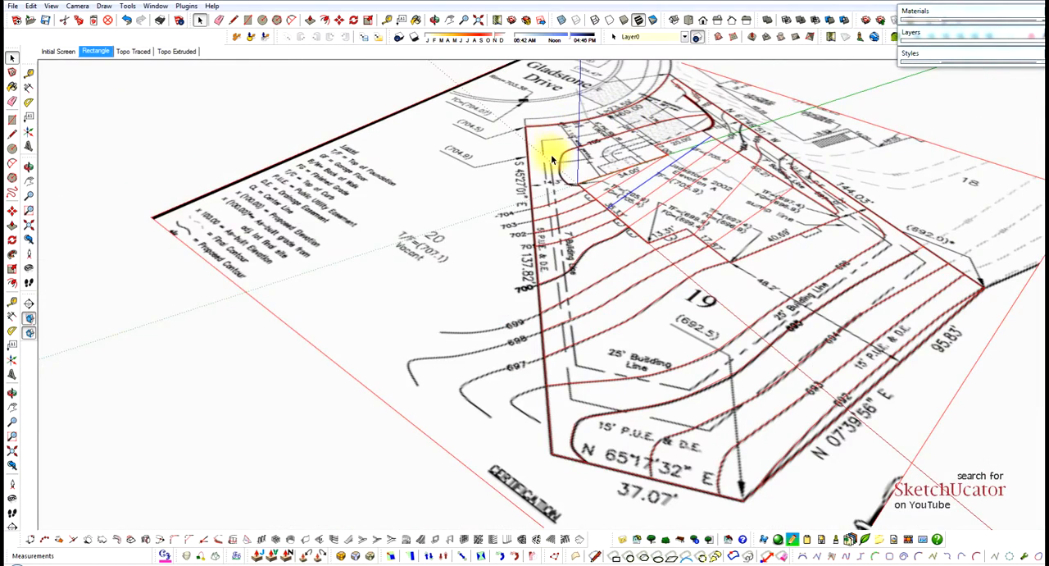
{"action": "key", "text": "space"}
{"action": "left_click", "coordinate": [566, 154]}
{"action": "left_click", "coordinate": [642, 167]}
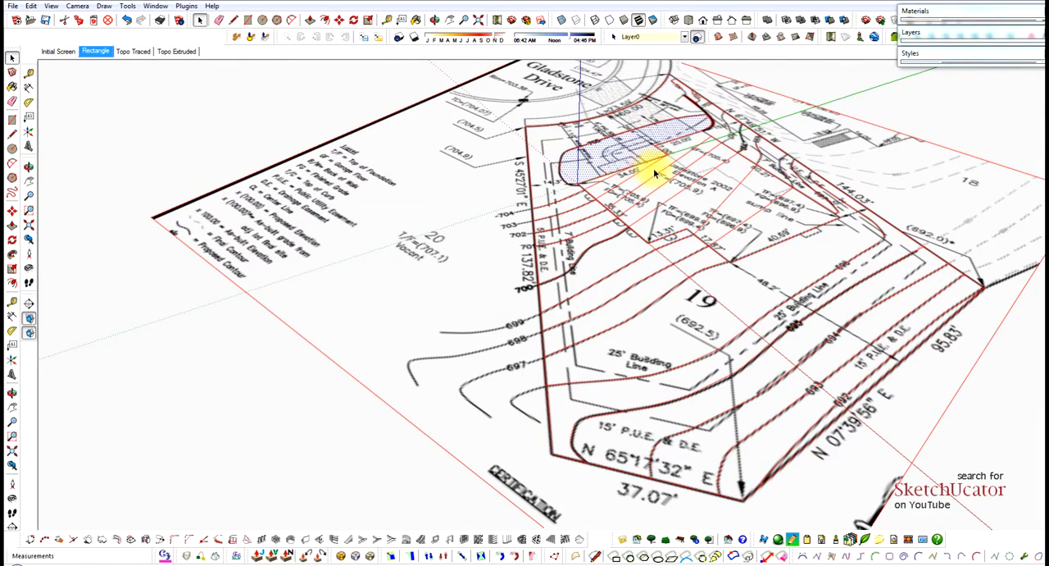
{"action": "left_click", "coordinate": [712, 107]}
{"action": "scroll", "coordinate": [689, 97], "scroll_direction": "up", "scroll_amount": 2}
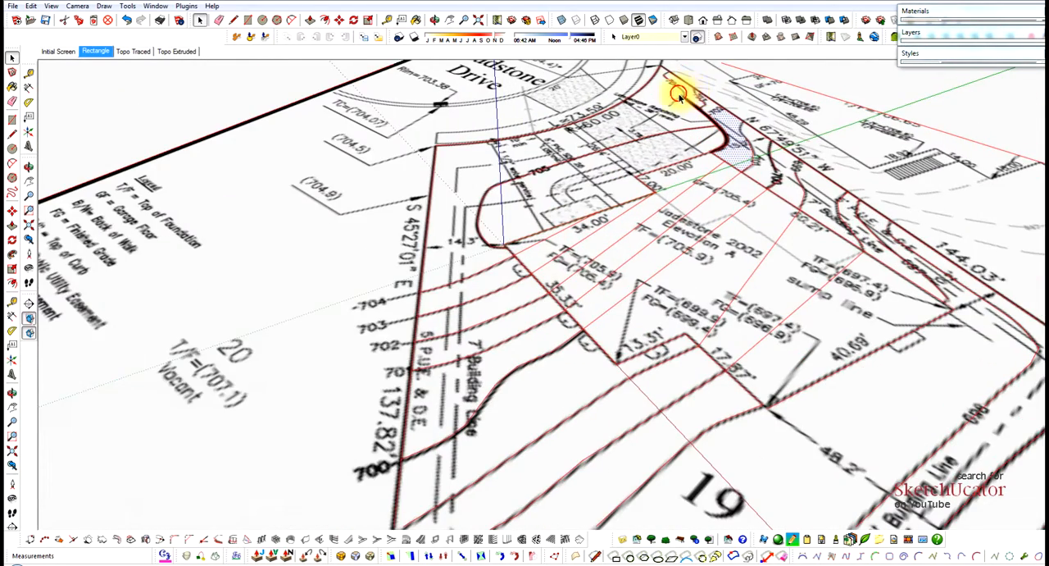
Examine the traced contours, boundary and house footprint across Lot 19 in overall and close views.
{"action": "left_click", "coordinate": [679, 95]}
{"action": "left_click", "coordinate": [655, 99]}
{"action": "scroll", "coordinate": [660, 80], "scroll_direction": "down", "scroll_amount": 5}
{"action": "middle_click_drag", "start_coordinate": [610, 229], "coordinate": [702, 188]}
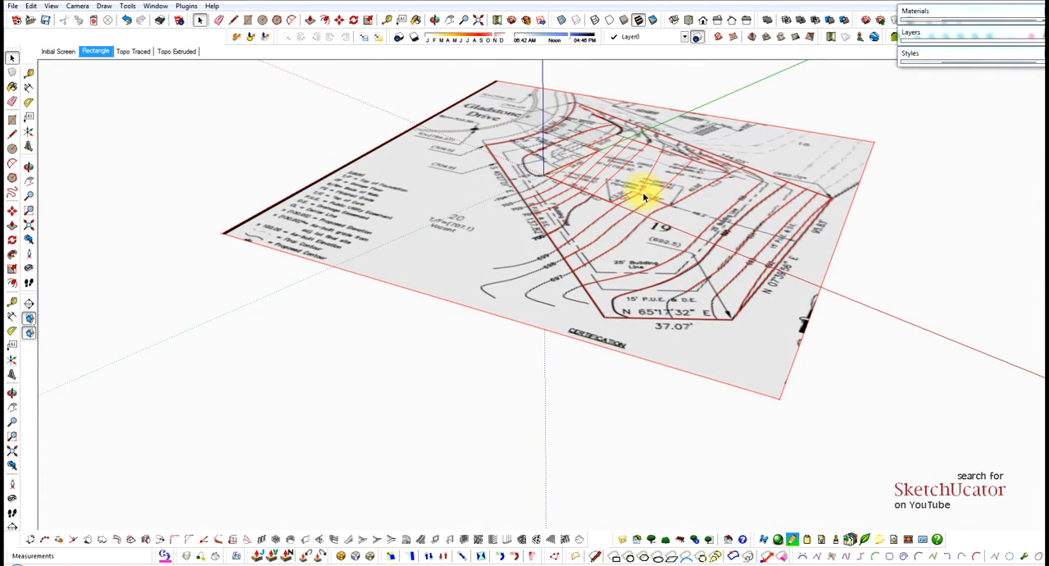
{"action": "scroll", "coordinate": [646, 185], "scroll_direction": "up", "scroll_amount": 2}
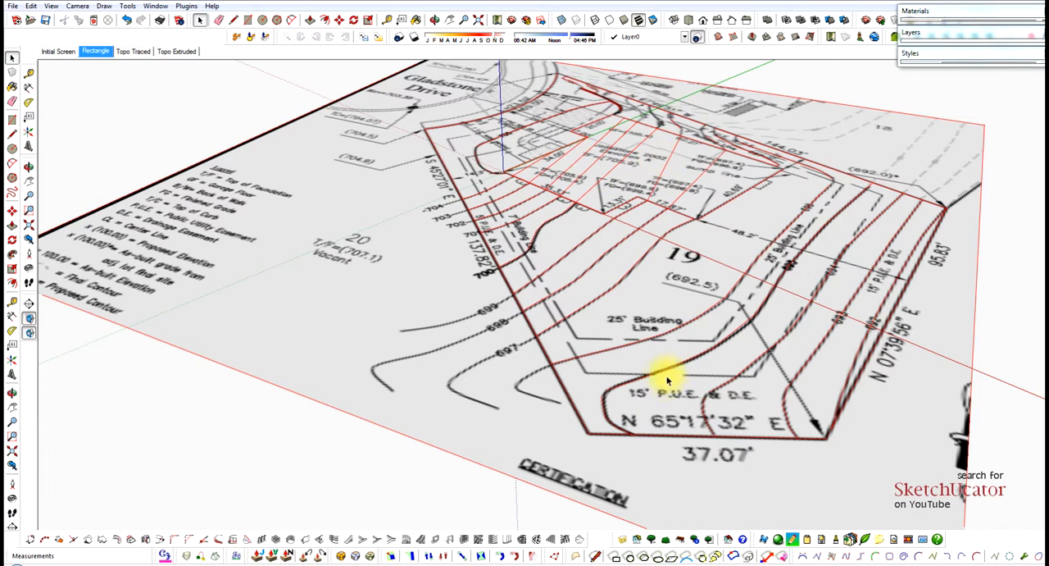
{"action": "scroll", "coordinate": [632, 328], "scroll_direction": "down", "scroll_amount": 3}
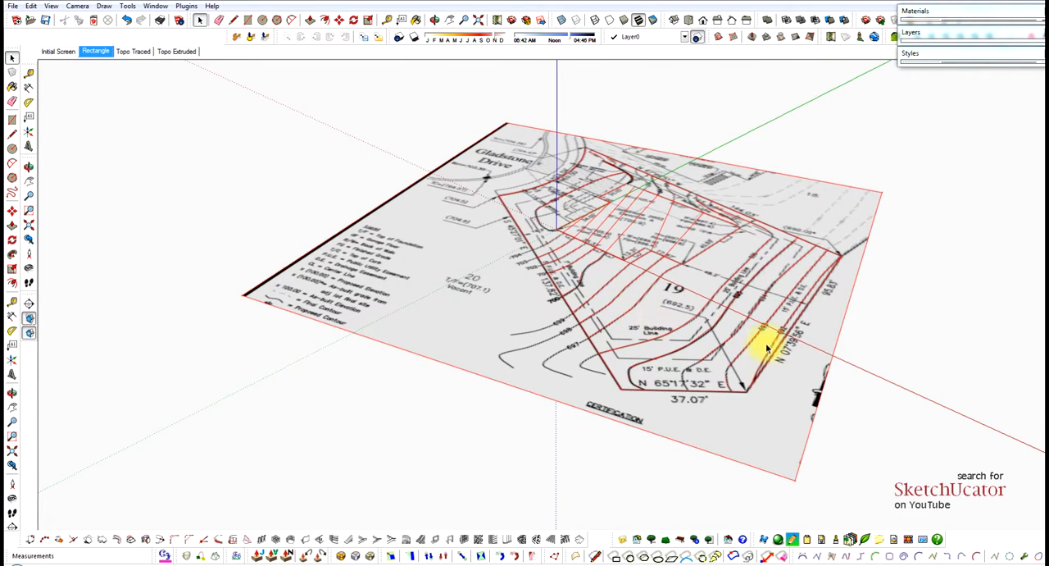
{"action": "scroll", "coordinate": [800, 335], "scroll_direction": "up", "scroll_amount": 3}
{"action": "scroll", "coordinate": [798, 333], "scroll_direction": "up", "scroll_amount": 2}
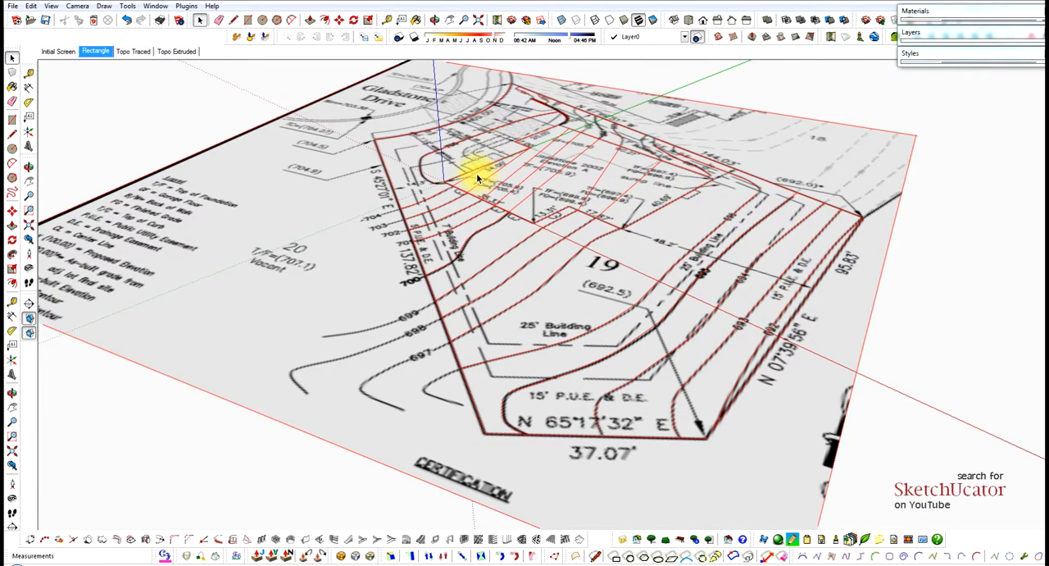
{"action": "scroll", "coordinate": [742, 283], "scroll_direction": "down", "scroll_amount": 3}
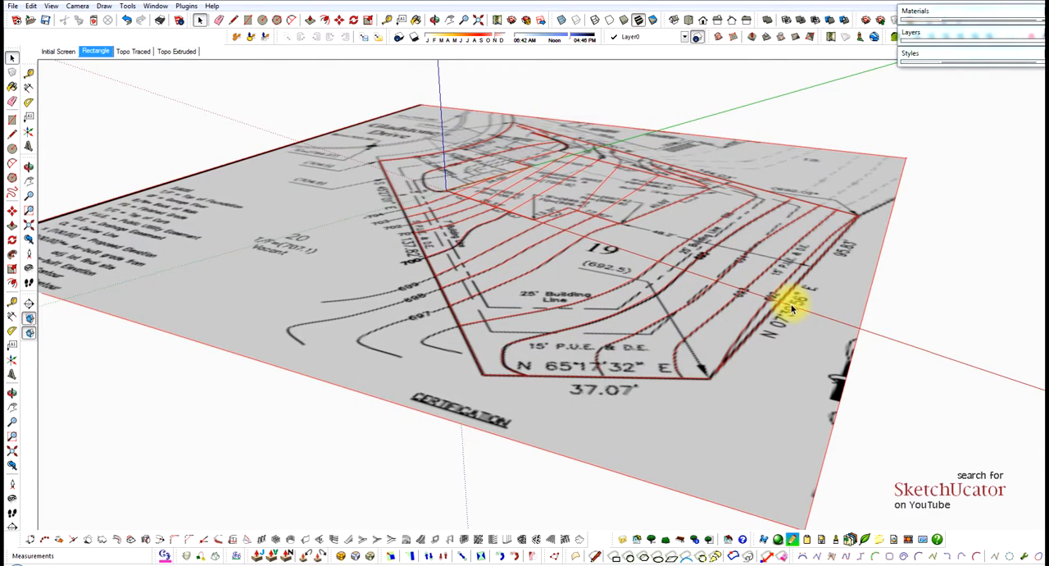
Push/Pull the narrow strip between the 95.83' boundary line and the 692 contour up 1'.
{"action": "scroll", "coordinate": [784, 300], "scroll_direction": "up", "scroll_amount": 3}
{"action": "scroll", "coordinate": [783, 299], "scroll_direction": "up", "scroll_amount": 2}
{"action": "left_click", "coordinate": [783, 296]}
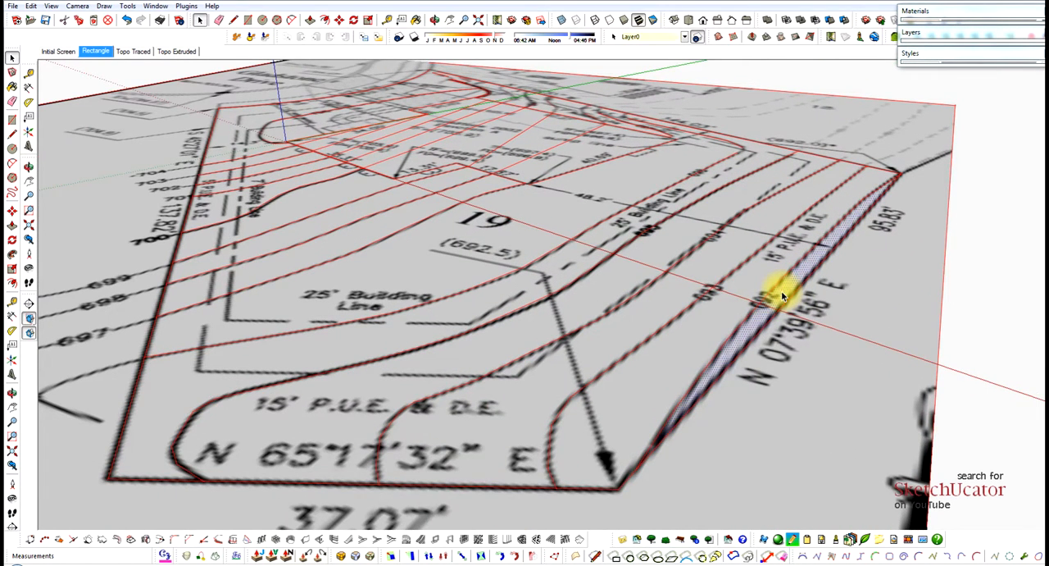
{"action": "left_click_drag", "start_coordinate": [781, 296], "coordinate": [778, 281]}
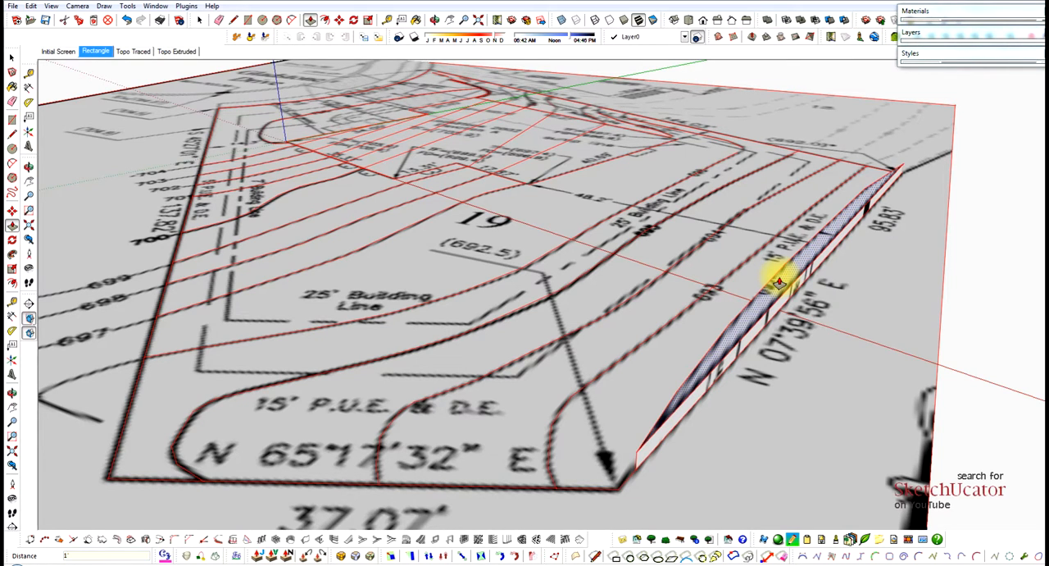
{"action": "key", "text": "Return"}
Raise the successive strips between the 692 and 696 contours, each 1' higher than the one before.
{"action": "left_click", "coordinate": [743, 278]}
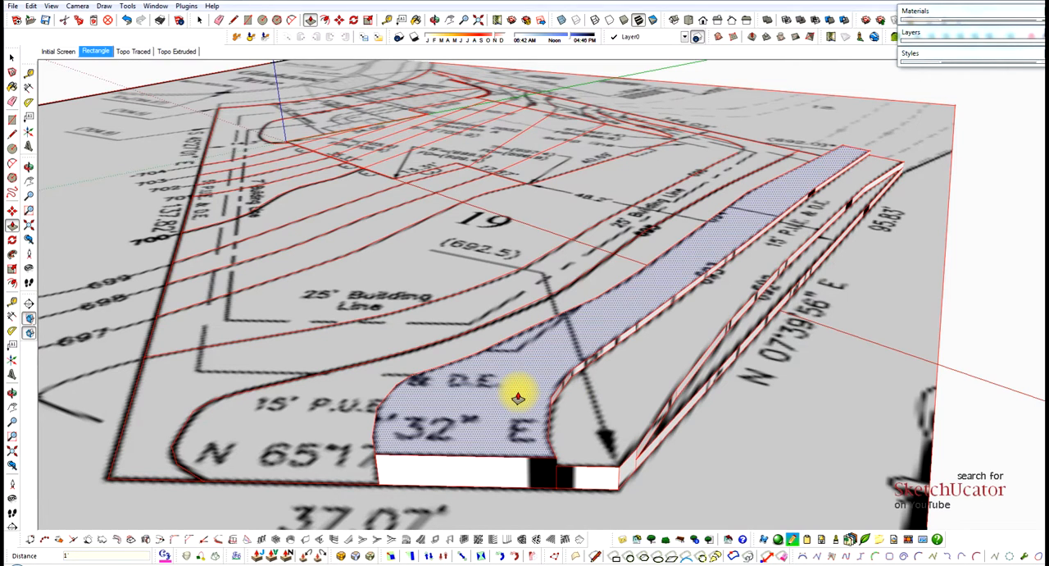
{"action": "left_click", "coordinate": [353, 401]}
{"action": "middle_click_drag", "start_coordinate": [352, 401], "coordinate": [373, 407]}
{"action": "left_click", "coordinate": [373, 407]}
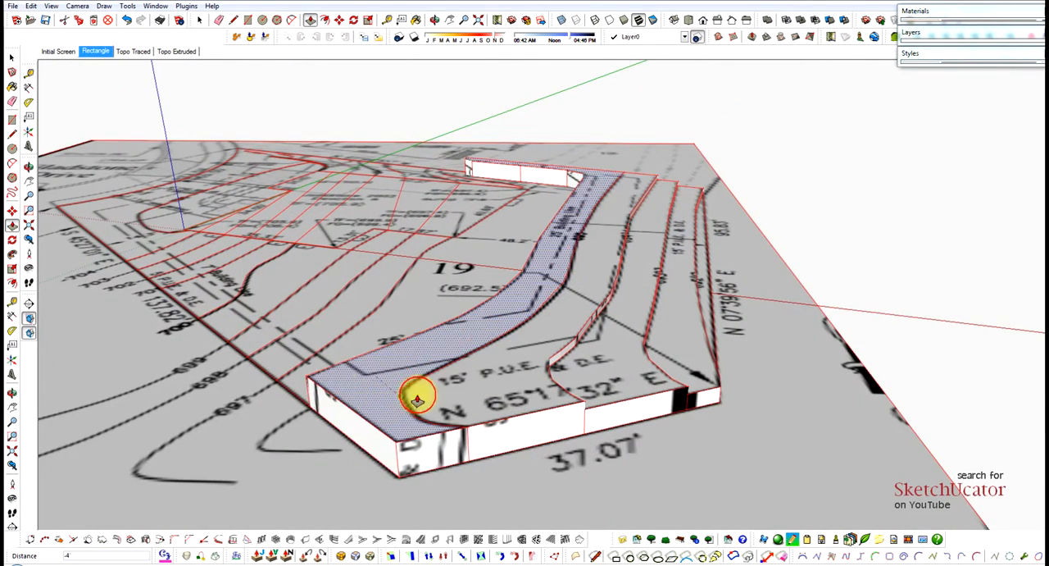
Raise the strips between the 696 and 699 contours, each 1' above its lower neighbour.
{"action": "left_click", "coordinate": [362, 382]}
{"action": "left_click", "coordinate": [429, 290]}
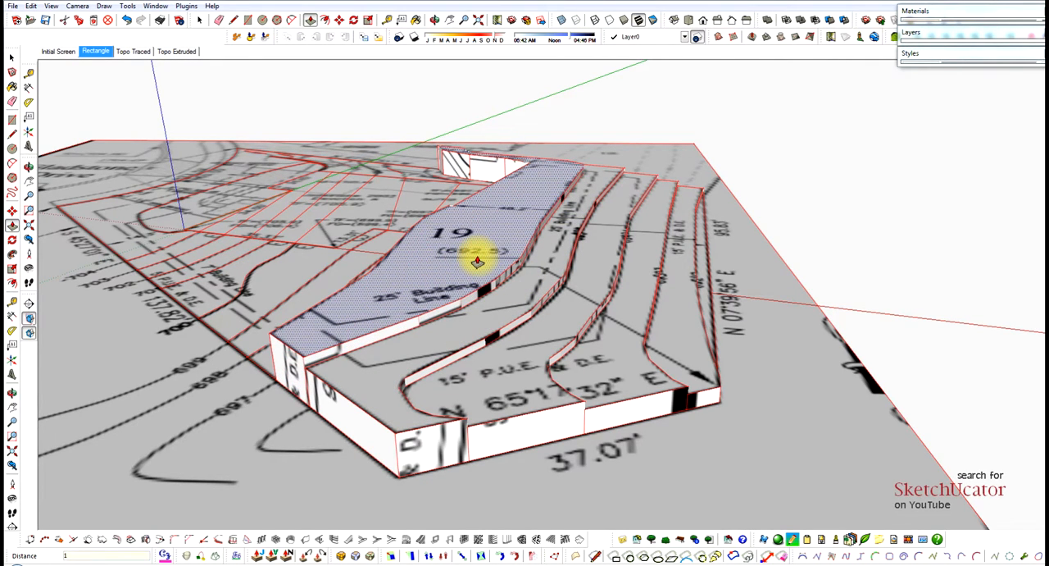
{"action": "key", "text": "Escape"}
{"action": "left_click", "coordinate": [324, 284]}
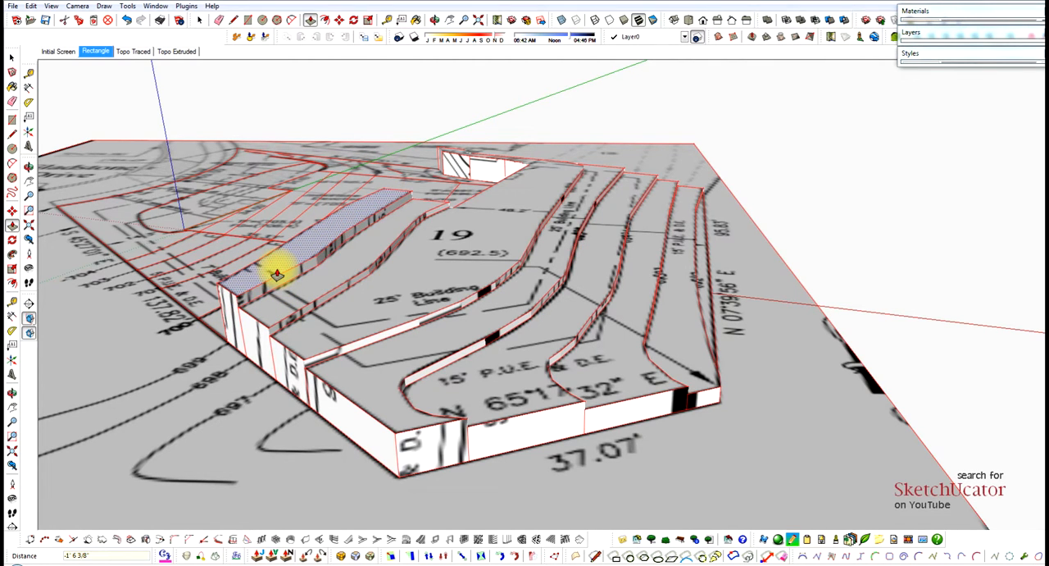
Raise the house footprint strip along the 40.69' wall to match the adjoining terrain level.
{"action": "middle_click_drag", "start_coordinate": [340, 281], "coordinate": [792, 309]}
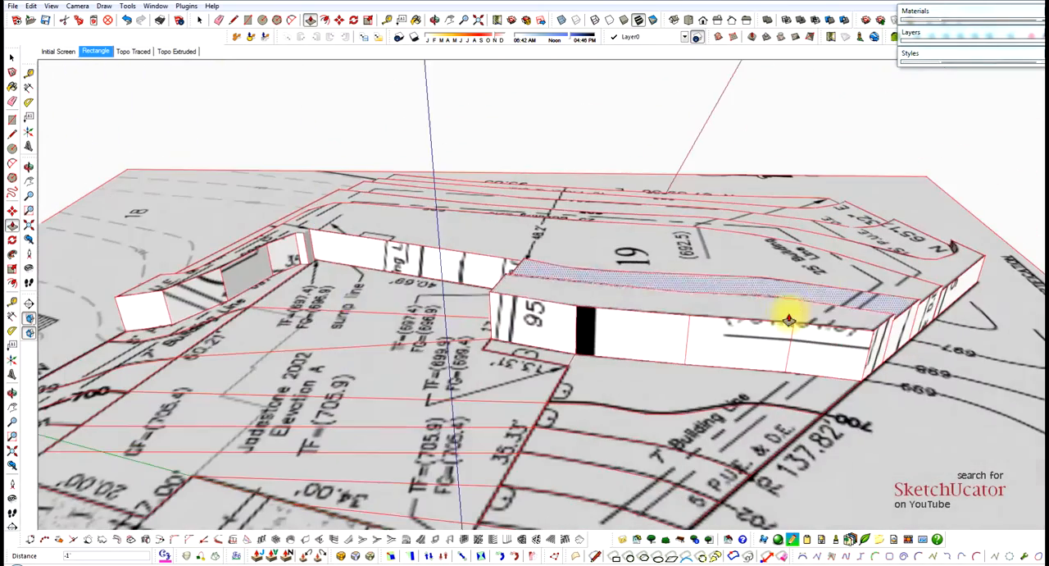
{"action": "scroll", "coordinate": [362, 279], "scroll_direction": "up", "scroll_amount": 3}
{"action": "middle_click_drag", "start_coordinate": [362, 279], "coordinate": [589, 309]}
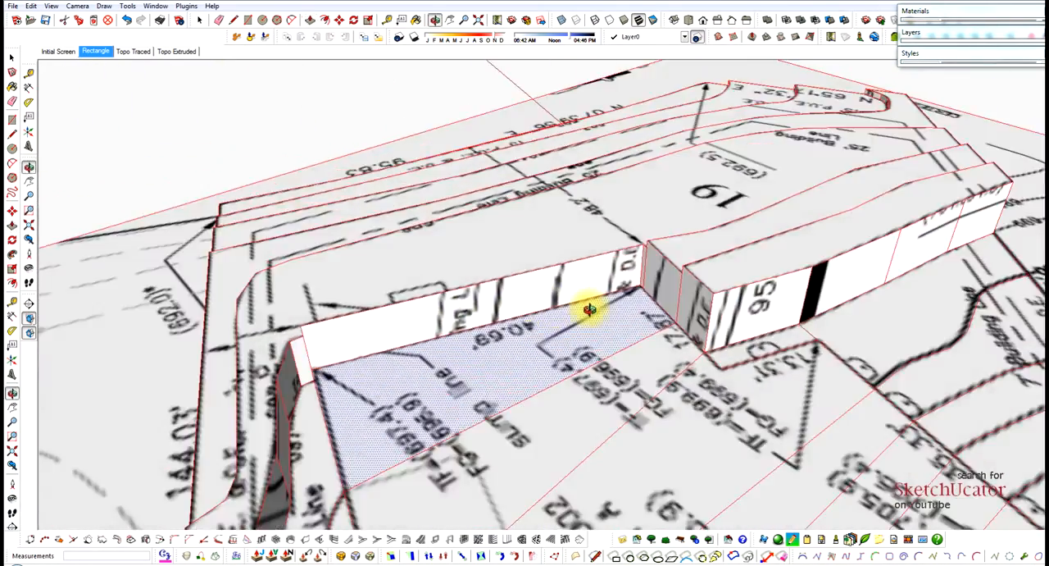
{"action": "left_click_drag", "start_coordinate": [609, 314], "coordinate": [648, 260]}
{"action": "middle_click_drag", "start_coordinate": [653, 257], "coordinate": [666, 306]}
{"action": "left_click_drag", "start_coordinate": [667, 306], "coordinate": [665, 285]}
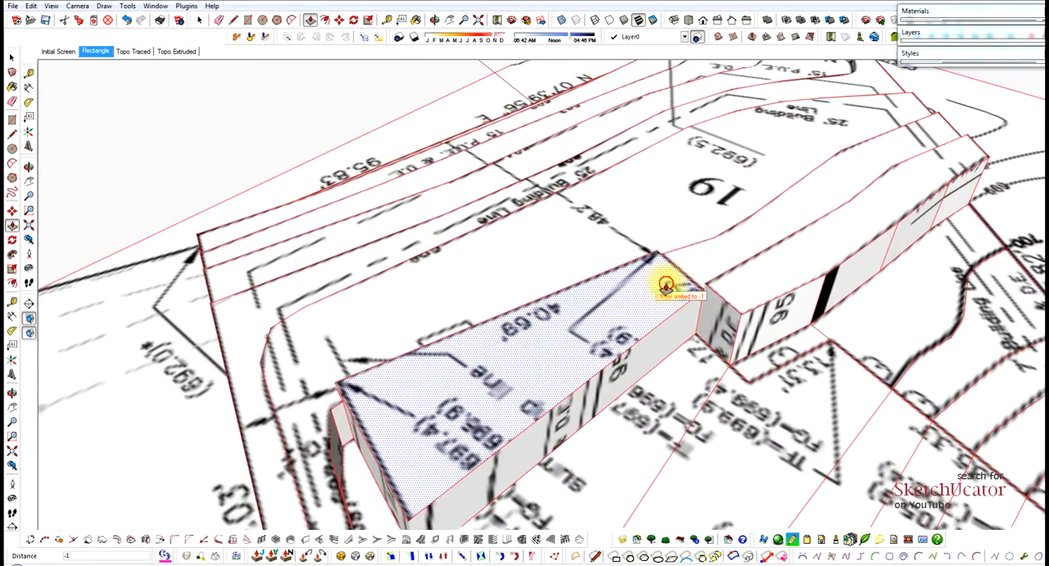
Raise the next house footprint strip, behind the one along the 40.69' wall, in line with the terrain steps.
{"action": "middle_click_drag", "start_coordinate": [685, 277], "coordinate": [416, 368]}
{"action": "left_click_drag", "start_coordinate": [417, 368], "coordinate": [478, 298]}
{"action": "middle_click_drag", "start_coordinate": [478, 298], "coordinate": [682, 238]}
{"action": "mouse_move", "coordinate": [682, 238]}
{"action": "left_mouse_down"}
{"action": "mouse_move", "coordinate": [691, 271]}
{"action": "mouse_move", "coordinate": [698, 228]}
{"action": "left_mouse_up"}
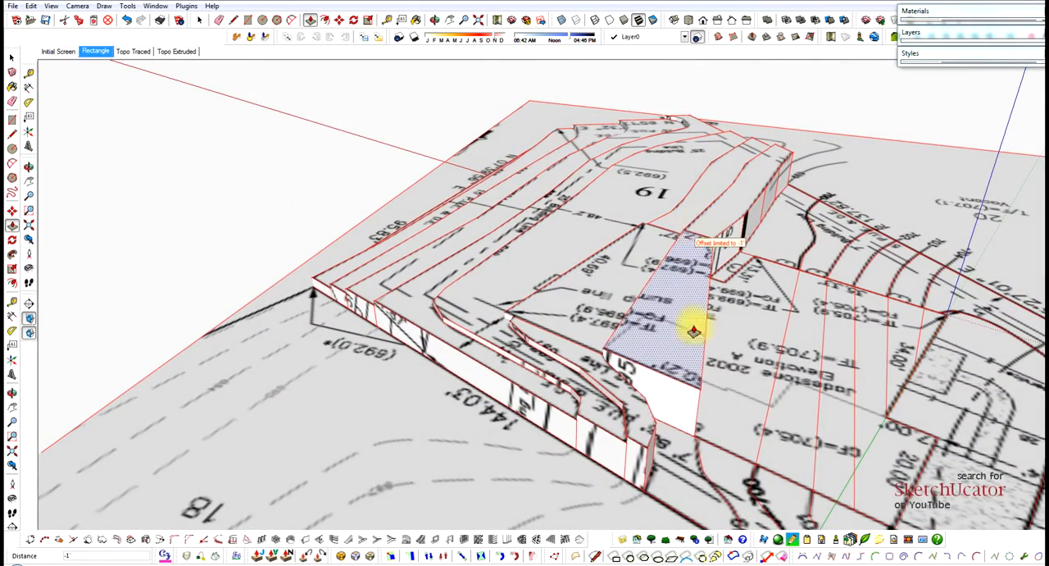
Raise the terrain strips between the 50.21' wall and the 144.03' boundary in 1' steps toward the 700 contour.
{"action": "middle_click_drag", "start_coordinate": [691, 392], "coordinate": [566, 375]}
{"action": "left_click_drag", "start_coordinate": [548, 435], "coordinate": [549, 345]}
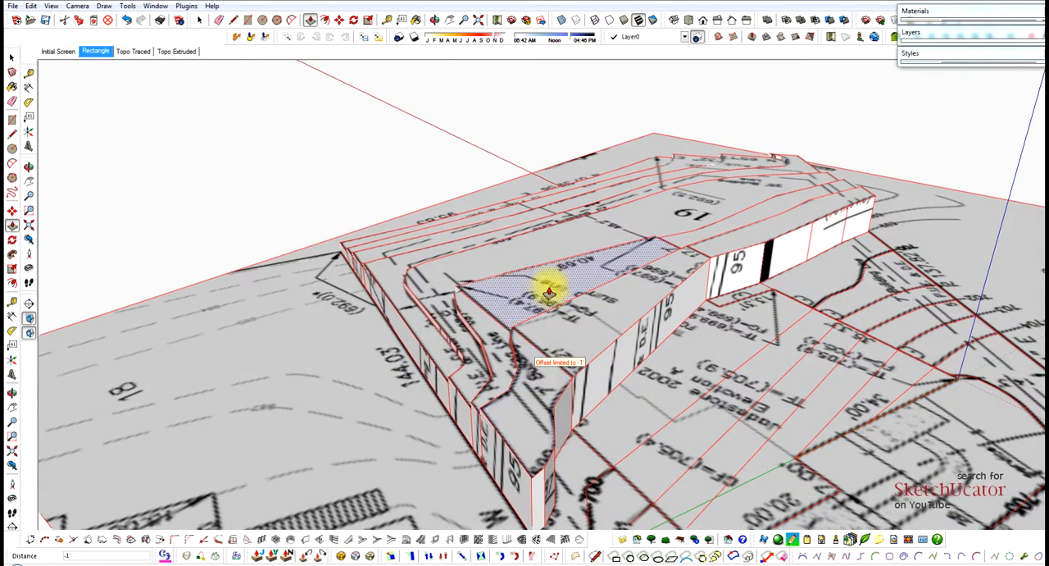
{"action": "scroll", "coordinate": [536, 282], "scroll_direction": "down", "scroll_amount": 2}
{"action": "left_click_drag", "start_coordinate": [549, 428], "coordinate": [552, 374]}
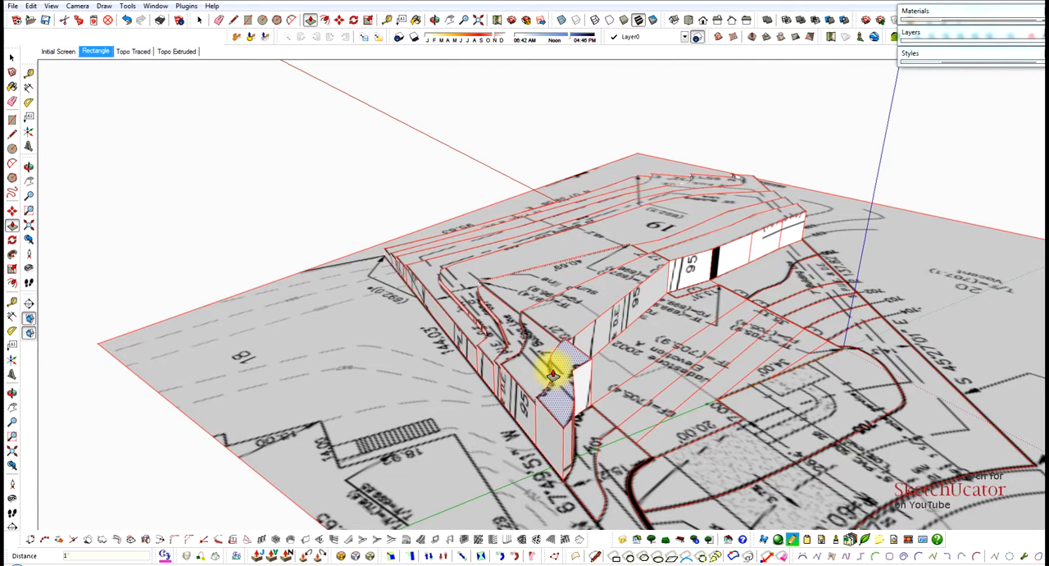
Raise the next house footprint strip, the one ending at the 35.33' wall, beside the strips already raised.
{"action": "mouse_move", "coordinate": [637, 348]}
{"action": "left_mouse_down"}
{"action": "mouse_move", "coordinate": [634, 307]}
{"action": "mouse_move", "coordinate": [639, 314]}
{"action": "mouse_move", "coordinate": [675, 292]}
{"action": "left_mouse_up"}
{"action": "mouse_move", "coordinate": [674, 293]}
{"action": "middle_mouse_down"}
{"action": "mouse_move", "coordinate": [696, 274]}
{"action": "mouse_move", "coordinate": [475, 265]}
{"action": "mouse_move", "coordinate": [589, 359]}
{"action": "middle_mouse_up"}
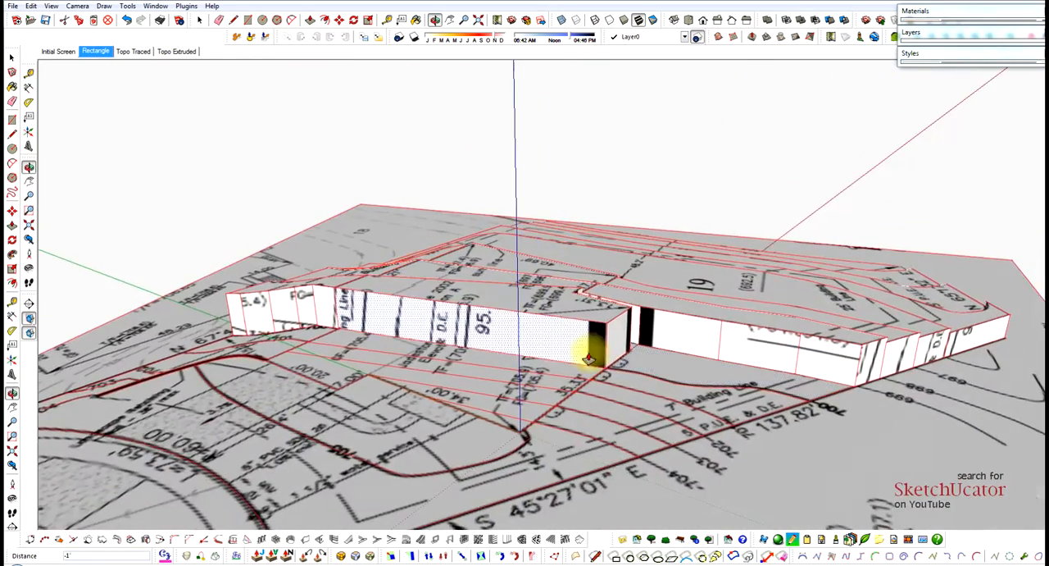
{"action": "scroll", "coordinate": [618, 320], "scroll_direction": "up", "scroll_amount": 5}
{"action": "mouse_move", "coordinate": [612, 297]}
{"action": "middle_mouse_down"}
{"action": "mouse_move", "coordinate": [464, 303]}
{"action": "mouse_move", "coordinate": [451, 321]}
{"action": "middle_mouse_up"}
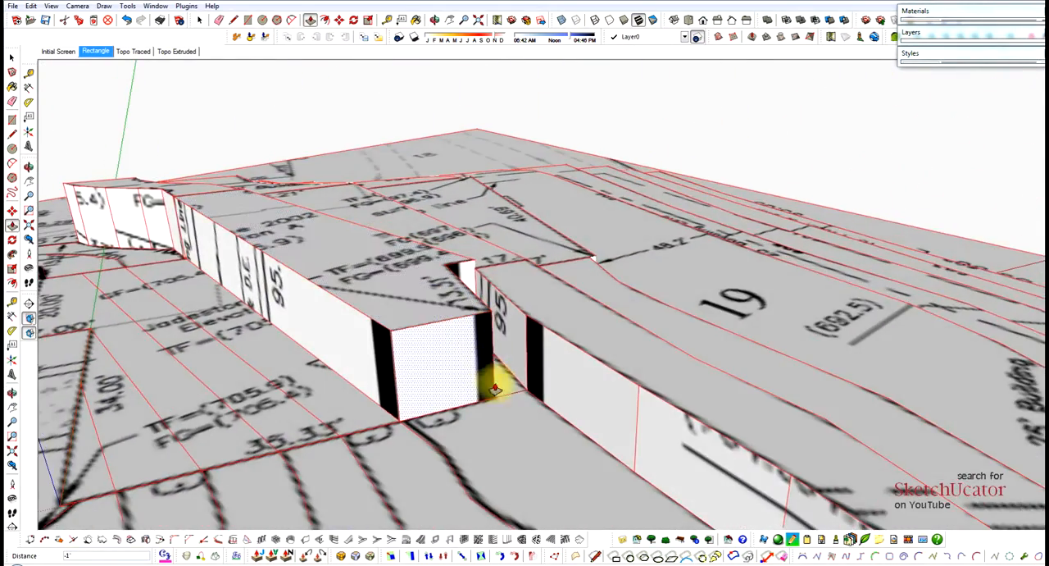
Raise the terrain strips between the 699 and 701 contours along the 137.82' boundary in 1' steps.
{"action": "mouse_move", "coordinate": [529, 424]}
{"action": "left_mouse_down"}
{"action": "mouse_move", "coordinate": [532, 307]}
{"action": "mouse_move", "coordinate": [497, 348]}
{"action": "mouse_move", "coordinate": [464, 298]}
{"action": "mouse_move", "coordinate": [480, 193]}
{"action": "mouse_move", "coordinate": [517, 349]}
{"action": "mouse_move", "coordinate": [510, 368]}
{"action": "mouse_move", "coordinate": [527, 290]}
{"action": "mouse_move", "coordinate": [530, 300]}
{"action": "mouse_move", "coordinate": [521, 283]}
{"action": "left_mouse_up"}
{"action": "scroll", "coordinate": [480, 192], "scroll_direction": "down", "scroll_amount": 5}
{"action": "scroll", "coordinate": [517, 349], "scroll_direction": "up", "scroll_amount": 3}
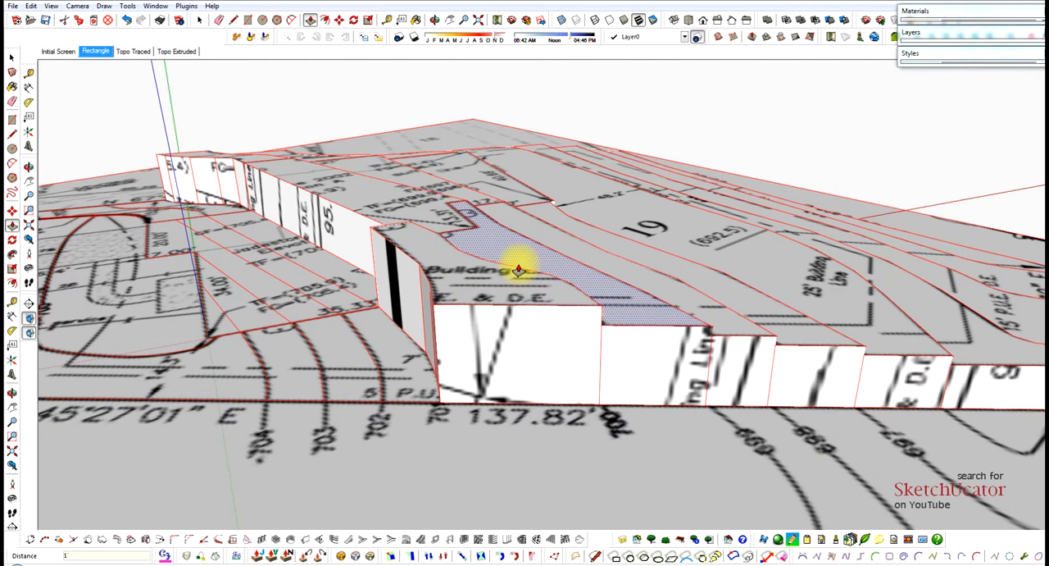
{"action": "key", "text": "Return"}
Raise the next house strip 9' plus another 1', and raise the 701–702 terrain strip 1' above its neighbour.
{"action": "left_click", "coordinate": [369, 266]}
{"action": "left_click", "coordinate": [370, 237]}
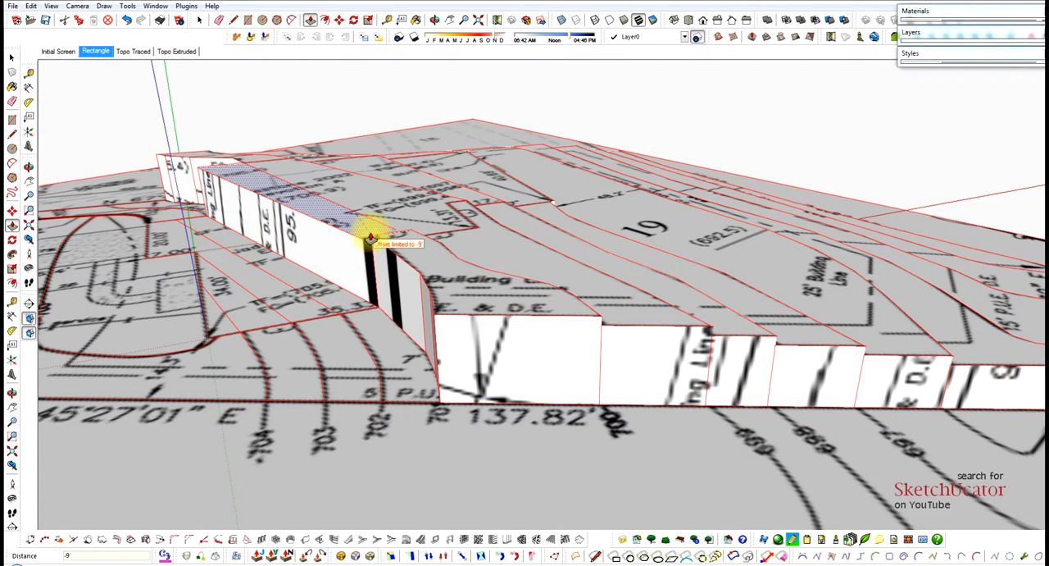
{"action": "left_click", "coordinate": [378, 225]}
{"action": "left_click", "coordinate": [406, 250]}
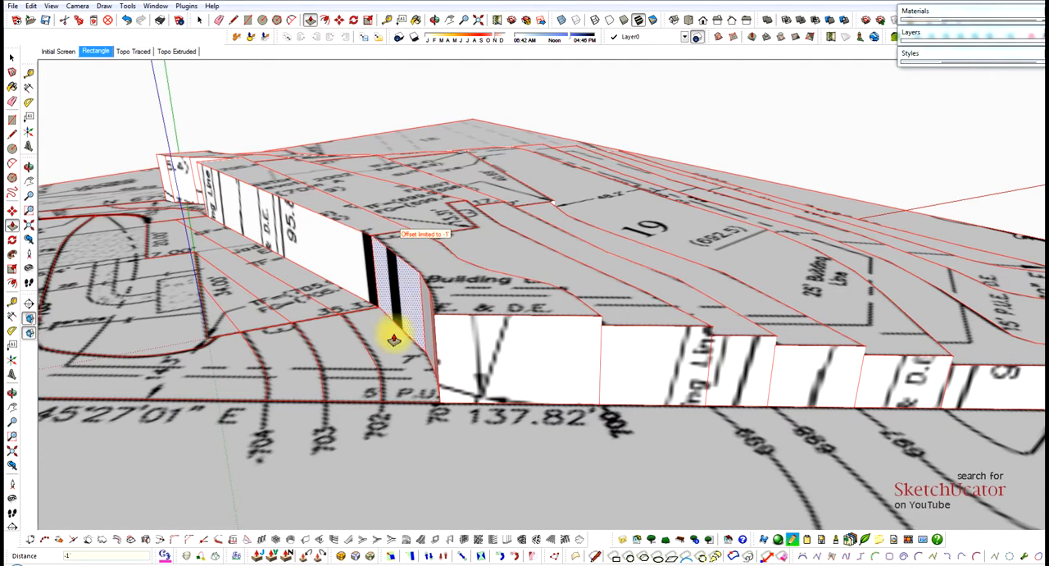
{"action": "left_click", "coordinate": [395, 337]}
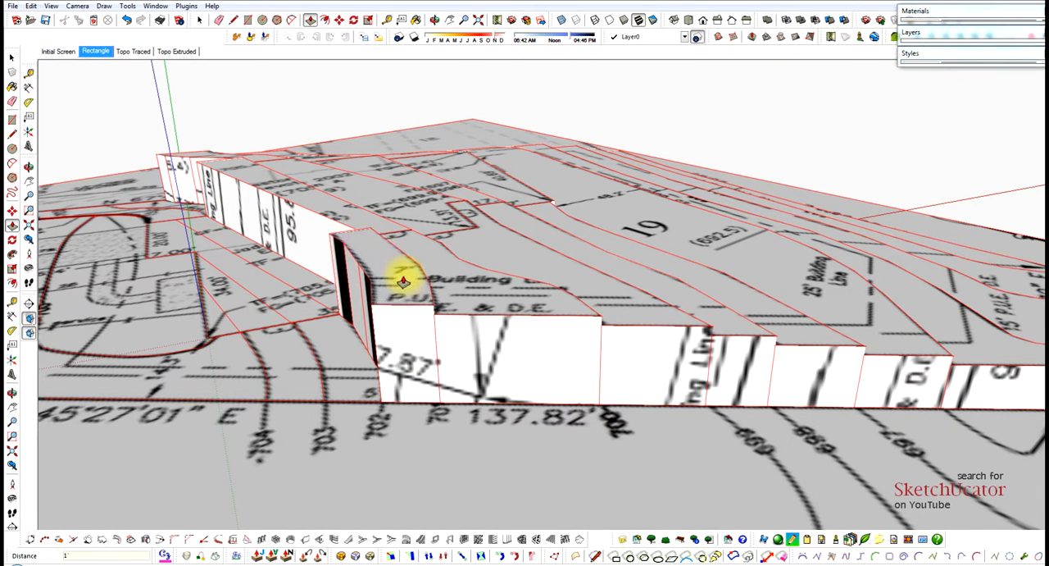
{"action": "left_click", "coordinate": [404, 281]}
Raise the following house strip 10' plus another 1', and raise the 702–703 terrain strip 1' above its neighbour.
{"action": "left_click", "coordinate": [321, 301]}
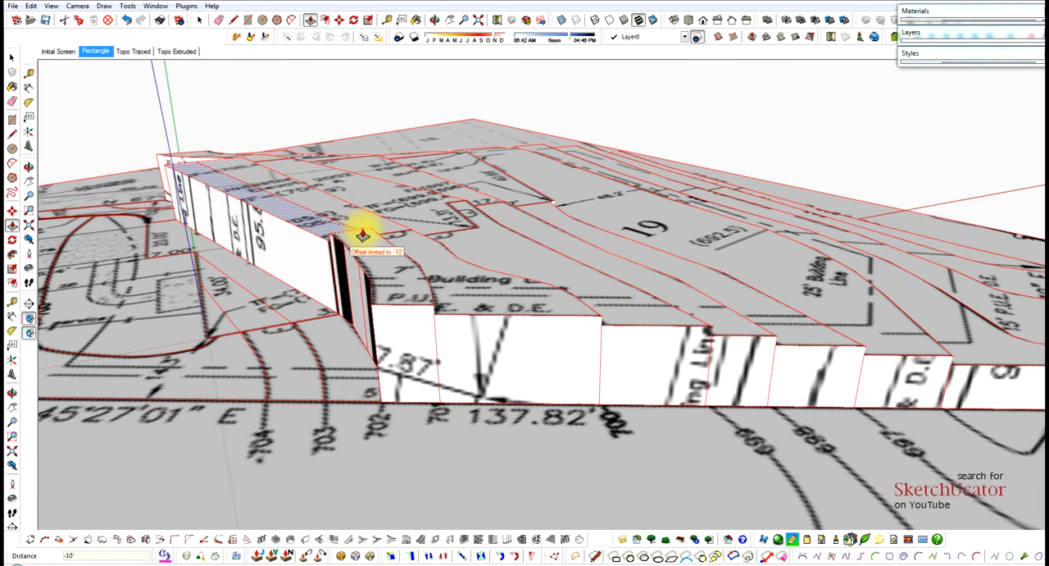
{"action": "left_click", "coordinate": [327, 236]}
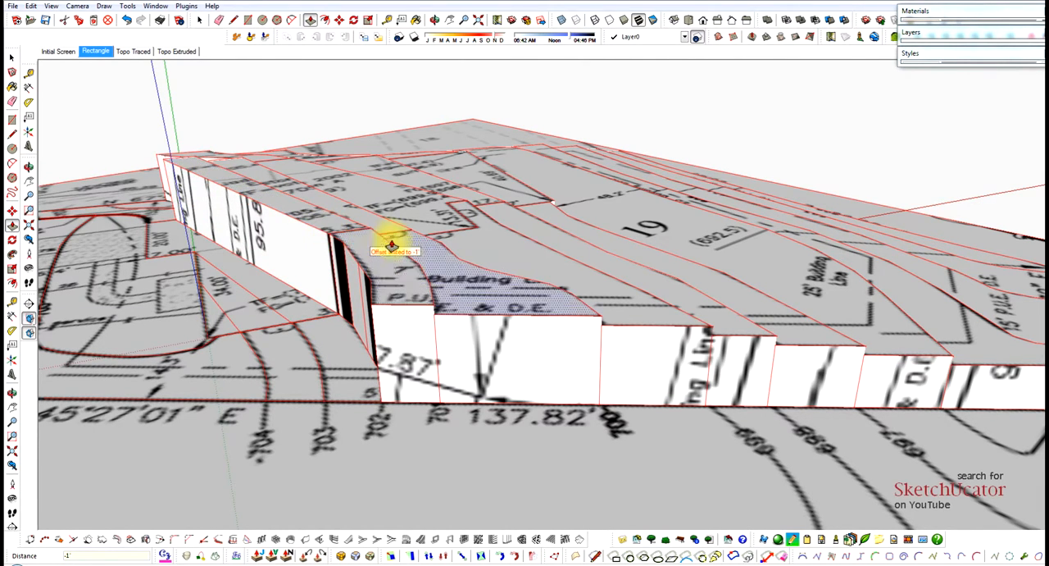
{"action": "scroll", "coordinate": [393, 243], "scroll_direction": "down", "scroll_amount": 1}
{"action": "left_click", "coordinate": [347, 342]}
{"action": "left_click", "coordinate": [353, 263]}
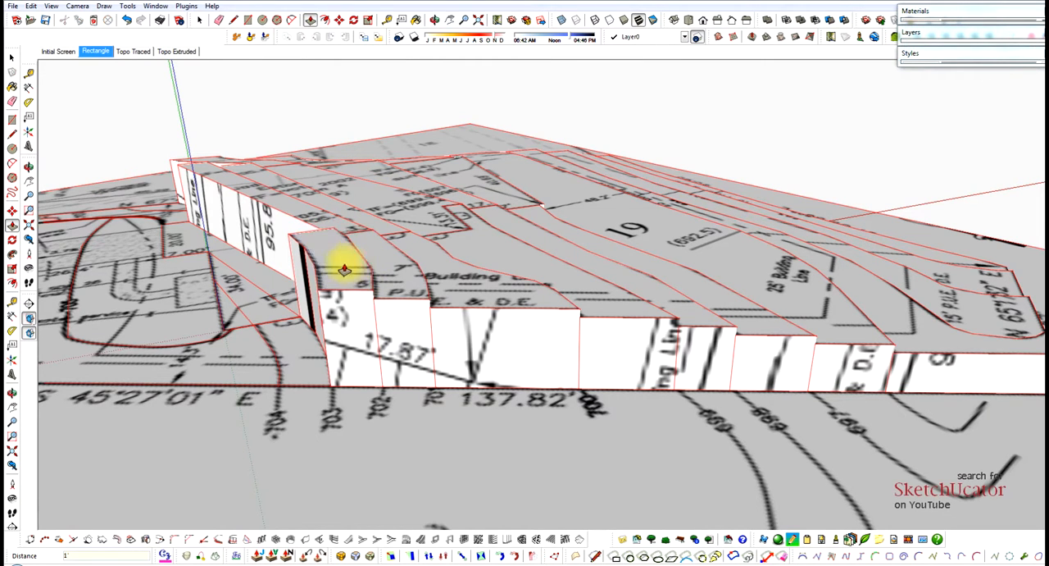
Raise the house strip reaching the 20.00' garage wall 11' and step up the 703–704 terrain strip beside the 137.82' boundary.
{"action": "left_click", "coordinate": [265, 276]}
{"action": "left_click", "coordinate": [289, 233]}
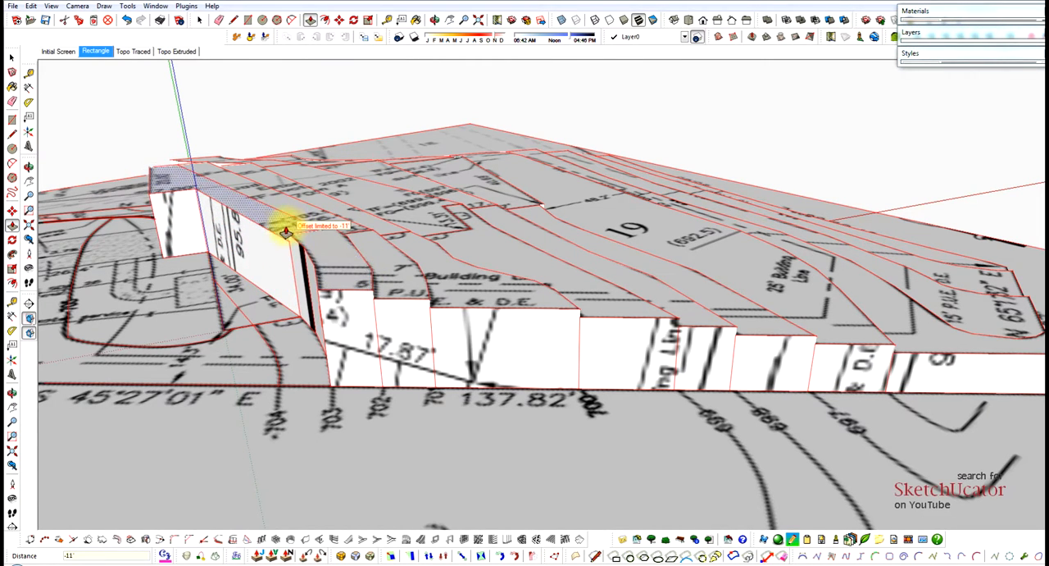
{"action": "left_click", "coordinate": [286, 227]}
{"action": "left_click", "coordinate": [333, 246]}
{"action": "scroll", "coordinate": [441, 238], "scroll_direction": "down", "scroll_amount": 2}
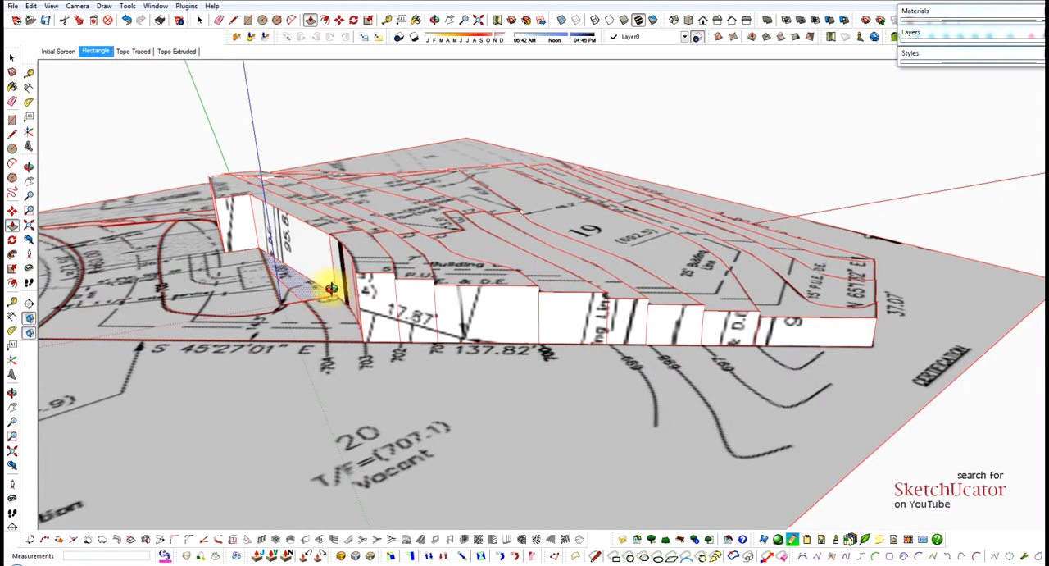
{"action": "middle_click_drag", "start_coordinate": [335, 287], "coordinate": [410, 287]}
{"action": "left_click", "coordinate": [398, 318]}
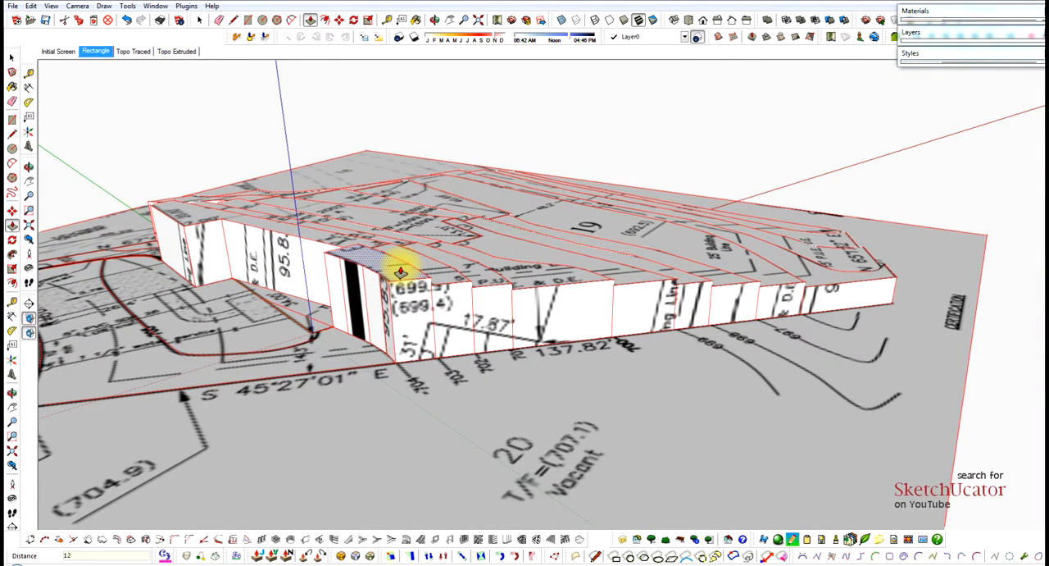
Raise the last triangular house piece at the 34.00' wall and step up the terrain between the garage and retaining wall.
{"action": "scroll", "coordinate": [403, 279], "scroll_direction": "down", "scroll_amount": 1}
{"action": "scroll", "coordinate": [300, 304], "scroll_direction": "up", "scroll_amount": 3}
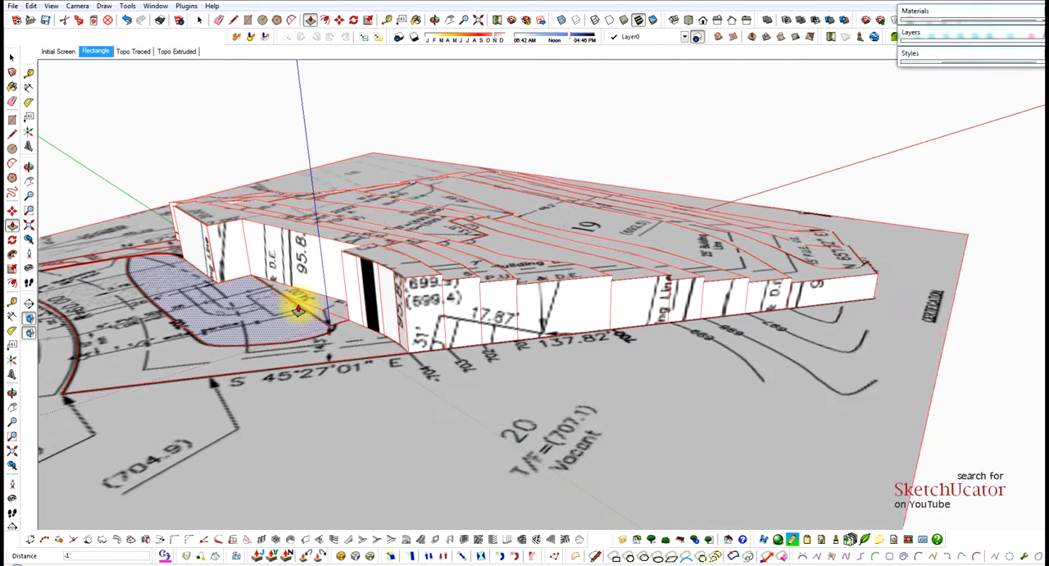
{"action": "left_click", "coordinate": [342, 305]}
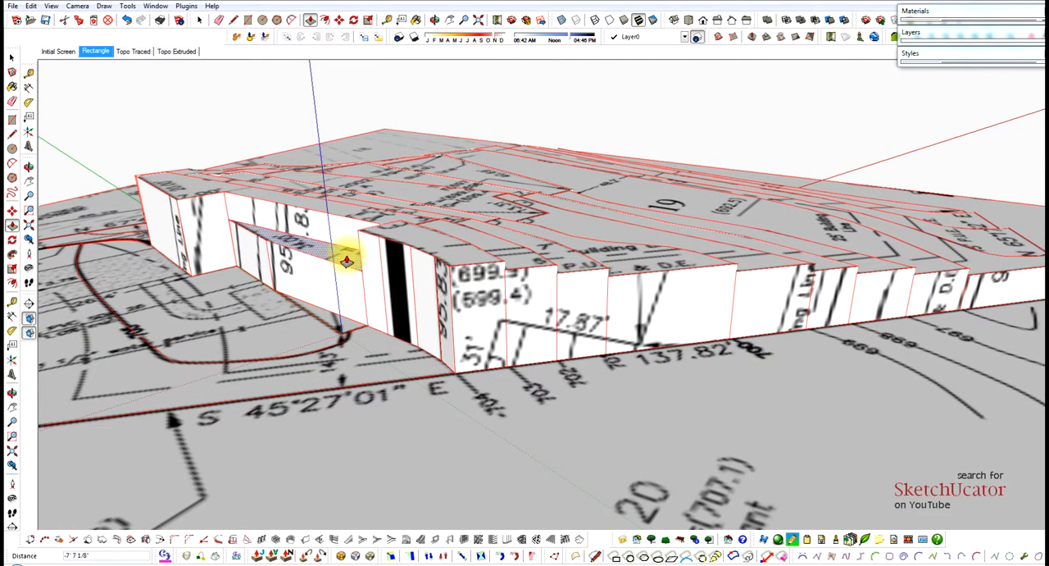
{"action": "mouse_move", "coordinate": [374, 231]}
{"action": "middle_mouse_down"}
{"action": "mouse_move", "coordinate": [290, 238]}
{"action": "mouse_move", "coordinate": [702, 244]}
{"action": "mouse_move", "coordinate": [434, 363]}
{"action": "middle_mouse_up"}
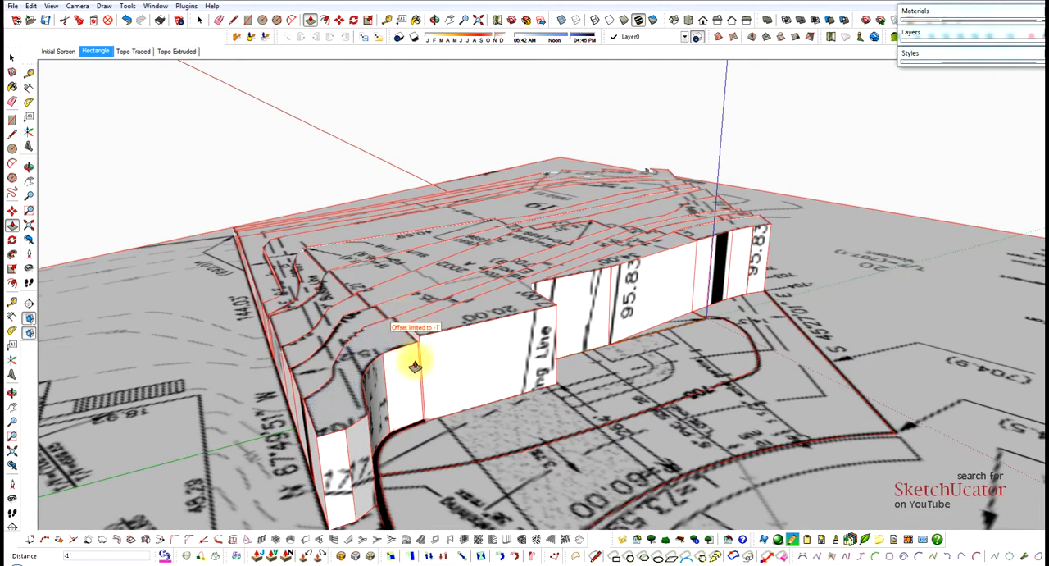
Raise the front area enclosed by the 705 contour 12' and add another 1' step.
{"action": "middle_click_drag", "start_coordinate": [468, 339], "coordinate": [553, 295]}
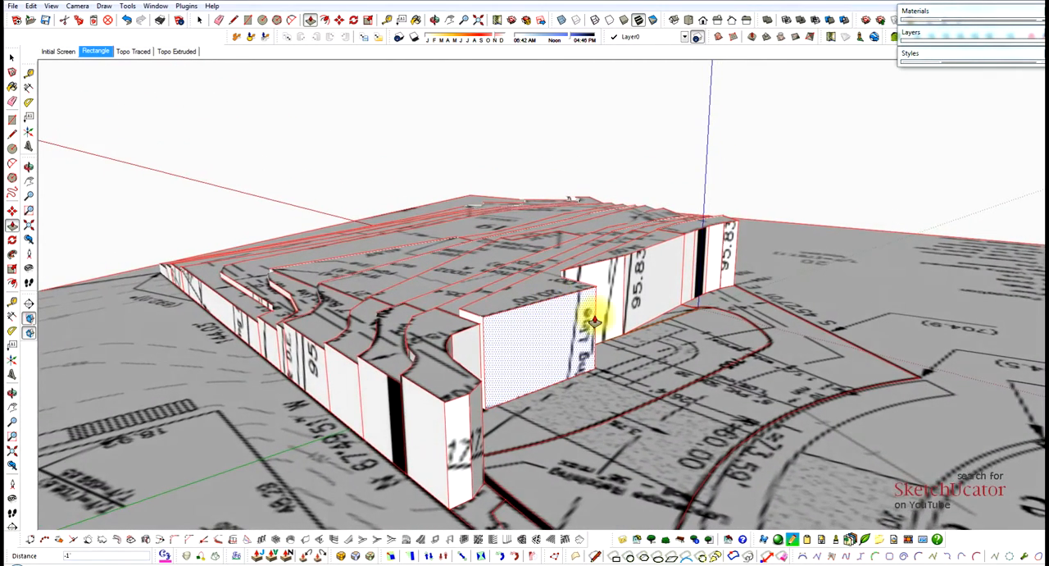
{"action": "middle_click_drag", "start_coordinate": [594, 321], "coordinate": [586, 369]}
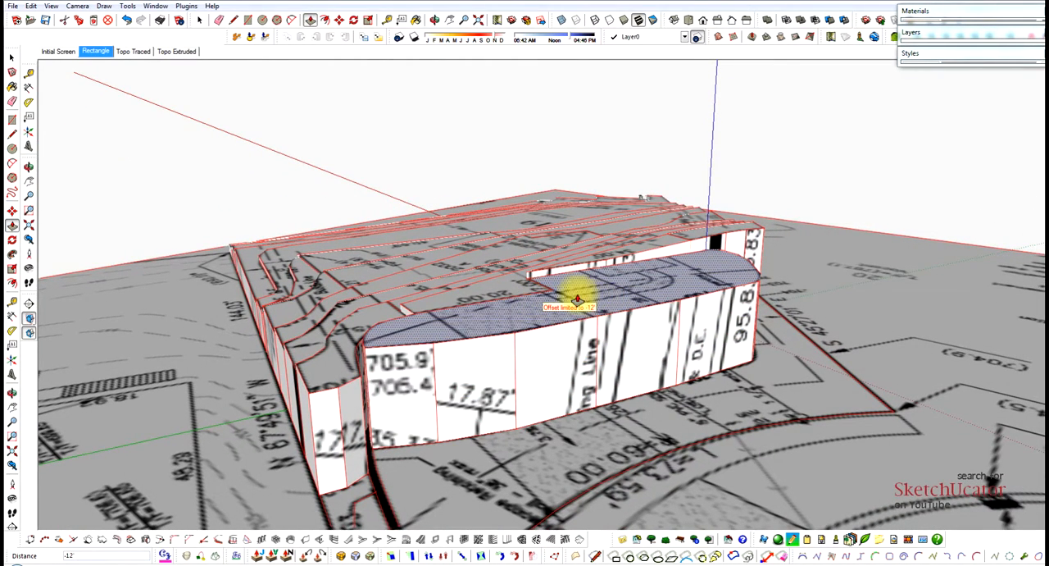
{"action": "left_click", "coordinate": [577, 300]}
{"action": "middle_click_drag", "start_coordinate": [522, 290], "coordinate": [525, 262]}
{"action": "scroll", "coordinate": [711, 283], "scroll_direction": "up", "scroll_amount": 2}
{"action": "left_click", "coordinate": [633, 261]}
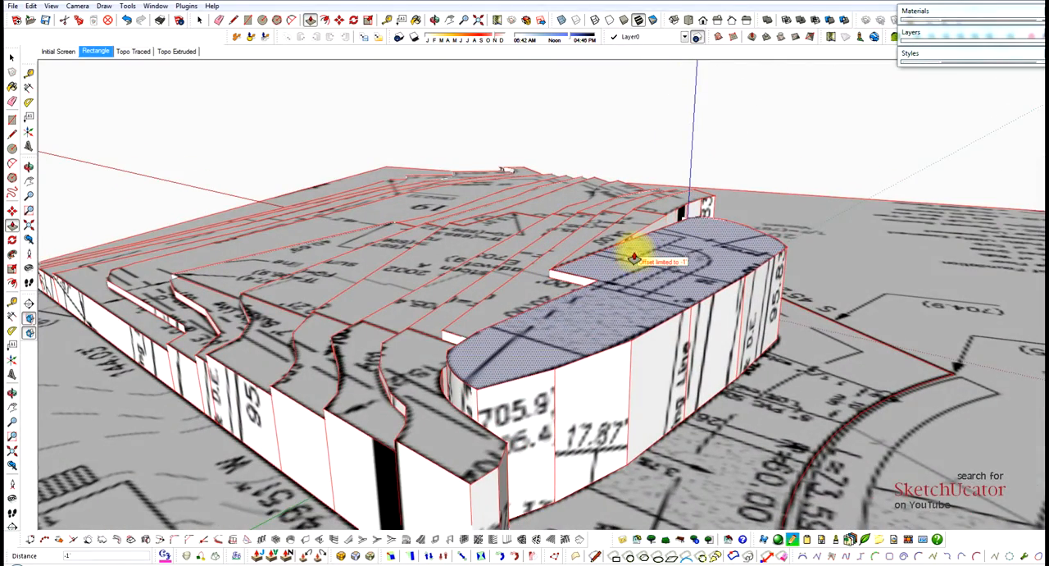
Raise the outermost front area along the R=60.00 street curve 1' above the neighbouring 705 region.
{"action": "middle_click_drag", "start_coordinate": [627, 264], "coordinate": [614, 340]}
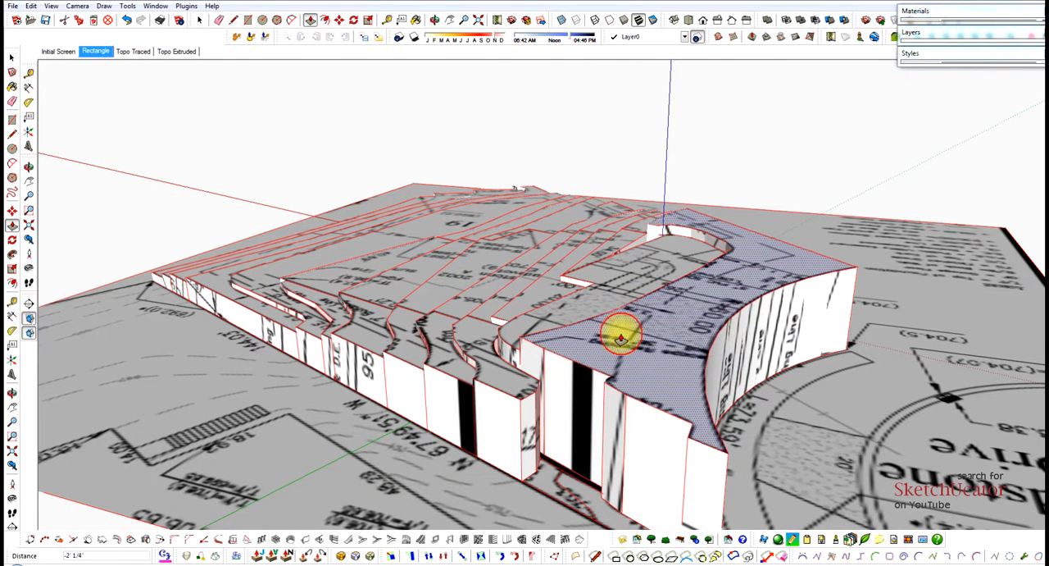
{"action": "left_click", "coordinate": [620, 331]}
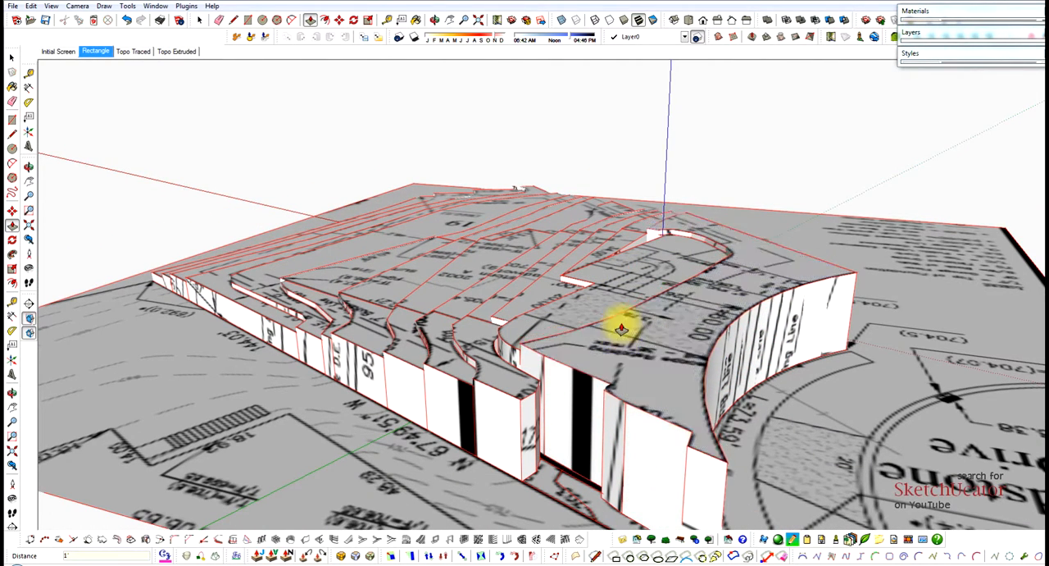
{"action": "scroll", "coordinate": [574, 480], "scroll_direction": "up", "scroll_amount": 5}
Raise the curved black retaining-wall strip to 1' below the front terrain and add 6".
{"action": "left_click", "coordinate": [566, 481]}
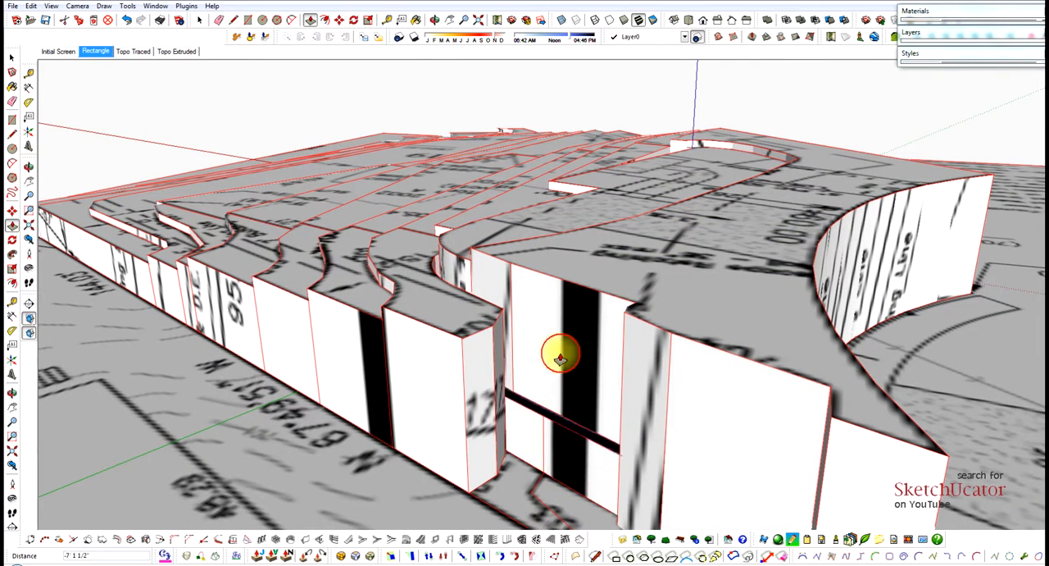
{"action": "left_click", "coordinate": [529, 291]}
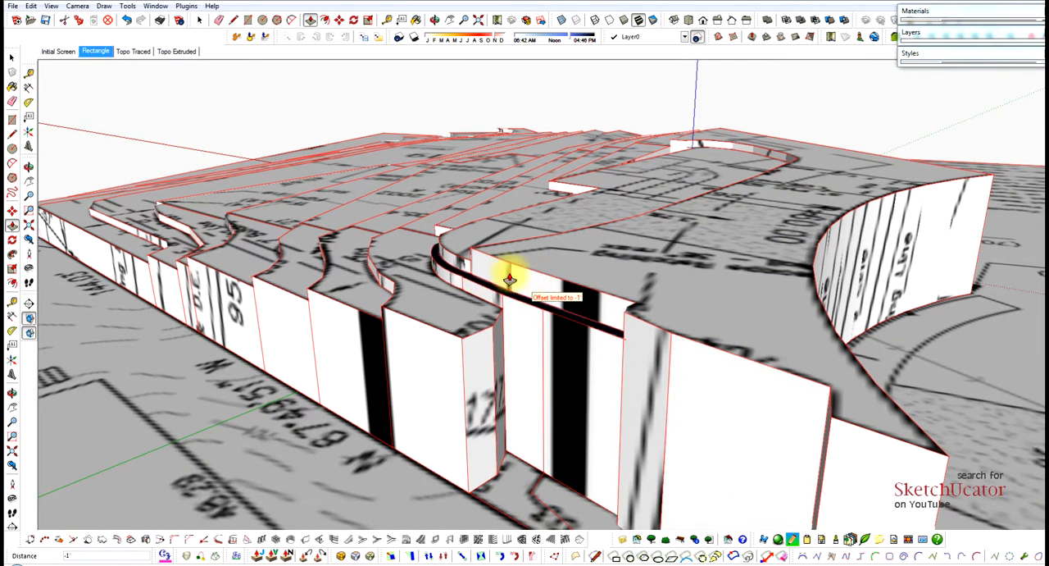
{"action": "left_click", "coordinate": [539, 281]}
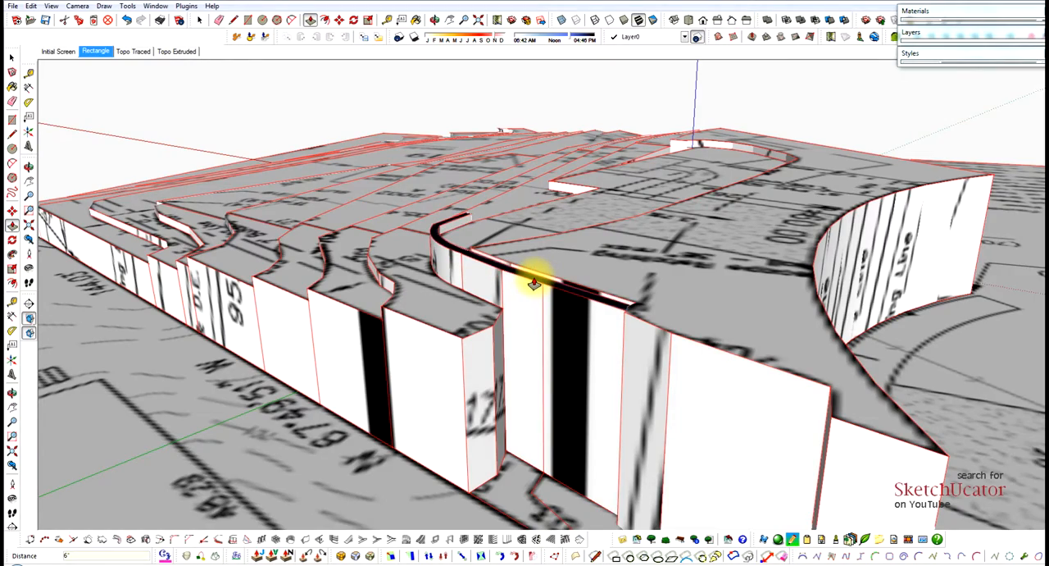
{"action": "key", "text": "Return"}
{"action": "middle_click_drag", "start_coordinate": [518, 292], "coordinate": [392, 402]}
{"action": "scroll", "coordinate": [433, 382], "scroll_direction": "up", "scroll_amount": 2}
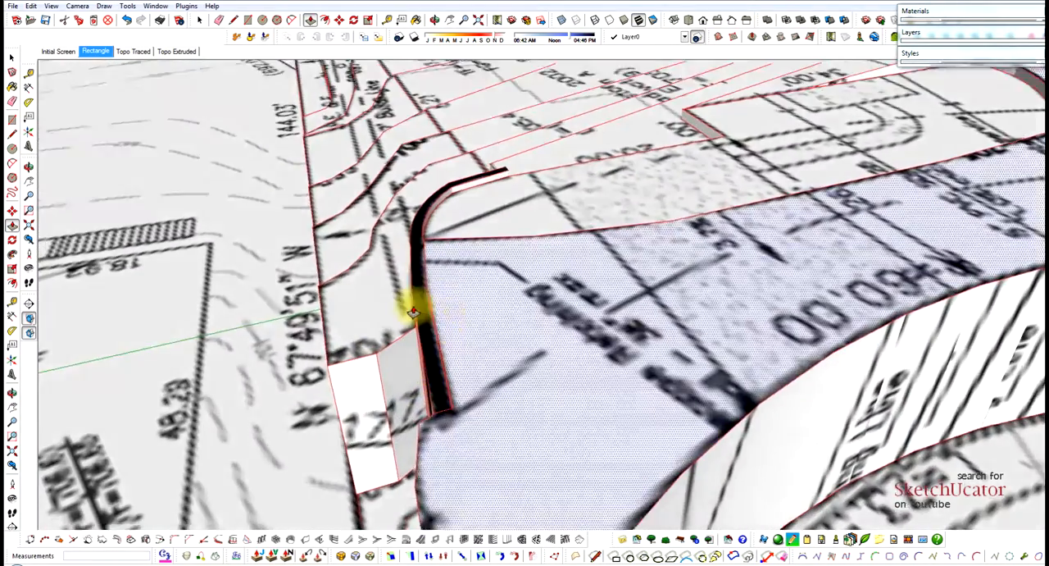
Raise the curved retaining wall's top another 6" and continue it above the front terrain.
{"action": "middle_click_drag", "start_coordinate": [414, 313], "coordinate": [292, 283]}
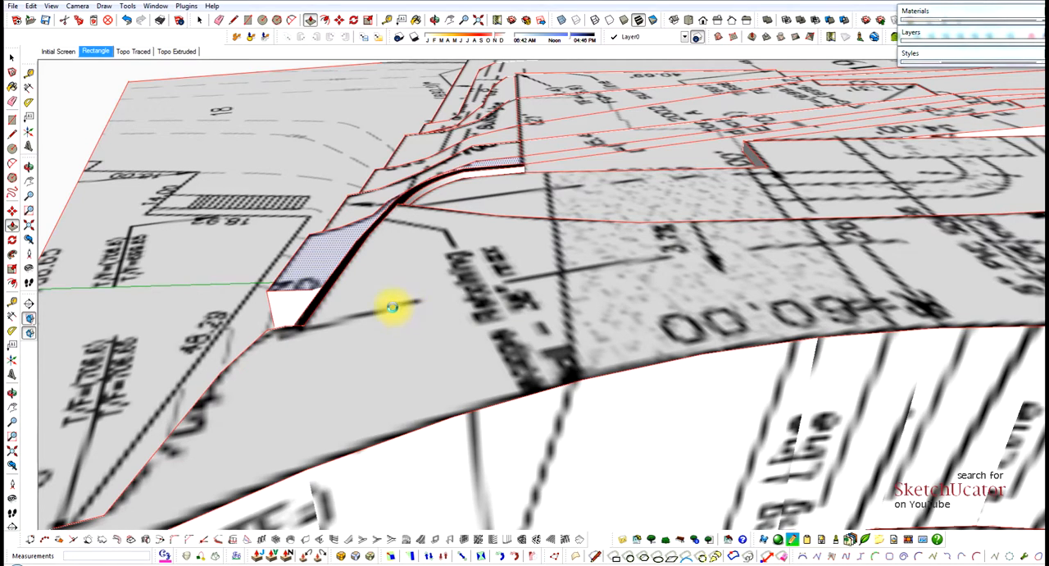
{"action": "middle_click_drag", "start_coordinate": [327, 325], "coordinate": [337, 298]}
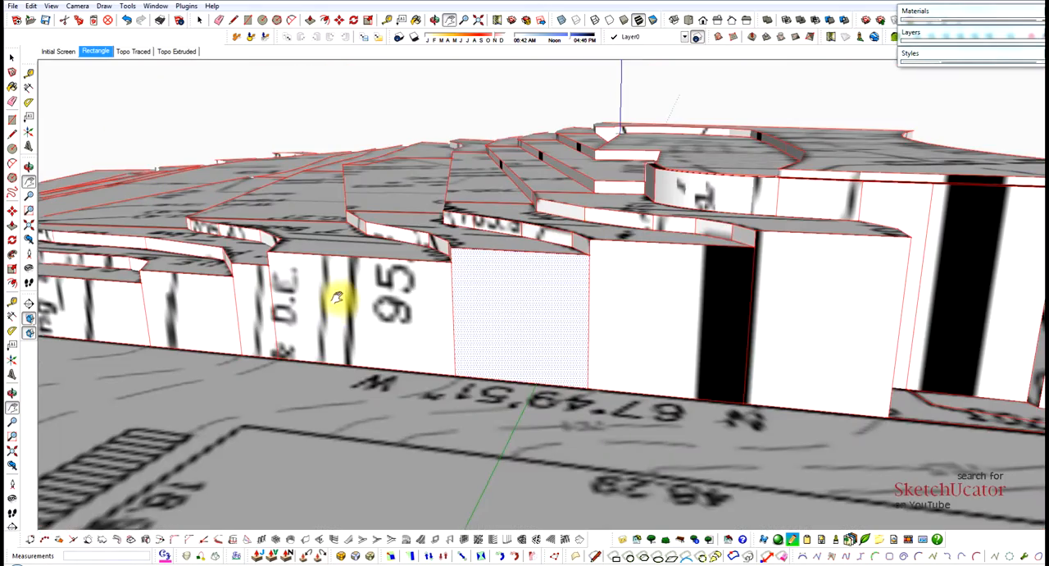
{"action": "middle_click_drag", "start_coordinate": [482, 269], "coordinate": [624, 309]}
{"action": "middle_click_drag", "start_coordinate": [338, 278], "coordinate": [363, 303]}
{"action": "scroll", "coordinate": [525, 251], "scroll_direction": "up", "scroll_amount": 5}
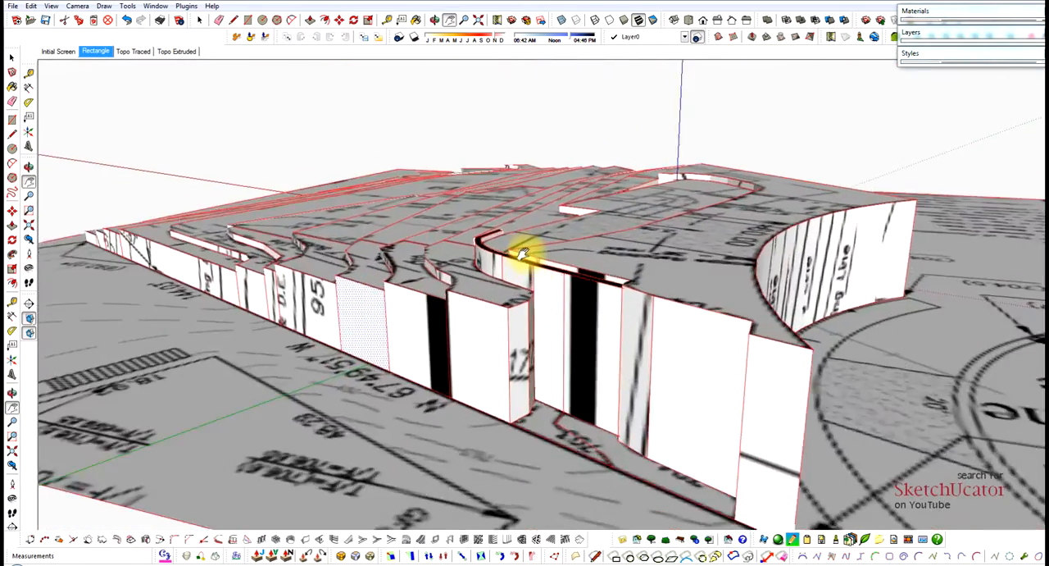
{"action": "middle_click_drag", "start_coordinate": [524, 247], "coordinate": [302, 354]}
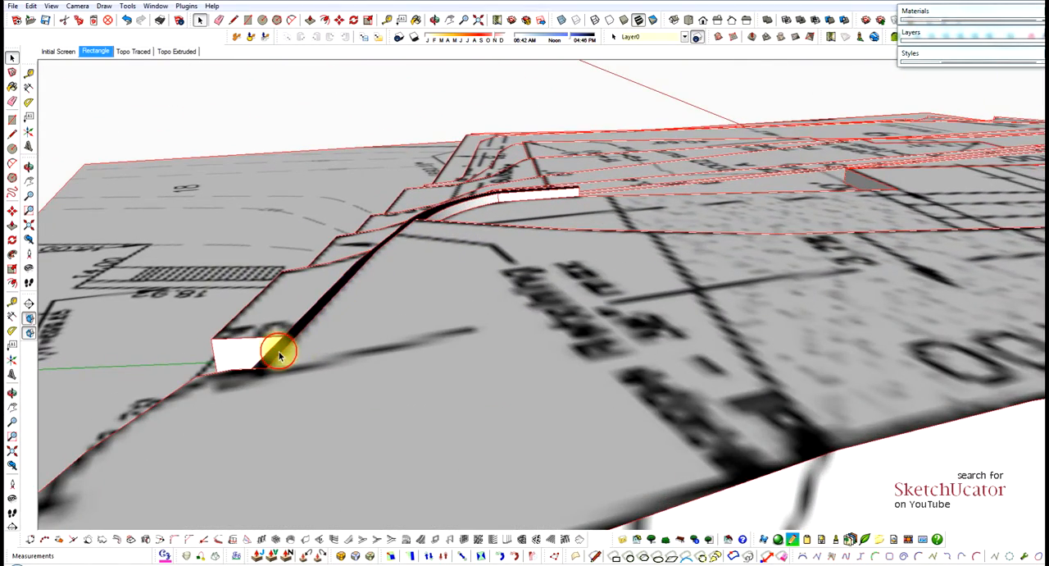
{"action": "key", "text": "p"}
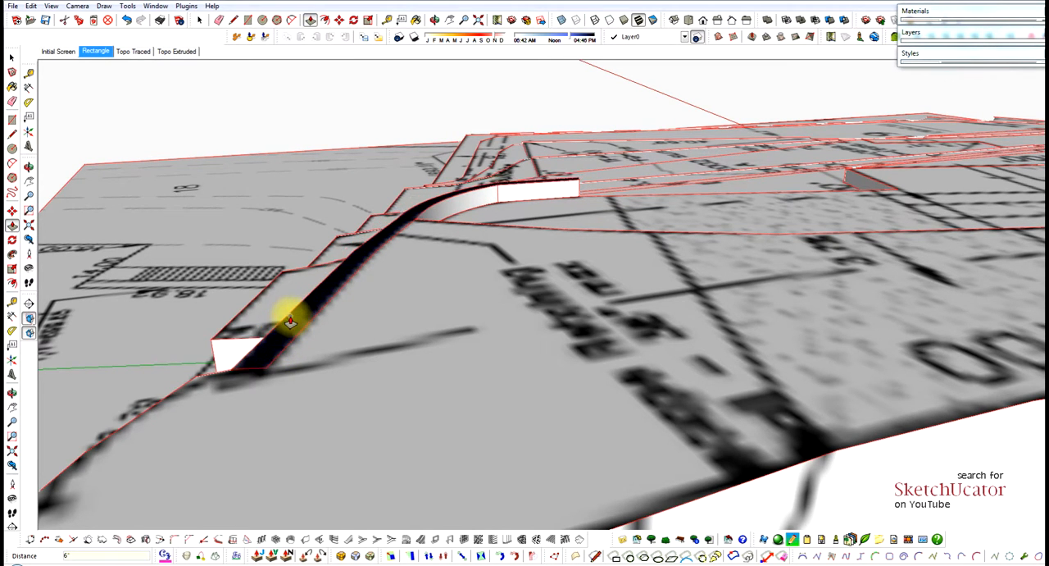
{"action": "middle_click_drag", "start_coordinate": [264, 345], "coordinate": [612, 363]}
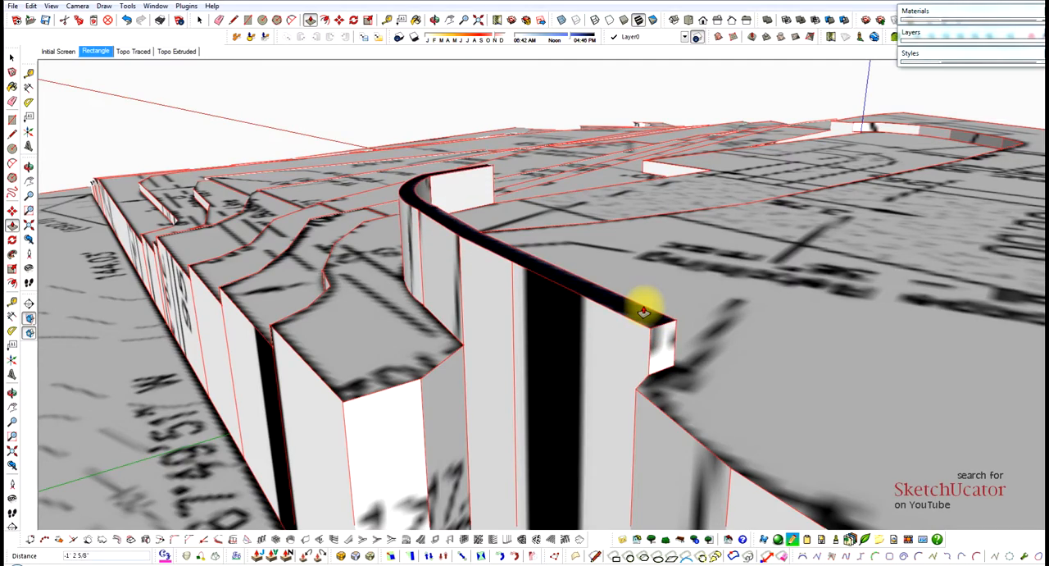
{"action": "key", "text": "Return"}
Erase the flat site plan sheet surrounding Lot 19, keeping only the extruded terrain.
{"action": "key", "text": "space"}
{"action": "middle_click_drag", "start_coordinate": [587, 268], "coordinate": [609, 300]}
{"action": "scroll", "coordinate": [451, 291], "scroll_direction": "down", "scroll_amount": 3}
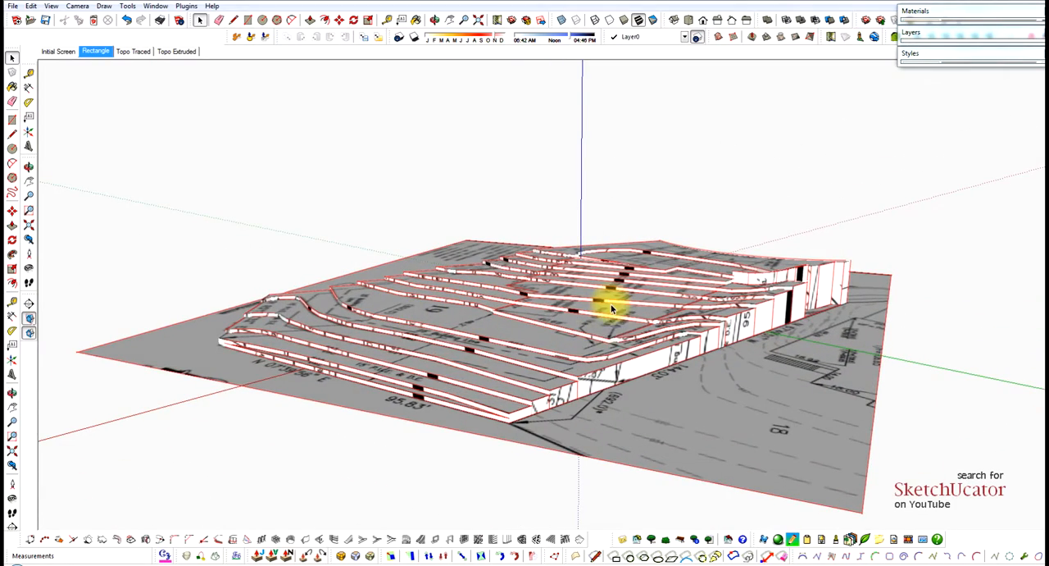
{"action": "middle_click_drag", "start_coordinate": [646, 394], "coordinate": [795, 383]}
{"action": "scroll", "coordinate": [492, 363], "scroll_direction": "up", "scroll_amount": 6}
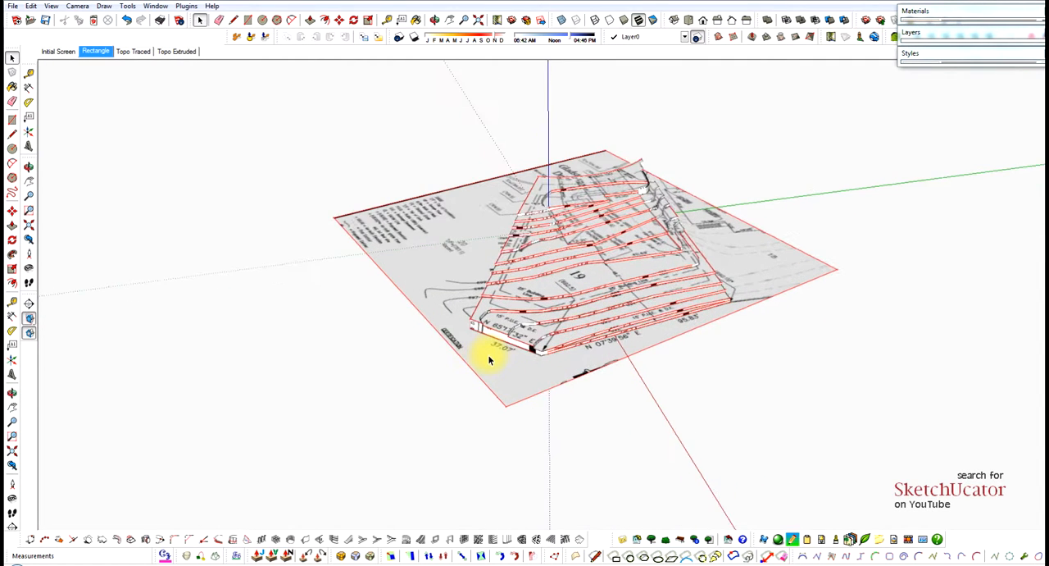
{"action": "scroll", "coordinate": [491, 358], "scroll_direction": "down", "scroll_amount": 5}
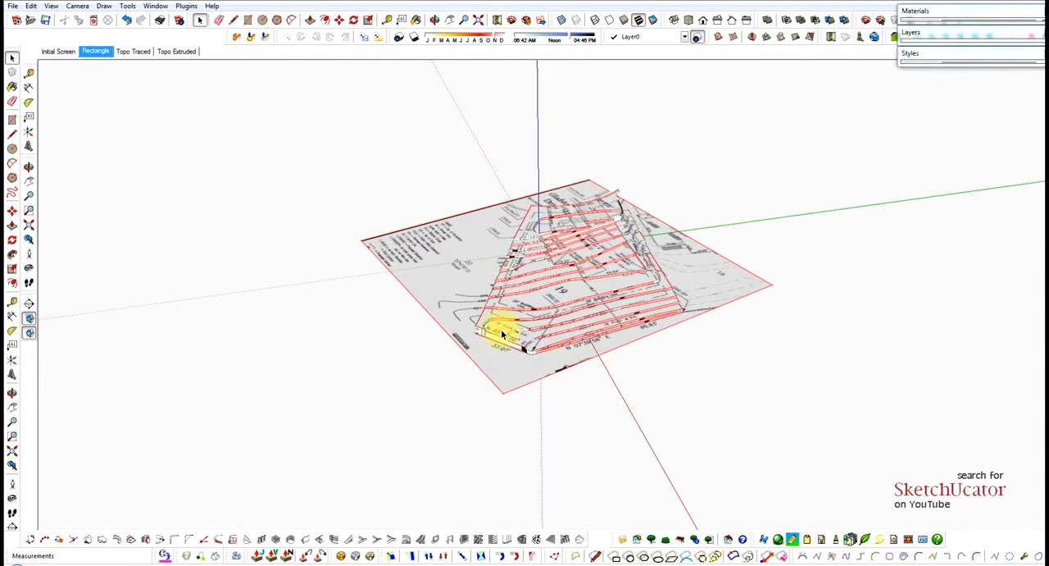
{"action": "mouse_move", "coordinate": [506, 295]}
{"action": "middle_mouse_down"}
{"action": "mouse_move", "coordinate": [550, 276]}
{"action": "mouse_move", "coordinate": [523, 284]}
{"action": "middle_mouse_up"}
{"action": "scroll", "coordinate": [438, 271], "scroll_direction": "up", "scroll_amount": 6}
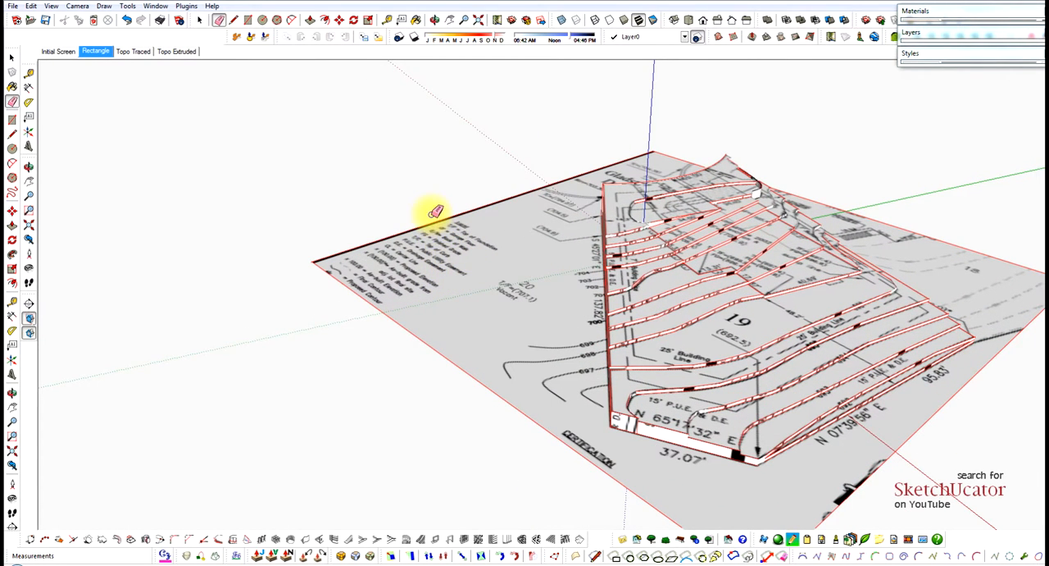
{"action": "left_click_drag", "start_coordinate": [431, 214], "coordinate": [420, 350]}
{"action": "left_click_drag", "start_coordinate": [883, 466], "coordinate": [896, 433]}
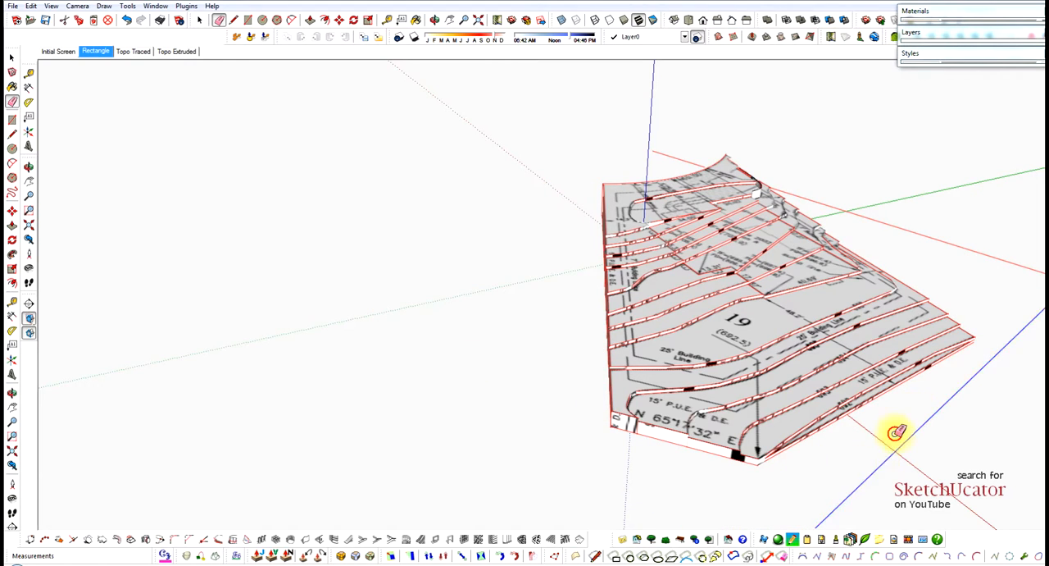
Erase the side faces, base edges and upper faces of the lowest terrain strips at the 95.83' boundary corner.
{"action": "middle_click_drag", "start_coordinate": [930, 251], "coordinate": [484, 189]}
{"action": "scroll", "coordinate": [702, 450], "scroll_direction": "up", "scroll_amount": 2}
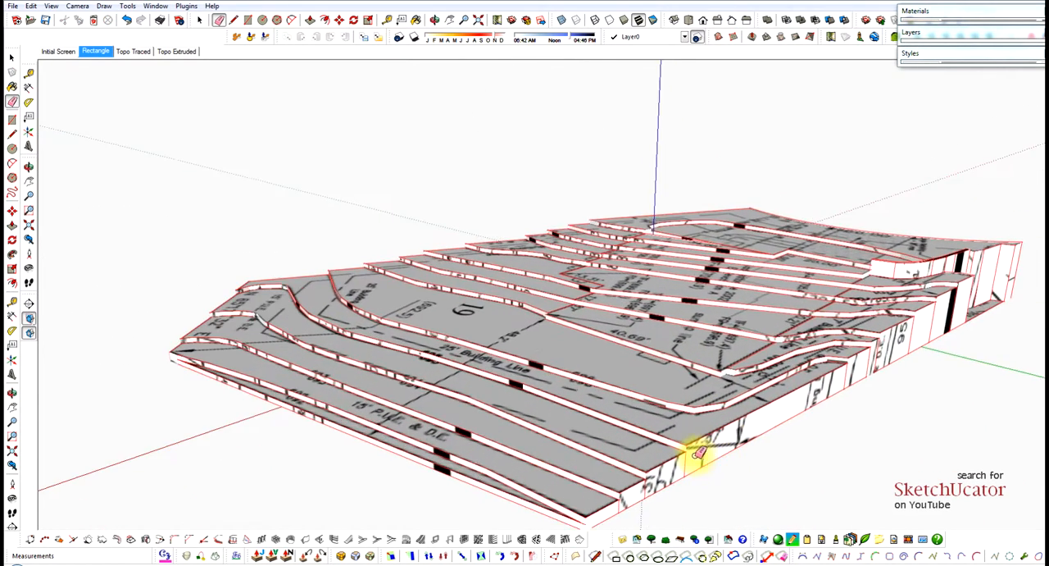
{"action": "mouse_move", "coordinate": [698, 453]}
{"action": "middle_mouse_down"}
{"action": "mouse_move", "coordinate": [658, 447]}
{"action": "mouse_move", "coordinate": [648, 424]}
{"action": "mouse_move", "coordinate": [428, 347]}
{"action": "middle_mouse_up"}
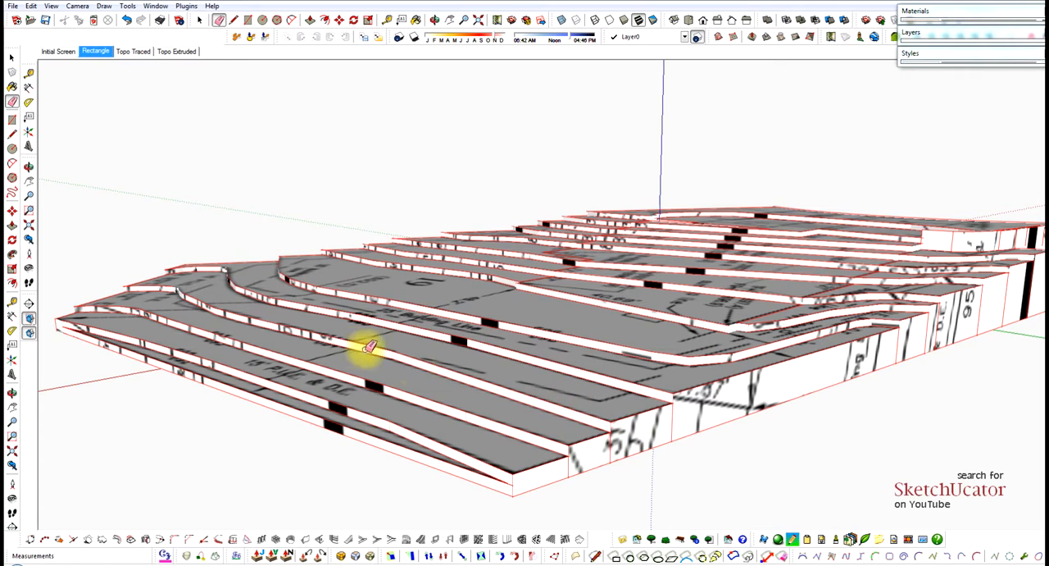
{"action": "mouse_move", "coordinate": [636, 407]}
{"action": "left_mouse_down"}
{"action": "mouse_move", "coordinate": [641, 459]}
{"action": "mouse_move", "coordinate": [657, 445]}
{"action": "mouse_move", "coordinate": [609, 414]}
{"action": "left_mouse_up"}
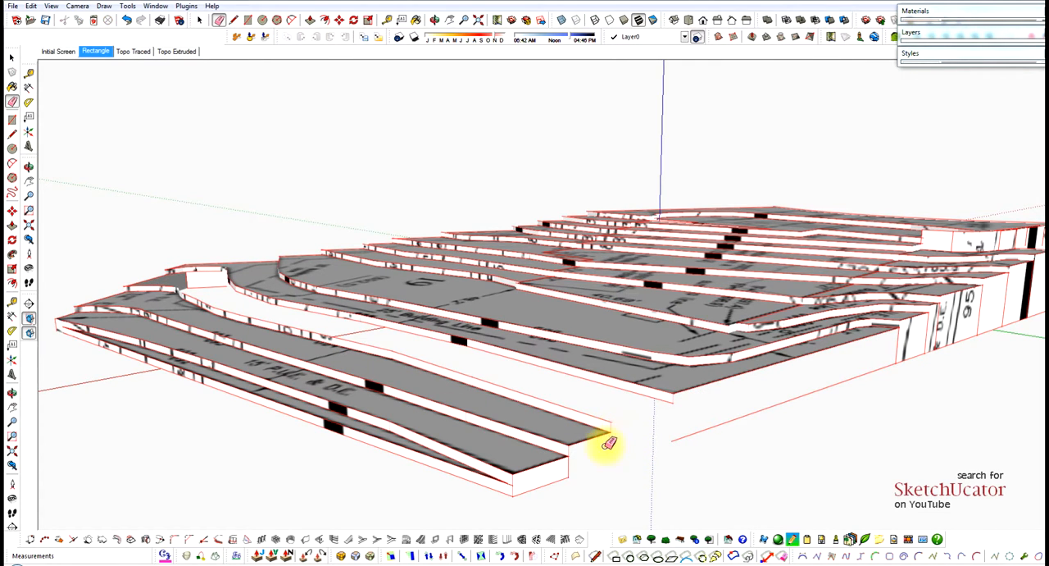
{"action": "mouse_move", "coordinate": [598, 452]}
{"action": "middle_mouse_down"}
{"action": "mouse_move", "coordinate": [574, 430]}
{"action": "mouse_move", "coordinate": [537, 423]}
{"action": "middle_mouse_up"}
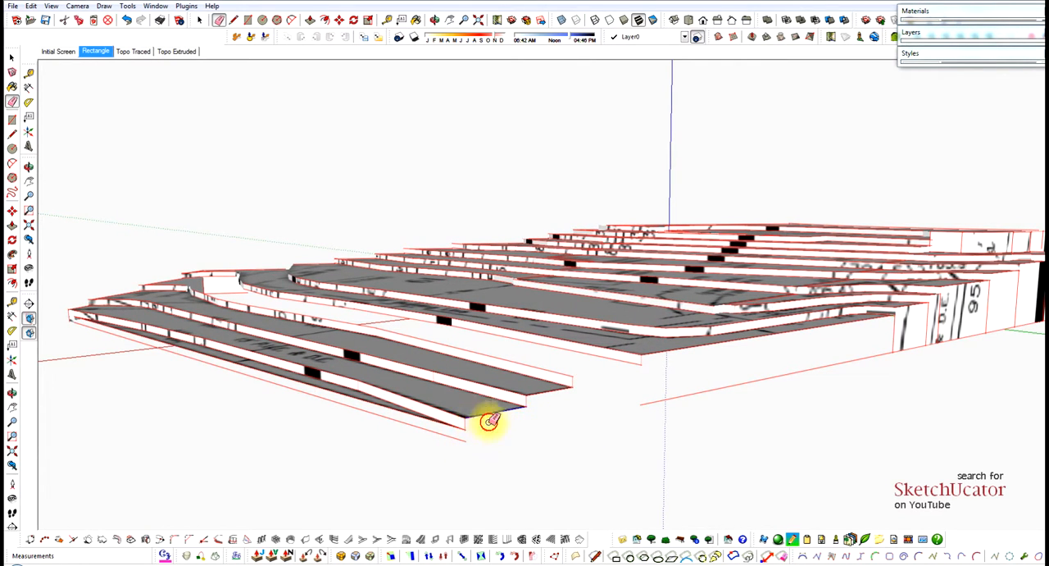
{"action": "mouse_move", "coordinate": [489, 420]}
{"action": "left_mouse_down"}
{"action": "mouse_move", "coordinate": [534, 383]}
{"action": "mouse_move", "coordinate": [388, 412]}
{"action": "left_mouse_up"}
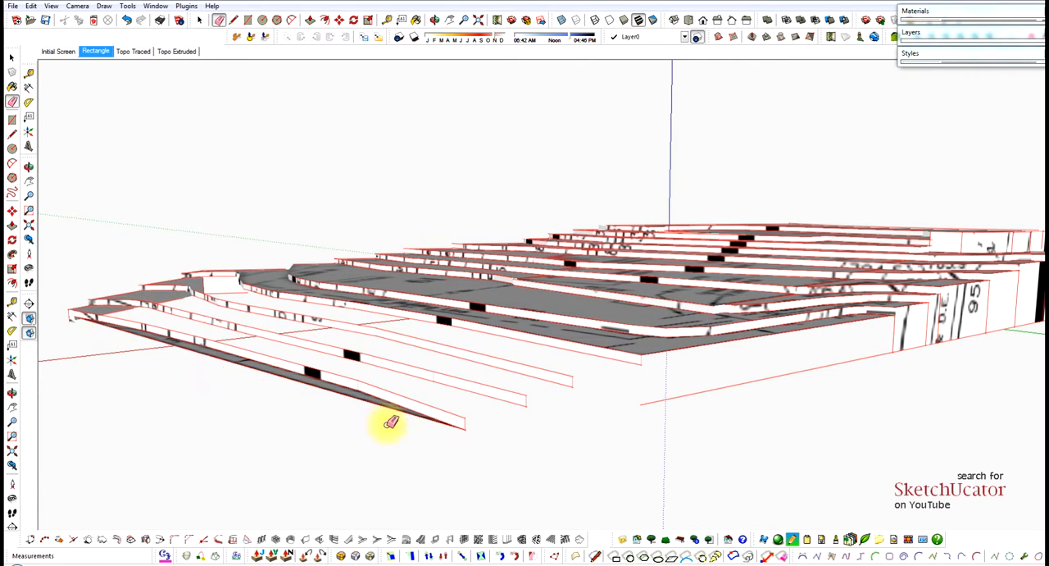
Erase the vertical side faces and base edges along the N 67°49'51" W boundary past the "95" label.
{"action": "mouse_move", "coordinate": [390, 422]}
{"action": "middle_mouse_down"}
{"action": "mouse_move", "coordinate": [497, 429]}
{"action": "mouse_move", "coordinate": [816, 374]}
{"action": "middle_mouse_up"}
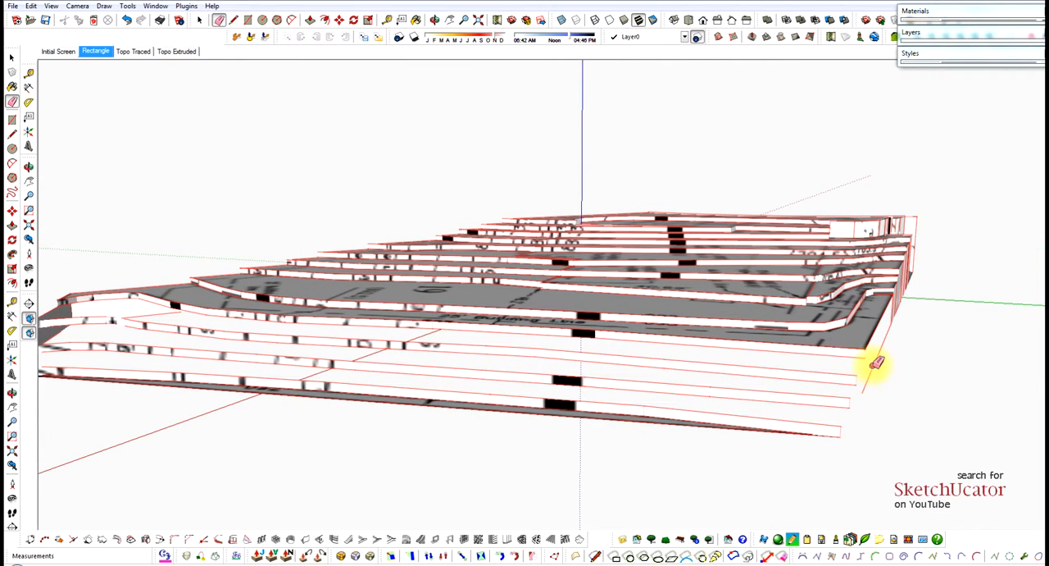
{"action": "mouse_move", "coordinate": [879, 323]}
{"action": "middle_mouse_down"}
{"action": "mouse_move", "coordinate": [899, 330]}
{"action": "mouse_move", "coordinate": [757, 330]}
{"action": "mouse_move", "coordinate": [945, 345]}
{"action": "middle_mouse_up"}
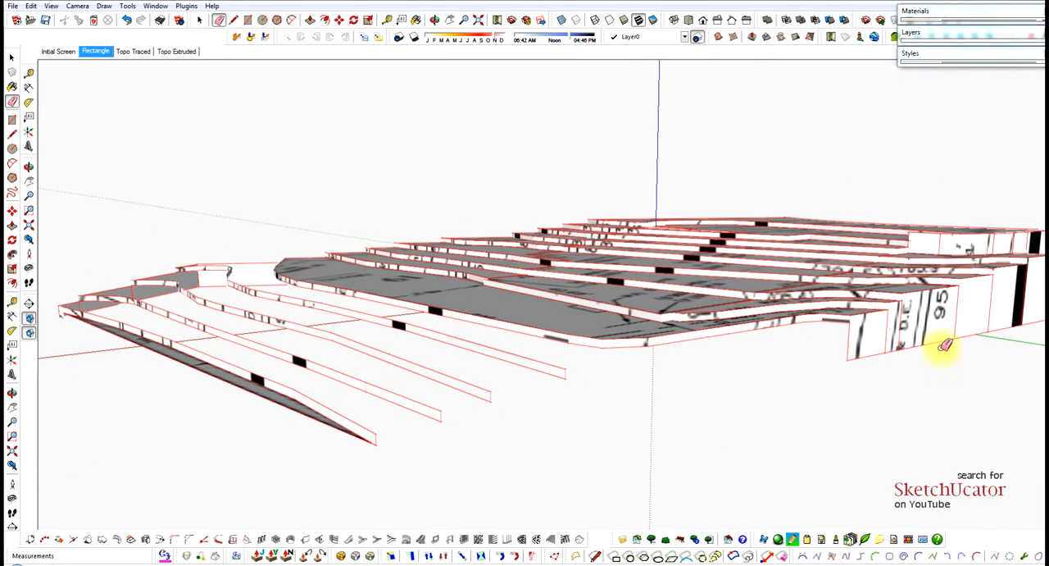
{"action": "mouse_move", "coordinate": [941, 338]}
{"action": "left_mouse_down"}
{"action": "mouse_move", "coordinate": [855, 352]}
{"action": "mouse_move", "coordinate": [895, 328]}
{"action": "left_mouse_up"}
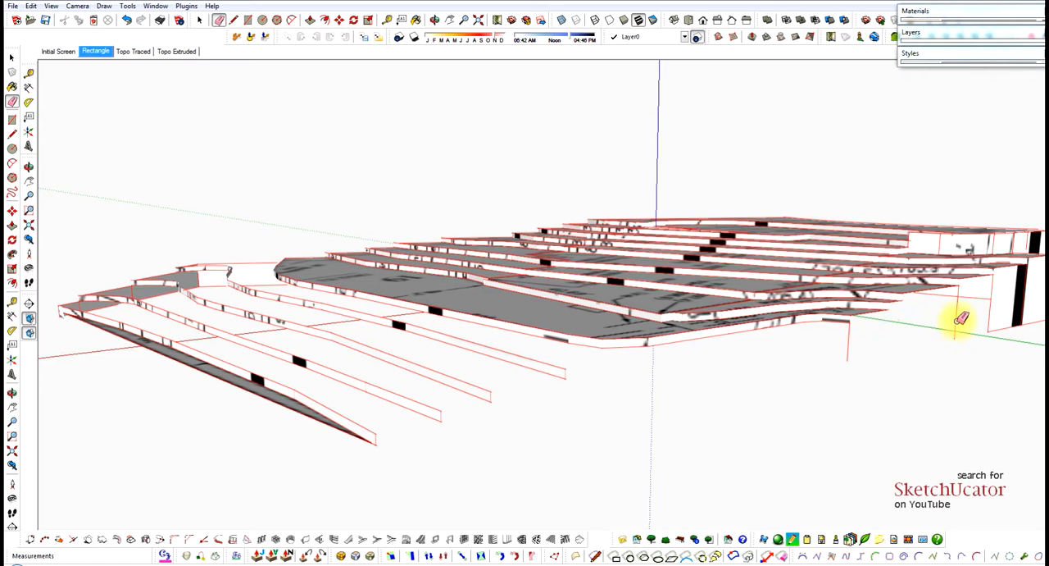
Raise the leftover 703 region beside the retaining wall so it steps 1' with the adjoining front terrain.
{"action": "mouse_move", "coordinate": [858, 341]}
{"action": "middle_mouse_down"}
{"action": "mouse_move", "coordinate": [578, 316]}
{"action": "mouse_move", "coordinate": [946, 300]}
{"action": "mouse_move", "coordinate": [893, 328]}
{"action": "mouse_move", "coordinate": [1028, 324]}
{"action": "mouse_move", "coordinate": [644, 321]}
{"action": "mouse_move", "coordinate": [671, 456]}
{"action": "middle_mouse_up"}
{"action": "scroll", "coordinate": [650, 487], "scroll_direction": "up", "scroll_amount": 1}
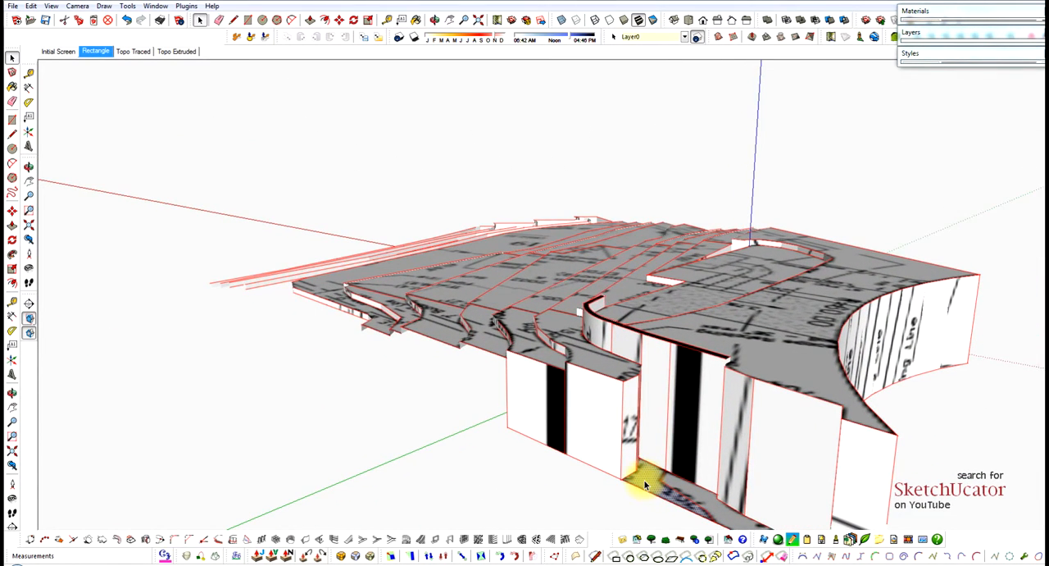
{"action": "key", "text": "p"}
{"action": "left_click_drag", "start_coordinate": [651, 472], "coordinate": [735, 397]}
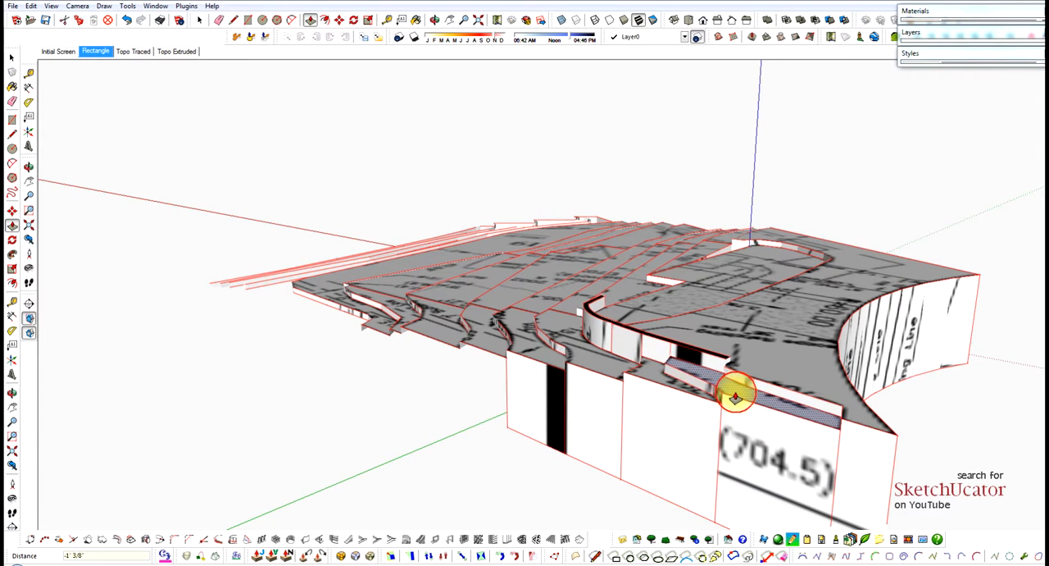
Erase the remaining tall side walls and base edges beneath the retaining wall, including the face marked (704.5).
{"action": "mouse_move", "coordinate": [735, 399]}
{"action": "middle_mouse_down"}
{"action": "mouse_move", "coordinate": [691, 304]}
{"action": "mouse_move", "coordinate": [562, 391]}
{"action": "mouse_move", "coordinate": [804, 365]}
{"action": "mouse_move", "coordinate": [915, 392]}
{"action": "mouse_move", "coordinate": [901, 340]}
{"action": "middle_mouse_up"}
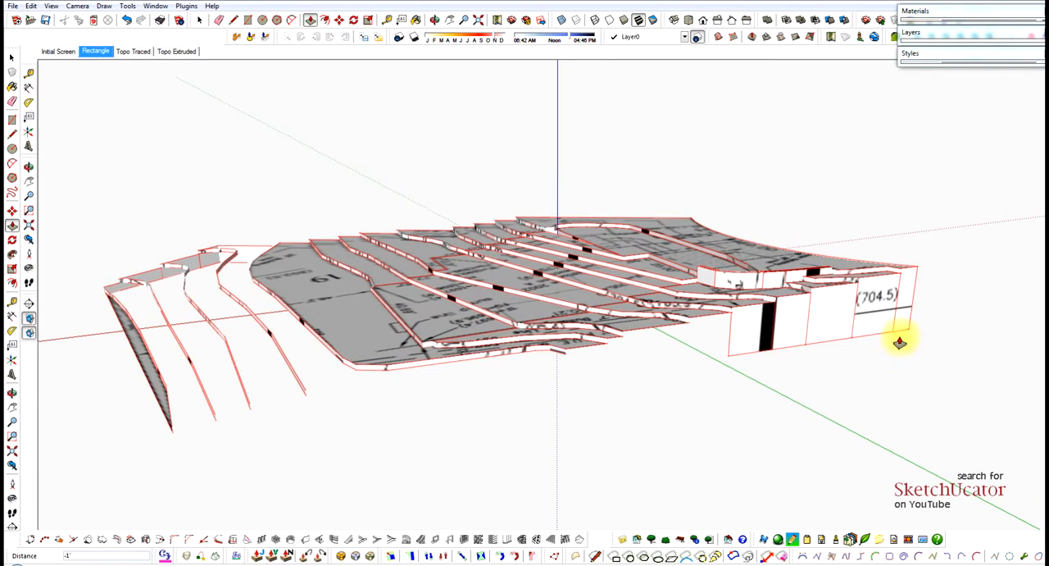
{"action": "scroll", "coordinate": [890, 328], "scroll_direction": "up", "scroll_amount": 4}
{"action": "key", "text": "e"}
{"action": "left_click_drag", "start_coordinate": [949, 314], "coordinate": [794, 354]}
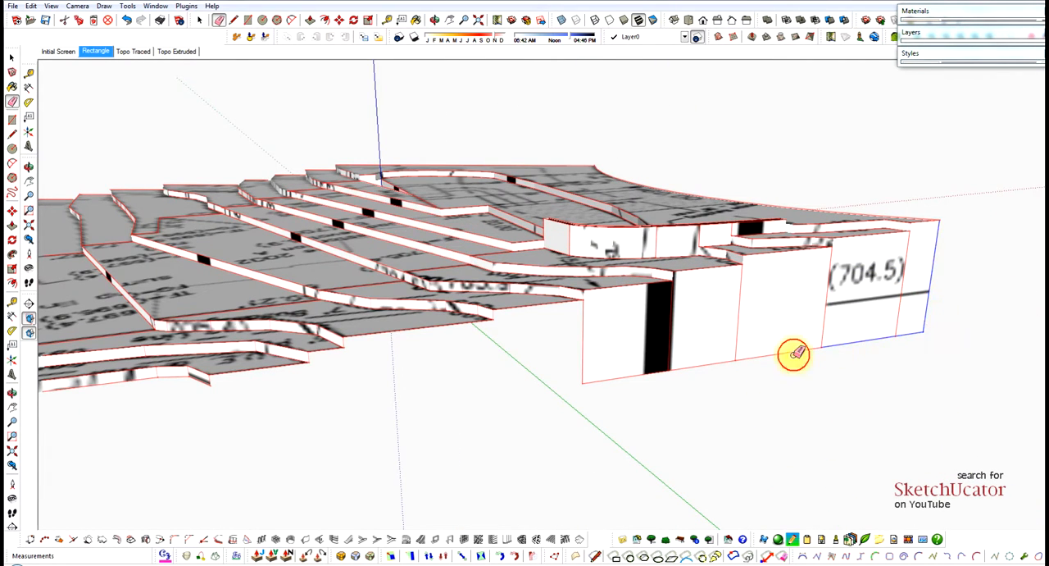
{"action": "mouse_move", "coordinate": [588, 375]}
{"action": "left_mouse_down"}
{"action": "mouse_move", "coordinate": [667, 339]}
{"action": "mouse_move", "coordinate": [813, 334]}
{"action": "left_mouse_up"}
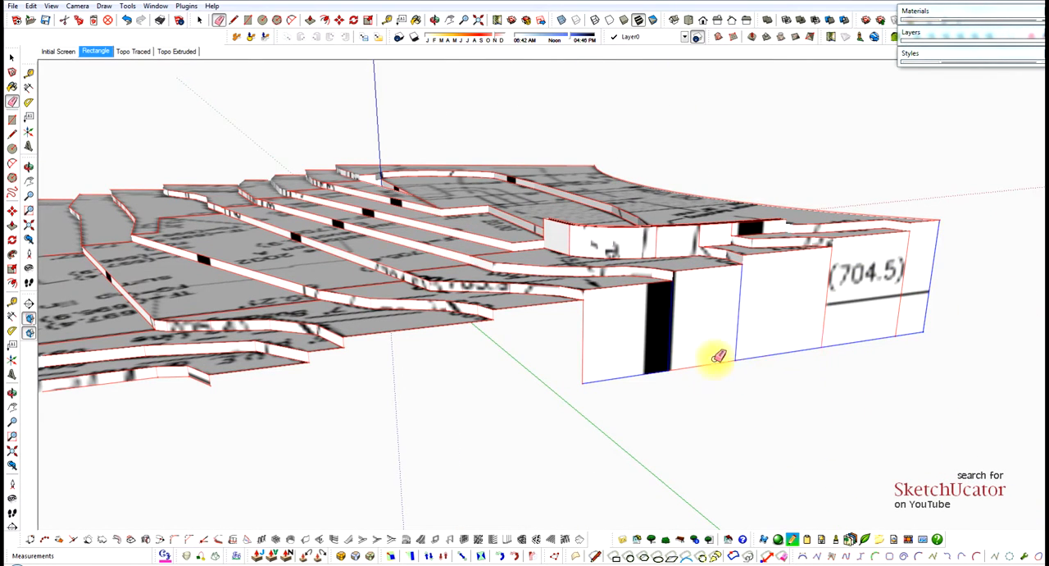
{"action": "left_click_drag", "start_coordinate": [718, 356], "coordinate": [567, 366]}
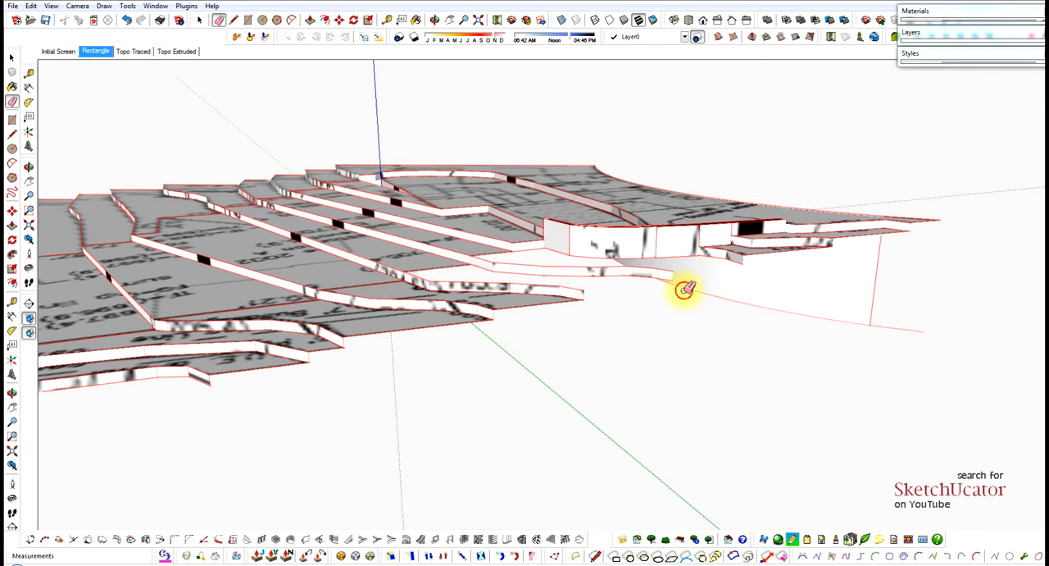
Erase the stray base edges below the retaining wall and the outer boundary edges of the adjacent terrain strips.
{"action": "mouse_move", "coordinate": [692, 295]}
{"action": "middle_mouse_down"}
{"action": "mouse_move", "coordinate": [728, 351]}
{"action": "mouse_move", "coordinate": [874, 311]}
{"action": "middle_mouse_up"}
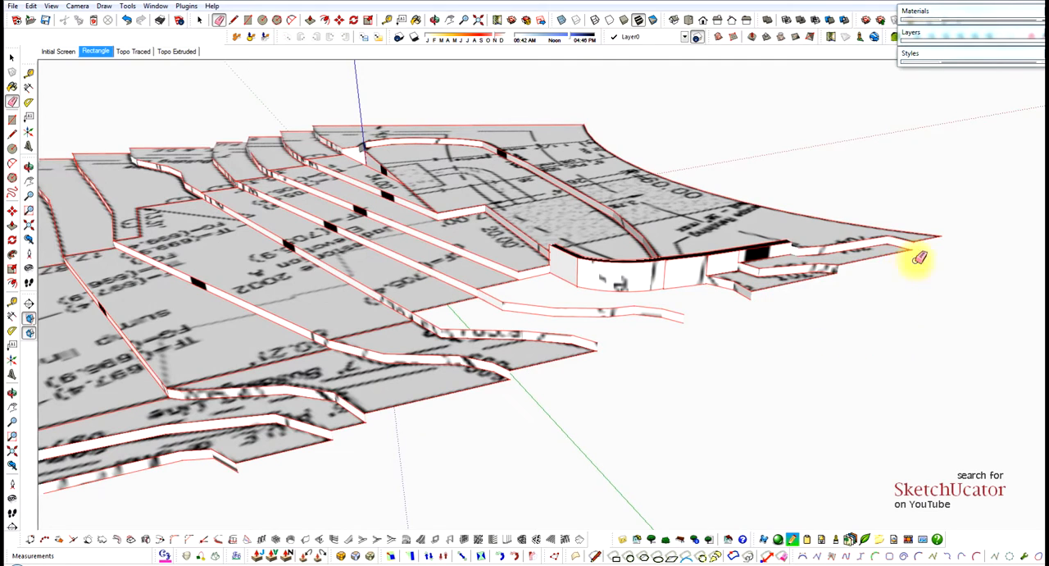
{"action": "left_click", "coordinate": [543, 376]}
{"action": "left_click", "coordinate": [463, 389]}
Delete the flat top face of the outermost front area along the street curve.
{"action": "key", "text": "space"}
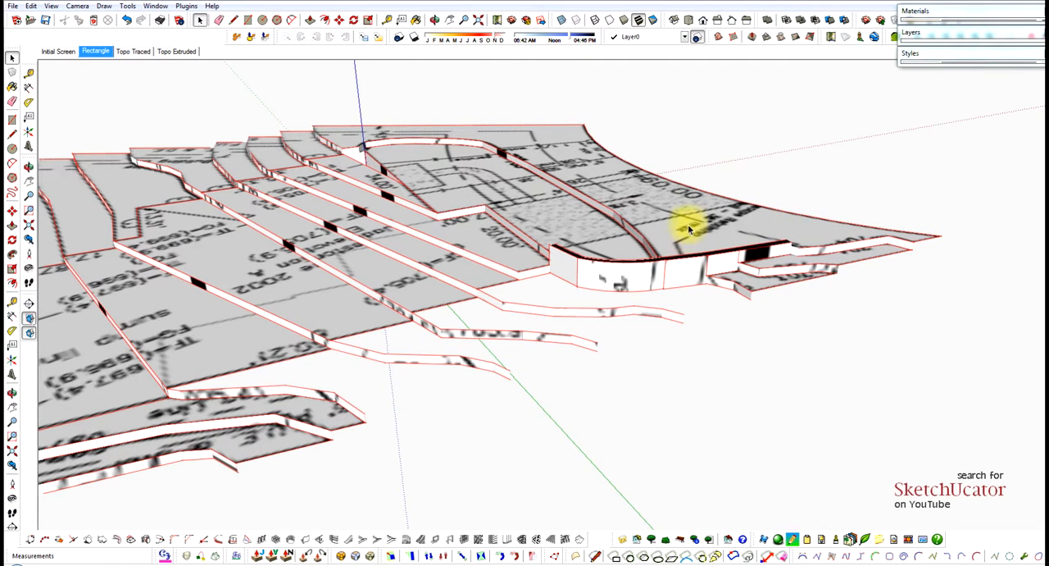
{"action": "left_click", "coordinate": [809, 209]}
{"action": "key", "text": "Delete"}
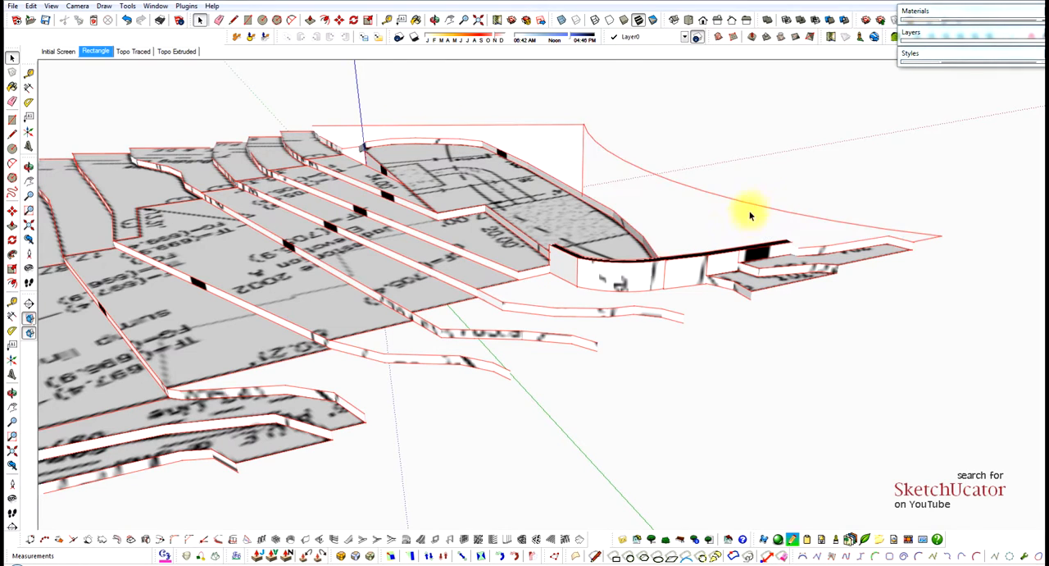
{"action": "middle_click_drag", "start_coordinate": [728, 217], "coordinate": [750, 251]}
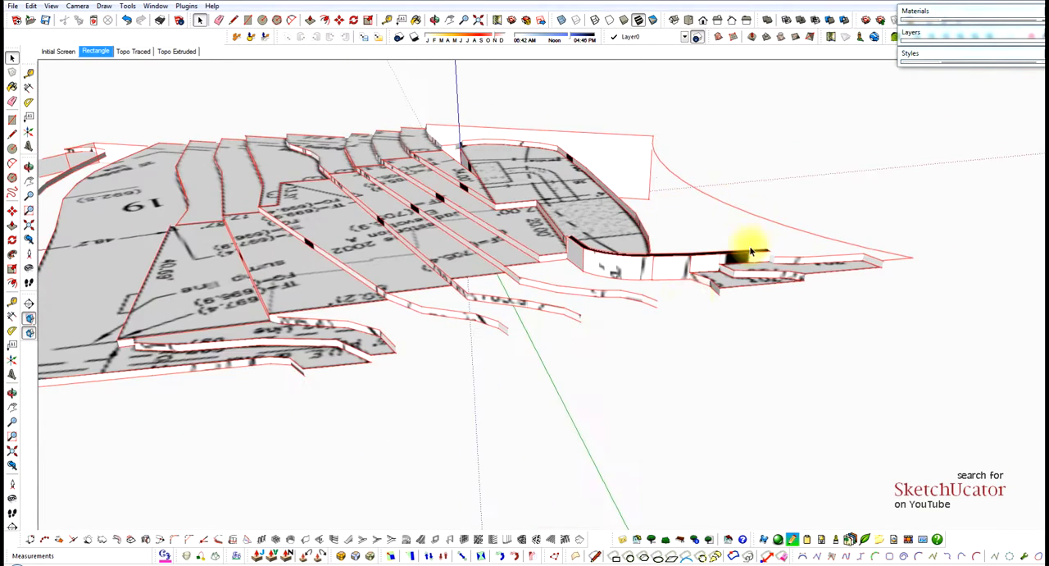
Erase the boundary edges of the flat faces on the front terraces and central building pad, keeping only the vertical risers.
{"action": "left_click", "coordinate": [339, 366]}
{"action": "scroll", "coordinate": [380, 350], "scroll_direction": "up", "scroll_amount": 1}
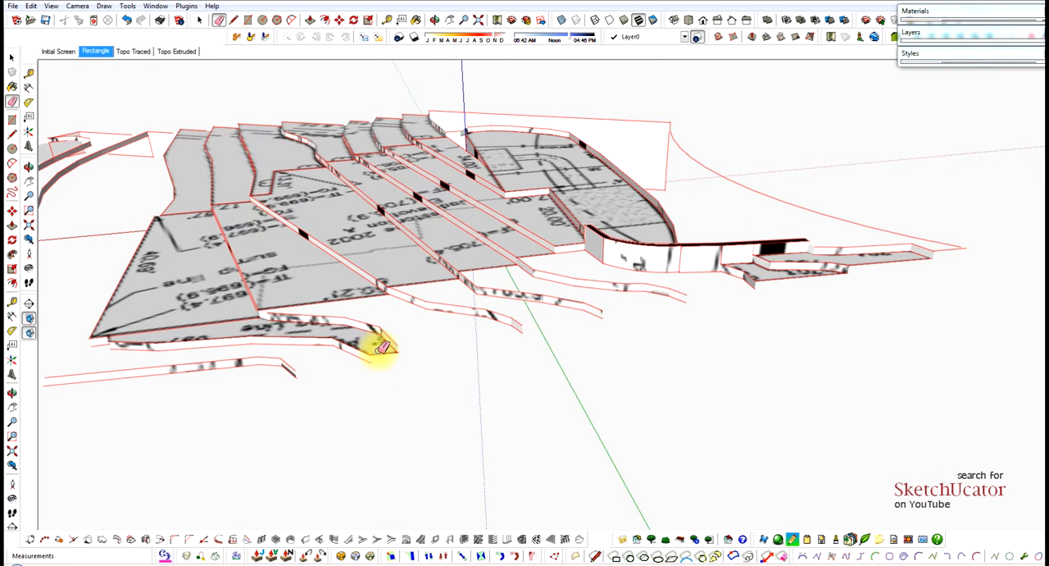
{"action": "left_click", "coordinate": [381, 355]}
{"action": "left_click", "coordinate": [240, 315]}
{"action": "left_click", "coordinate": [382, 286]}
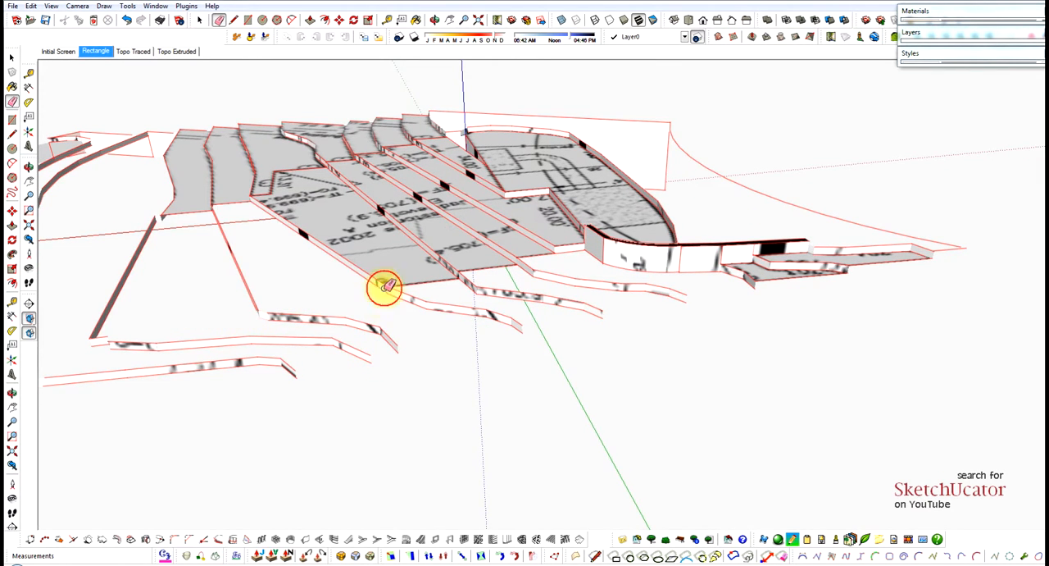
{"action": "left_click", "coordinate": [418, 283]}
{"action": "left_click", "coordinate": [493, 266]}
{"action": "left_click", "coordinate": [531, 247]}
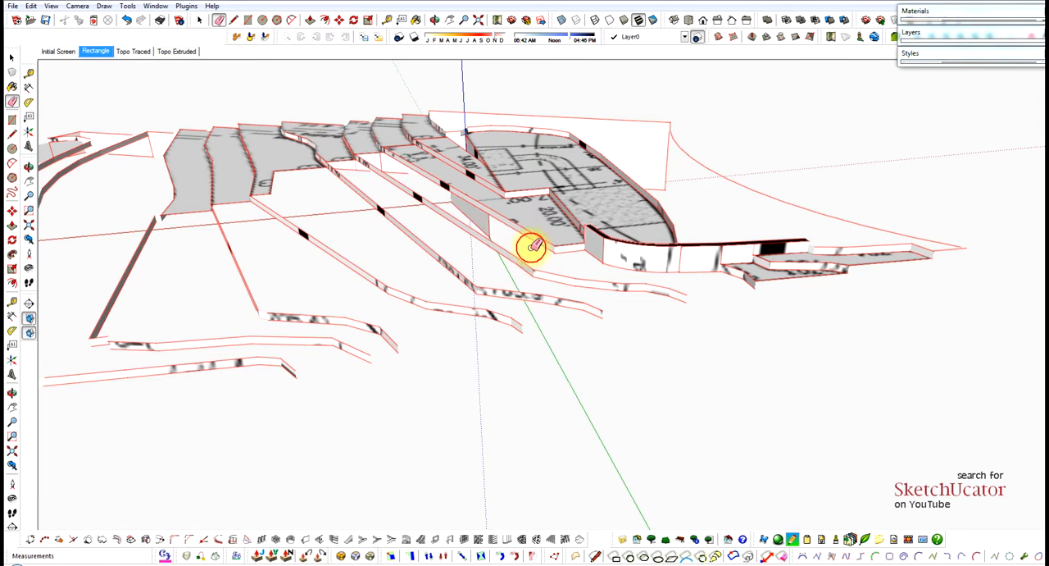
Erase the flat faces beside the street end of the retaining wall and those of the lower terraces.
{"action": "mouse_move", "coordinate": [747, 271]}
{"action": "middle_mouse_down"}
{"action": "mouse_move", "coordinate": [766, 307]}
{"action": "mouse_move", "coordinate": [754, 293]}
{"action": "mouse_move", "coordinate": [859, 282]}
{"action": "middle_mouse_up"}
{"action": "left_click", "coordinate": [865, 291]}
{"action": "left_click", "coordinate": [140, 253]}
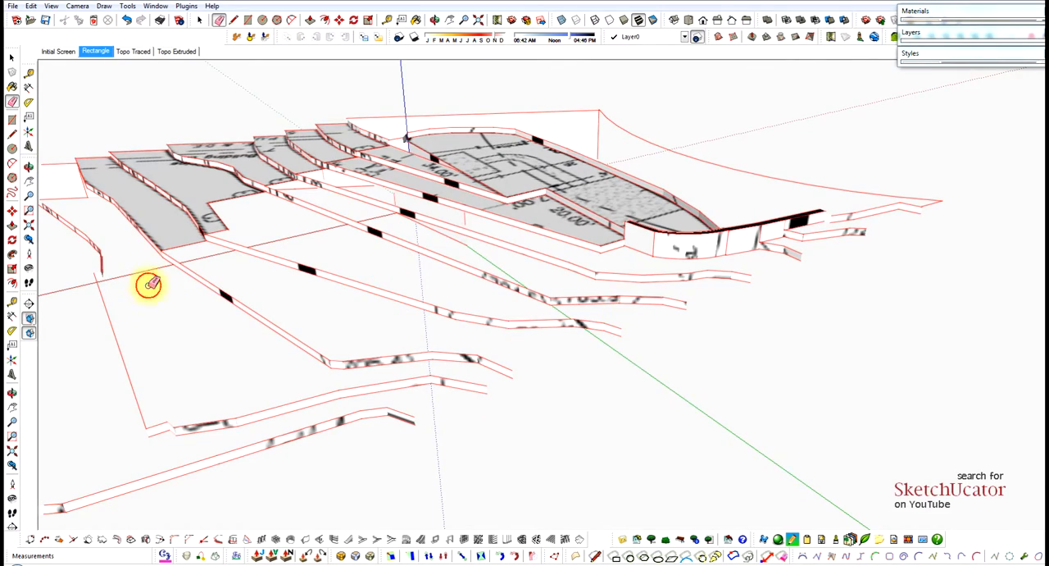
{"action": "mouse_move", "coordinate": [175, 328]}
{"action": "middle_mouse_down"}
{"action": "mouse_move", "coordinate": [604, 300]}
{"action": "mouse_move", "coordinate": [629, 309]}
{"action": "middle_mouse_up"}
{"action": "mouse_move", "coordinate": [304, 274]}
{"action": "middle_mouse_down"}
{"action": "mouse_move", "coordinate": [586, 246]}
{"action": "mouse_move", "coordinate": [476, 308]}
{"action": "middle_mouse_up"}
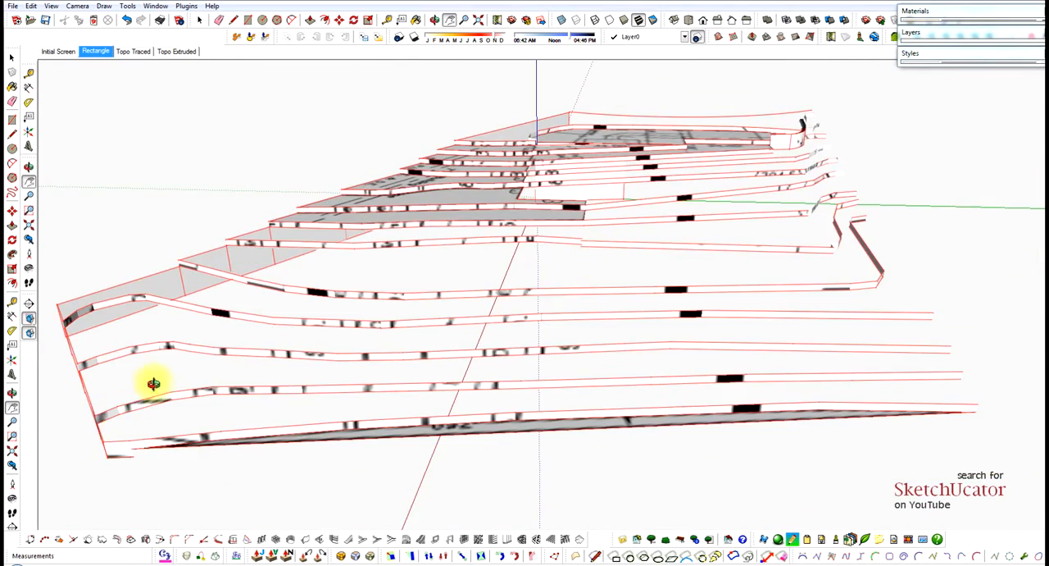
Erase the tall side walls at the lowest corner of the terrain, including their leftover vertical and base edges.
{"action": "middle_click_drag", "start_coordinate": [154, 383], "coordinate": [283, 340]}
{"action": "scroll", "coordinate": [450, 376], "scroll_direction": "up", "scroll_amount": 5}
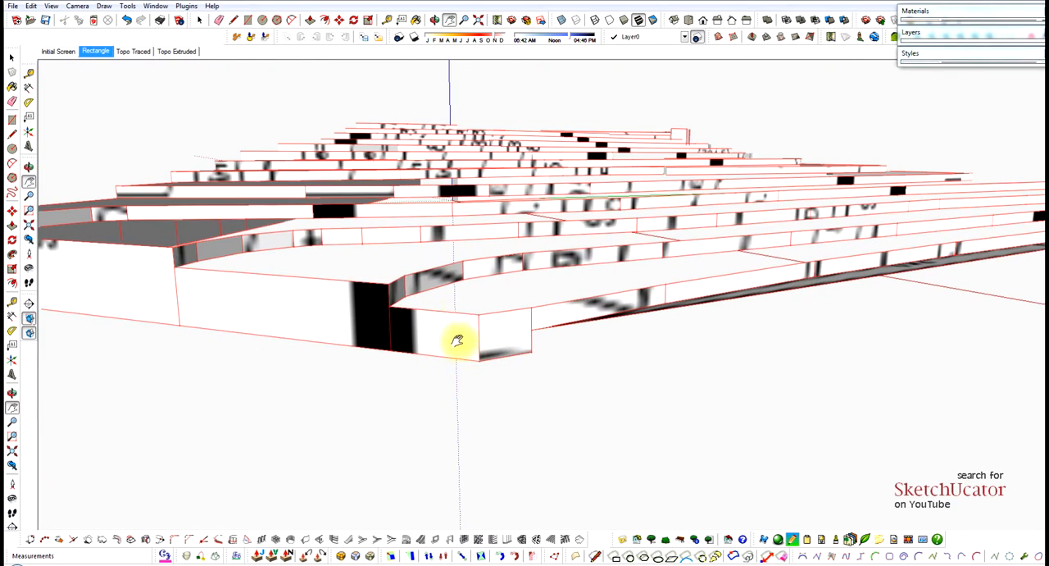
{"action": "left_click", "coordinate": [462, 357]}
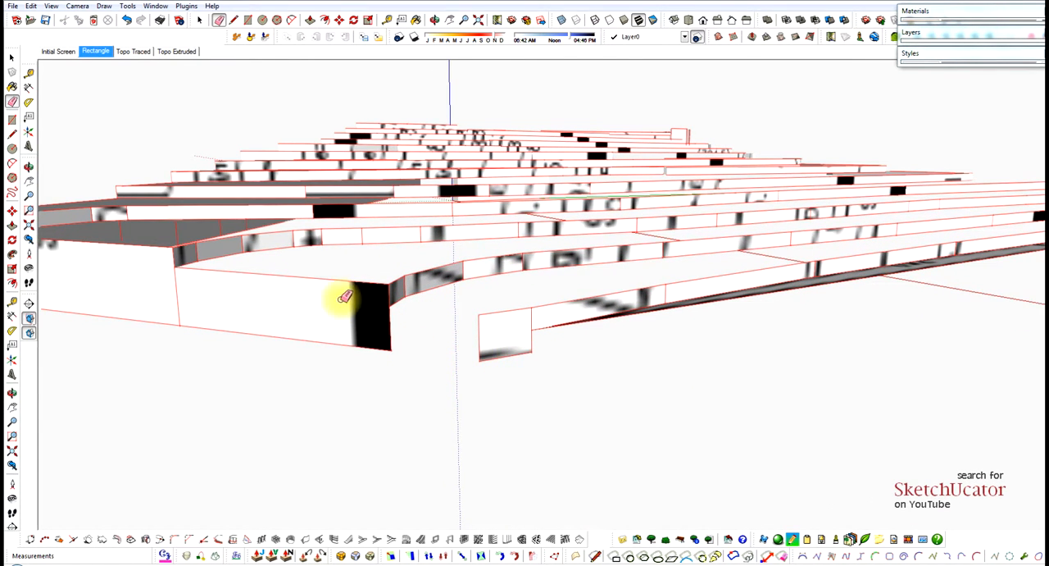
{"action": "mouse_move", "coordinate": [345, 297]}
{"action": "left_mouse_down"}
{"action": "mouse_move", "coordinate": [340, 314]}
{"action": "mouse_move", "coordinate": [273, 327]}
{"action": "left_mouse_up"}
{"action": "middle_click_drag", "start_coordinate": [153, 279], "coordinate": [400, 343]}
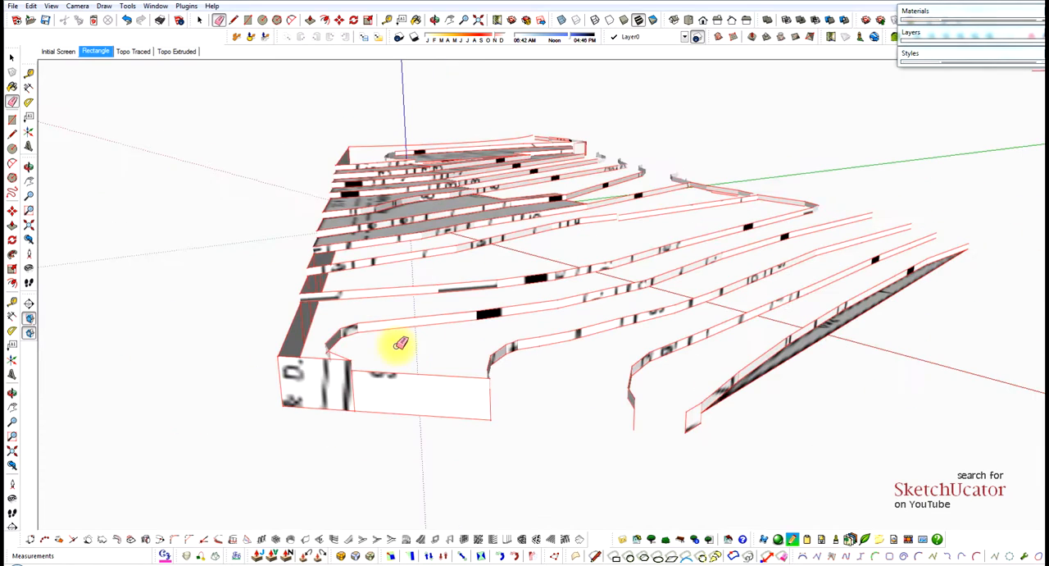
{"action": "mouse_move", "coordinate": [399, 405]}
{"action": "left_mouse_down"}
{"action": "mouse_move", "coordinate": [352, 402]}
{"action": "mouse_move", "coordinate": [379, 374]}
{"action": "left_mouse_up"}
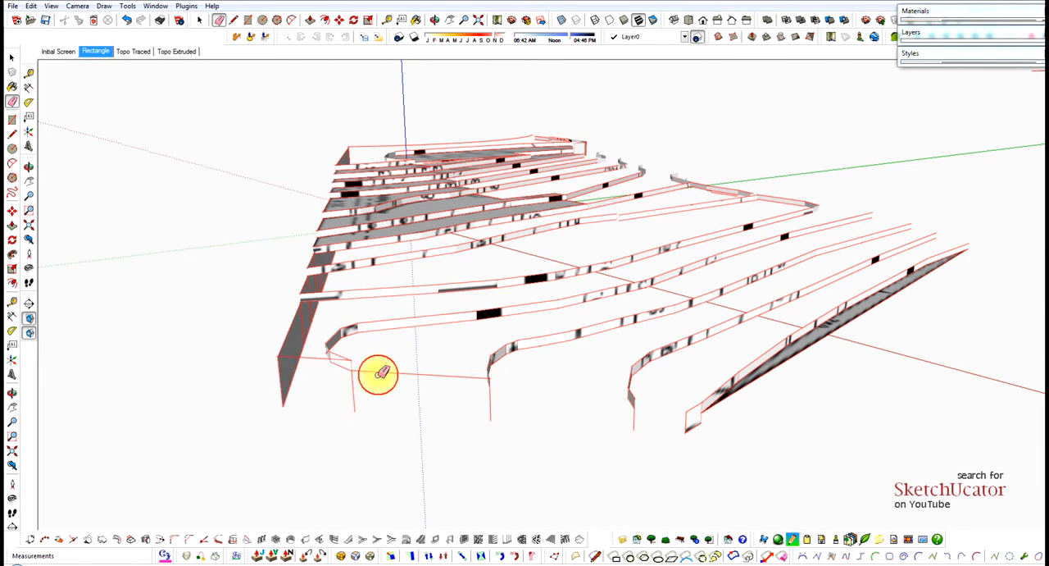
{"action": "mouse_move", "coordinate": [496, 399]}
{"action": "middle_mouse_down"}
{"action": "mouse_move", "coordinate": [370, 380]}
{"action": "mouse_move", "coordinate": [361, 358]}
{"action": "middle_mouse_up"}
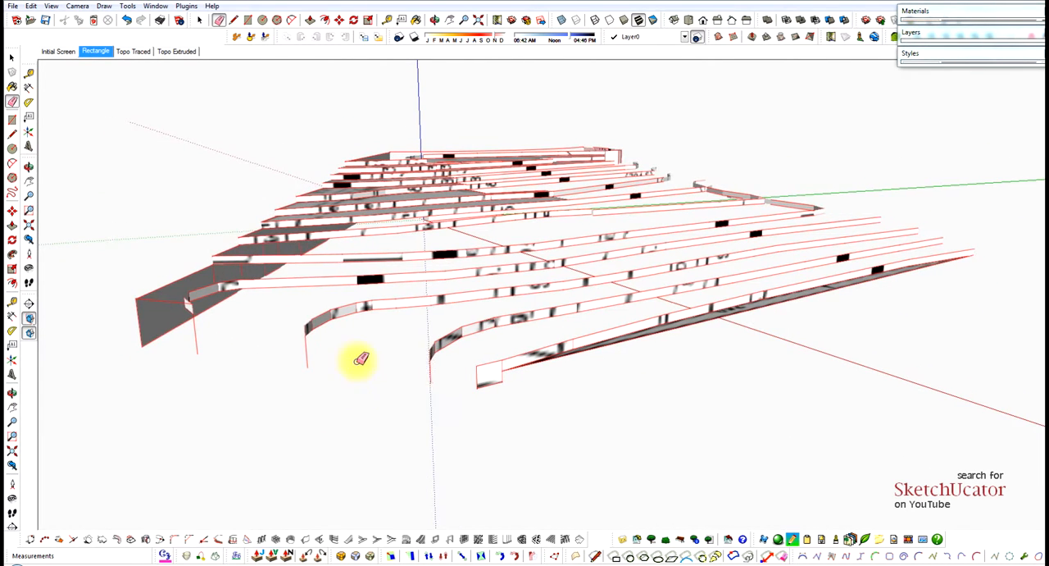
{"action": "left_click_drag", "start_coordinate": [418, 375], "coordinate": [405, 374]}
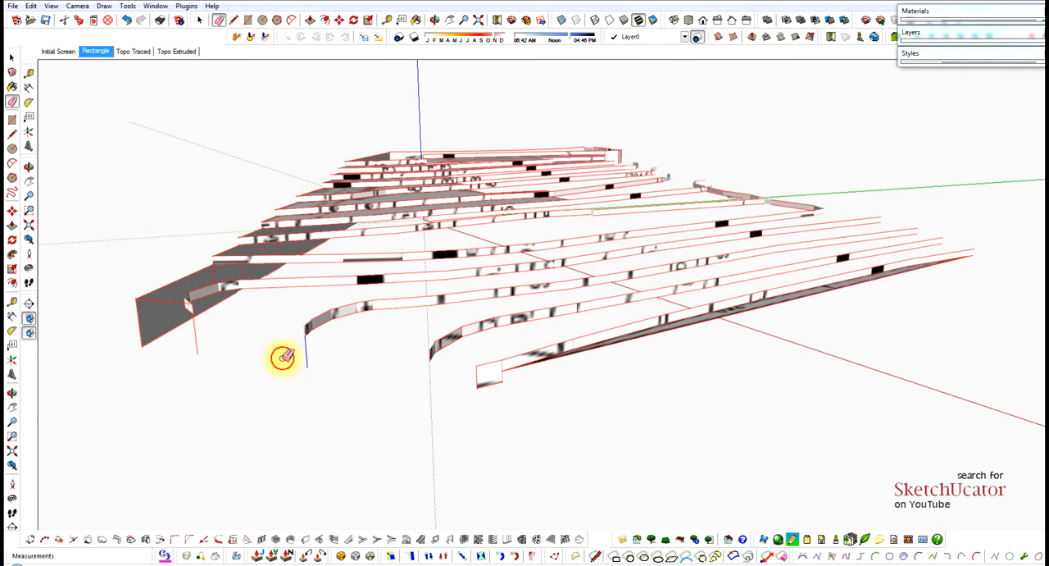
{"action": "mouse_move", "coordinate": [215, 341]}
{"action": "left_mouse_down"}
{"action": "mouse_move", "coordinate": [158, 310]}
{"action": "mouse_move", "coordinate": [149, 332]}
{"action": "left_mouse_up"}
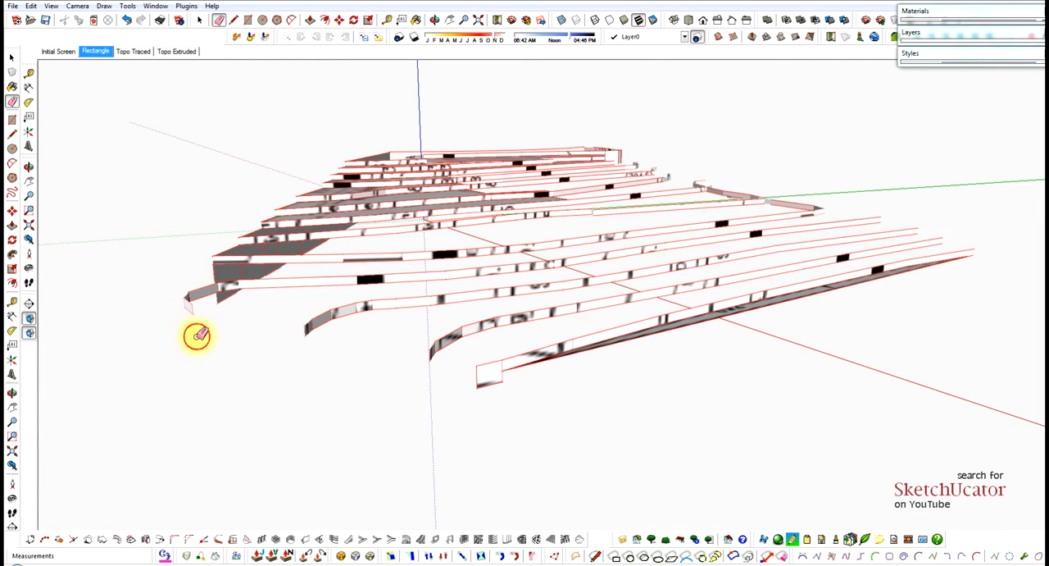
Erase the stray base line and the short edges linking the riser ends along the open side of the lot.
{"action": "middle_click_drag", "start_coordinate": [197, 335], "coordinate": [523, 318]}
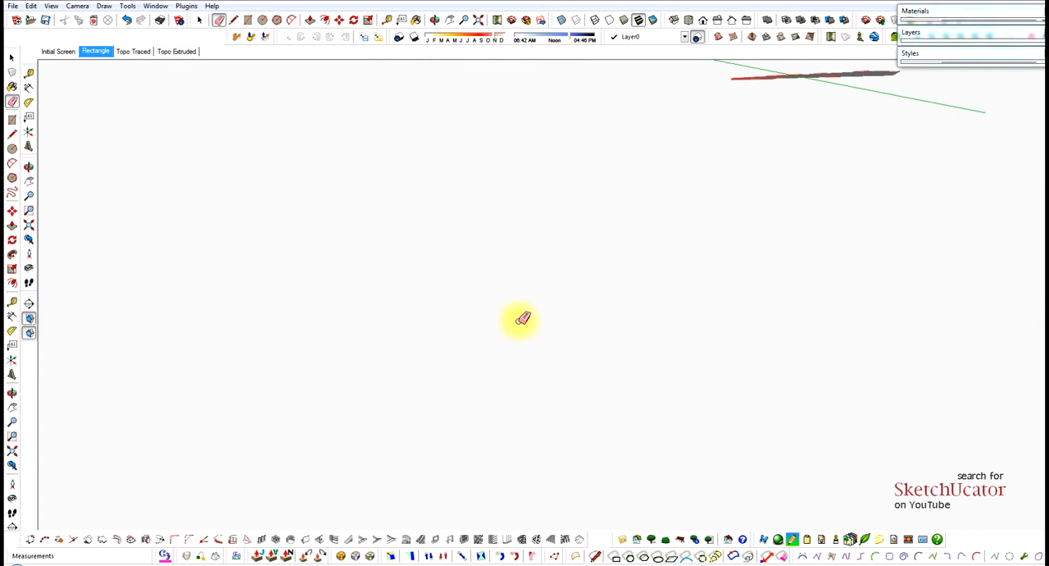
{"action": "scroll", "coordinate": [516, 328], "scroll_direction": "down", "scroll_amount": 4}
{"action": "left_click_drag", "start_coordinate": [512, 337], "coordinate": [459, 328]}
{"action": "left_click_drag", "start_coordinate": [376, 292], "coordinate": [361, 297]}
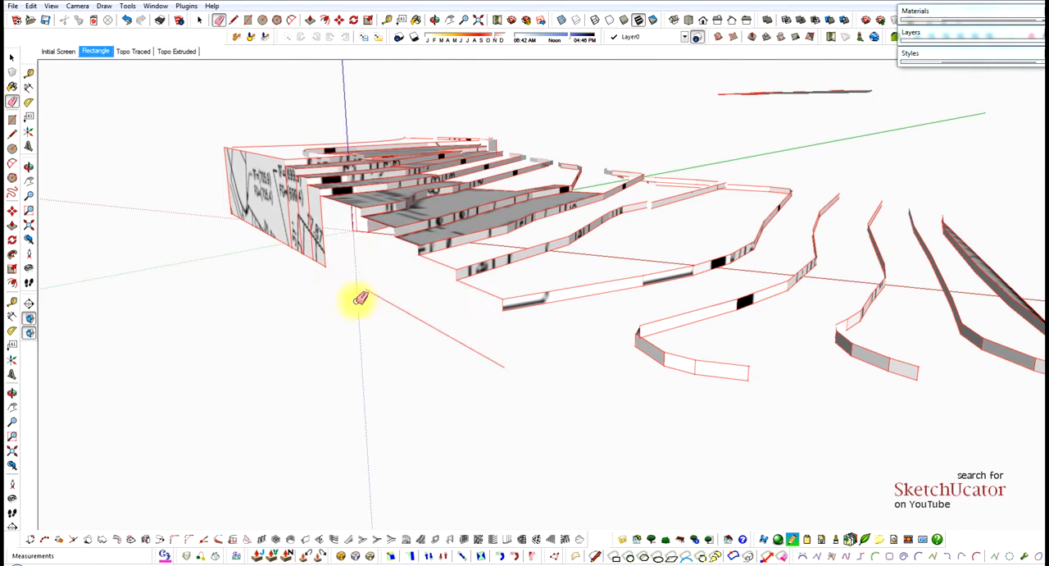
{"action": "mouse_move", "coordinate": [477, 336]}
{"action": "left_mouse_down"}
{"action": "mouse_move", "coordinate": [477, 295]}
{"action": "mouse_move", "coordinate": [433, 251]}
{"action": "left_mouse_up"}
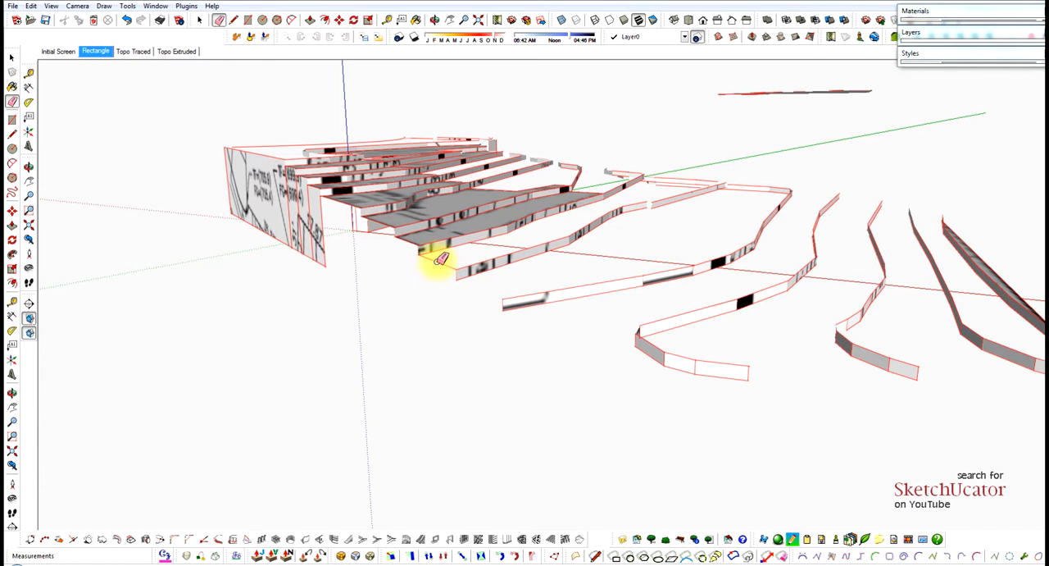
Erase the outer edges of the middle terraces to remove their flat faces between the risers.
{"action": "mouse_move", "coordinate": [445, 223]}
{"action": "middle_mouse_down"}
{"action": "mouse_move", "coordinate": [447, 279]}
{"action": "mouse_move", "coordinate": [428, 292]}
{"action": "middle_mouse_up"}
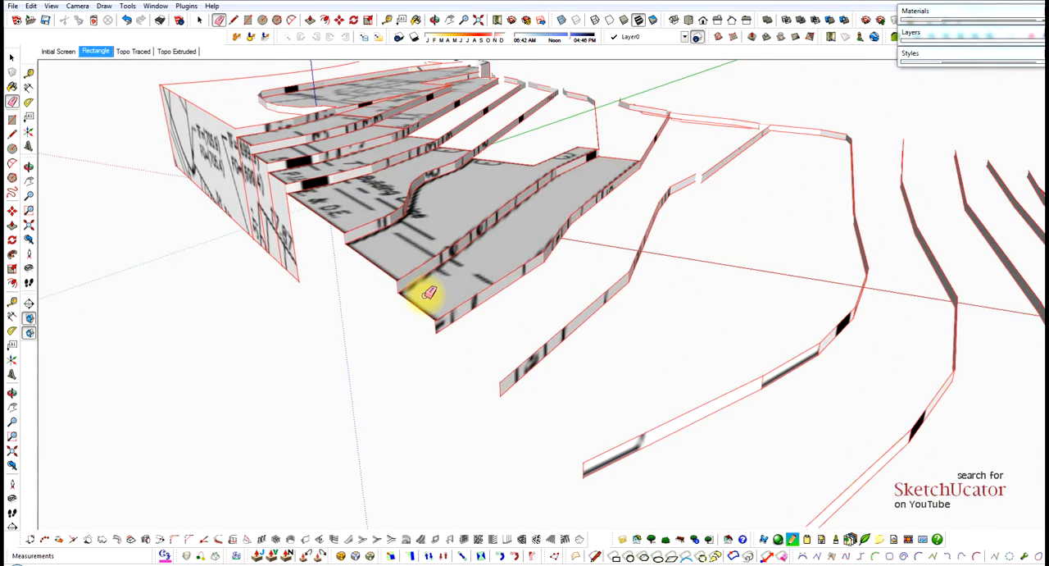
{"action": "left_click_drag", "start_coordinate": [418, 306], "coordinate": [512, 162]}
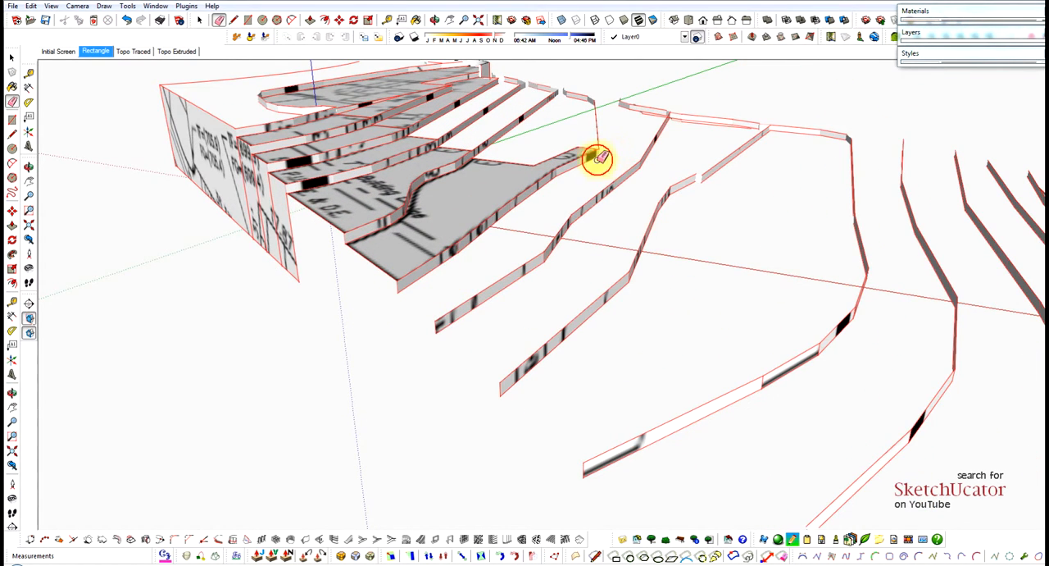
{"action": "mouse_move", "coordinate": [597, 159]}
{"action": "left_mouse_down"}
{"action": "mouse_move", "coordinate": [548, 156]}
{"action": "mouse_move", "coordinate": [578, 145]}
{"action": "left_mouse_up"}
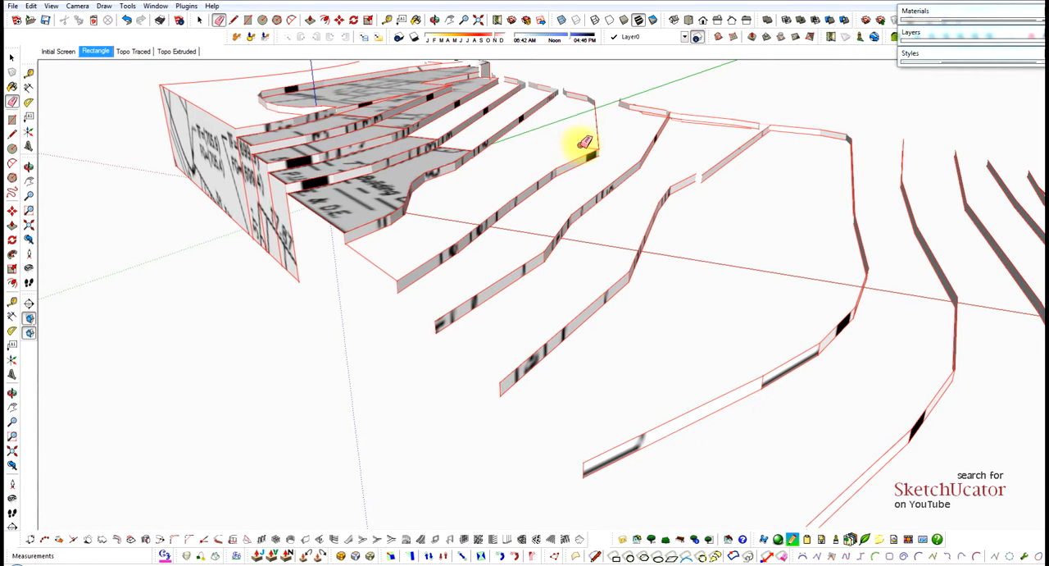
{"action": "middle_click_drag", "start_coordinate": [584, 143], "coordinate": [405, 223]}
Erase the tall textured wall along the side of the upper terraces together with its base edge.
{"action": "mouse_move", "coordinate": [383, 236]}
{"action": "left_mouse_down"}
{"action": "mouse_move", "coordinate": [436, 145]}
{"action": "mouse_move", "coordinate": [484, 249]}
{"action": "left_mouse_up"}
{"action": "mouse_move", "coordinate": [268, 263]}
{"action": "left_mouse_down"}
{"action": "mouse_move", "coordinate": [71, 187]}
{"action": "mouse_move", "coordinate": [317, 270]}
{"action": "mouse_move", "coordinate": [275, 263]}
{"action": "left_mouse_up"}
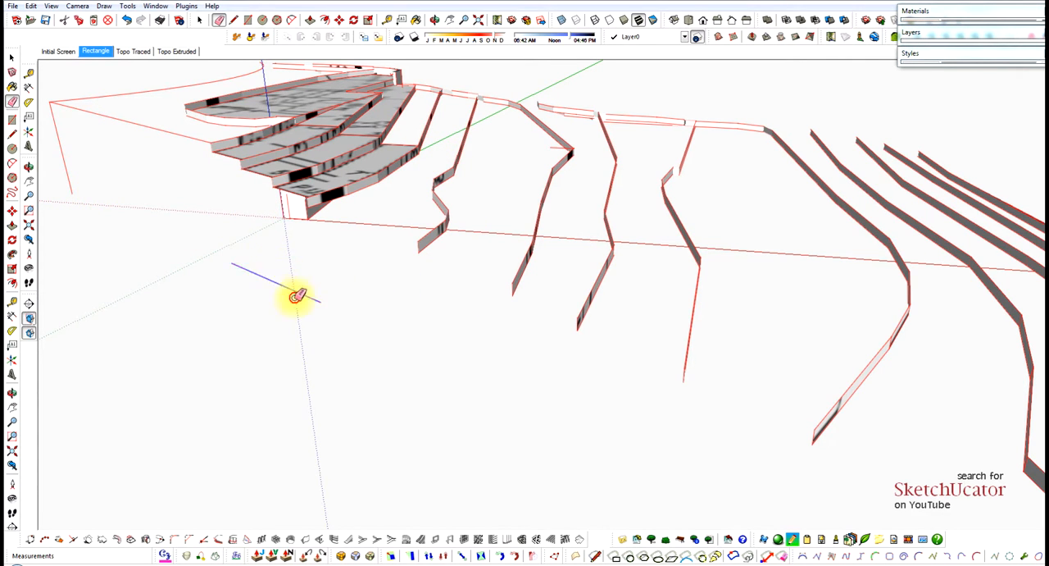
{"action": "middle_click_drag", "start_coordinate": [297, 296], "coordinate": [395, 283]}
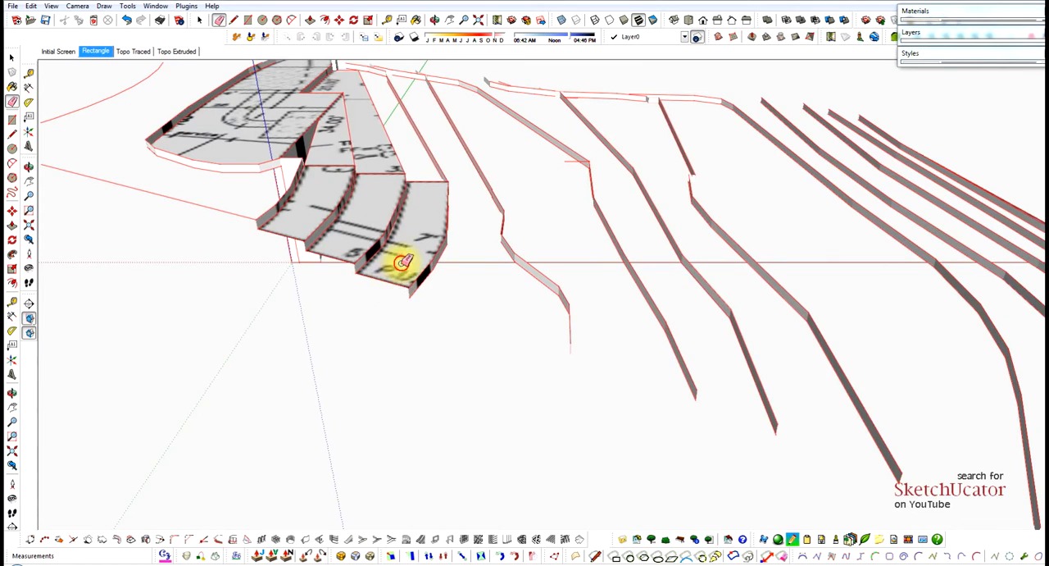
Erase the edges of the upper terraces and the rounded top area to remove their remaining flat faces.
{"action": "mouse_move", "coordinate": [402, 262]}
{"action": "left_mouse_down"}
{"action": "mouse_move", "coordinate": [416, 180]}
{"action": "mouse_move", "coordinate": [417, 229]}
{"action": "left_mouse_up"}
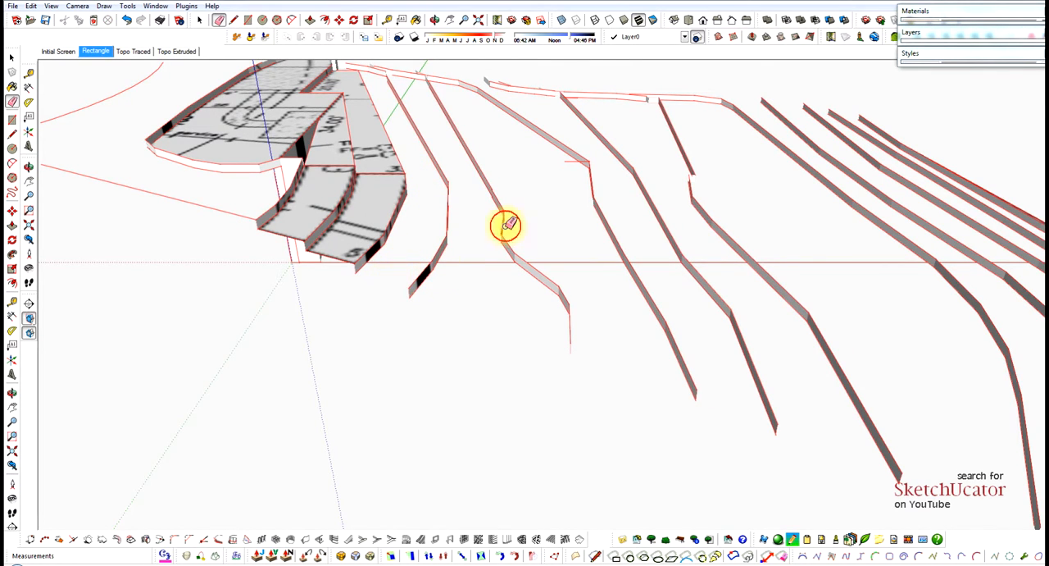
{"action": "mouse_move", "coordinate": [487, 206]}
{"action": "middle_mouse_down"}
{"action": "mouse_move", "coordinate": [505, 206]}
{"action": "mouse_move", "coordinate": [444, 248]}
{"action": "middle_mouse_up"}
{"action": "mouse_move", "coordinate": [418, 271]}
{"action": "left_mouse_down"}
{"action": "mouse_move", "coordinate": [340, 246]}
{"action": "mouse_move", "coordinate": [341, 201]}
{"action": "mouse_move", "coordinate": [394, 176]}
{"action": "mouse_move", "coordinate": [311, 195]}
{"action": "left_mouse_up"}
{"action": "mouse_move", "coordinate": [312, 195]}
{"action": "middle_mouse_down"}
{"action": "mouse_move", "coordinate": [397, 221]}
{"action": "mouse_move", "coordinate": [265, 244]}
{"action": "mouse_move", "coordinate": [291, 219]}
{"action": "mouse_move", "coordinate": [344, 205]}
{"action": "mouse_move", "coordinate": [265, 246]}
{"action": "mouse_move", "coordinate": [375, 241]}
{"action": "mouse_move", "coordinate": [289, 235]}
{"action": "mouse_move", "coordinate": [394, 229]}
{"action": "middle_mouse_up"}
{"action": "left_click", "coordinate": [292, 227]}
Remove the long straight boundary edge and the leftover tall wall pieces and base edges at the origin.
{"action": "key", "text": "space"}
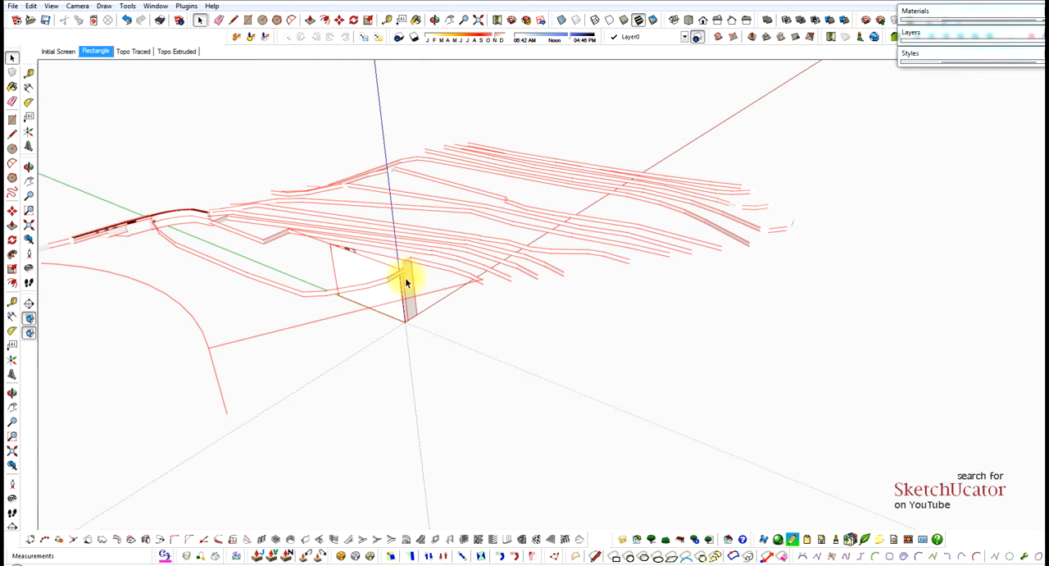
{"action": "middle_click_drag", "start_coordinate": [362, 299], "coordinate": [363, 313]}
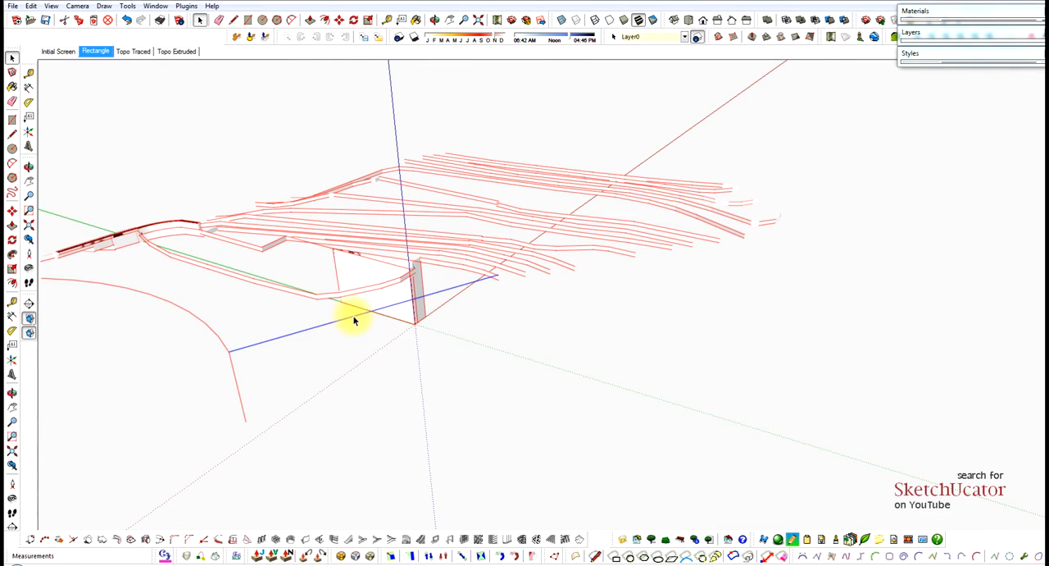
{"action": "mouse_move", "coordinate": [418, 242]}
{"action": "middle_mouse_down"}
{"action": "mouse_move", "coordinate": [410, 264]}
{"action": "mouse_move", "coordinate": [417, 218]}
{"action": "mouse_move", "coordinate": [426, 288]}
{"action": "mouse_move", "coordinate": [426, 235]}
{"action": "middle_mouse_up"}
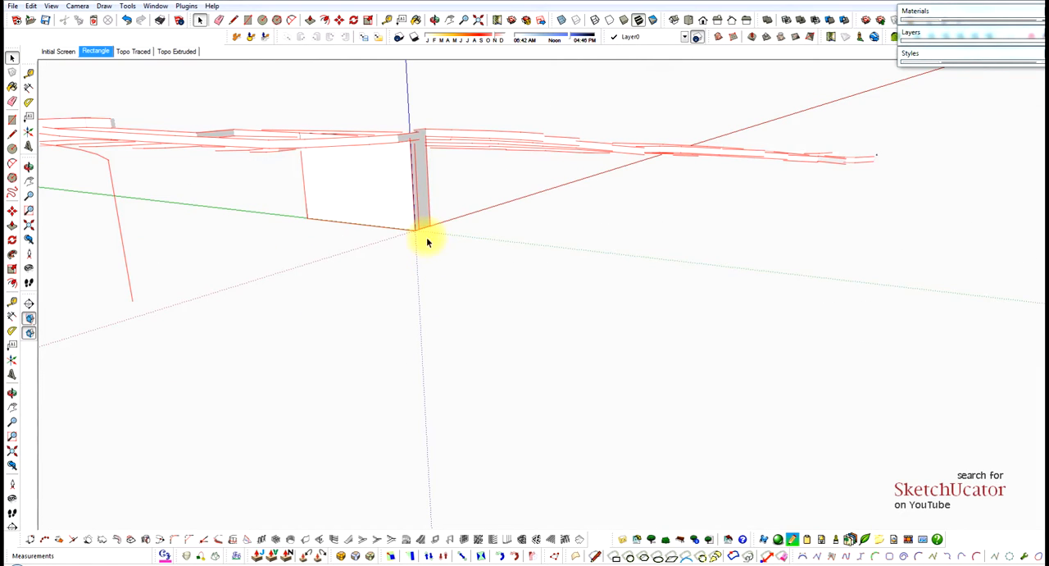
{"action": "key", "text": "e"}
{"action": "left_click_drag", "start_coordinate": [436, 213], "coordinate": [377, 209]}
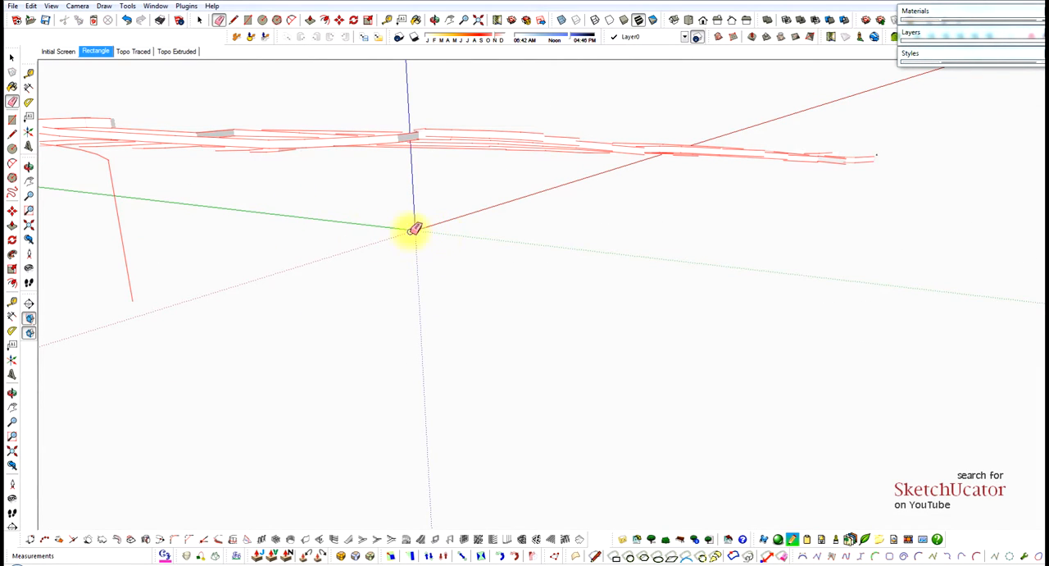
Erase the vertical edge below the street curve and the stray edges left among the upper risers.
{"action": "mouse_move", "coordinate": [500, 197]}
{"action": "middle_mouse_down"}
{"action": "mouse_move", "coordinate": [446, 183]}
{"action": "mouse_move", "coordinate": [339, 229]}
{"action": "mouse_move", "coordinate": [429, 193]}
{"action": "middle_mouse_up"}
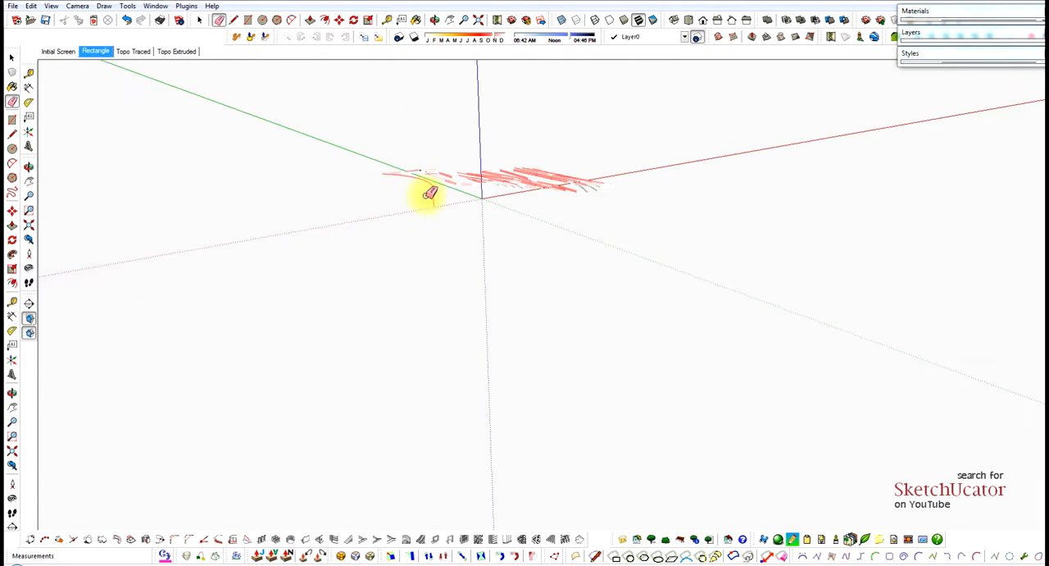
{"action": "middle_click_drag", "start_coordinate": [551, 180], "coordinate": [509, 178]}
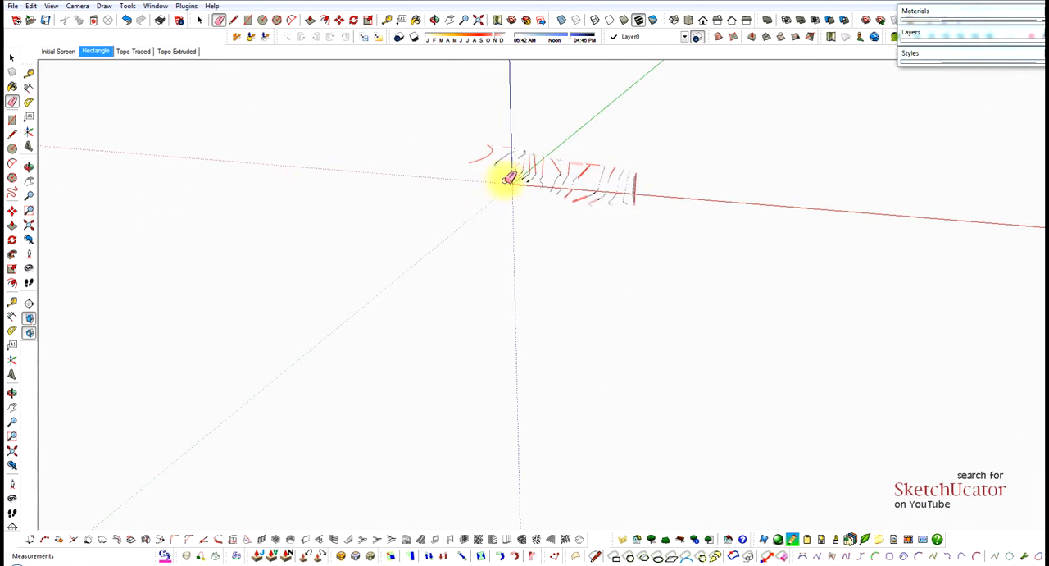
{"action": "scroll", "coordinate": [552, 145], "scroll_direction": "up", "scroll_amount": 10}
{"action": "middle_click_drag", "start_coordinate": [428, 150], "coordinate": [673, 136]}
{"action": "left_click_drag", "start_coordinate": [738, 137], "coordinate": [924, 140]}
{"action": "mouse_move", "coordinate": [834, 230]}
{"action": "left_mouse_down"}
{"action": "mouse_move", "coordinate": [798, 281]}
{"action": "mouse_move", "coordinate": [733, 290]}
{"action": "left_mouse_up"}
{"action": "key", "text": "e"}
{"action": "mouse_move", "coordinate": [674, 288]}
{"action": "middle_mouse_down"}
{"action": "mouse_move", "coordinate": [745, 241]}
{"action": "mouse_move", "coordinate": [820, 271]}
{"action": "mouse_move", "coordinate": [745, 262]}
{"action": "mouse_move", "coordinate": [779, 259]}
{"action": "middle_mouse_up"}
{"action": "left_click", "coordinate": [663, 175]}
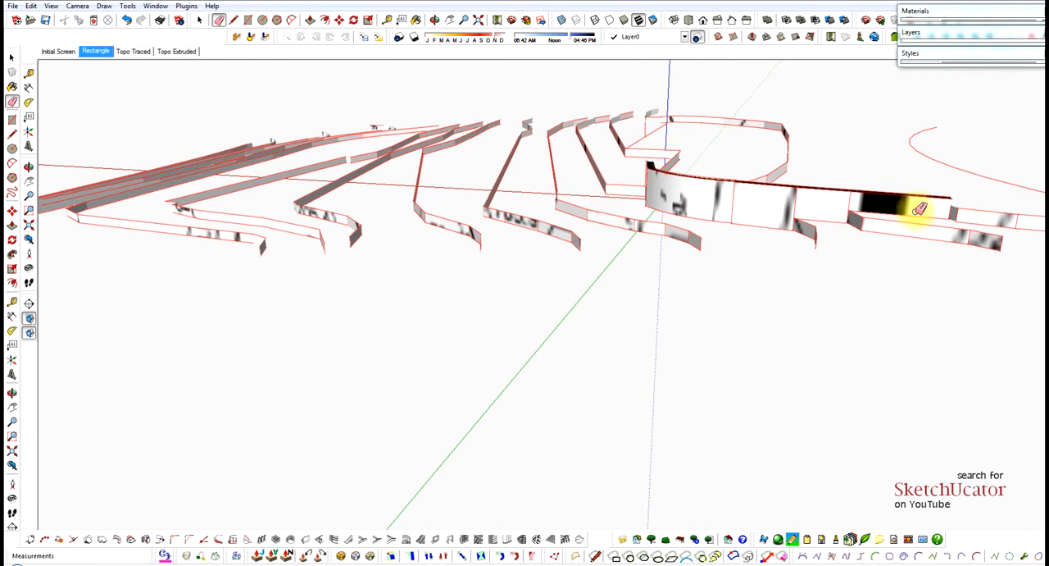
{"action": "middle_click_drag", "start_coordinate": [808, 229], "coordinate": [888, 220]}
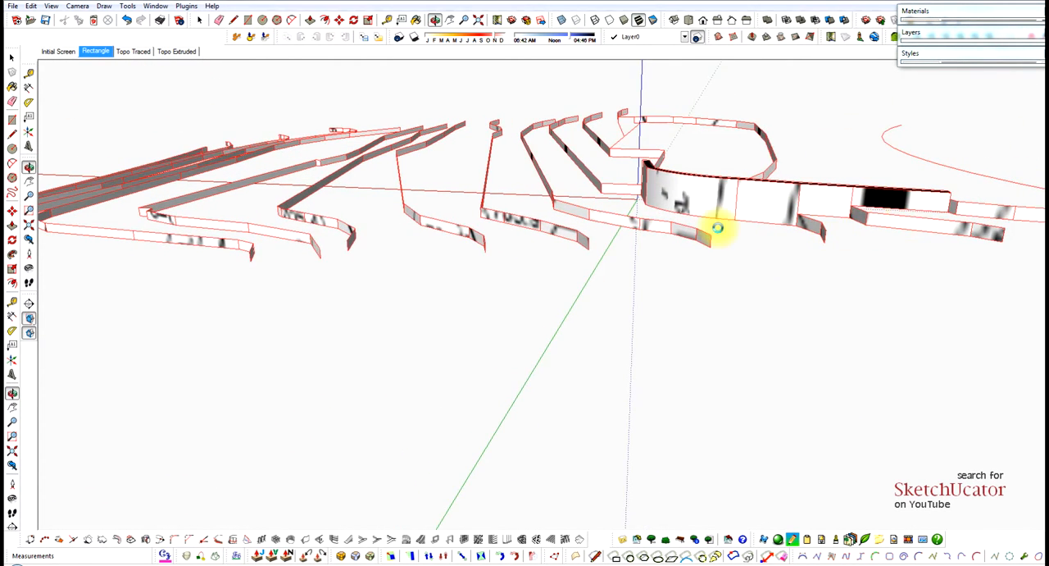
Examine the remaining riser strips and retaining wall from several sides for leftover faces and edges.
{"action": "mouse_move", "coordinate": [717, 228]}
{"action": "middle_mouse_down"}
{"action": "mouse_move", "coordinate": [757, 180]}
{"action": "mouse_move", "coordinate": [645, 170]}
{"action": "middle_mouse_up"}
{"action": "middle_click_drag", "start_coordinate": [607, 224], "coordinate": [534, 237]}
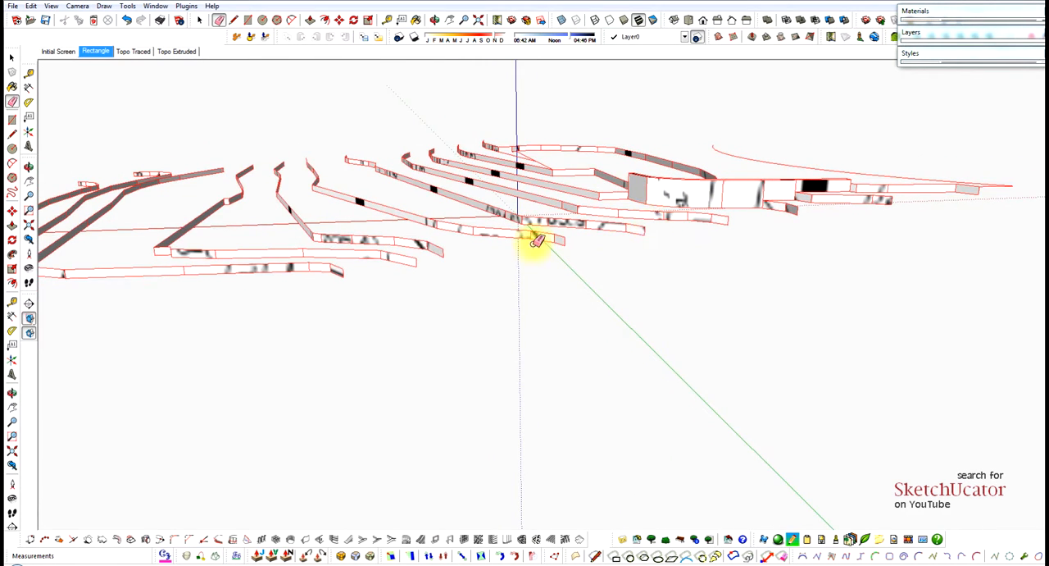
{"action": "middle_click_drag", "start_coordinate": [435, 251], "coordinate": [414, 201]}
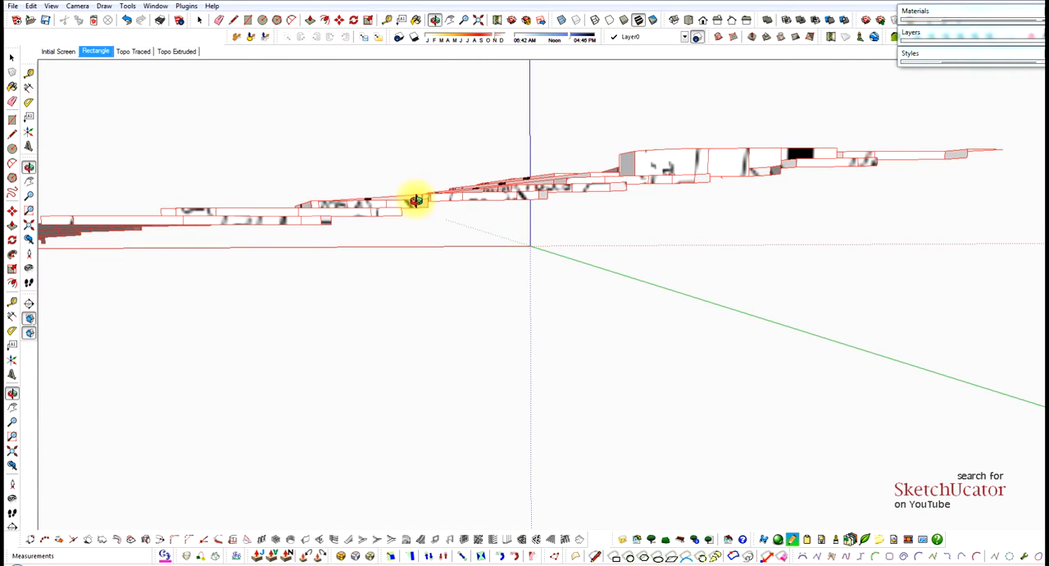
{"action": "middle_click_drag", "start_coordinate": [503, 232], "coordinate": [605, 280]}
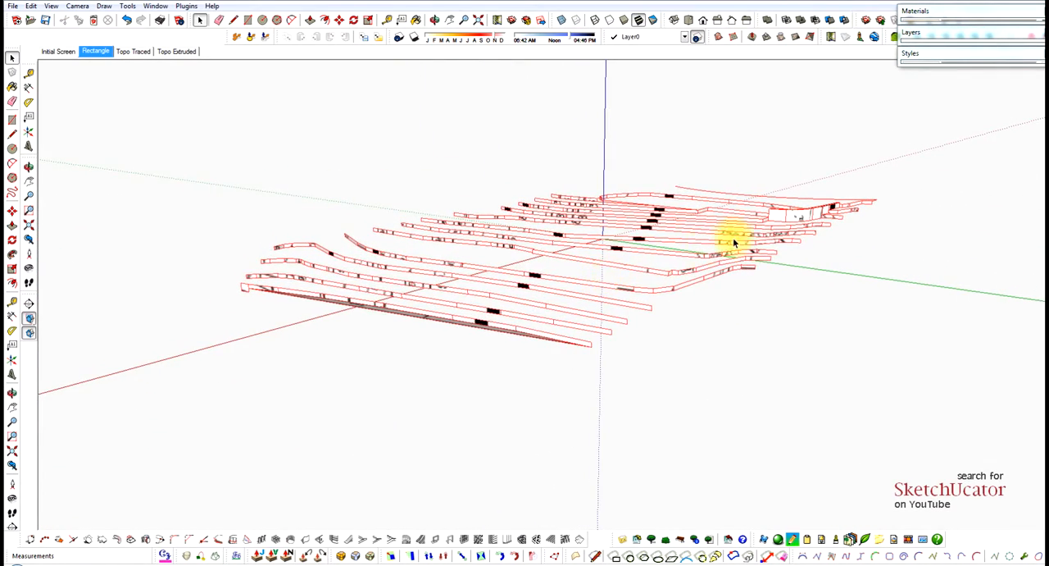
{"action": "scroll", "coordinate": [799, 218], "scroll_direction": "up", "scroll_amount": 2}
{"action": "middle_click_drag", "start_coordinate": [692, 212], "coordinate": [610, 316]}
{"action": "scroll", "coordinate": [674, 219], "scroll_direction": "down", "scroll_amount": 3}
{"action": "middle_click_drag", "start_coordinate": [574, 358], "coordinate": [732, 234]}
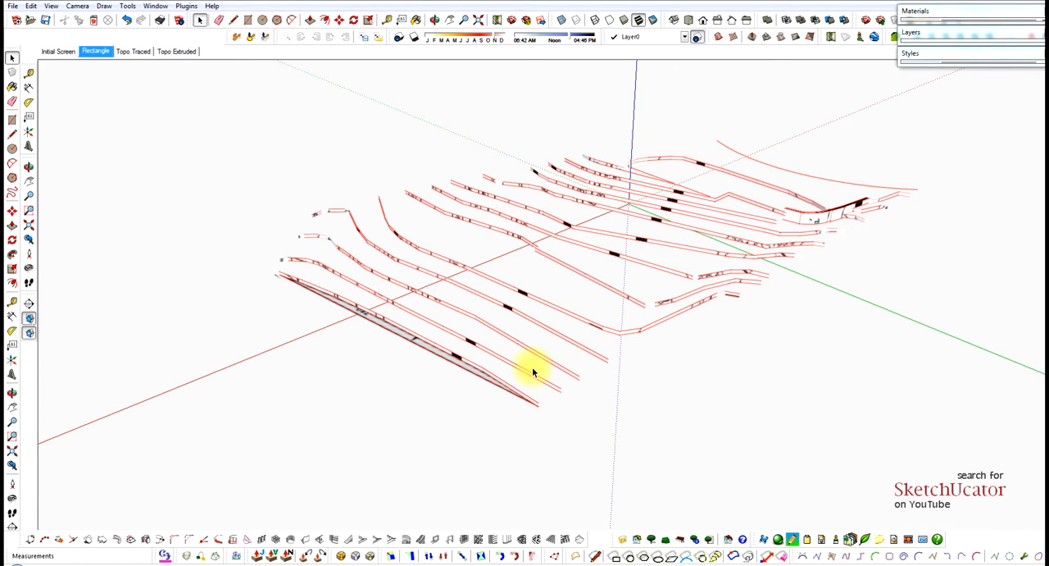
Select all the contour riser strips together with the retaining wall and the street curve.
{"action": "middle_click_drag", "start_coordinate": [632, 332], "coordinate": [617, 309]}
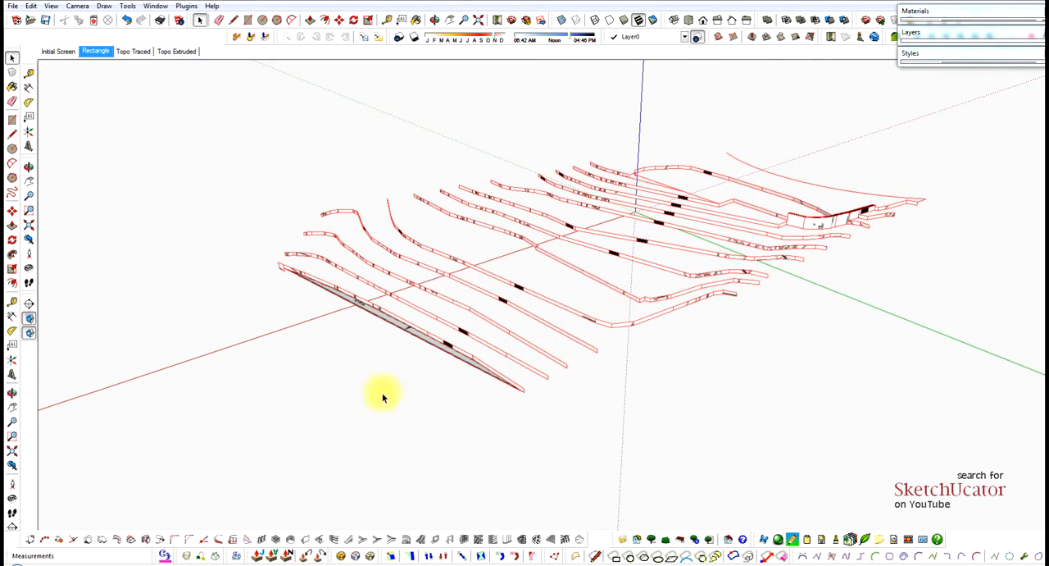
{"action": "left_click_drag", "start_coordinate": [188, 441], "coordinate": [948, 139]}
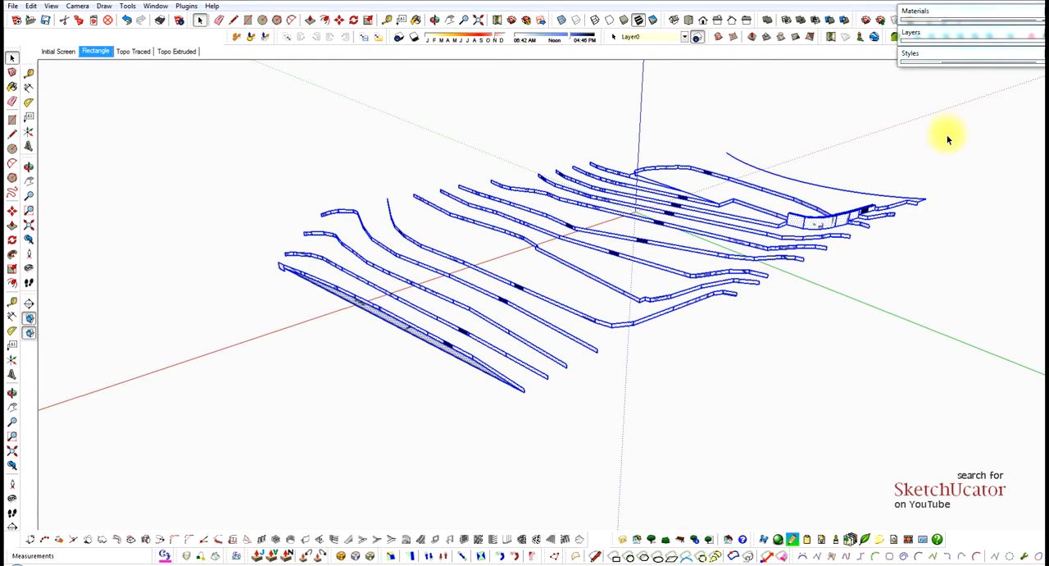
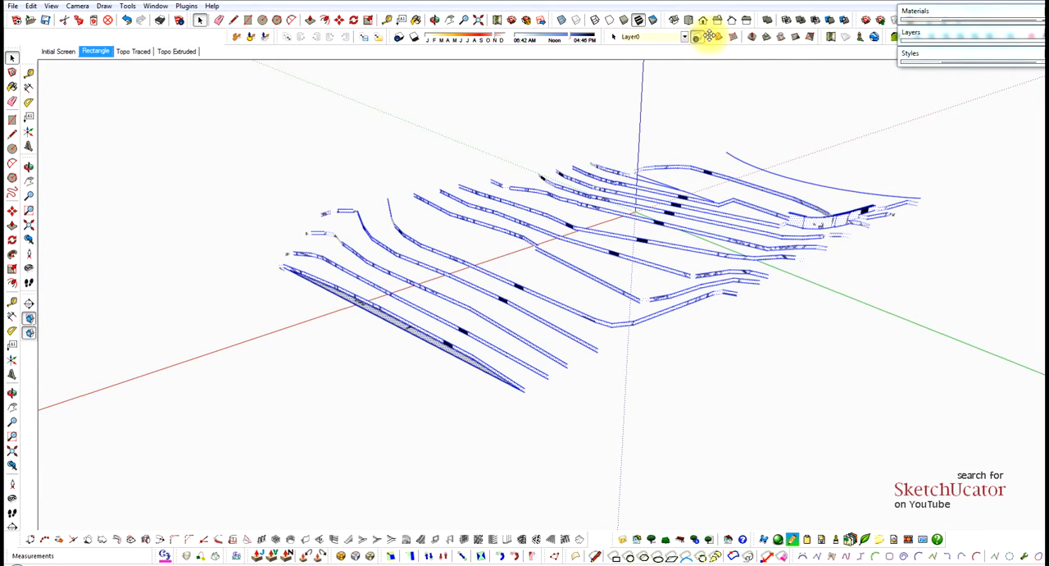
Float the Sandbox toolbar over the drawing area and check that it is enabled in the toolbar list.
{"action": "left_click_drag", "start_coordinate": [709, 37], "coordinate": [413, 94]}
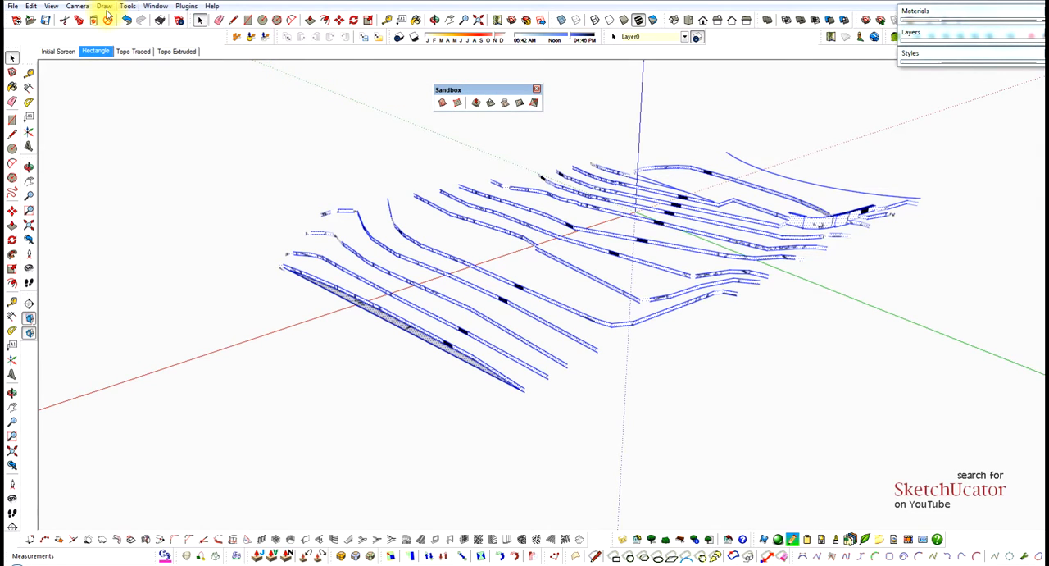
{"action": "left_click", "coordinate": [52, 6]}
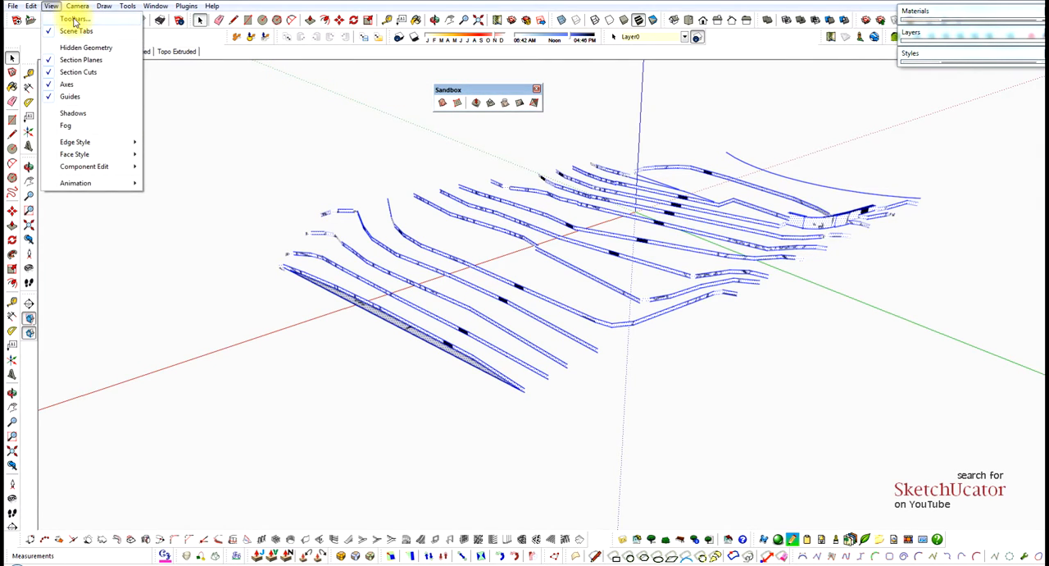
{"action": "left_click", "coordinate": [74, 19]}
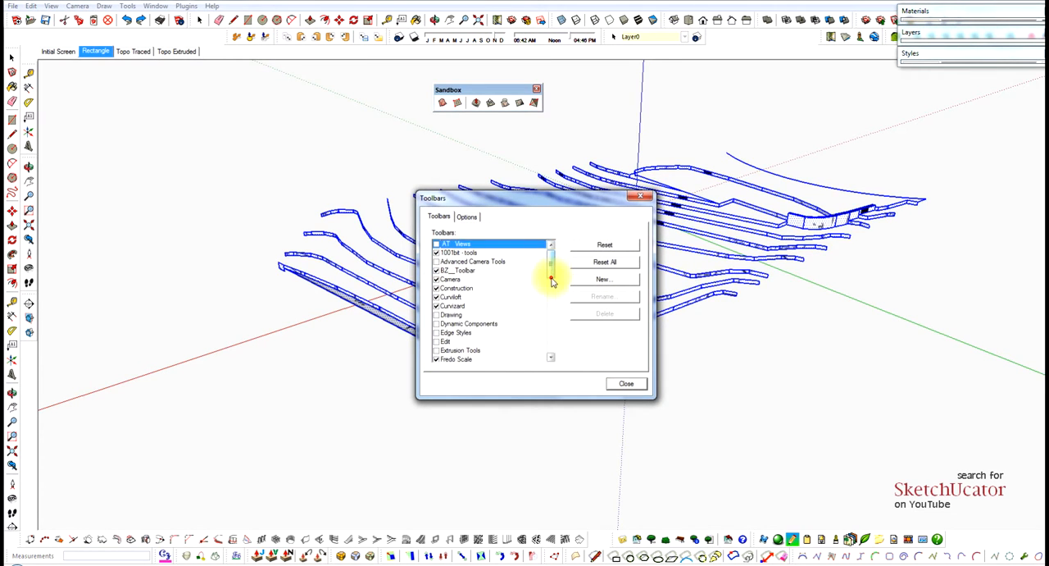
{"action": "left_click_drag", "start_coordinate": [552, 282], "coordinate": [550, 319]}
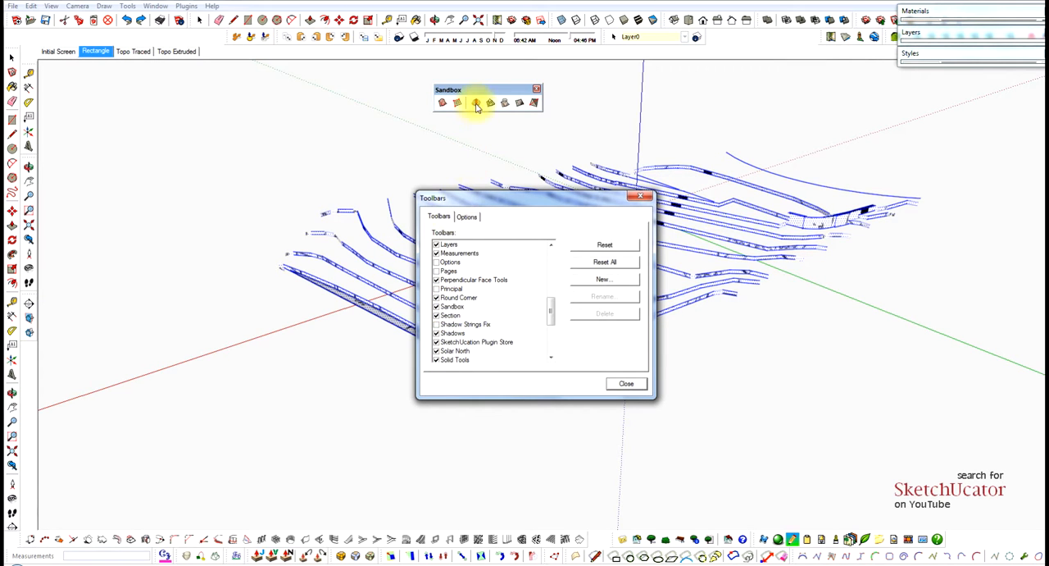
{"action": "left_click", "coordinate": [623, 383]}
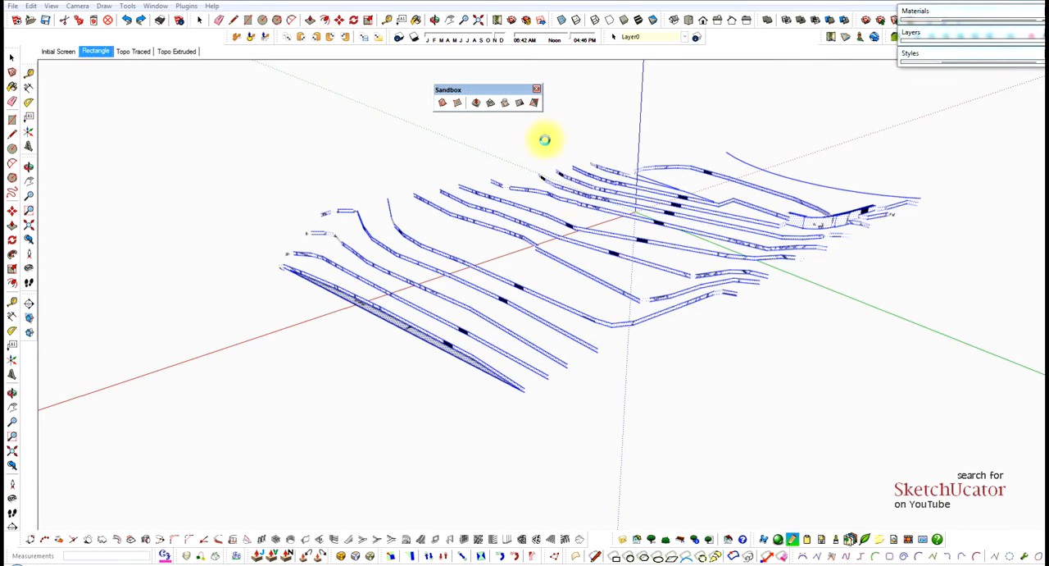
Generate a terrain surface from the selected riser strips, retaining wall and street curve with Sandbox From Contours.
{"action": "left_click", "coordinate": [473, 104]}
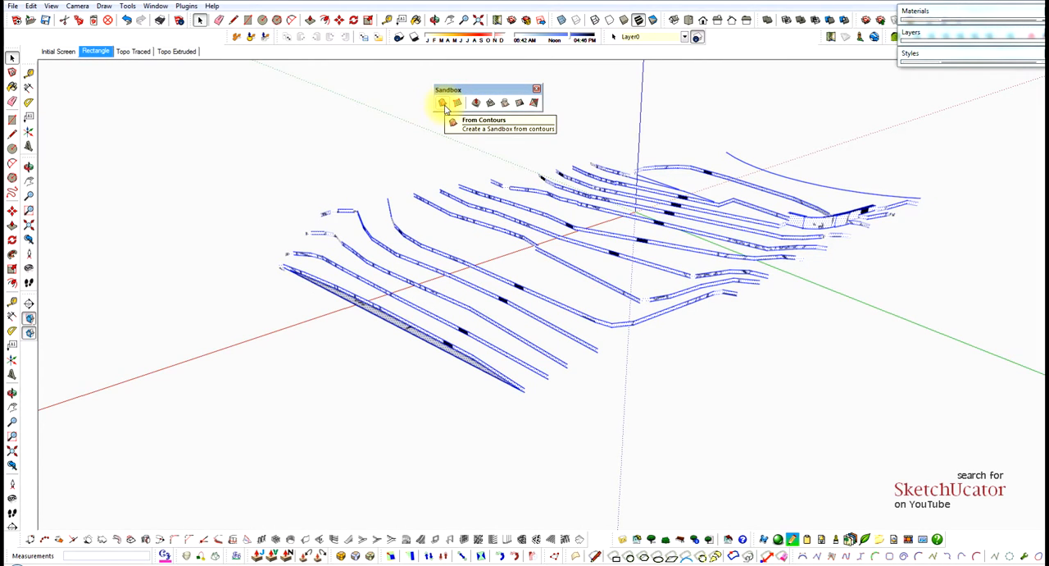
{"action": "left_click", "coordinate": [444, 104]}
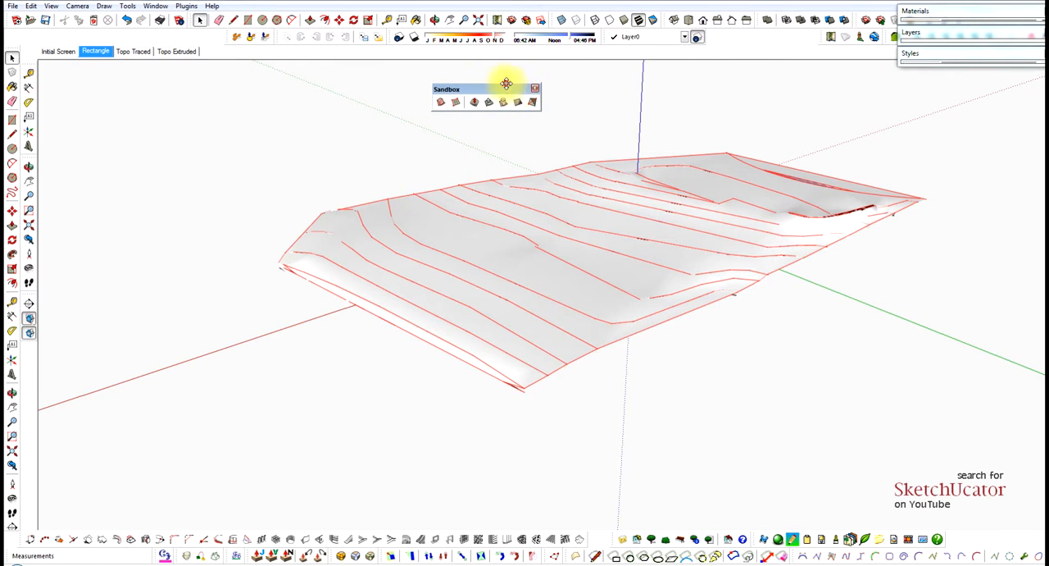
{"action": "left_click_drag", "start_coordinate": [503, 89], "coordinate": [430, 75]}
Select the generated terrain group and examine its surface from several angles and distances.
{"action": "middle_click_drag", "start_coordinate": [511, 140], "coordinate": [680, 206]}
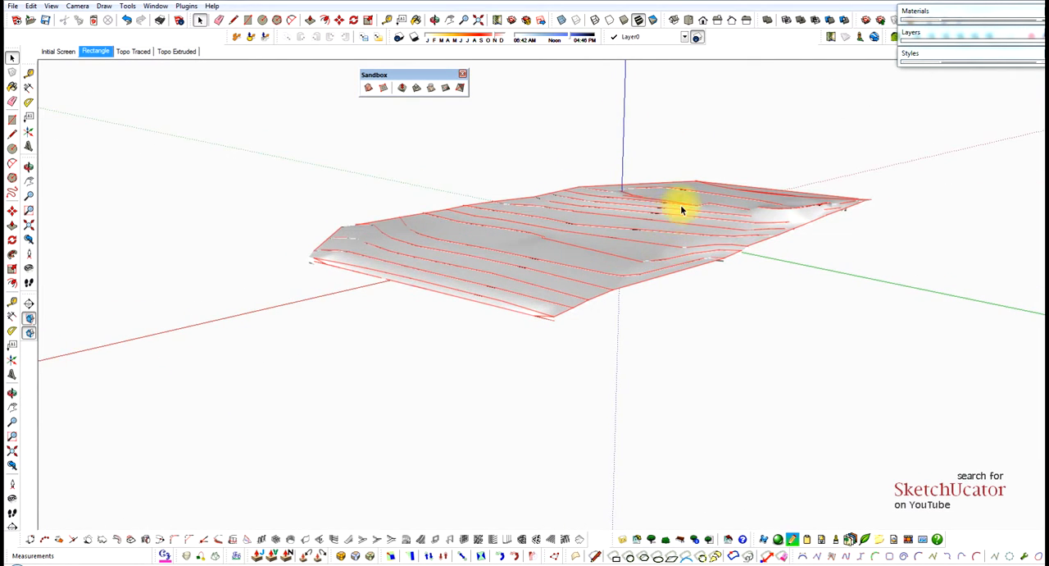
{"action": "middle_click_drag", "start_coordinate": [532, 309], "coordinate": [726, 333]}
{"action": "left_click", "coordinate": [625, 271]}
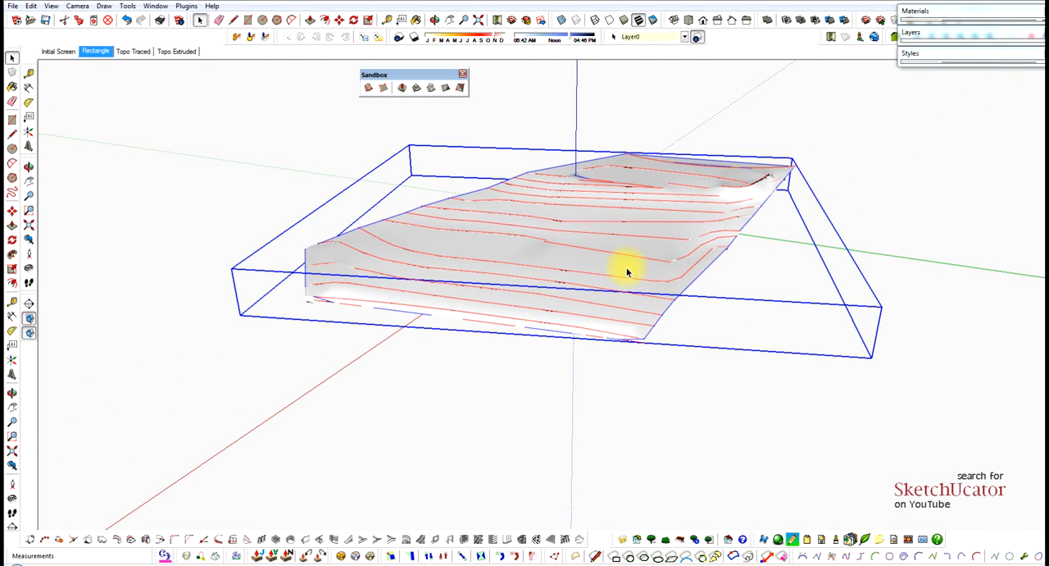
{"action": "left_click_drag", "start_coordinate": [631, 271], "coordinate": [962, 320]}
{"action": "scroll", "coordinate": [871, 291], "scroll_direction": "down", "scroll_amount": 3}
{"action": "scroll", "coordinate": [714, 281], "scroll_direction": "down", "scroll_amount": 2}
{"action": "key", "text": "space"}
{"action": "key", "text": "ctrl+z"}
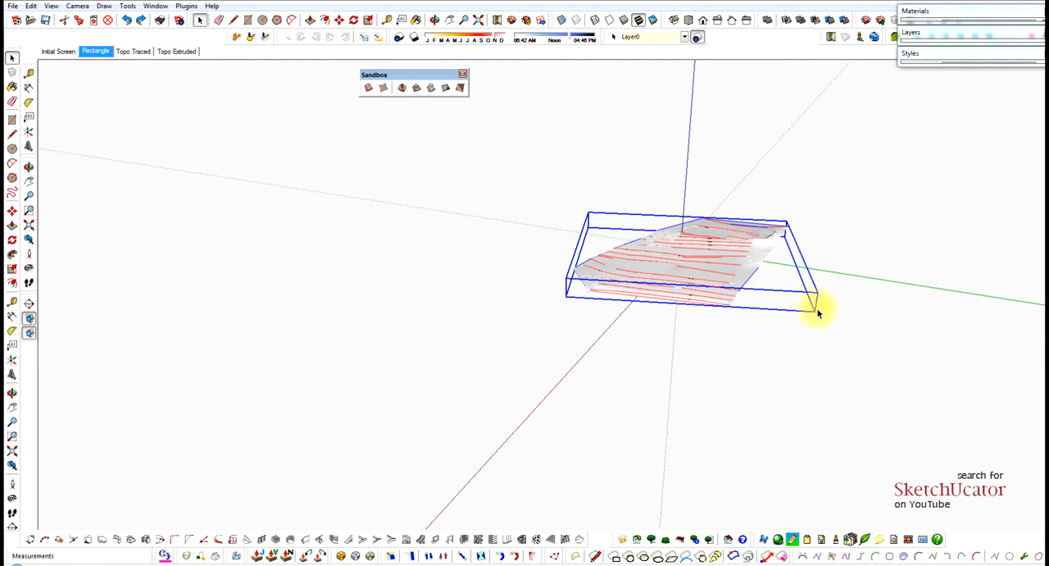
{"action": "scroll", "coordinate": [740, 273], "scroll_direction": "up", "scroll_amount": 5}
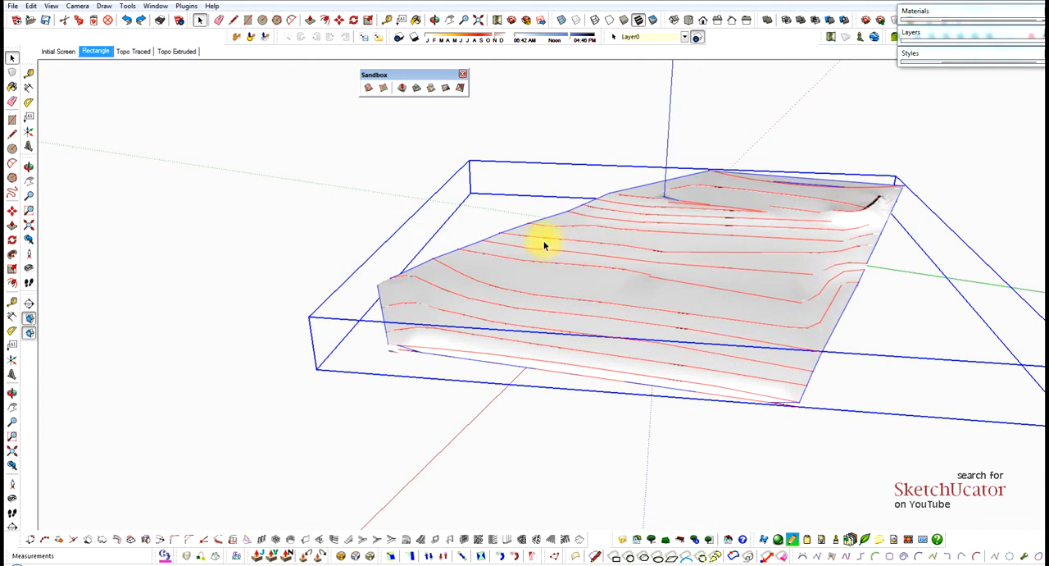
{"action": "middle_click_drag", "start_coordinate": [544, 245], "coordinate": [472, 238]}
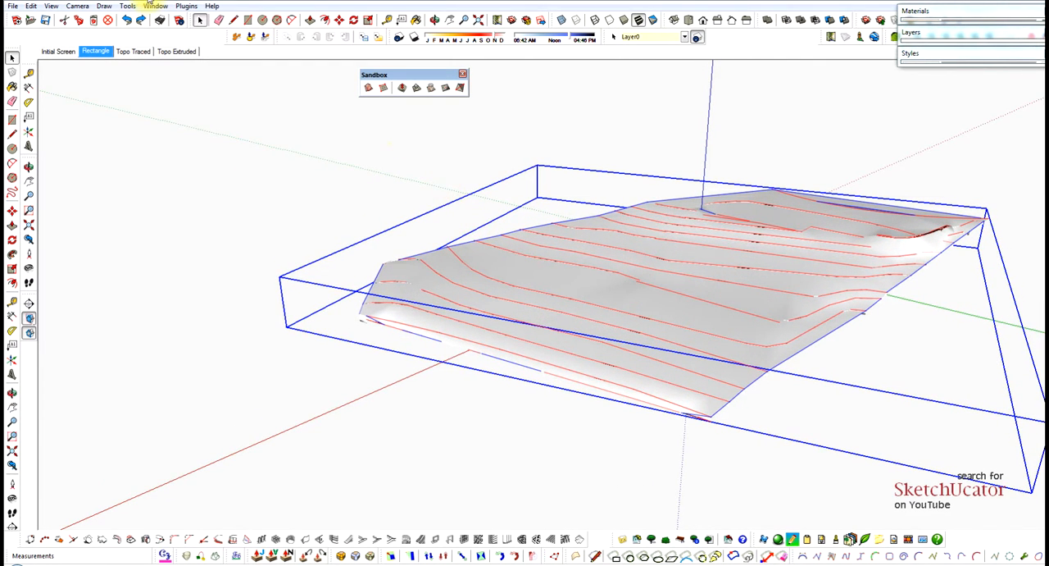
Turn on hidden geometry to display the terrain's triangulated mesh, including its lower corner.
{"action": "left_click", "coordinate": [52, 7]}
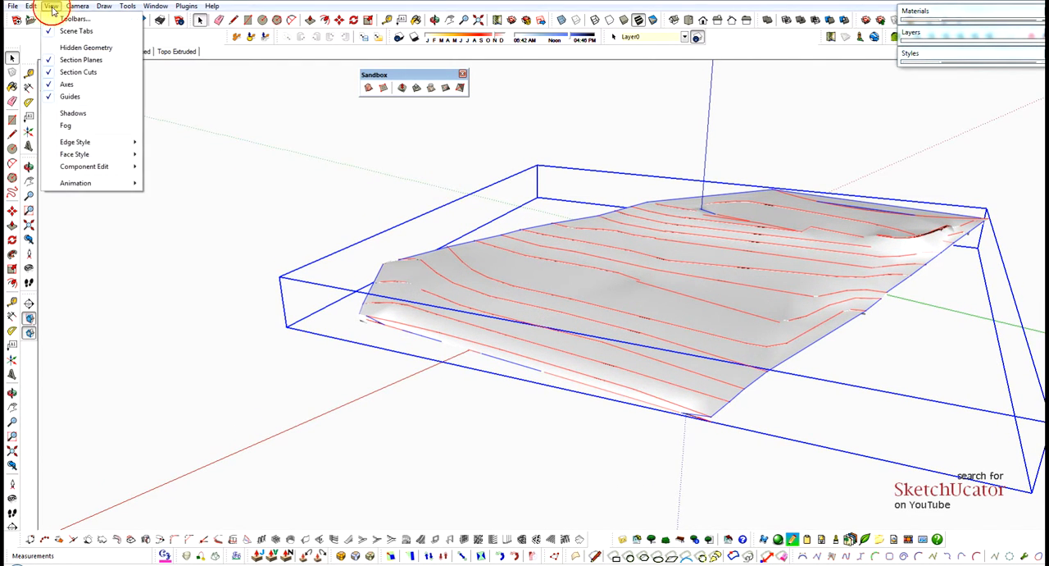
{"action": "left_click", "coordinate": [71, 47]}
{"action": "middle_click_drag", "start_coordinate": [563, 304], "coordinate": [710, 396]}
{"action": "scroll", "coordinate": [404, 299], "scroll_direction": "up", "scroll_amount": 3}
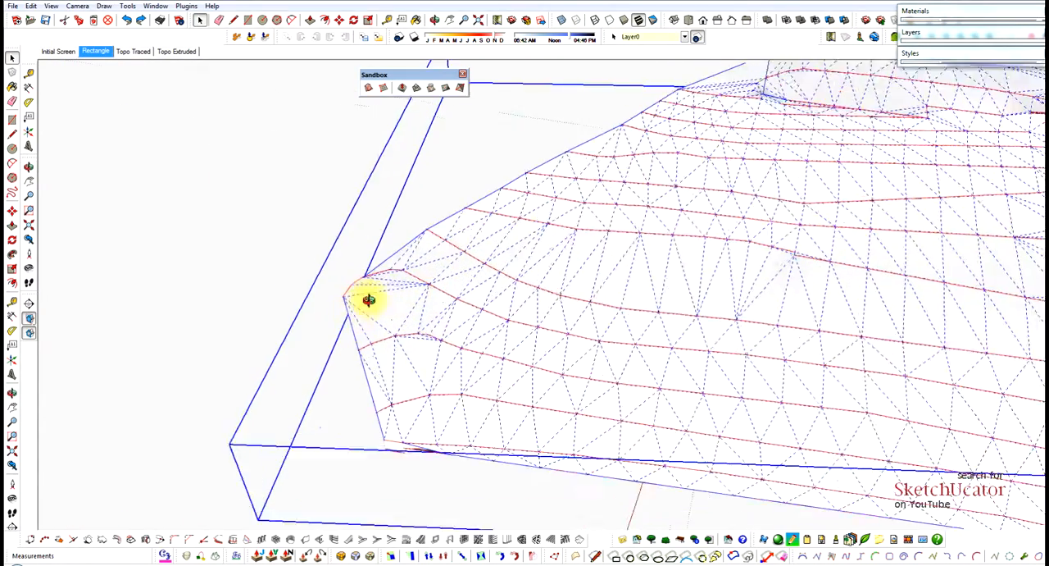
{"action": "middle_click_drag", "start_coordinate": [363, 297], "coordinate": [506, 256]}
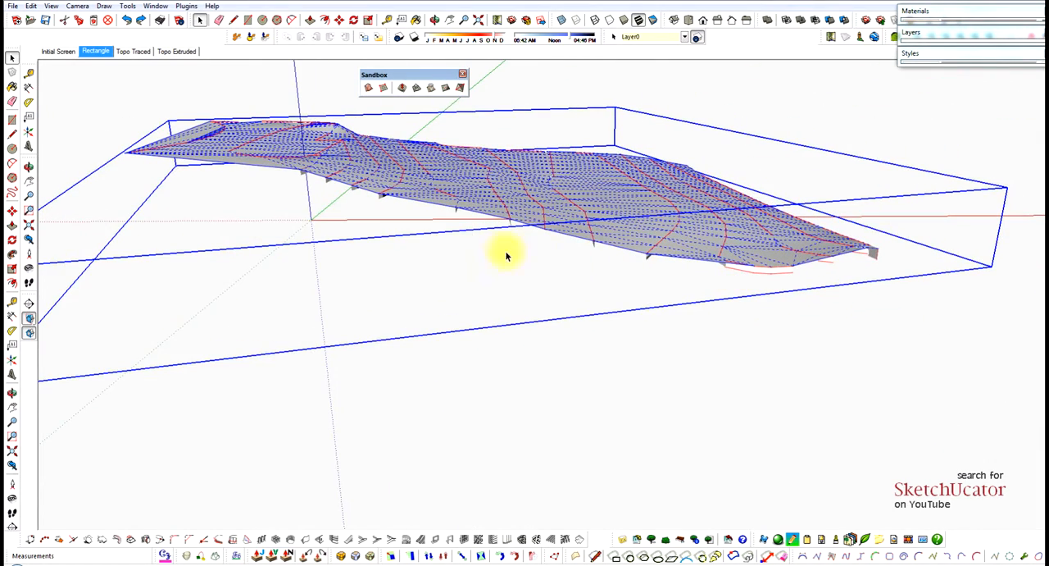
Open the terrain group for editing and delete the long outer face between the street curve and the straight boundary.
{"action": "scroll", "coordinate": [229, 203], "scroll_direction": "down", "scroll_amount": 5}
{"action": "mouse_move", "coordinate": [206, 188]}
{"action": "middle_mouse_down"}
{"action": "mouse_move", "coordinate": [328, 180]}
{"action": "mouse_move", "coordinate": [158, 219]}
{"action": "middle_mouse_up"}
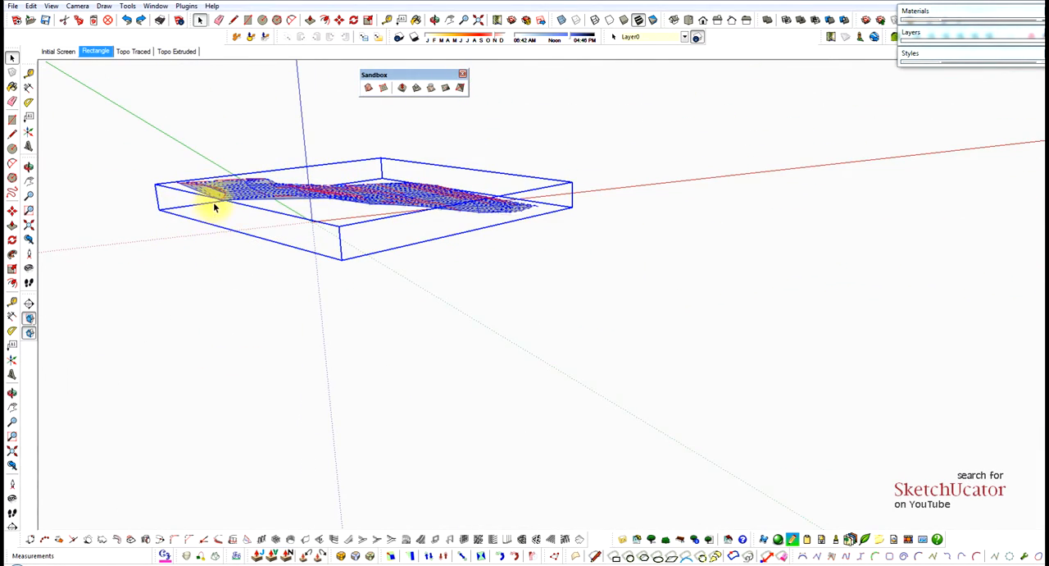
{"action": "scroll", "coordinate": [215, 208], "scroll_direction": "up", "scroll_amount": 5}
{"action": "scroll", "coordinate": [216, 205], "scroll_direction": "down", "scroll_amount": 2}
{"action": "middle_click_drag", "start_coordinate": [216, 206], "coordinate": [637, 305]}
{"action": "scroll", "coordinate": [593, 335], "scroll_direction": "up", "scroll_amount": 4}
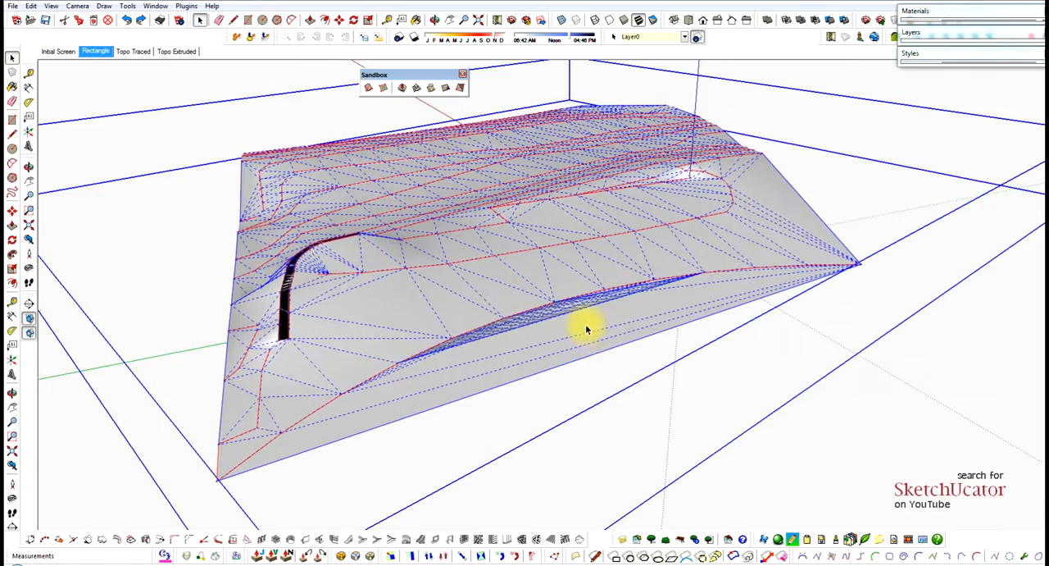
{"action": "middle_click_drag", "start_coordinate": [587, 329], "coordinate": [657, 317]}
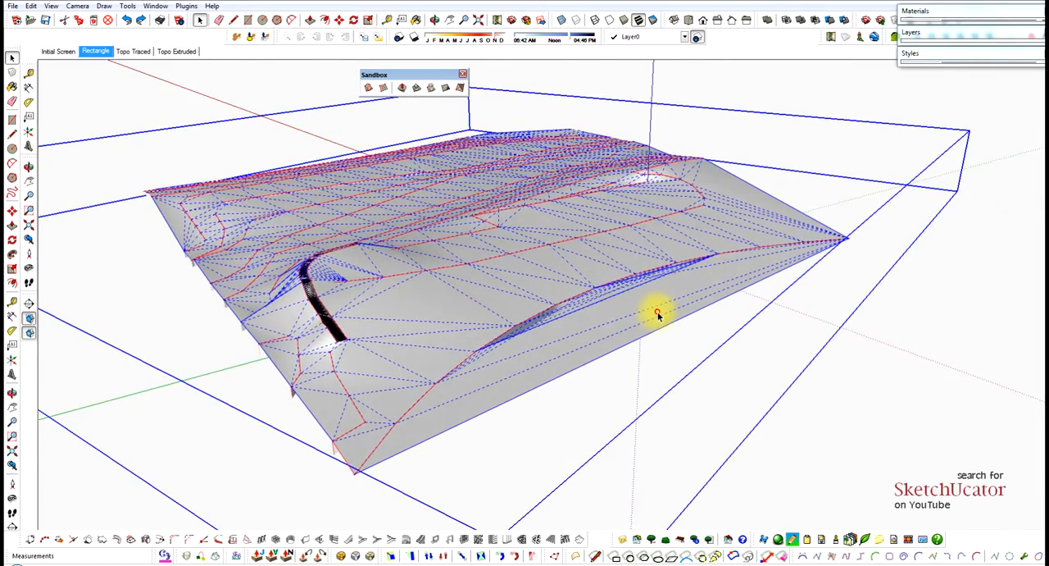
{"action": "left_click", "coordinate": [658, 315]}
{"action": "left_click", "coordinate": [661, 312]}
{"action": "left_click", "coordinate": [661, 320]}
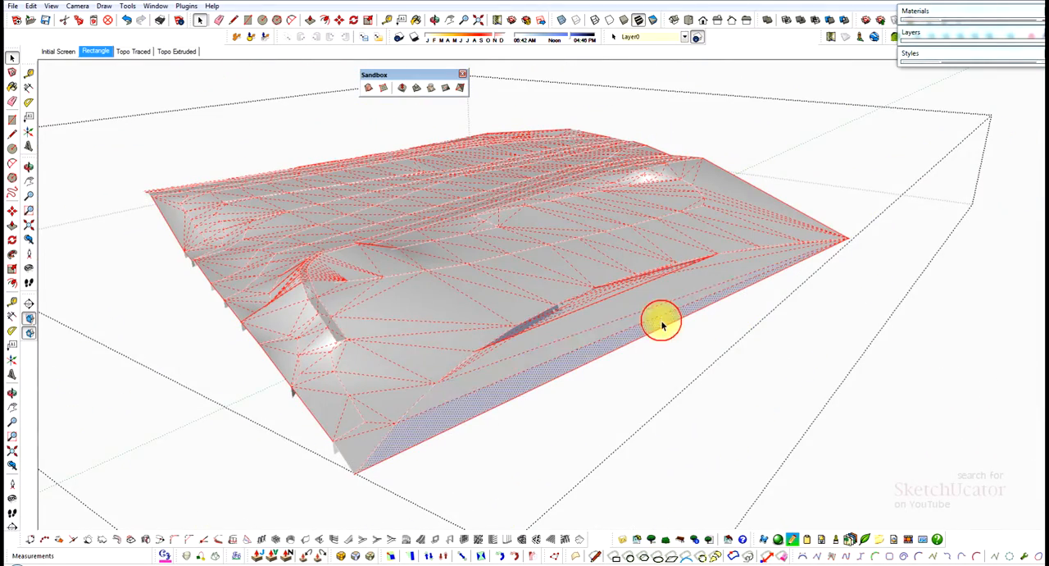
{"action": "key", "text": "Delete"}
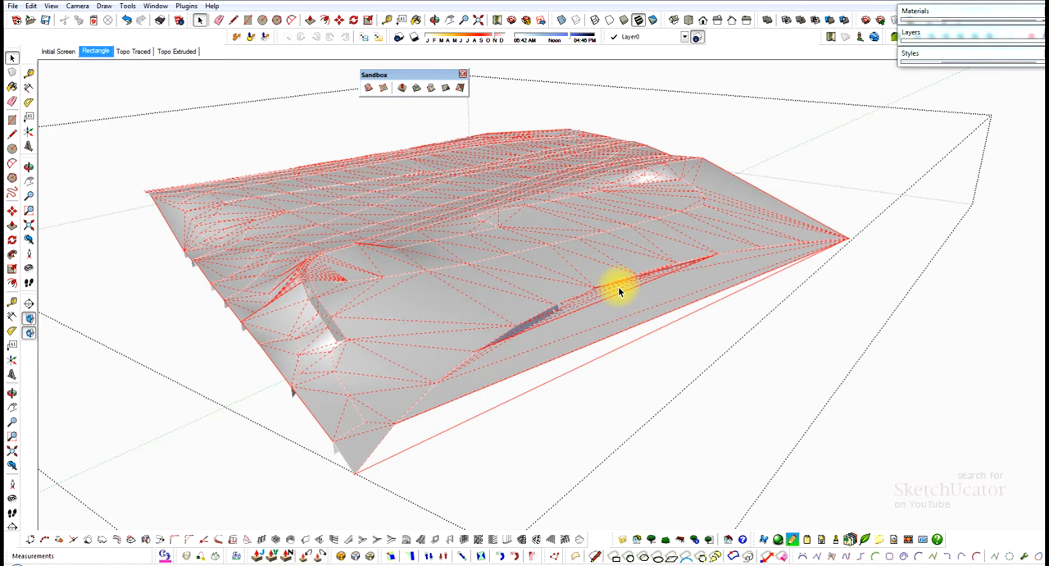
Erase the straight boundary edges and the excess mesh triangles outside the middle of the street curve.
{"action": "key", "text": "e"}
{"action": "left_click_drag", "start_coordinate": [623, 283], "coordinate": [637, 331]}
{"action": "left_click", "coordinate": [635, 334]}
{"action": "scroll", "coordinate": [599, 293], "scroll_direction": "up", "scroll_amount": 3}
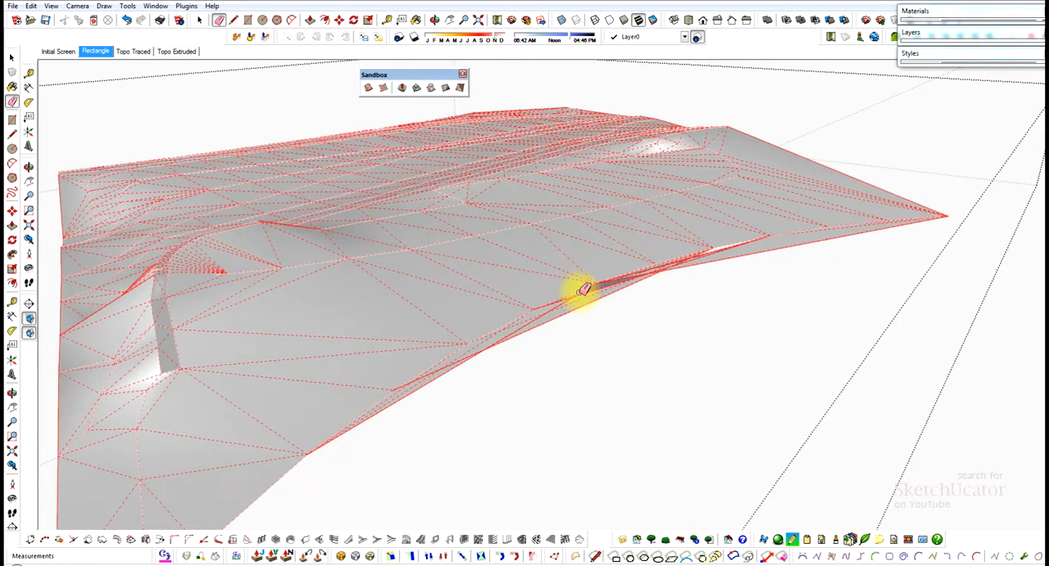
{"action": "scroll", "coordinate": [534, 324], "scroll_direction": "up", "scroll_amount": 3}
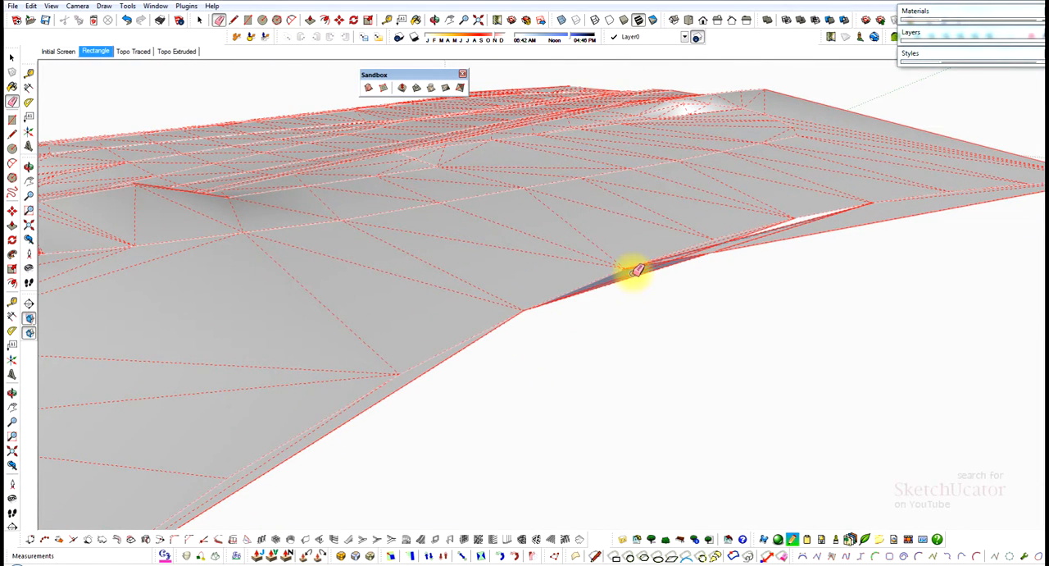
{"action": "scroll", "coordinate": [669, 263], "scroll_direction": "up", "scroll_amount": 3}
{"action": "left_click_drag", "start_coordinate": [630, 273], "coordinate": [687, 283]}
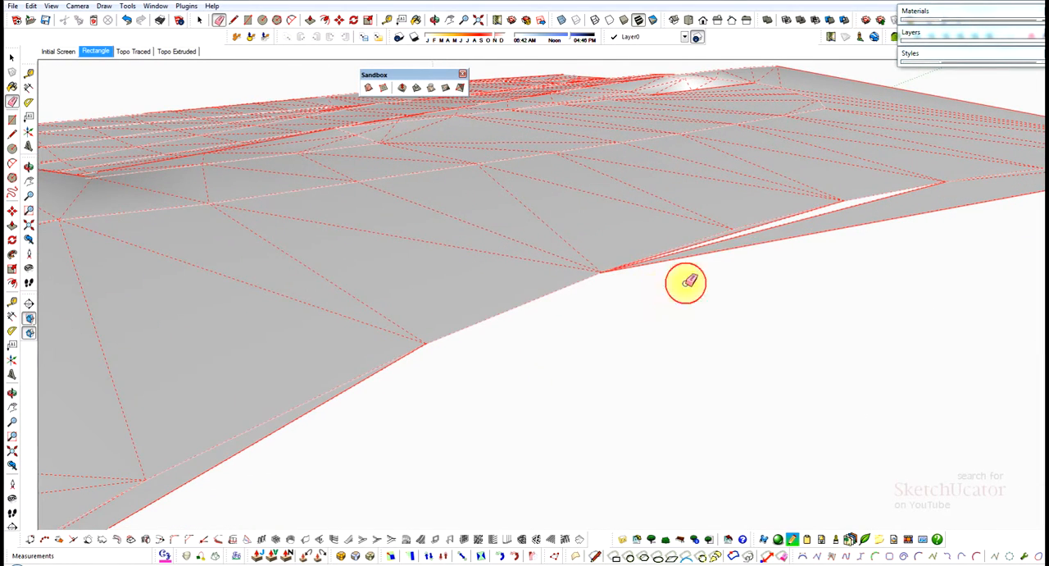
Erase the outer boundary edge and leftover sliver faces where the street curve nears the far corner.
{"action": "scroll", "coordinate": [637, 266], "scroll_direction": "down", "scroll_amount": 1}
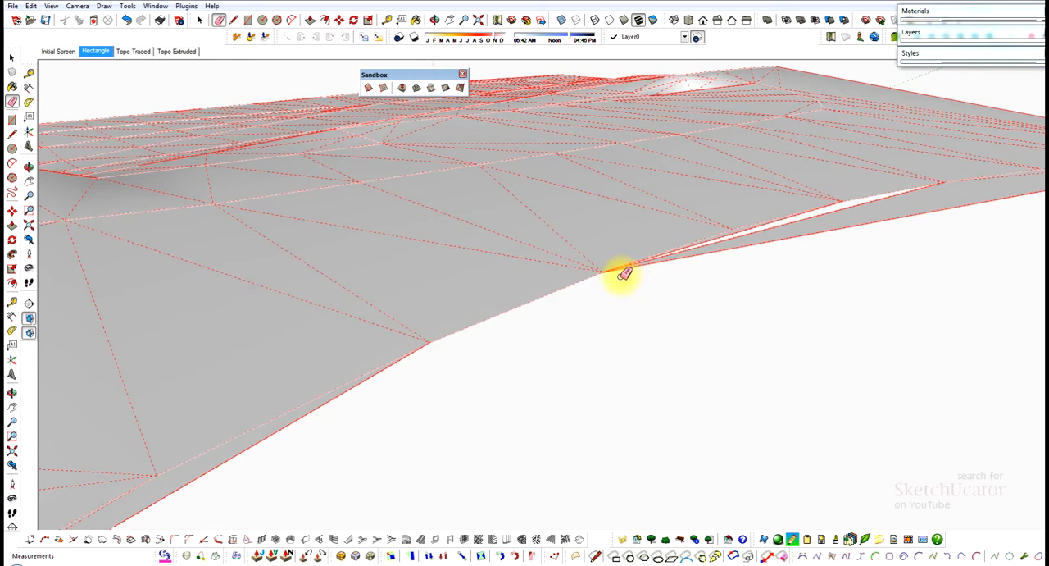
{"action": "scroll", "coordinate": [618, 237], "scroll_direction": "down", "scroll_amount": 1}
{"action": "mouse_move", "coordinate": [618, 237]}
{"action": "middle_mouse_down"}
{"action": "mouse_move", "coordinate": [703, 174]}
{"action": "mouse_move", "coordinate": [759, 178]}
{"action": "mouse_move", "coordinate": [771, 213]}
{"action": "mouse_move", "coordinate": [831, 200]}
{"action": "middle_mouse_up"}
{"action": "key", "text": "e"}
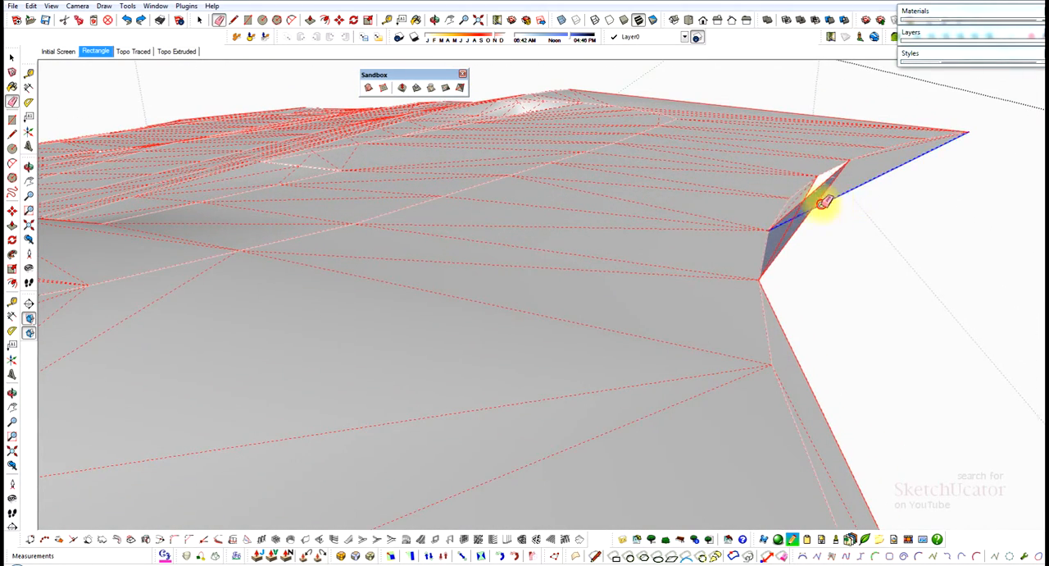
{"action": "left_click", "coordinate": [824, 203]}
{"action": "left_click", "coordinate": [799, 214]}
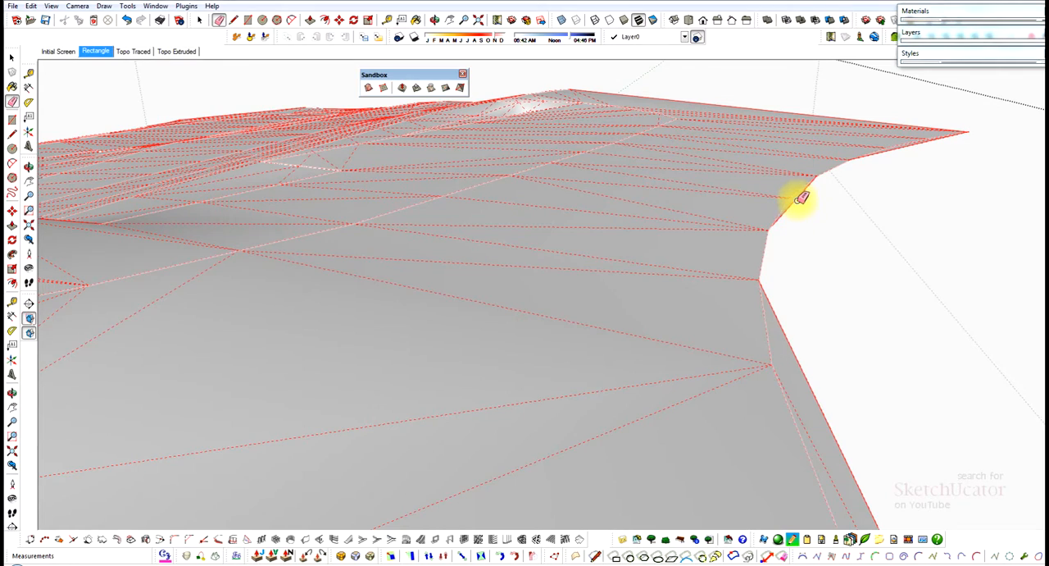
{"action": "left_click", "coordinate": [800, 199]}
Erase the last sliver triangles at both ends of the street side so the mesh follows the street curve.
{"action": "mouse_move", "coordinate": [811, 279]}
{"action": "middle_mouse_down"}
{"action": "mouse_move", "coordinate": [740, 210]}
{"action": "mouse_move", "coordinate": [871, 173]}
{"action": "mouse_move", "coordinate": [843, 228]}
{"action": "middle_mouse_up"}
{"action": "scroll", "coordinate": [965, 101], "scroll_direction": "up", "scroll_amount": 5}
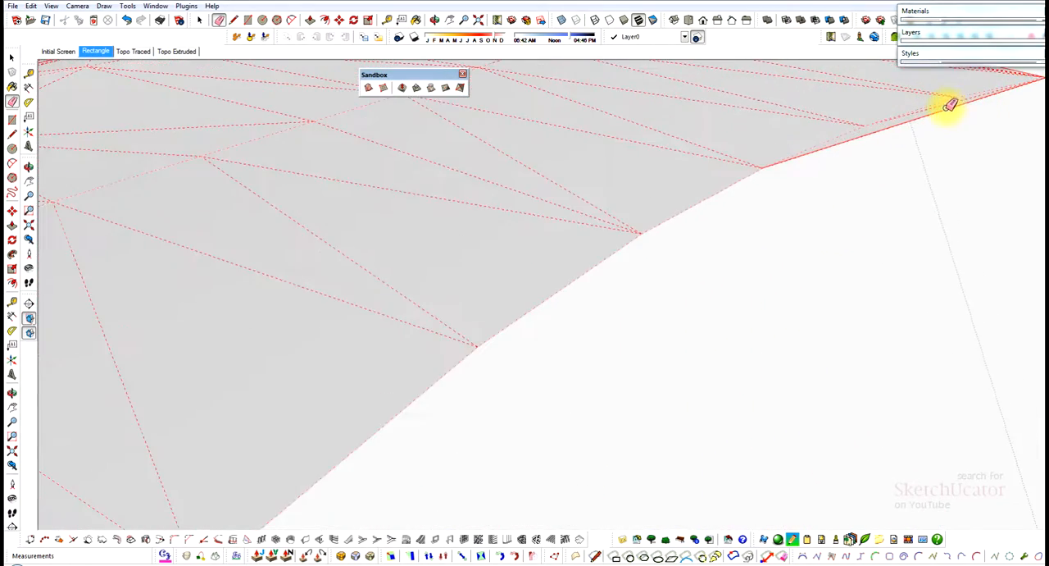
{"action": "left_click", "coordinate": [964, 99]}
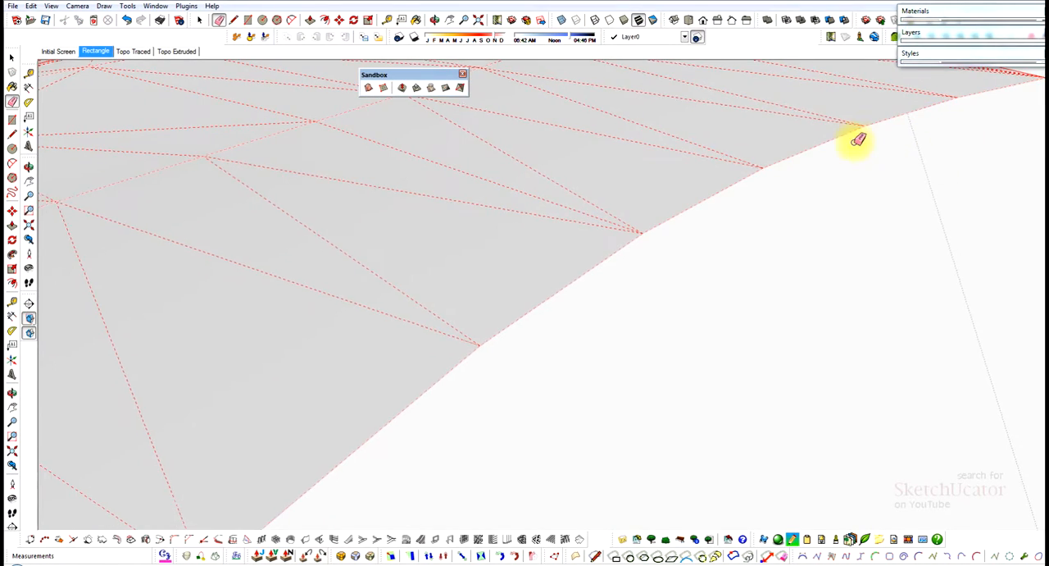
{"action": "scroll", "coordinate": [820, 137], "scroll_direction": "down", "scroll_amount": 4}
{"action": "scroll", "coordinate": [667, 171], "scroll_direction": "down", "scroll_amount": 4}
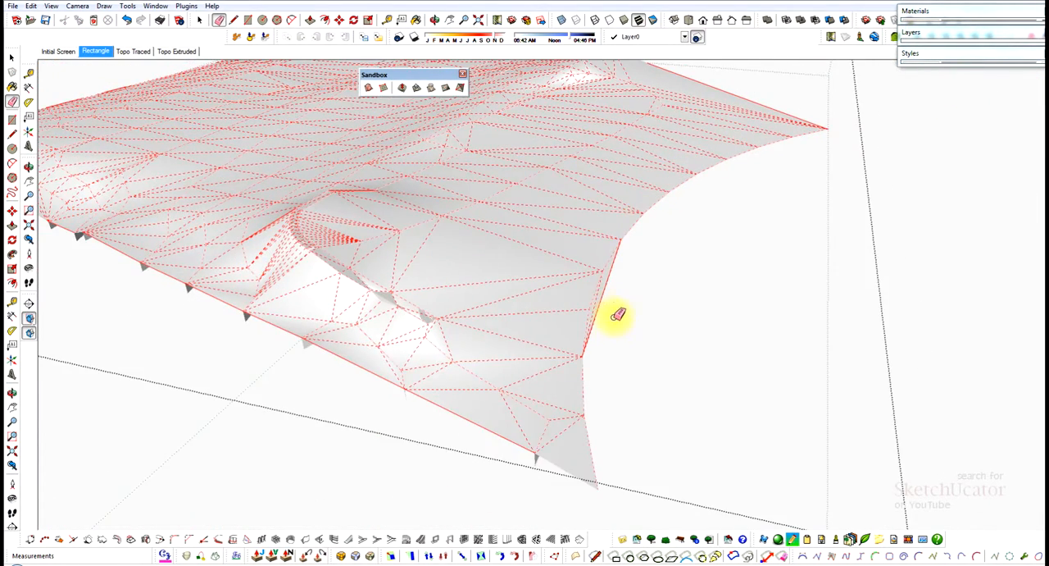
{"action": "scroll", "coordinate": [611, 299], "scroll_direction": "up", "scroll_amount": 1}
{"action": "left_click", "coordinate": [600, 298]}
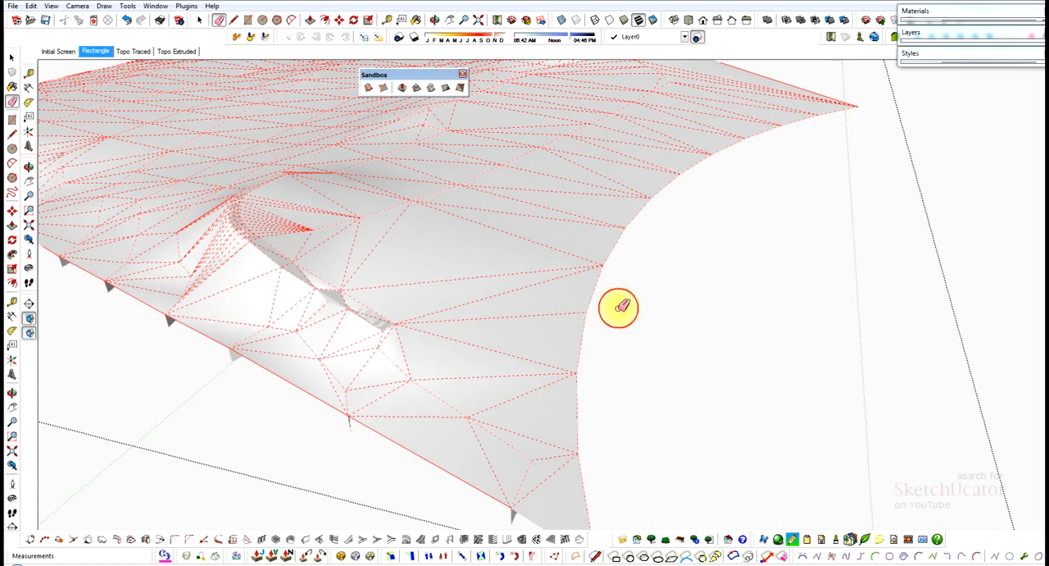
{"action": "mouse_move", "coordinate": [616, 308]}
{"action": "middle_mouse_down"}
{"action": "mouse_move", "coordinate": [599, 276]}
{"action": "mouse_move", "coordinate": [530, 382]}
{"action": "mouse_move", "coordinate": [580, 305]}
{"action": "mouse_move", "coordinate": [660, 265]}
{"action": "mouse_move", "coordinate": [618, 335]}
{"action": "mouse_move", "coordinate": [708, 122]}
{"action": "middle_mouse_up"}
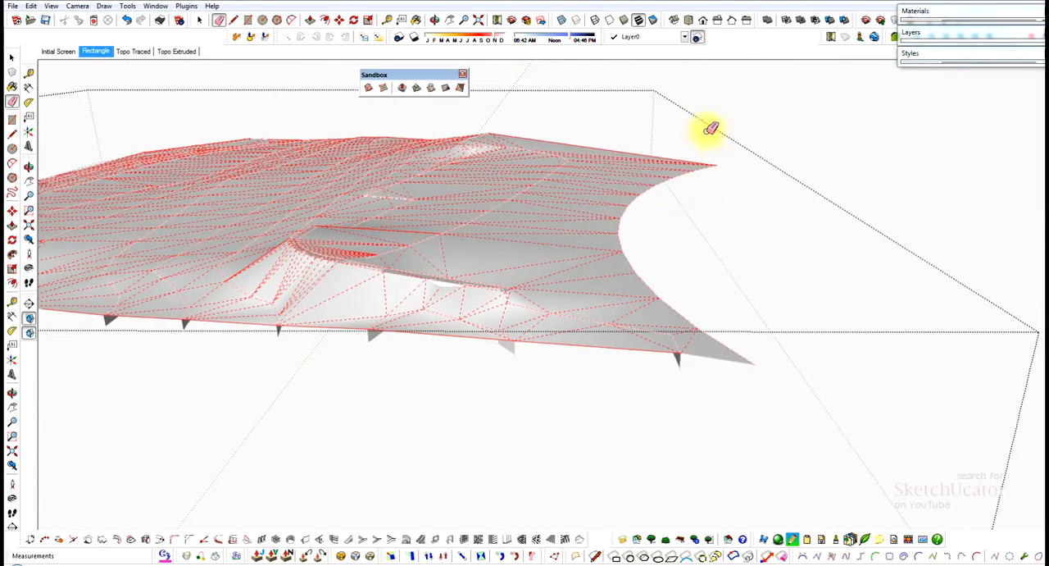
Check the trimmed mesh around the retaining wall and side boundary, and close the terrain group.
{"action": "scroll", "coordinate": [508, 254], "scroll_direction": "down", "scroll_amount": 2}
{"action": "mouse_move", "coordinate": [508, 254]}
{"action": "middle_mouse_down"}
{"action": "mouse_move", "coordinate": [503, 326]}
{"action": "mouse_move", "coordinate": [546, 368]}
{"action": "mouse_move", "coordinate": [702, 375]}
{"action": "mouse_move", "coordinate": [769, 358]}
{"action": "middle_mouse_up"}
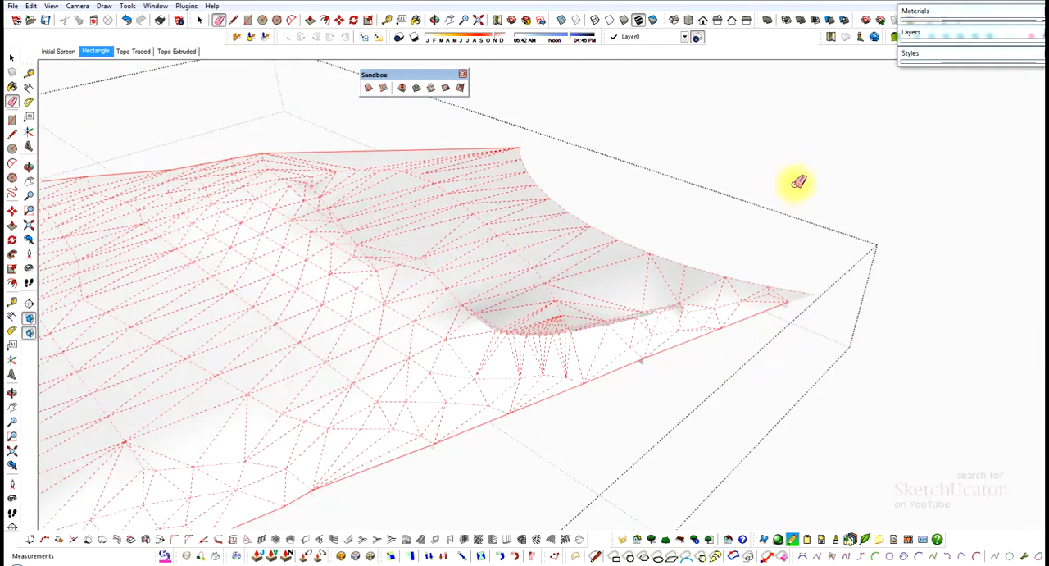
{"action": "key", "text": "space"}
{"action": "mouse_move", "coordinate": [399, 324]}
{"action": "middle_mouse_down"}
{"action": "mouse_move", "coordinate": [417, 305]}
{"action": "mouse_move", "coordinate": [607, 331]}
{"action": "middle_mouse_up"}
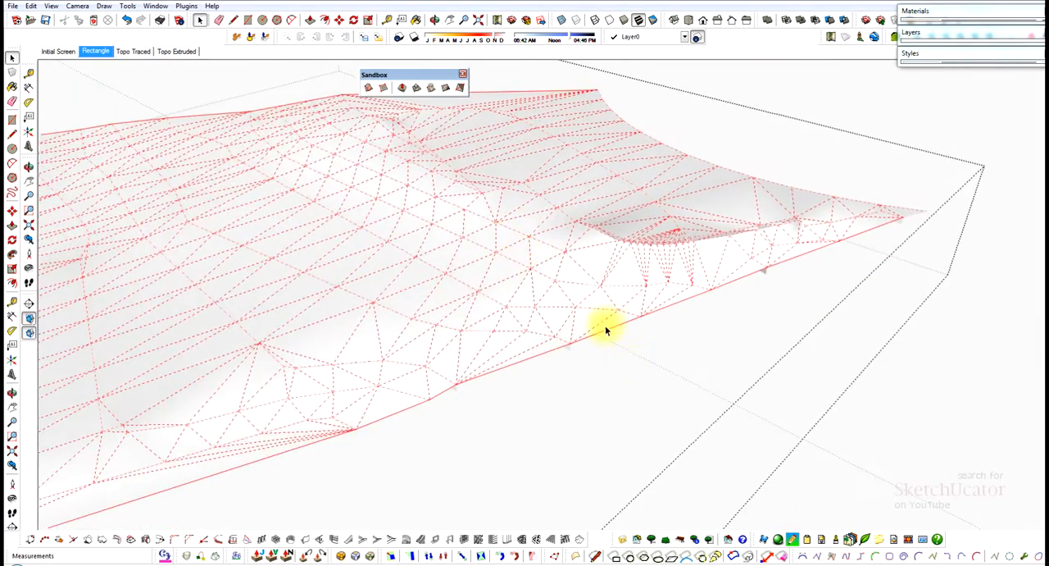
{"action": "scroll", "coordinate": [626, 286], "scroll_direction": "down", "scroll_amount": 10}
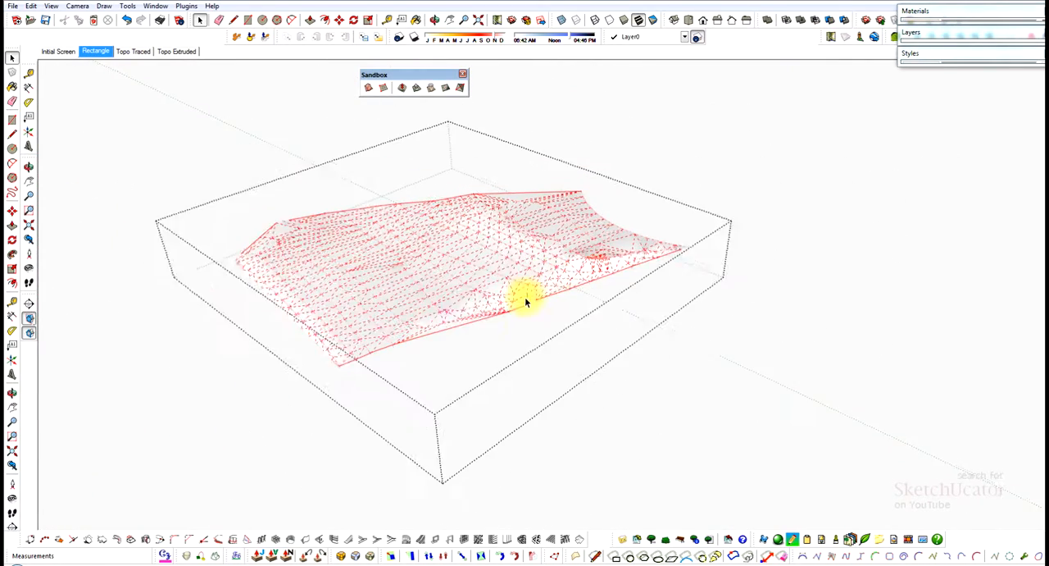
{"action": "left_click", "coordinate": [528, 402]}
{"action": "middle_click_drag", "start_coordinate": [528, 402], "coordinate": [523, 377]}
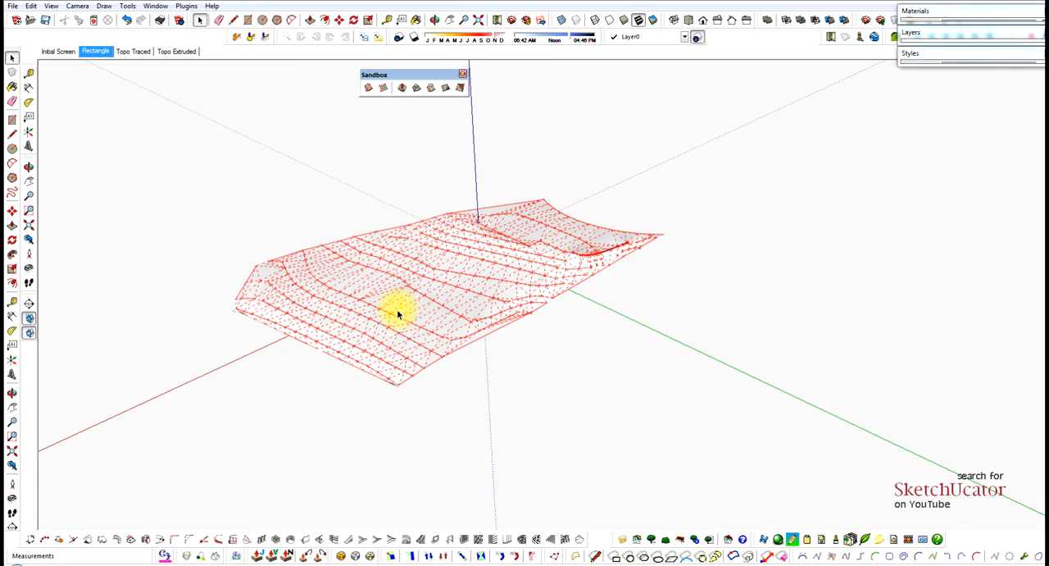
Drape the building footprint face from the raised site plan onto the terrain mesh group.
{"action": "scroll", "coordinate": [396, 314], "scroll_direction": "up", "scroll_amount": 5}
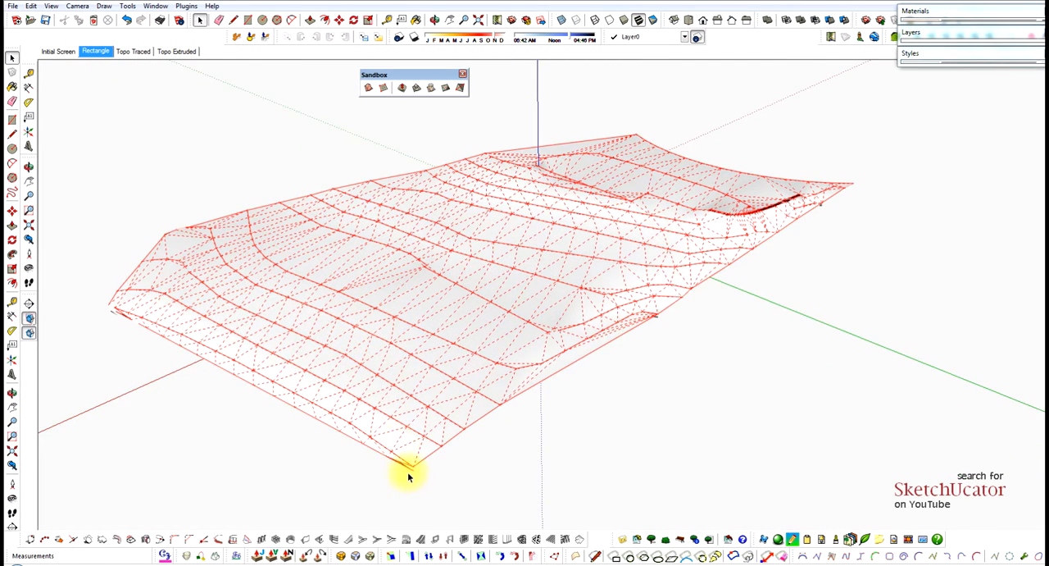
{"action": "middle_click_drag", "start_coordinate": [408, 473], "coordinate": [414, 407]}
{"action": "scroll", "coordinate": [414, 407], "scroll_direction": "down", "scroll_amount": 9}
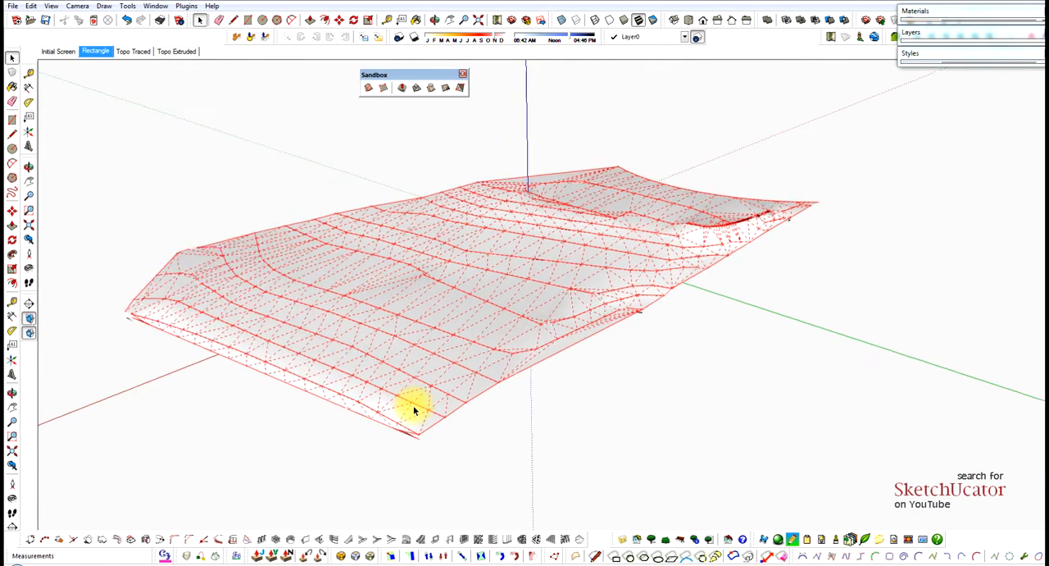
{"action": "scroll", "coordinate": [379, 287], "scroll_direction": "down", "scroll_amount": 4}
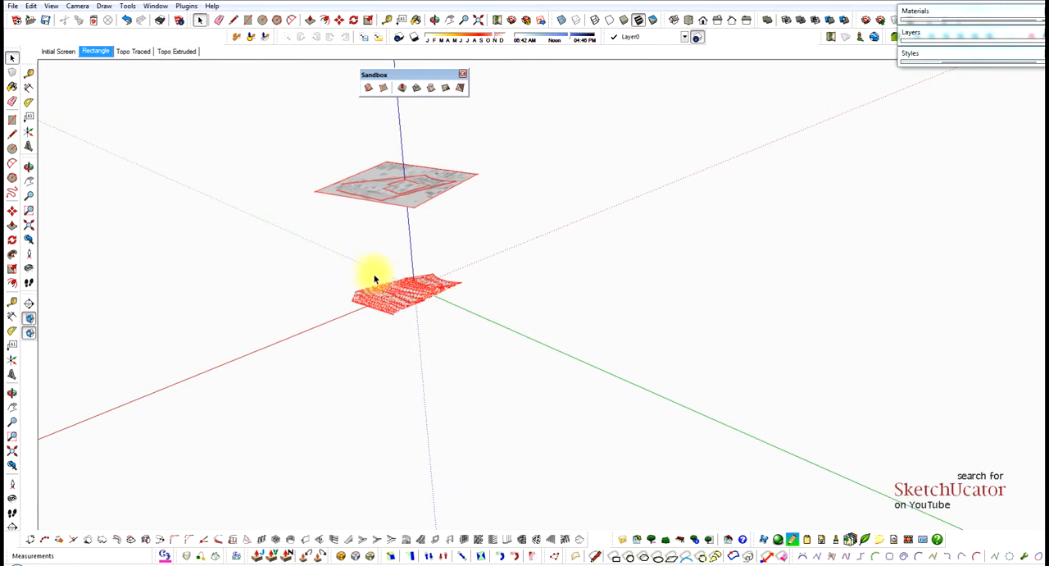
{"action": "scroll", "coordinate": [410, 209], "scroll_direction": "up", "scroll_amount": 3}
{"action": "scroll", "coordinate": [412, 212], "scroll_direction": "up", "scroll_amount": 1}
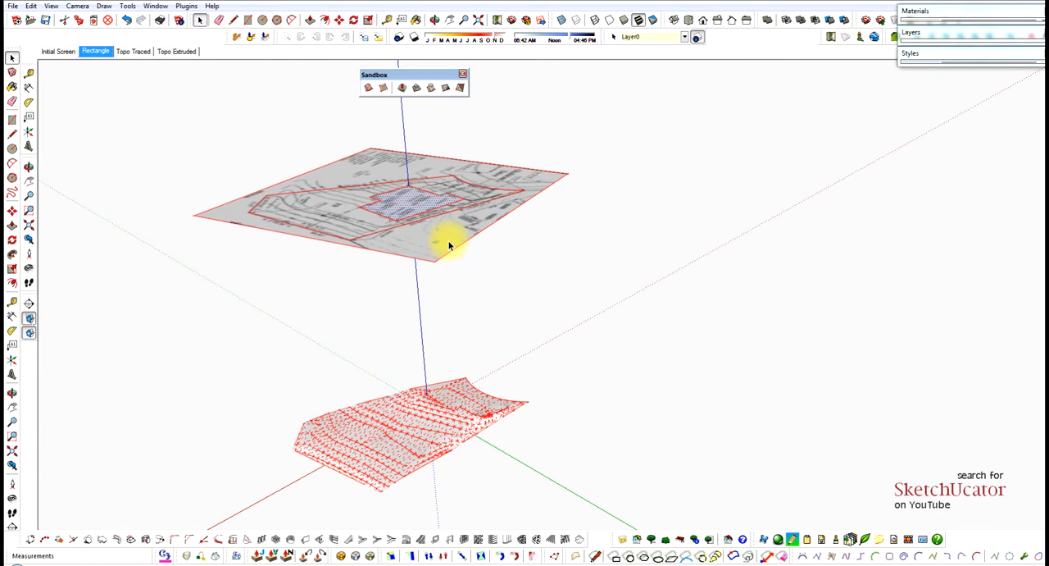
{"action": "left_click", "coordinate": [432, 88]}
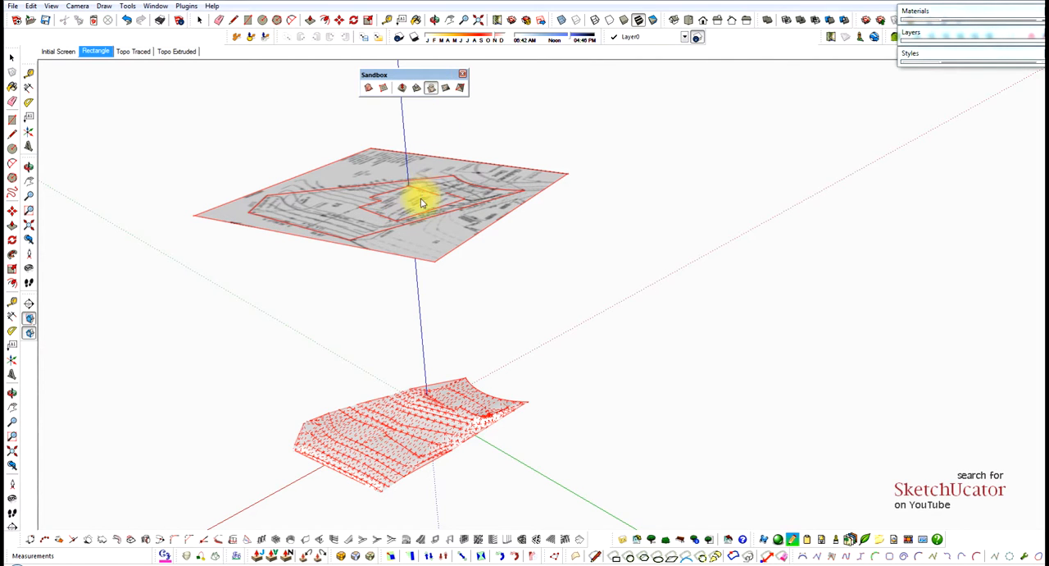
{"action": "left_click", "coordinate": [426, 407]}
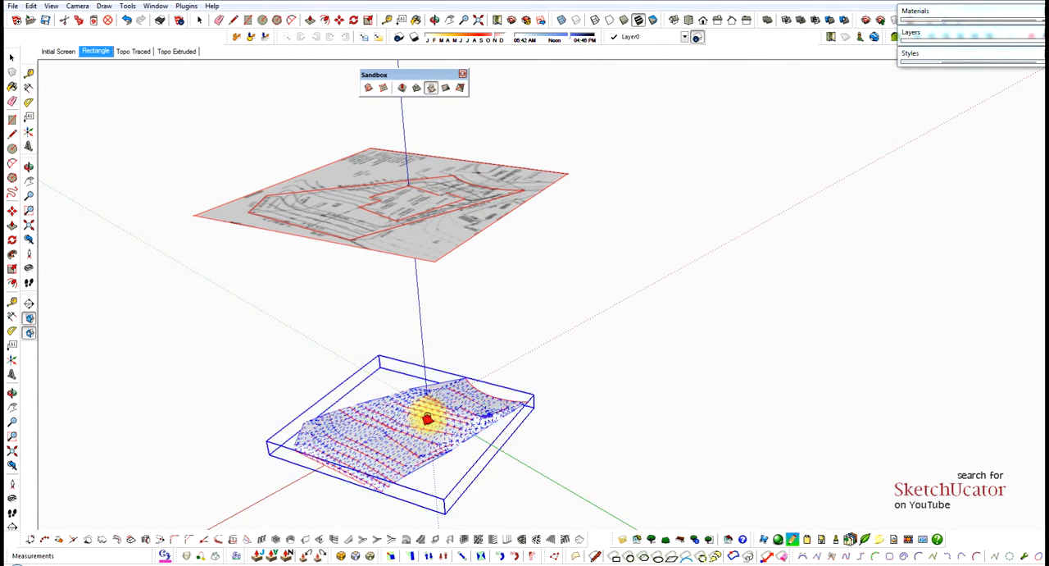
{"action": "left_click", "coordinate": [474, 457]}
Examine the draped building outline on the terrain and the mesh around the retaining wall.
{"action": "scroll", "coordinate": [401, 442], "scroll_direction": "up", "scroll_amount": 4}
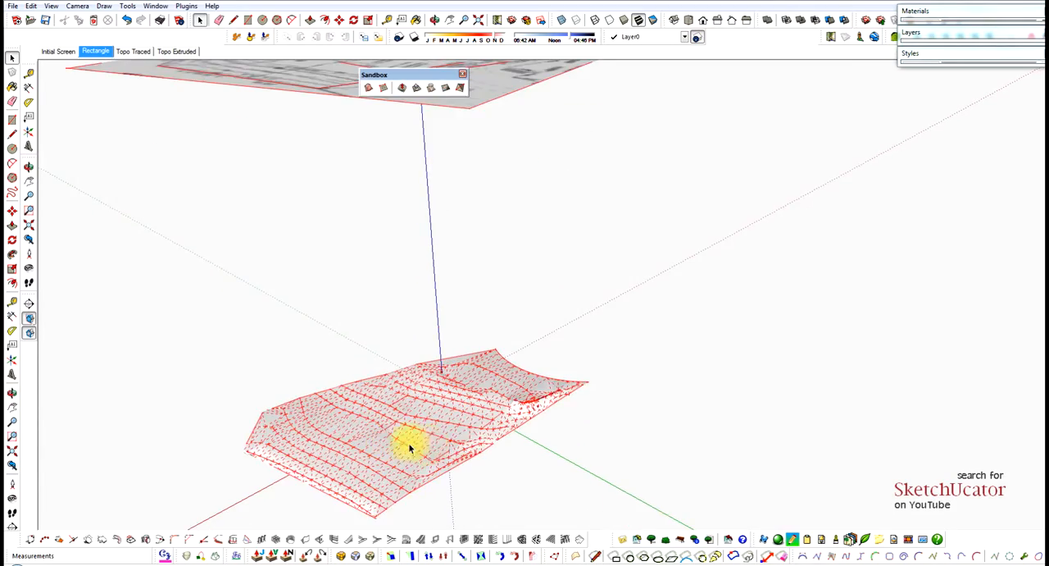
{"action": "scroll", "coordinate": [393, 426], "scroll_direction": "up", "scroll_amount": 3}
{"action": "middle_click_drag", "start_coordinate": [394, 416], "coordinate": [702, 434]}
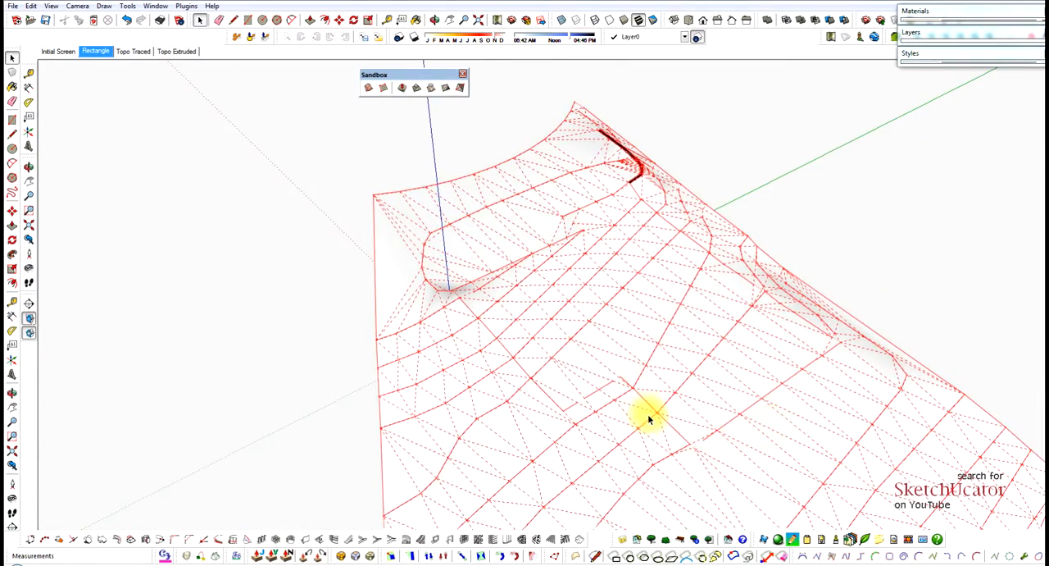
{"action": "middle_click_drag", "start_coordinate": [648, 414], "coordinate": [613, 368]}
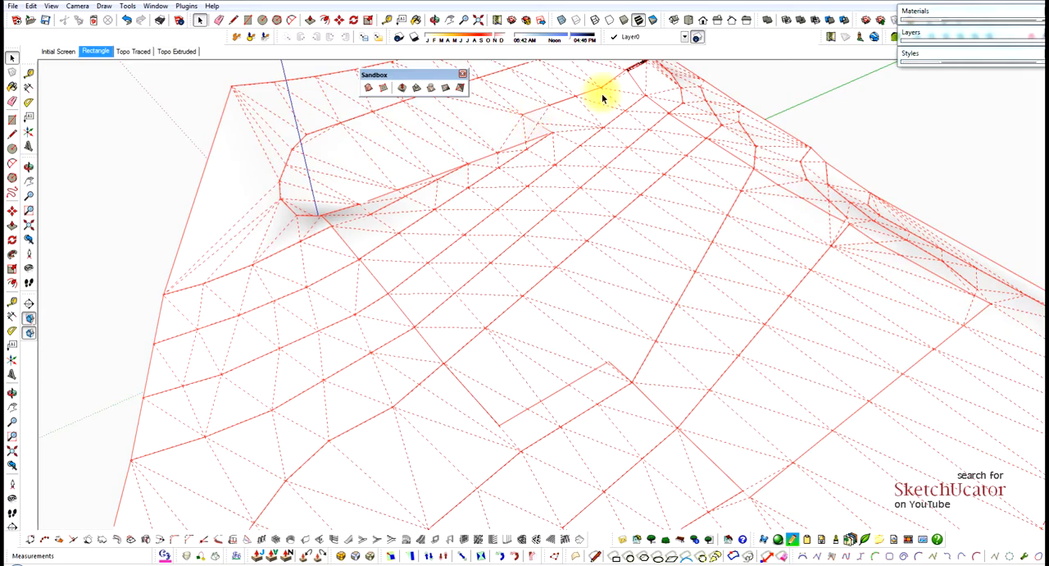
{"action": "middle_click_drag", "start_coordinate": [859, 236], "coordinate": [584, 275]}
{"action": "scroll", "coordinate": [584, 275], "scroll_direction": "up", "scroll_amount": 6}
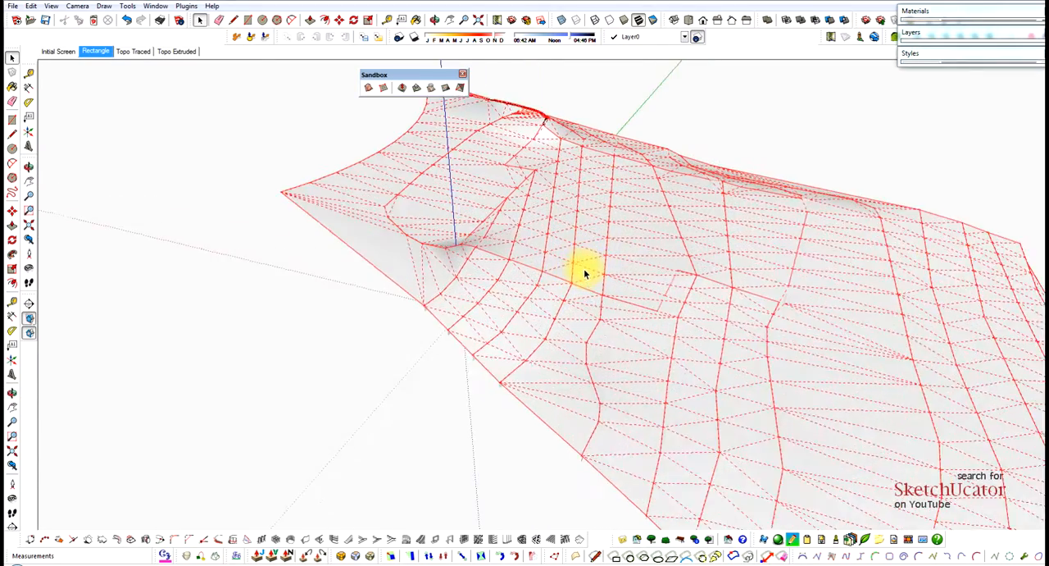
{"action": "middle_click_drag", "start_coordinate": [477, 244], "coordinate": [566, 218]}
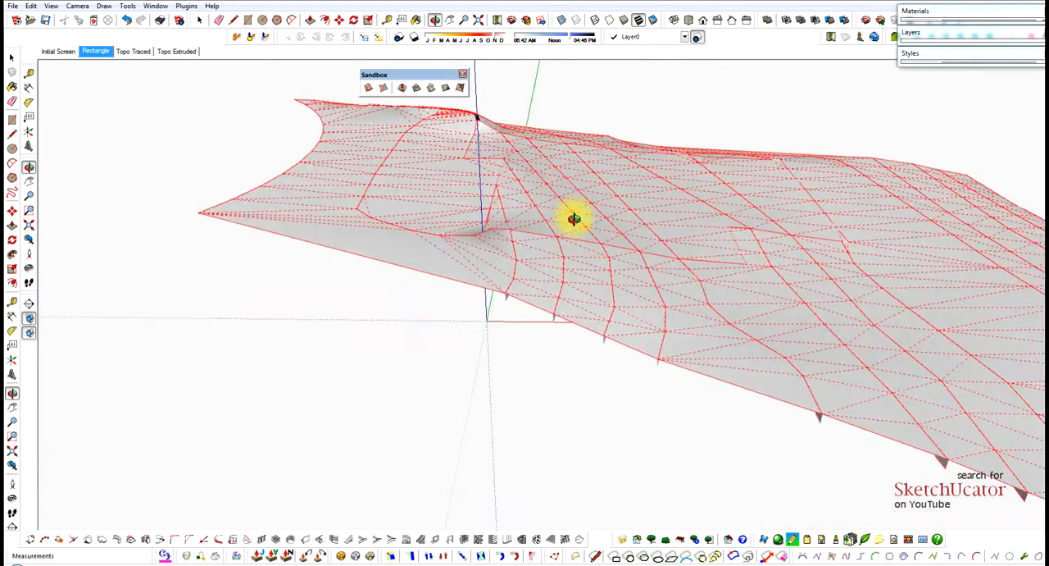
{"action": "middle_click_drag", "start_coordinate": [471, 216], "coordinate": [674, 225]}
{"action": "middle_click_drag", "start_coordinate": [256, 246], "coordinate": [666, 263]}
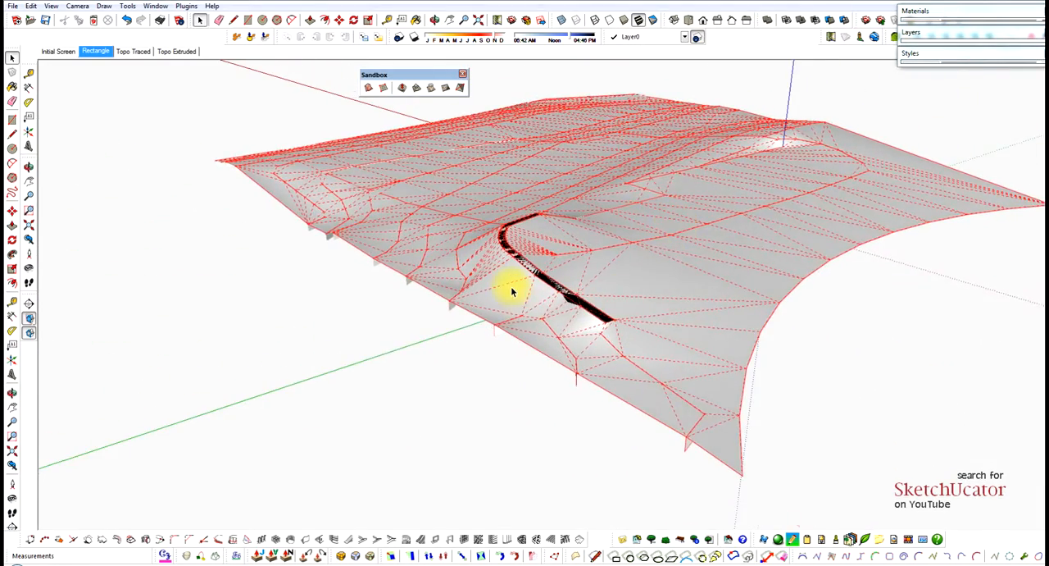
Erase the triangulation edges sloping across the lower side of the retaining wall to expose the wall's base.
{"action": "scroll", "coordinate": [512, 290], "scroll_direction": "up", "scroll_amount": 4}
{"action": "middle_click_drag", "start_coordinate": [511, 287], "coordinate": [648, 295]}
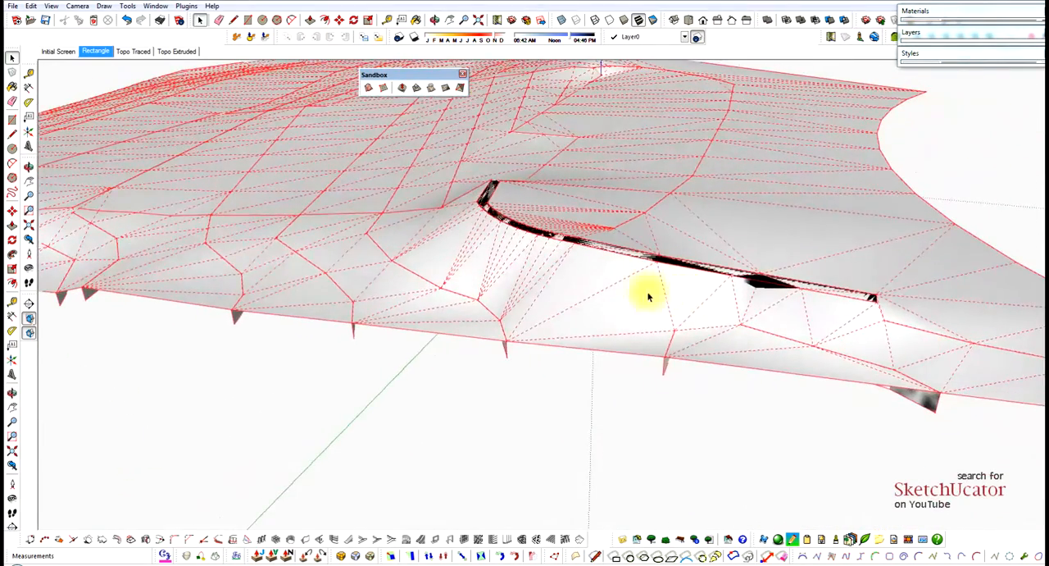
{"action": "scroll", "coordinate": [594, 290], "scroll_direction": "up", "scroll_amount": 2}
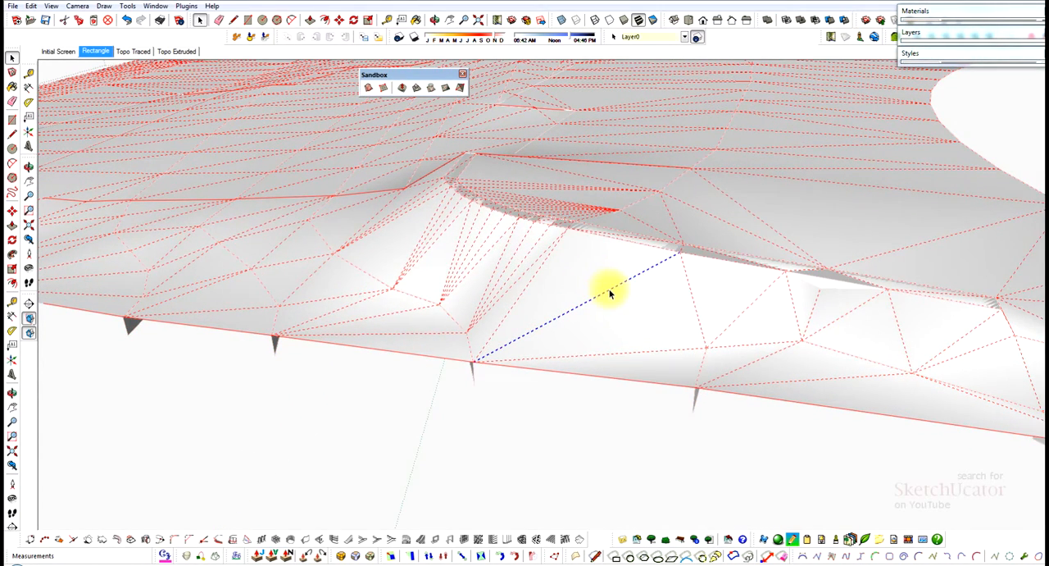
{"action": "left_click", "coordinate": [609, 292]}
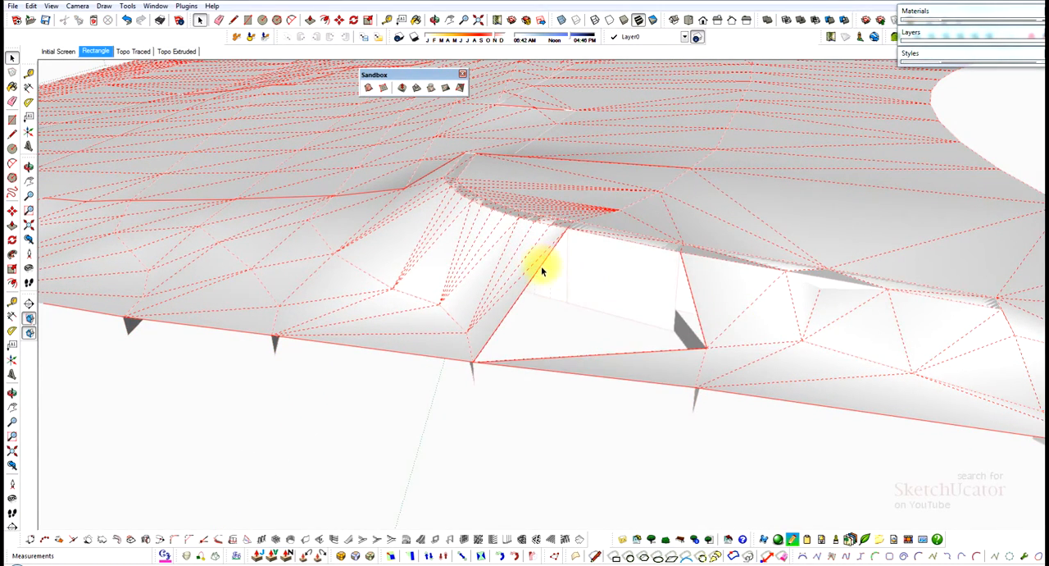
{"action": "left_click", "coordinate": [522, 275]}
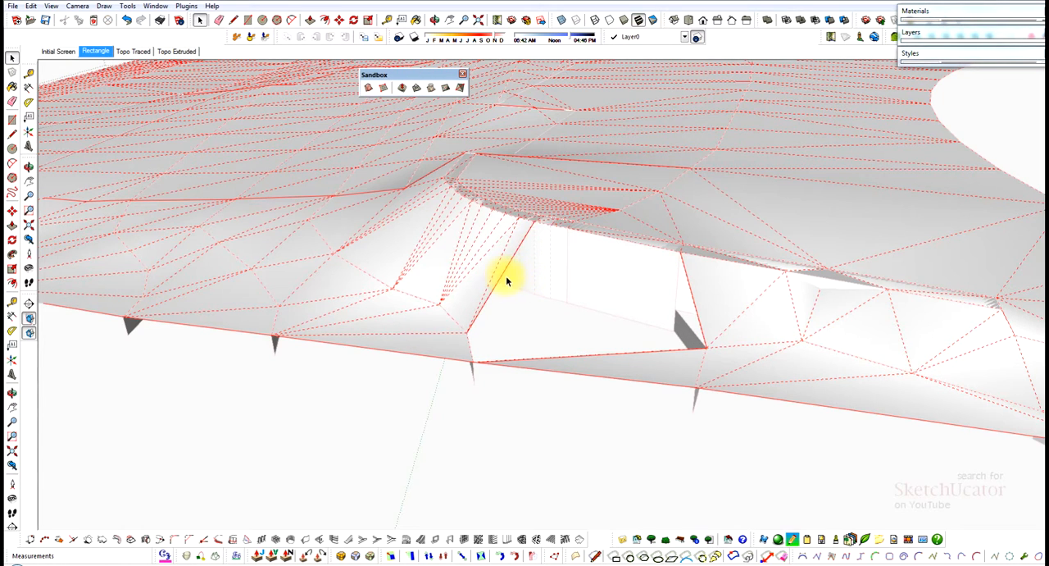
{"action": "left_click", "coordinate": [489, 279]}
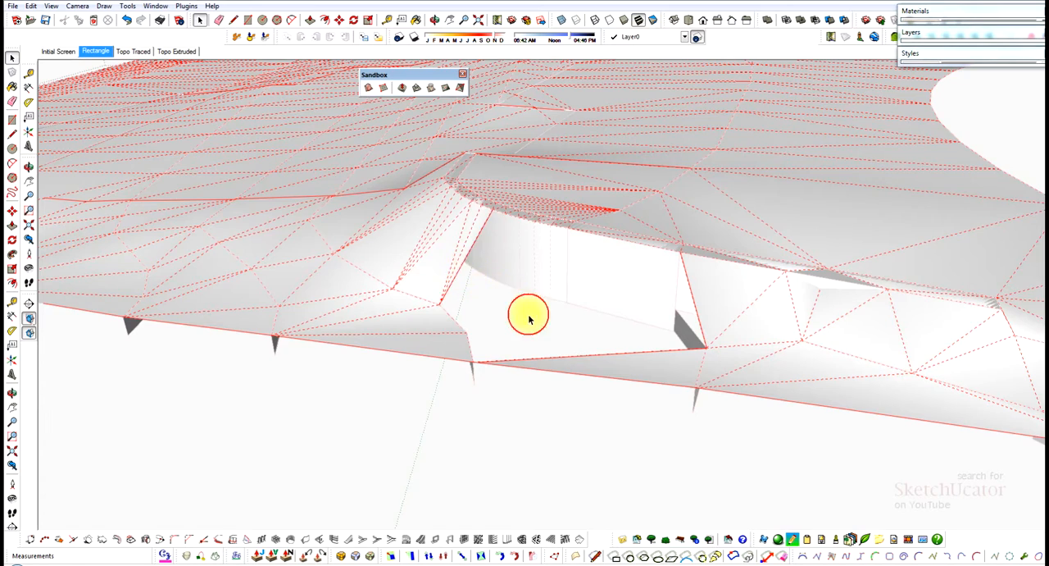
Draw edges from the retaining wall's base points to the nearby contour vertices to rebuild the triangular terrain faces.
{"action": "middle_click_drag", "start_coordinate": [529, 318], "coordinate": [583, 317]}
{"action": "key", "text": "l"}
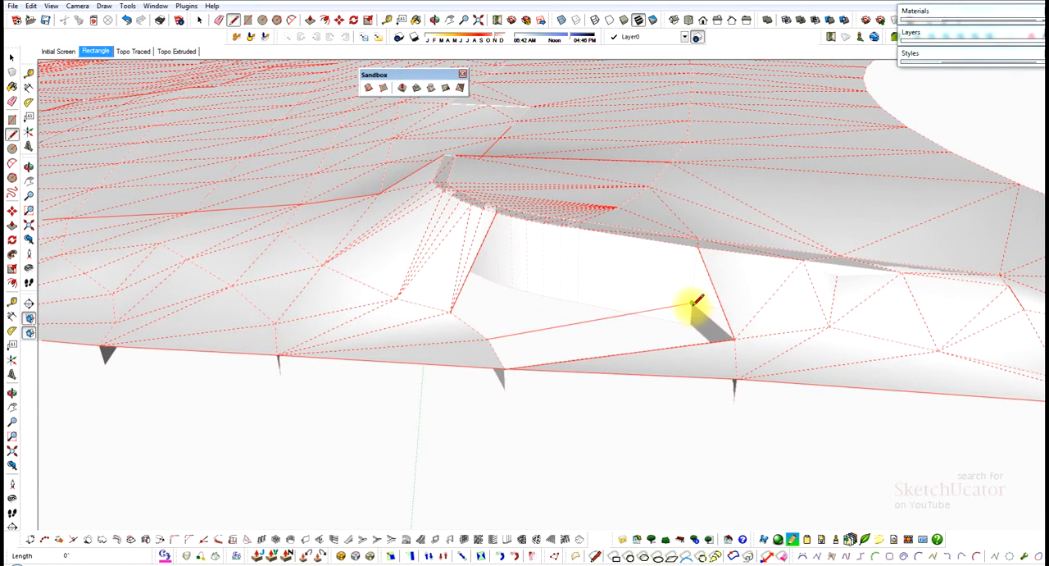
{"action": "left_click", "coordinate": [502, 370]}
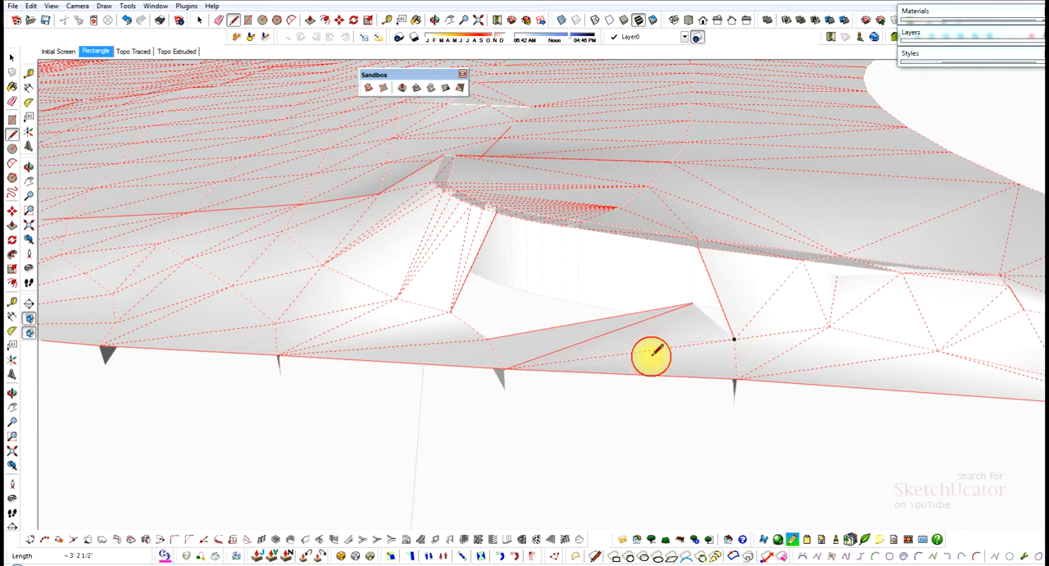
{"action": "middle_click_drag", "start_coordinate": [651, 356], "coordinate": [824, 323]}
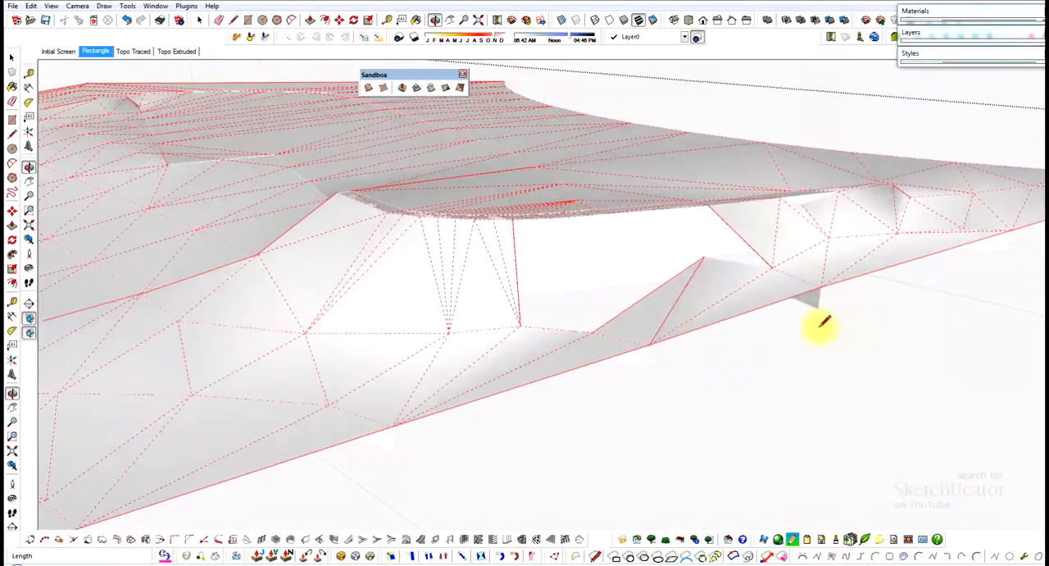
{"action": "left_click", "coordinate": [703, 258]}
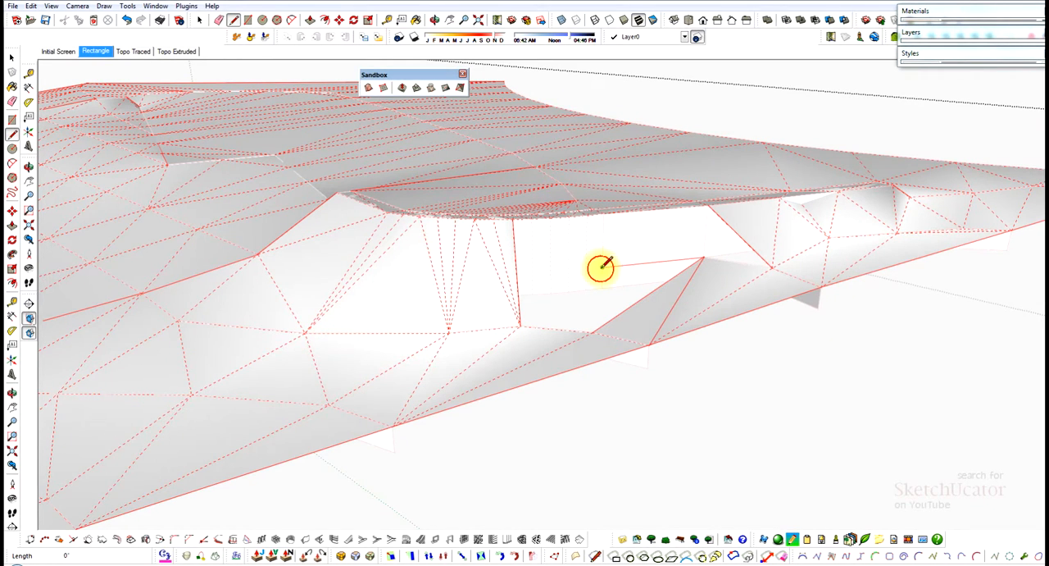
{"action": "left_click", "coordinate": [600, 267]}
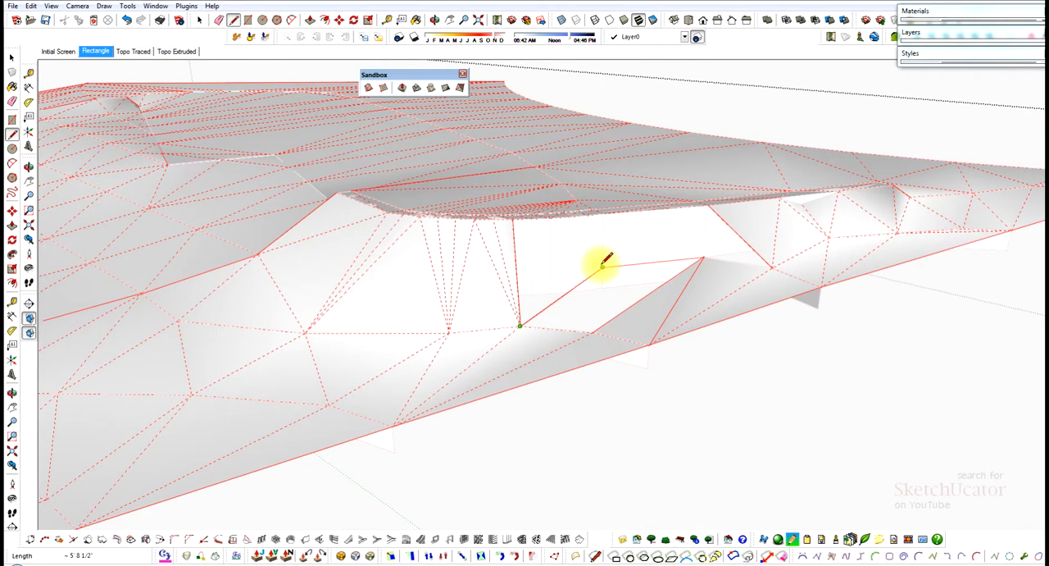
{"action": "left_click", "coordinate": [700, 259]}
Continue the edges along the wall base to its next corner and down to the adjacent contour vertex.
{"action": "middle_click_drag", "start_coordinate": [698, 260], "coordinate": [476, 311]}
{"action": "middle_click_drag", "start_coordinate": [664, 273], "coordinate": [766, 199]}
{"action": "scroll", "coordinate": [769, 196], "scroll_direction": "up", "scroll_amount": 5}
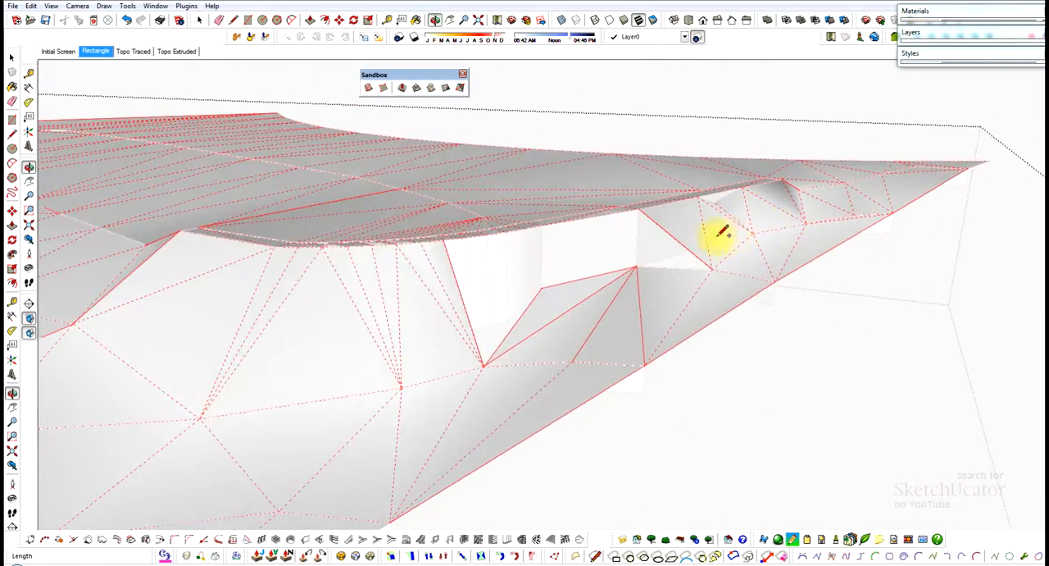
{"action": "left_click", "coordinate": [648, 240]}
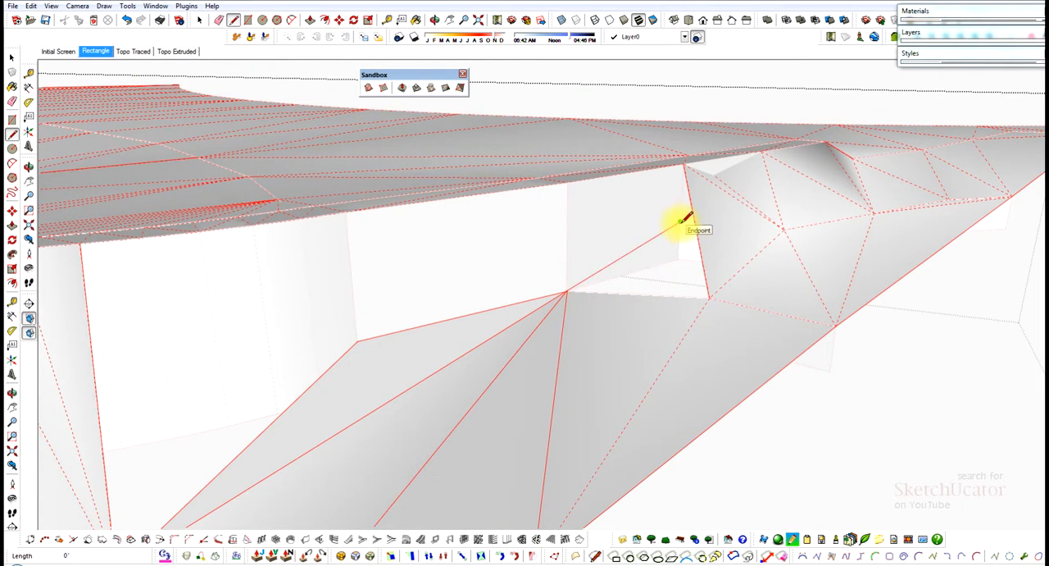
{"action": "left_click", "coordinate": [708, 293]}
Erase the mesh edges covering the wall's next section and draw an edge from its base corner to the neighbouring mesh vertex.
{"action": "middle_click_drag", "start_coordinate": [694, 275], "coordinate": [707, 212]}
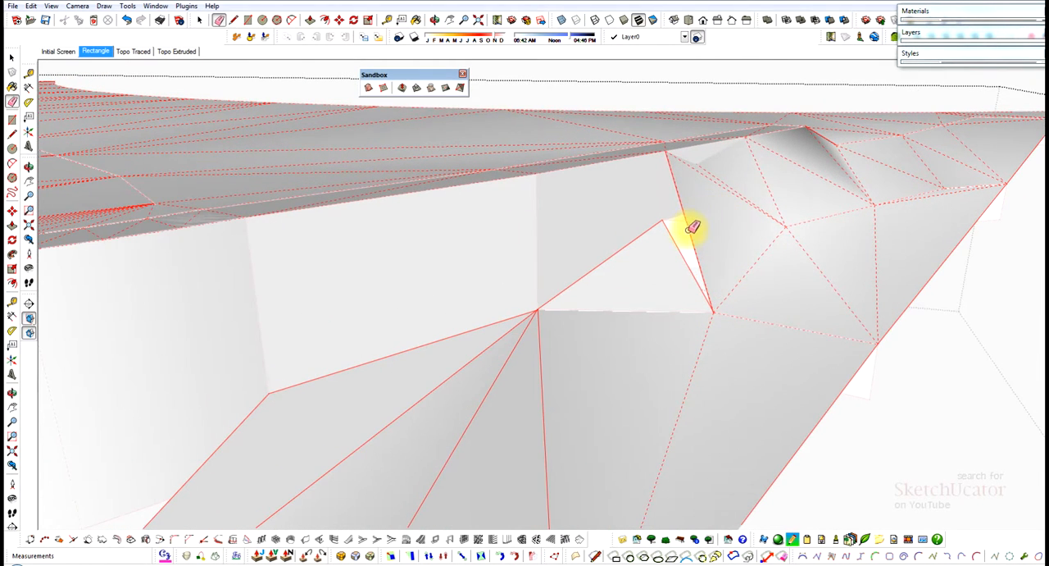
{"action": "left_click", "coordinate": [693, 230]}
{"action": "left_click", "coordinate": [752, 205]}
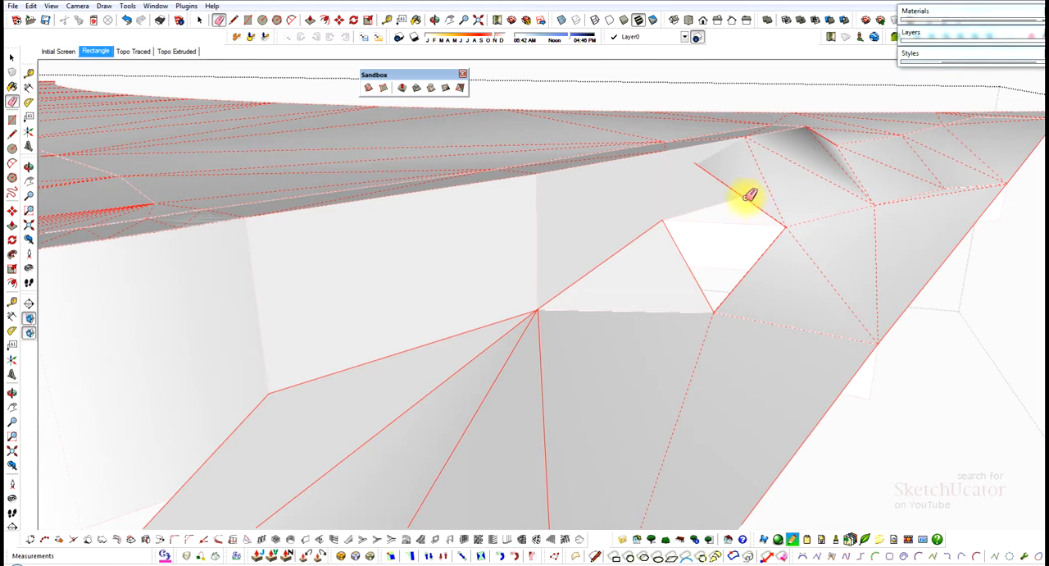
{"action": "middle_click_drag", "start_coordinate": [750, 195], "coordinate": [680, 256]}
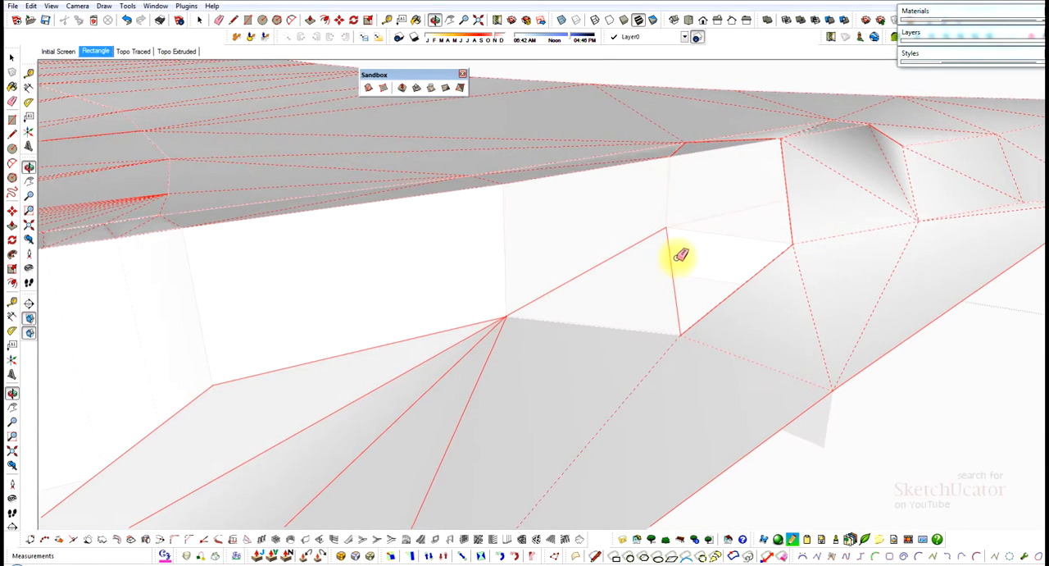
{"action": "key", "text": "l"}
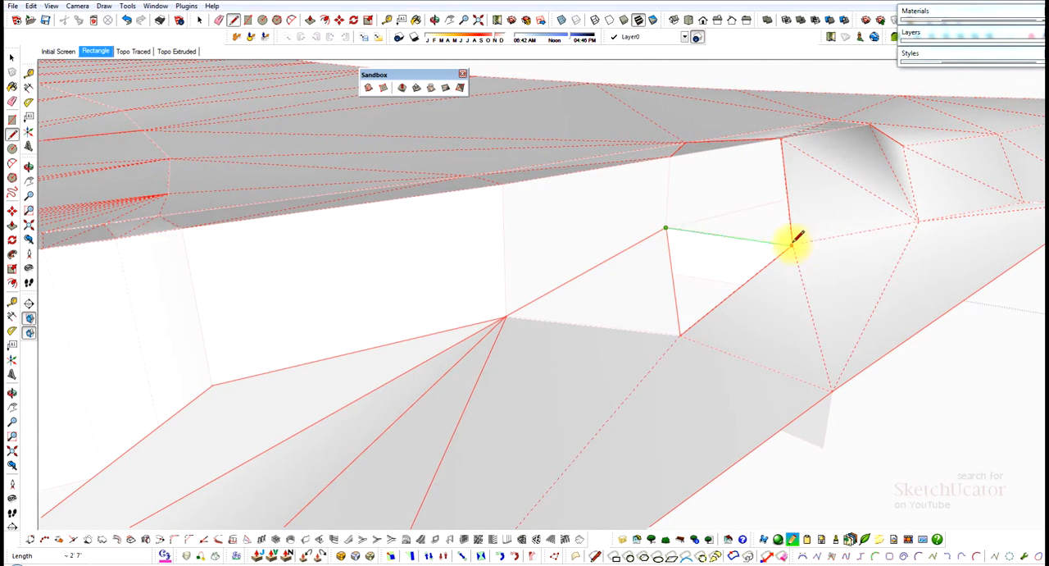
{"action": "middle_click_drag", "start_coordinate": [804, 244], "coordinate": [954, 212]}
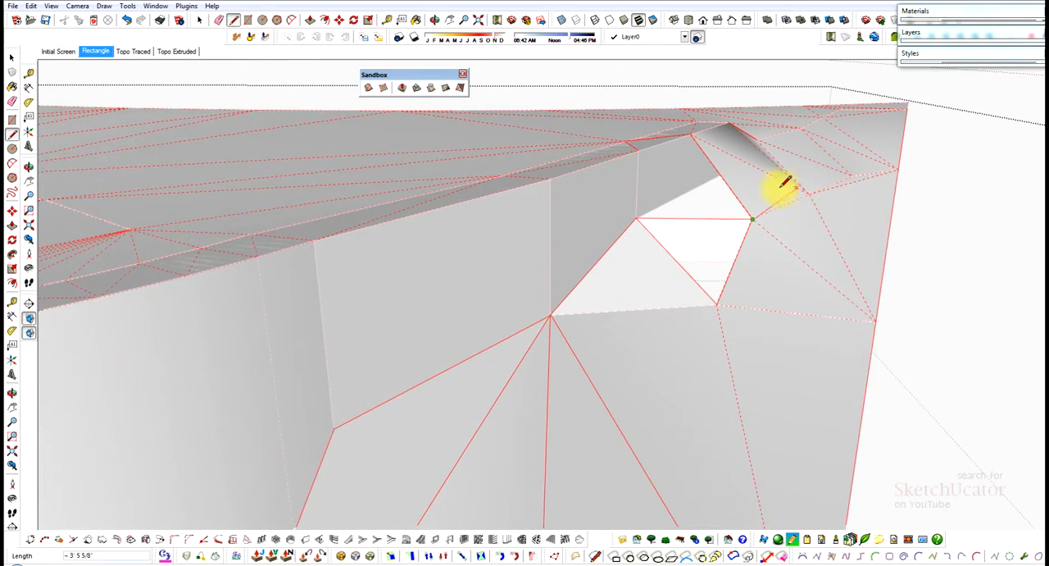
Erase the remaining mesh edges that cover the far end of the retaining wall.
{"action": "scroll", "coordinate": [730, 181], "scroll_direction": "up", "scroll_amount": 2}
{"action": "key", "text": "e"}
{"action": "left_click", "coordinate": [725, 192]}
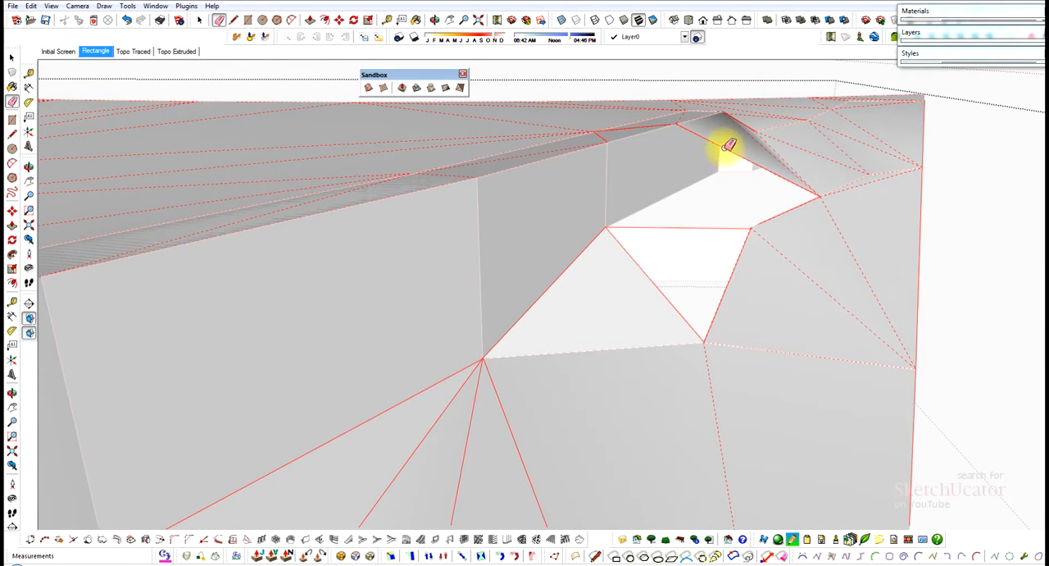
{"action": "left_click", "coordinate": [796, 185]}
{"action": "middle_click_drag", "start_coordinate": [792, 181], "coordinate": [712, 181]}
Clear the leftover edge at the wall's far end and draw a triangular face between the wall base and the mesh vertices.
{"action": "key", "text": "l"}
{"action": "scroll", "coordinate": [753, 157], "scroll_direction": "up", "scroll_amount": 2}
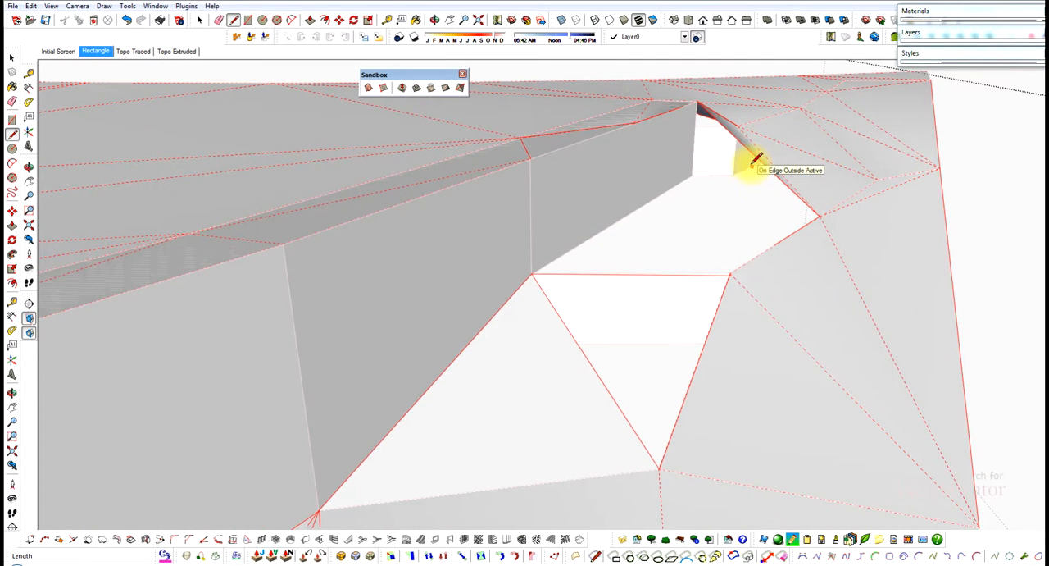
{"action": "left_click", "coordinate": [755, 156]}
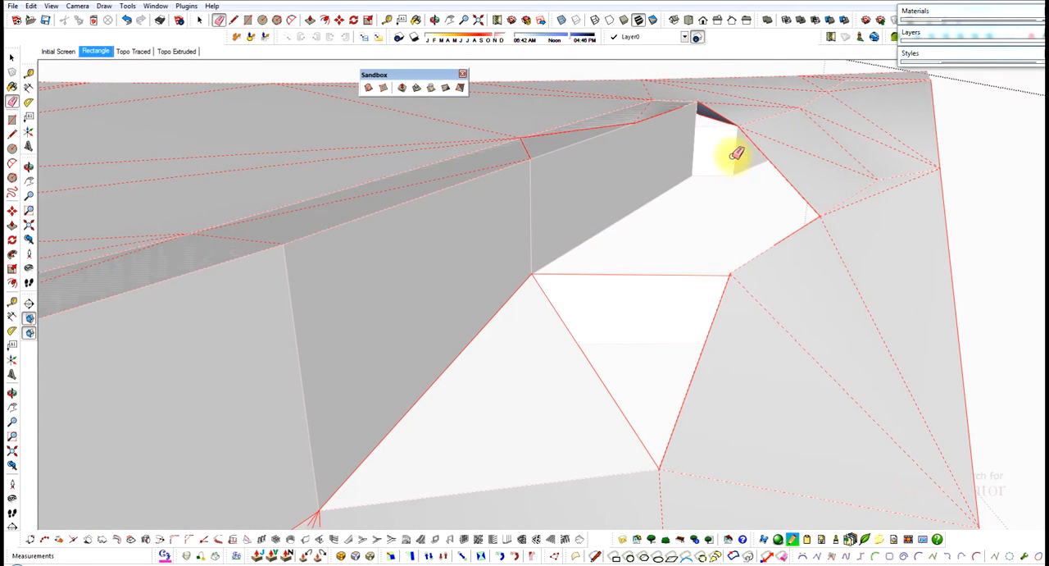
{"action": "left_click", "coordinate": [738, 127]}
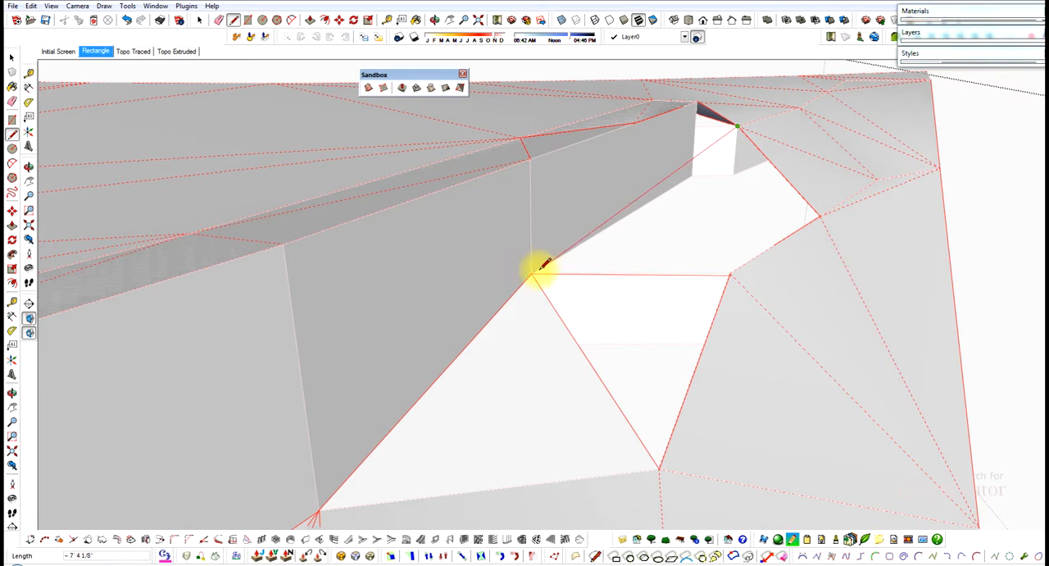
{"action": "left_click", "coordinate": [532, 272]}
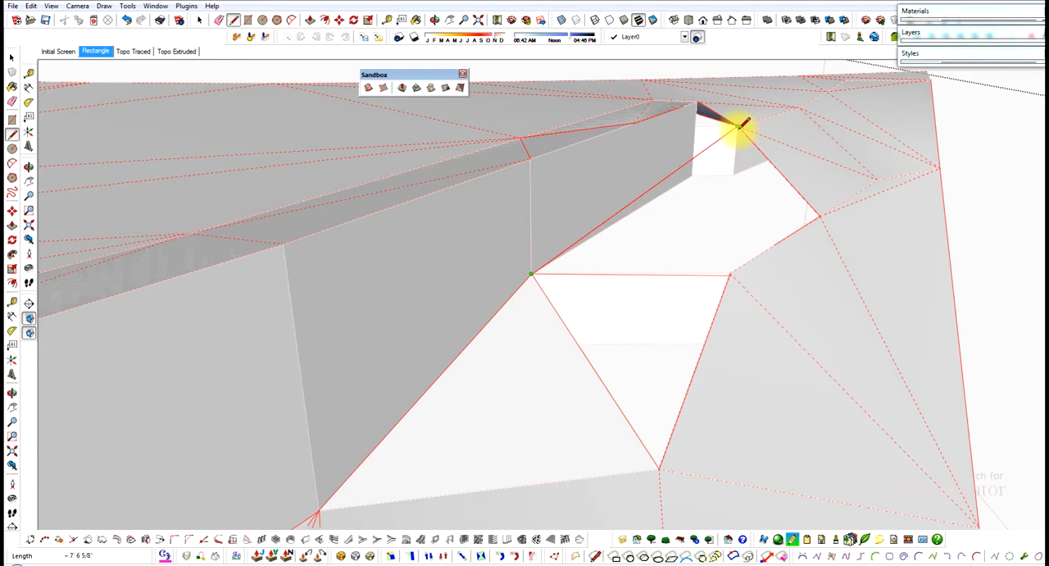
{"action": "left_click", "coordinate": [732, 276]}
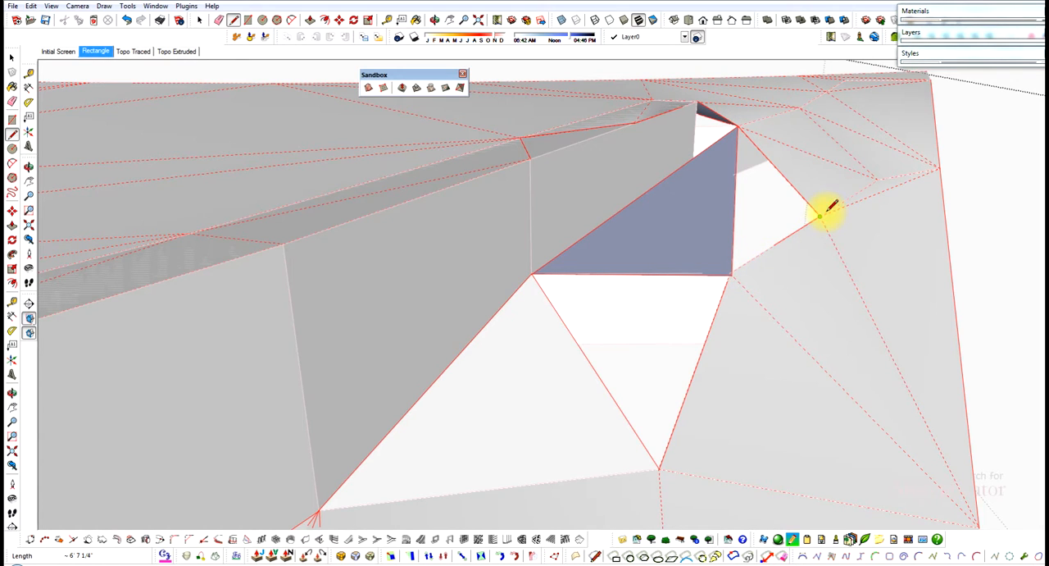
Draw edges fanning from the adjacent contour vertex to successive points along the retaining wall's curved base.
{"action": "mouse_move", "coordinate": [733, 277]}
{"action": "middle_mouse_down"}
{"action": "mouse_move", "coordinate": [658, 222]}
{"action": "mouse_move", "coordinate": [713, 213]}
{"action": "mouse_move", "coordinate": [696, 218]}
{"action": "mouse_move", "coordinate": [862, 241]}
{"action": "mouse_move", "coordinate": [703, 269]}
{"action": "middle_mouse_up"}
{"action": "scroll", "coordinate": [508, 283], "scroll_direction": "up", "scroll_amount": 5}
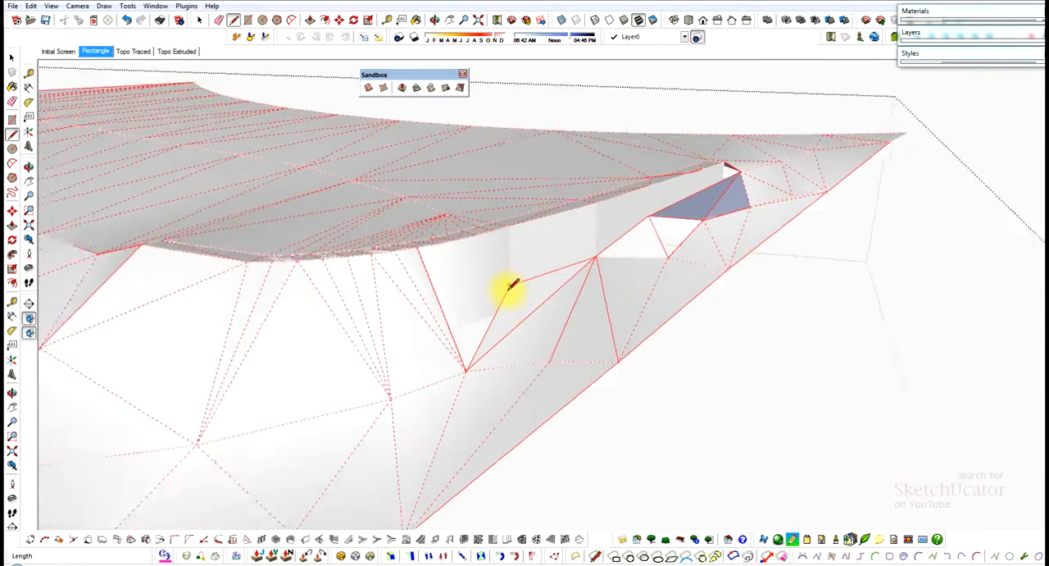
{"action": "mouse_move", "coordinate": [468, 282]}
{"action": "middle_mouse_down"}
{"action": "mouse_move", "coordinate": [238, 321]}
{"action": "mouse_move", "coordinate": [344, 287]}
{"action": "mouse_move", "coordinate": [325, 227]}
{"action": "mouse_move", "coordinate": [381, 225]}
{"action": "middle_mouse_up"}
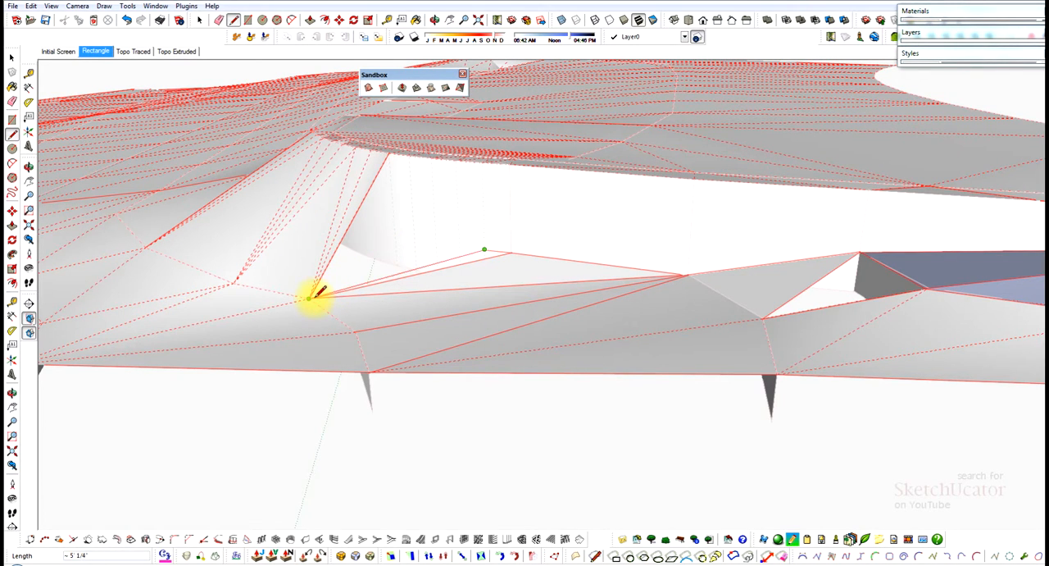
{"action": "mouse_move", "coordinate": [325, 297]}
{"action": "middle_mouse_down"}
{"action": "mouse_move", "coordinate": [468, 321]}
{"action": "mouse_move", "coordinate": [495, 261]}
{"action": "middle_mouse_up"}
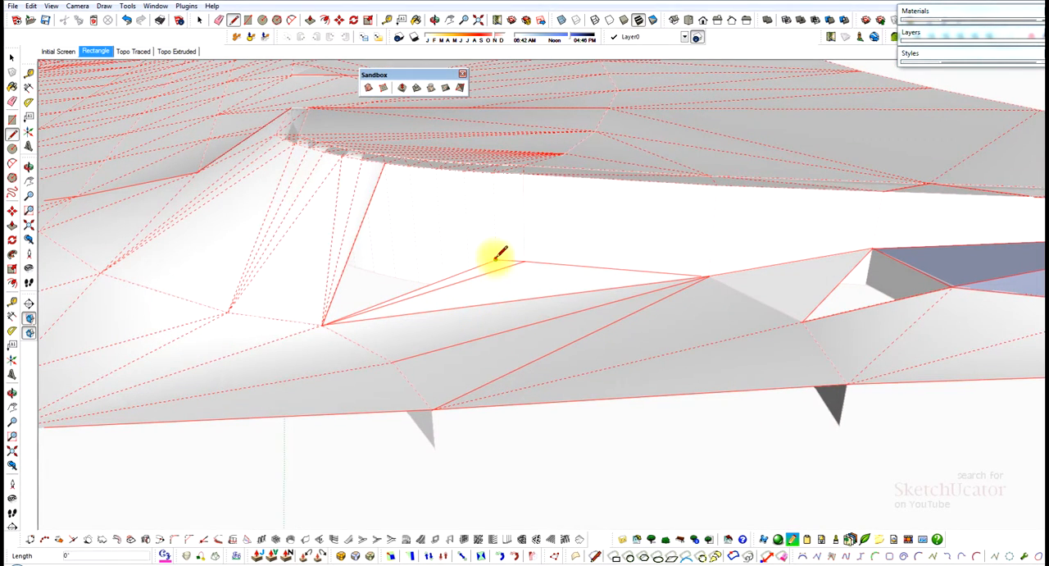
{"action": "left_click", "coordinate": [468, 258]}
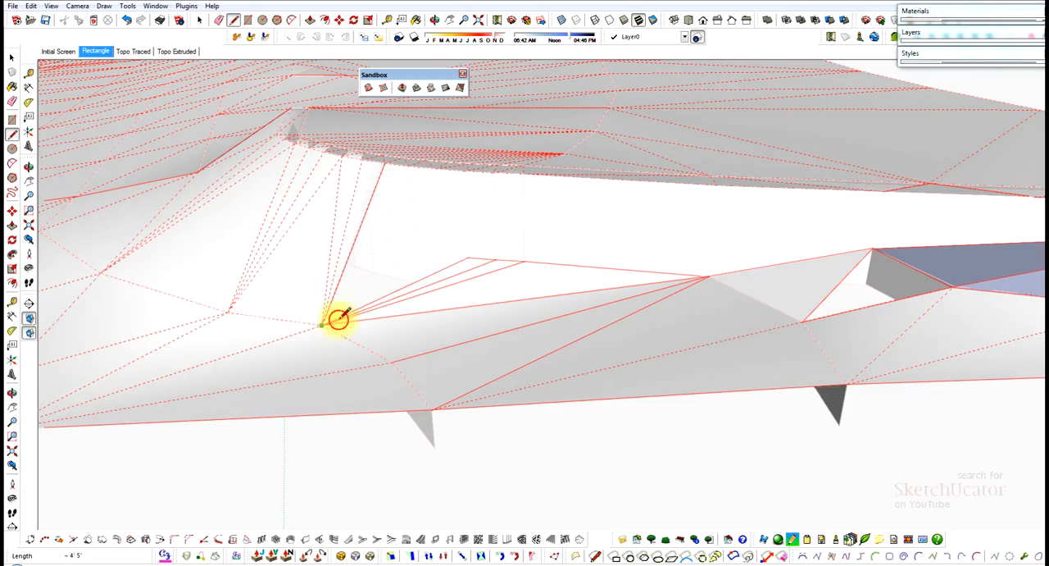
{"action": "mouse_move", "coordinate": [338, 318]}
{"action": "middle_mouse_down"}
{"action": "mouse_move", "coordinate": [386, 265]}
{"action": "mouse_move", "coordinate": [578, 267]}
{"action": "mouse_move", "coordinate": [750, 206]}
{"action": "mouse_move", "coordinate": [695, 227]}
{"action": "middle_mouse_up"}
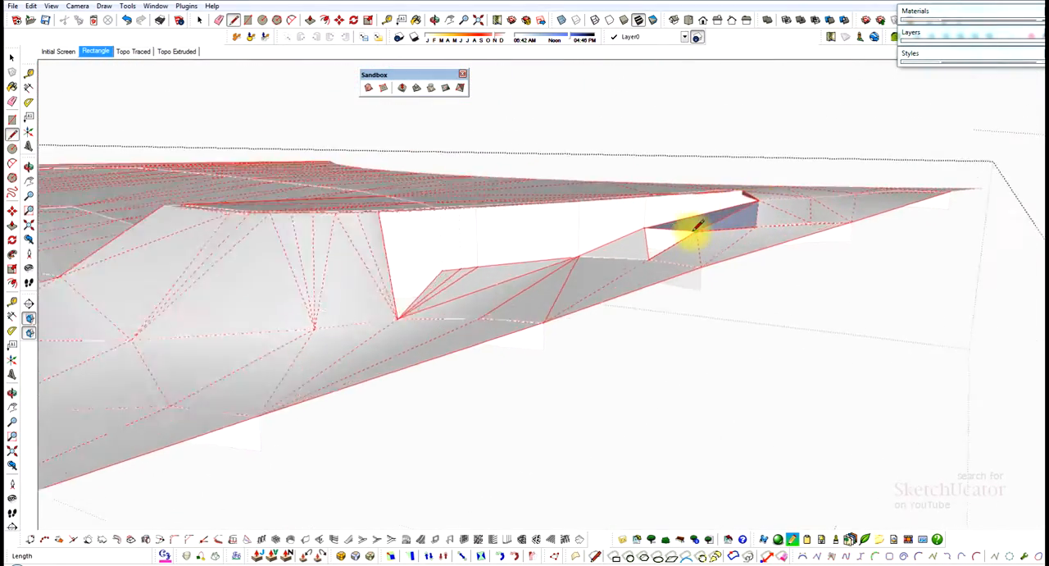
Draw an edge about 2' 7 1/4" long from the wall's base corner to the mesh edge and retrace the remaining gap's border.
{"action": "scroll", "coordinate": [695, 226], "scroll_direction": "up", "scroll_amount": 6}
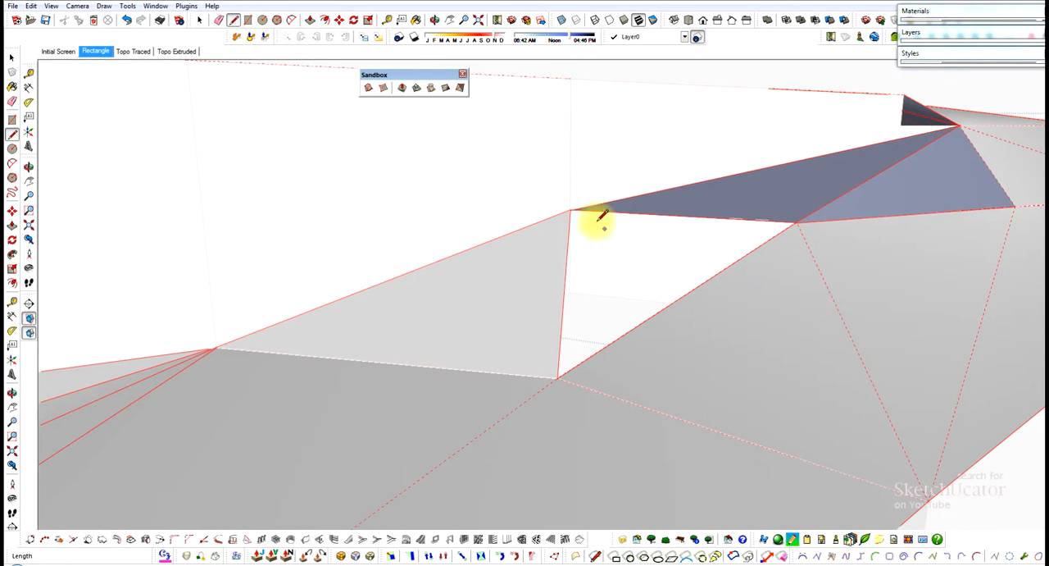
{"action": "left_click", "coordinate": [570, 211]}
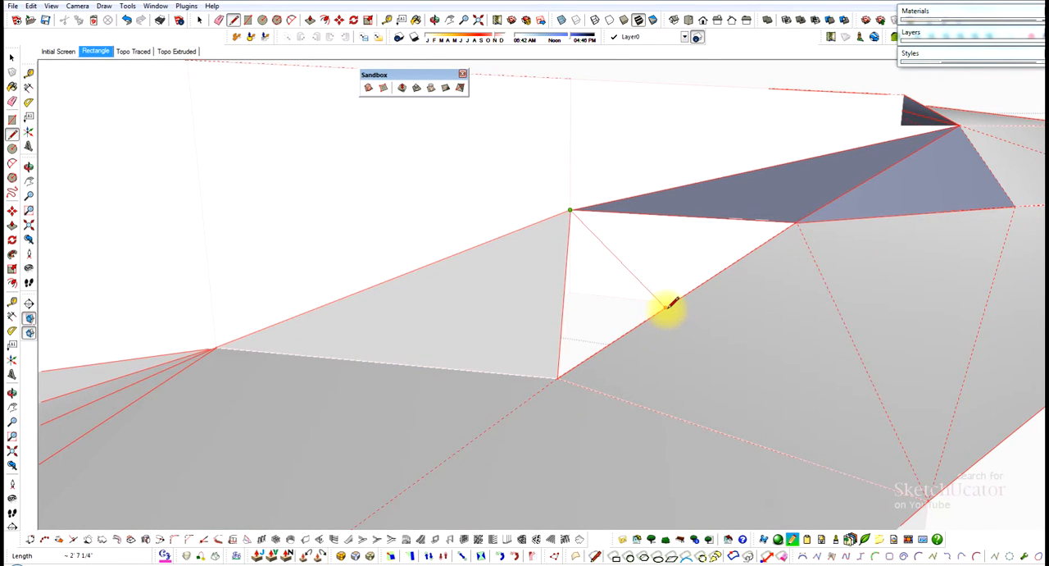
{"action": "left_click", "coordinate": [666, 308]}
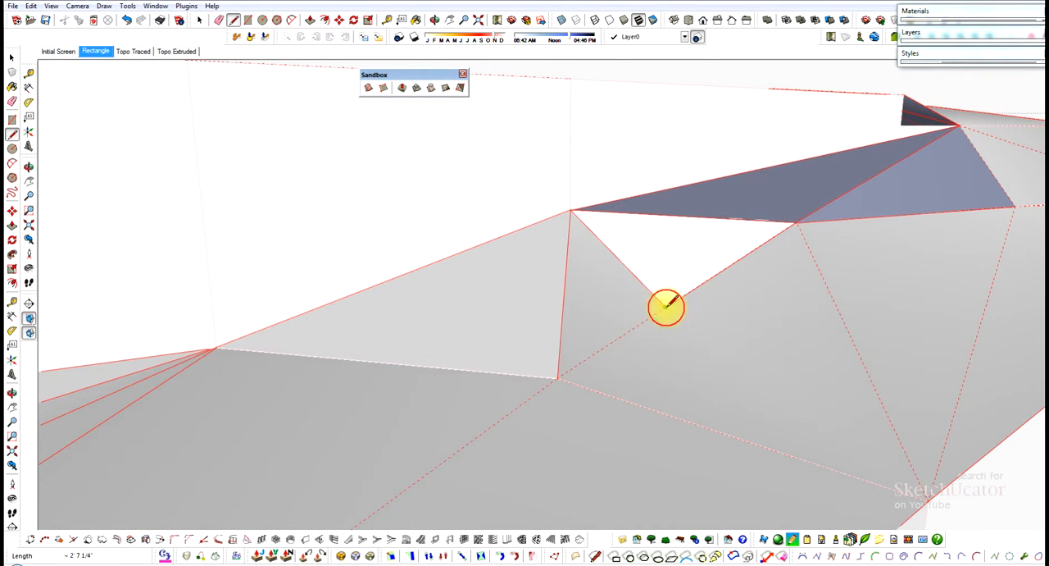
{"action": "left_click", "coordinate": [794, 223]}
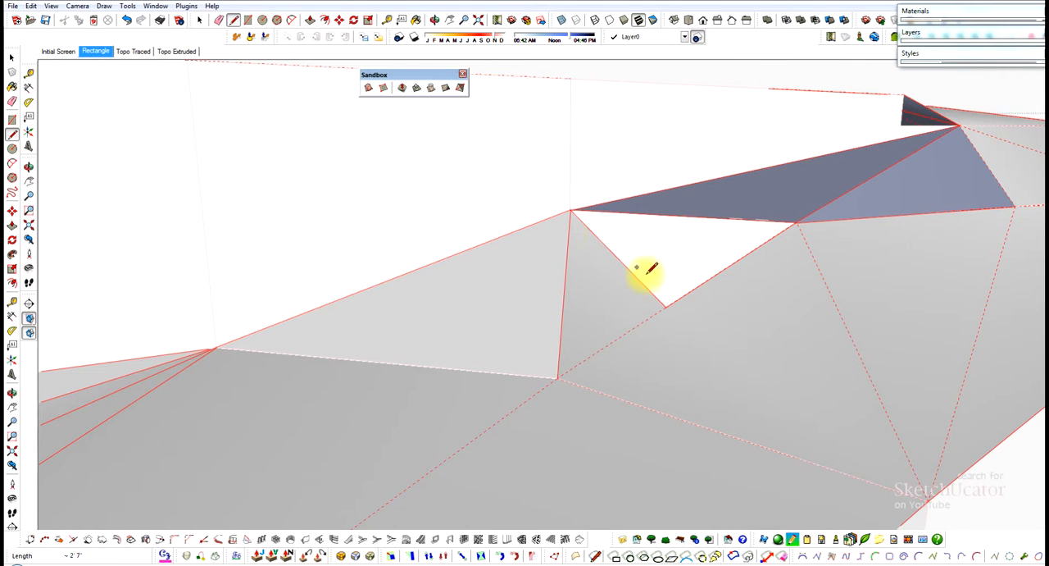
{"action": "left_click", "coordinate": [666, 306]}
{"action": "left_click", "coordinate": [685, 210]}
{"action": "mouse_move", "coordinate": [685, 211]}
{"action": "middle_mouse_down"}
{"action": "mouse_move", "coordinate": [485, 250]}
{"action": "mouse_move", "coordinate": [499, 246]}
{"action": "mouse_move", "coordinate": [513, 266]}
{"action": "mouse_move", "coordinate": [342, 268]}
{"action": "mouse_move", "coordinate": [398, 301]}
{"action": "mouse_move", "coordinate": [484, 284]}
{"action": "middle_mouse_up"}
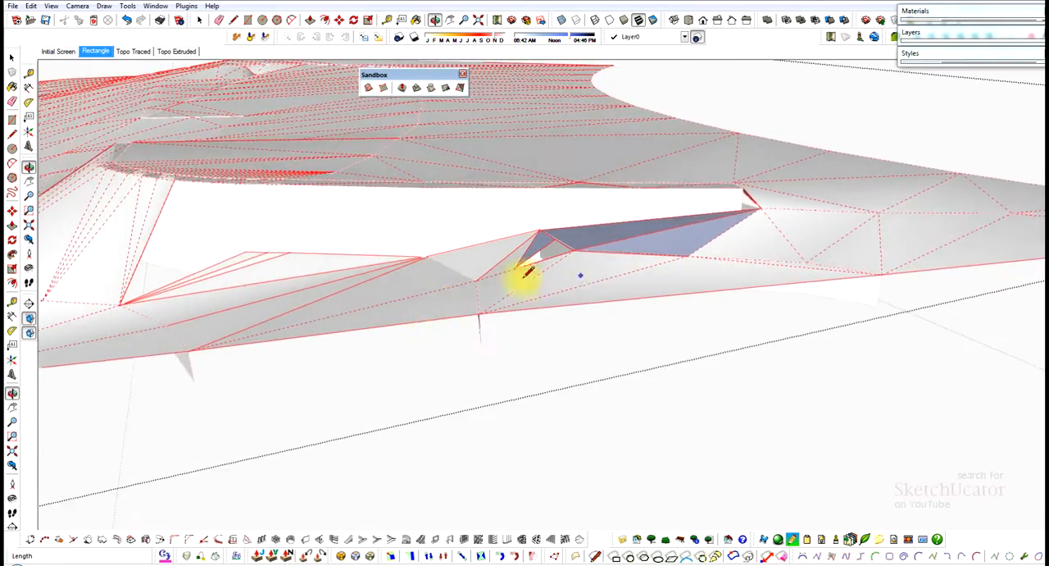
Erase the stray edge at the wall's far end and draw edges connecting the upper mesh vertex and wall end to the base vertex.
{"action": "scroll", "coordinate": [753, 188], "scroll_direction": "up", "scroll_amount": 6}
{"action": "mouse_move", "coordinate": [763, 203]}
{"action": "middle_mouse_down"}
{"action": "mouse_move", "coordinate": [625, 213]}
{"action": "mouse_move", "coordinate": [653, 218]}
{"action": "middle_mouse_up"}
{"action": "scroll", "coordinate": [749, 222], "scroll_direction": "up", "scroll_amount": 5}
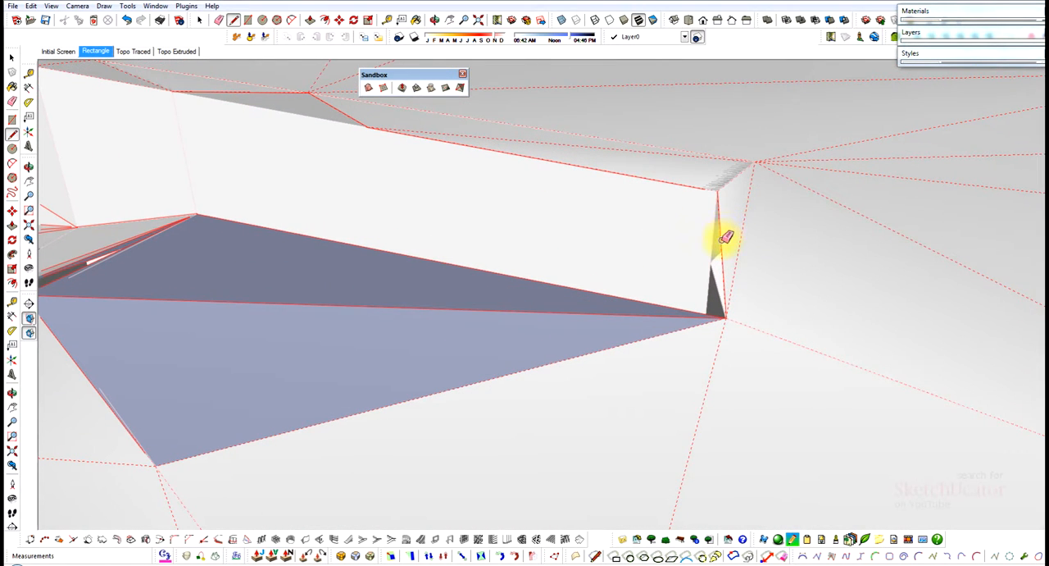
{"action": "left_click", "coordinate": [723, 248]}
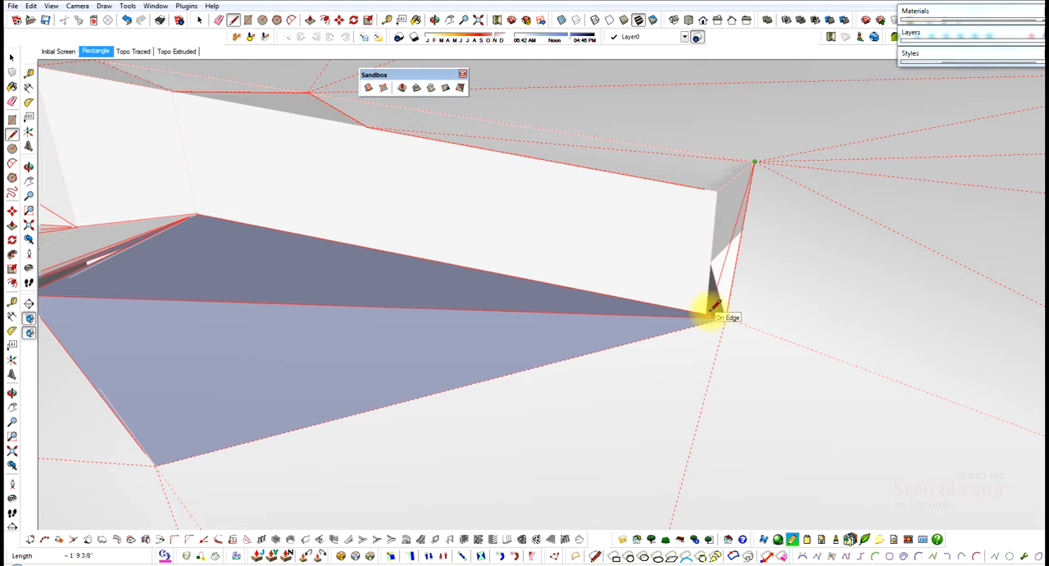
{"action": "mouse_move", "coordinate": [725, 313]}
{"action": "middle_mouse_down"}
{"action": "mouse_move", "coordinate": [708, 300]}
{"action": "mouse_move", "coordinate": [677, 307]}
{"action": "mouse_move", "coordinate": [691, 304]}
{"action": "mouse_move", "coordinate": [714, 332]}
{"action": "mouse_move", "coordinate": [824, 386]}
{"action": "mouse_move", "coordinate": [817, 358]}
{"action": "middle_mouse_up"}
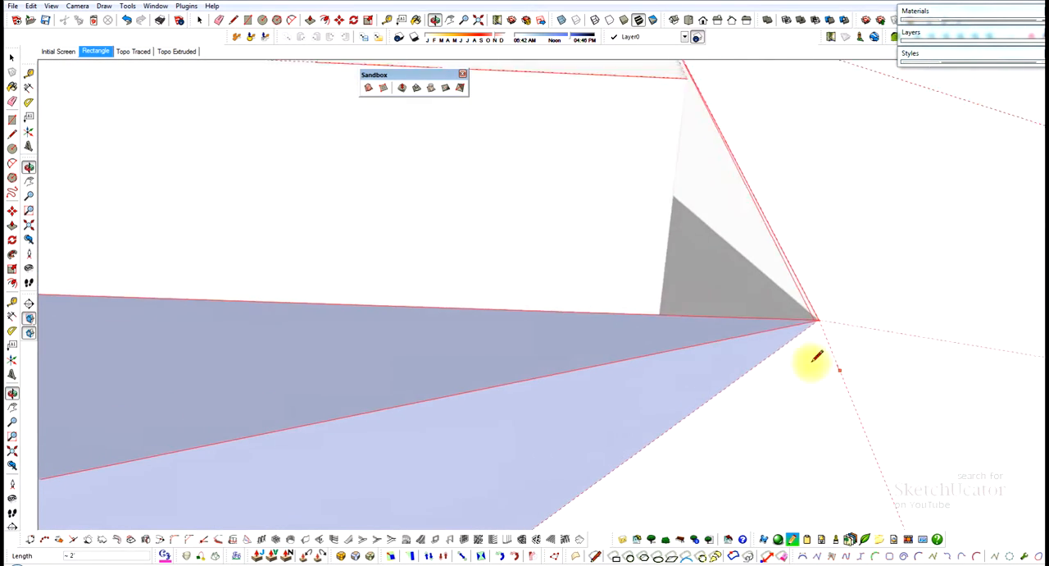
{"action": "scroll", "coordinate": [738, 313], "scroll_direction": "down", "scroll_amount": 4}
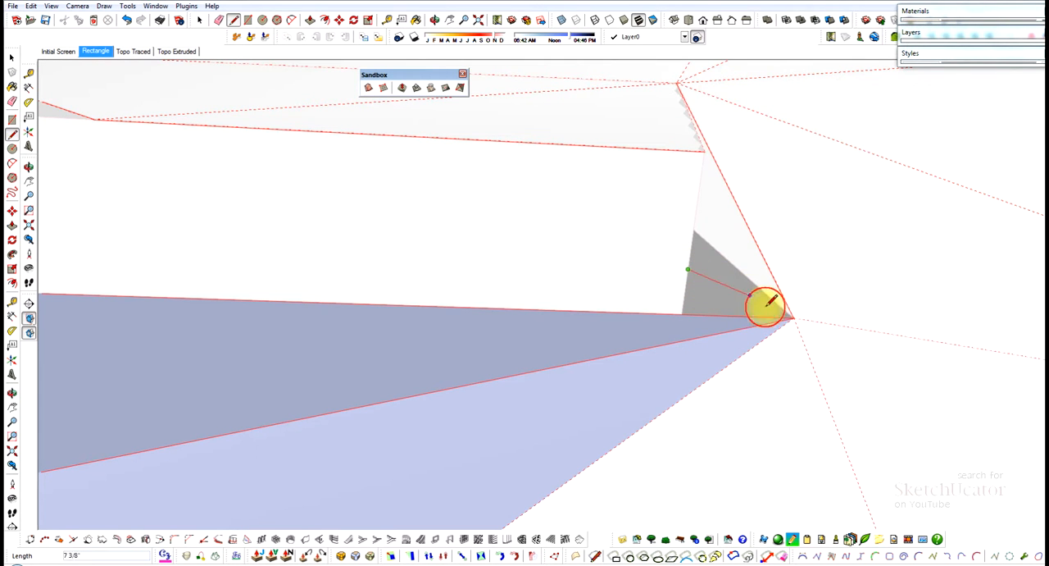
{"action": "mouse_move", "coordinate": [796, 314]}
{"action": "middle_mouse_down"}
{"action": "mouse_move", "coordinate": [733, 293]}
{"action": "mouse_move", "coordinate": [581, 281]}
{"action": "middle_mouse_up"}
{"action": "scroll", "coordinate": [730, 284], "scroll_direction": "down", "scroll_amount": 8}
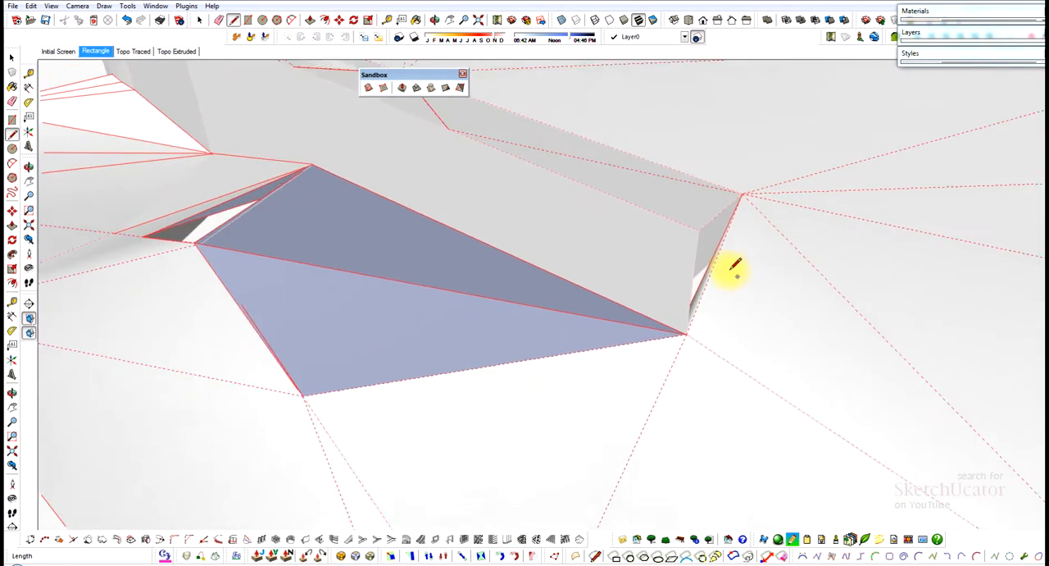
{"action": "scroll", "coordinate": [537, 256], "scroll_direction": "down", "scroll_amount": 4}
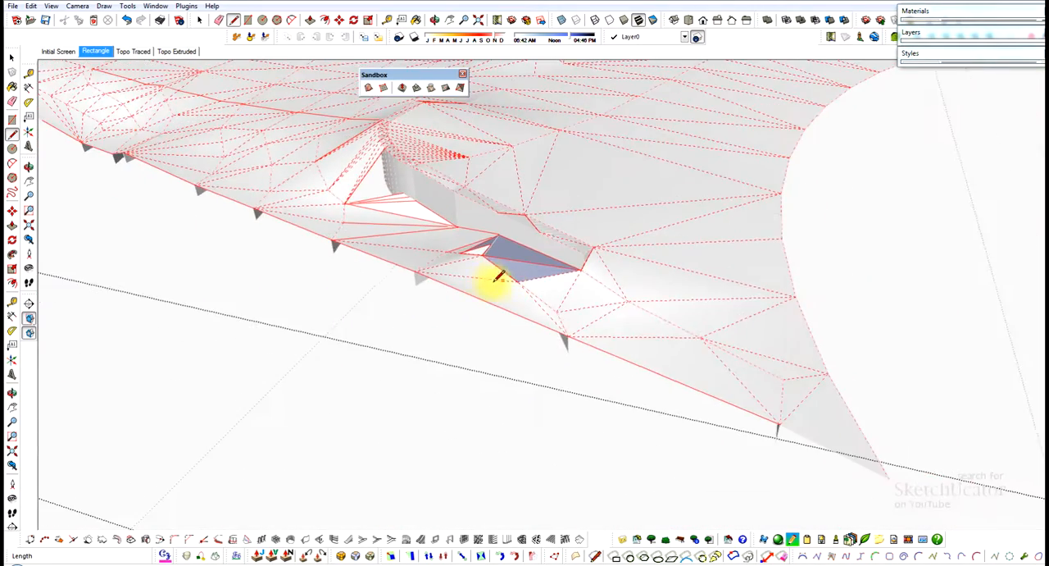
Select the blue back-facing triangles along the wall's base and reverse their faces.
{"action": "middle_click_drag", "start_coordinate": [495, 279], "coordinate": [615, 270]}
{"action": "key", "text": "space"}
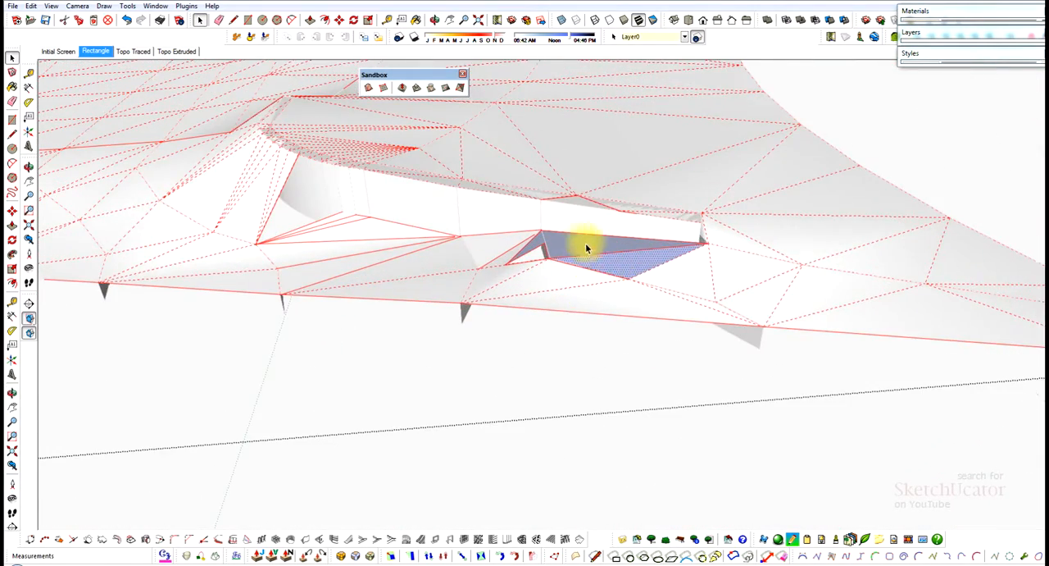
{"action": "scroll", "coordinate": [585, 247], "scroll_direction": "up", "scroll_amount": 4}
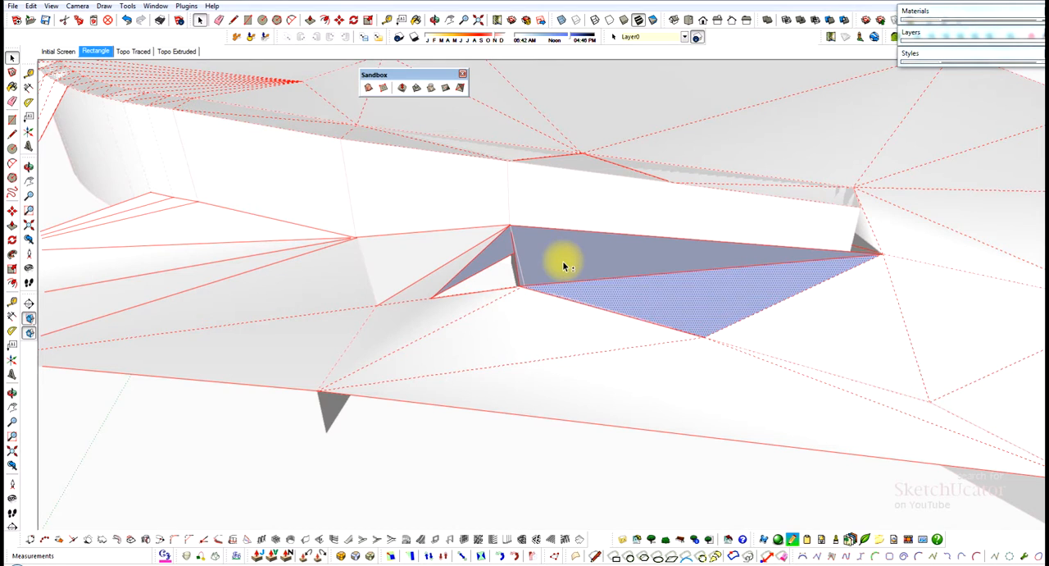
{"action": "left_click", "coordinate": [562, 261], "text": "shift"}
{"action": "right_click", "coordinate": [502, 256]}
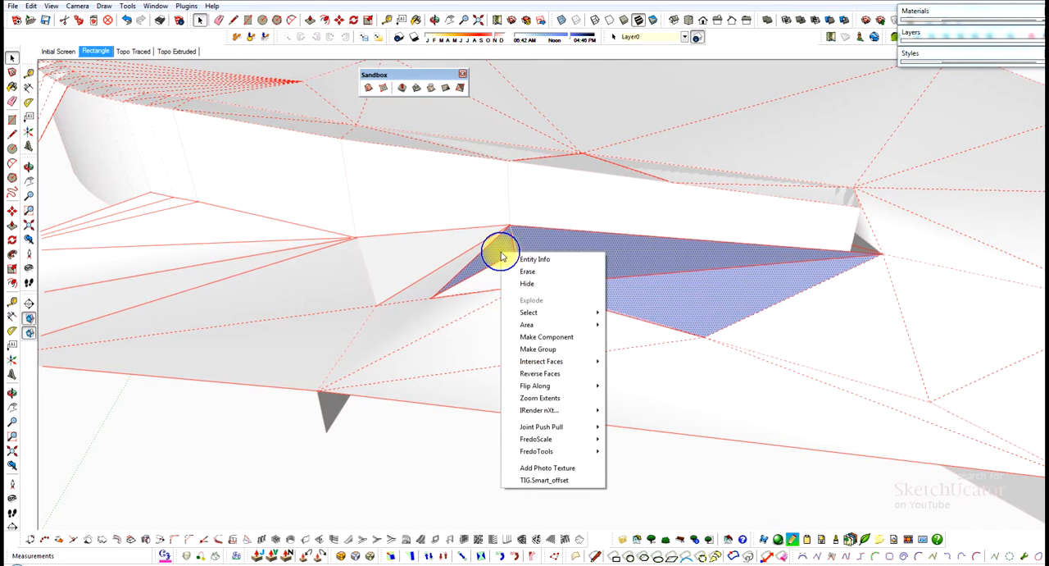
{"action": "left_click", "coordinate": [538, 373]}
{"action": "scroll", "coordinate": [604, 352], "scroll_direction": "down", "scroll_amount": 5}
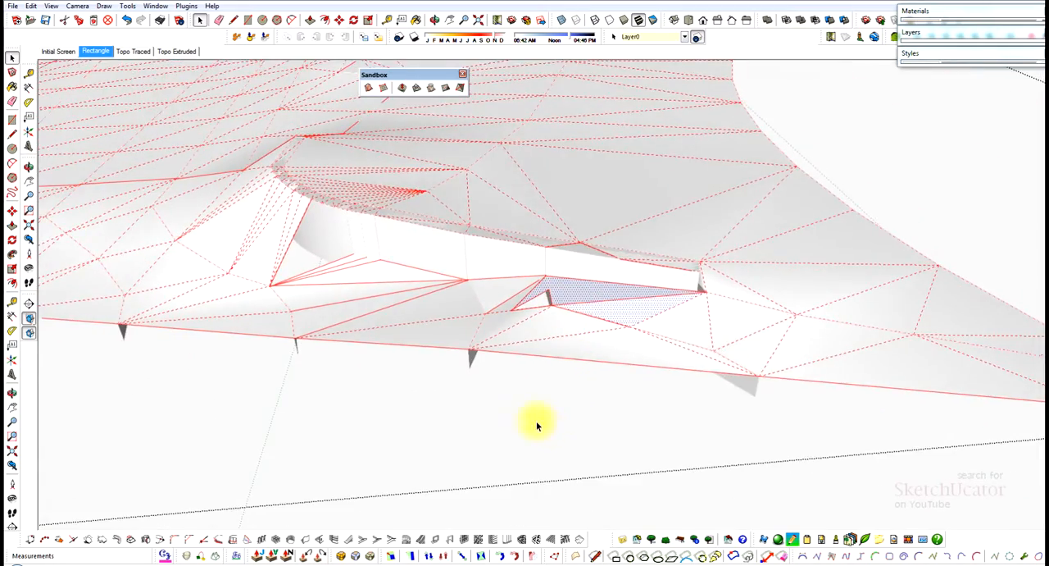
Examine the rebuilt mesh around the retaining wall and the whole terrain from several angles.
{"action": "middle_click_drag", "start_coordinate": [537, 425], "coordinate": [683, 359]}
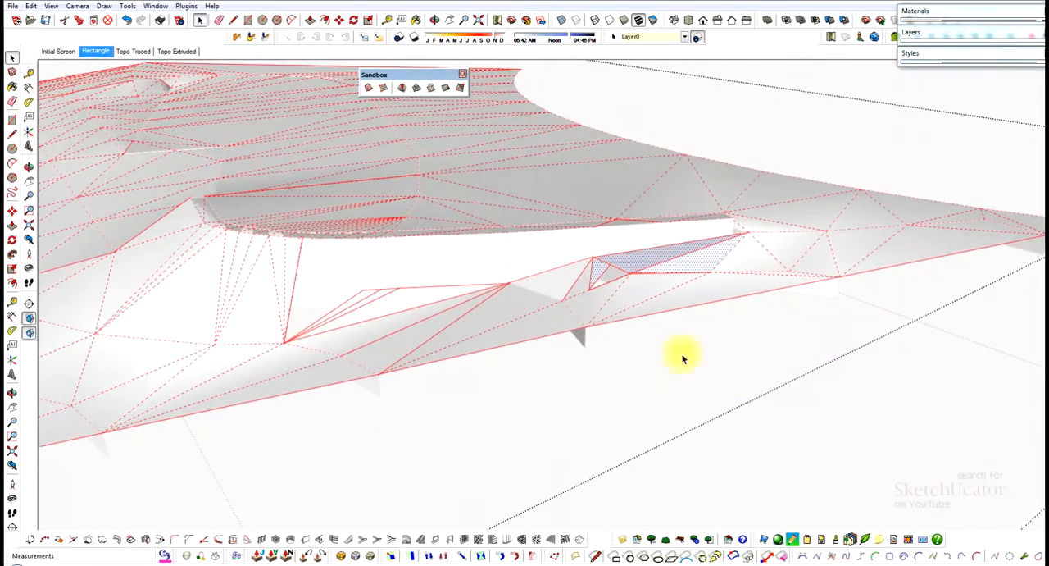
{"action": "scroll", "coordinate": [520, 164], "scroll_direction": "down", "scroll_amount": 6}
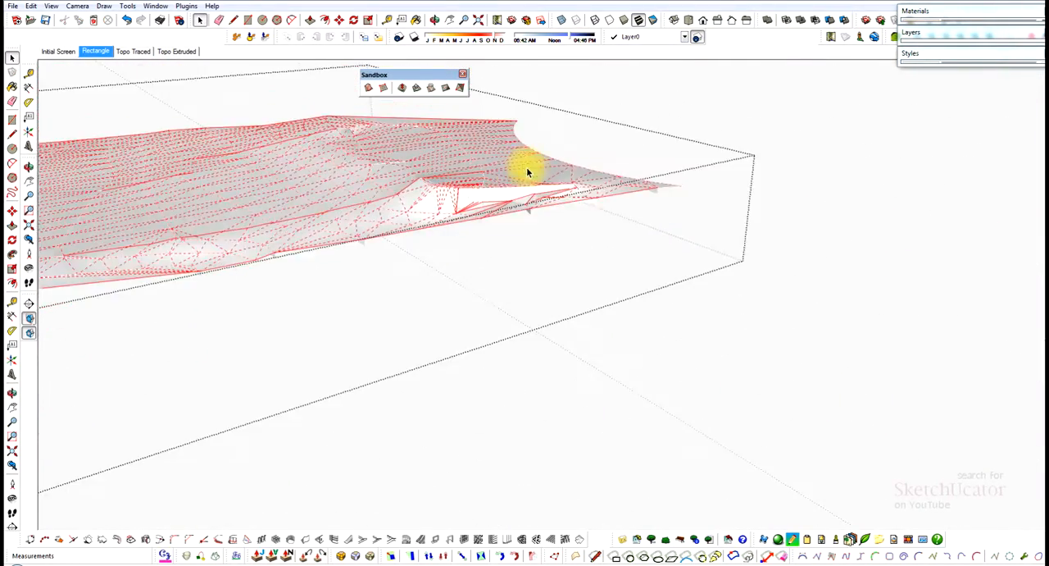
{"action": "middle_click_drag", "start_coordinate": [487, 339], "coordinate": [518, 259]}
{"action": "scroll", "coordinate": [406, 170], "scroll_direction": "up", "scroll_amount": 3}
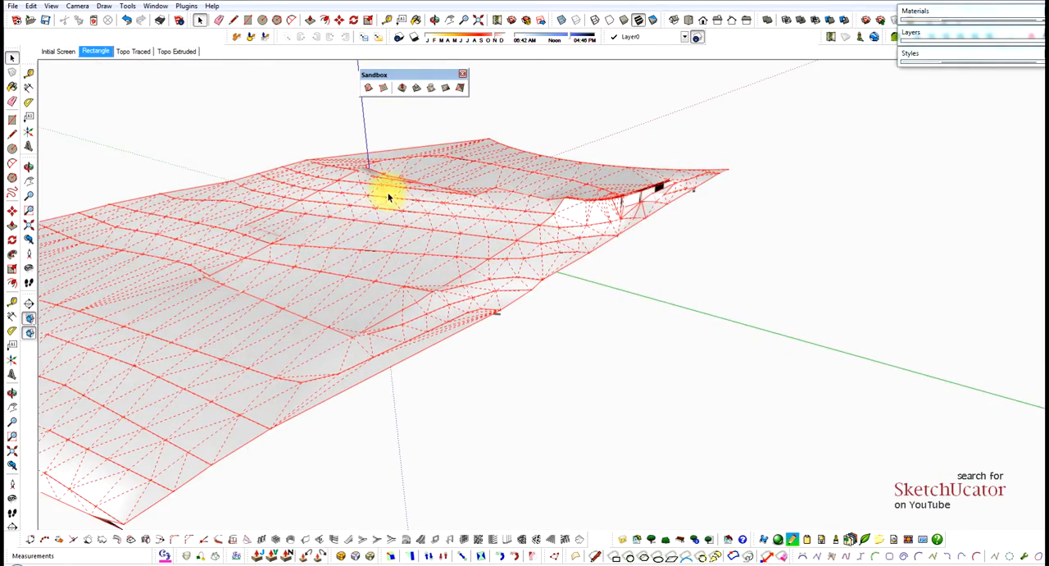
{"action": "scroll", "coordinate": [250, 243], "scroll_direction": "up", "scroll_amount": 3}
{"action": "middle_click_drag", "start_coordinate": [251, 240], "coordinate": [480, 241]}
{"action": "scroll", "coordinate": [438, 222], "scroll_direction": "down", "scroll_amount": 2}
{"action": "scroll", "coordinate": [438, 223], "scroll_direction": "down", "scroll_amount": 3}
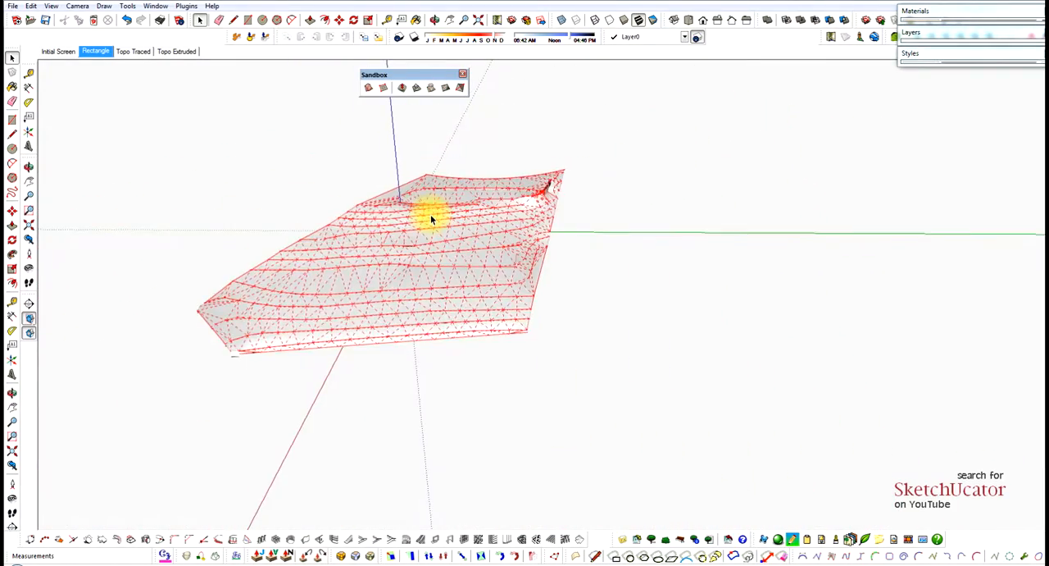
Make the house layer visible.
{"action": "scroll", "coordinate": [403, 240], "scroll_direction": "down", "scroll_amount": 4}
{"action": "middle_click_drag", "start_coordinate": [402, 241], "coordinate": [475, 275]}
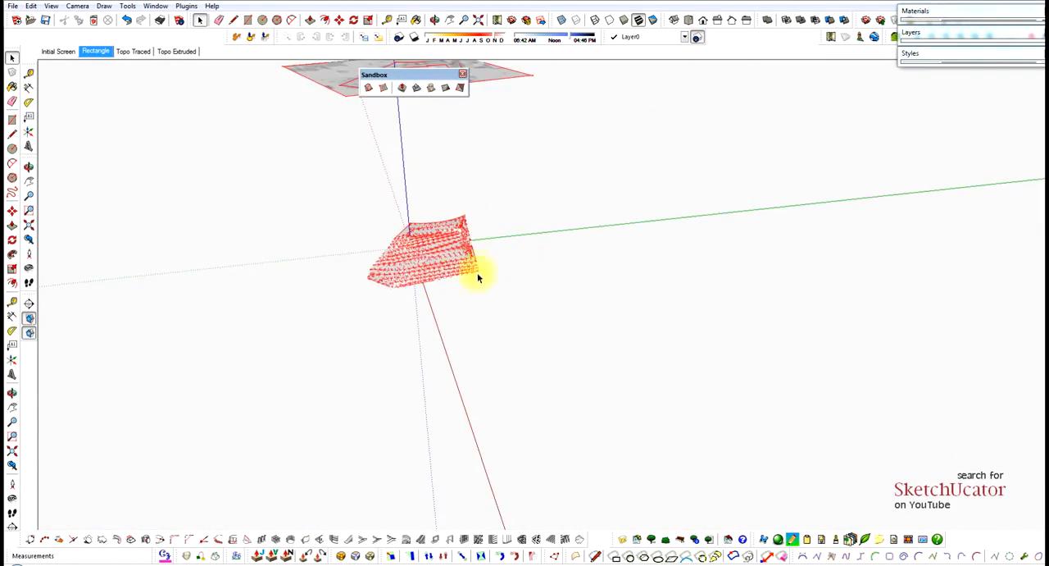
{"action": "scroll", "coordinate": [405, 277], "scroll_direction": "down", "scroll_amount": 5}
{"action": "scroll", "coordinate": [390, 268], "scroll_direction": "down", "scroll_amount": 2}
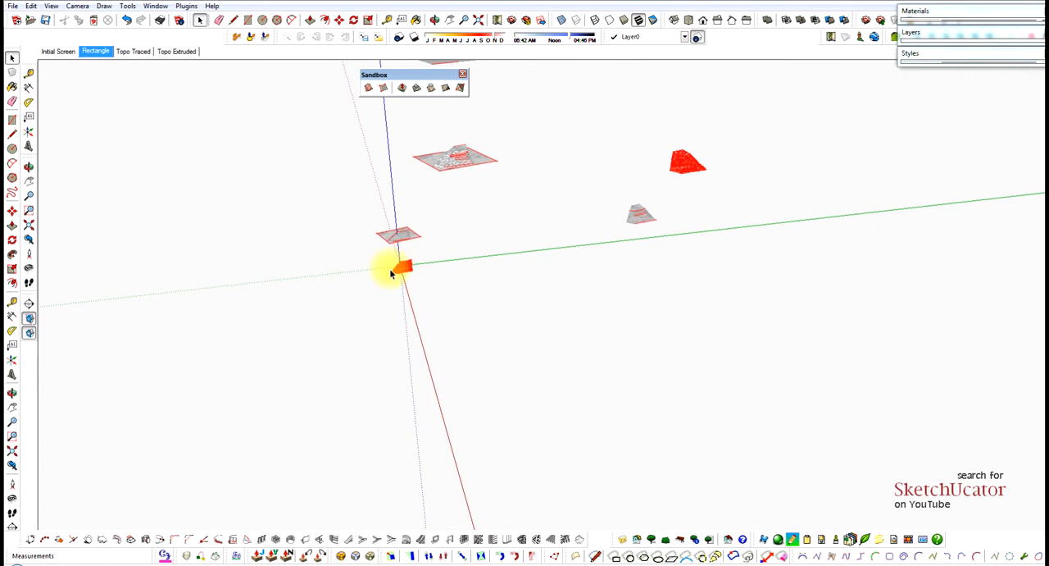
{"action": "scroll", "coordinate": [447, 152], "scroll_direction": "up", "scroll_amount": 4}
{"action": "middle_click_drag", "start_coordinate": [517, 254], "coordinate": [465, 232]}
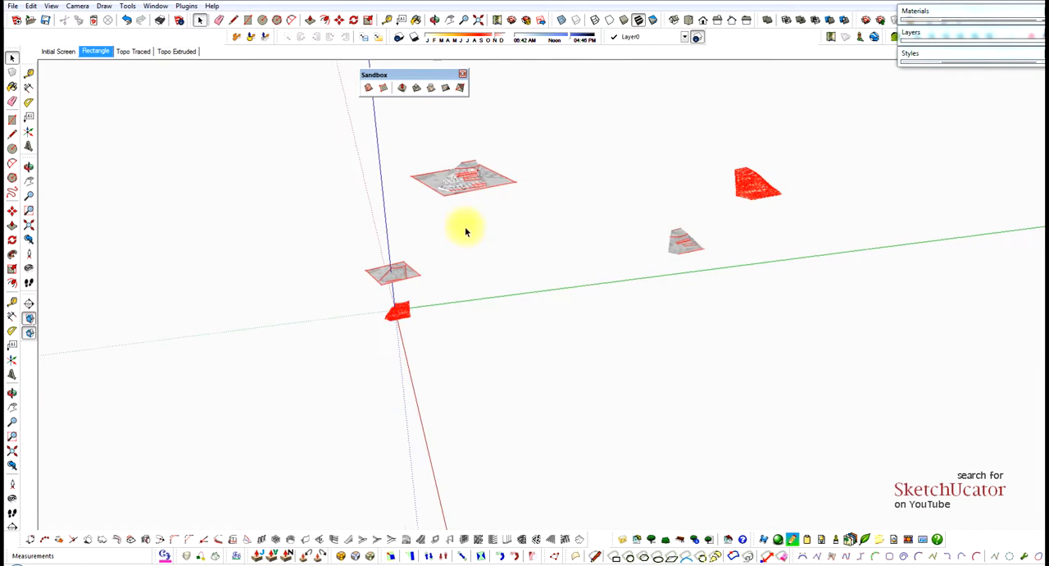
{"action": "left_click", "coordinate": [941, 34]}
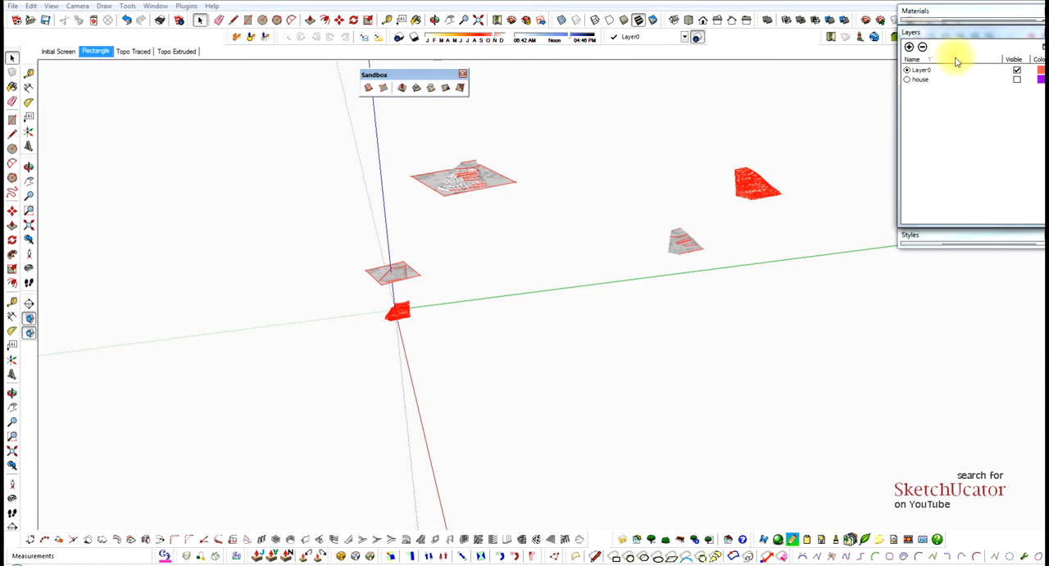
{"action": "left_click", "coordinate": [1018, 79]}
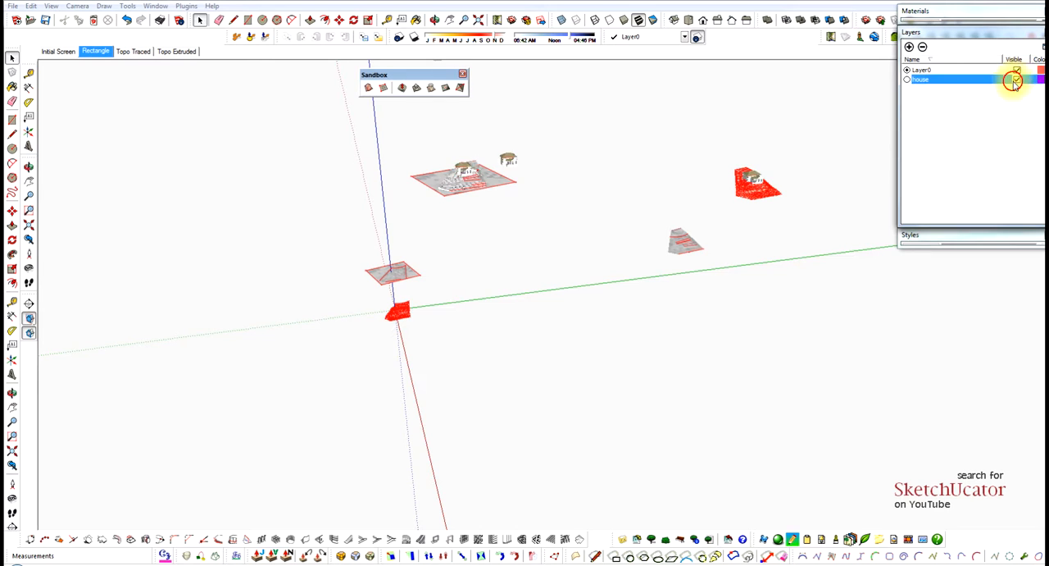
{"action": "left_click", "coordinate": [504, 163]}
{"action": "scroll", "coordinate": [509, 160], "scroll_direction": "up", "scroll_amount": 5}
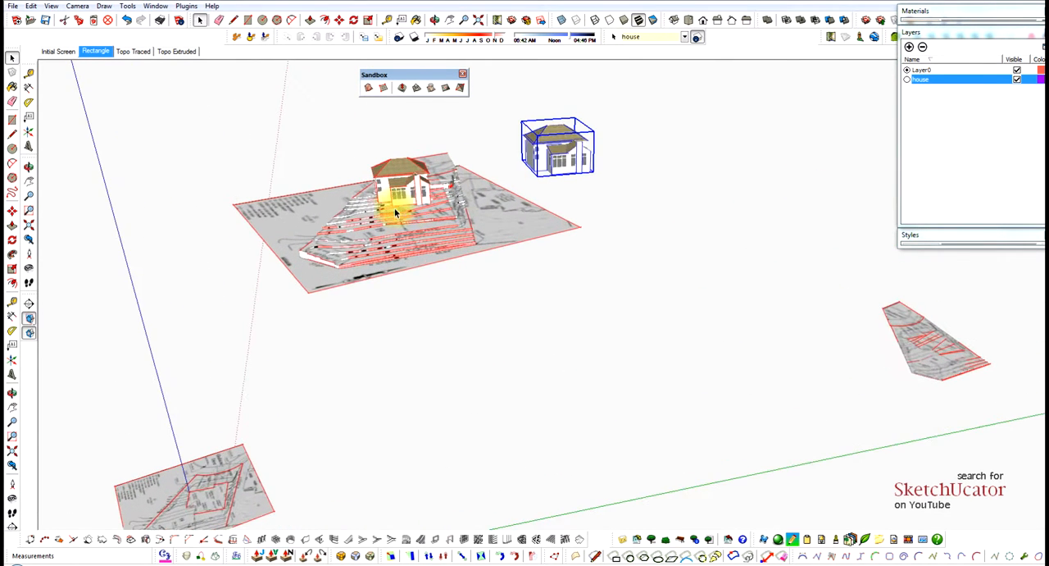
{"action": "scroll", "coordinate": [510, 157], "scroll_direction": "up", "scroll_amount": 5}
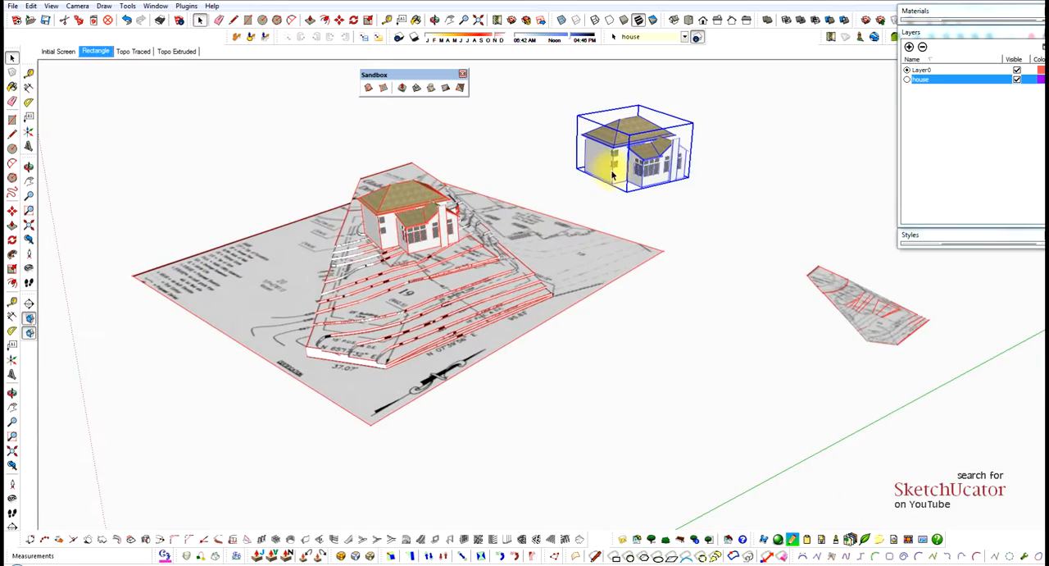
{"action": "scroll", "coordinate": [611, 173], "scroll_direction": "up", "scroll_amount": 2}
{"action": "scroll", "coordinate": [591, 174], "scroll_direction": "up", "scroll_amount": 3}
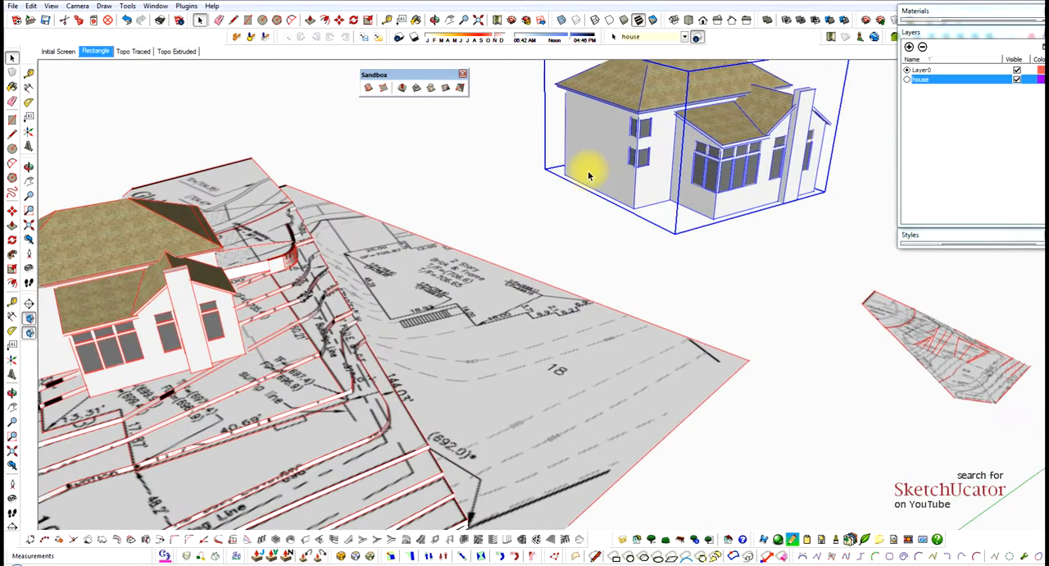
{"action": "scroll", "coordinate": [562, 172], "scroll_direction": "down", "scroll_amount": 10}
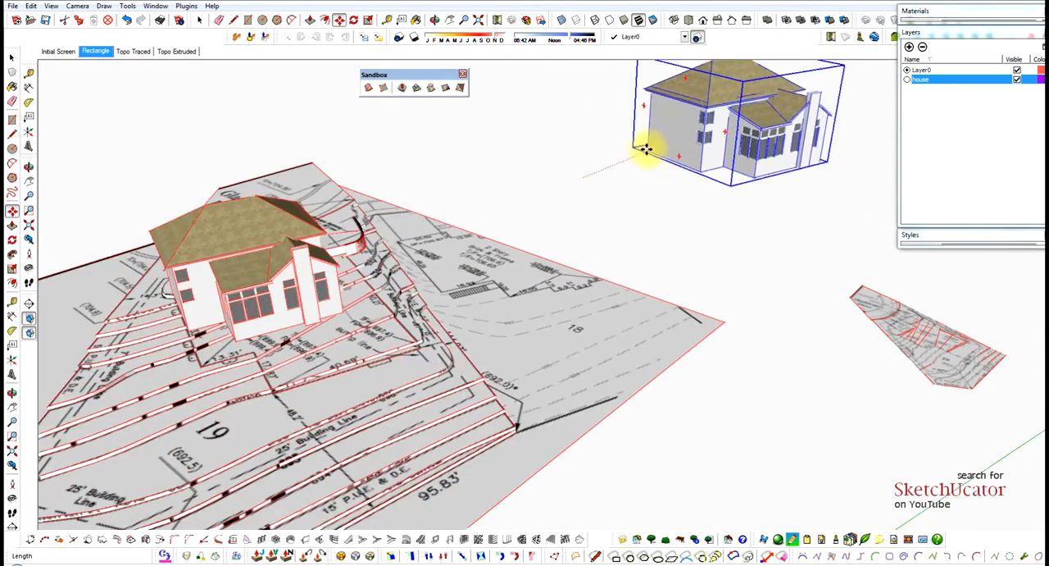
{"action": "scroll", "coordinate": [563, 206], "scroll_direction": "down", "scroll_amount": 2}
{"action": "left_click", "coordinate": [527, 215]}
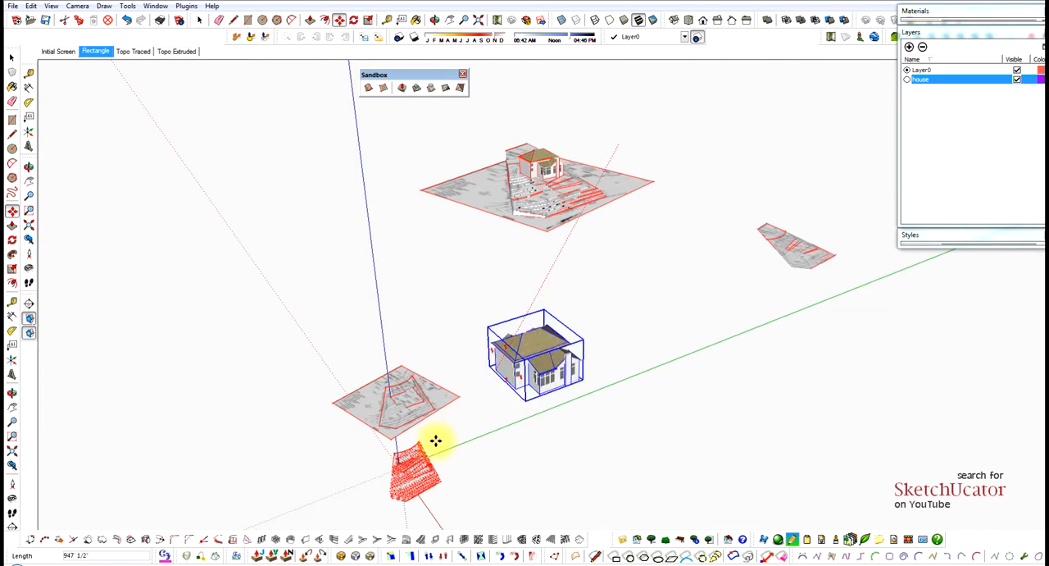
{"action": "scroll", "coordinate": [435, 438], "scroll_direction": "up", "scroll_amount": 3}
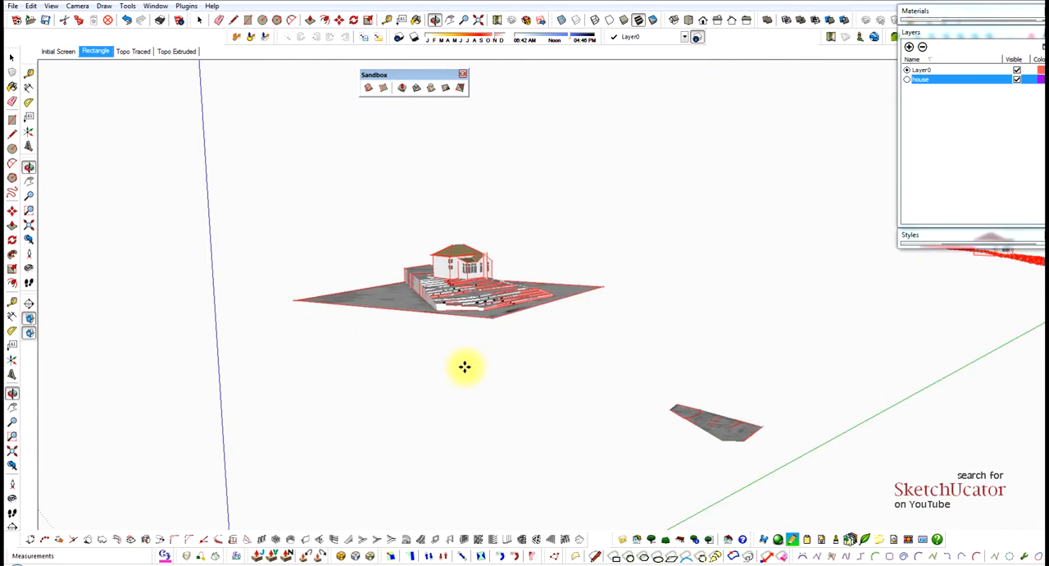
{"action": "scroll", "coordinate": [465, 366], "scroll_direction": "down", "scroll_amount": 1}
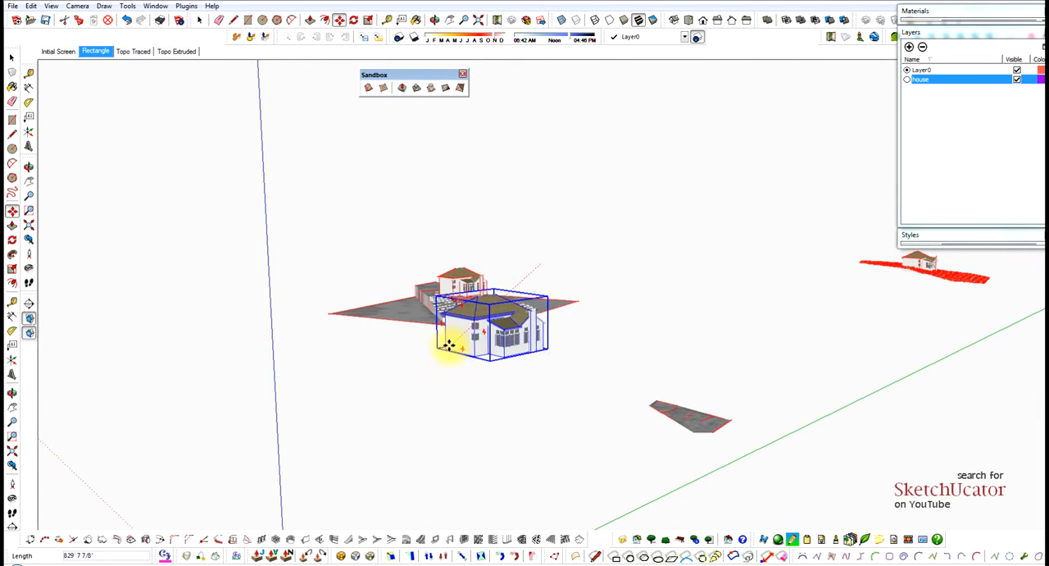
{"action": "scroll", "coordinate": [517, 318], "scroll_direction": "down", "scroll_amount": 2}
{"action": "scroll", "coordinate": [623, 361], "scroll_direction": "down", "scroll_amount": 2}
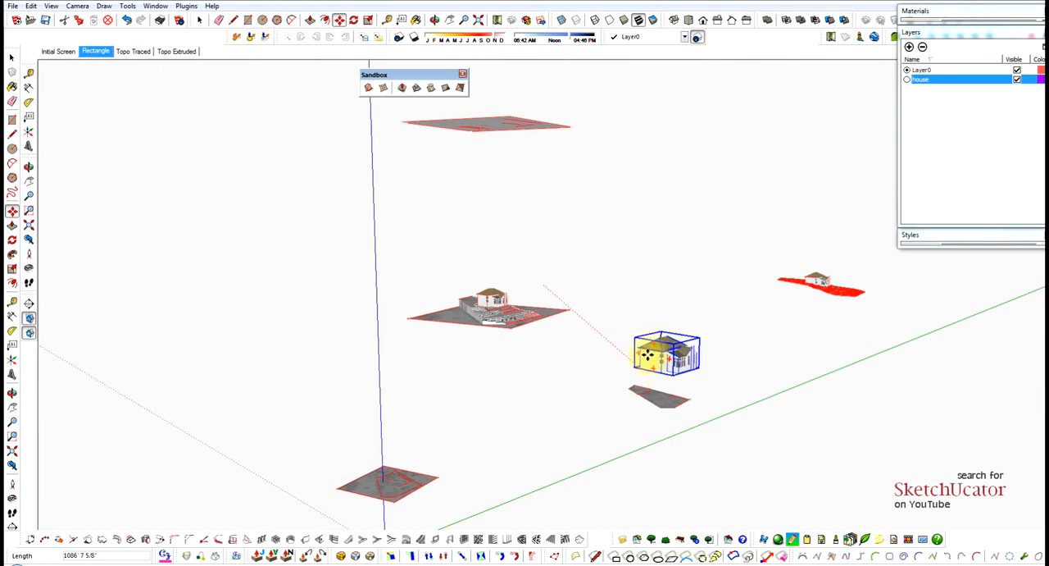
{"action": "scroll", "coordinate": [853, 255], "scroll_direction": "up", "scroll_amount": 4}
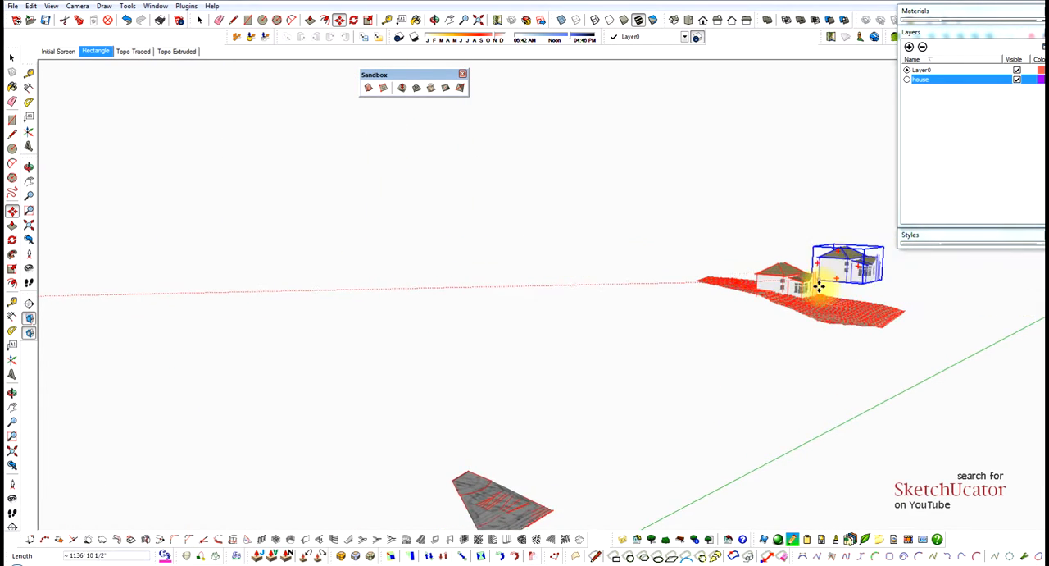
{"action": "scroll", "coordinate": [820, 284], "scroll_direction": "up", "scroll_amount": 4}
{"action": "scroll", "coordinate": [819, 287], "scroll_direction": "up", "scroll_amount": 1}
{"action": "key", "text": "space"}
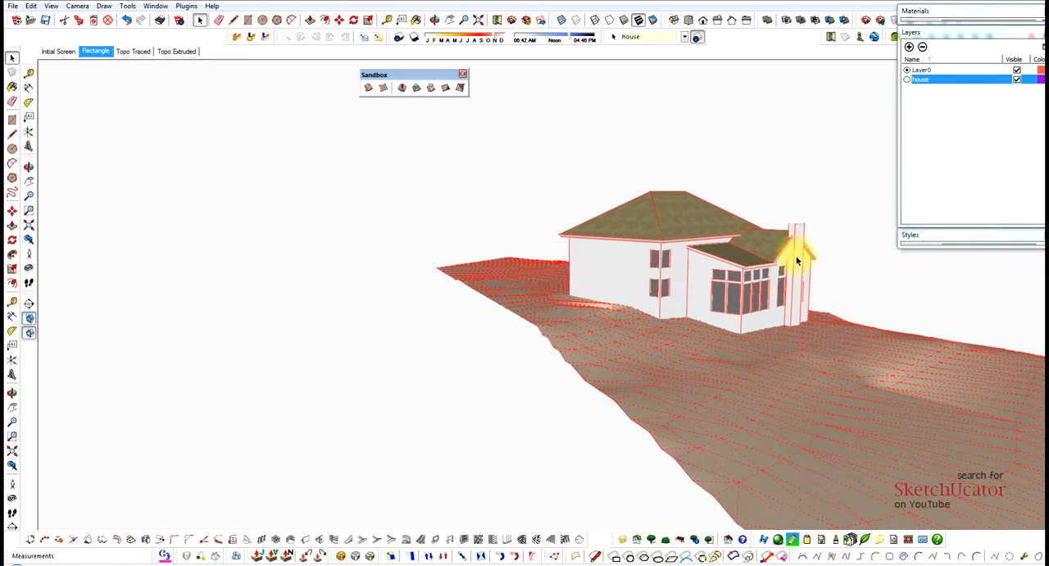
Move the spare house onto the terrain mesh at the origin, placing its garage corner on the mesh near the retaining wall.
{"action": "middle_click_drag", "start_coordinate": [698, 240], "coordinate": [561, 246]}
{"action": "scroll", "coordinate": [705, 237], "scroll_direction": "down", "scroll_amount": 8}
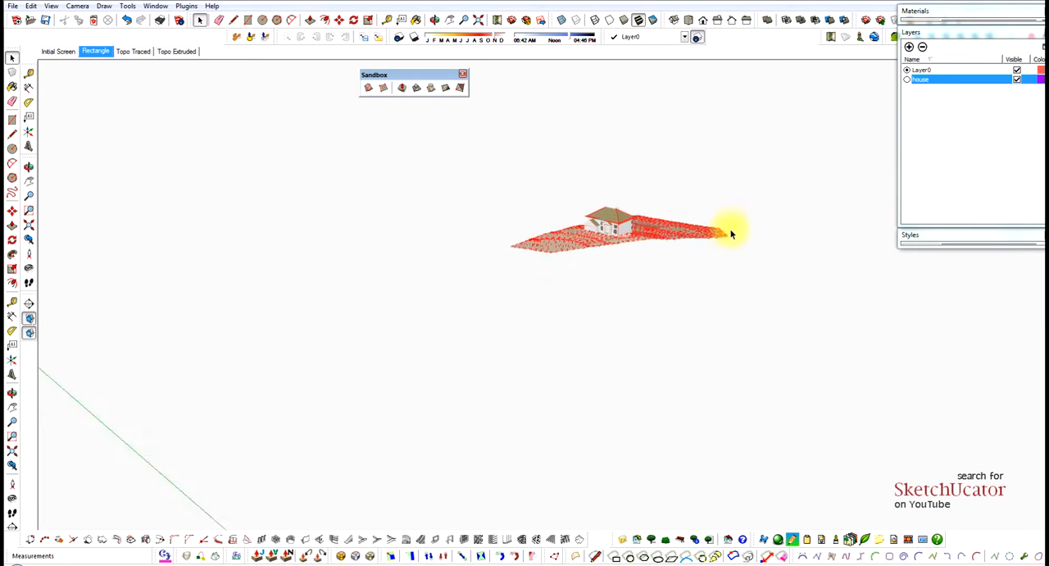
{"action": "scroll", "coordinate": [673, 250], "scroll_direction": "down", "scroll_amount": 6}
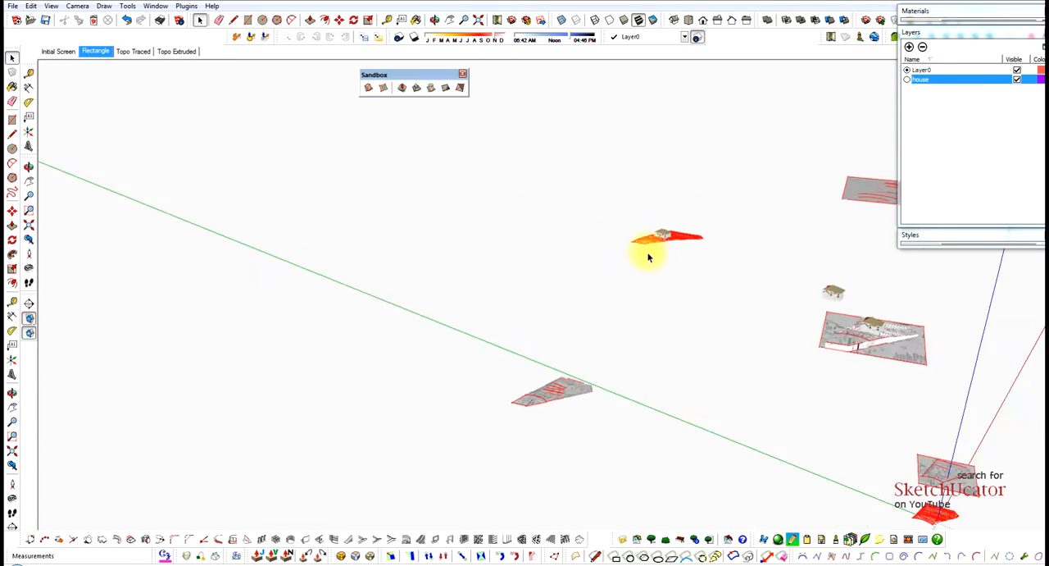
{"action": "scroll", "coordinate": [811, 409], "scroll_direction": "up", "scroll_amount": 5}
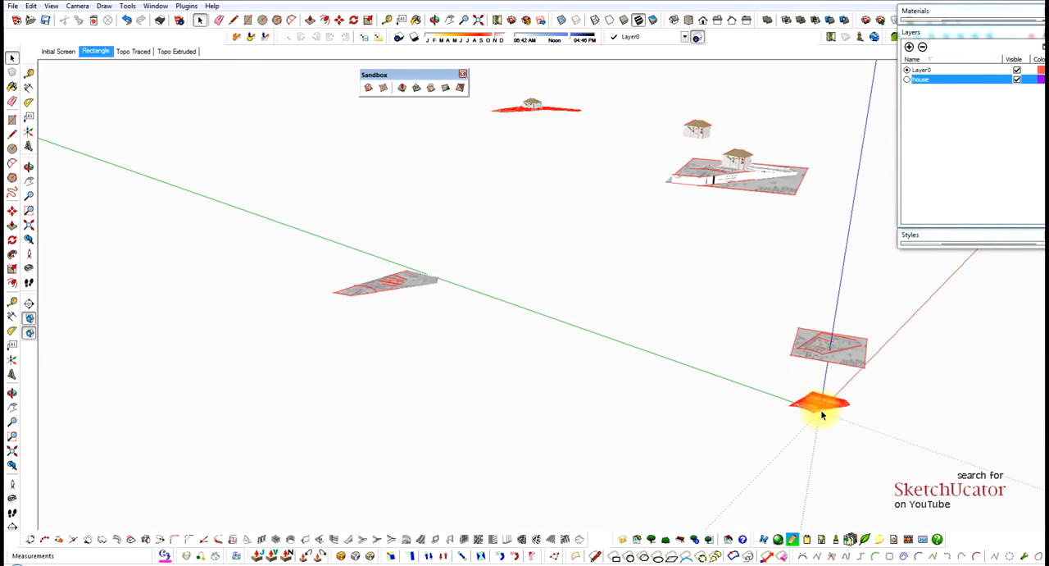
{"action": "left_click", "coordinate": [682, 135]}
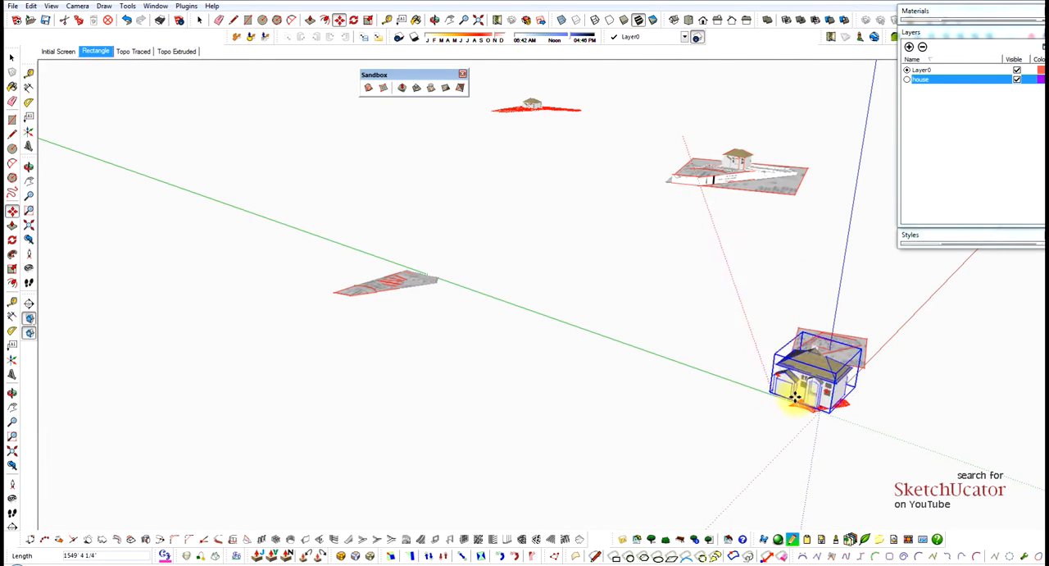
{"action": "scroll", "coordinate": [808, 400], "scroll_direction": "up", "scroll_amount": 5}
{"action": "scroll", "coordinate": [808, 400], "scroll_direction": "up", "scroll_amount": 8}
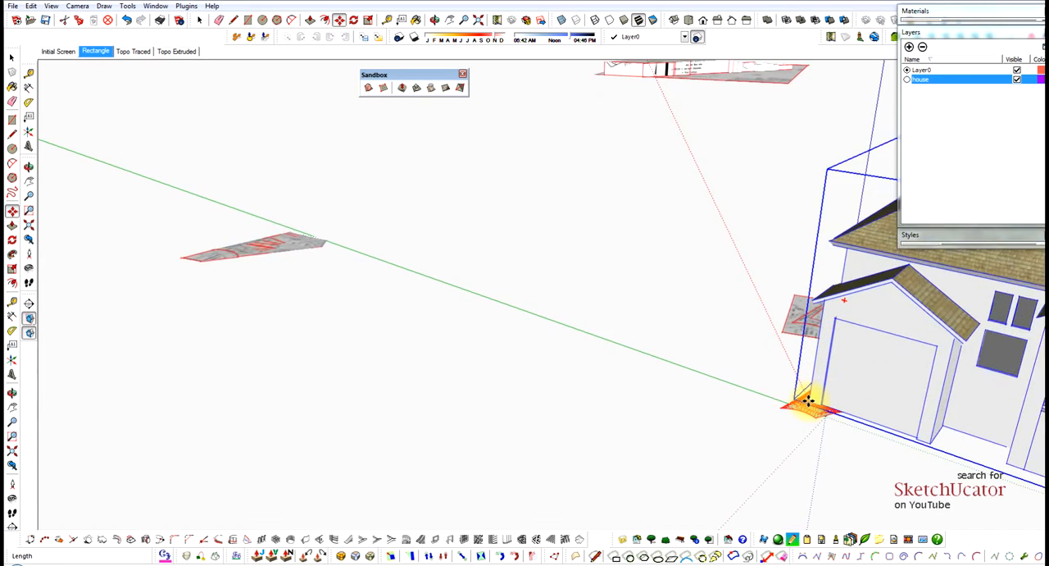
{"action": "scroll", "coordinate": [809, 400], "scroll_direction": "up", "scroll_amount": 8}
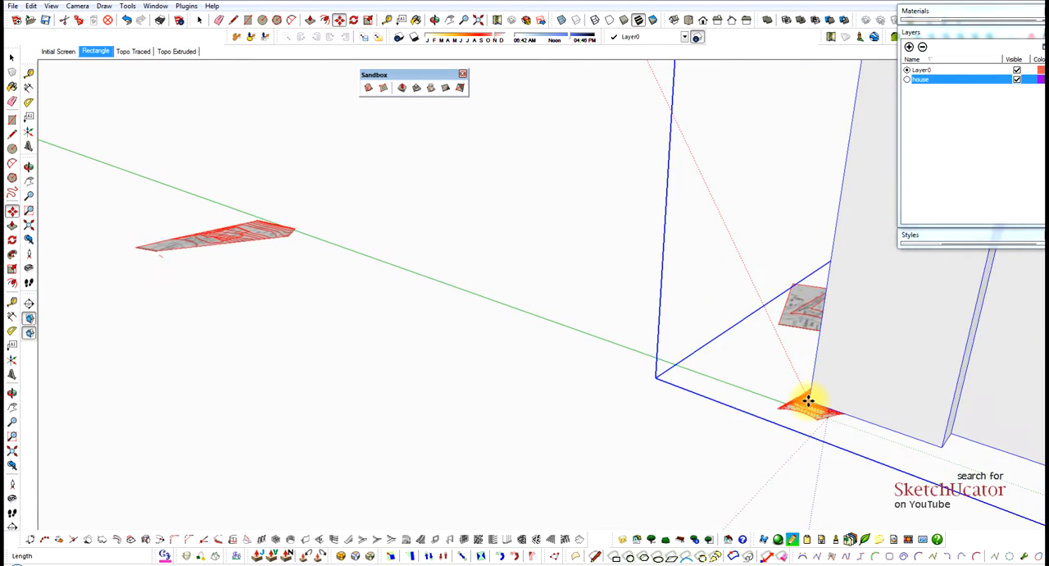
{"action": "scroll", "coordinate": [809, 400], "scroll_direction": "up", "scroll_amount": 10}
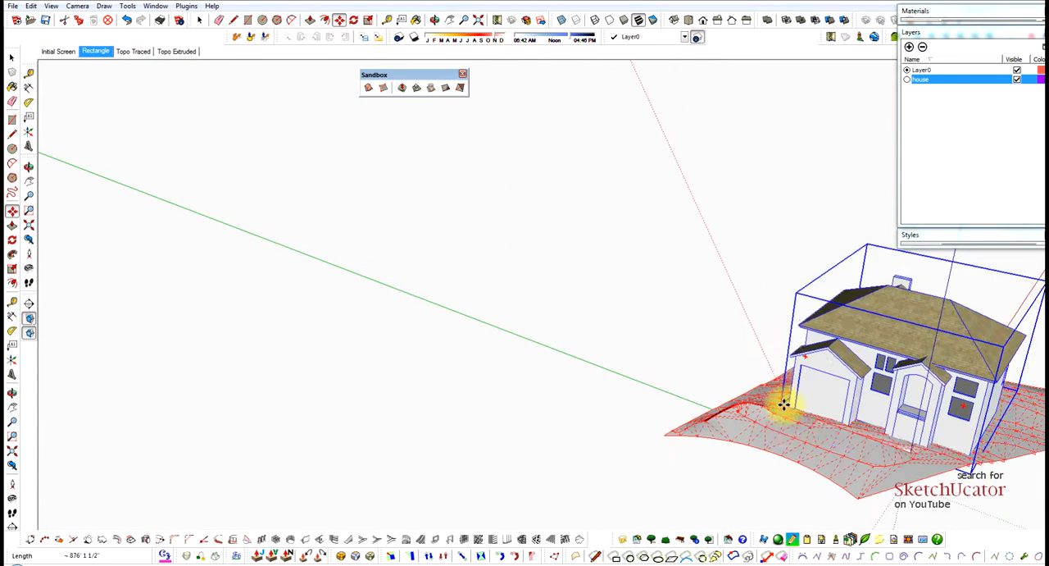
{"action": "scroll", "coordinate": [797, 397], "scroll_direction": "up", "scroll_amount": 10}
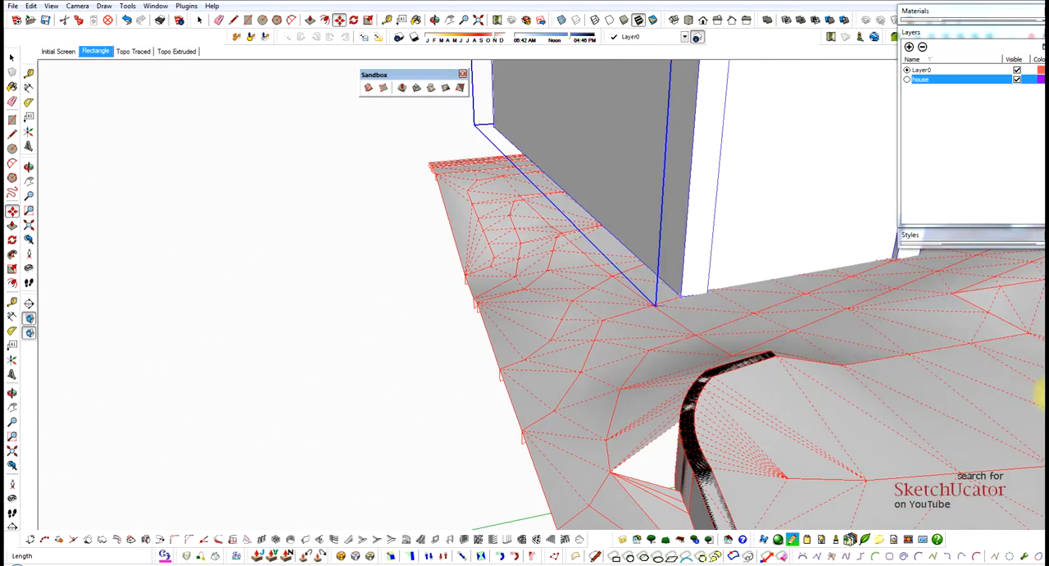
{"action": "left_click", "coordinate": [681, 296]}
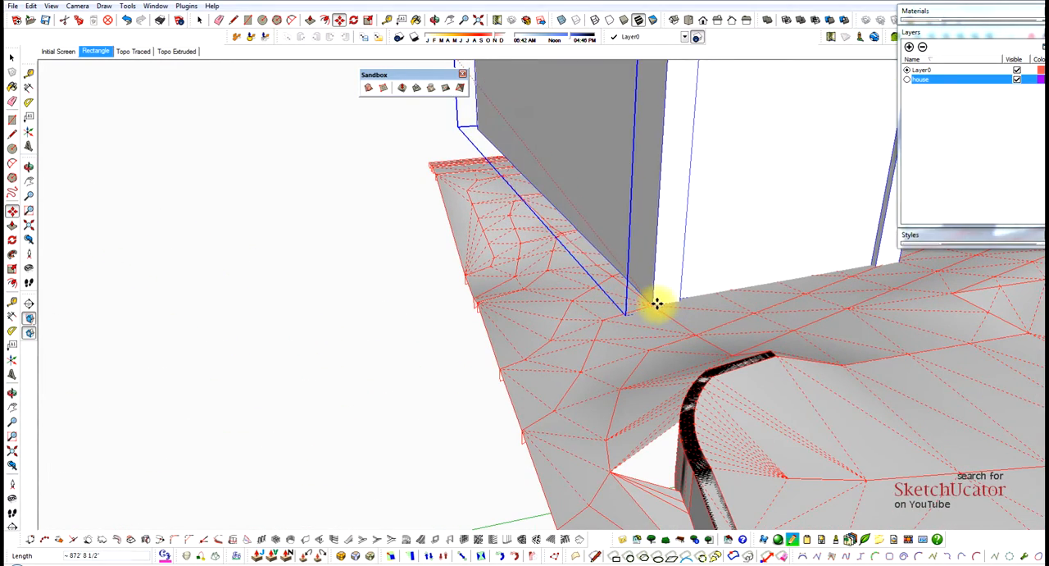
{"action": "left_click", "coordinate": [635, 316]}
Lower the house vertically so that the bottom of its walls sinks into the terrain mesh.
{"action": "scroll", "coordinate": [614, 390], "scroll_direction": "down", "scroll_amount": 8}
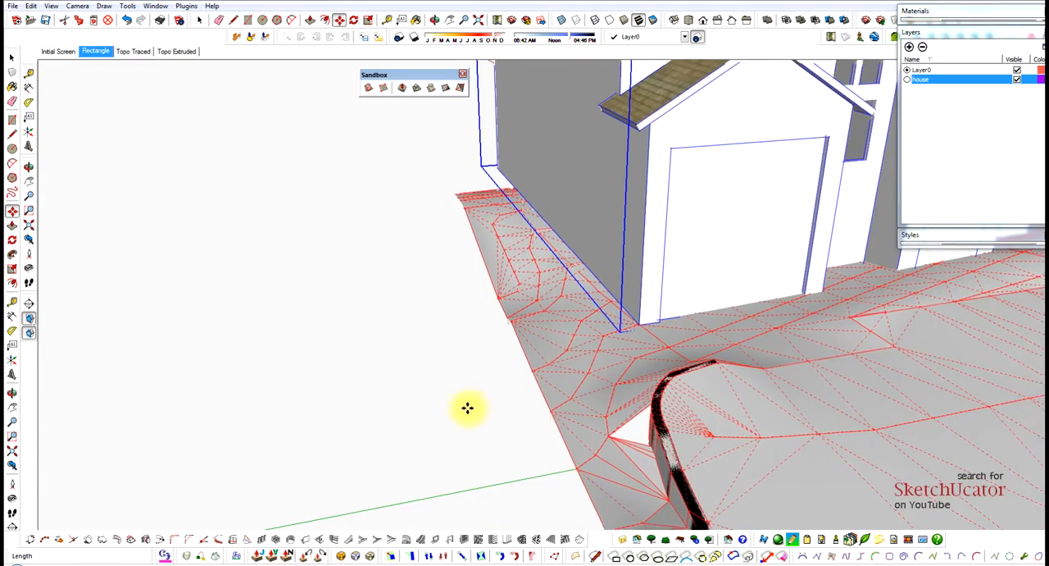
{"action": "scroll", "coordinate": [615, 283], "scroll_direction": "down", "scroll_amount": 3}
{"action": "middle_click_drag", "start_coordinate": [628, 277], "coordinate": [686, 267]}
{"action": "key", "text": "m"}
{"action": "scroll", "coordinate": [616, 265], "scroll_direction": "up", "scroll_amount": 6}
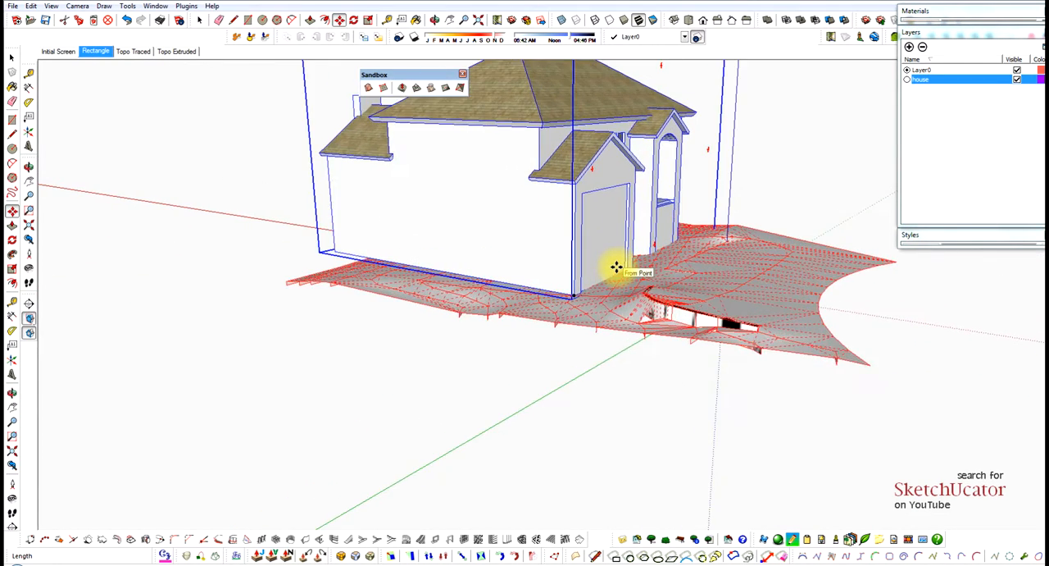
{"action": "key", "text": "space"}
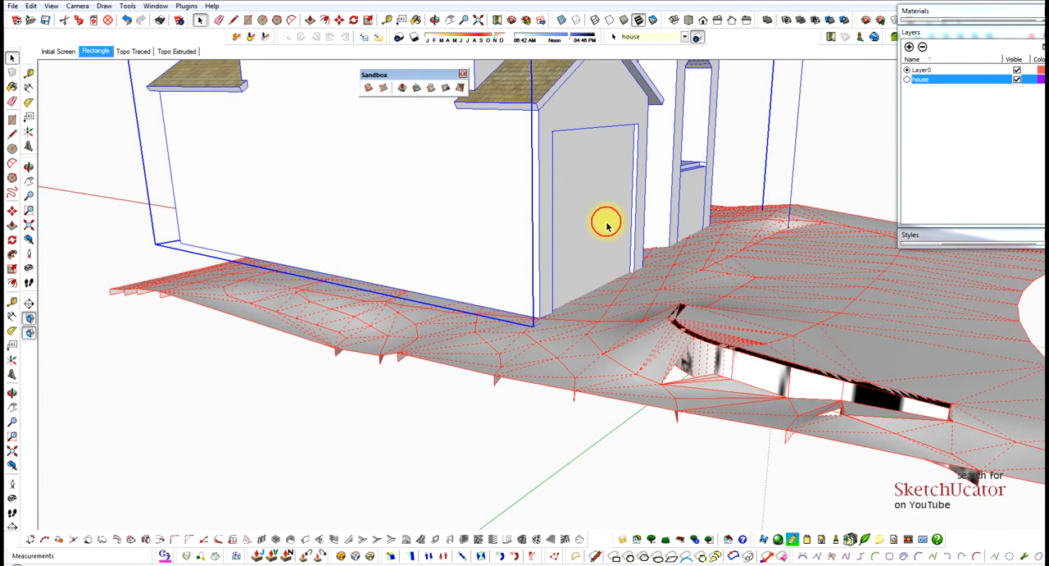
{"action": "middle_click_drag", "start_coordinate": [609, 205], "coordinate": [599, 209]}
{"action": "key", "text": "p"}
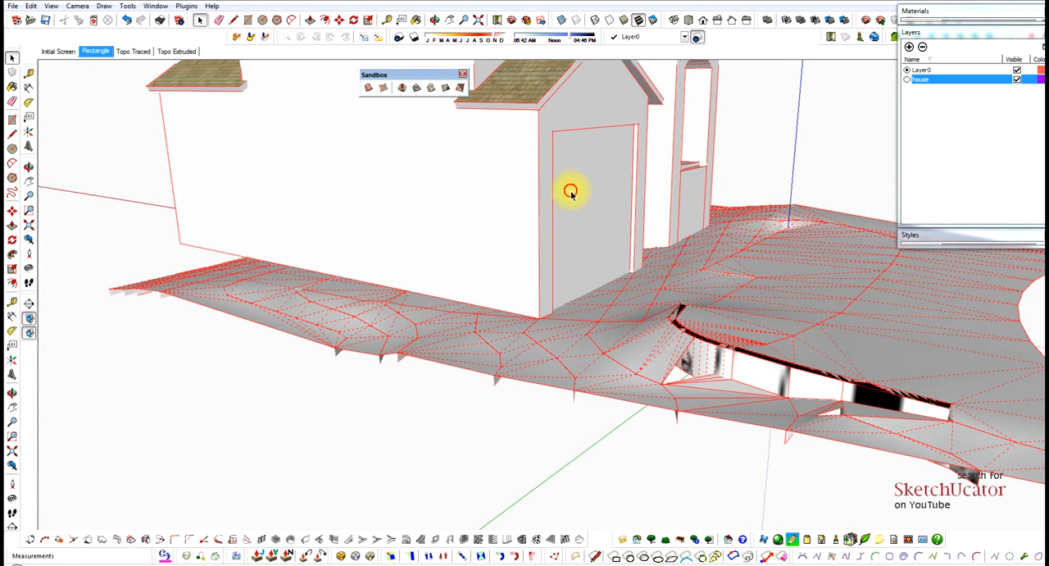
{"action": "key", "text": "space"}
{"action": "left_click", "coordinate": [572, 196]}
{"action": "key", "text": "m"}
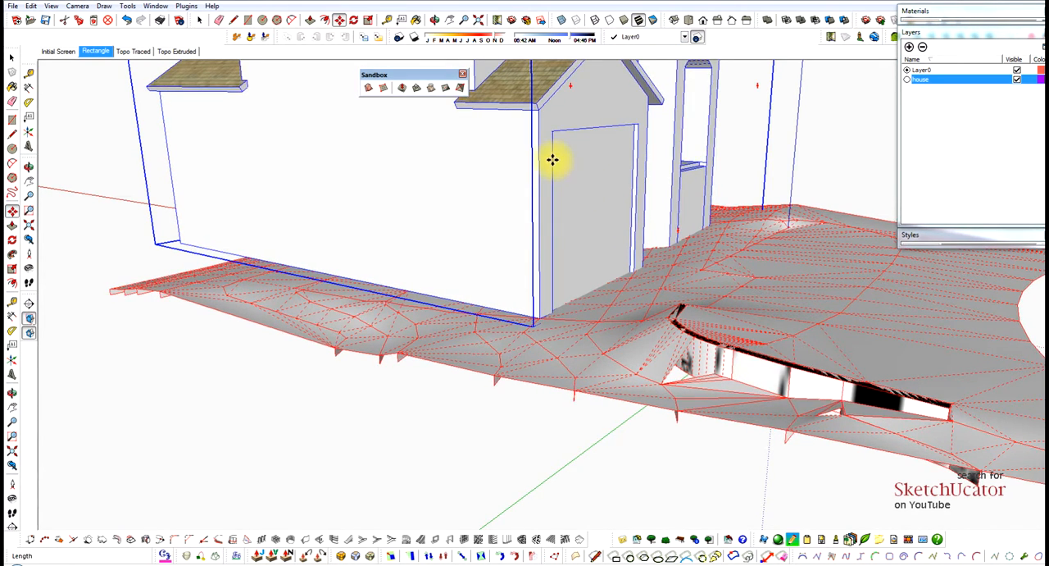
{"action": "left_click_drag", "start_coordinate": [552, 160], "coordinate": [552, 246]}
{"action": "scroll", "coordinate": [556, 187], "scroll_direction": "down", "scroll_amount": 2}
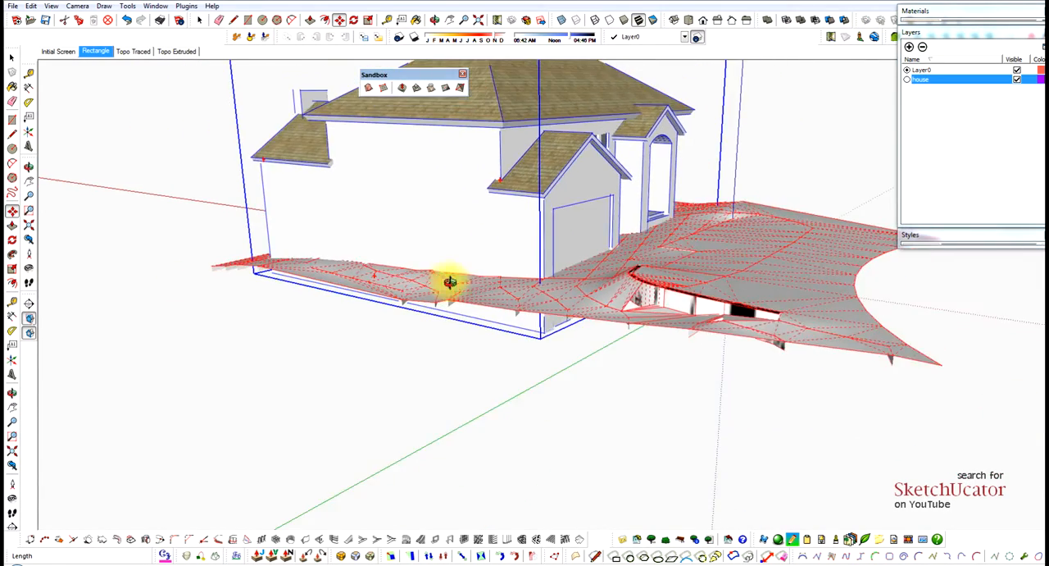
Change the style's edge colour to black.
{"action": "middle_click_drag", "start_coordinate": [450, 282], "coordinate": [833, 280]}
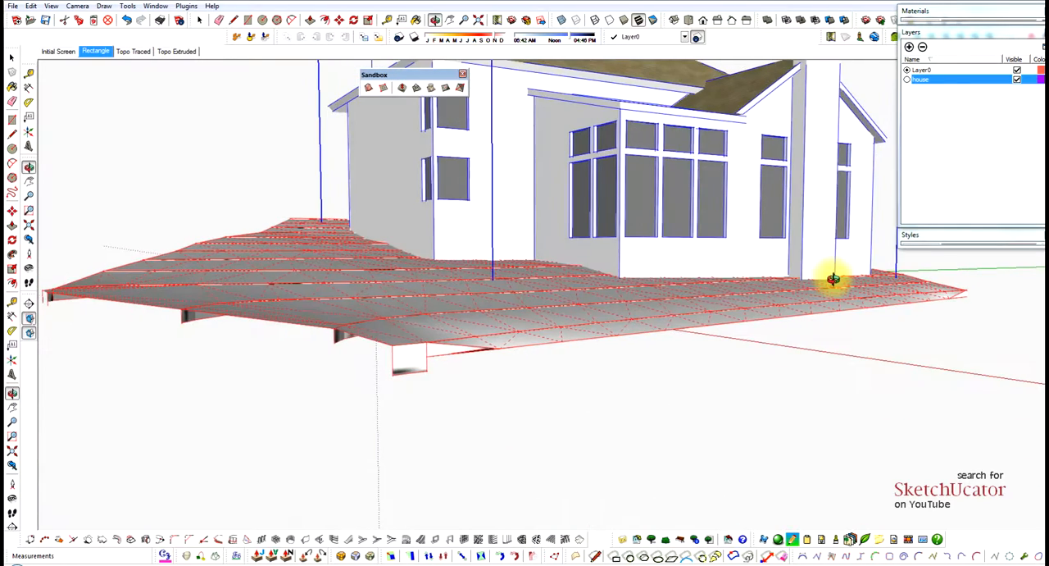
{"action": "scroll", "coordinate": [590, 299], "scroll_direction": "down", "scroll_amount": 2}
{"action": "middle_click_drag", "start_coordinate": [665, 346], "coordinate": [713, 361]}
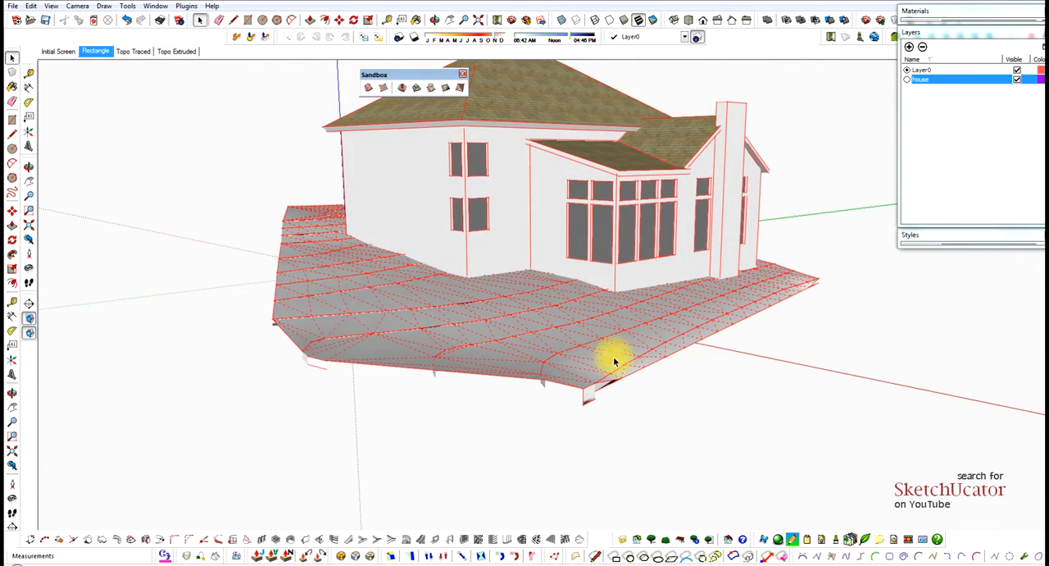
{"action": "scroll", "coordinate": [527, 244], "scroll_direction": "down", "scroll_amount": 2}
{"action": "scroll", "coordinate": [597, 145], "scroll_direction": "up", "scroll_amount": 4}
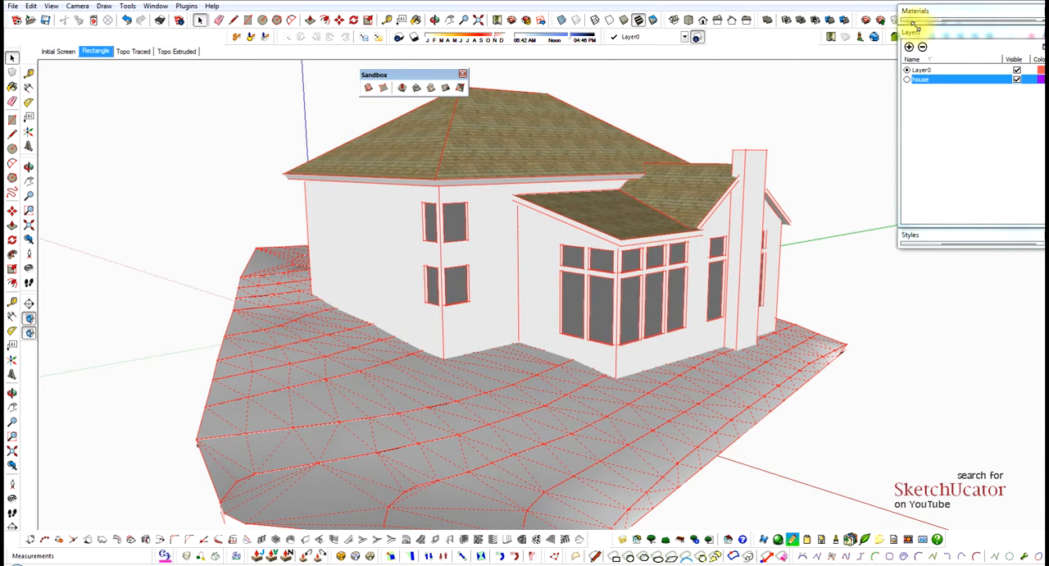
{"action": "left_click", "coordinate": [939, 37]}
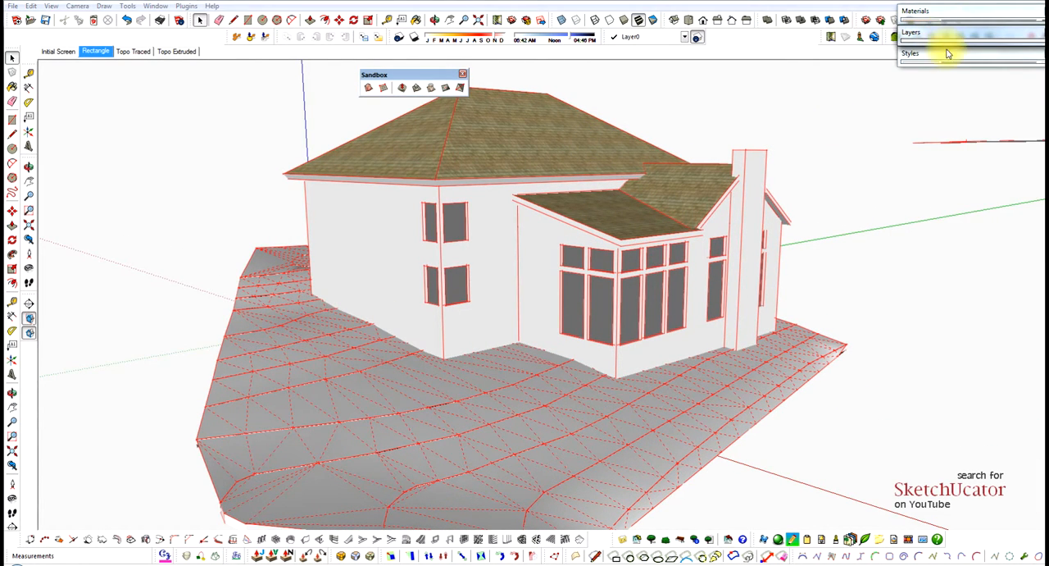
{"action": "left_click", "coordinate": [948, 54]}
{"action": "left_click", "coordinate": [1014, 245]}
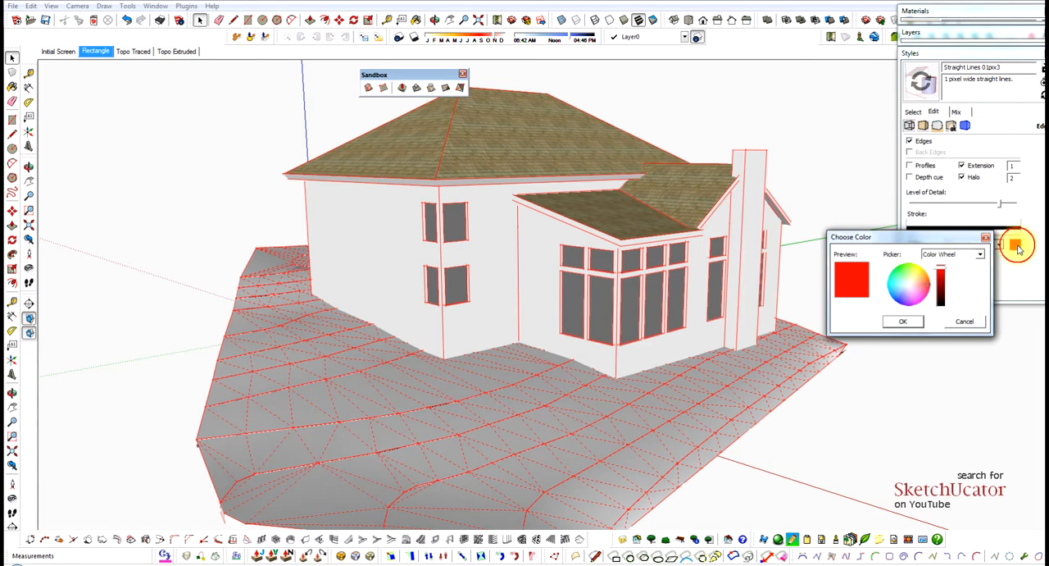
{"action": "left_click_drag", "start_coordinate": [940, 281], "coordinate": [941, 308]}
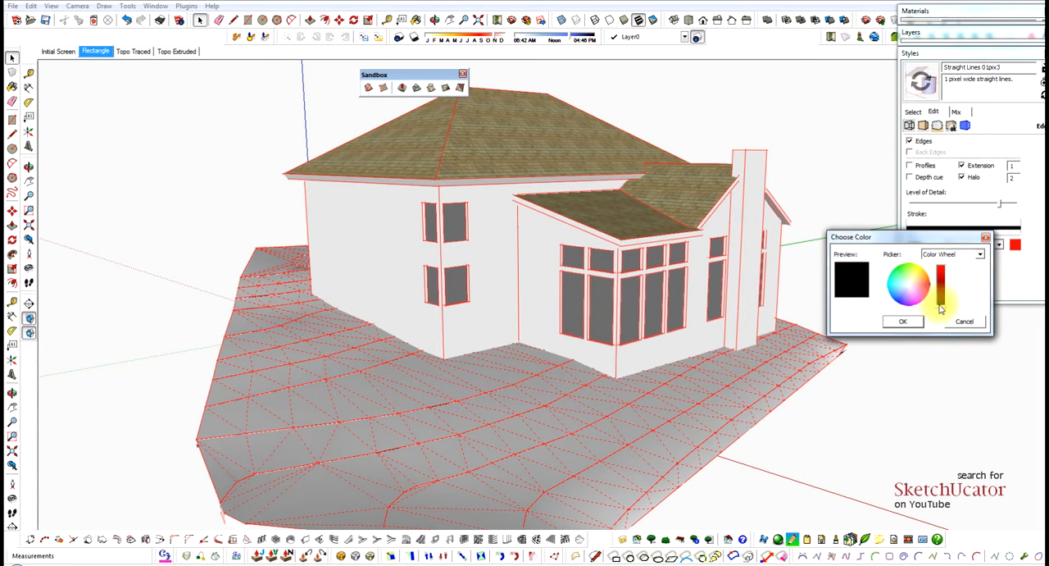
{"action": "left_click", "coordinate": [902, 323]}
Draw a rectangular band across the rear bay's side wall just below the windows, from the bay corner to the chimney.
{"action": "middle_click_drag", "start_coordinate": [749, 286], "coordinate": [442, 309]}
{"action": "middle_click_drag", "start_coordinate": [567, 297], "coordinate": [743, 275]}
{"action": "middle_click_drag", "start_coordinate": [525, 321], "coordinate": [574, 334]}
{"action": "scroll", "coordinate": [771, 332], "scroll_direction": "up", "scroll_amount": 5}
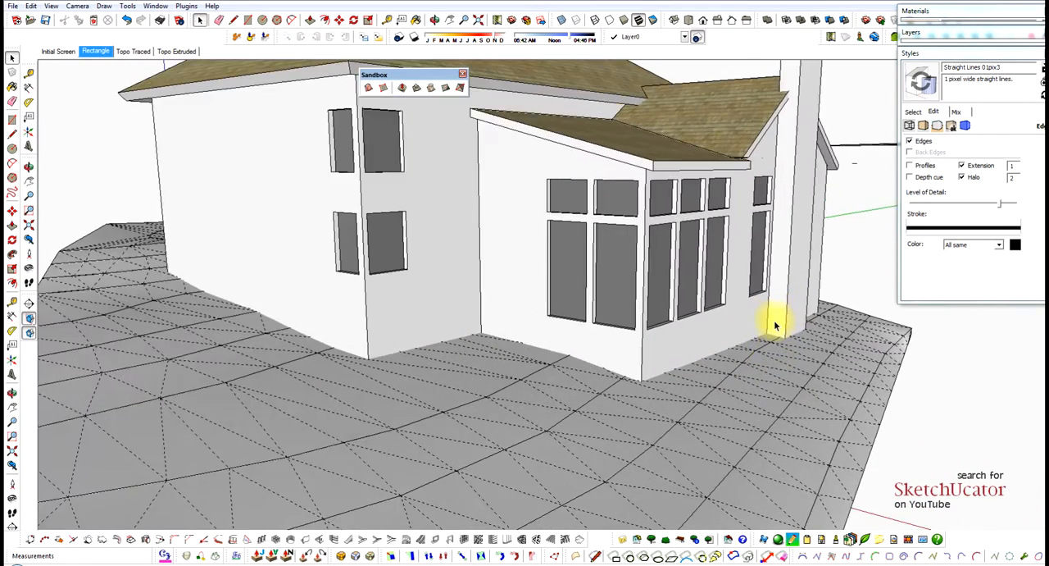
{"action": "left_click", "coordinate": [724, 325]}
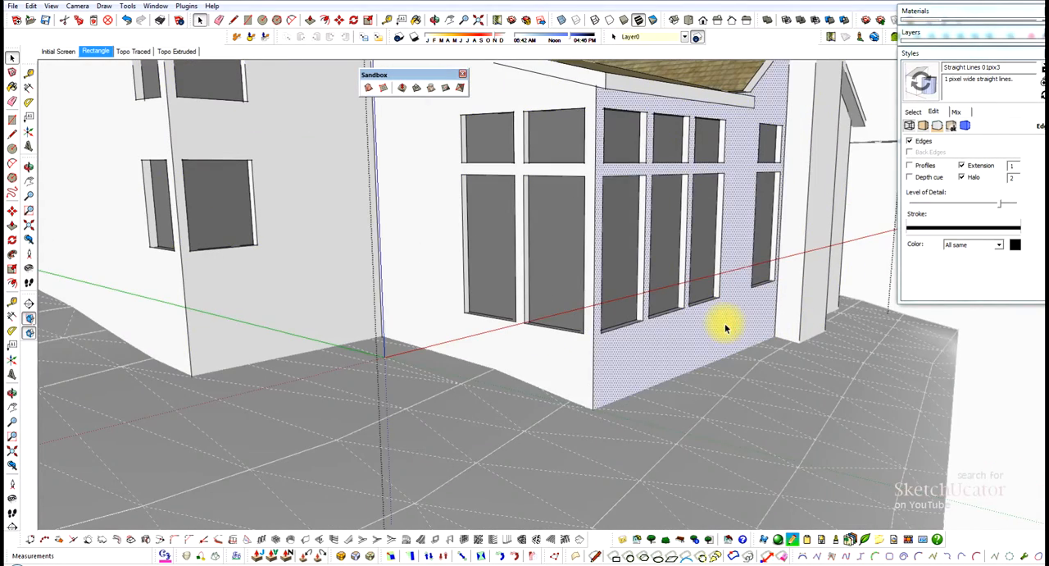
{"action": "scroll", "coordinate": [713, 326], "scroll_direction": "up", "scroll_amount": 2}
{"action": "key", "text": "r"}
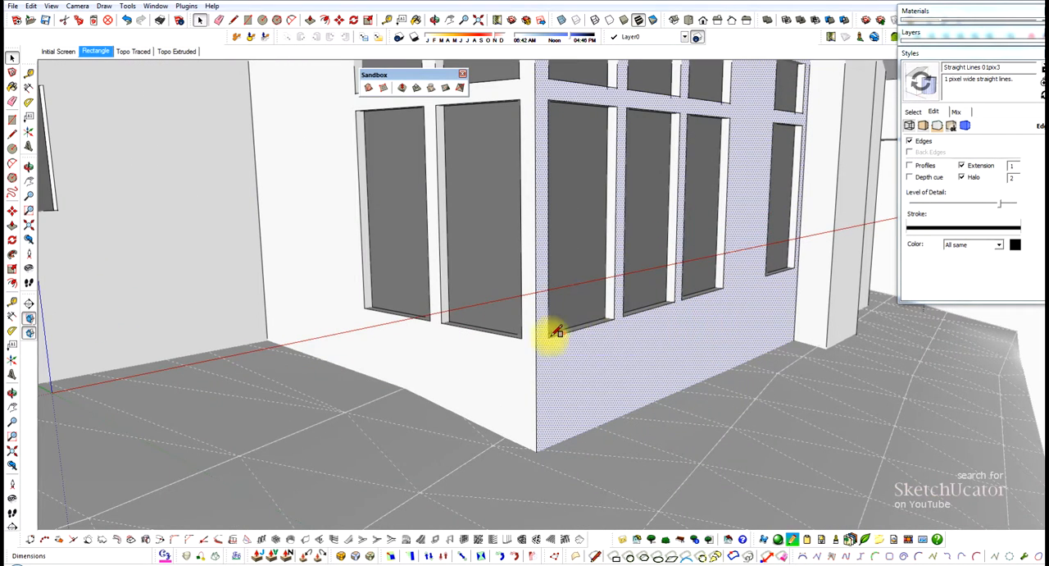
{"action": "left_click", "coordinate": [537, 357]}
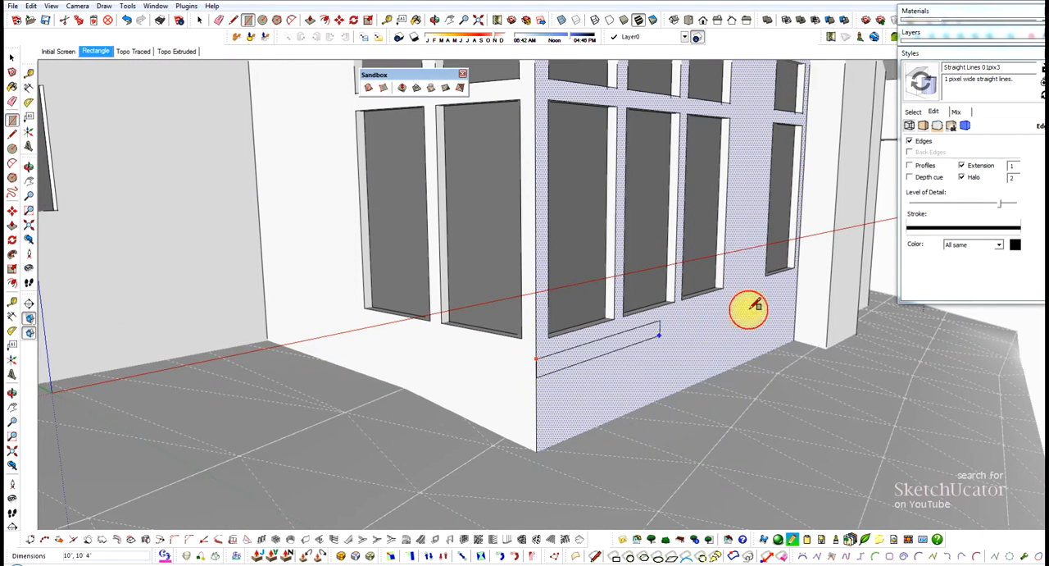
{"action": "left_click", "coordinate": [788, 292]}
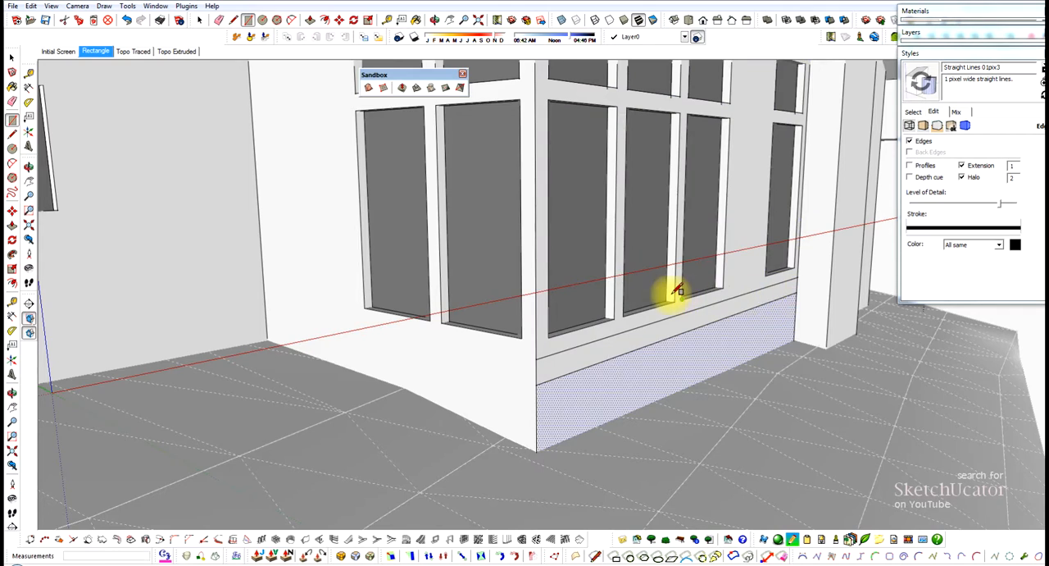
Push/Pull the band below the side windows outward about 9' 8" to form a patio slab beside the rear bay.
{"action": "scroll", "coordinate": [681, 291], "scroll_direction": "down", "scroll_amount": 3}
{"action": "left_click", "coordinate": [688, 316]}
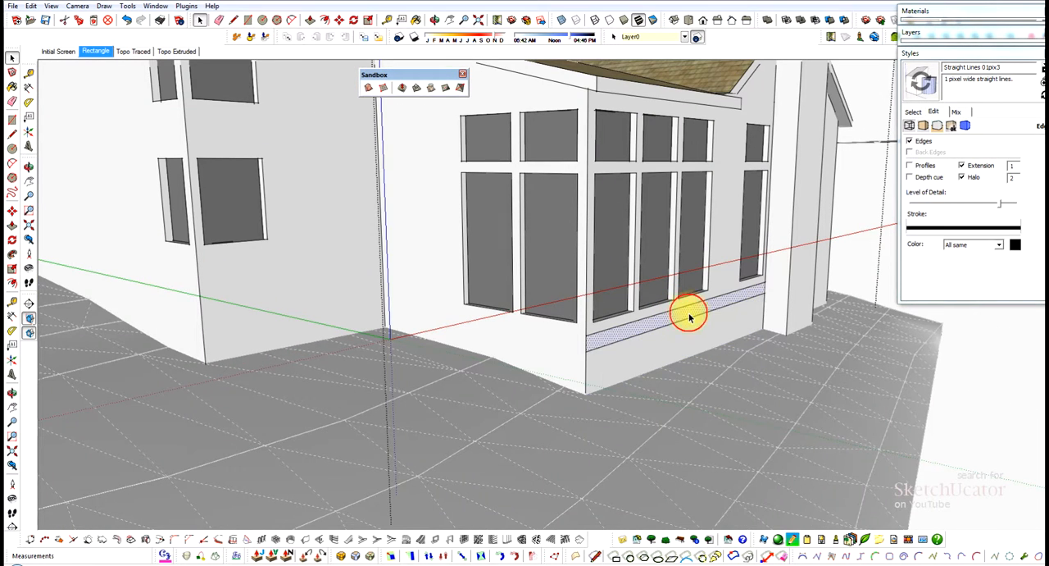
{"action": "key", "text": "p"}
{"action": "left_click", "coordinate": [688, 318]}
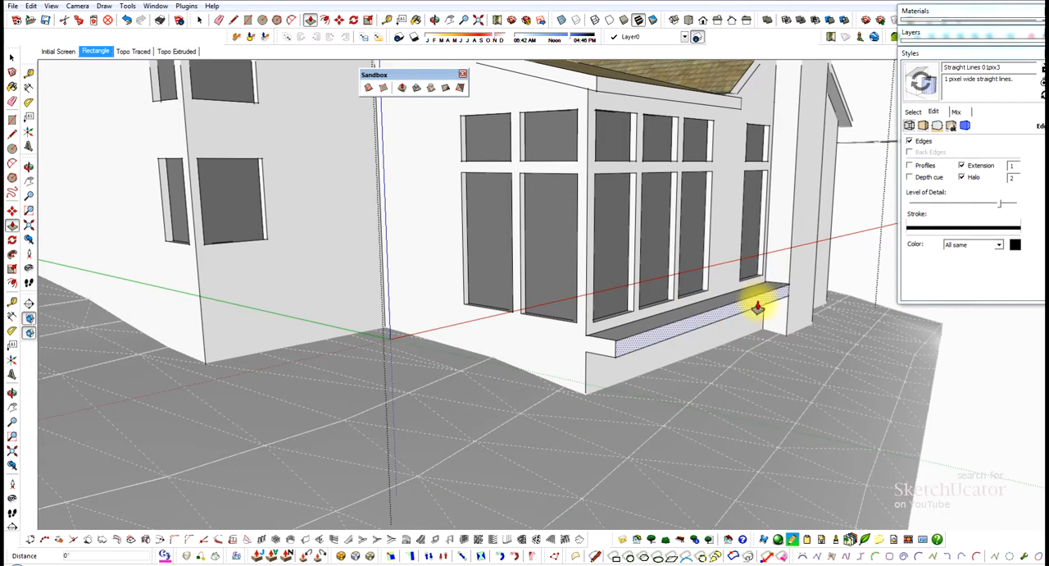
{"action": "left_click", "coordinate": [923, 348]}
Continue the slab's edge lines across the bay's adjoining window wall and Push/Pull that band outward about 6' 6" to wrap the patio around the corner.
{"action": "middle_click_drag", "start_coordinate": [665, 338], "coordinate": [628, 349]}
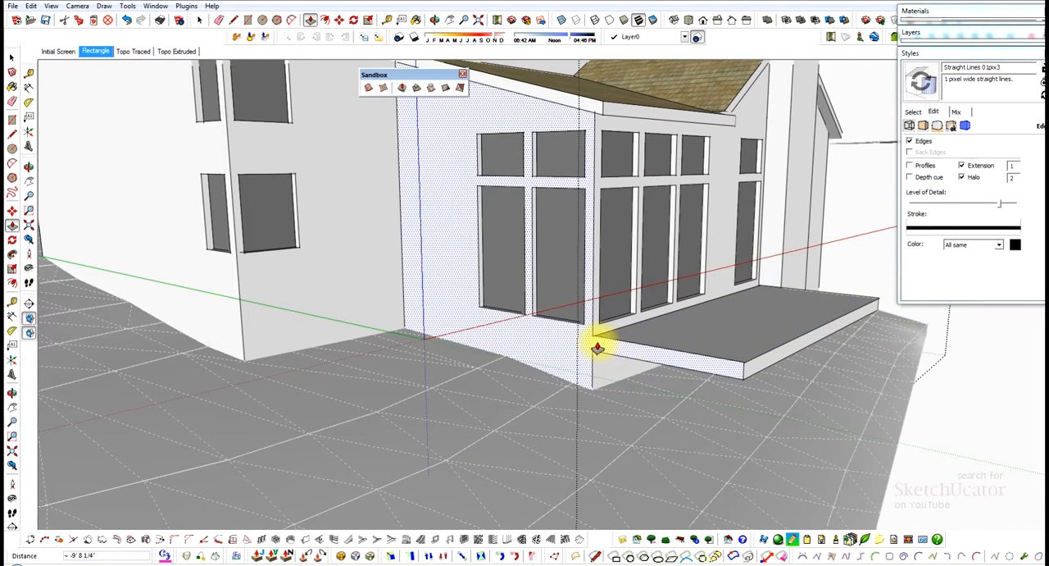
{"action": "scroll", "coordinate": [598, 345], "scroll_direction": "up", "scroll_amount": 4}
{"action": "key", "text": "l"}
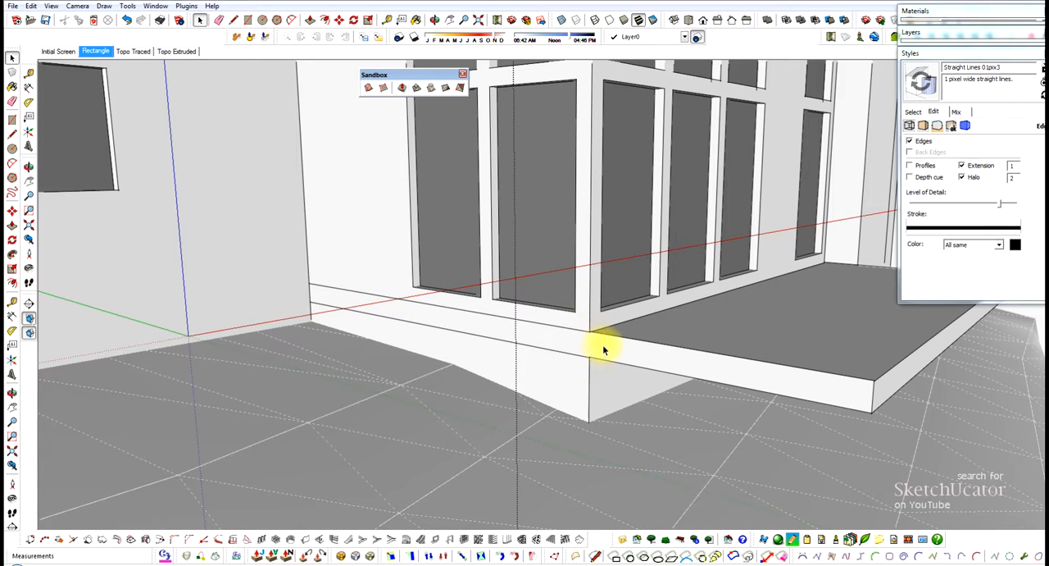
{"action": "left_click", "coordinate": [604, 350]}
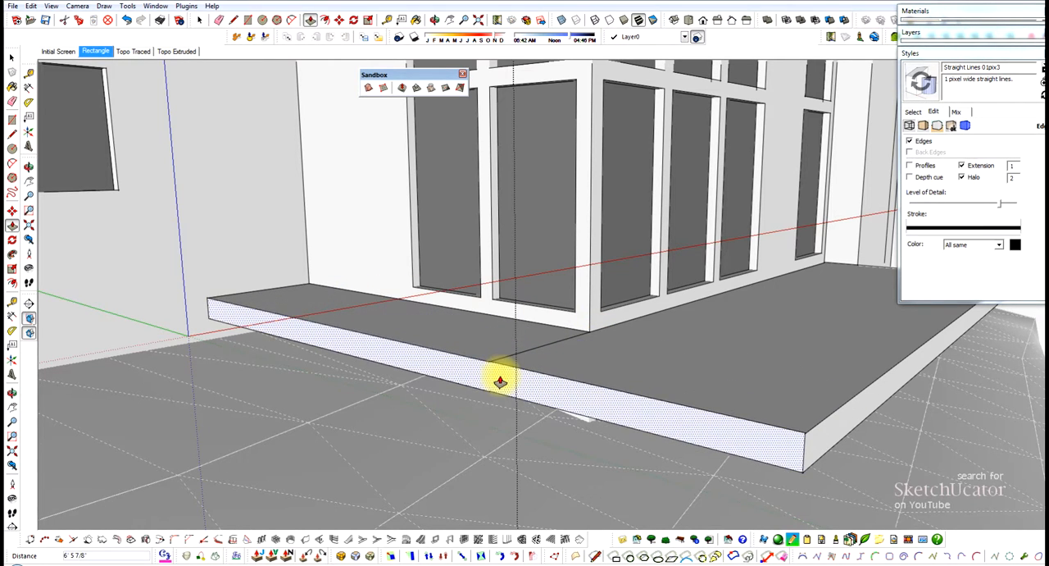
{"action": "left_click", "coordinate": [484, 386]}
Erase the leftover seam edge between the two sections of the patio slab.
{"action": "key", "text": "e"}
{"action": "scroll", "coordinate": [523, 331], "scroll_direction": "down", "scroll_amount": 7}
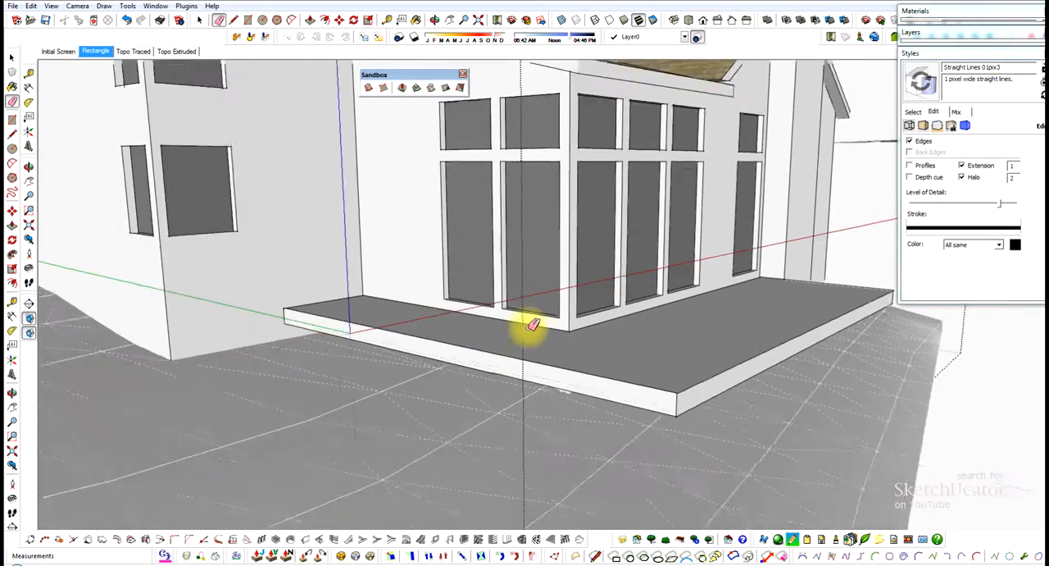
{"action": "mouse_move", "coordinate": [495, 316]}
{"action": "middle_mouse_down"}
{"action": "mouse_move", "coordinate": [529, 333]}
{"action": "mouse_move", "coordinate": [569, 308]}
{"action": "mouse_move", "coordinate": [501, 325]}
{"action": "middle_mouse_up"}
{"action": "scroll", "coordinate": [478, 330], "scroll_direction": "down", "scroll_amount": 2}
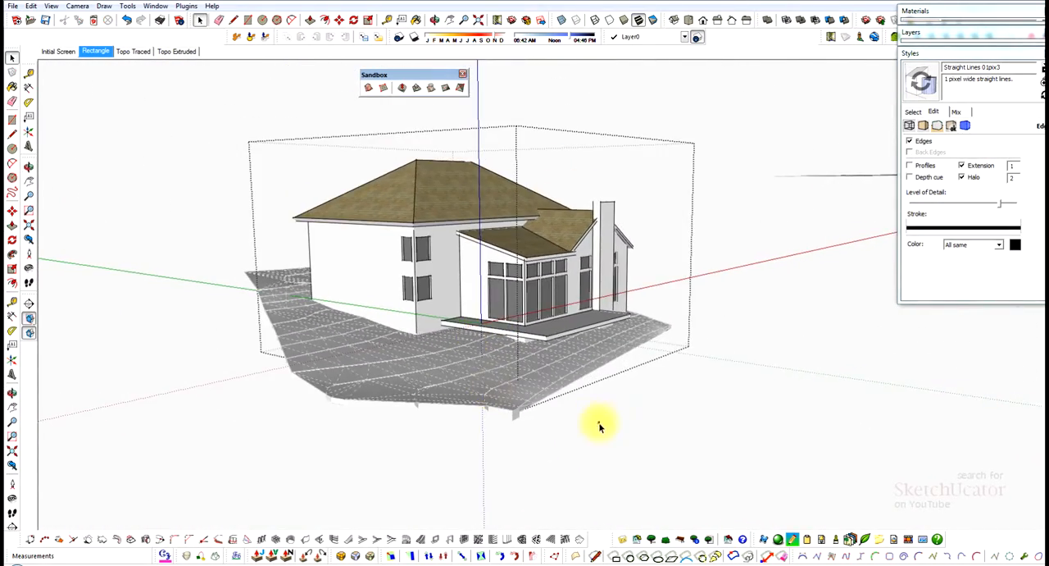
{"action": "key", "text": "space"}
Close the house group and turn off the display of hidden geometry.
{"action": "mouse_move", "coordinate": [599, 421]}
{"action": "middle_mouse_down"}
{"action": "mouse_move", "coordinate": [429, 288]}
{"action": "mouse_move", "coordinate": [817, 286]}
{"action": "mouse_move", "coordinate": [590, 303]}
{"action": "mouse_move", "coordinate": [312, 298]}
{"action": "mouse_move", "coordinate": [569, 296]}
{"action": "mouse_move", "coordinate": [408, 294]}
{"action": "mouse_move", "coordinate": [516, 301]}
{"action": "middle_mouse_up"}
{"action": "scroll", "coordinate": [421, 289], "scroll_direction": "up", "scroll_amount": 2}
{"action": "scroll", "coordinate": [406, 303], "scroll_direction": "up", "scroll_amount": 1}
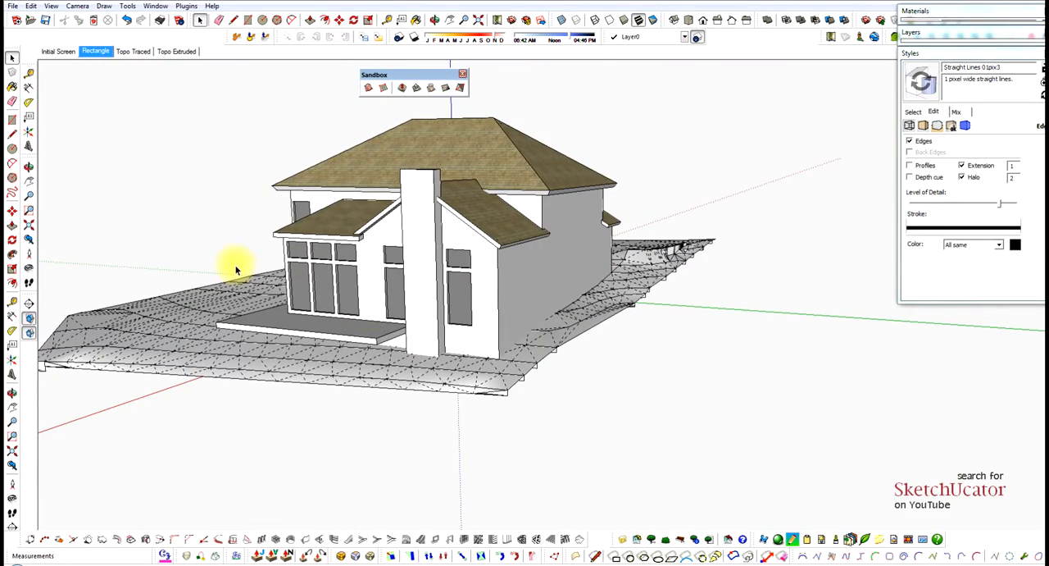
{"action": "scroll", "coordinate": [348, 293], "scroll_direction": "up", "scroll_amount": 3}
{"action": "middle_click_drag", "start_coordinate": [349, 312], "coordinate": [511, 316], "text": "shift"}
{"action": "key", "text": "space"}
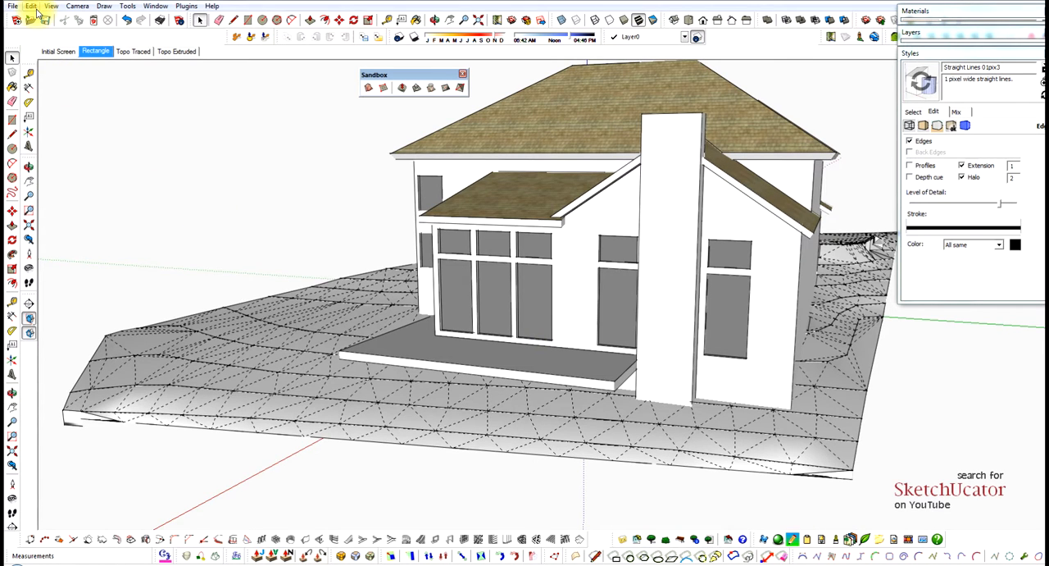
{"action": "left_click", "coordinate": [52, 6]}
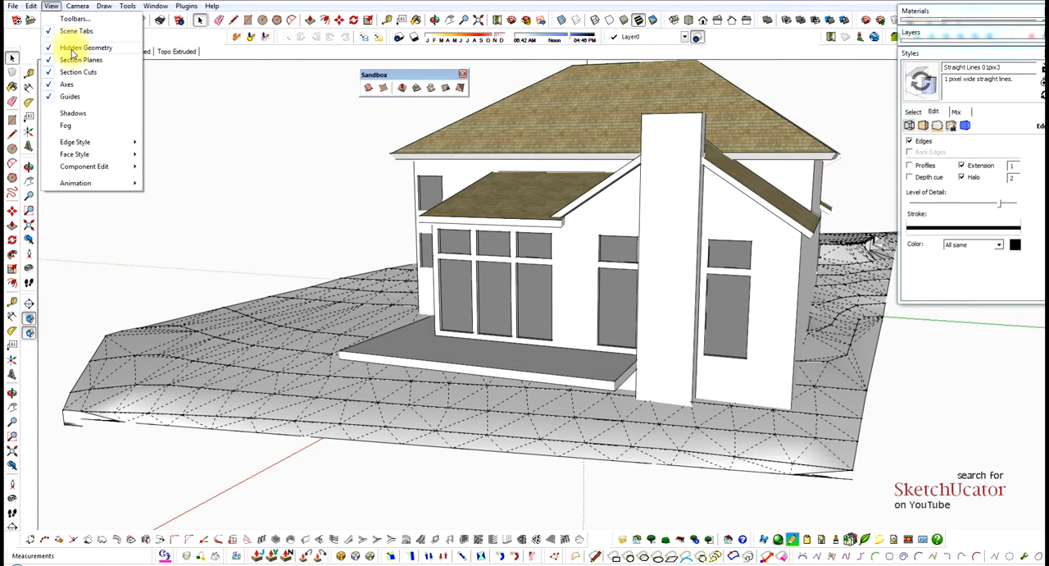
{"action": "left_click", "coordinate": [78, 48]}
Clear the view of the finished model by moving the Sandbox toolset off the roof and collapsing the Styles settings.
{"action": "middle_click_drag", "start_coordinate": [426, 303], "coordinate": [318, 348]}
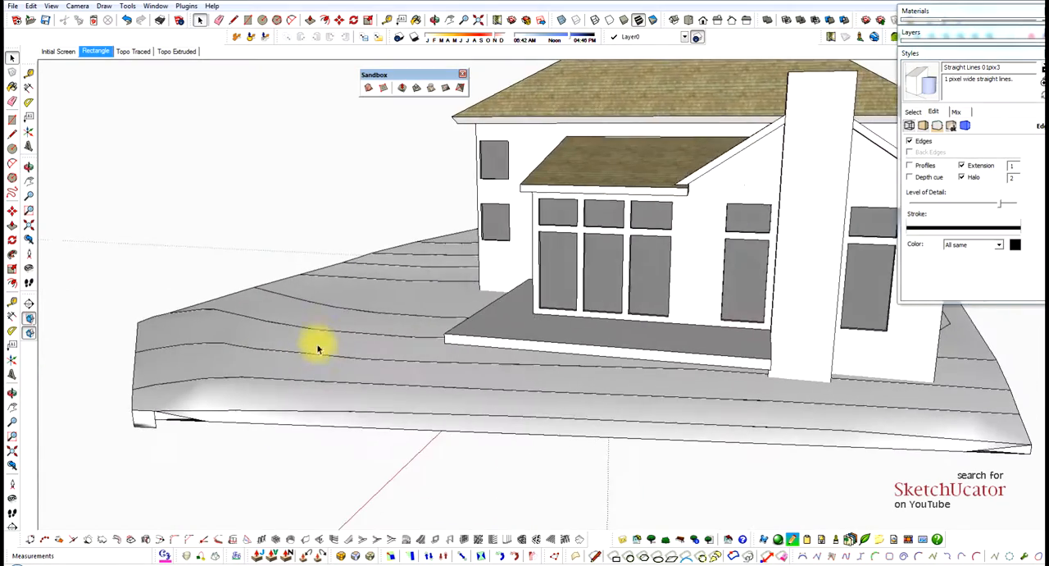
{"action": "scroll", "coordinate": [402, 304], "scroll_direction": "down", "scroll_amount": 3}
{"action": "middle_click_drag", "start_coordinate": [403, 304], "coordinate": [373, 330]}
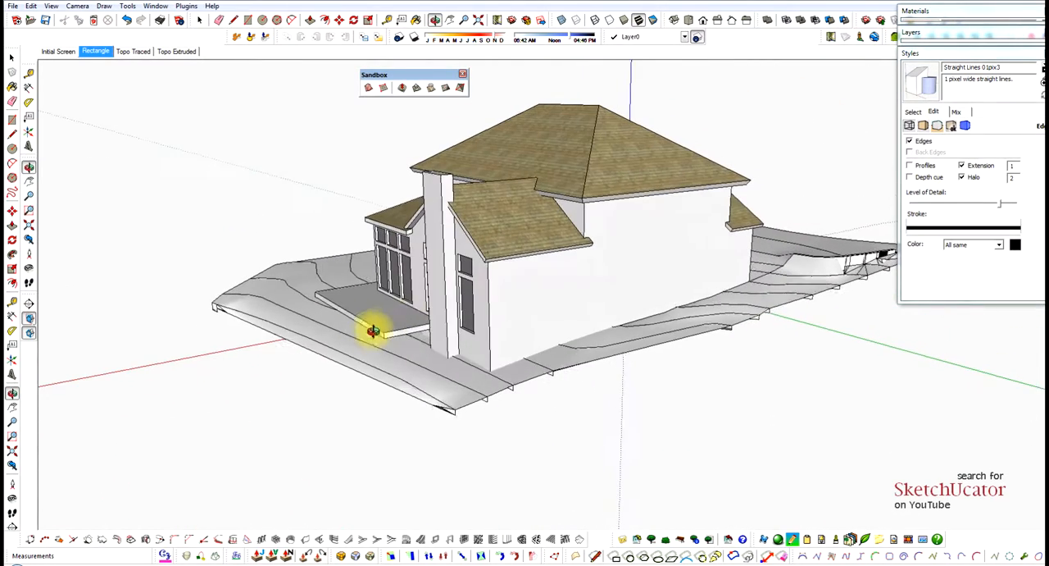
{"action": "middle_click_drag", "start_coordinate": [604, 290], "coordinate": [695, 353]}
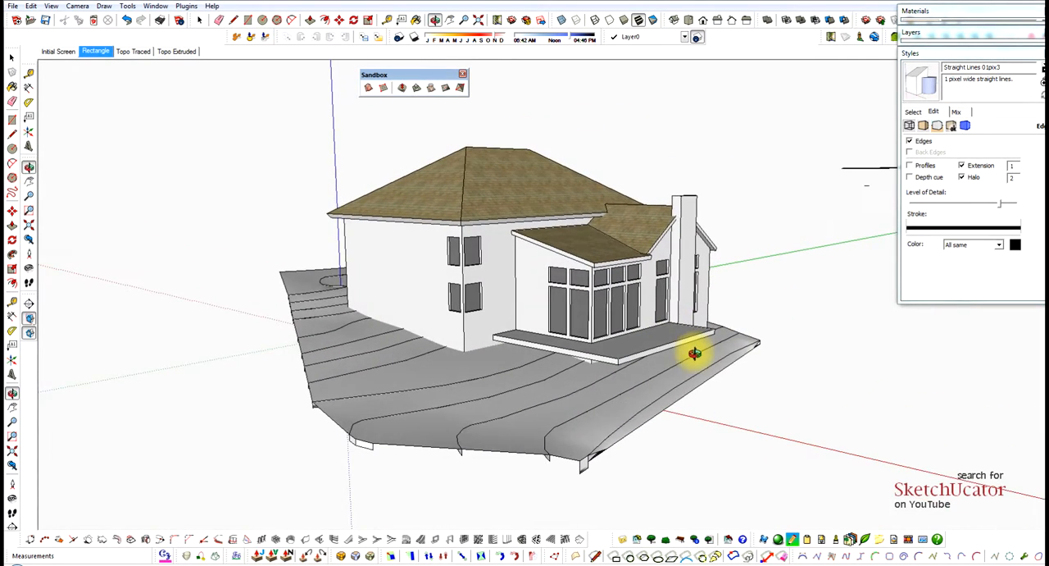
{"action": "scroll", "coordinate": [613, 452], "scroll_direction": "up", "scroll_amount": 1}
{"action": "scroll", "coordinate": [613, 452], "scroll_direction": "up", "scroll_amount": 1}
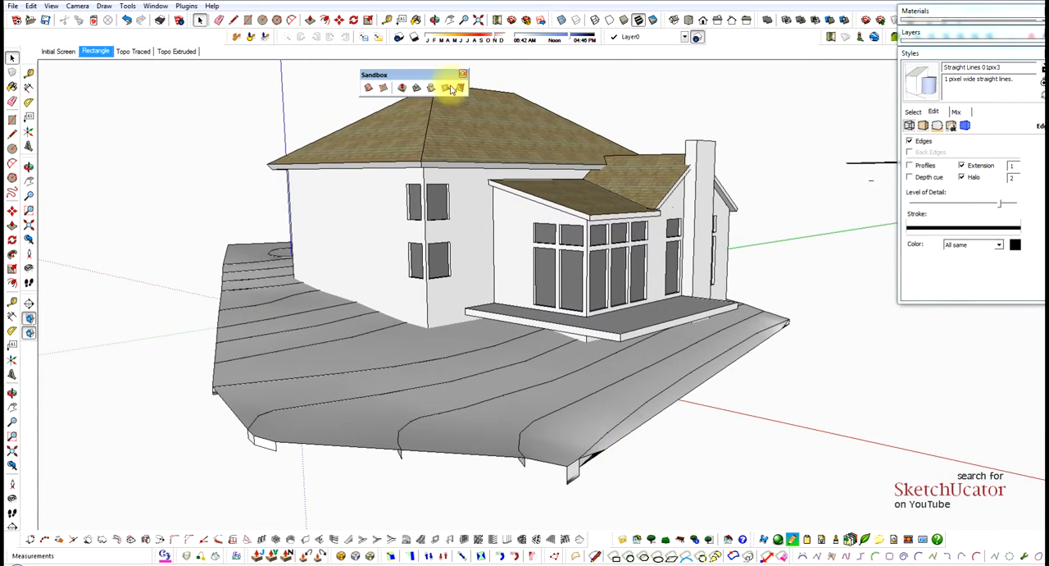
{"action": "left_click_drag", "start_coordinate": [421, 74], "coordinate": [233, 72]}
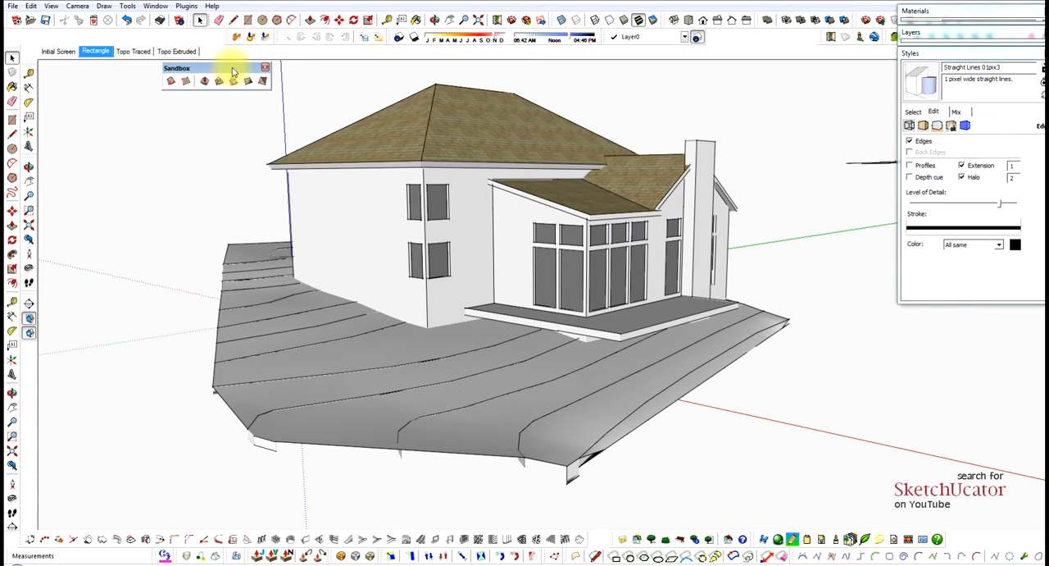
{"action": "left_click", "coordinate": [949, 54]}
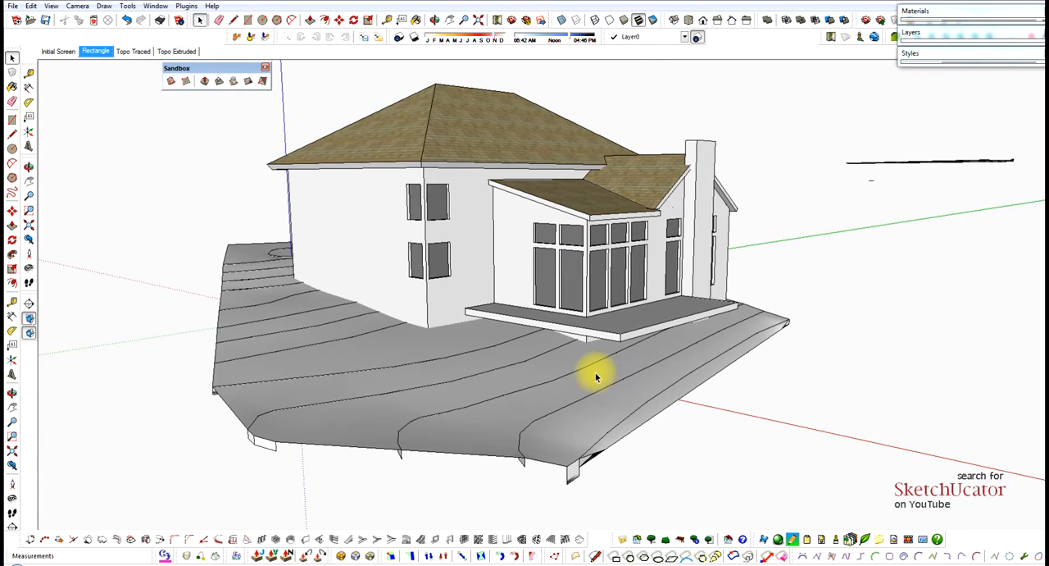
{"action": "middle_click_drag", "start_coordinate": [596, 377], "coordinate": [648, 378]}
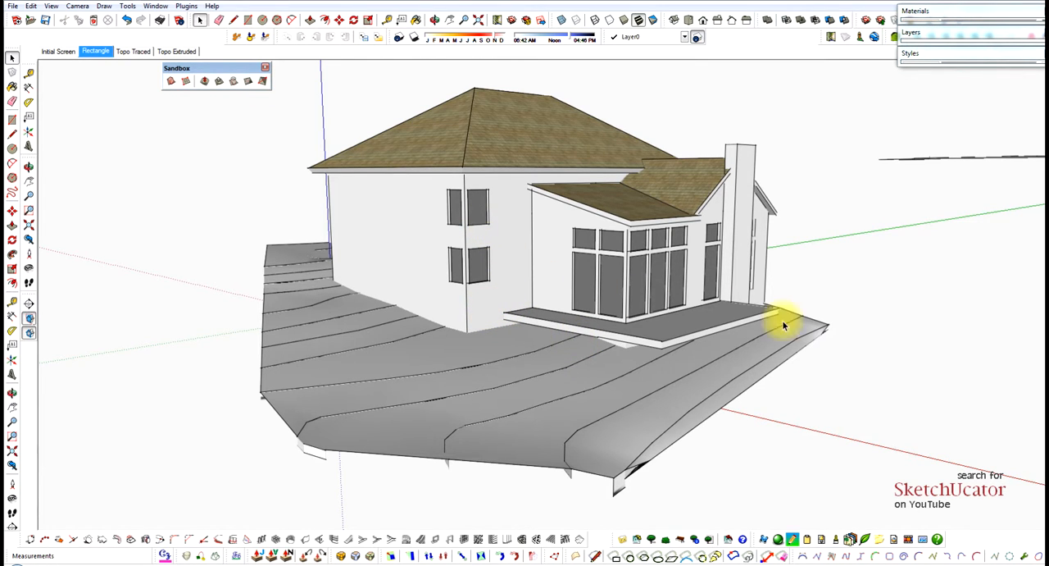
{"action": "left_click_drag", "start_coordinate": [546, 301], "coordinate": [553, 295]}
{"action": "key", "text": "space"}
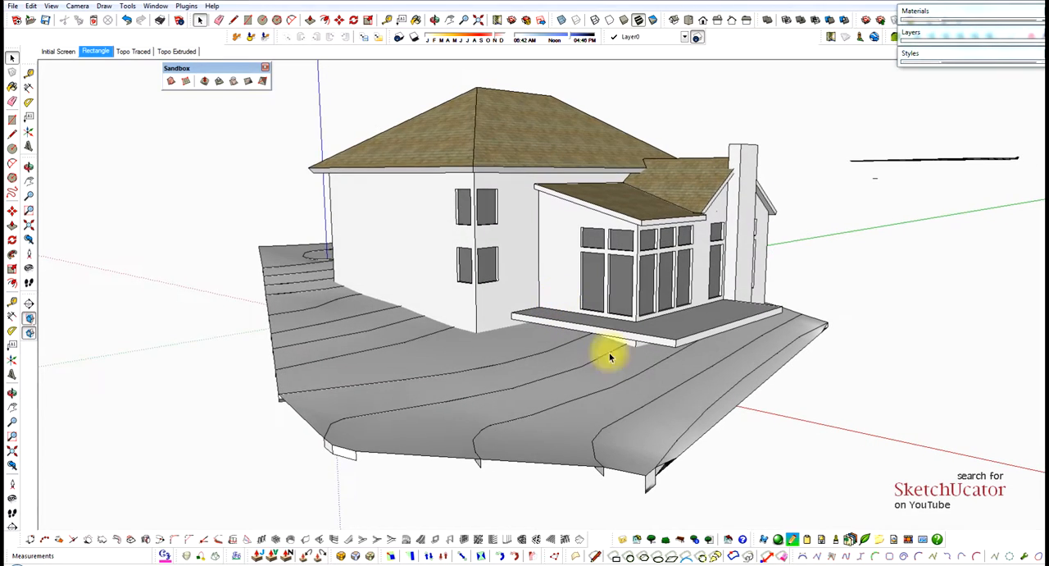